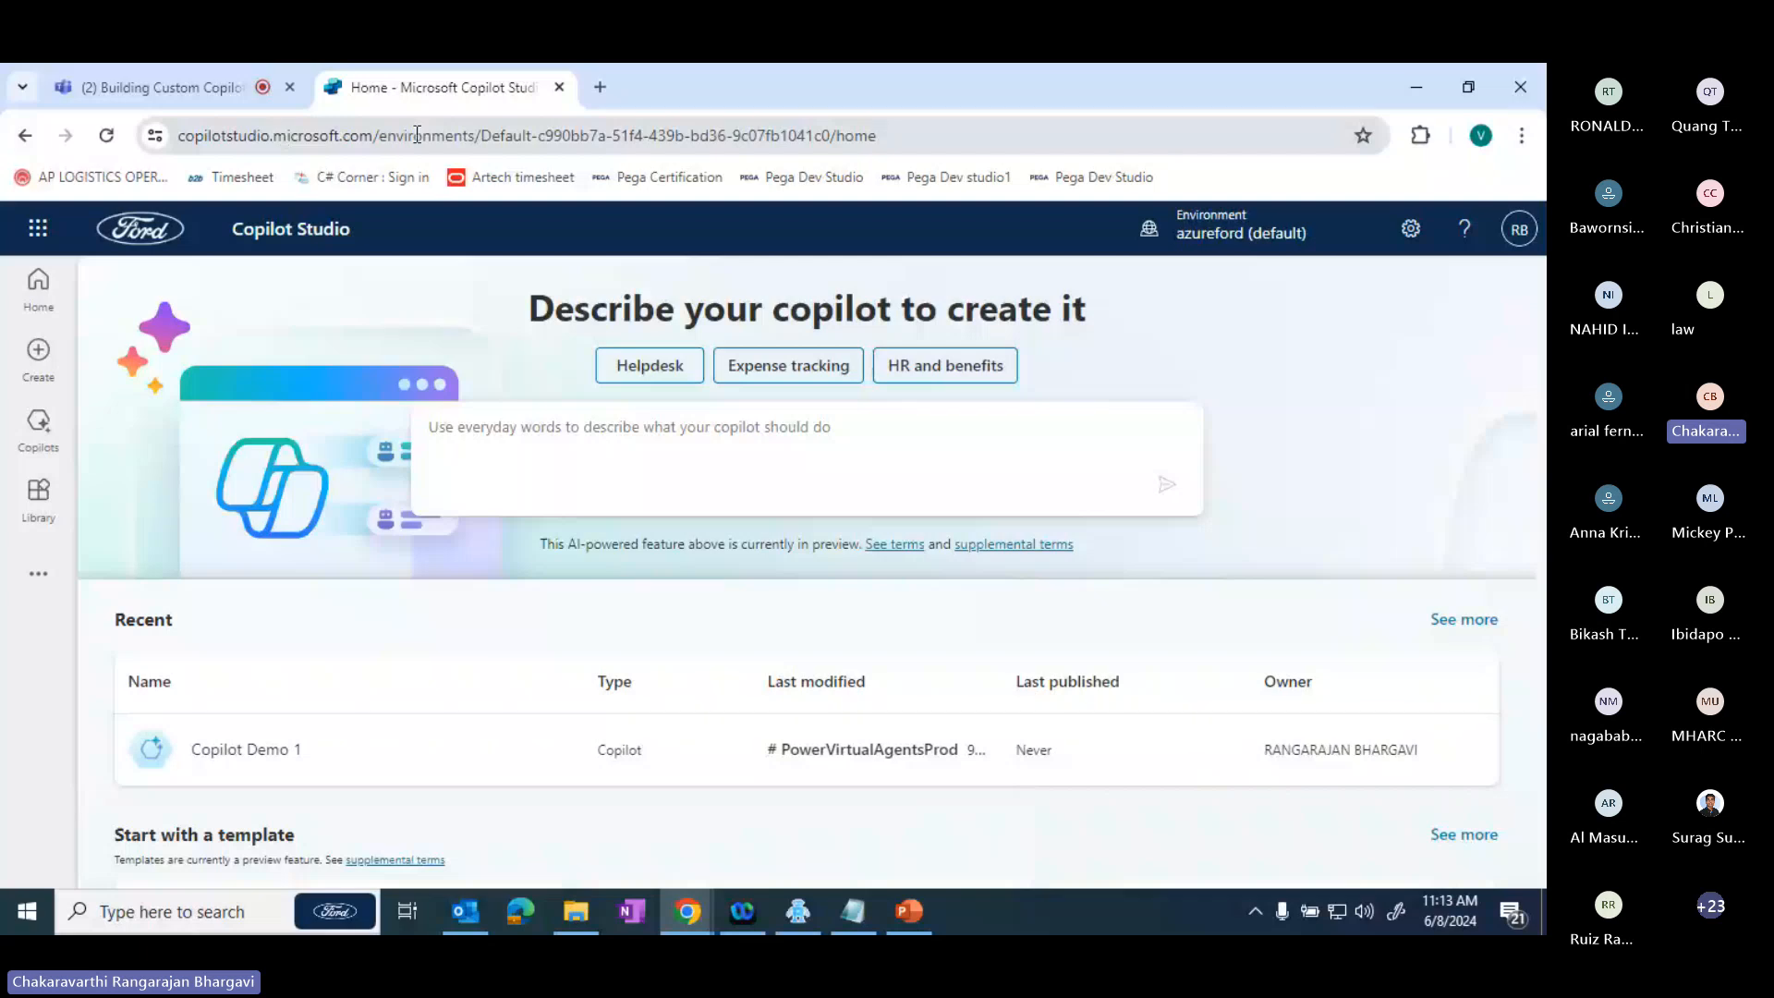
- Go to copilot.microsoft.com in the current browser tab
{"action": "left_click", "coordinate": [699, 127]}
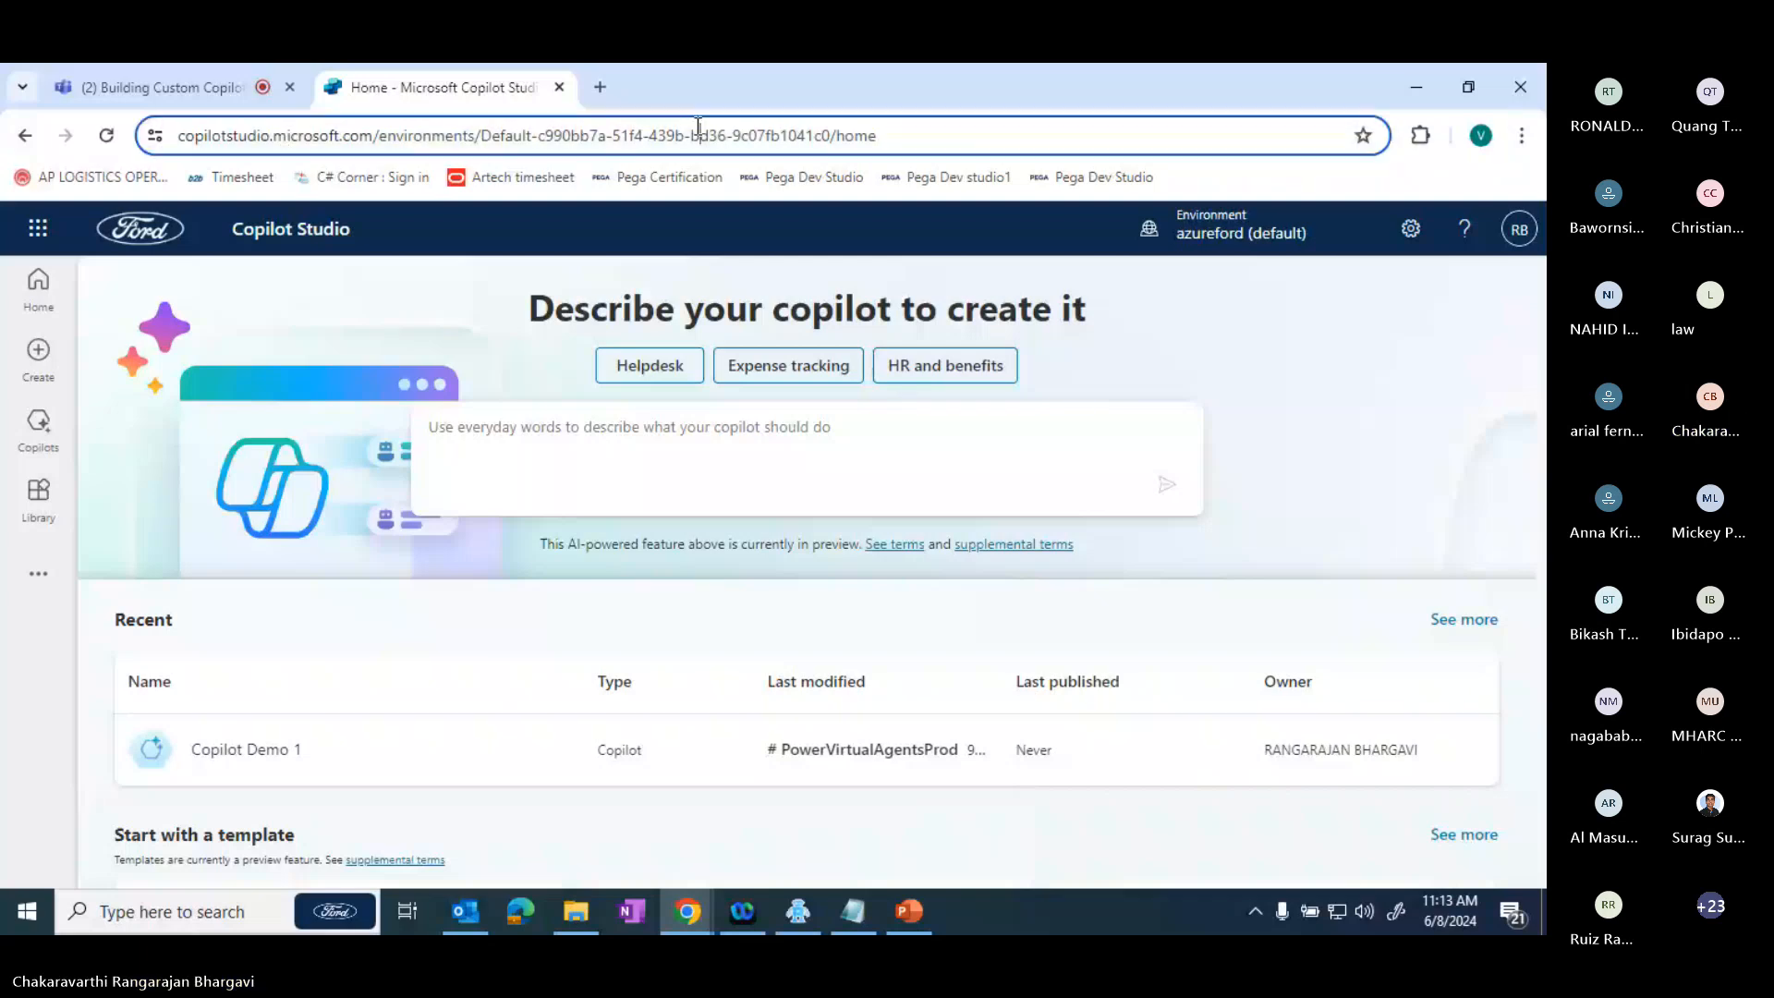
{"action": "type", "text": "copi"}
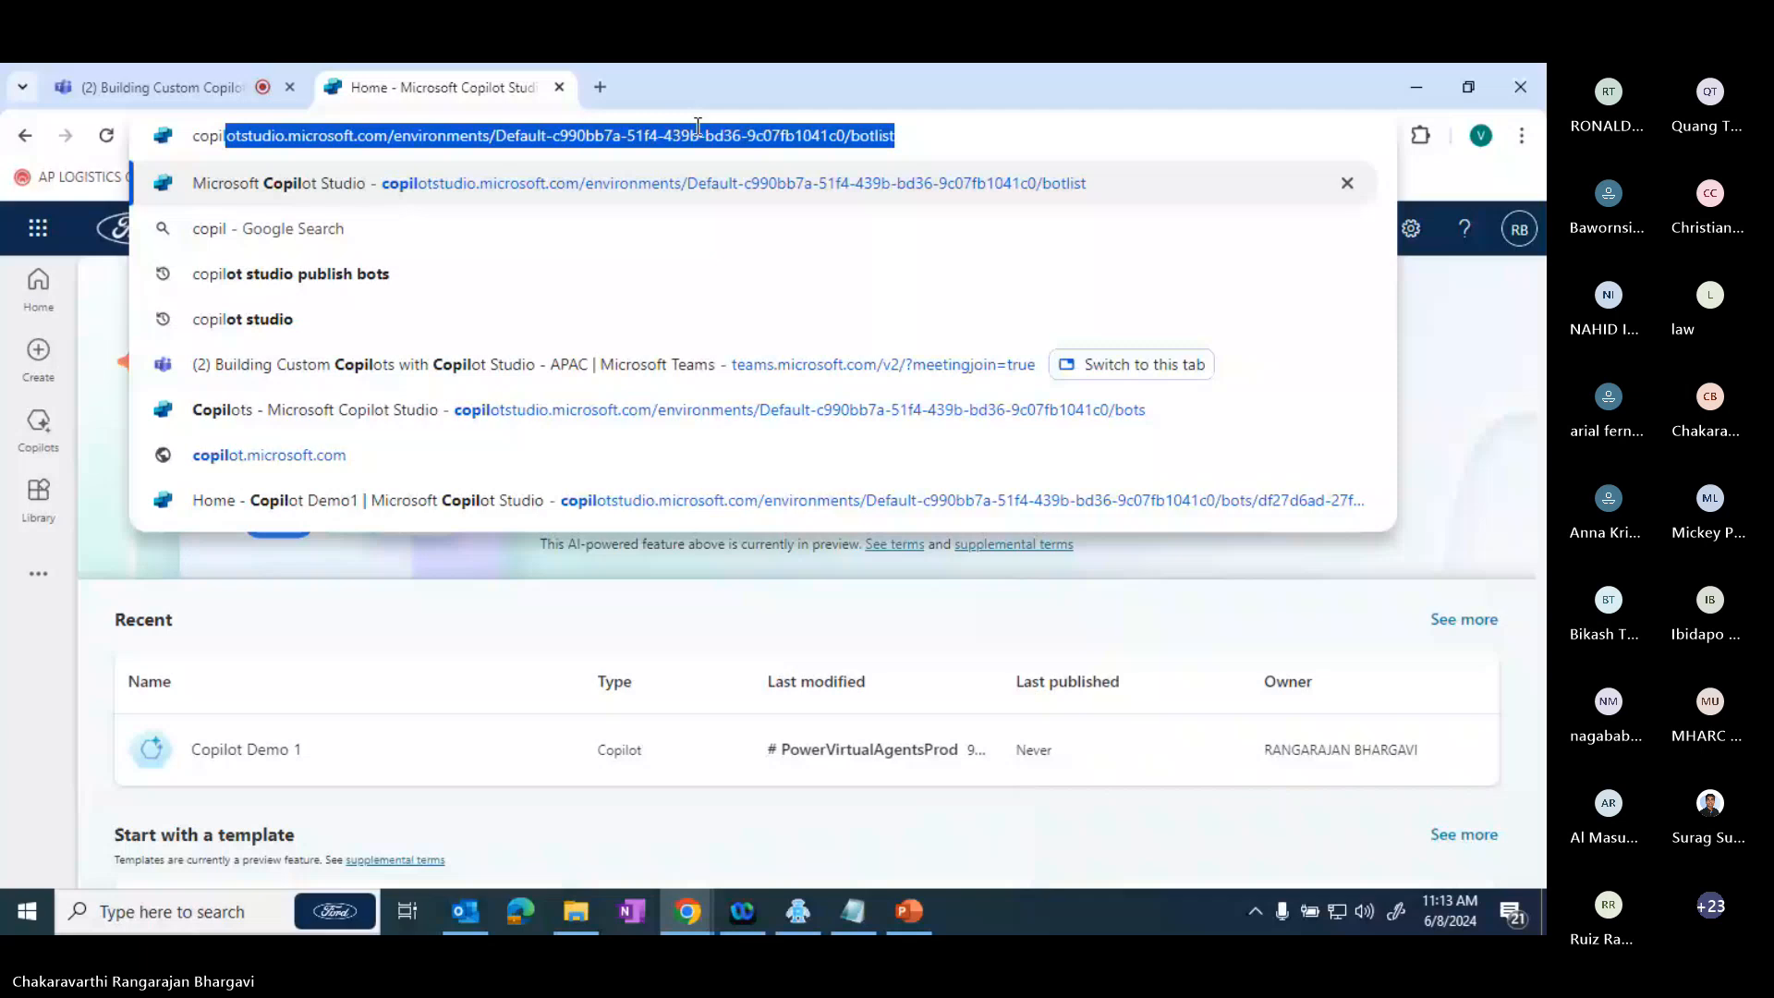
{"action": "type", "text": "lot.micros"}
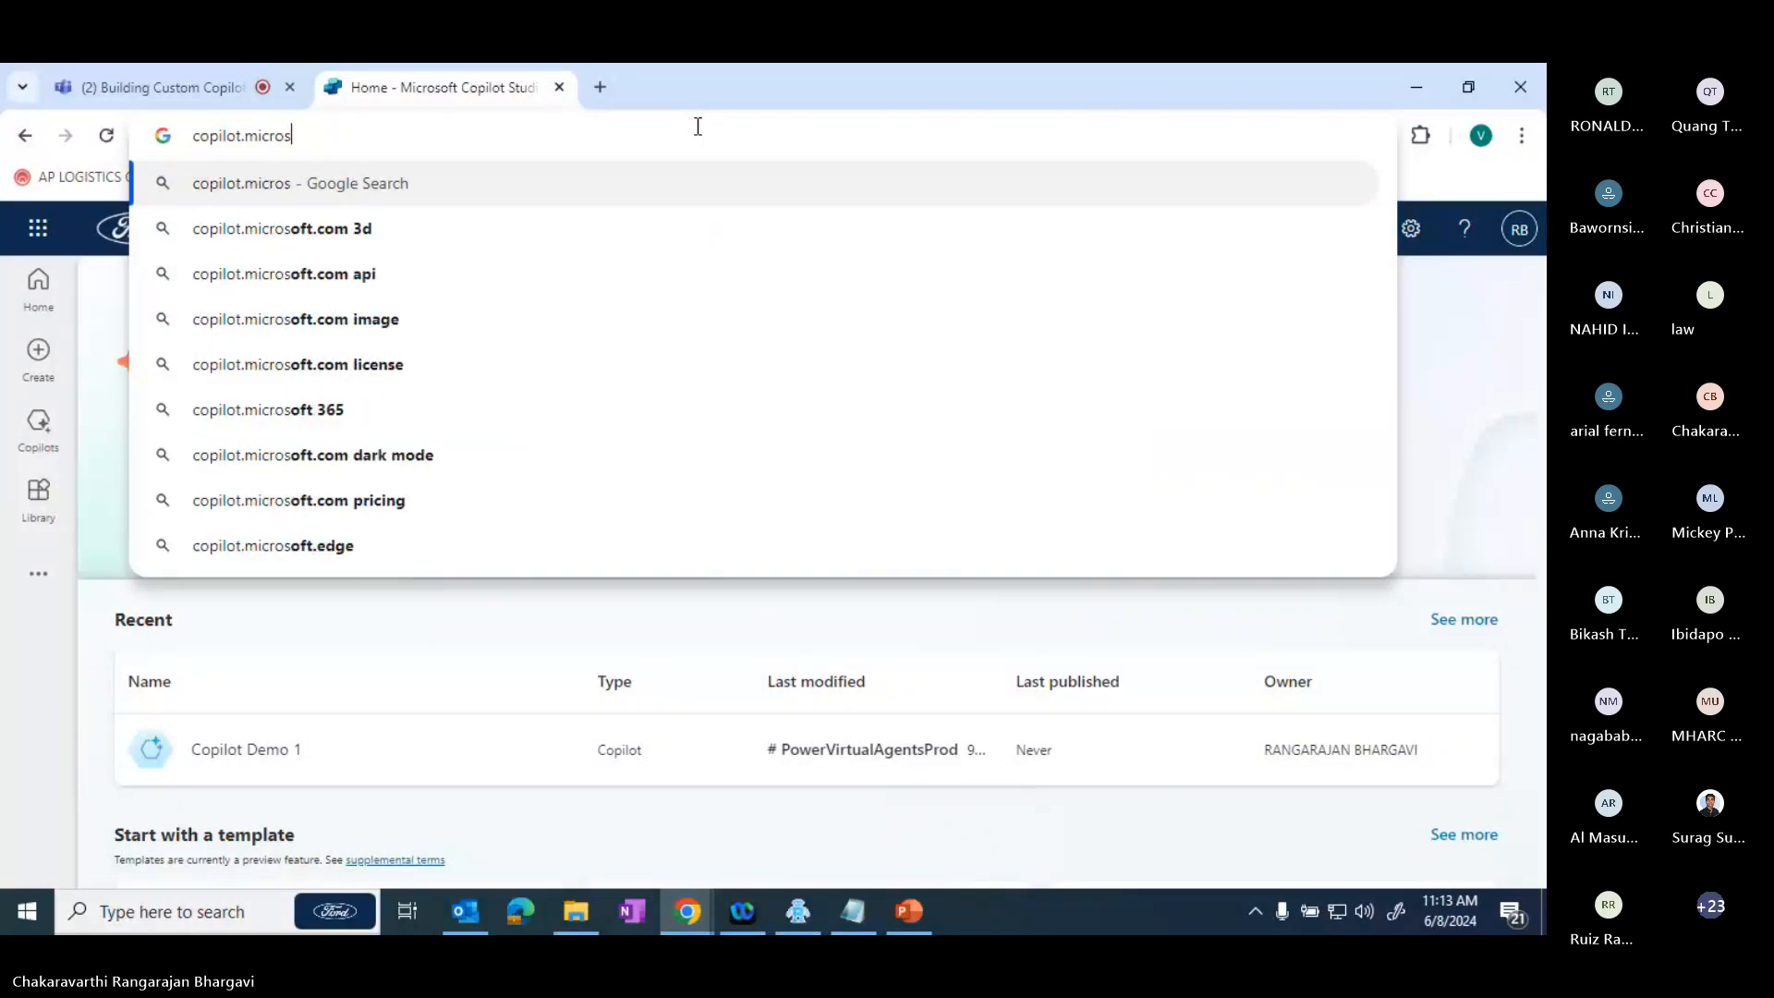
{"action": "type", "text": "of"}
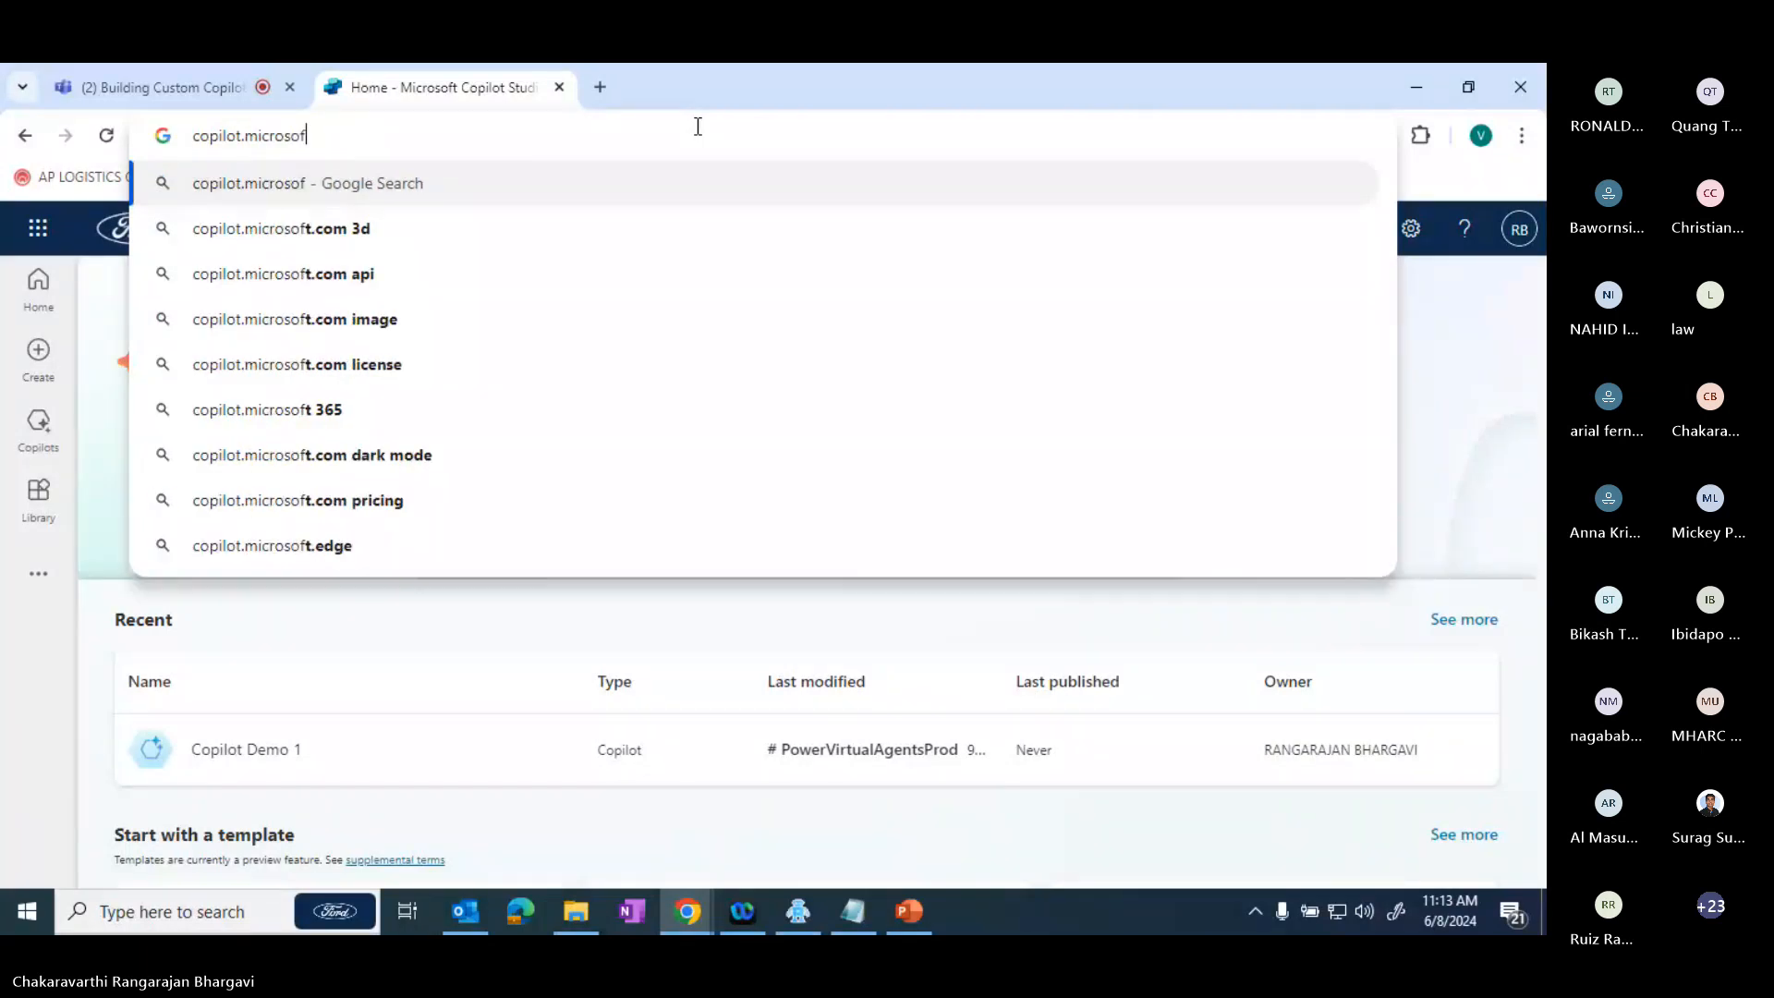
{"action": "type", "text": "t.c"}
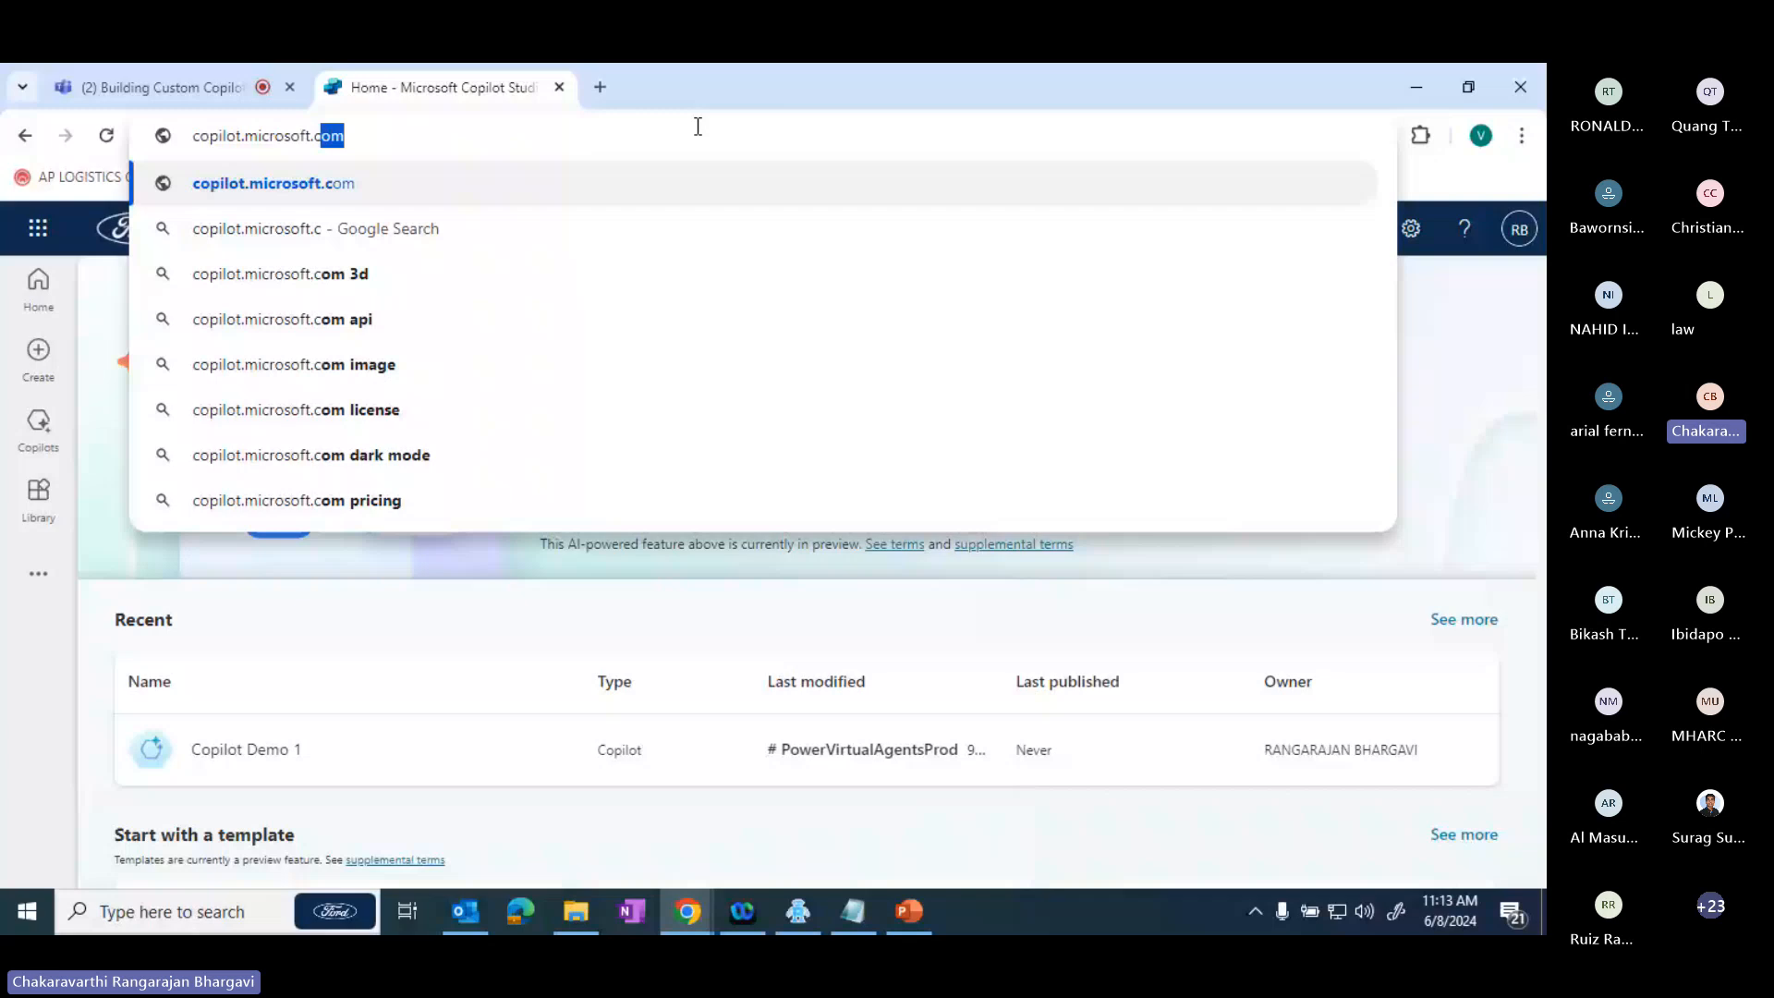
{"action": "key", "text": "Return"}
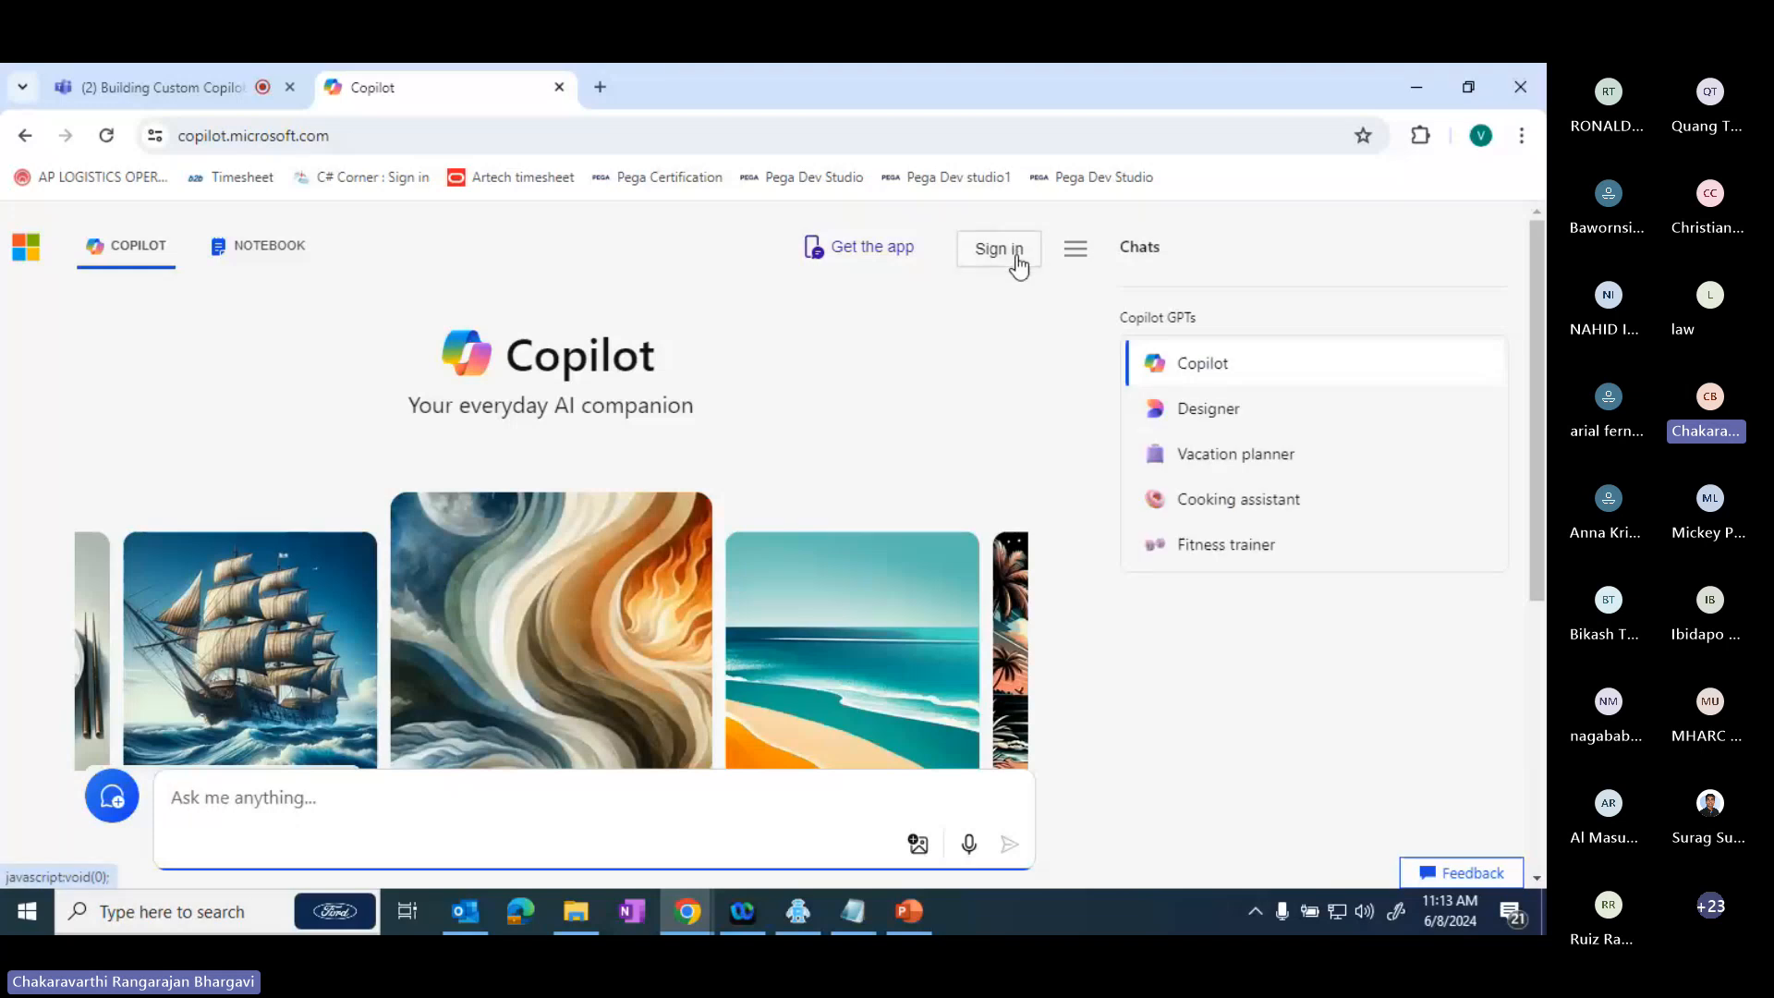
- View the sign-in page for a work or school account and return to the Copilot page
{"action": "left_click", "coordinate": [999, 249]}
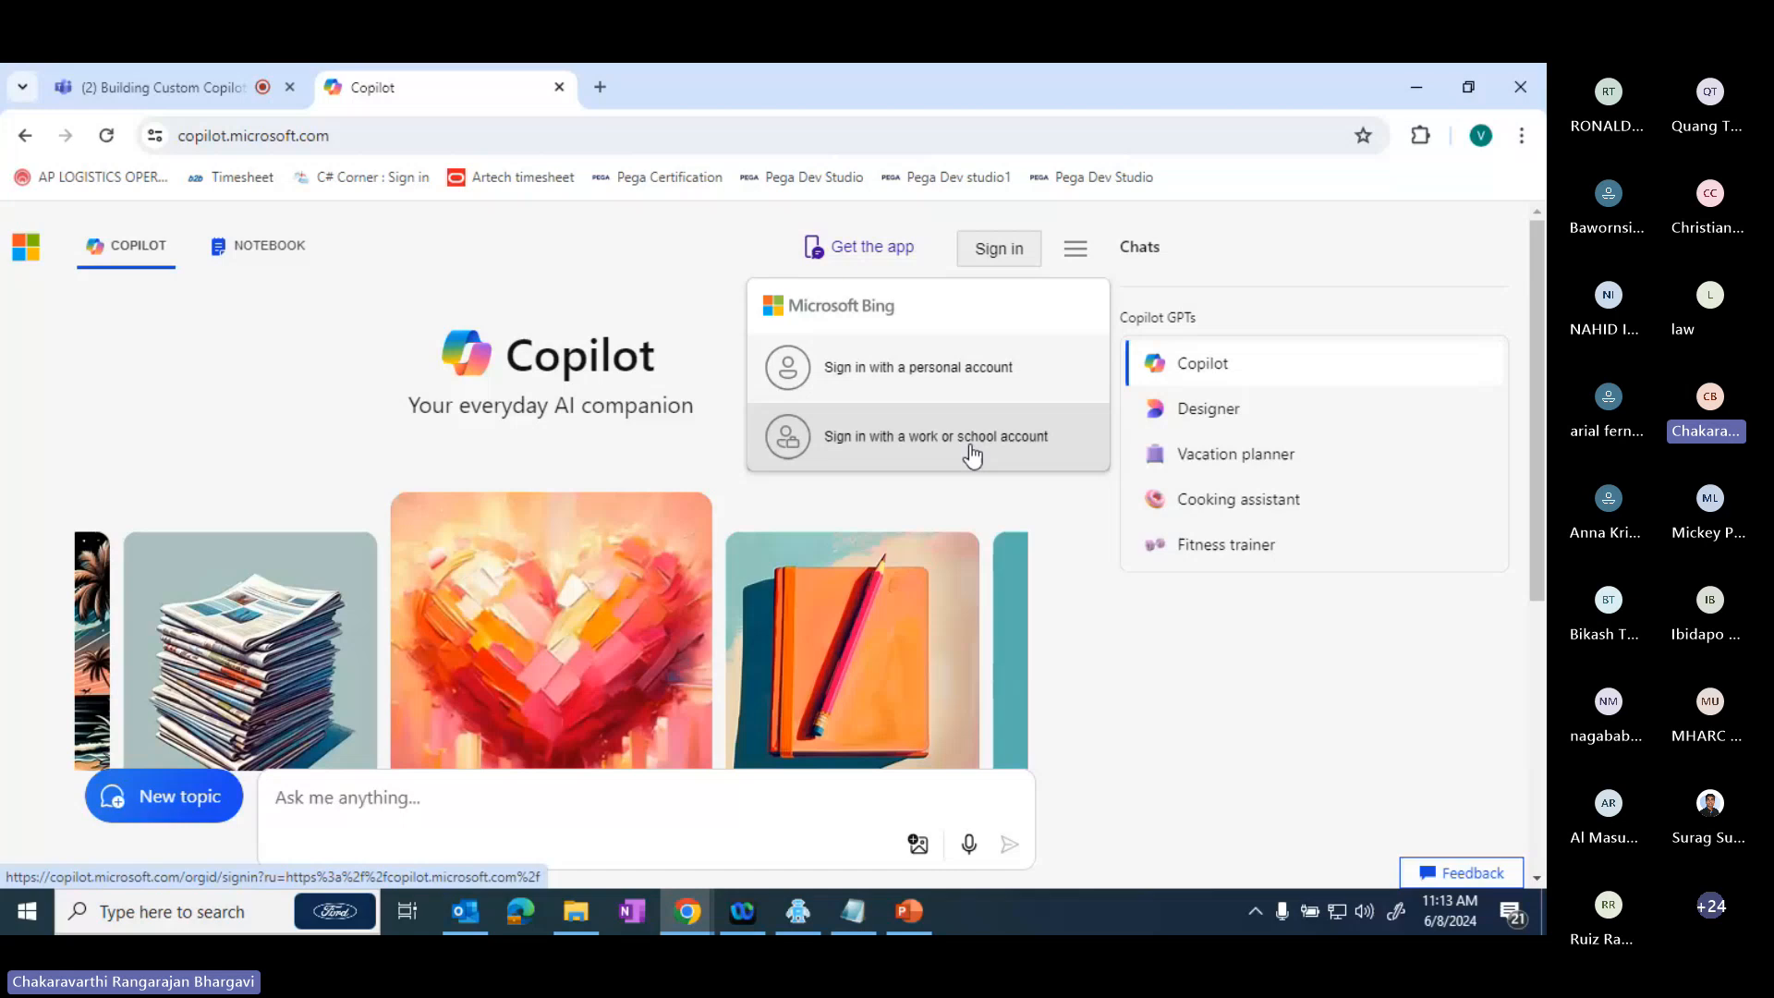
{"action": "left_click", "coordinate": [917, 444]}
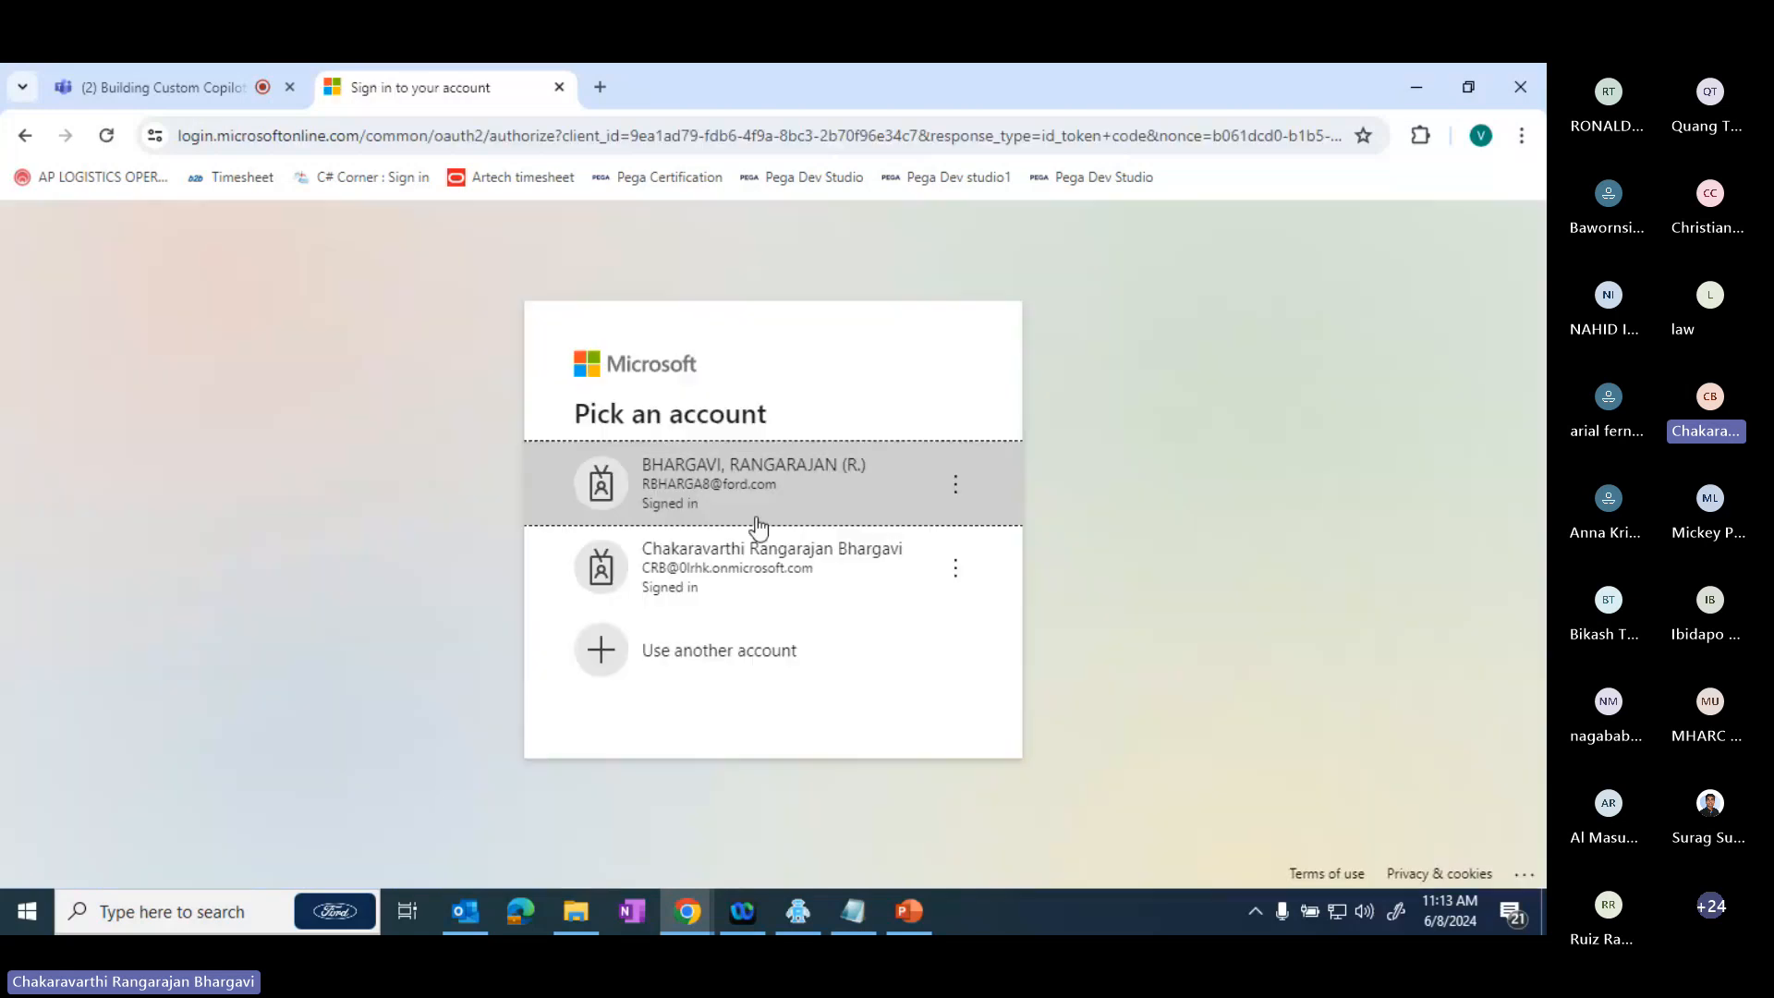
{"action": "left_click", "coordinate": [25, 135]}
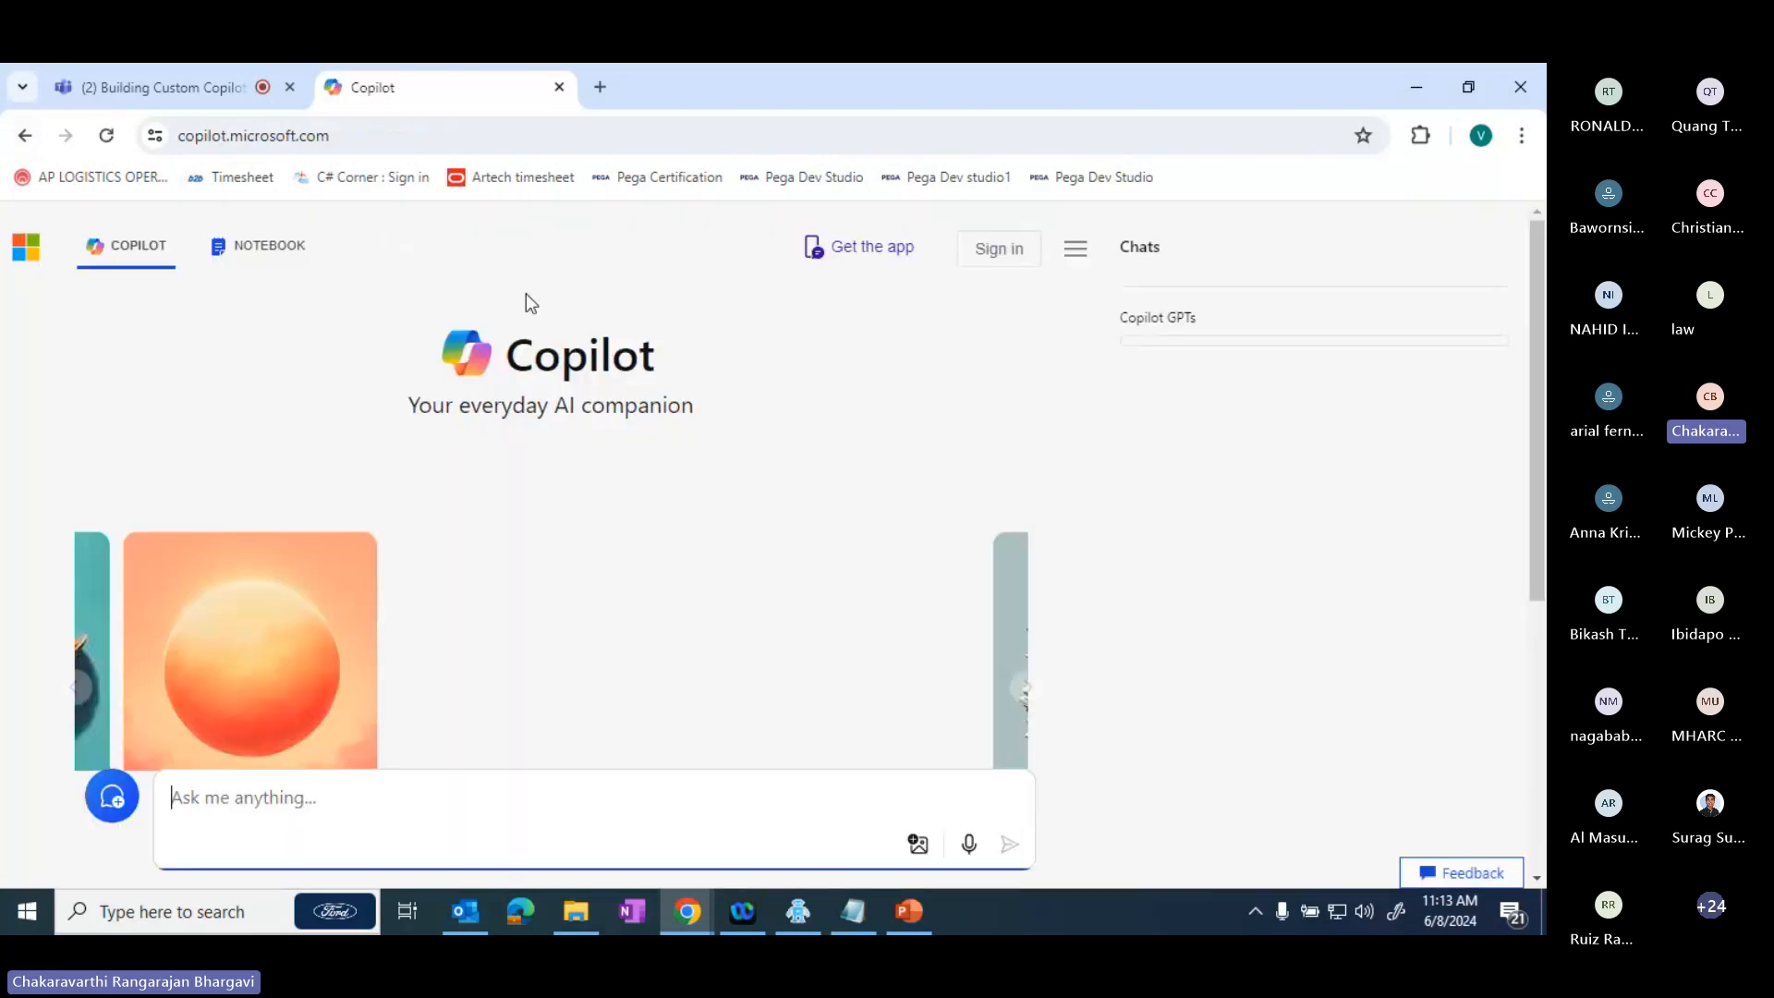
- Go back to the Copilot Studio site at copilotstudio.microsoft.com and open the Copilot Demo 1 copilot
{"action": "left_click", "coordinate": [268, 143]}
{"action": "type", "text": "co"}
{"action": "key", "text": "Right"}
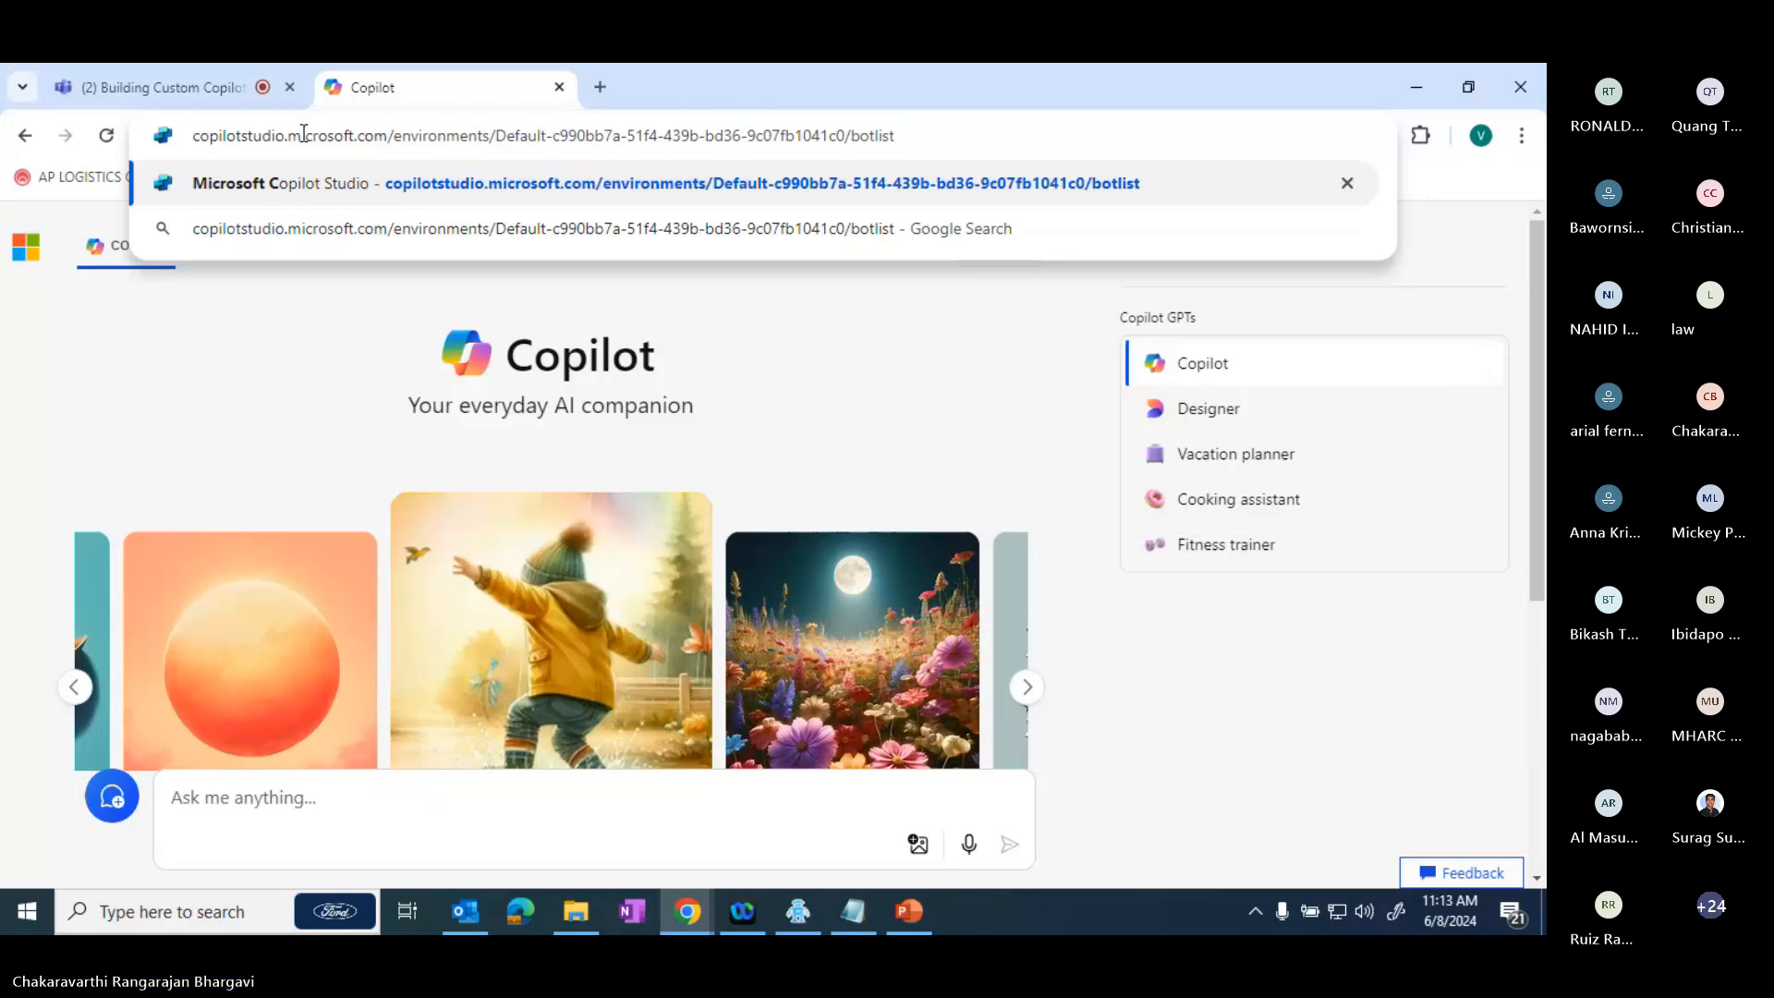
{"action": "key", "text": "BackSpace"}
{"action": "key", "text": "BackSpace"}
{"action": "key", "text": "BackSpace"}
{"action": "key", "text": "BackSpace"}
{"action": "key", "text": "BackSpace"}
{"action": "key", "text": "BackSpace"}
{"action": "key", "text": "BackSpace"}
{"action": "key", "text": "BackSpace"}
{"action": "key", "text": "BackSpace"}
{"action": "key", "text": "BackSpace"}
{"action": "key", "text": "BackSpace"}
{"action": "key", "text": "BackSpace"}
{"action": "key", "text": "BackSpace"}
{"action": "key", "text": "BackSpace"}
{"action": "key", "text": "BackSpace"}
{"action": "key", "text": "BackSpace"}
{"action": "key", "text": "BackSpace"}
{"action": "key", "text": "BackSpace"}
{"action": "key", "text": "BackSpace"}
{"action": "key", "text": "BackSpace"}
{"action": "key", "text": "BackSpace"}
{"action": "key", "text": "BackSpace"}
{"action": "key", "text": "BackSpace"}
{"action": "key", "text": "BackSpace"}
{"action": "key", "text": "BackSpace"}
{"action": "key", "text": "BackSpace"}
{"action": "key", "text": "BackSpace"}
{"action": "key", "text": "BackSpace"}
{"action": "key", "text": "BackSpace"}
{"action": "key", "text": "BackSpace"}
{"action": "key", "text": "BackSpace"}
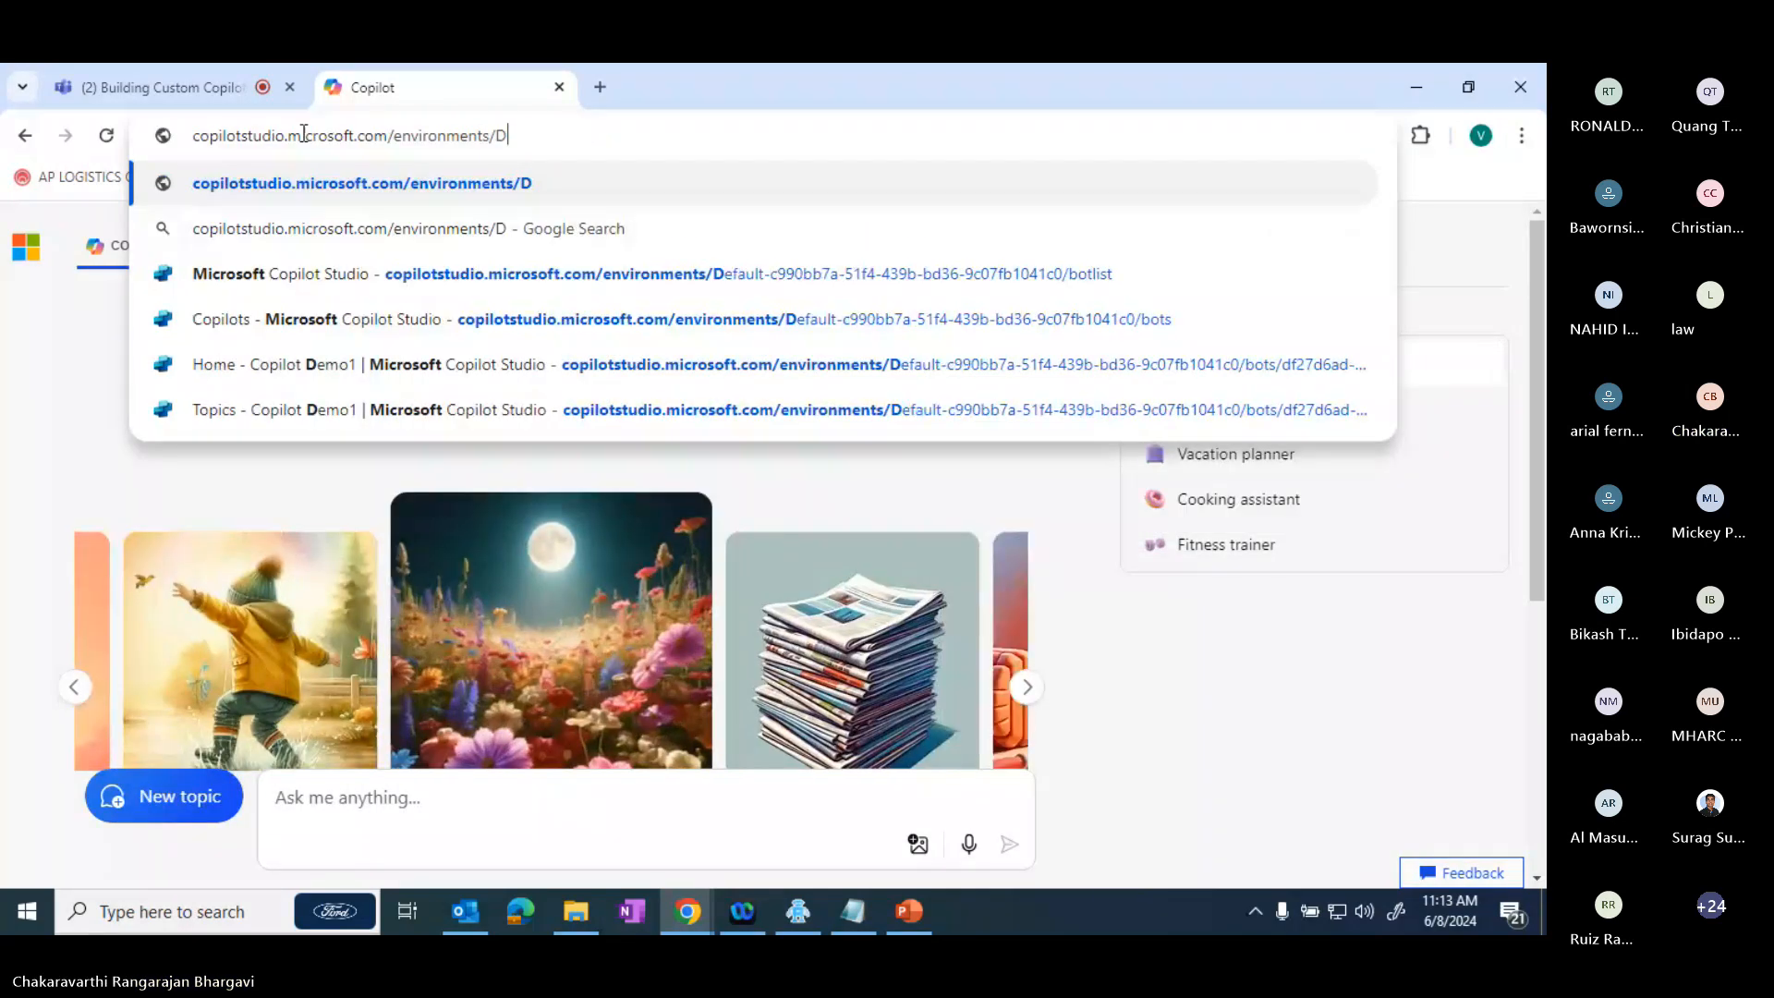
{"action": "key", "text": "BackSpace"}
{"action": "key", "text": "Return"}
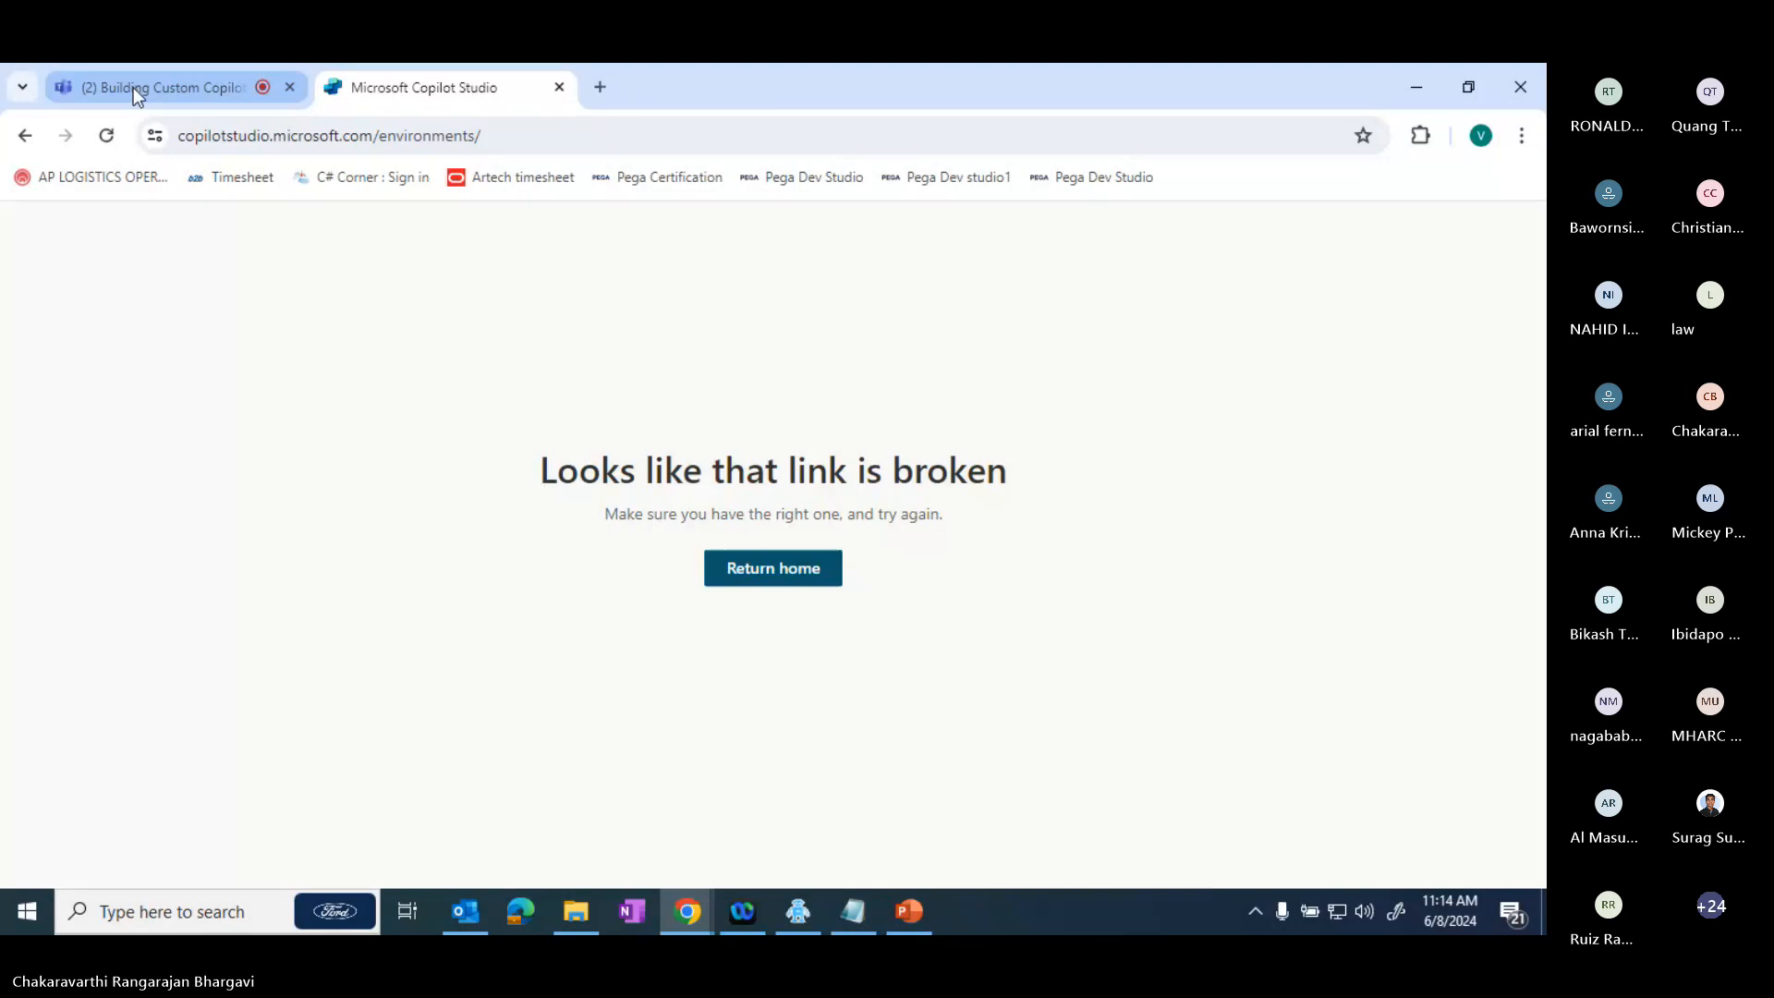
{"action": "left_click", "coordinate": [772, 365]}
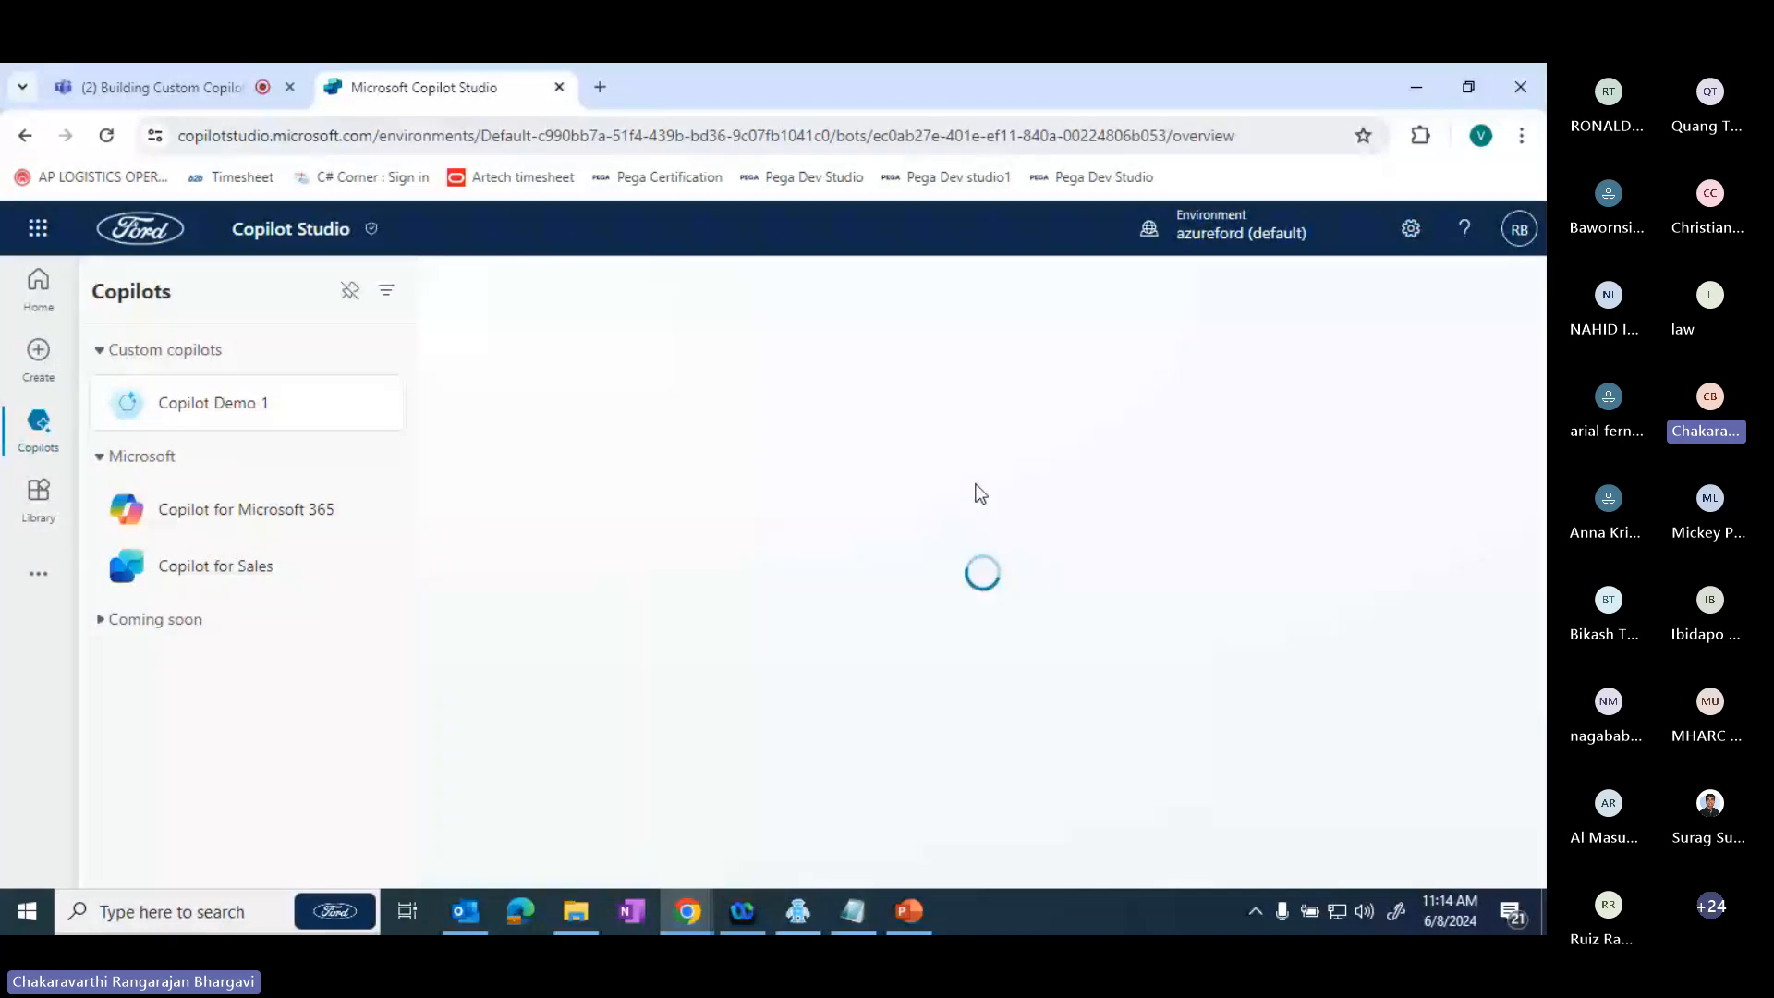
- Check the list of available environments and choose azureford (default)
{"action": "left_click", "coordinate": [1274, 239]}
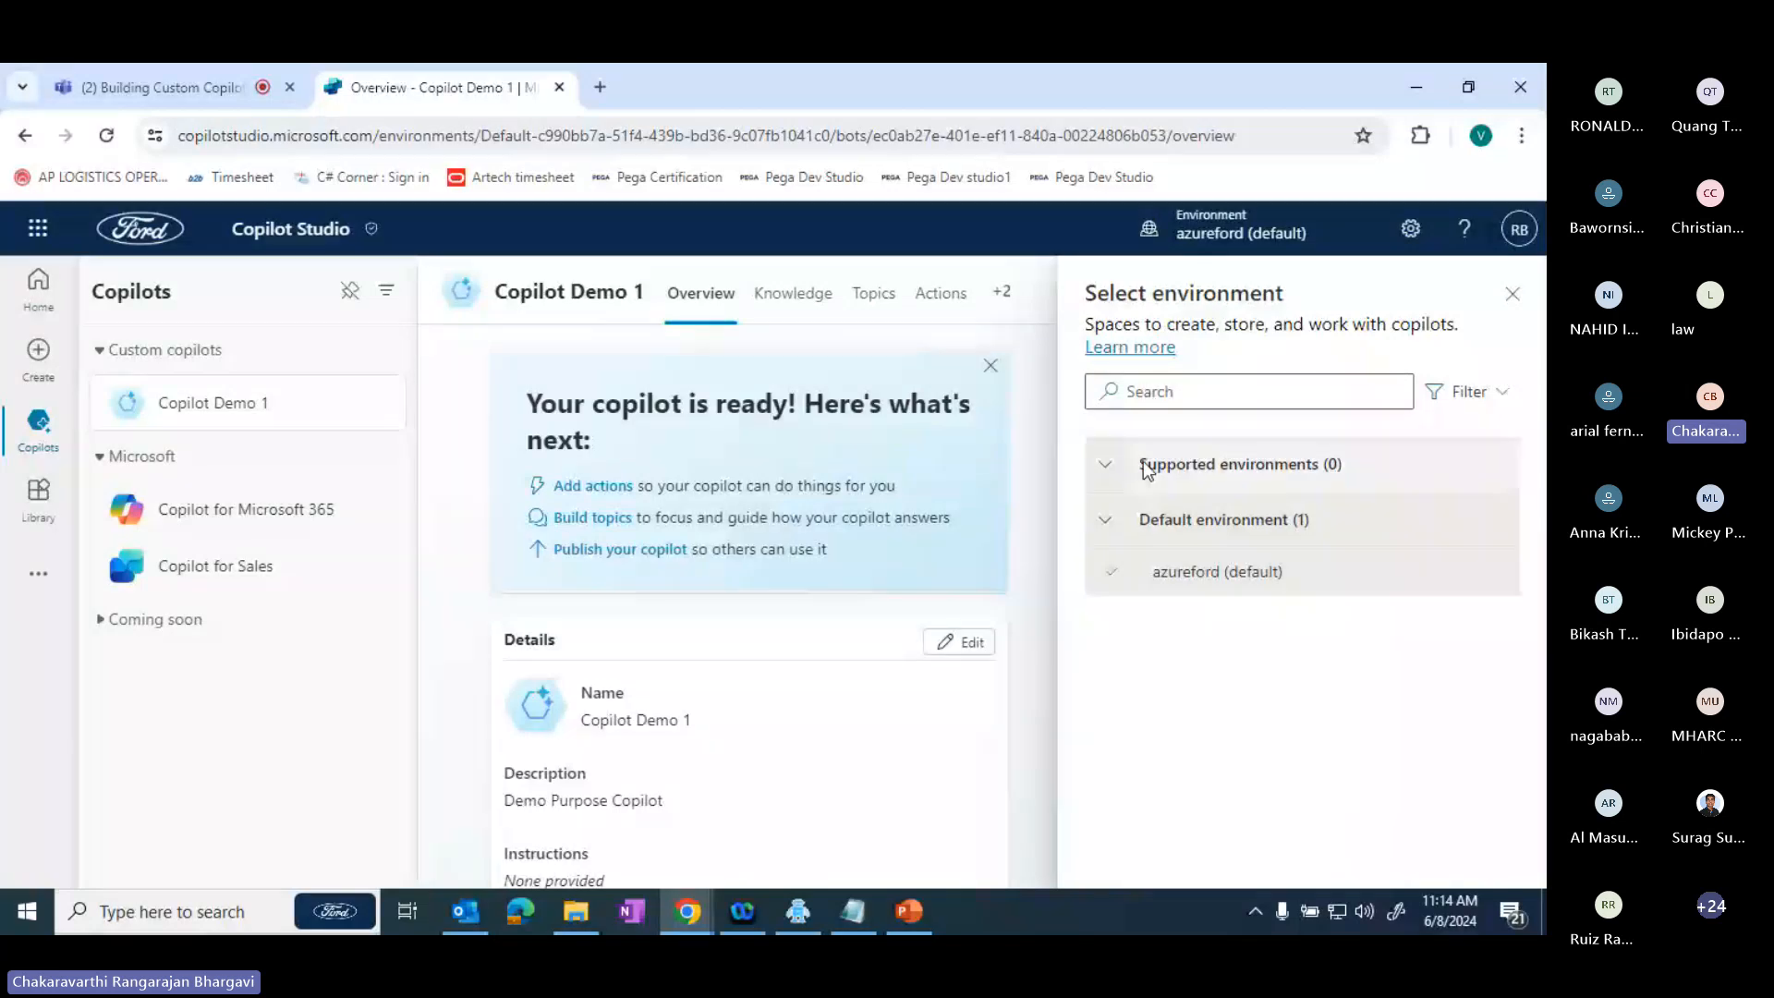
{"action": "mouse_move", "coordinate": [1210, 596]}
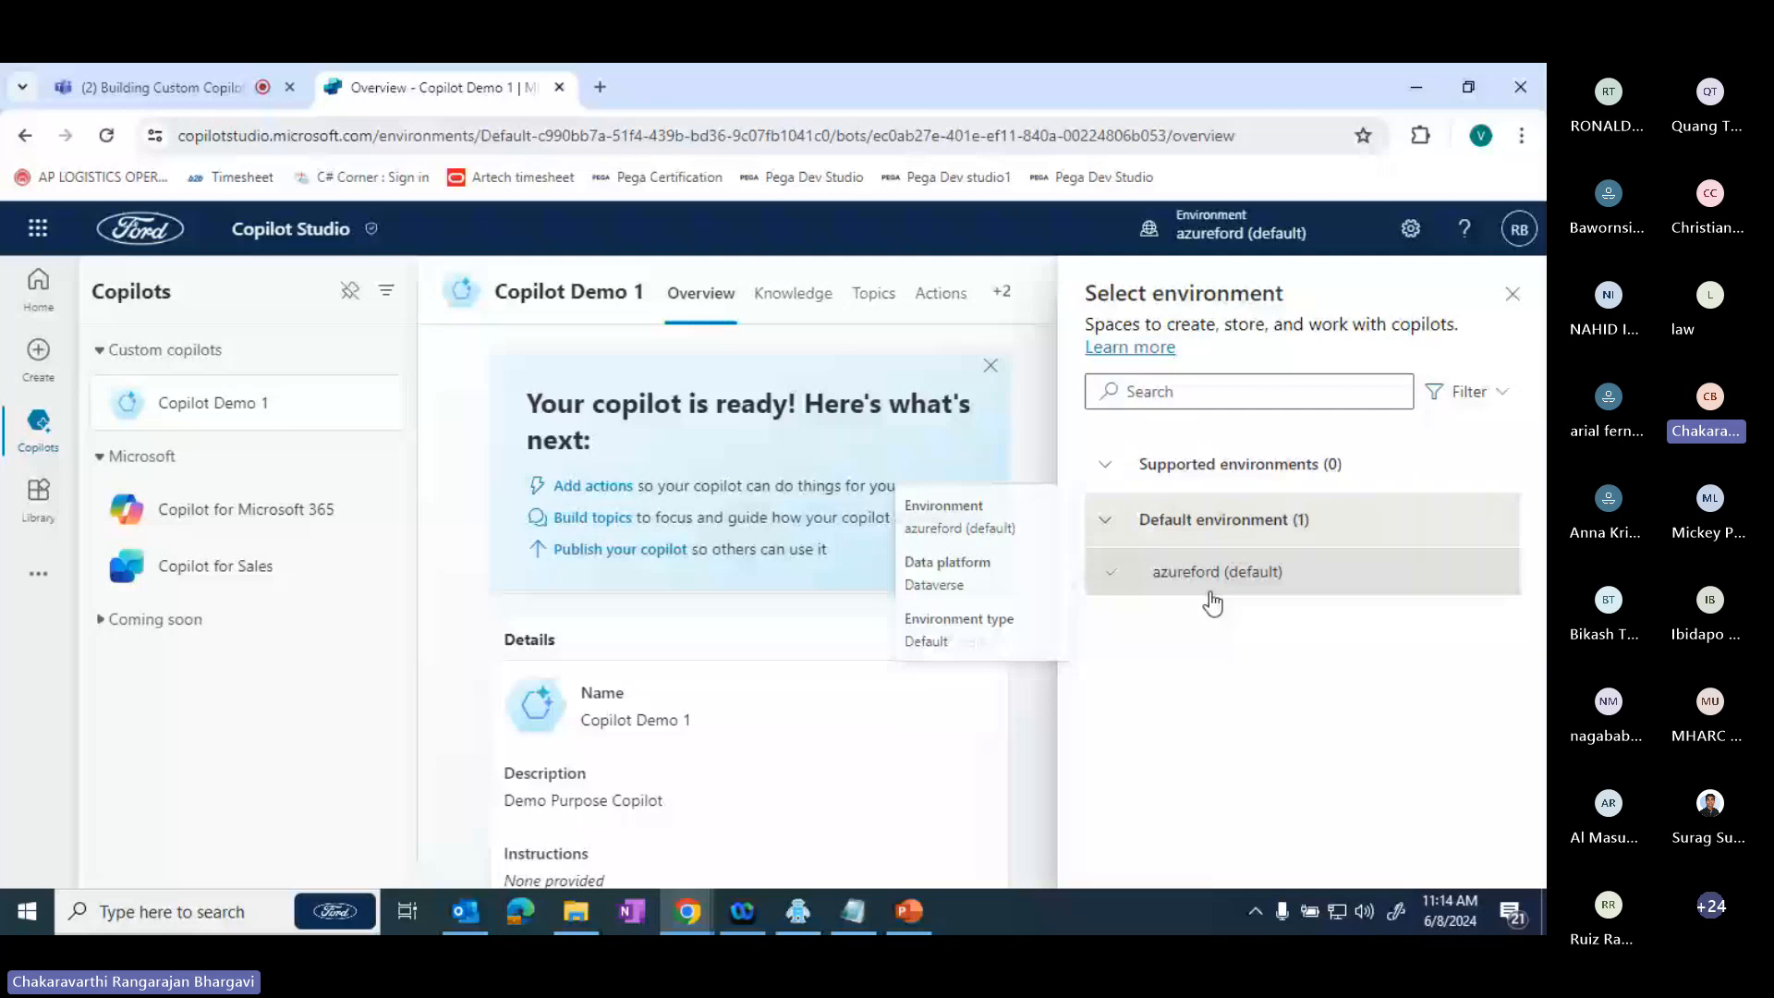
{"action": "left_click", "coordinate": [1210, 596]}
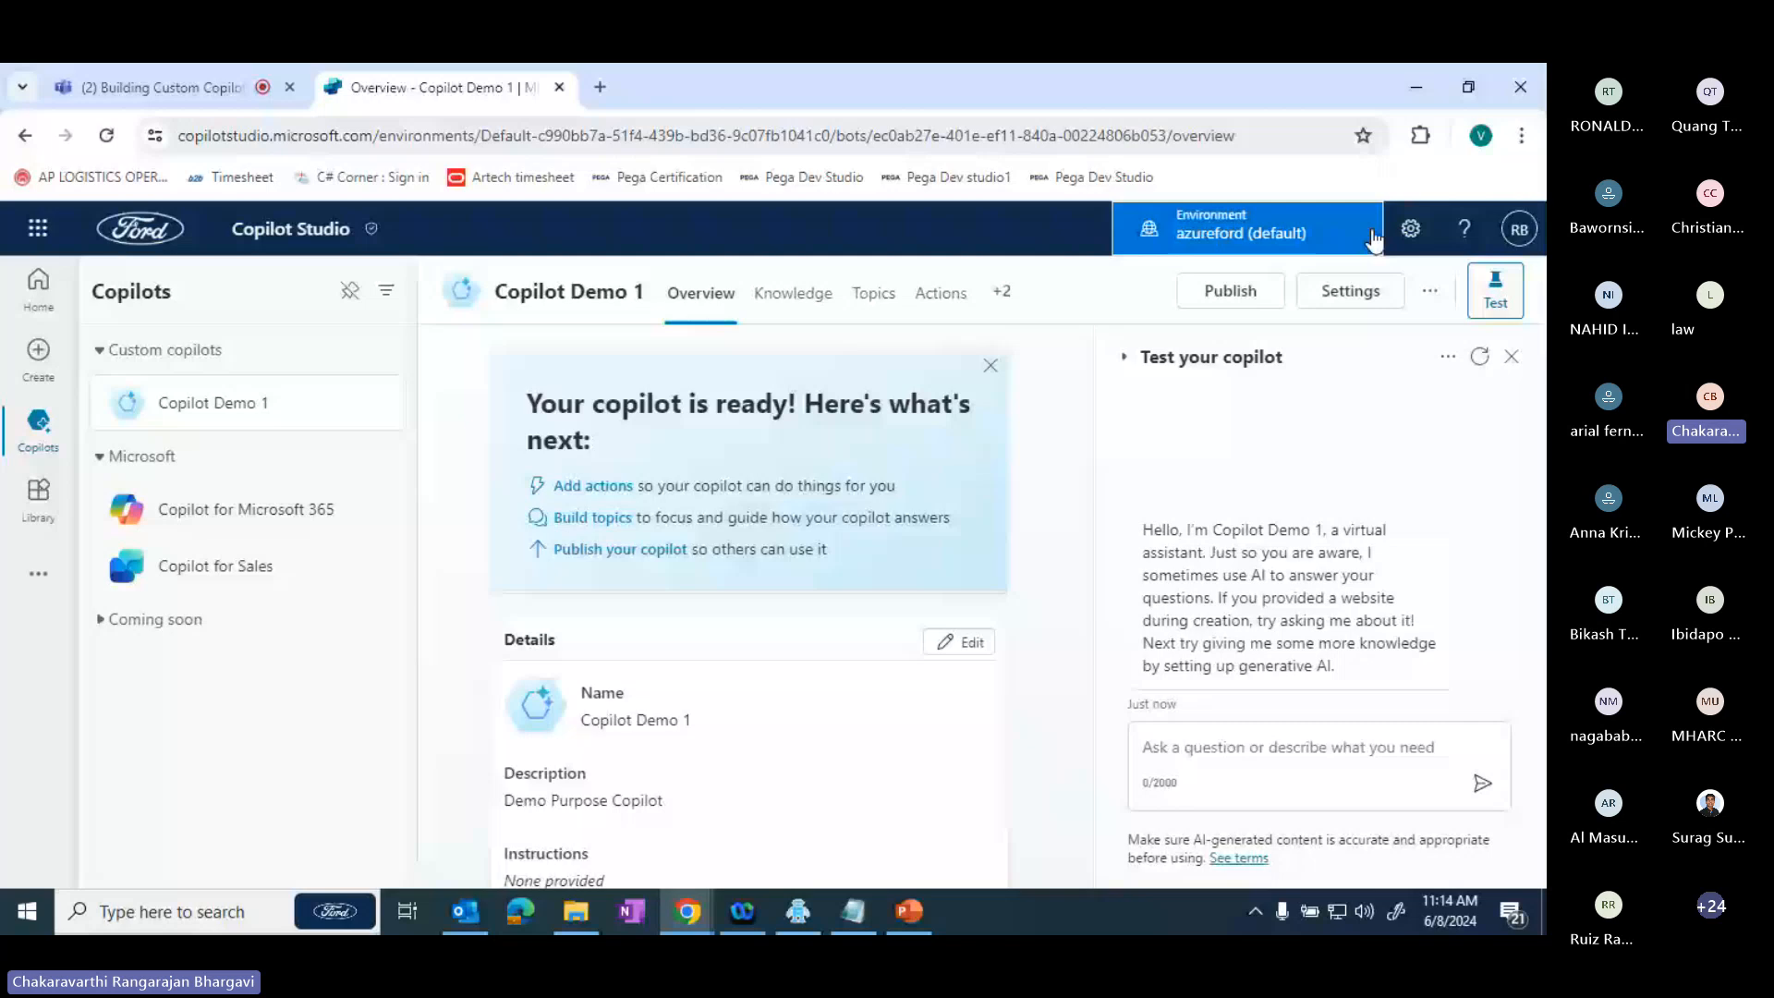
- Turn on dark mode in the Copilot Studio general settings
{"action": "left_click", "coordinate": [1410, 228]}
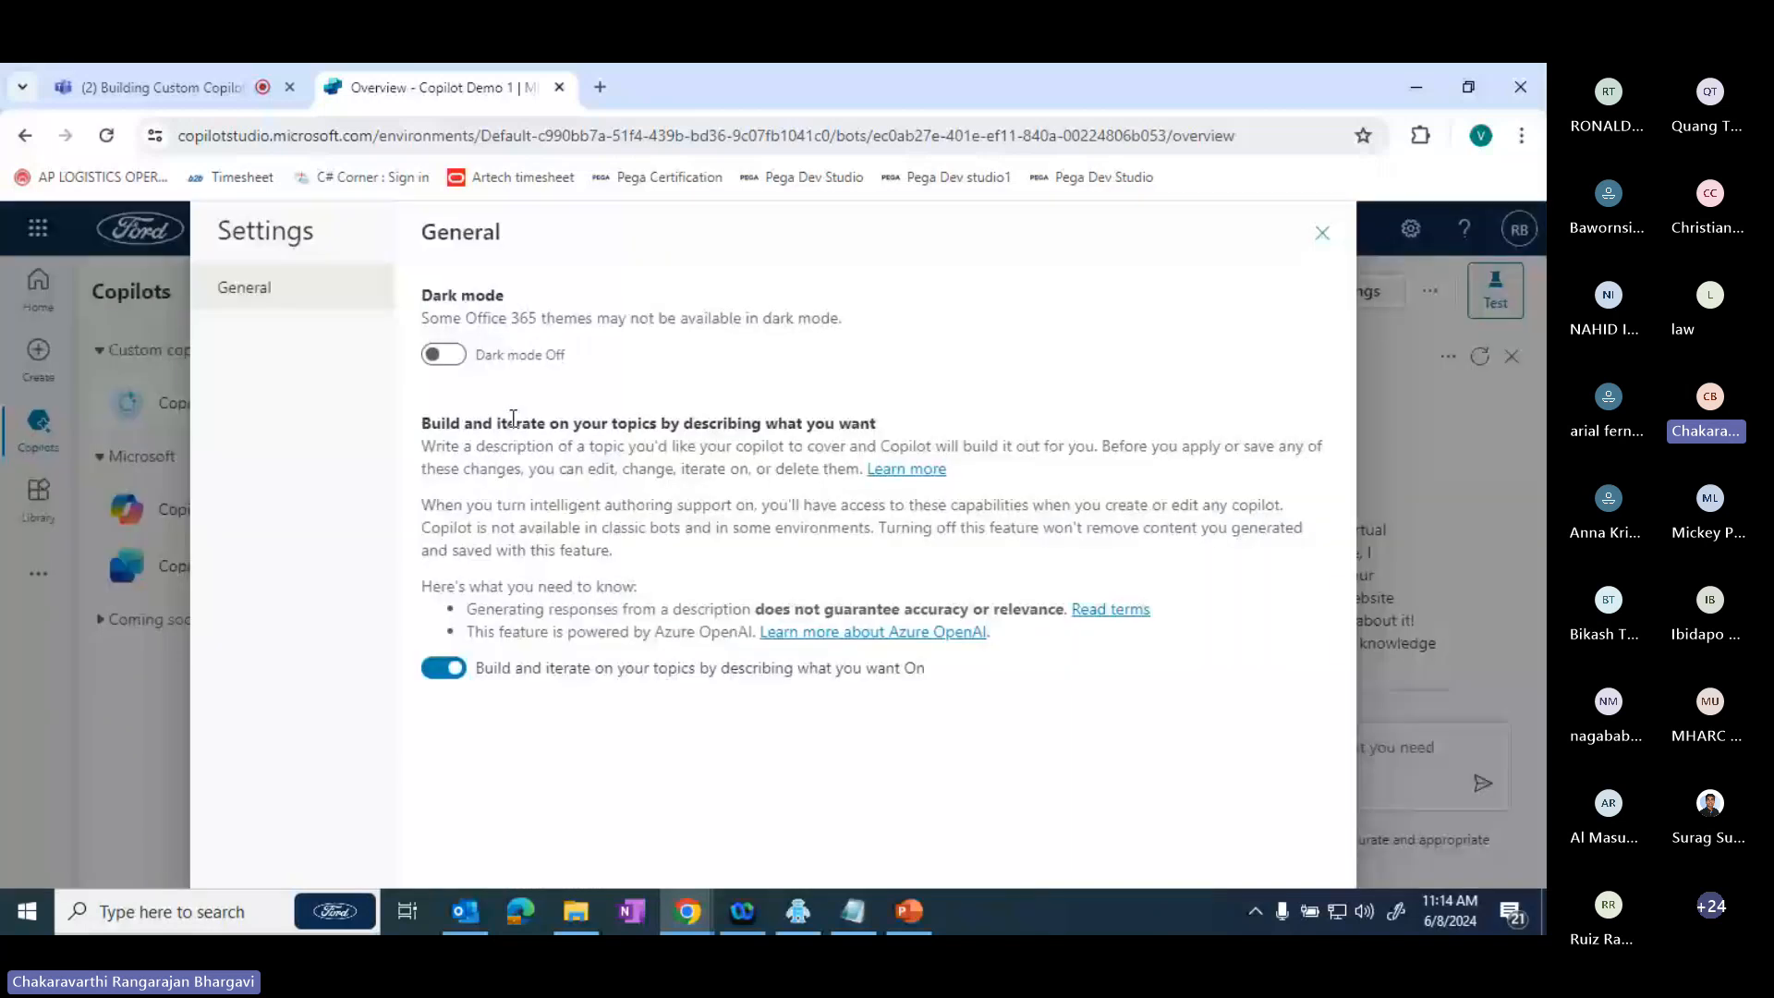
{"action": "left_click", "coordinate": [444, 355]}
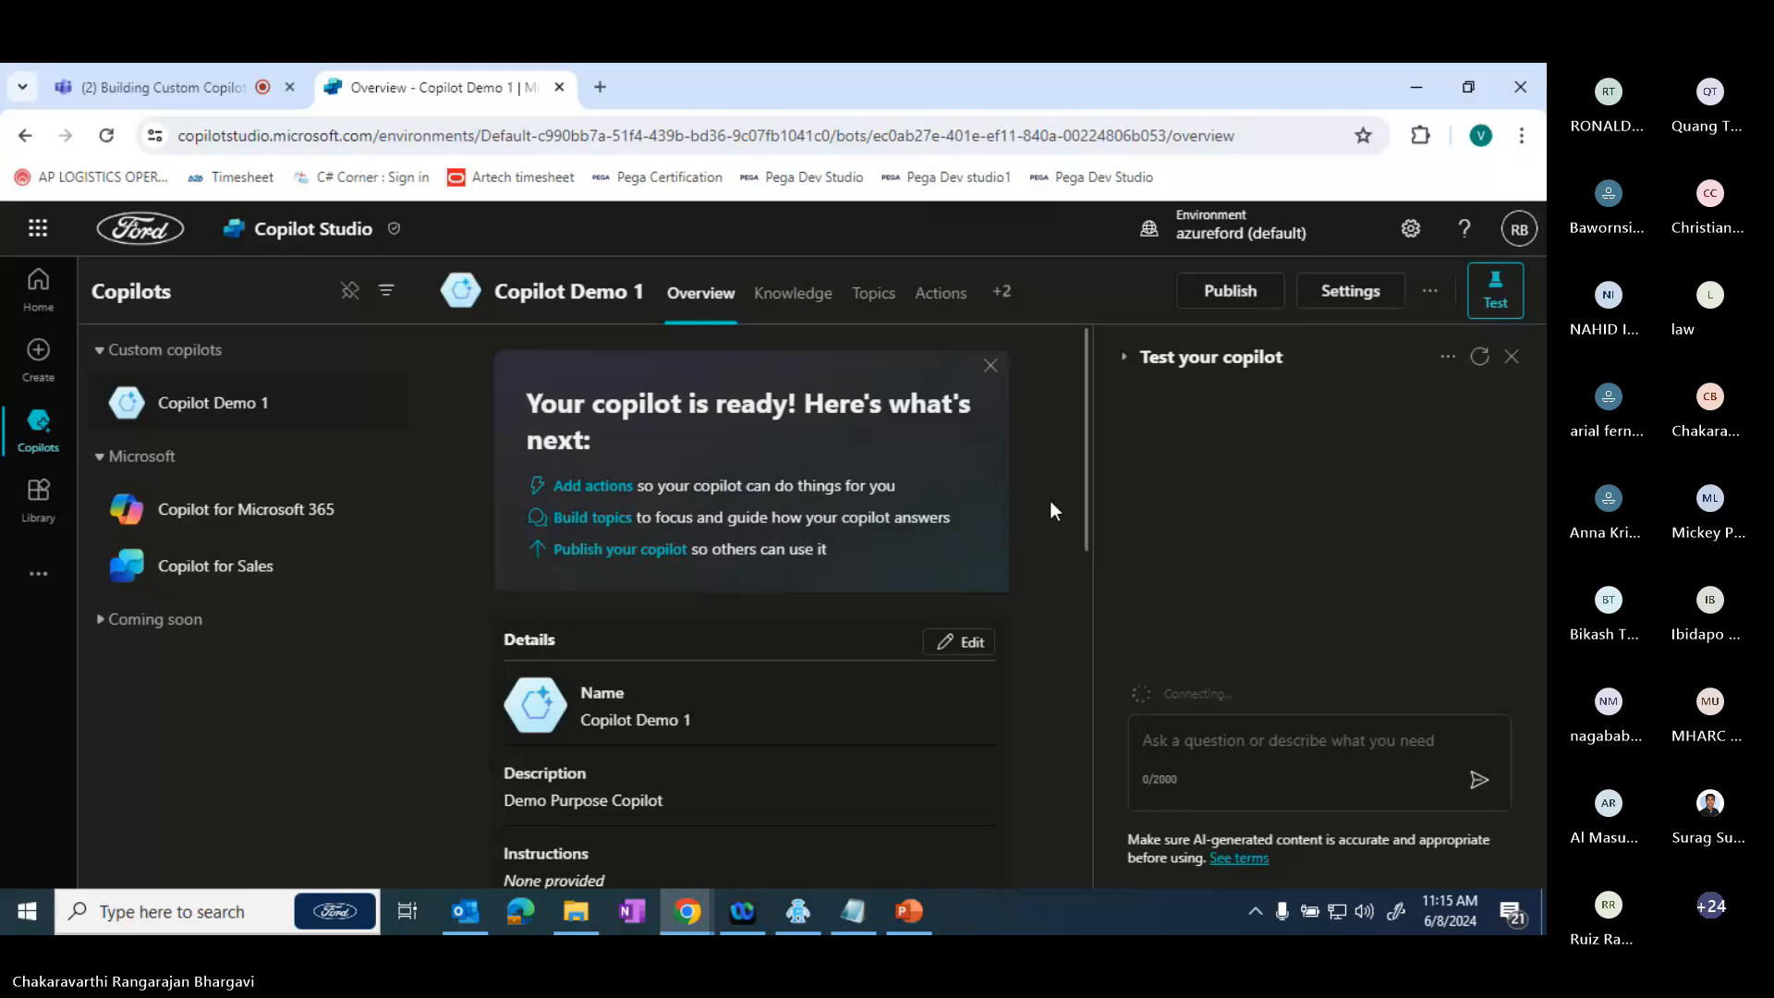
- Return to the home page and turn dark mode off in the general settings
{"action": "left_click", "coordinate": [41, 286]}
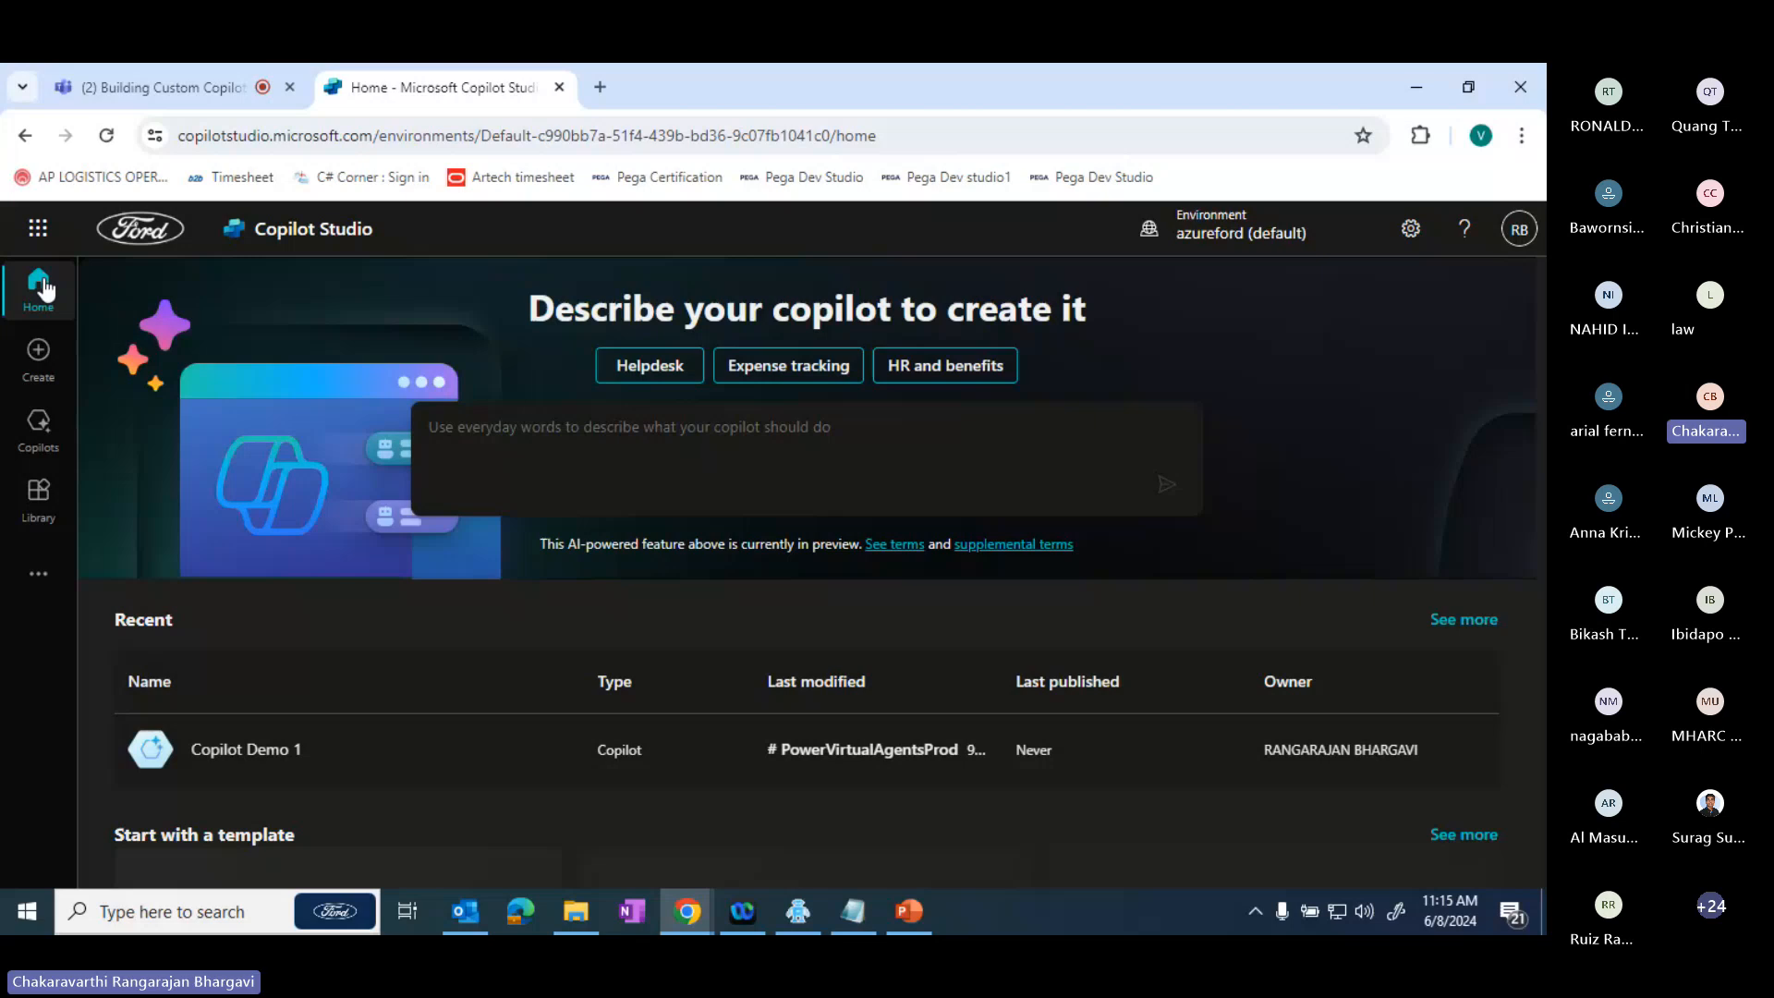
{"action": "left_click", "coordinate": [1411, 239]}
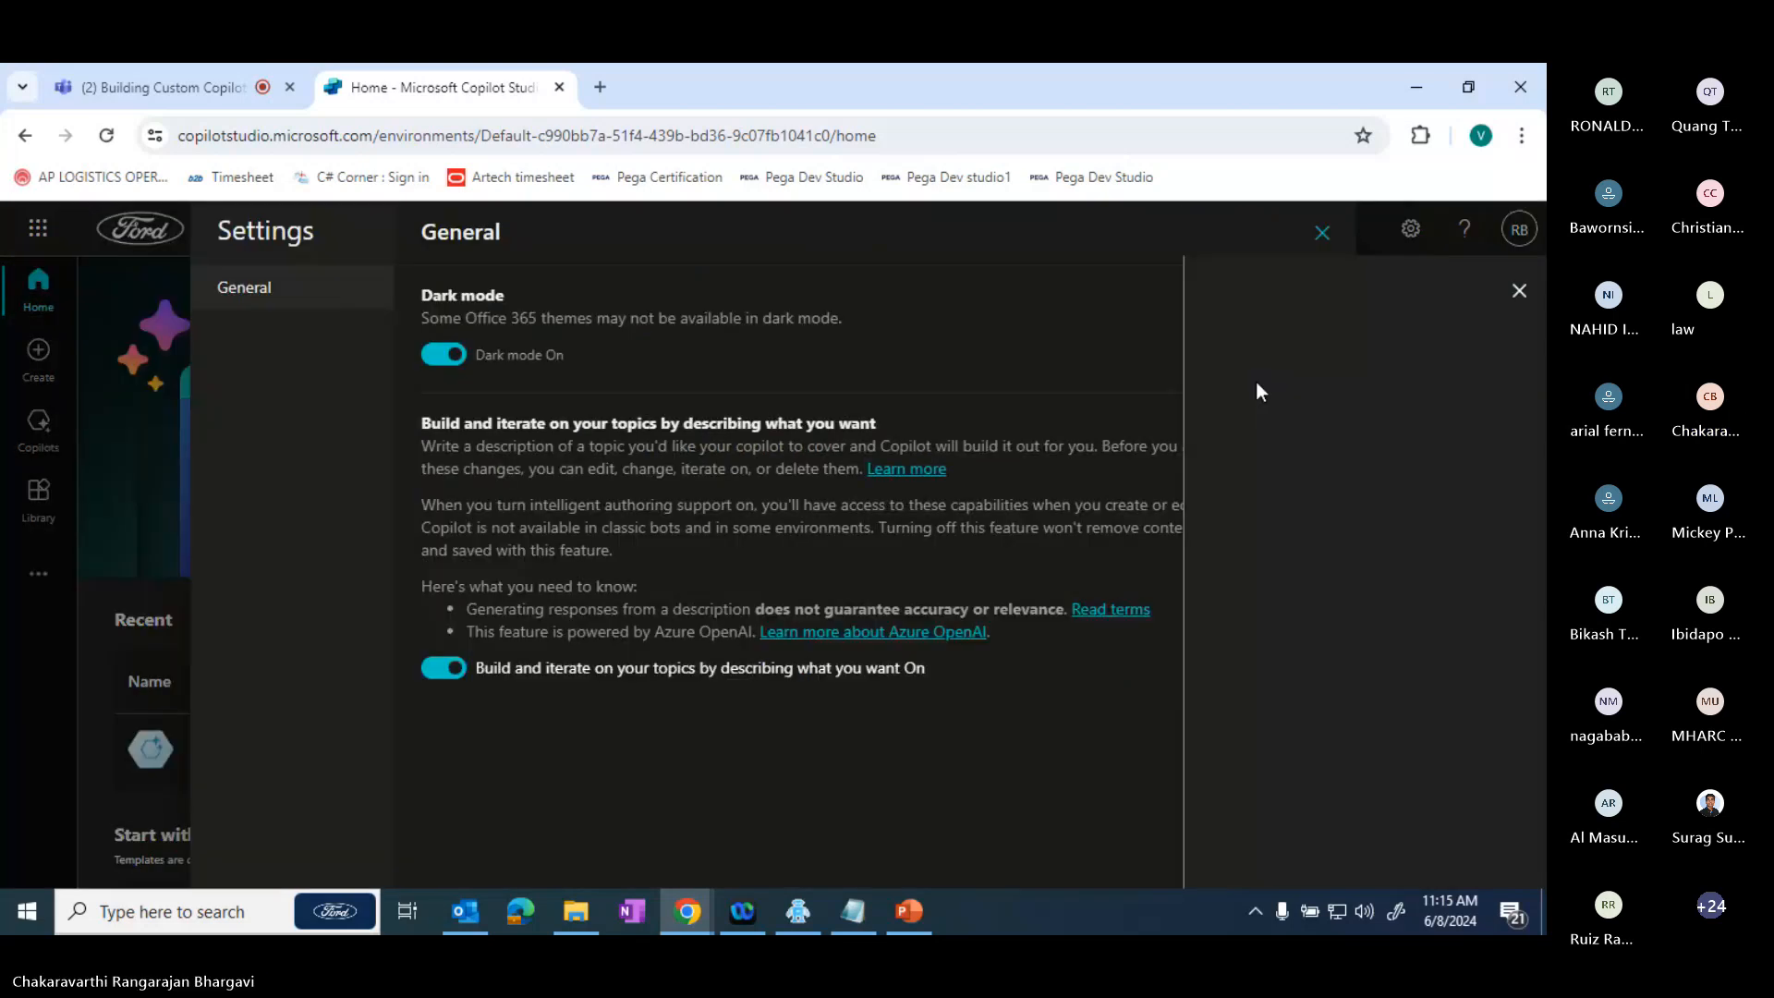
{"action": "left_click", "coordinate": [461, 356]}
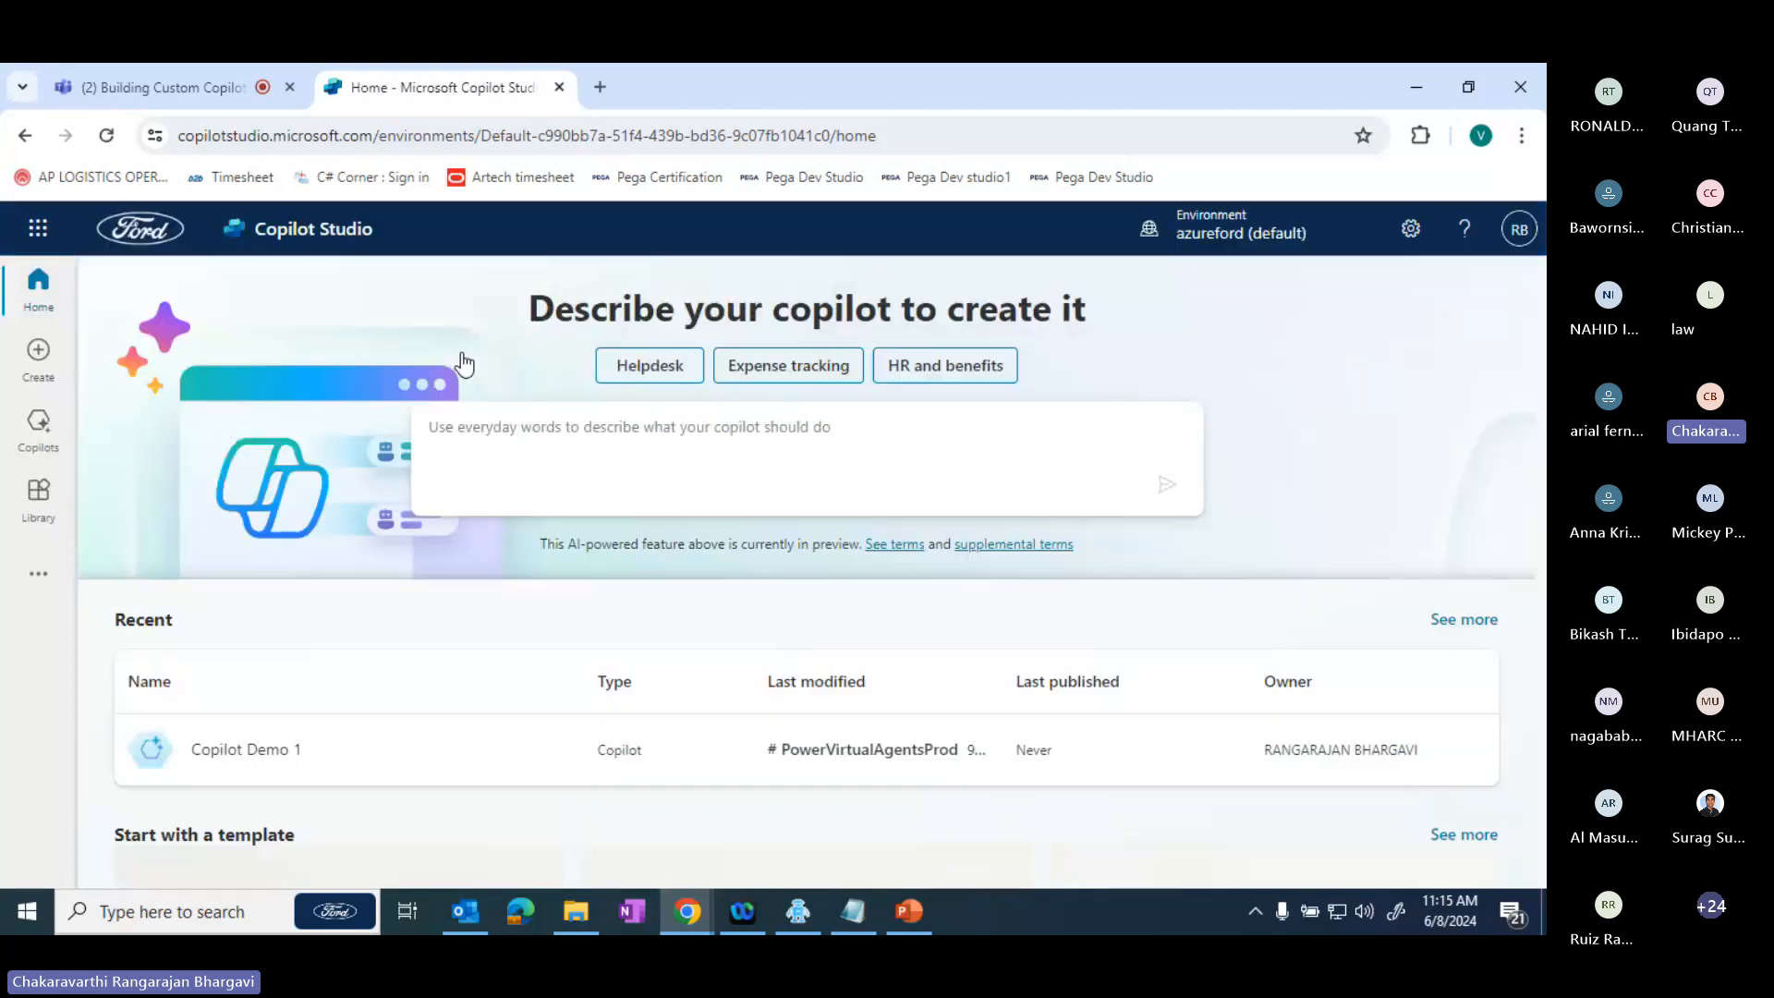
- Open the Create page and look through the available copilot templates
{"action": "left_click", "coordinate": [457, 430]}
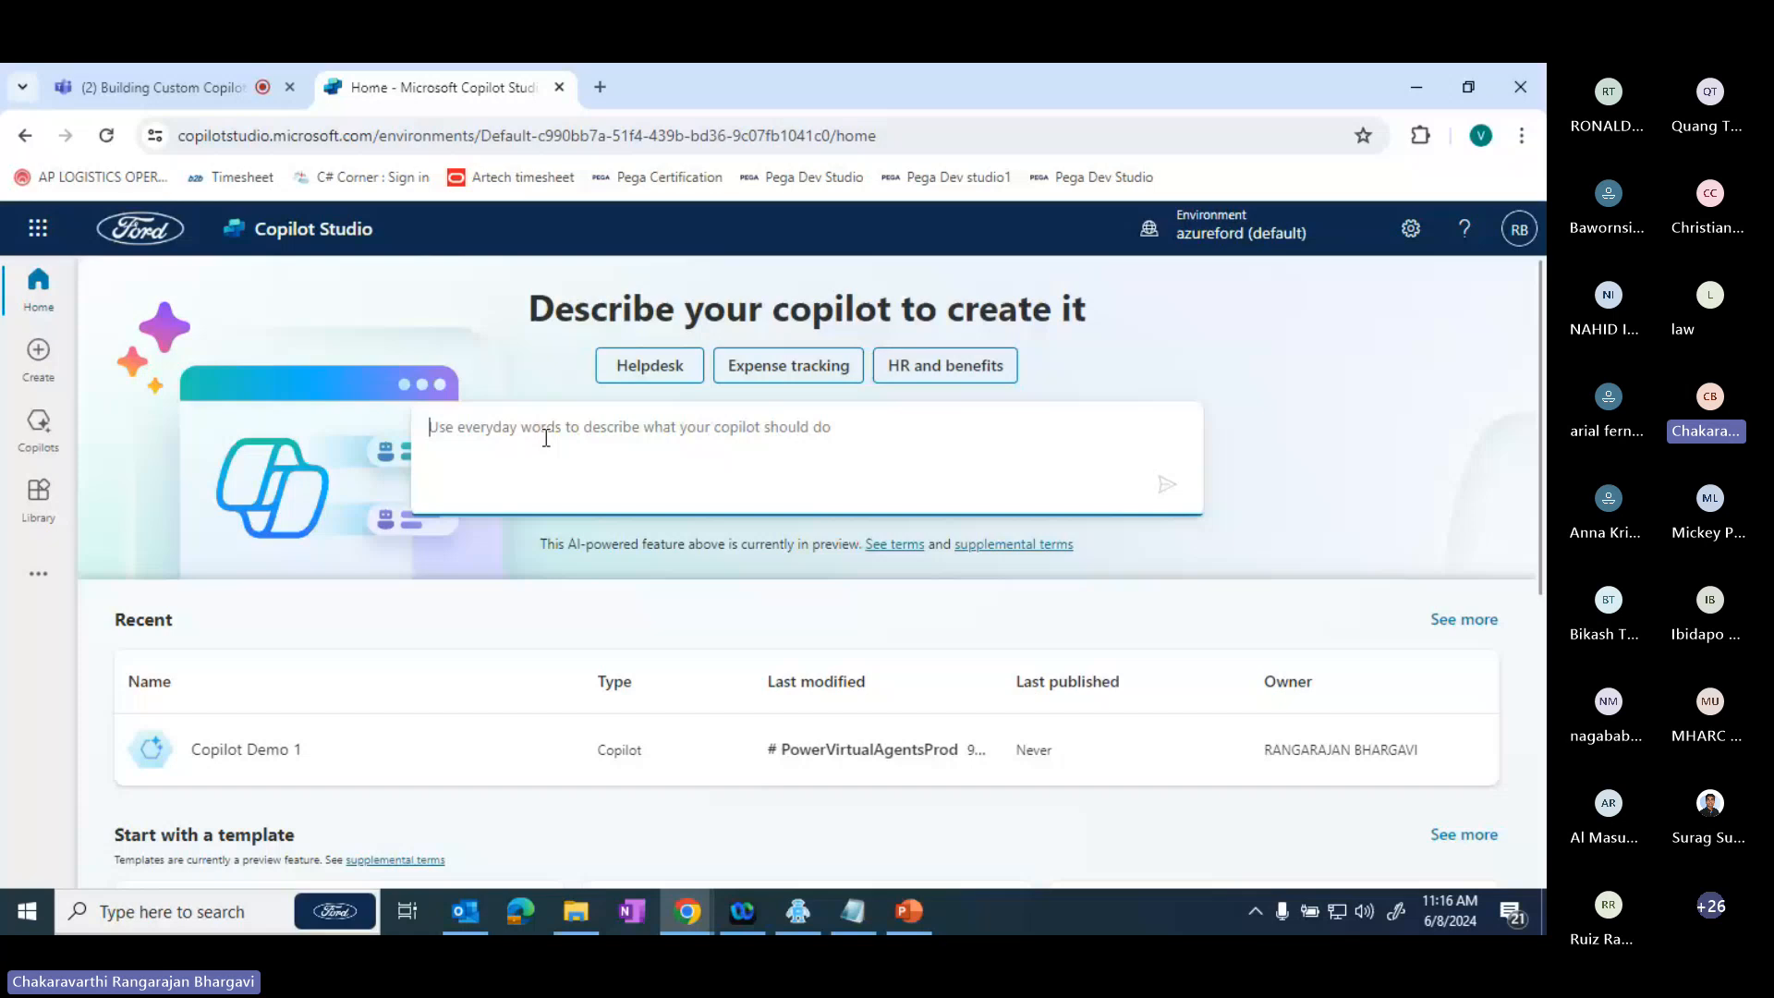
{"action": "left_click", "coordinate": [37, 355]}
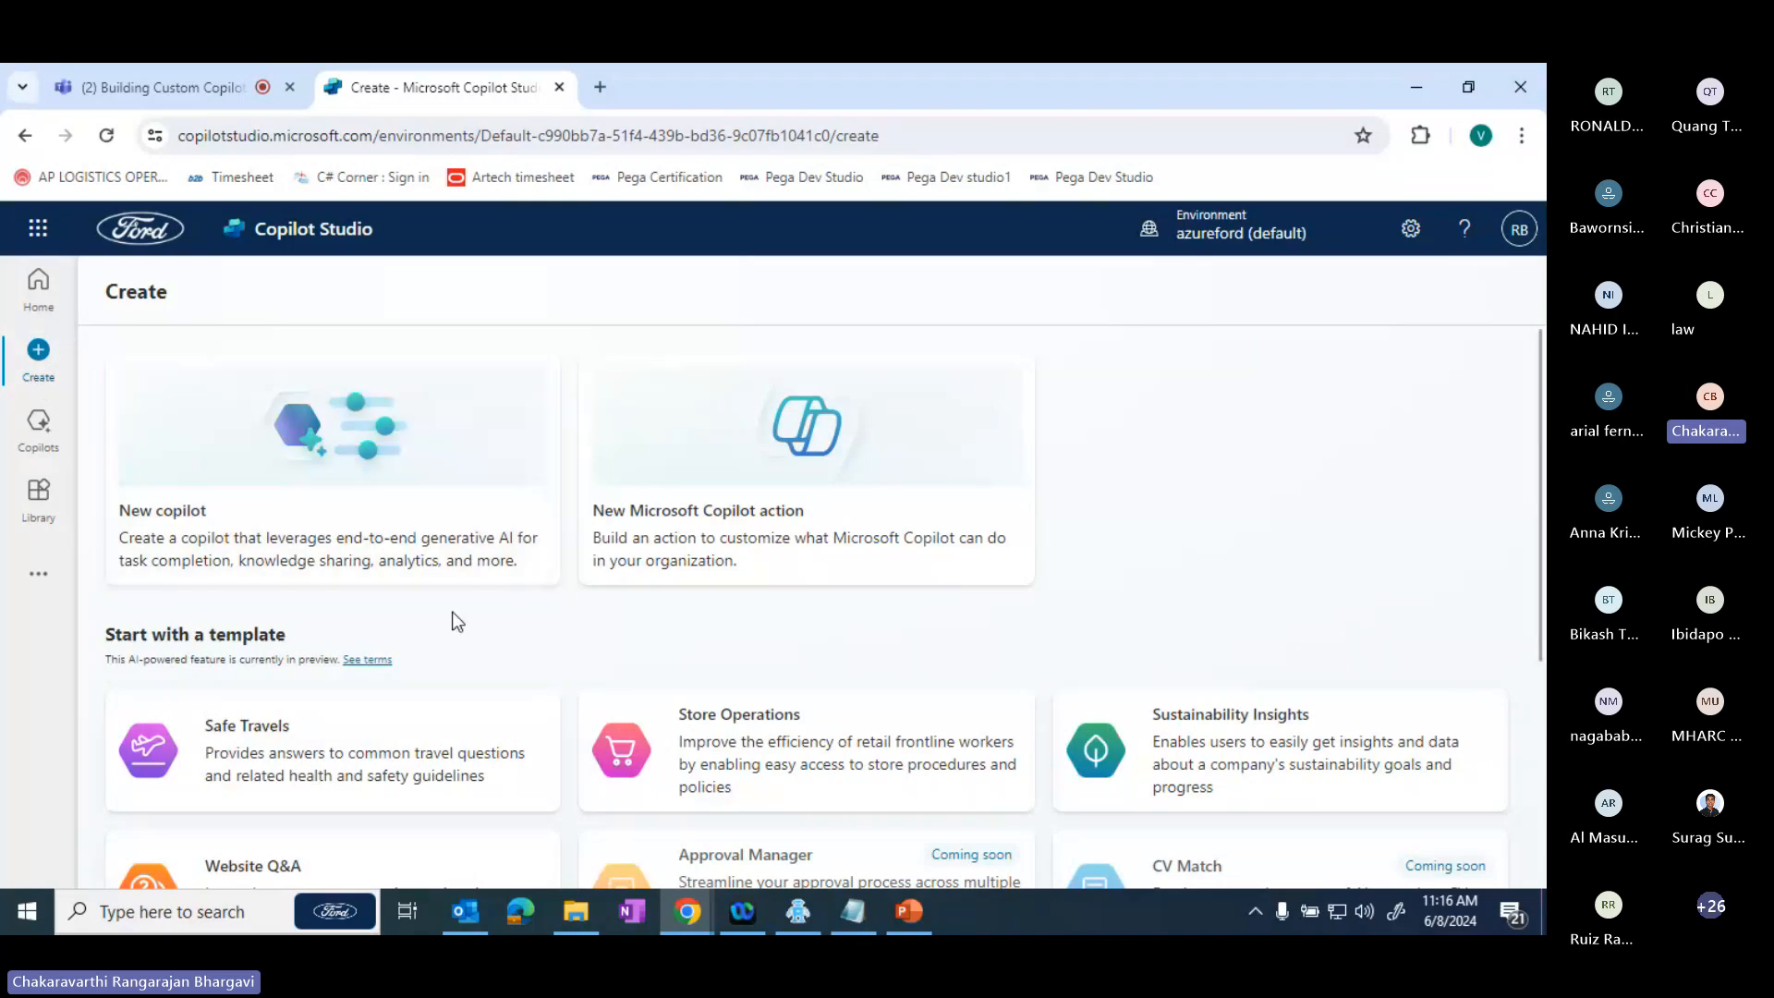
{"action": "scroll", "coordinate": [455, 621], "scroll_direction": "down", "scroll_amount": 4}
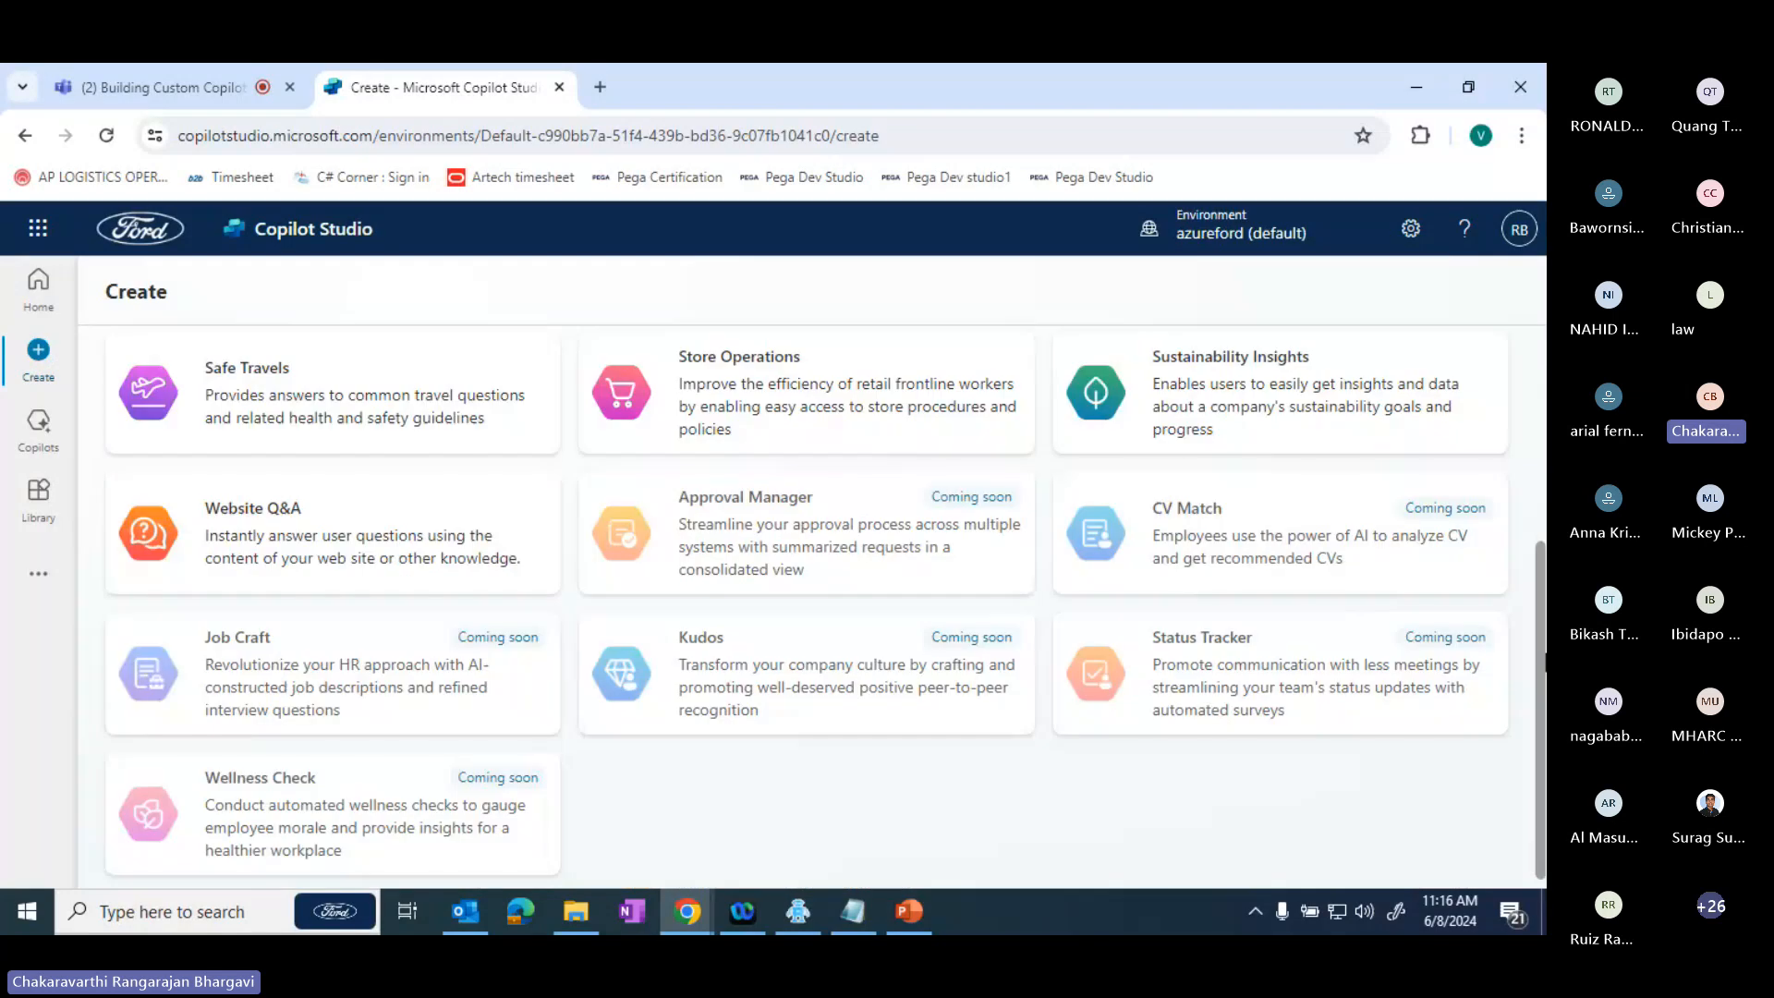
{"action": "left_click_drag", "start_coordinate": [1545, 659], "coordinate": [1545, 609]}
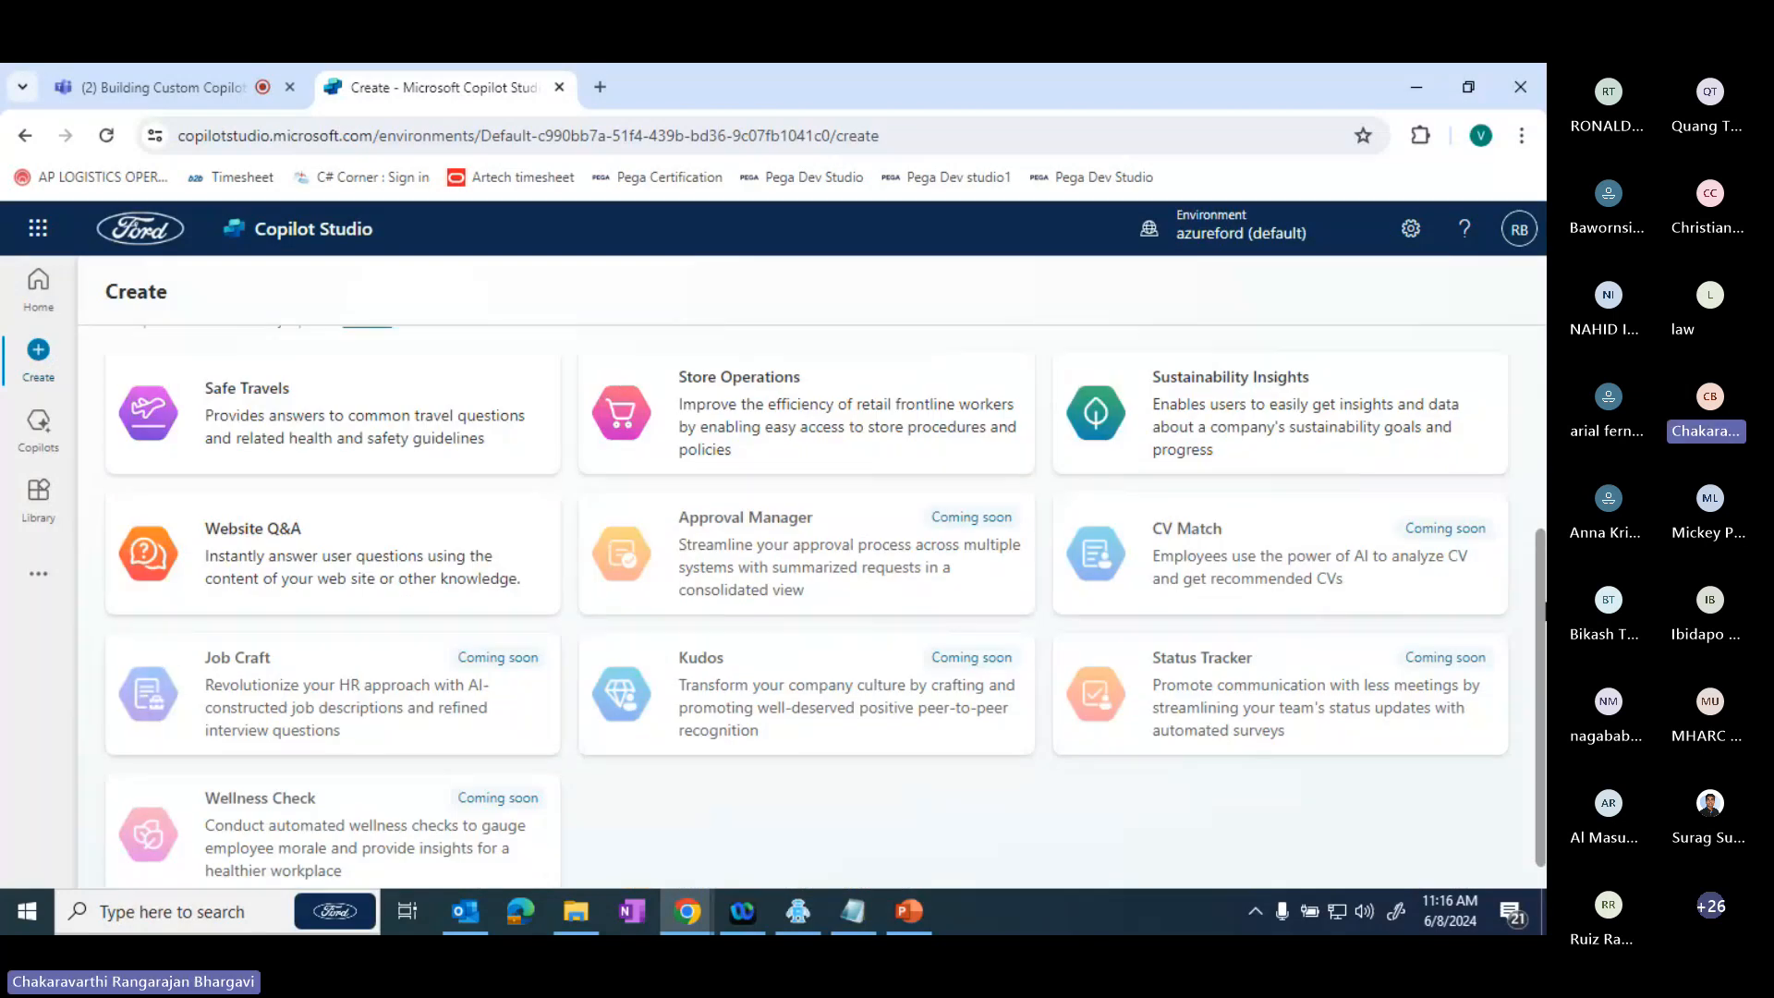
{"action": "left_click_drag", "start_coordinate": [1545, 611], "coordinate": [1545, 730]}
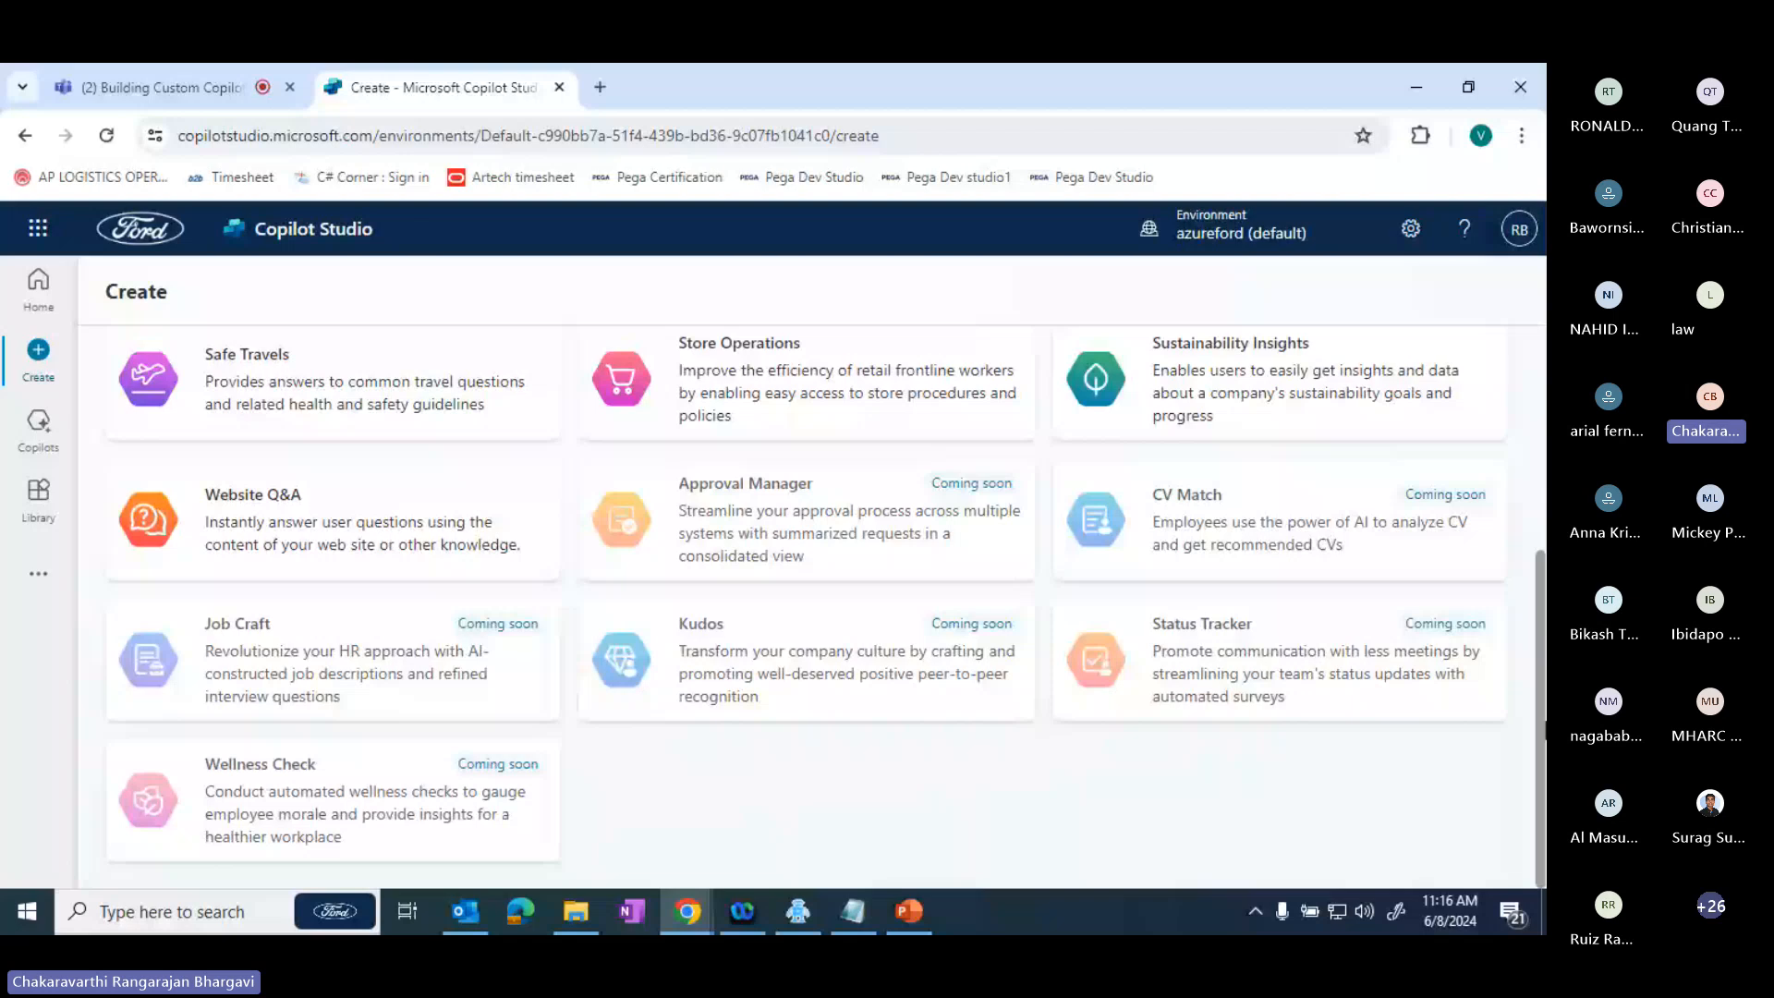
{"action": "left_click_drag", "start_coordinate": [1545, 730], "coordinate": [1545, 571]}
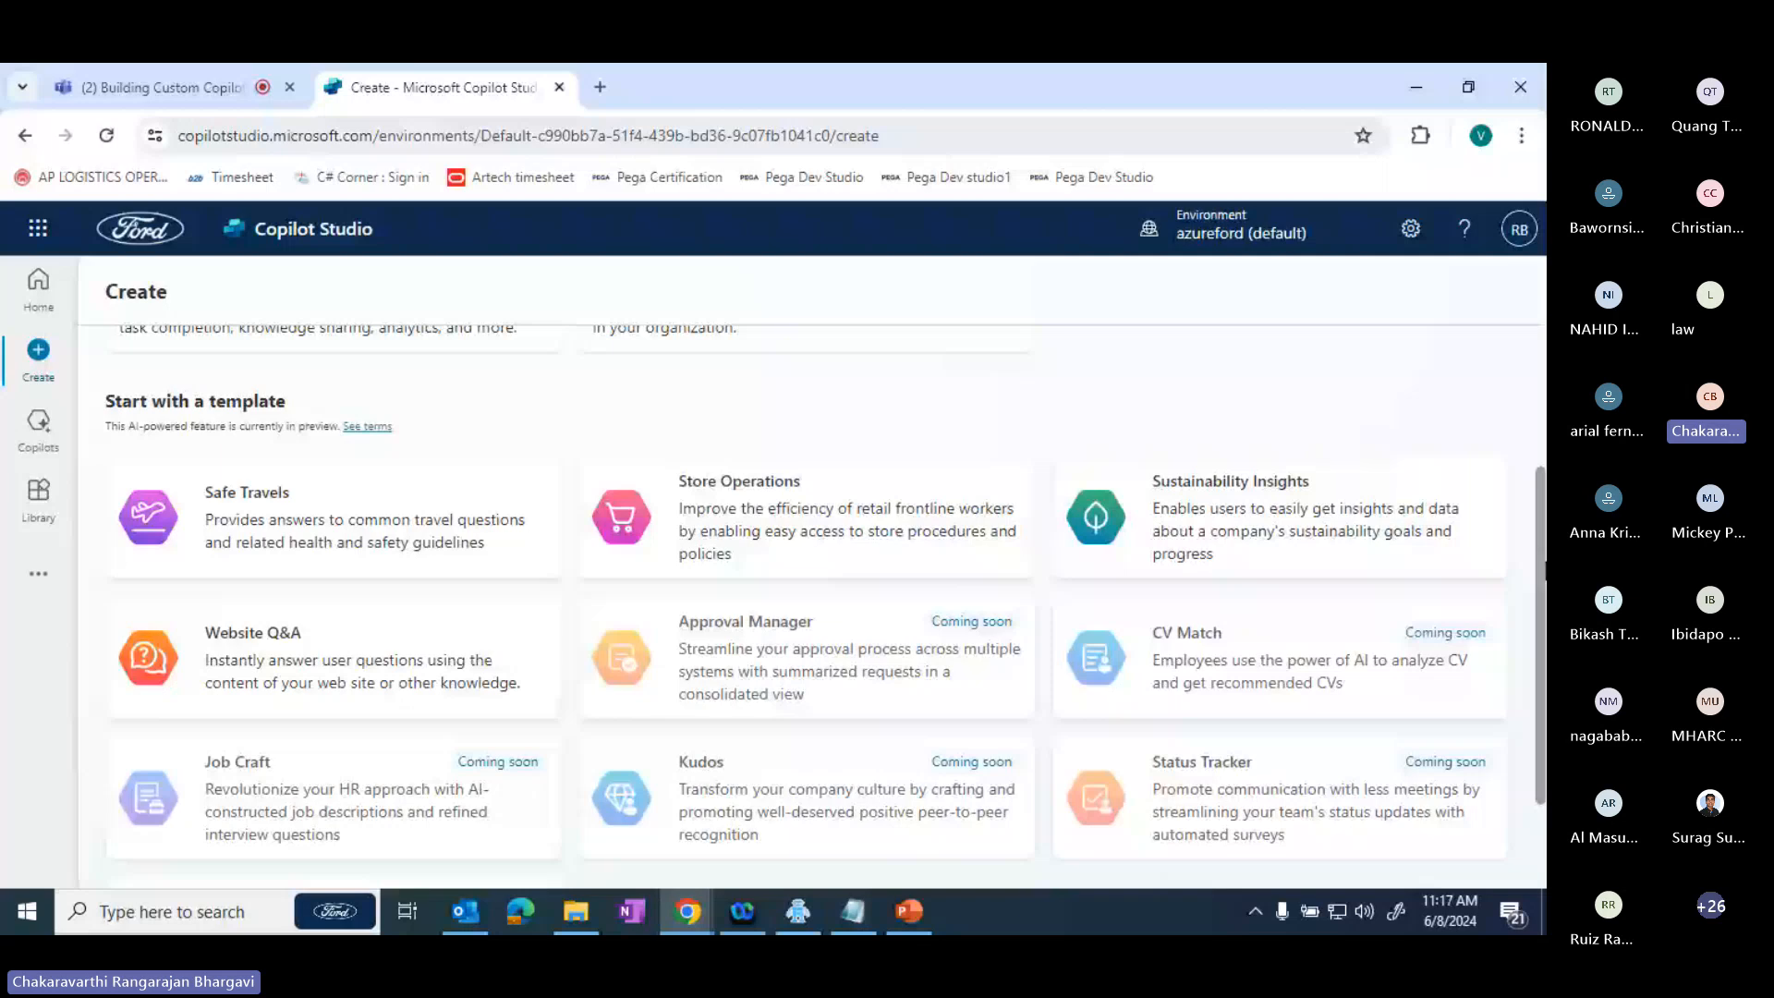
{"action": "scroll", "coordinate": [337, 514], "scroll_direction": "up", "scroll_amount": 3}
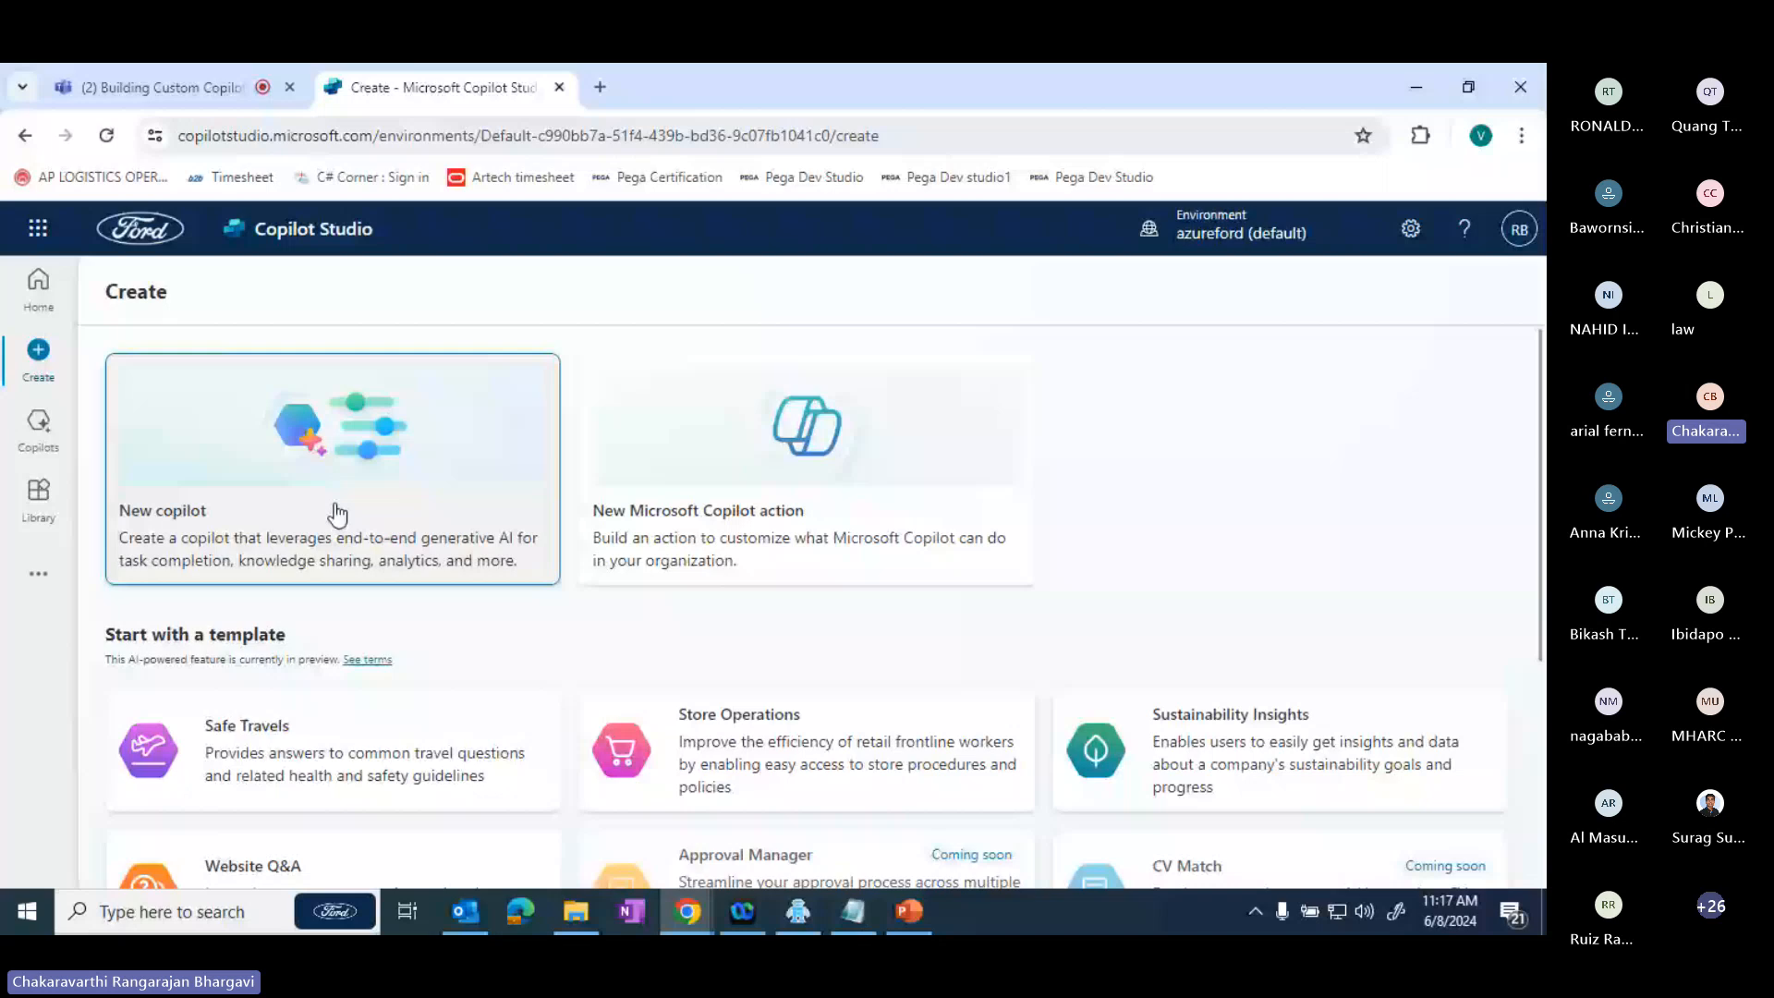
- Start creating a new copilot from scratch and open its advanced settings for the solution and schema name
{"action": "left_click", "coordinate": [337, 514]}
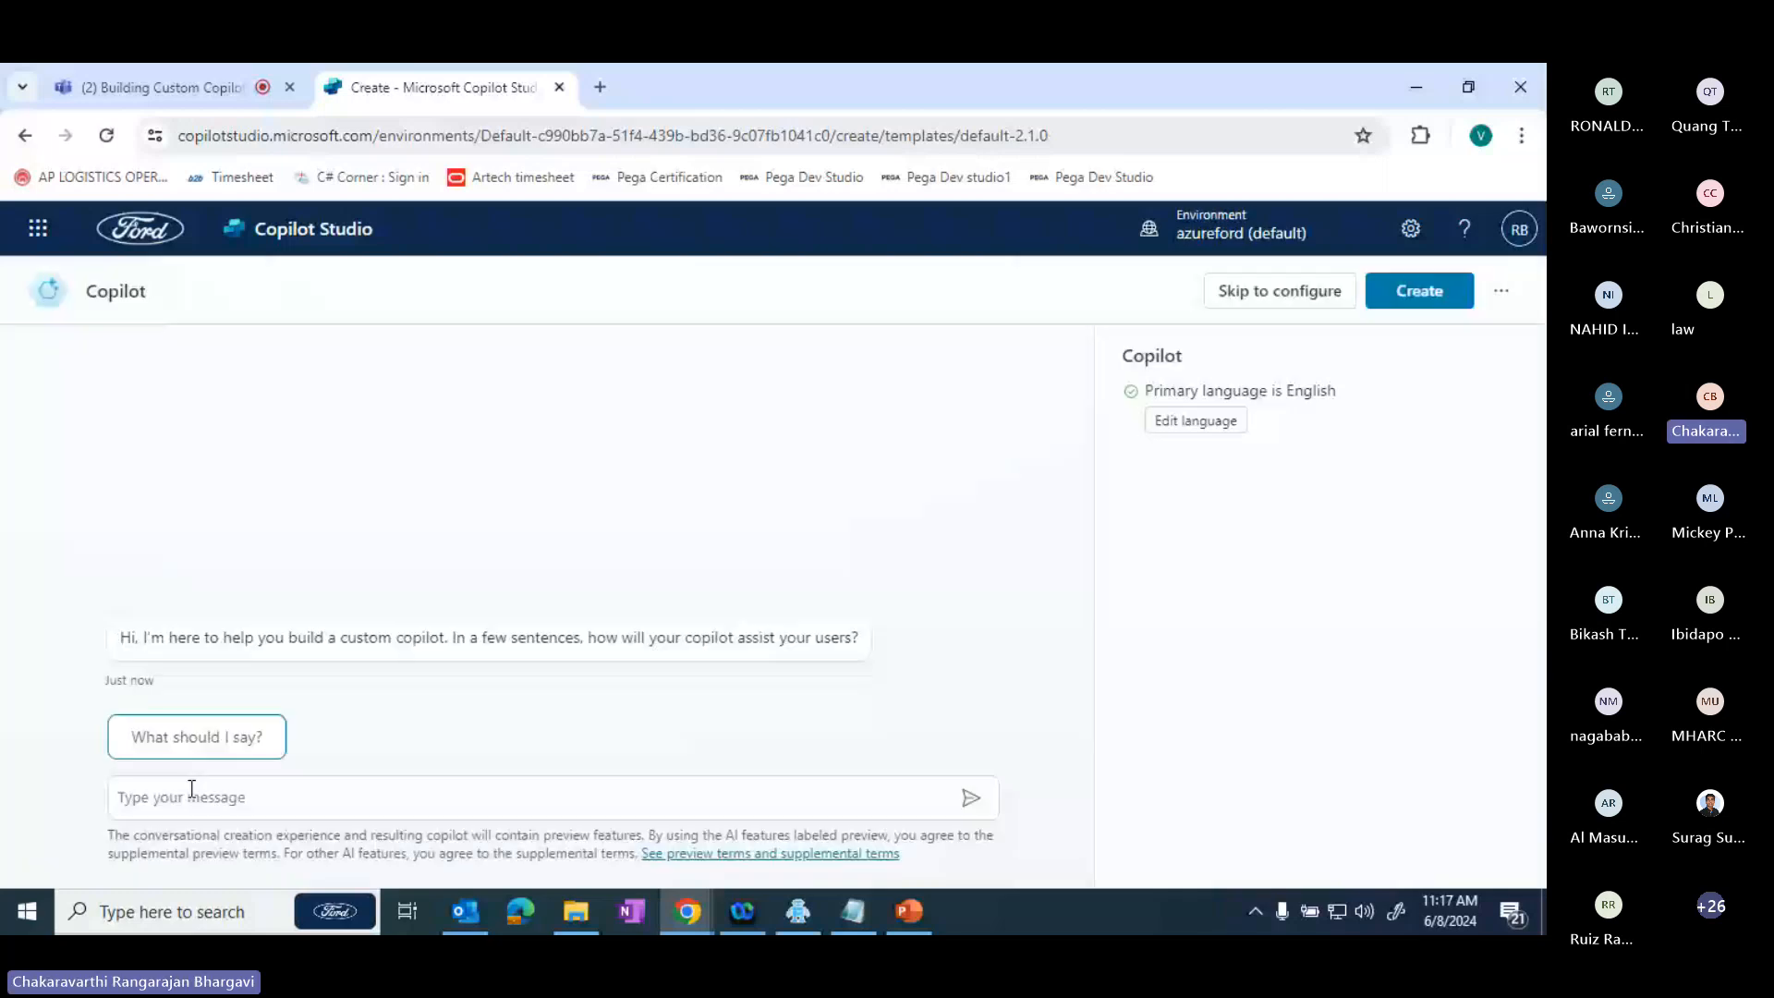
{"action": "left_click", "coordinate": [1500, 290]}
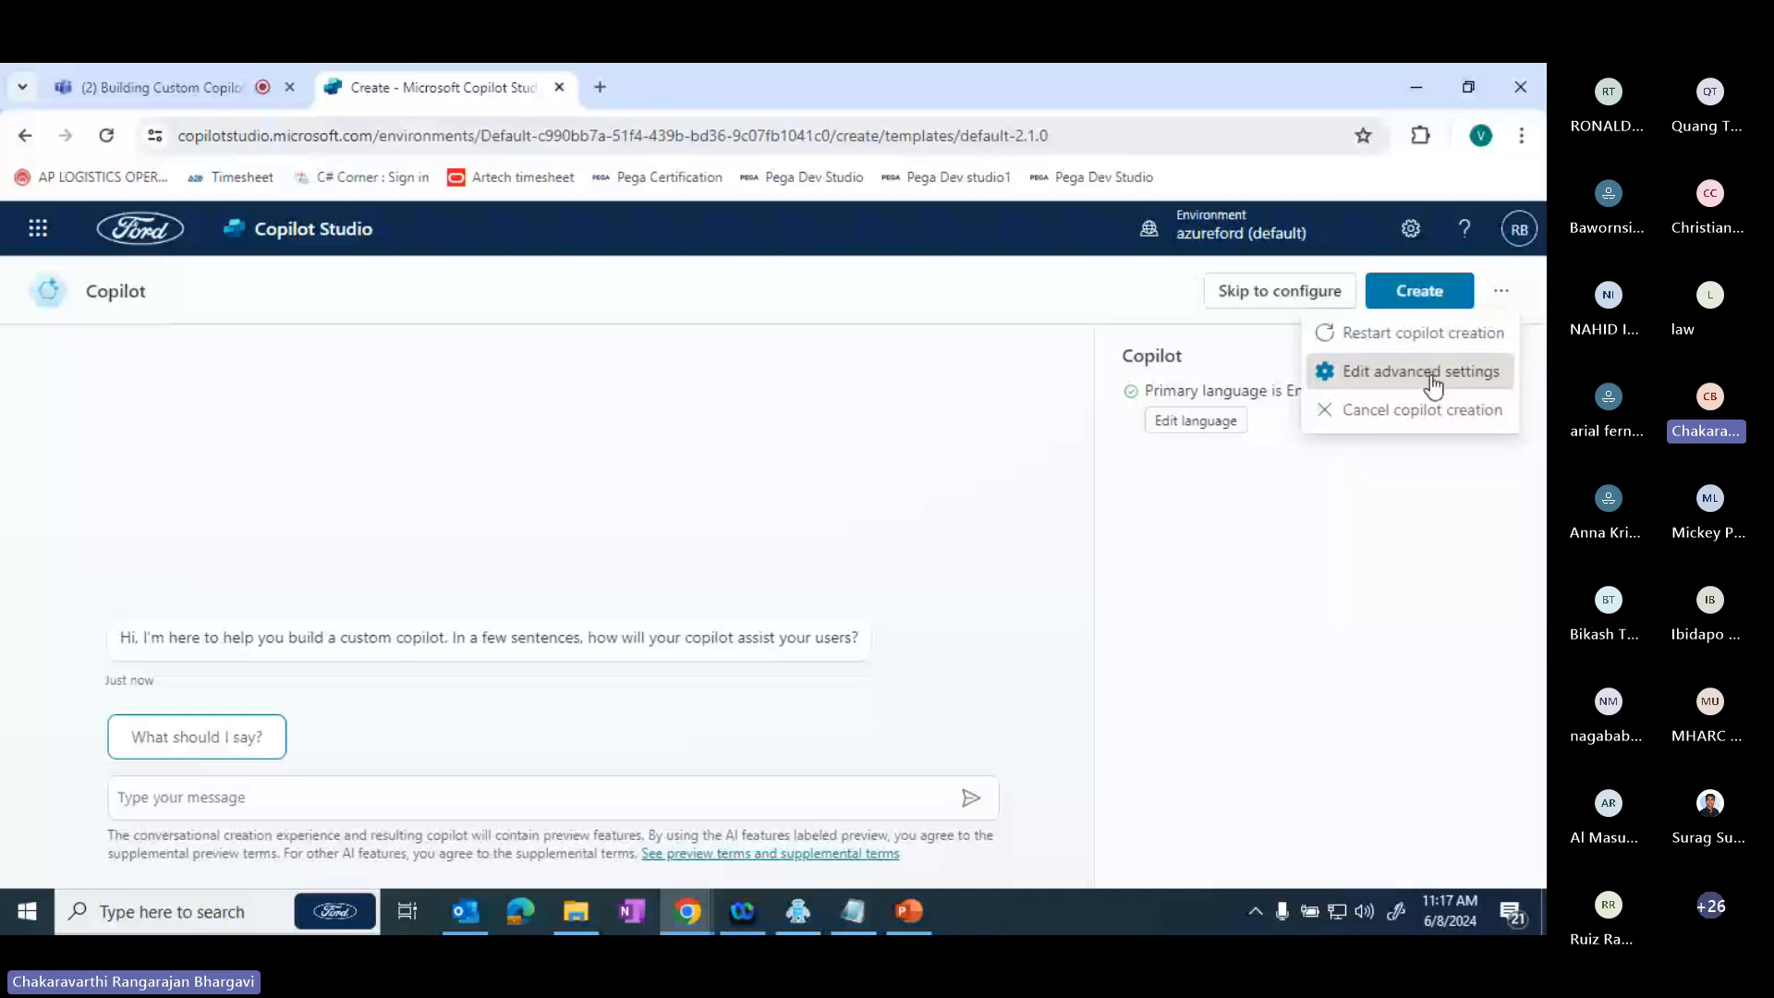
{"action": "left_click", "coordinate": [1433, 375]}
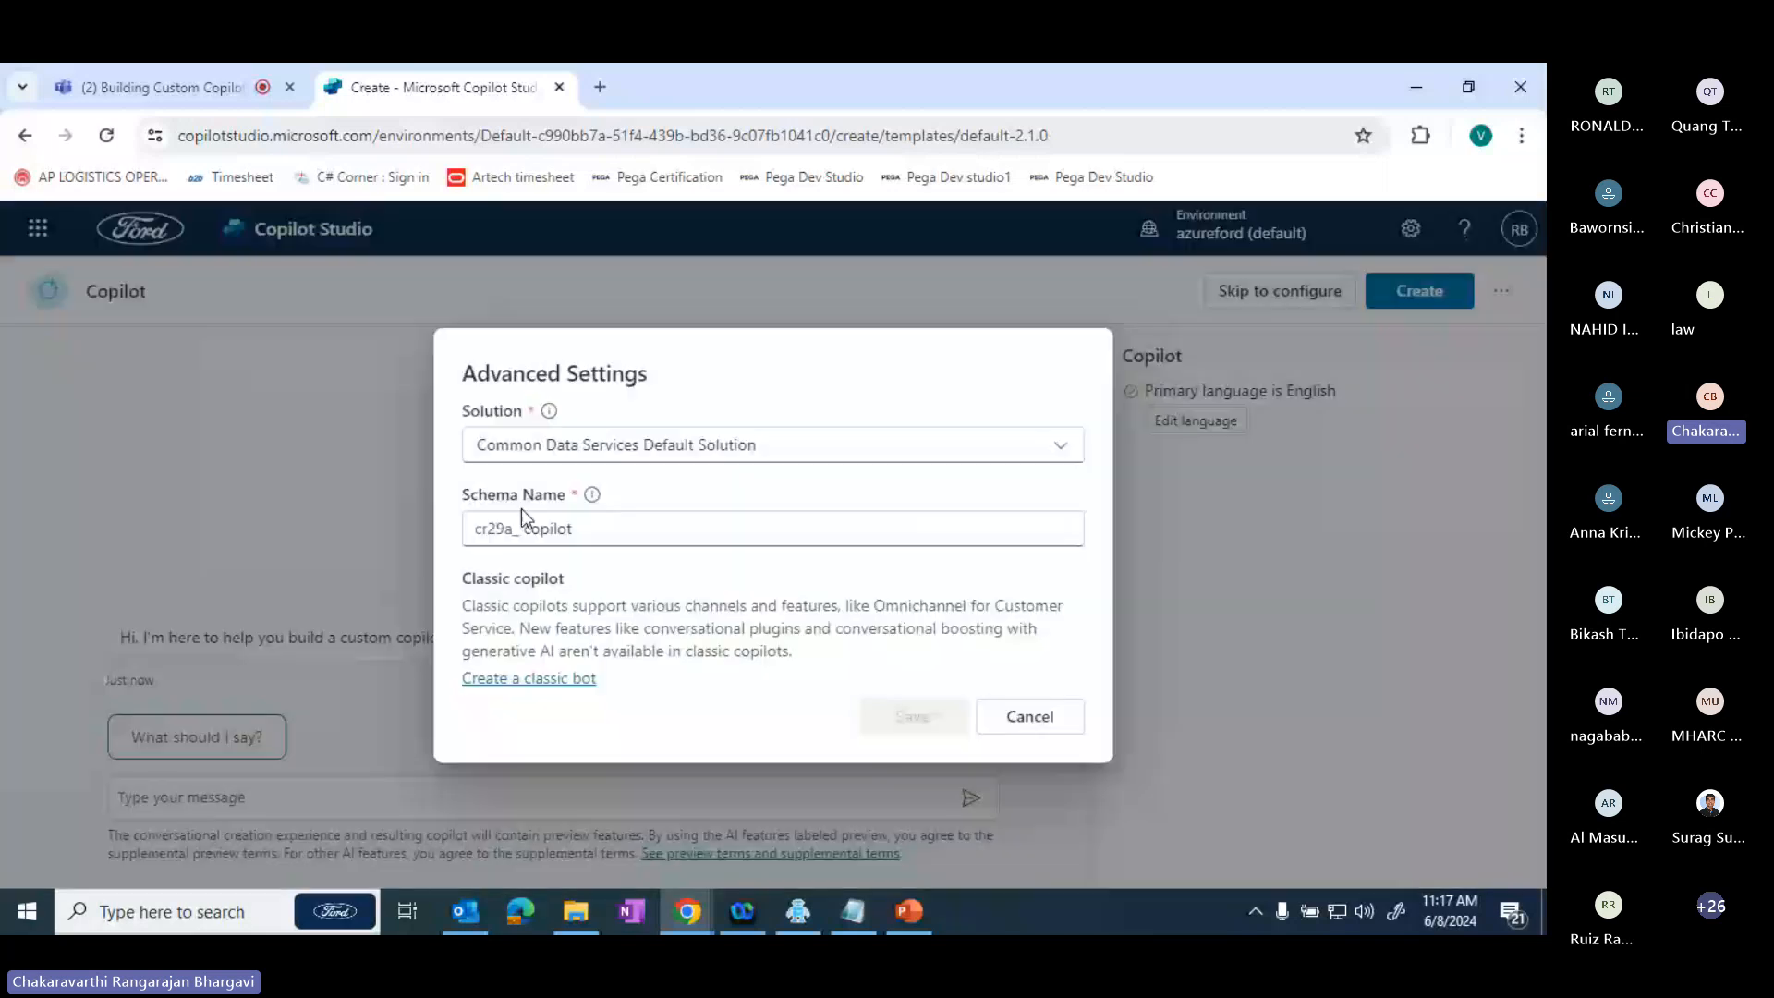
{"action": "left_click", "coordinate": [604, 538]}
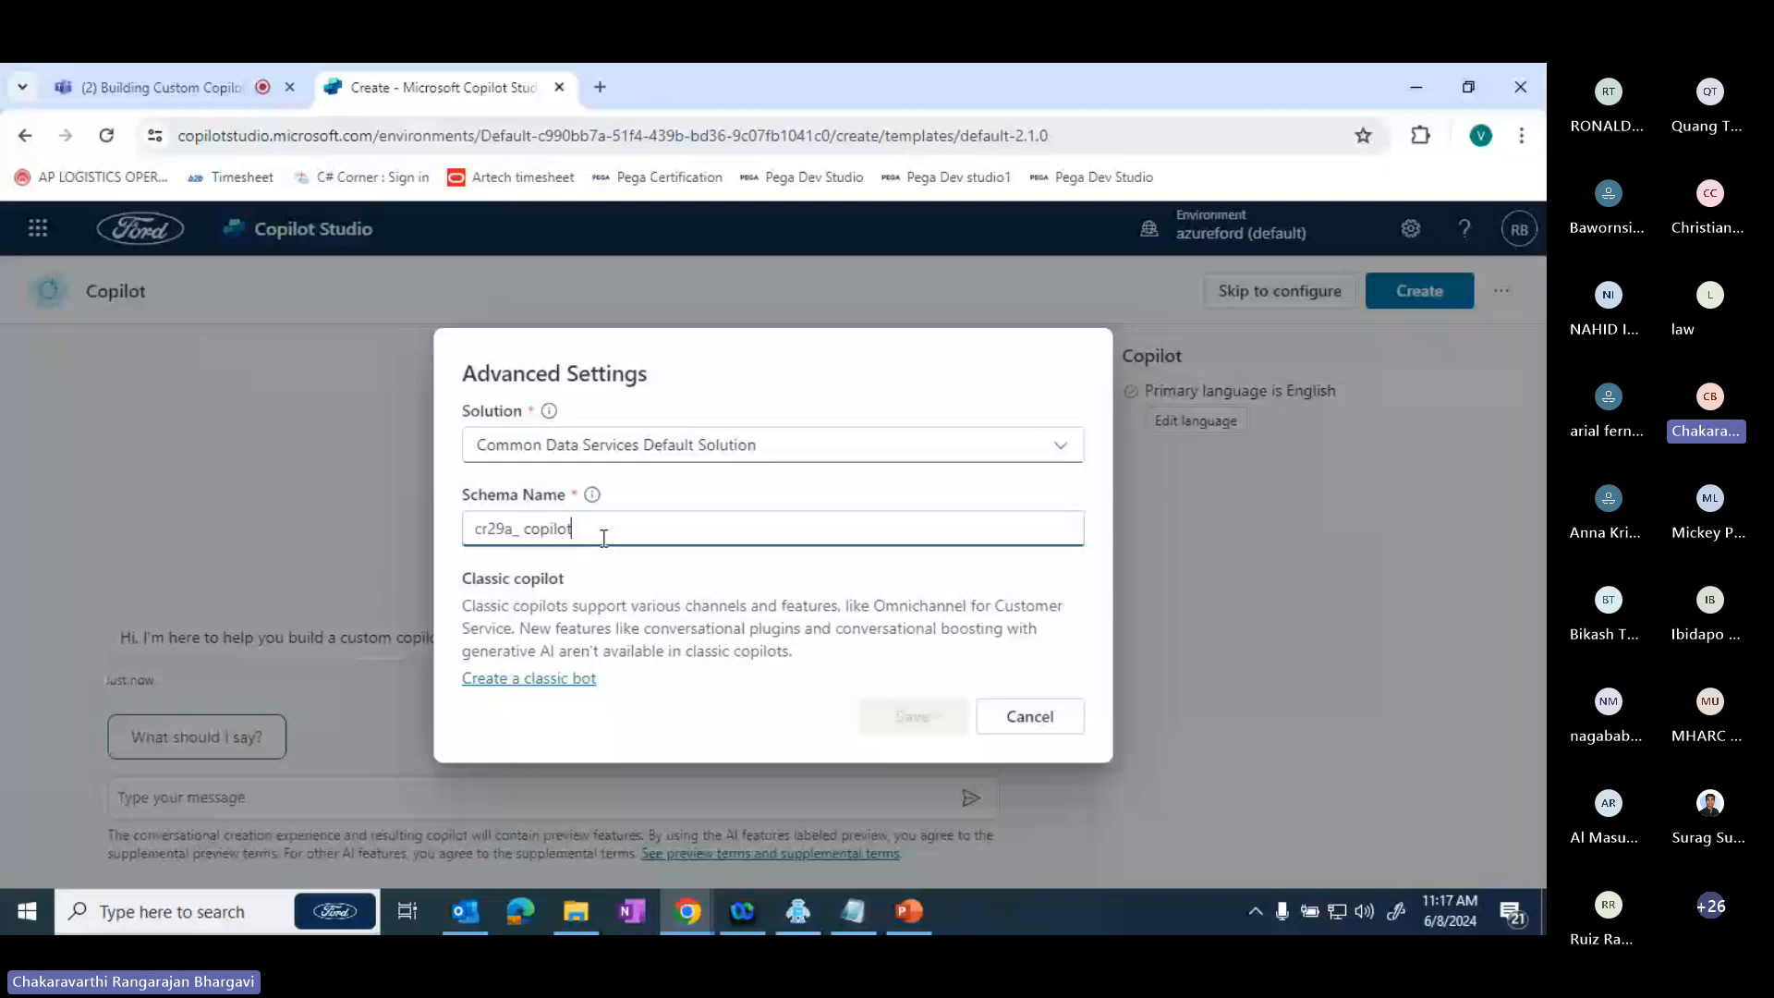
{"action": "left_click", "coordinate": [656, 449]}
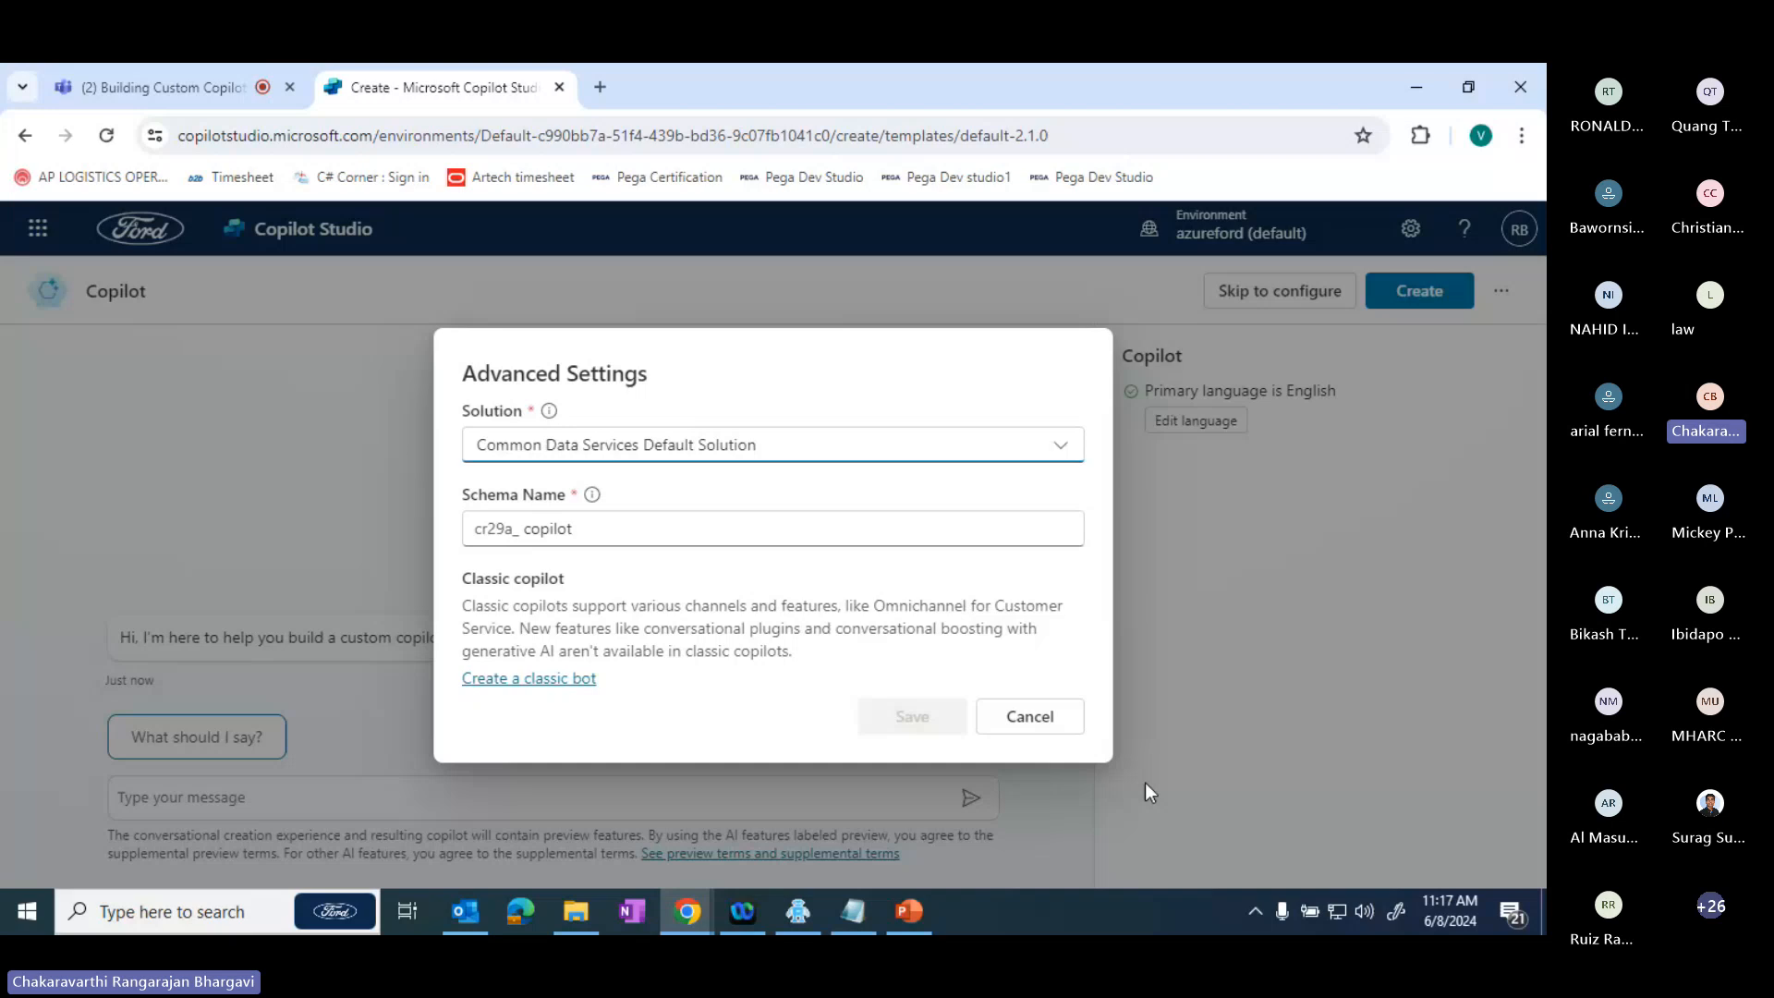
- Replace the editable part of the schema name after cr29a_ with "m" and save the advanced settings
{"action": "double_click", "coordinate": [677, 528]}
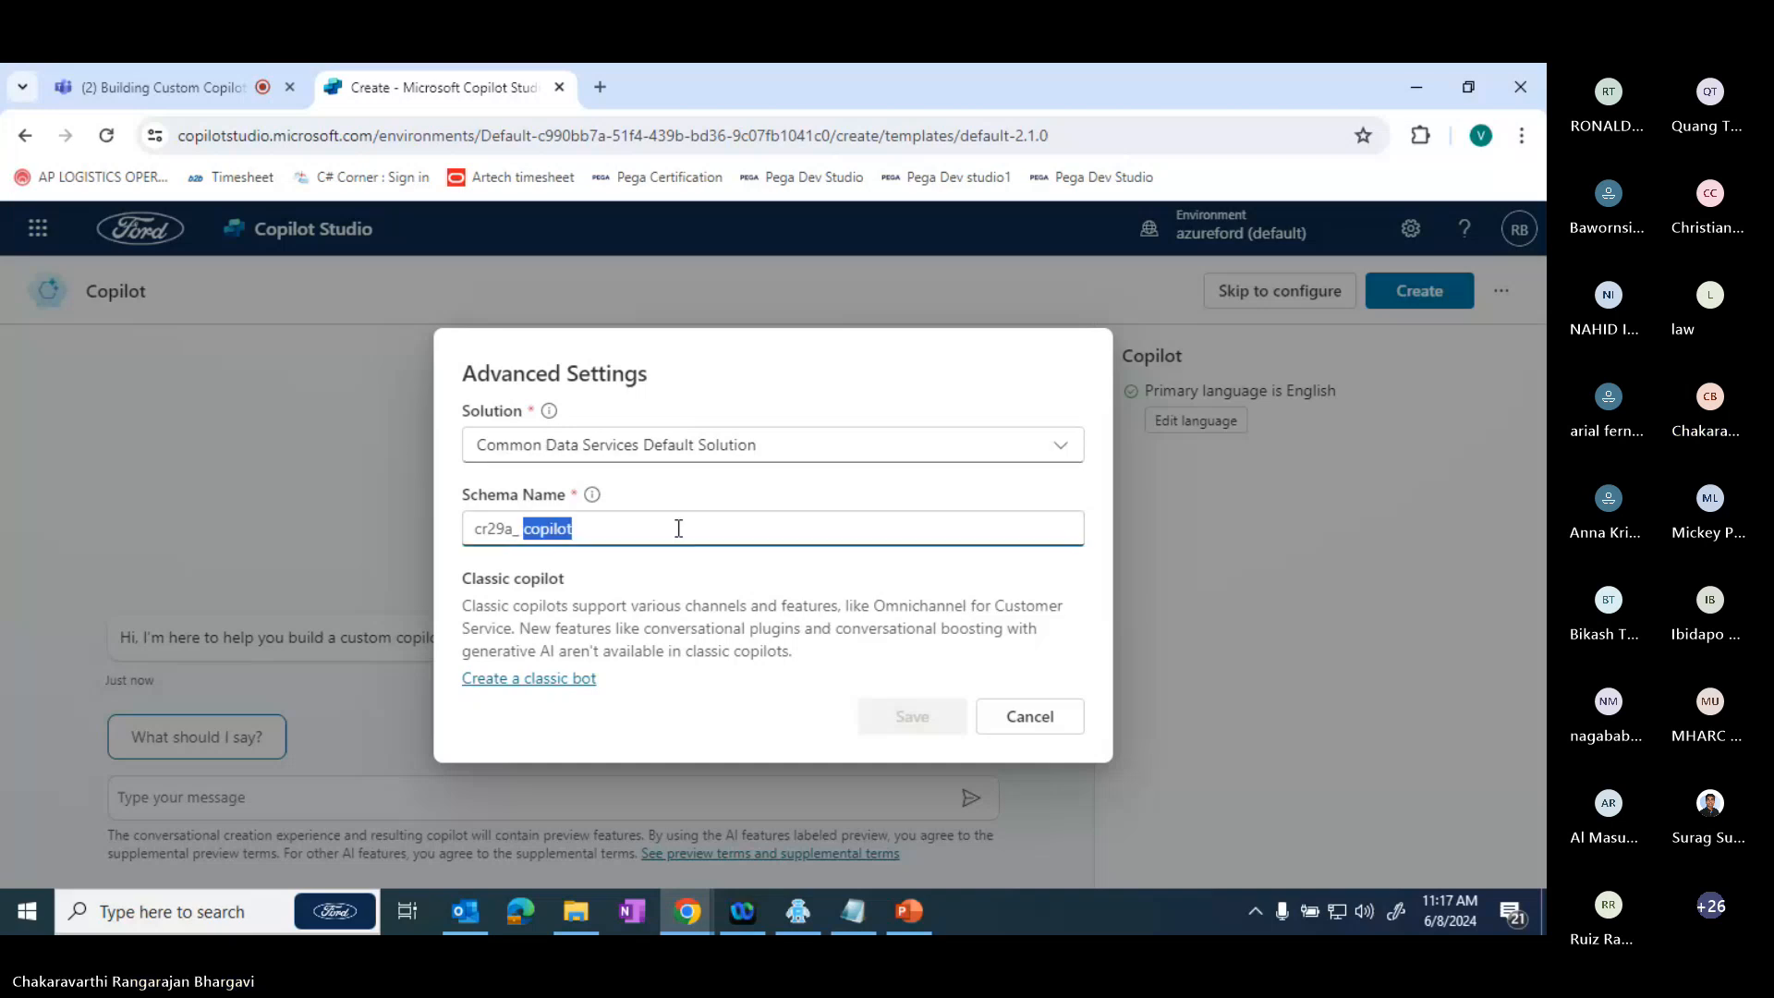
{"action": "key", "text": "BackSpace"}
{"action": "type", "text": "m"}
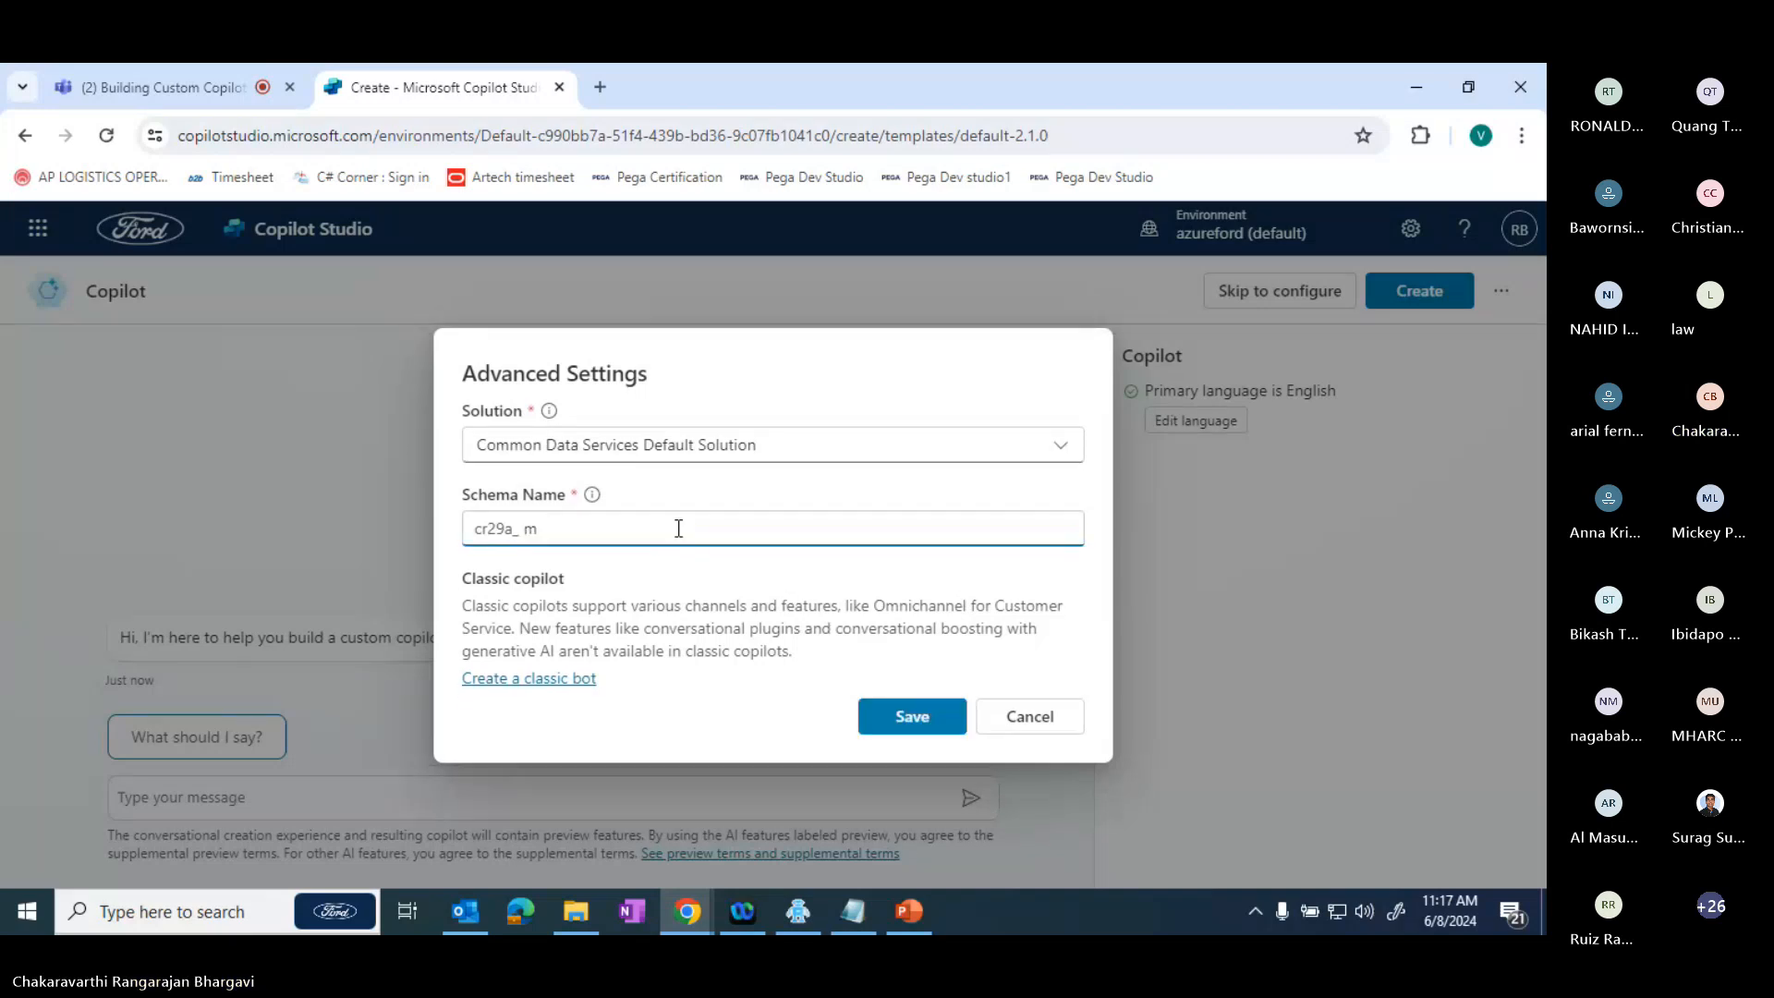
{"action": "key", "text": "BackSpace"}
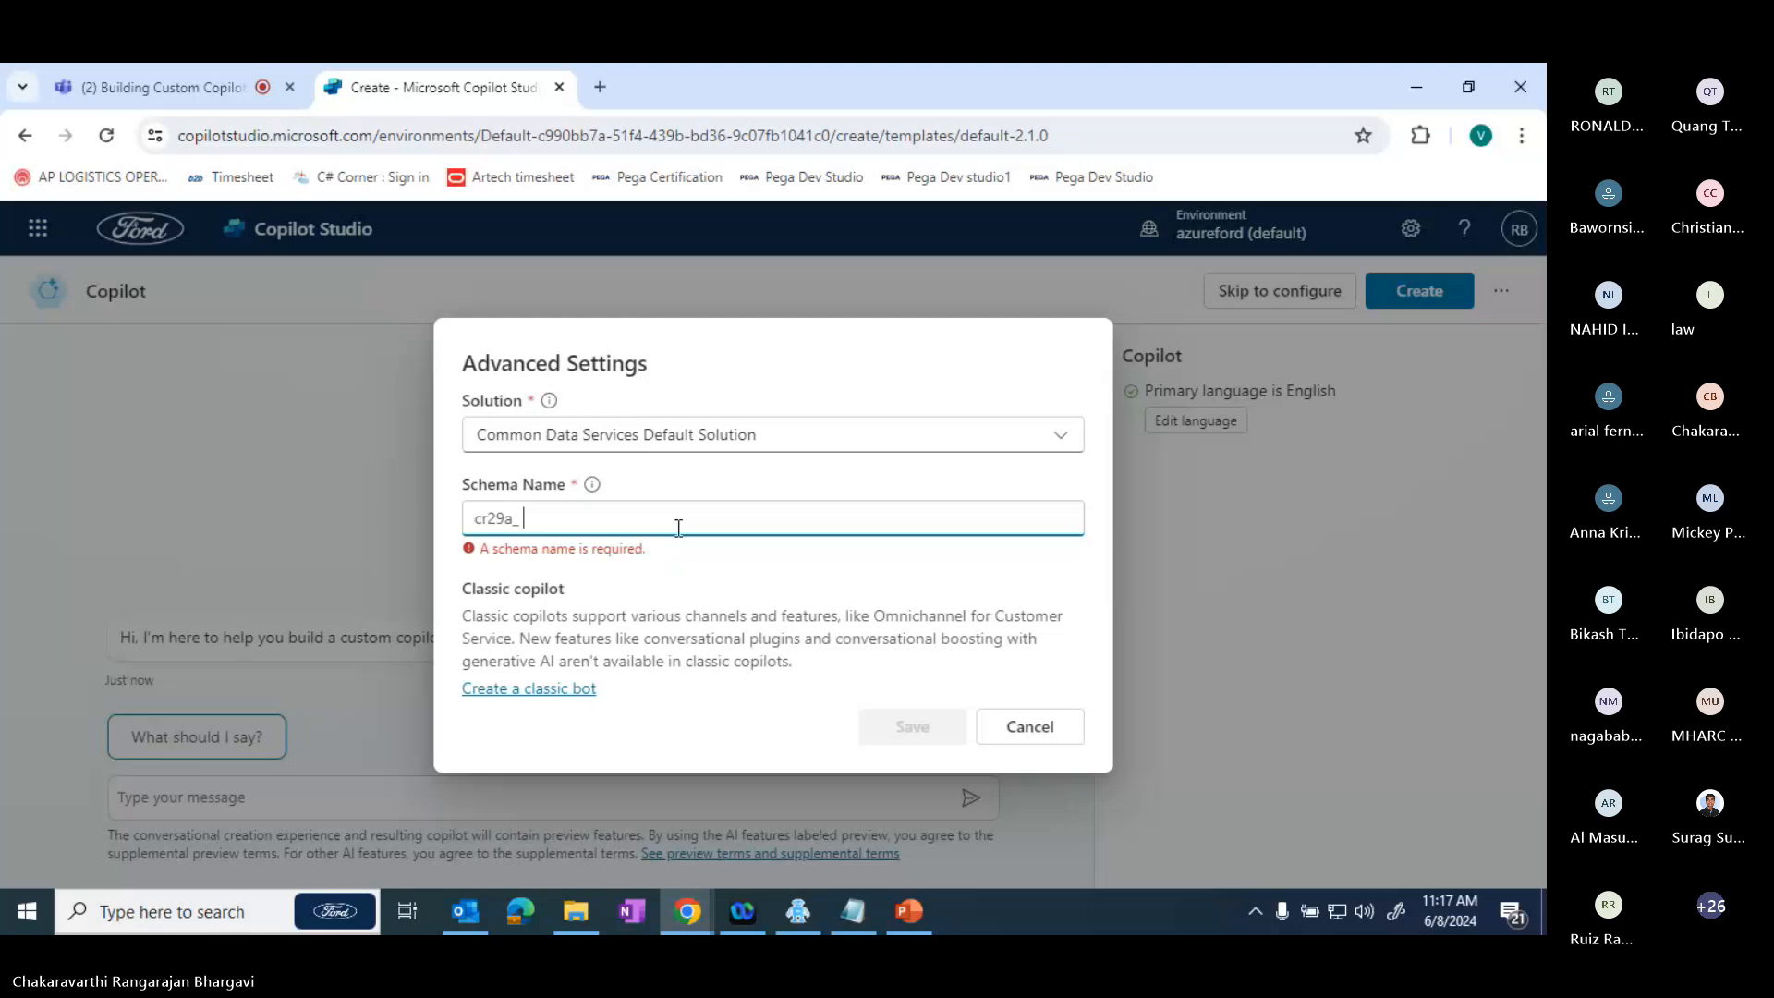
{"action": "type", "text": "m"}
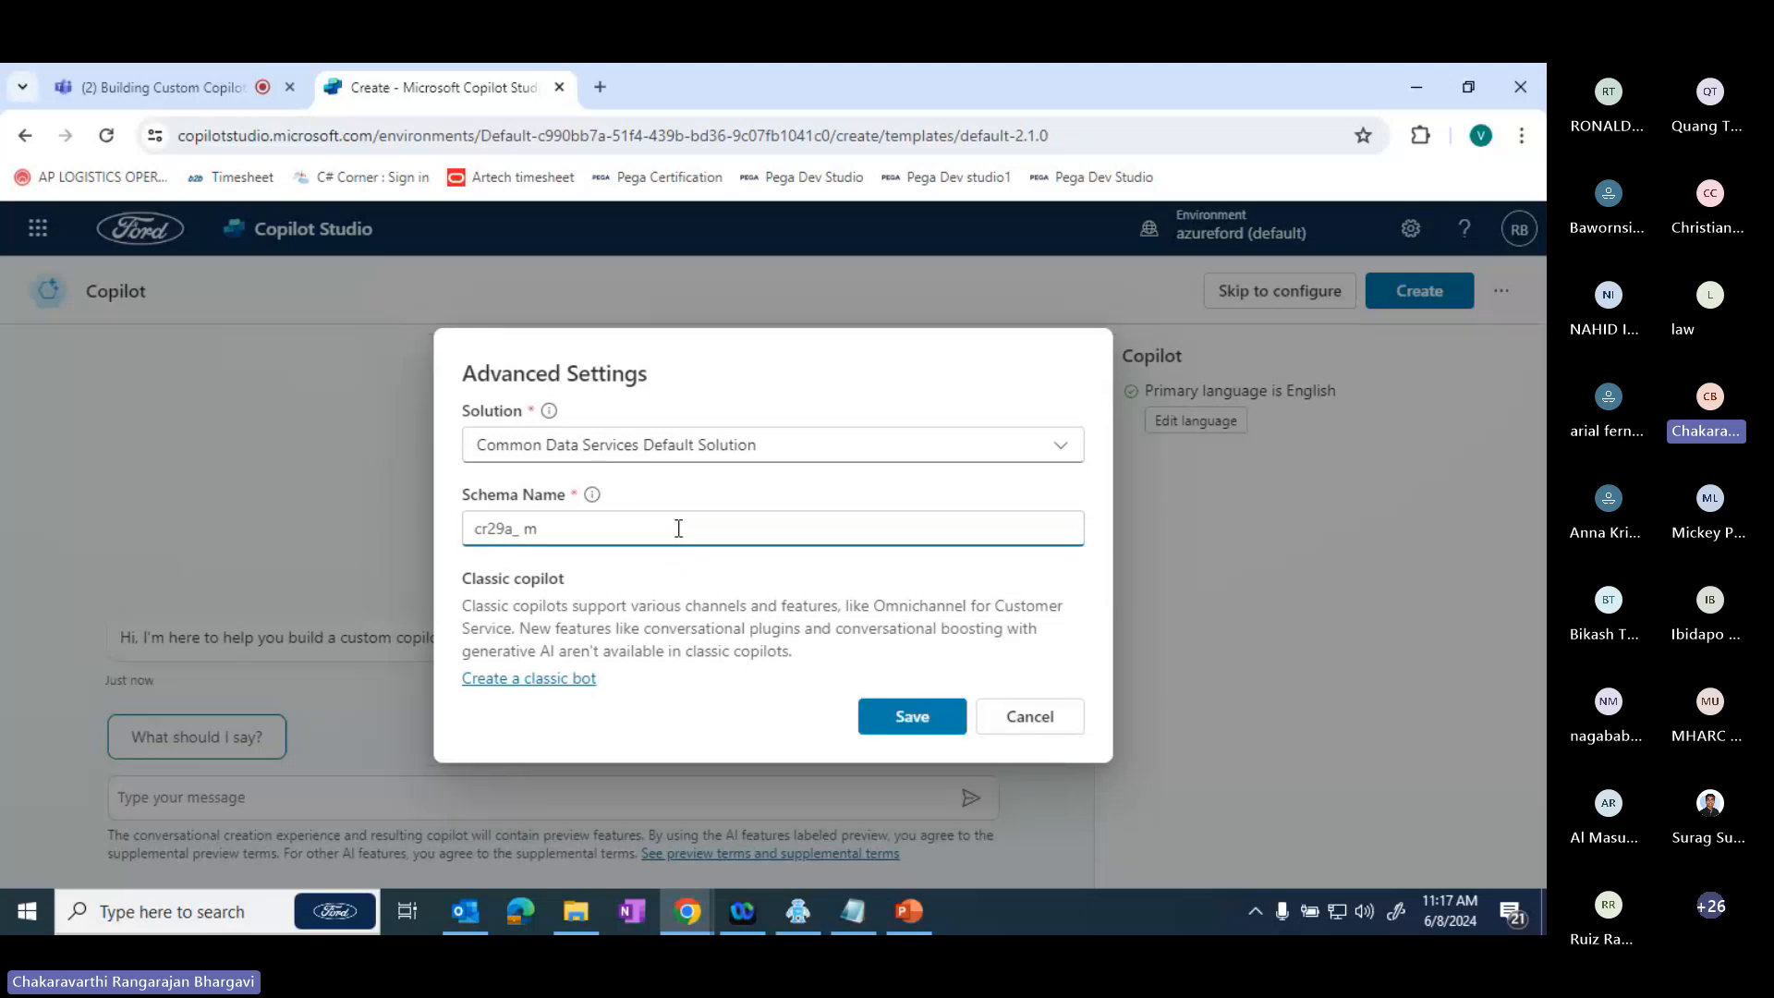
{"action": "left_click", "coordinate": [926, 720]}
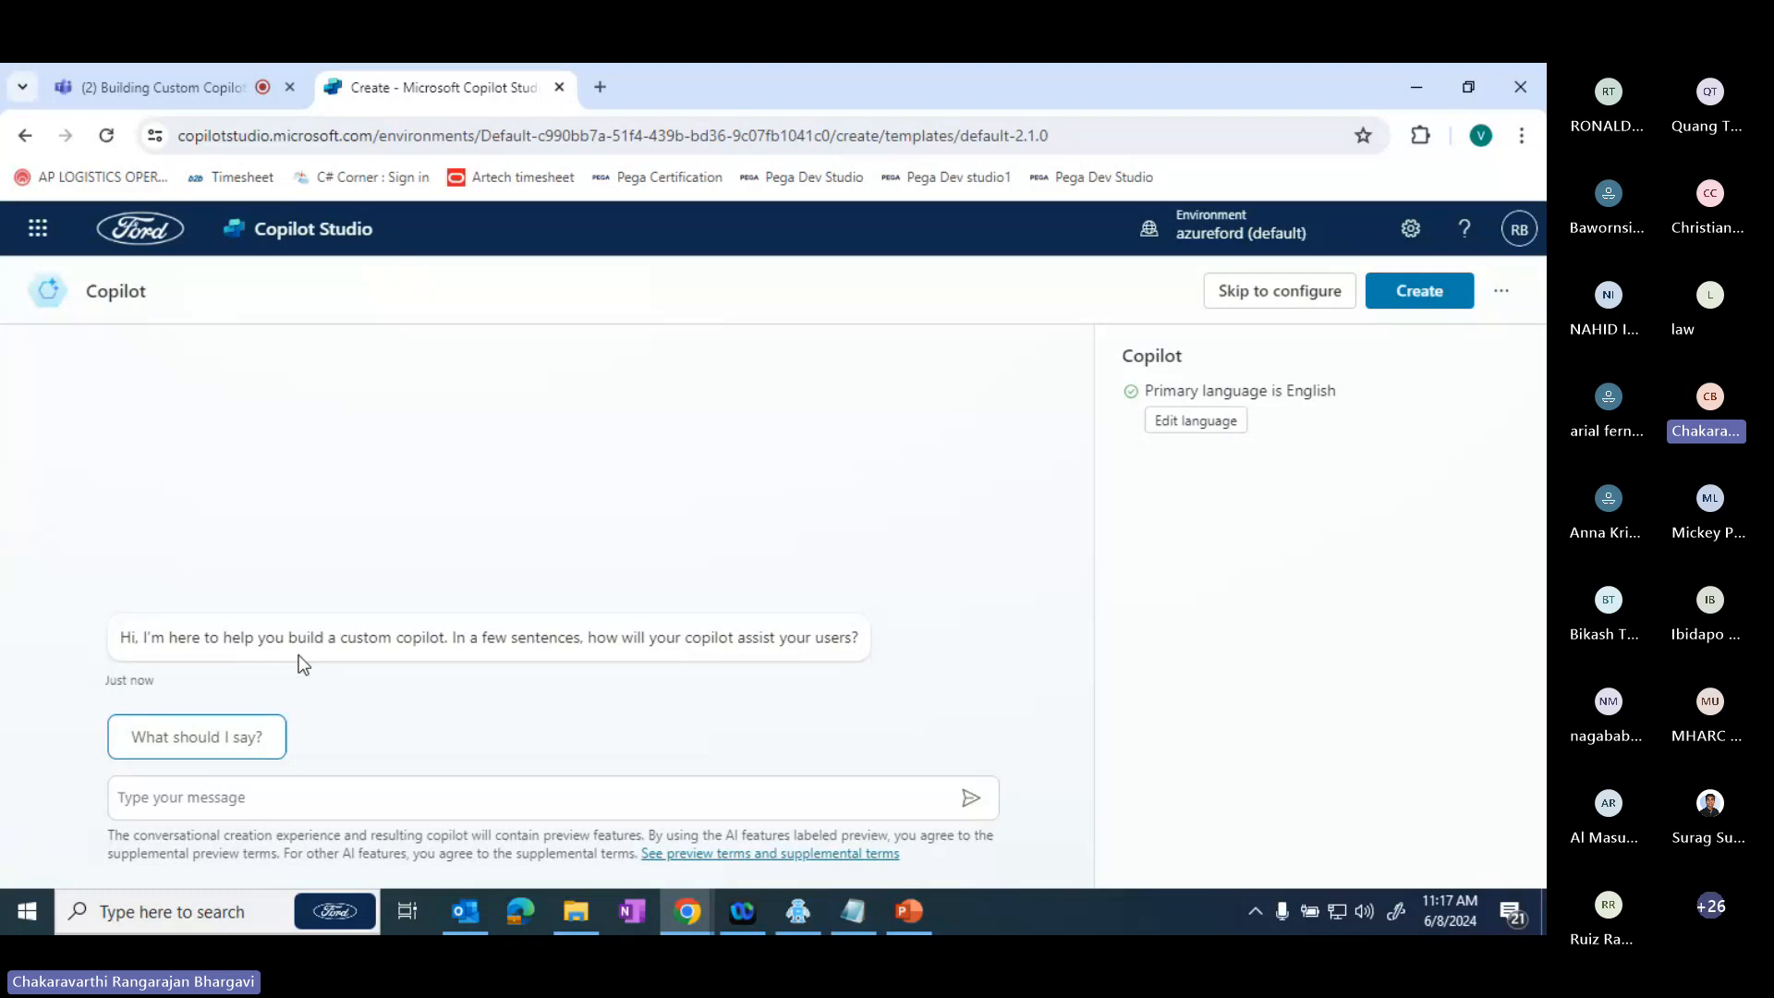
- Skip the conversational setup to configure the copilot manually, and look over the configuration form
{"action": "left_click", "coordinate": [1296, 311]}
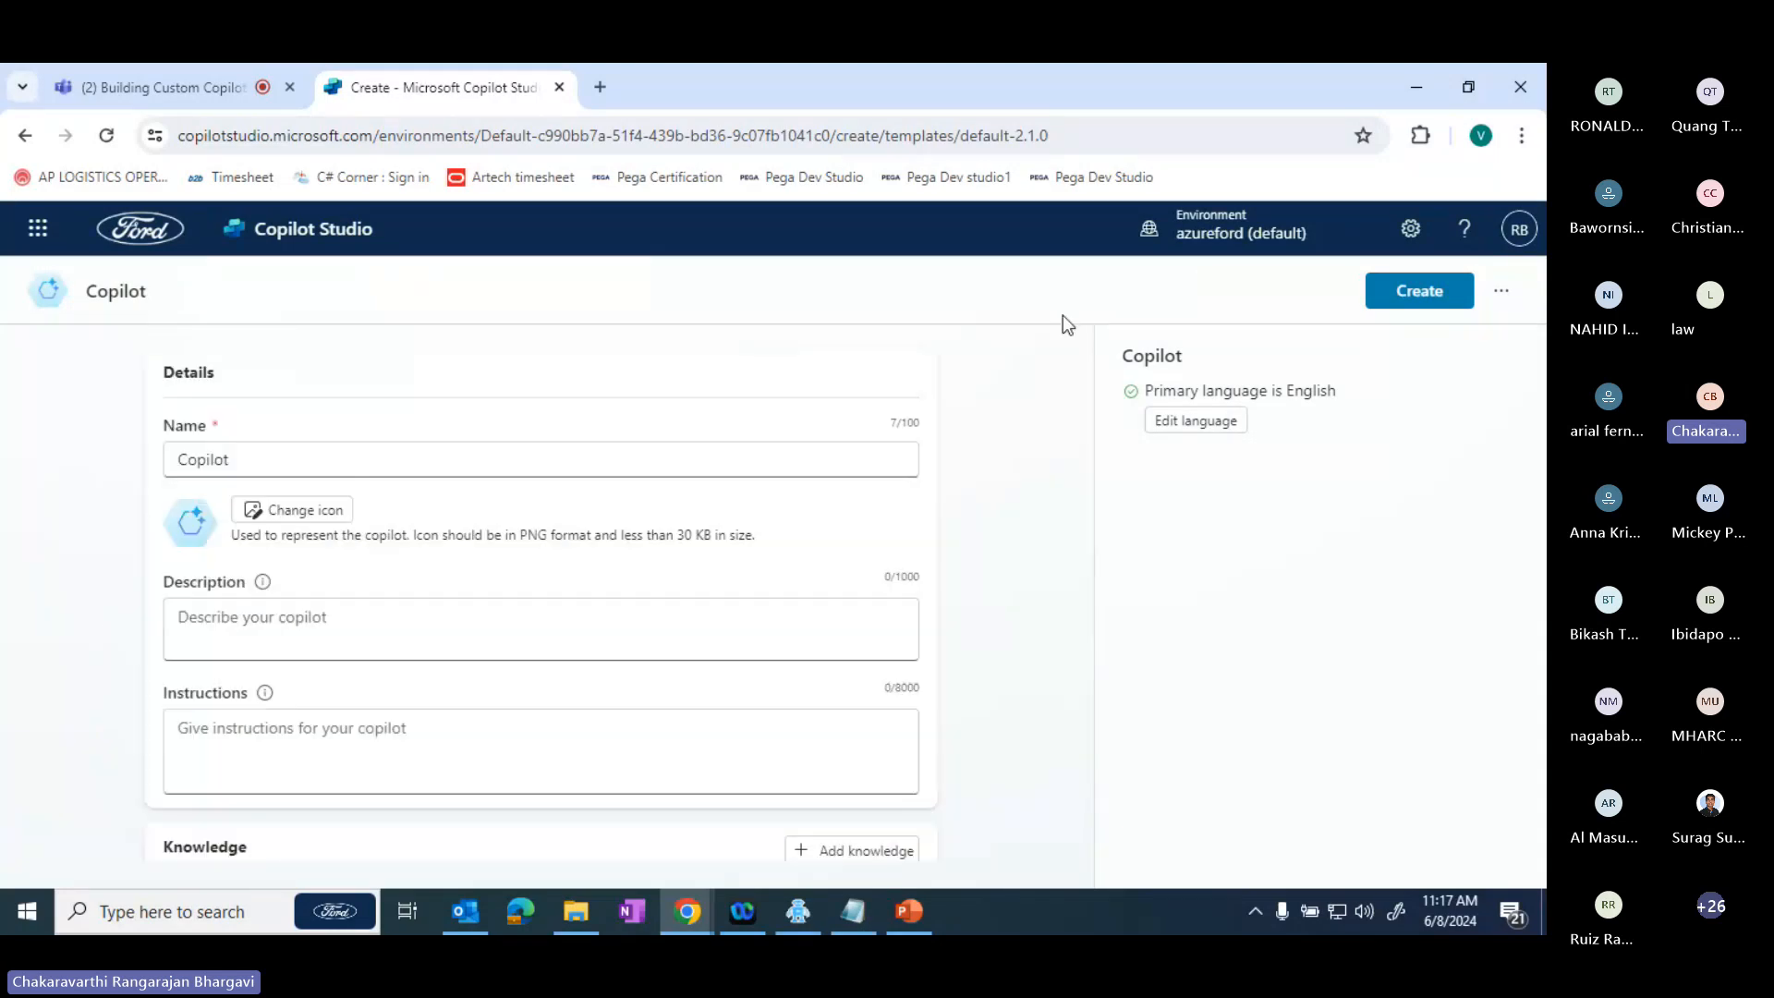
{"action": "left_click_drag", "start_coordinate": [1084, 356], "coordinate": [1084, 393]}
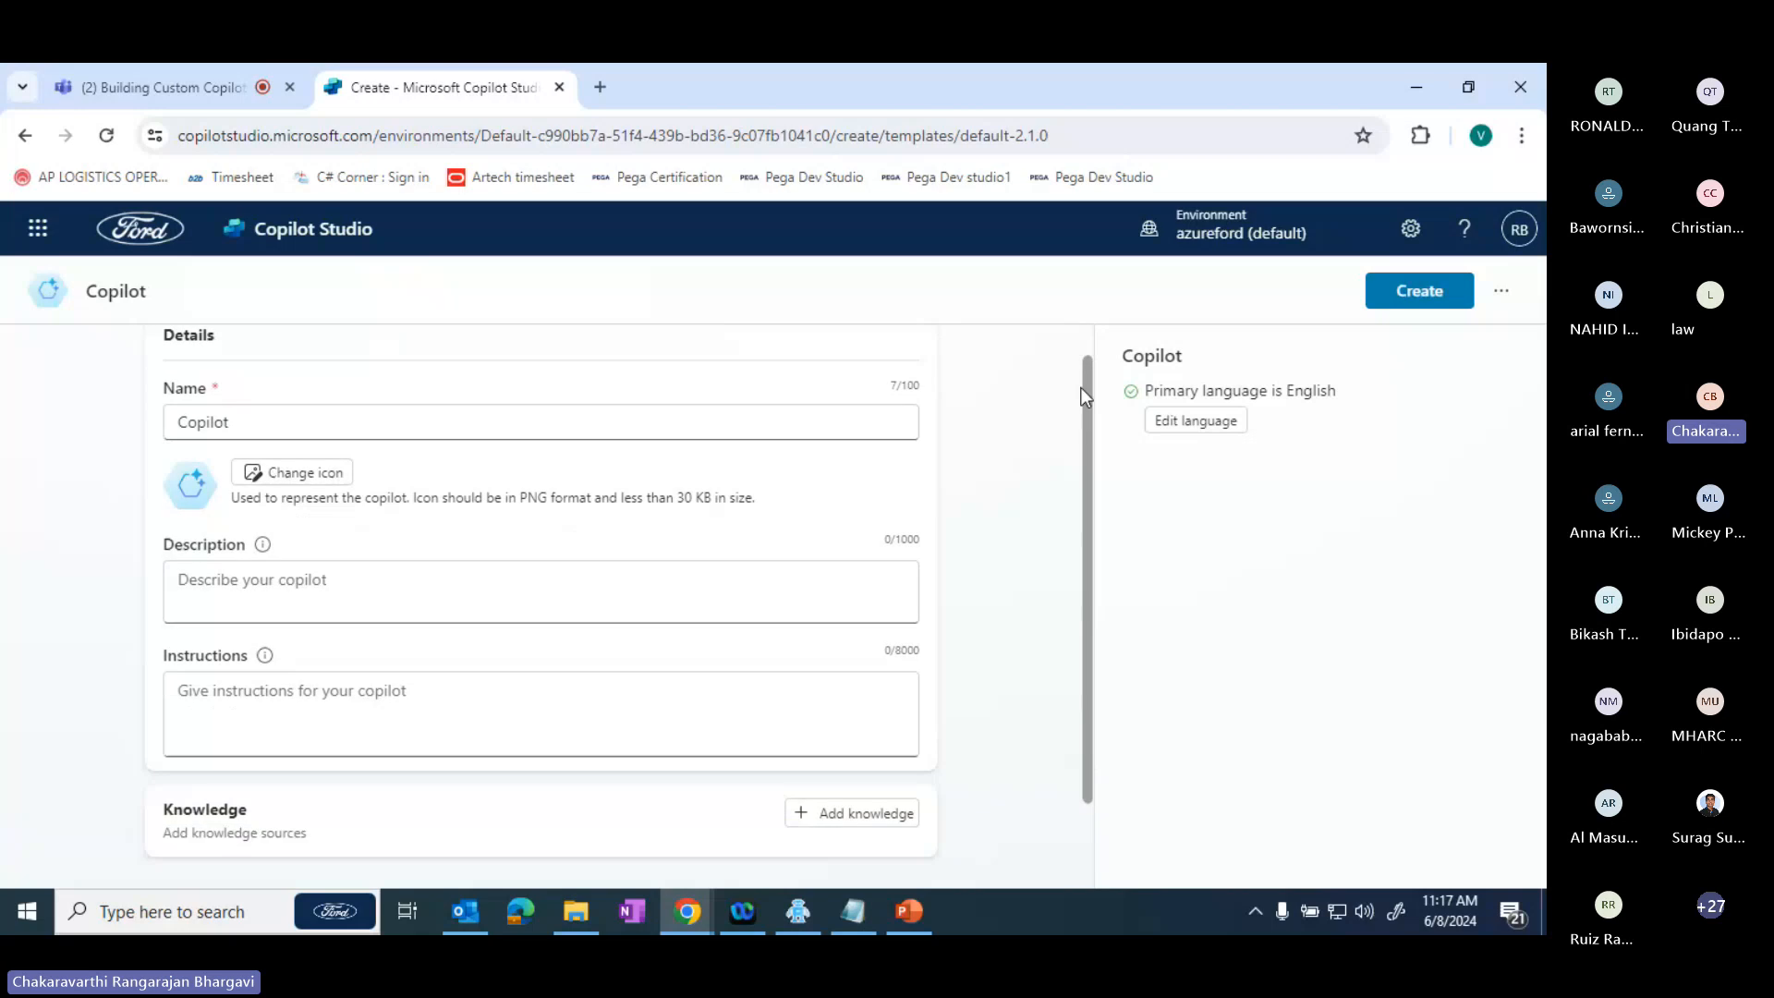
{"action": "scroll", "coordinate": [879, 369], "scroll_direction": "up", "scroll_amount": 1}
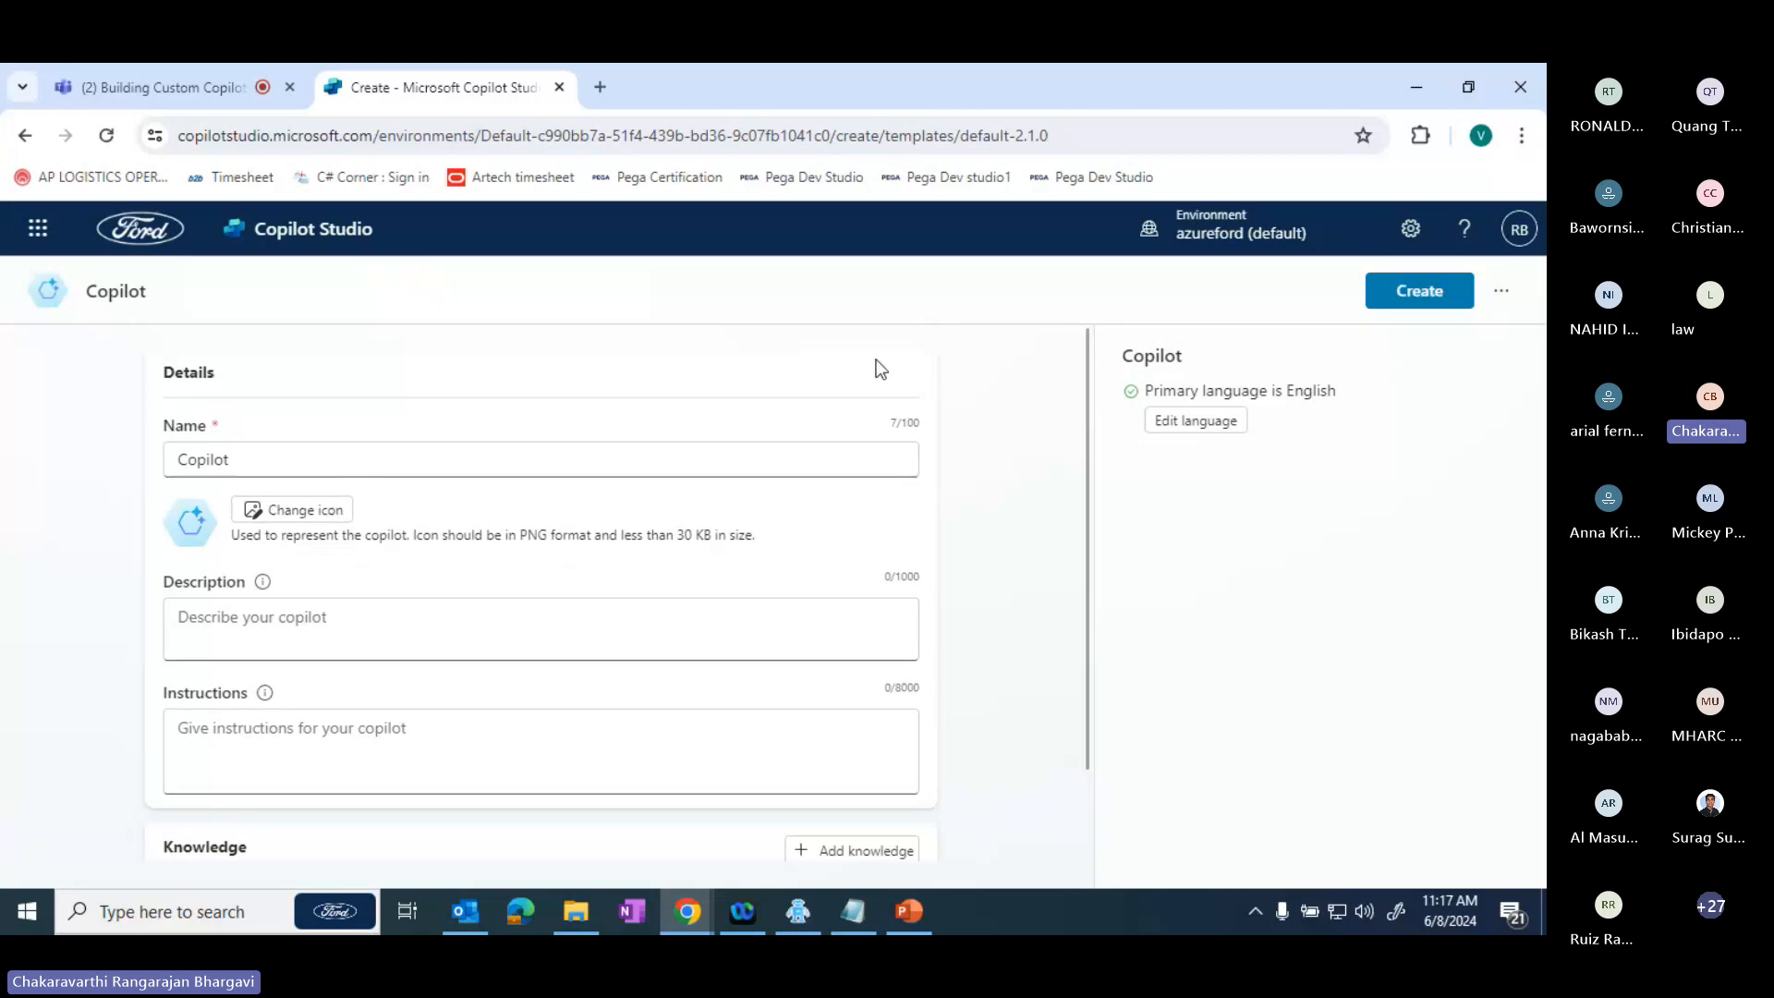
- Name the copilot "Espn VA"
{"action": "double_click", "coordinate": [277, 467]}
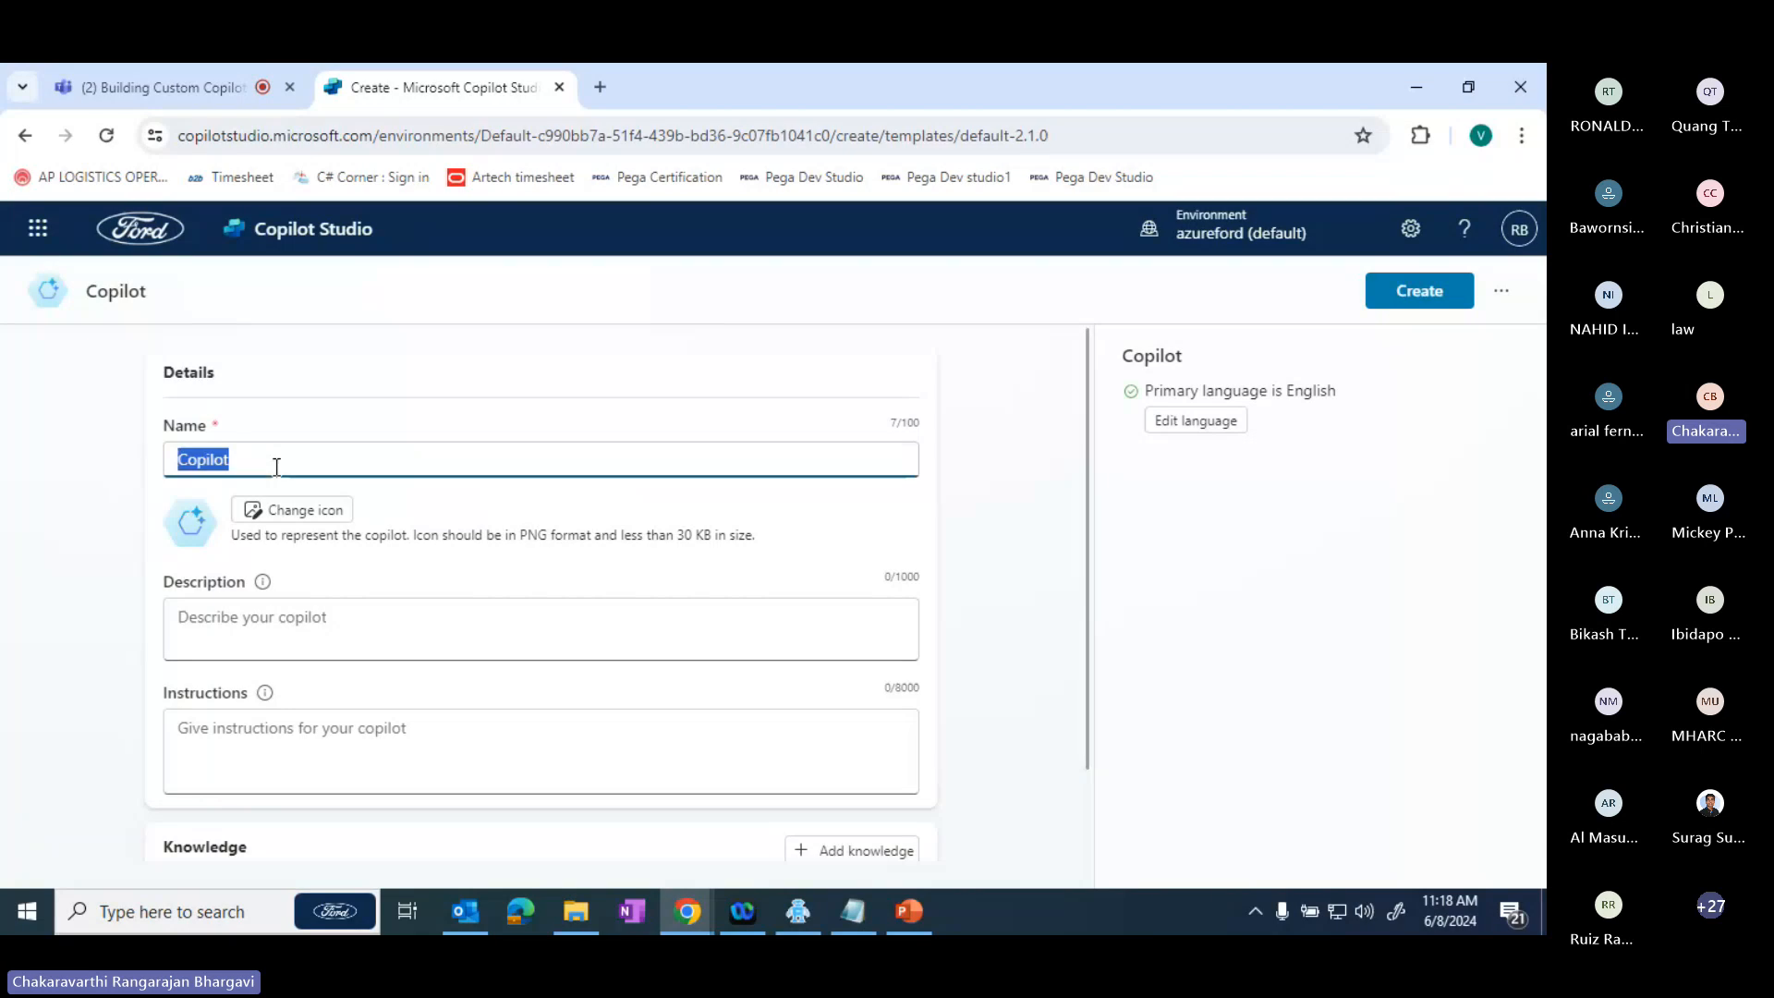
{"action": "key", "text": "BackSpace"}
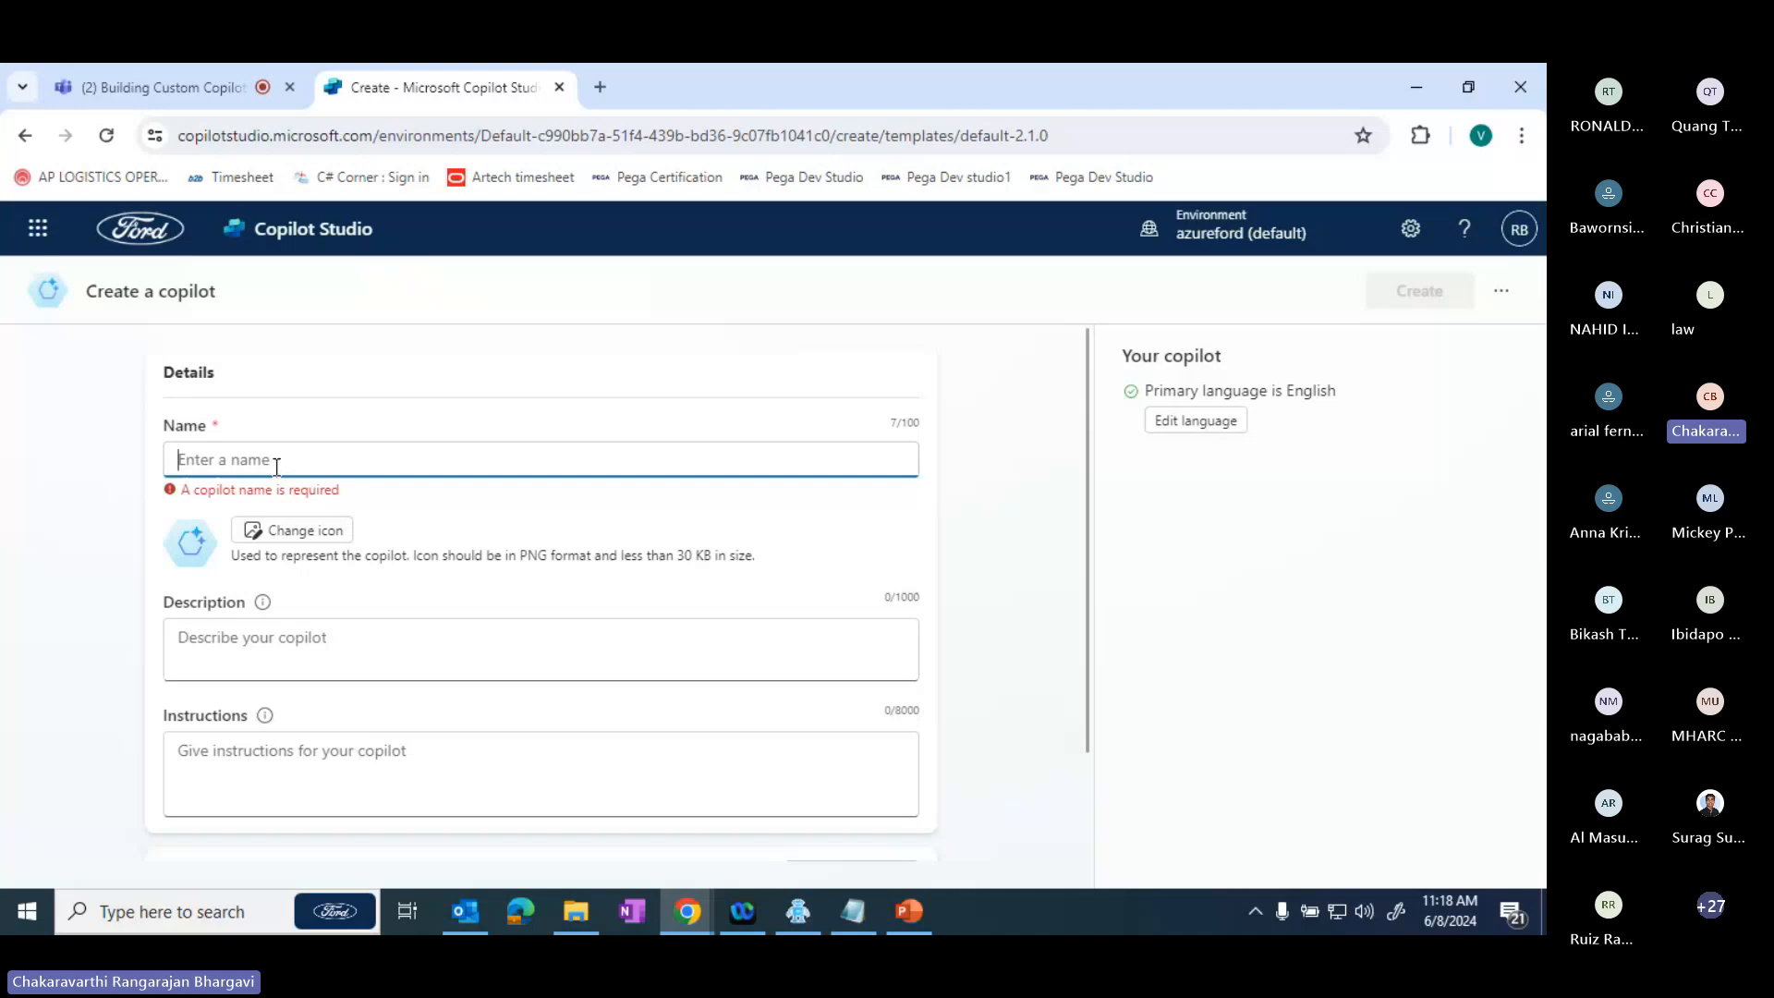
{"action": "type", "text": "Espa"}
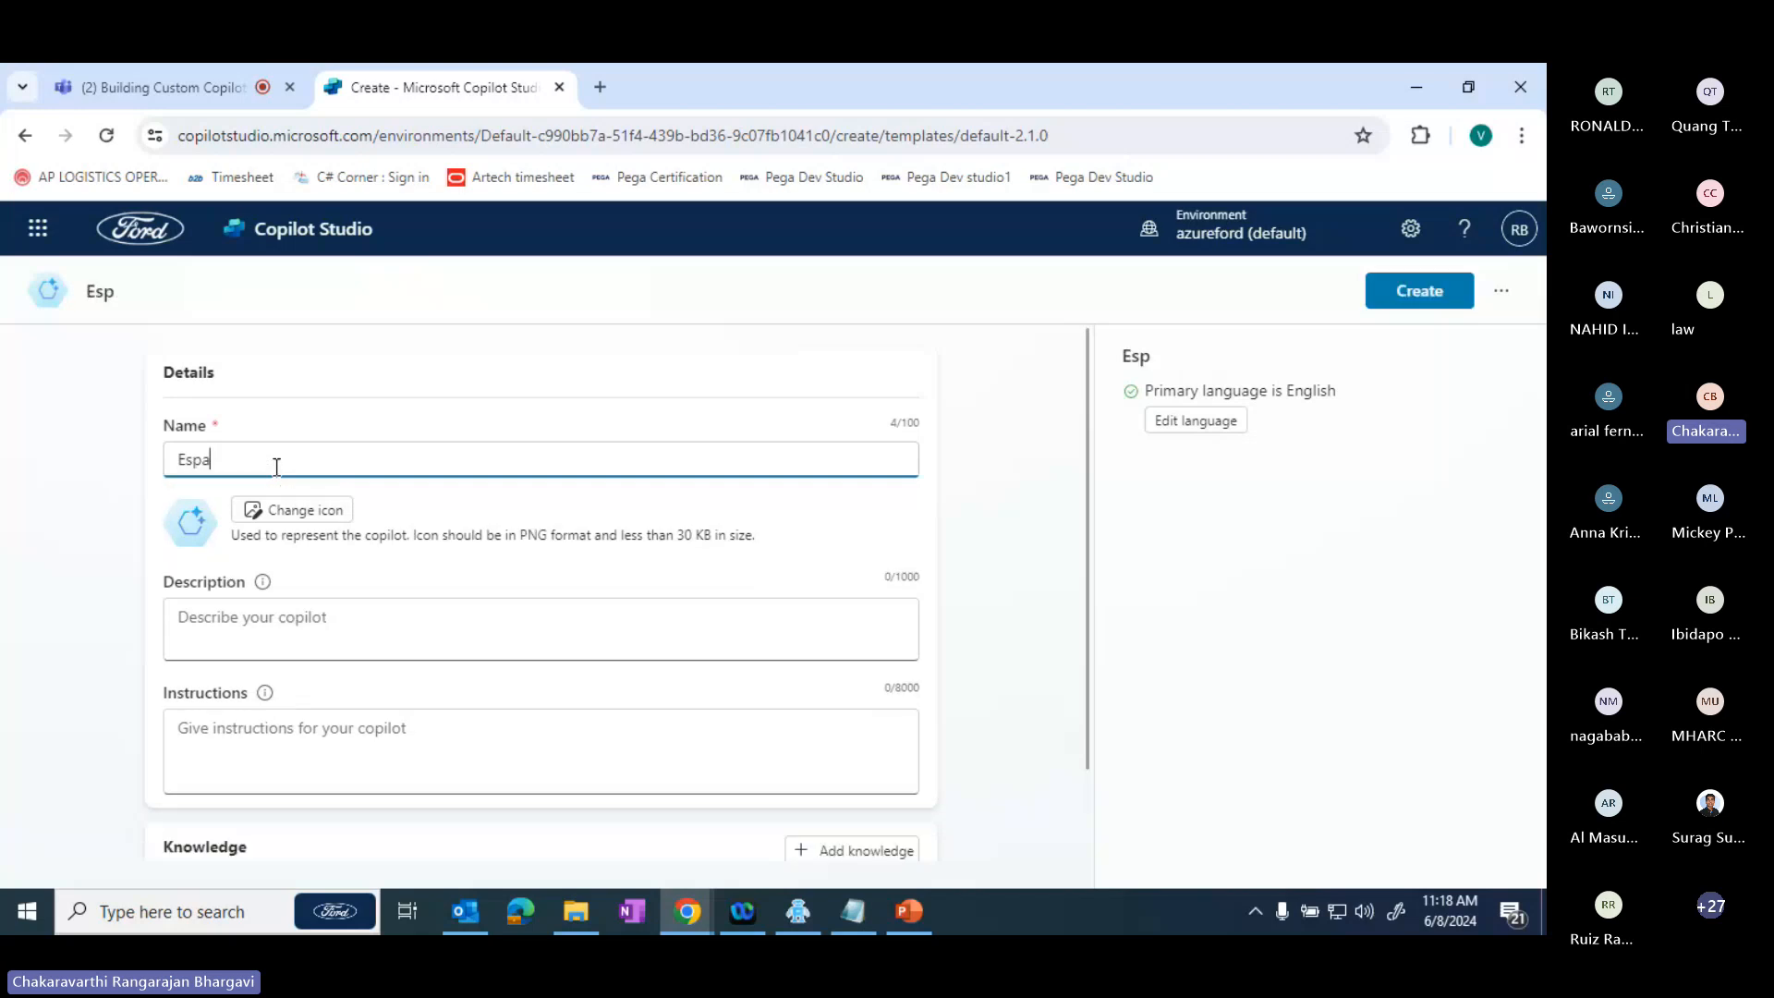
{"action": "key", "text": "BackSpace"}
{"action": "type", "text": "n"}
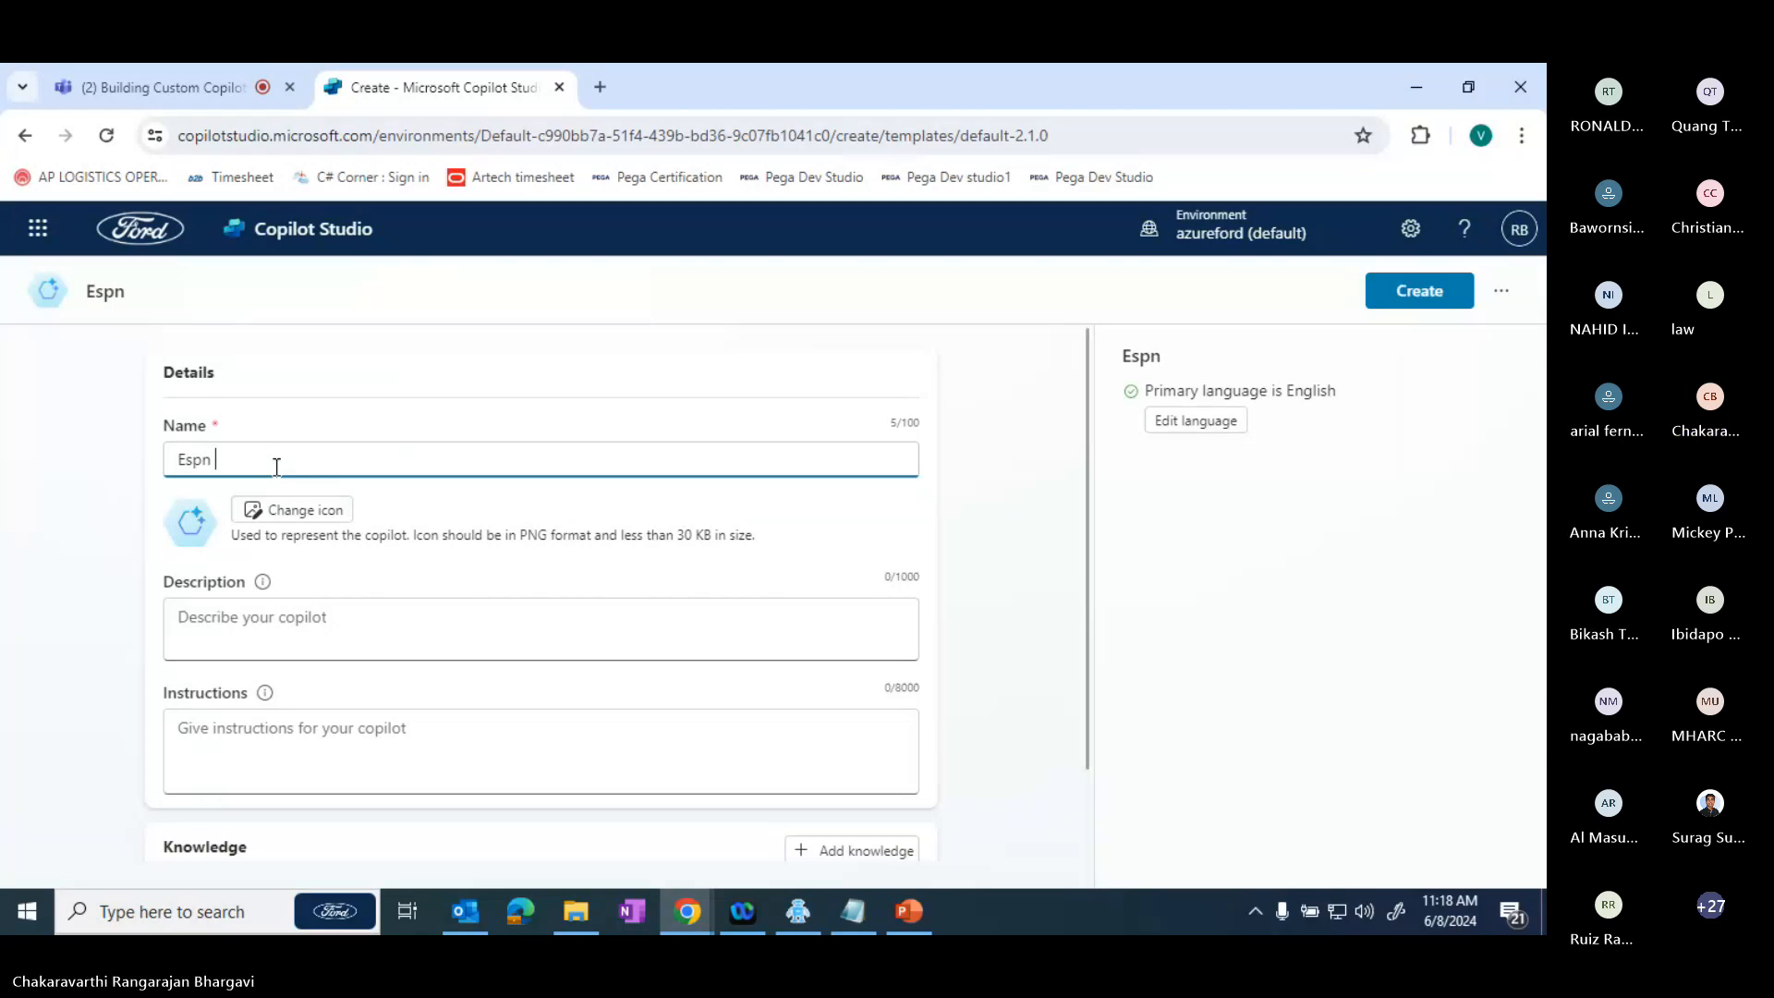
{"action": "type", "text": "Cop"}
{"action": "key", "text": "BackSpace"}
{"action": "key", "text": "BackSpace"}
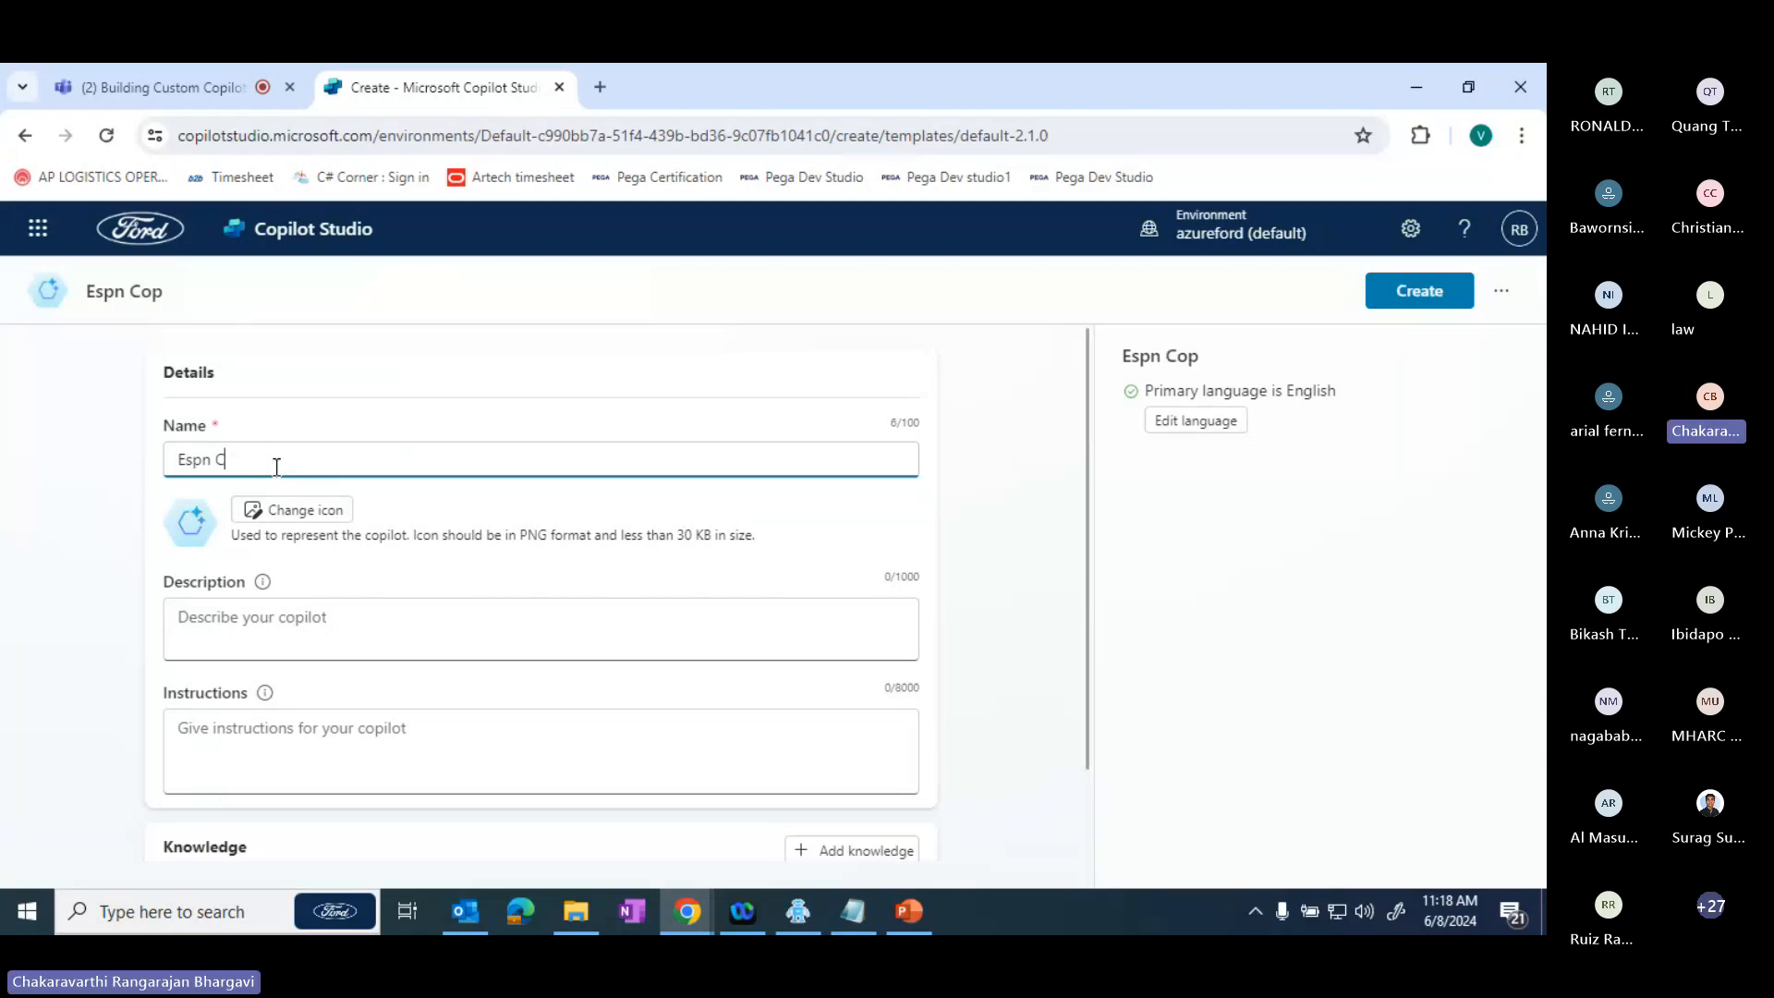
{"action": "key", "text": "BackSpace"}
{"action": "type", "text": "VA"}
- Check the option for uploading a PNG icon from the computer, keeping the copilot's default icon
{"action": "left_click", "coordinate": [301, 514]}
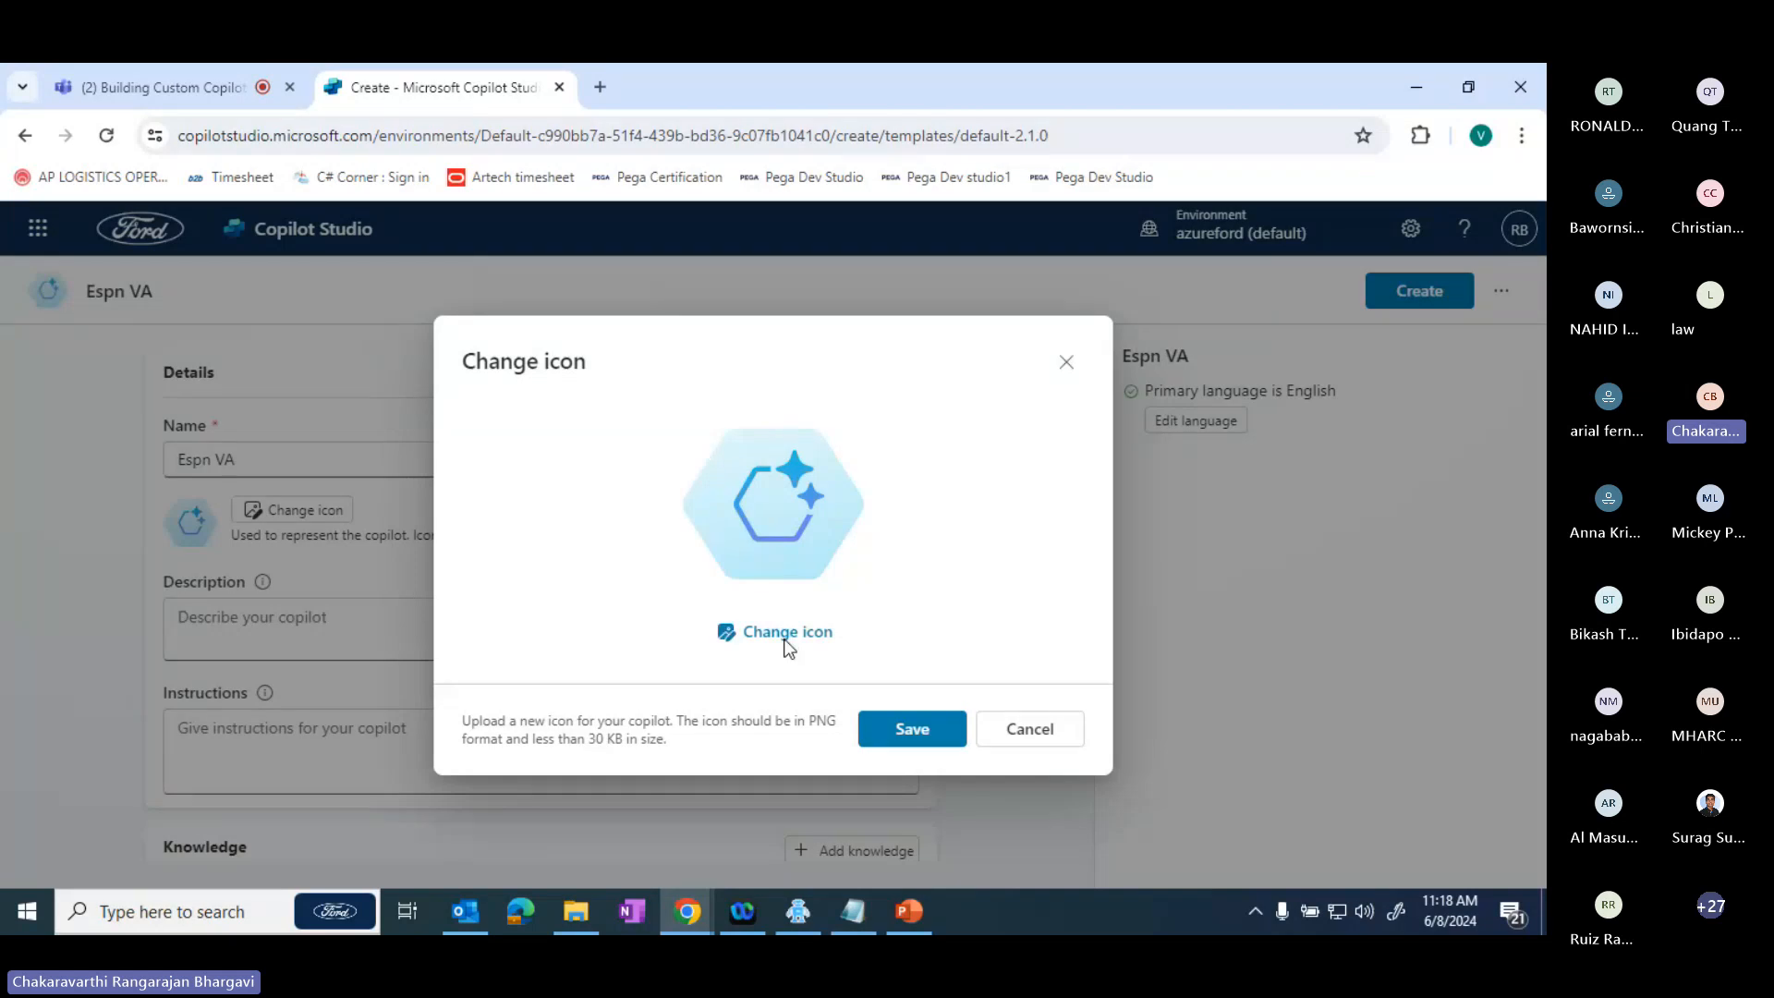
{"action": "left_click", "coordinate": [785, 638]}
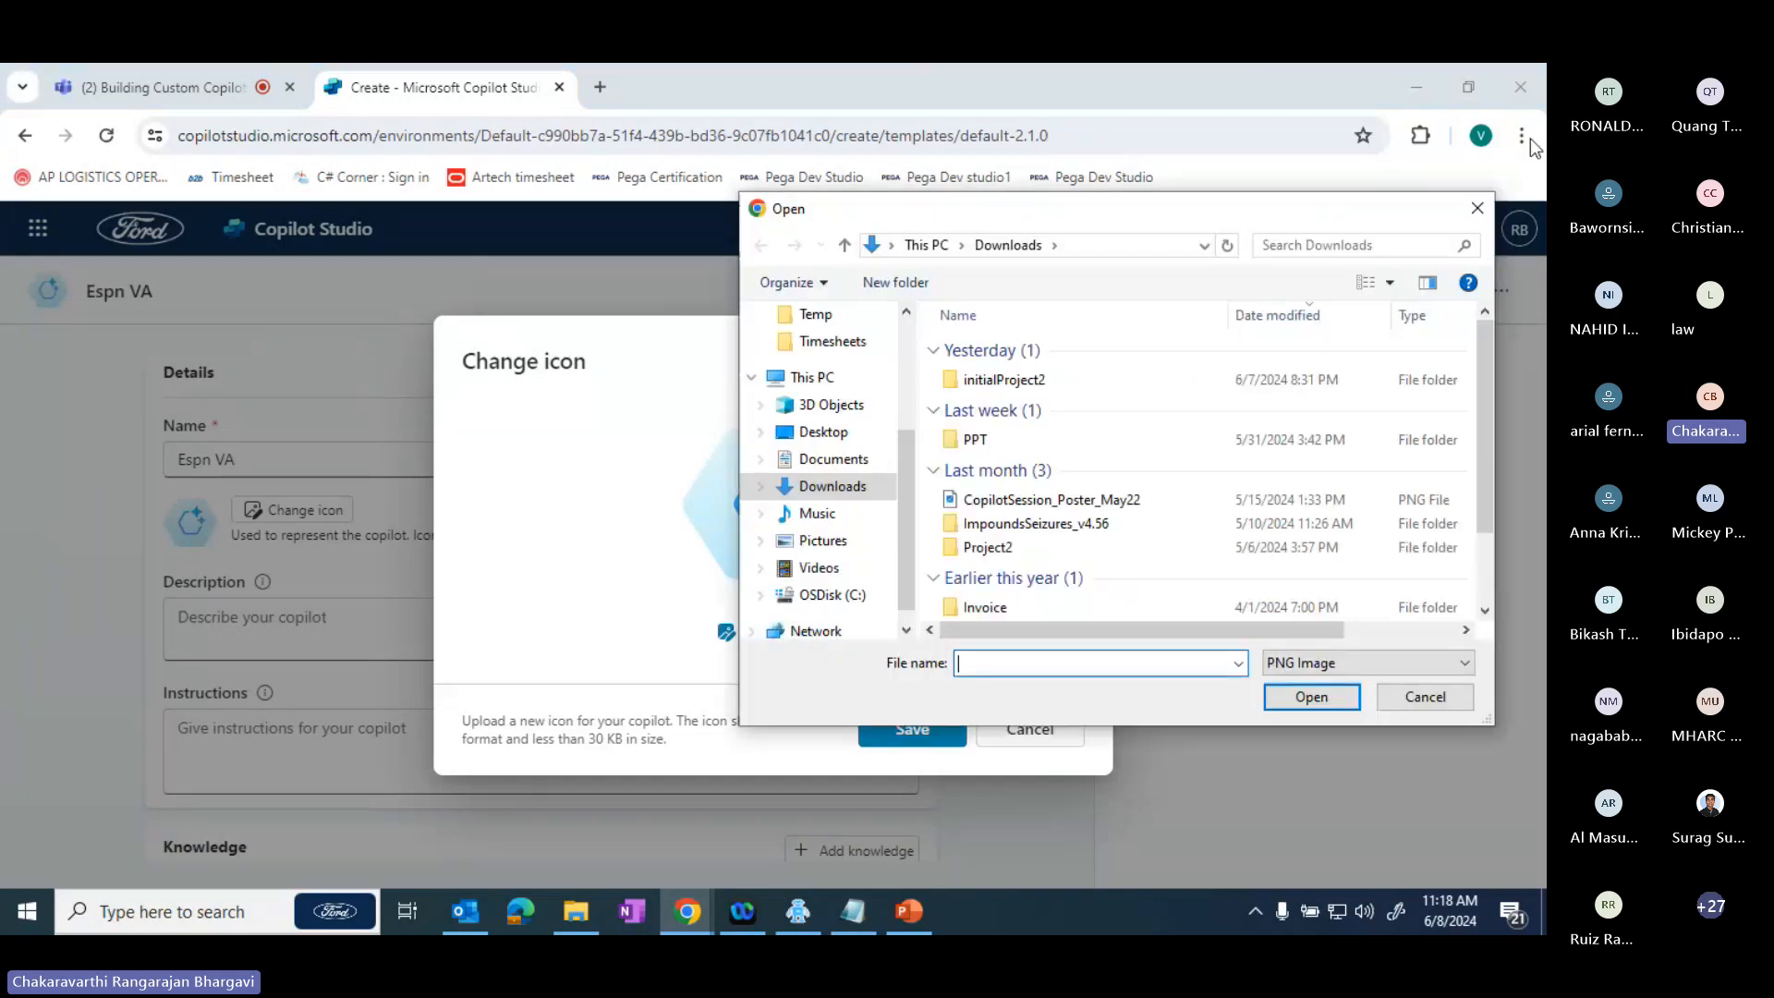
{"action": "left_click", "coordinate": [1477, 209]}
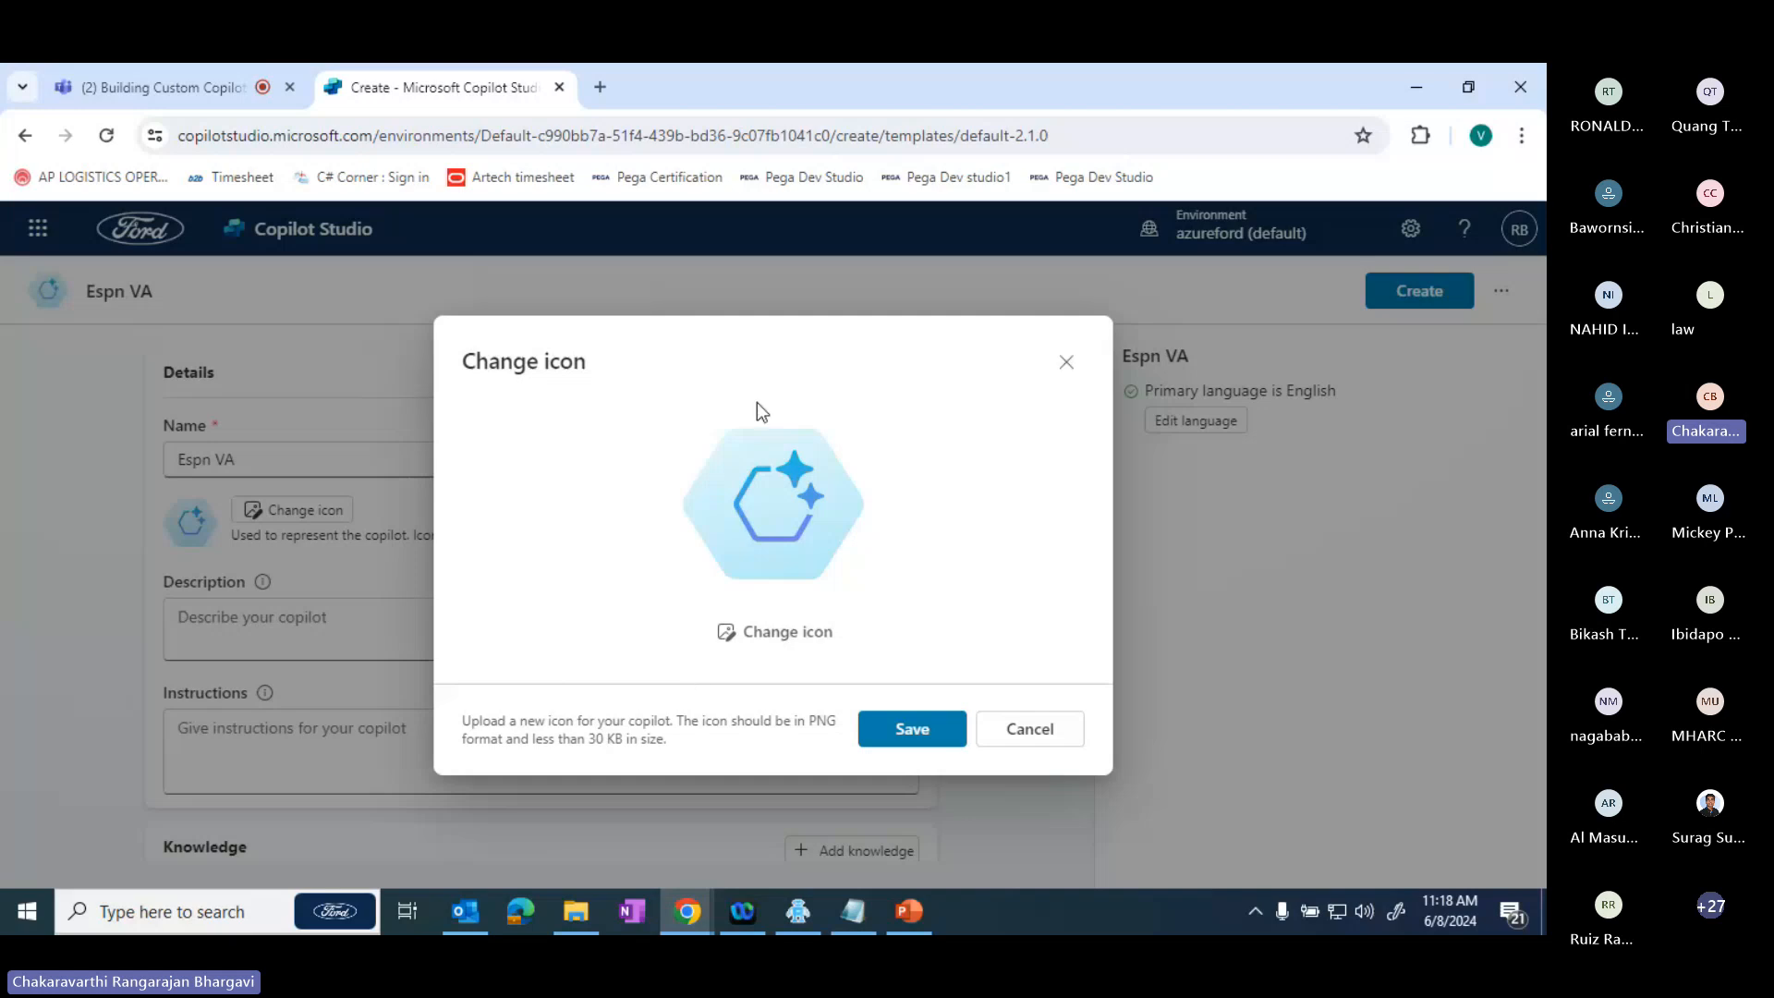
{"action": "left_click", "coordinate": [905, 729]}
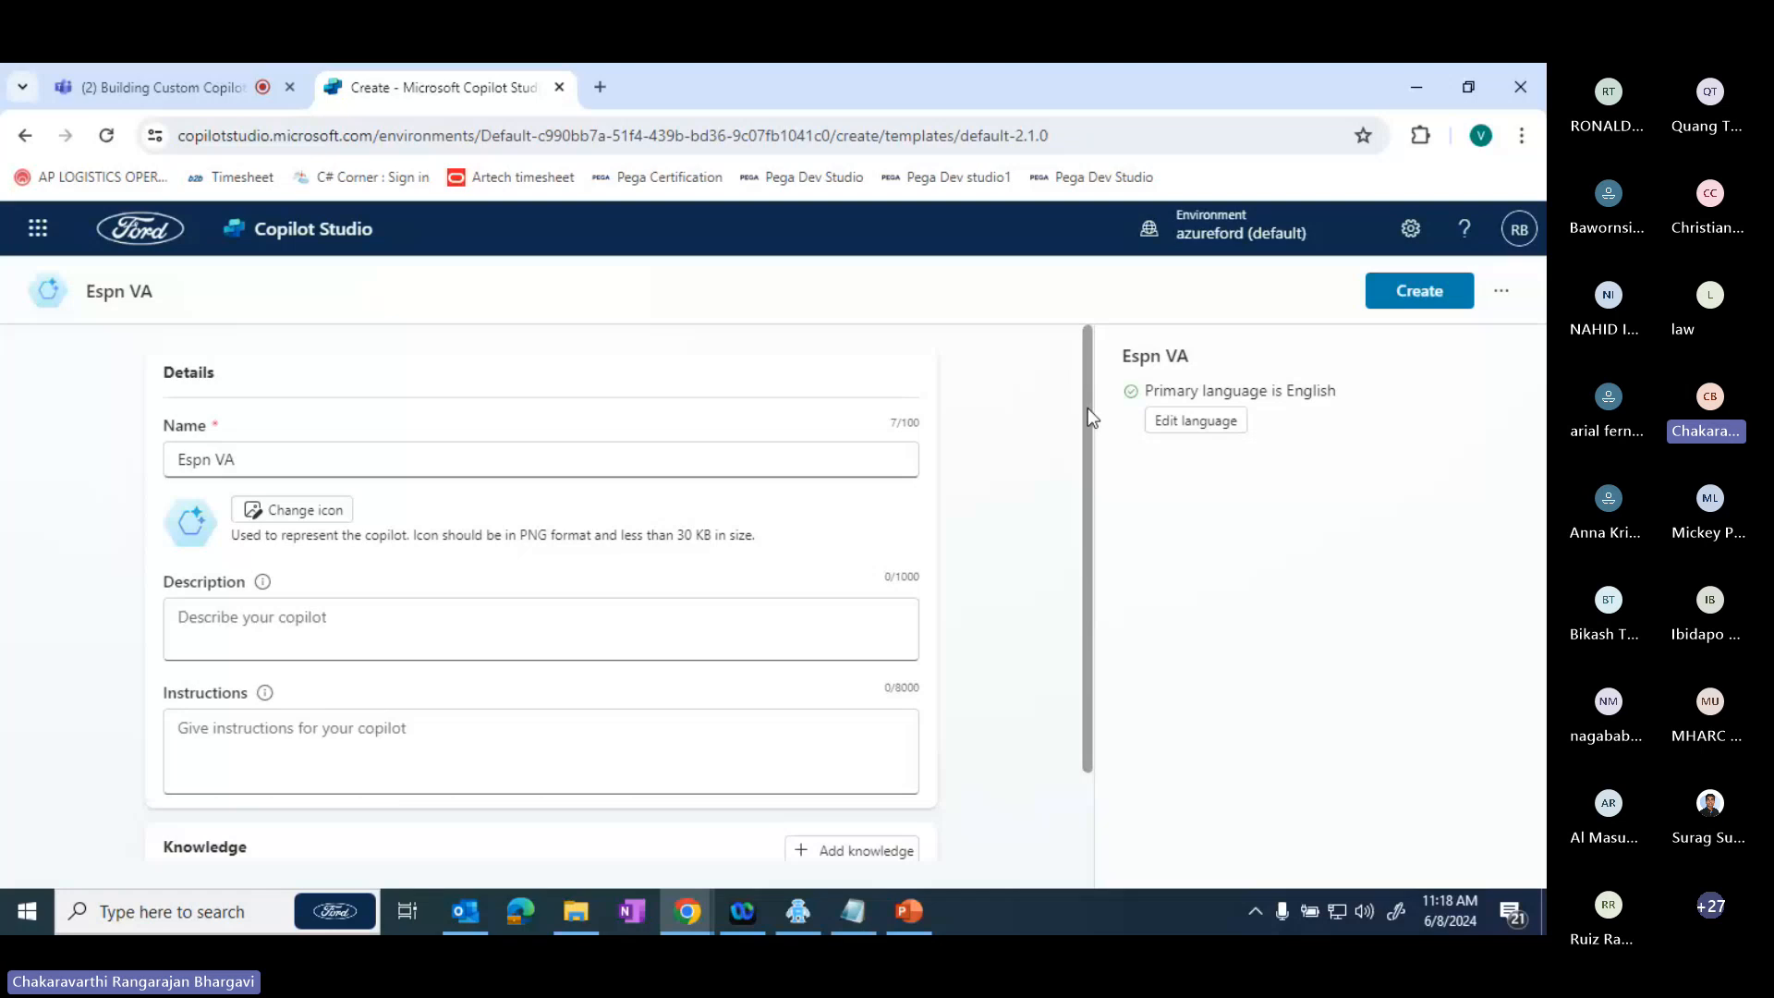
- Describe the copilot as "ESPN sites data will be retrived and will be delivered", leaving the instructions empty
{"action": "left_click_drag", "start_coordinate": [1088, 418], "coordinate": [1075, 669]}
{"action": "left_click", "coordinate": [244, 532]}
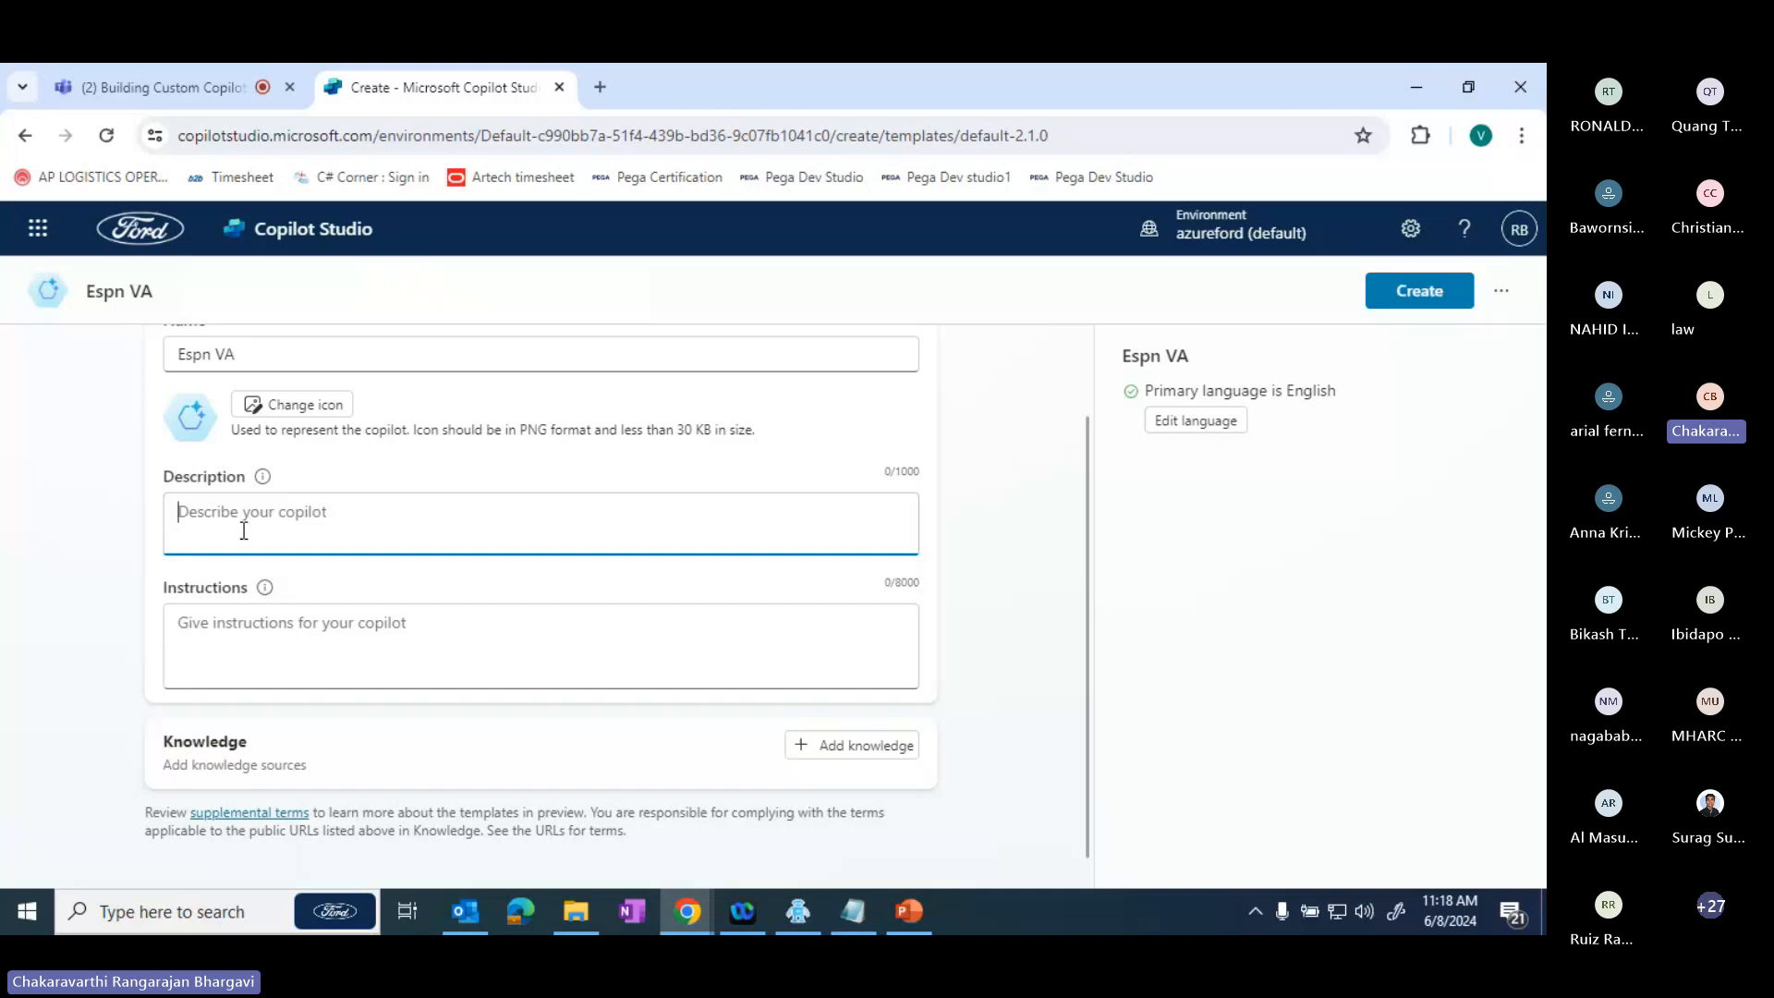
{"action": "type", "text": "ESPN"}
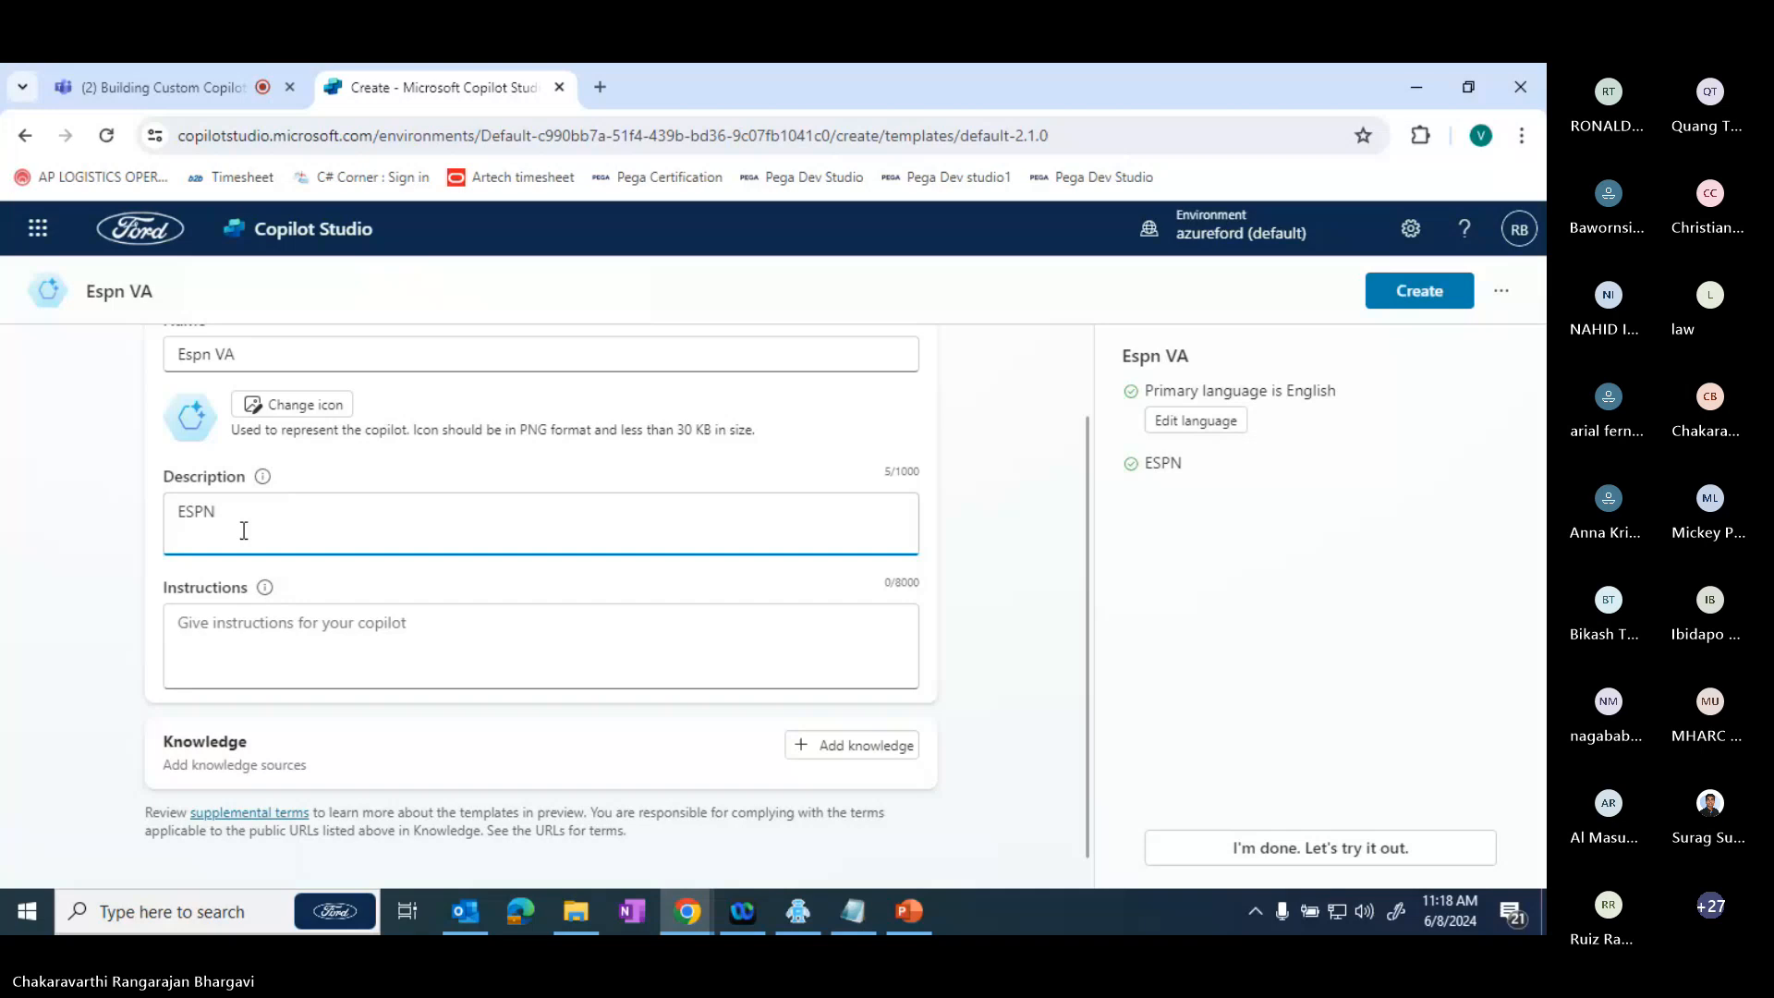
{"action": "type", "text": " sites data will be retrived and g"}
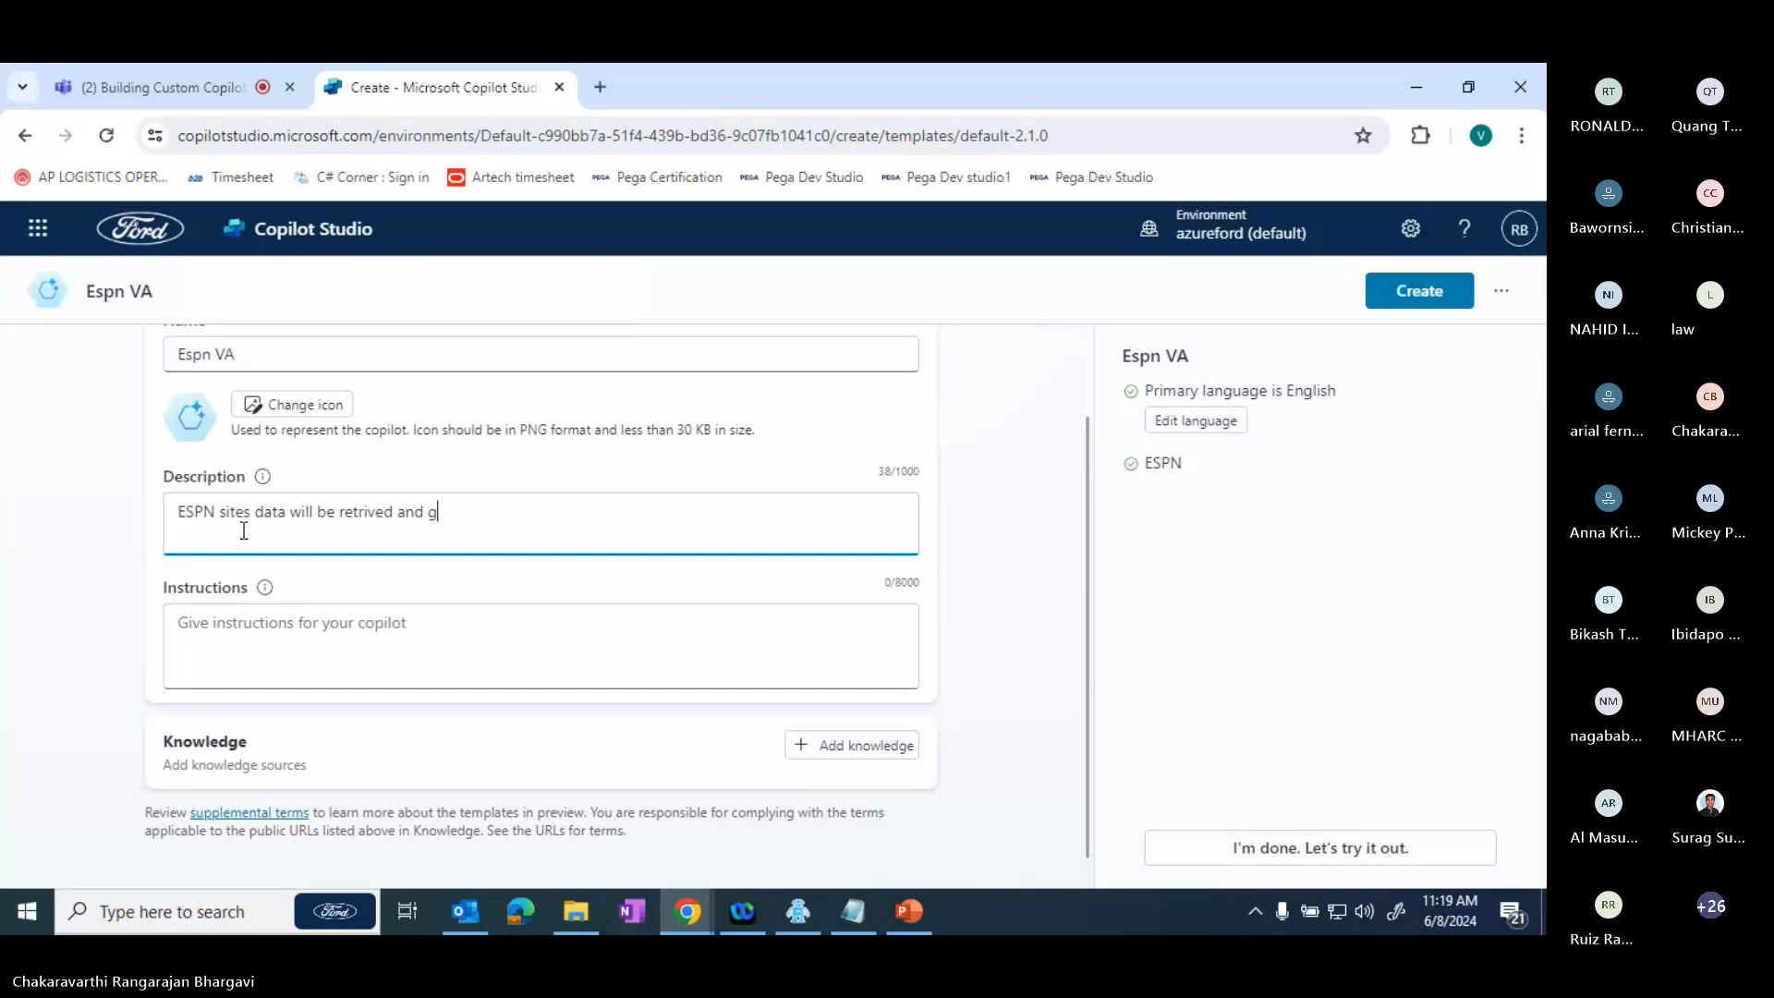
{"action": "key", "text": "BackSpace"}
{"action": "type", "text": "will b"}
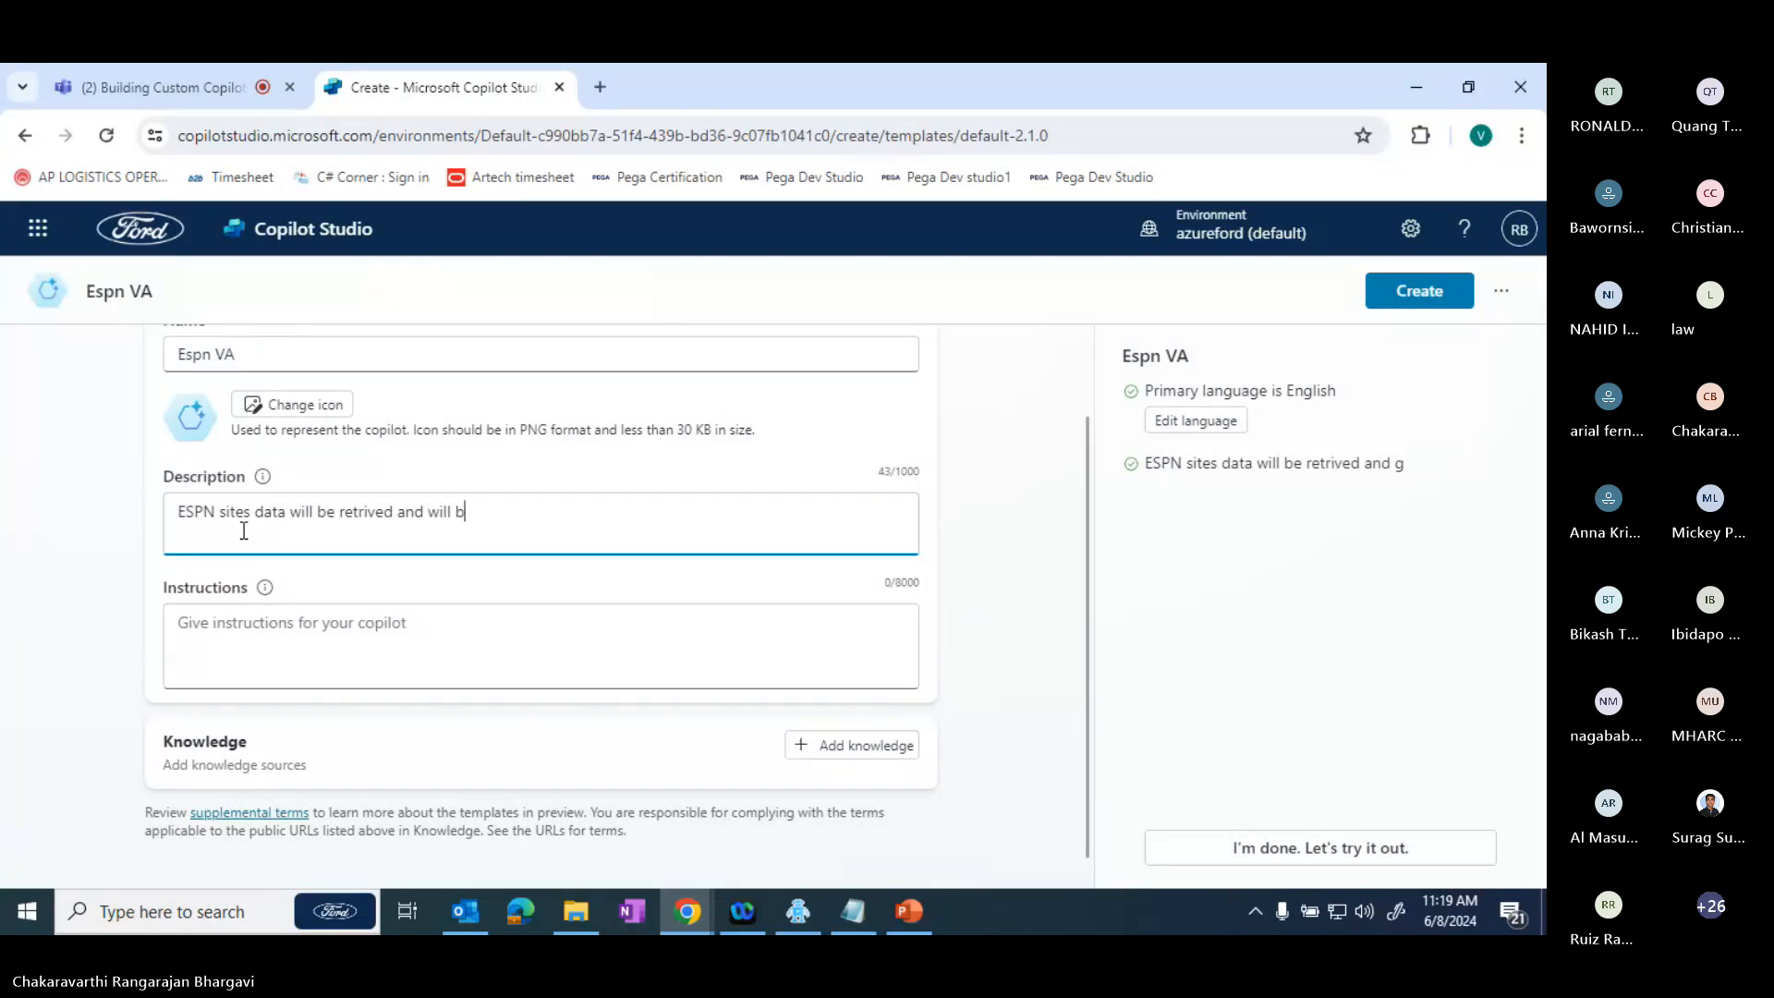
{"action": "type", "text": "e delivered"}
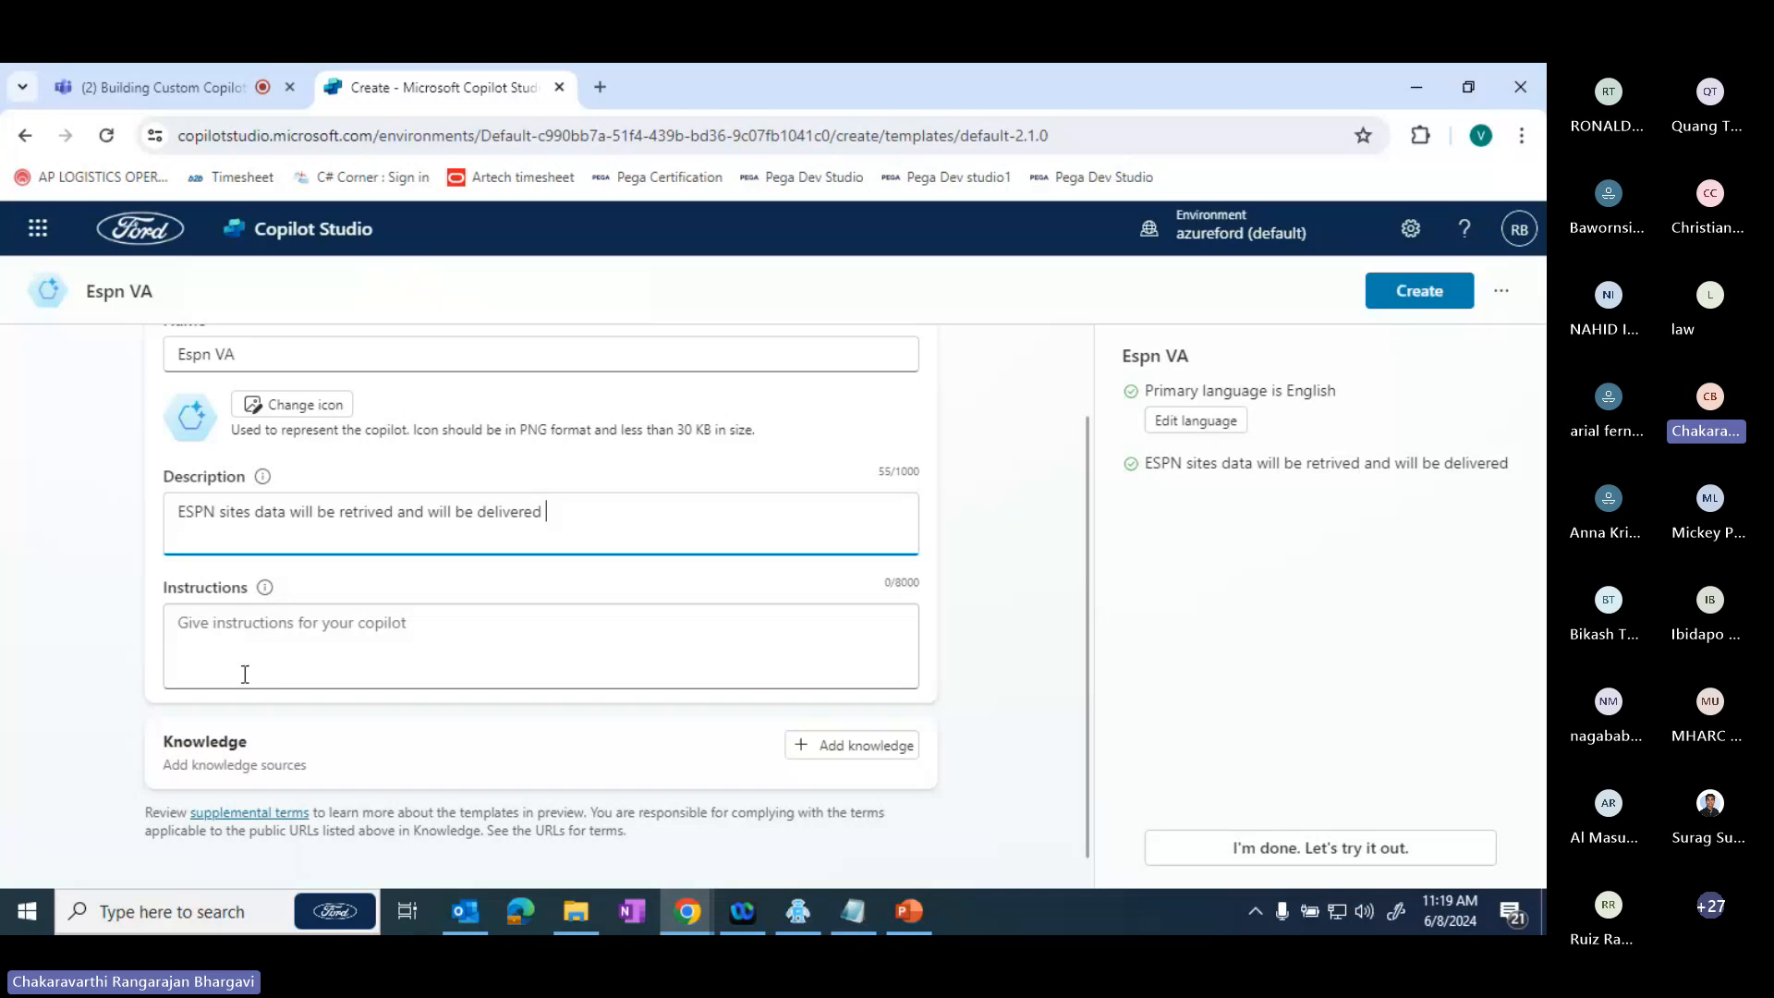
{"action": "left_click", "coordinate": [245, 673]}
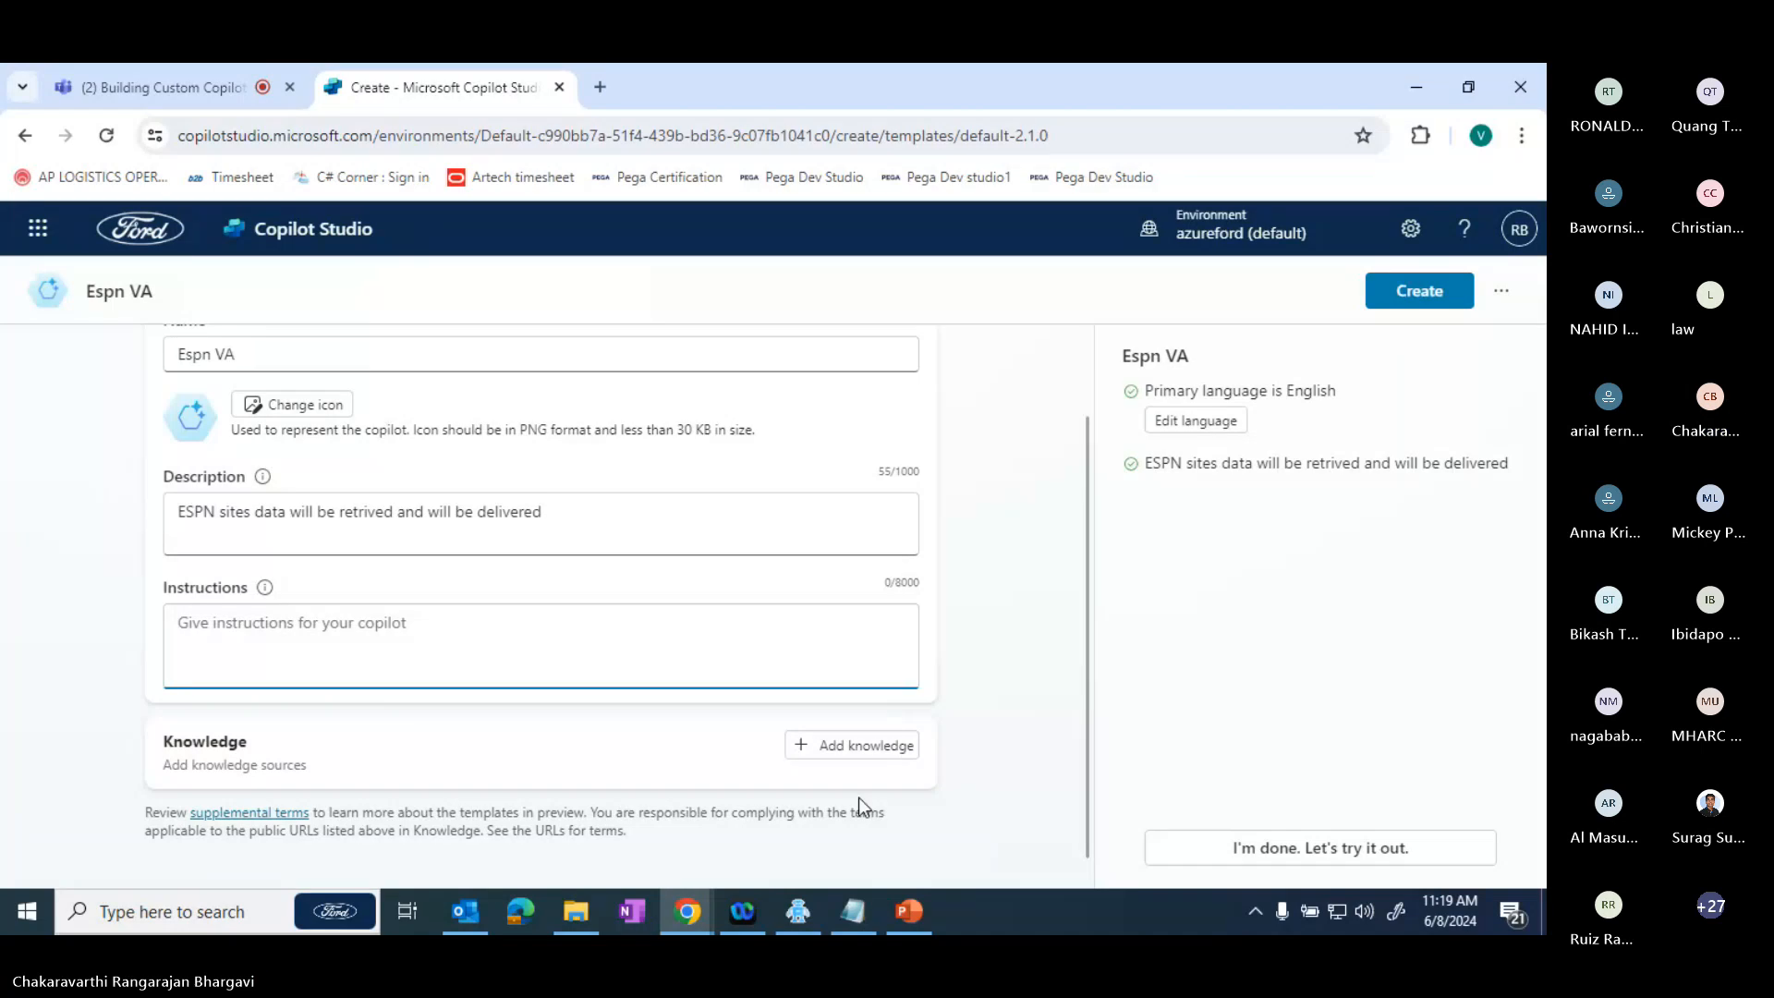
- Open the available knowledge sources for the copilot and look through the featured and enterprise data options
{"action": "left_click", "coordinate": [869, 760]}
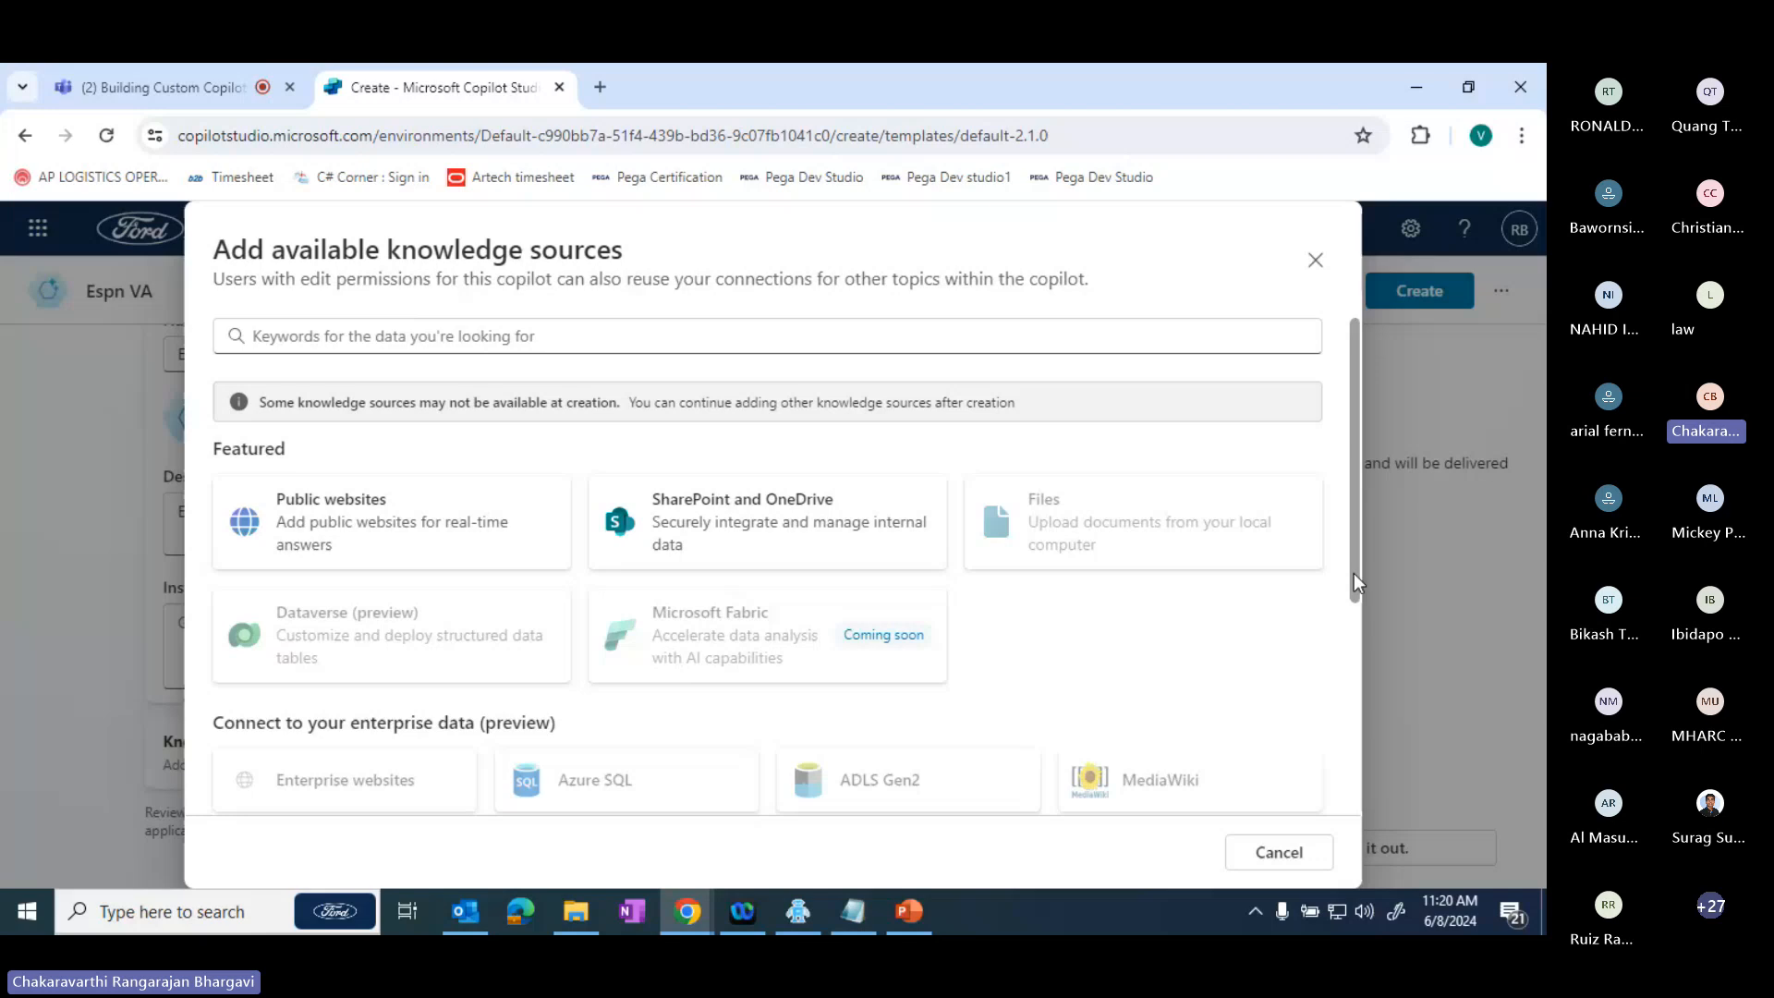
{"action": "left_click_drag", "start_coordinate": [1355, 575], "coordinate": [1350, 841]}
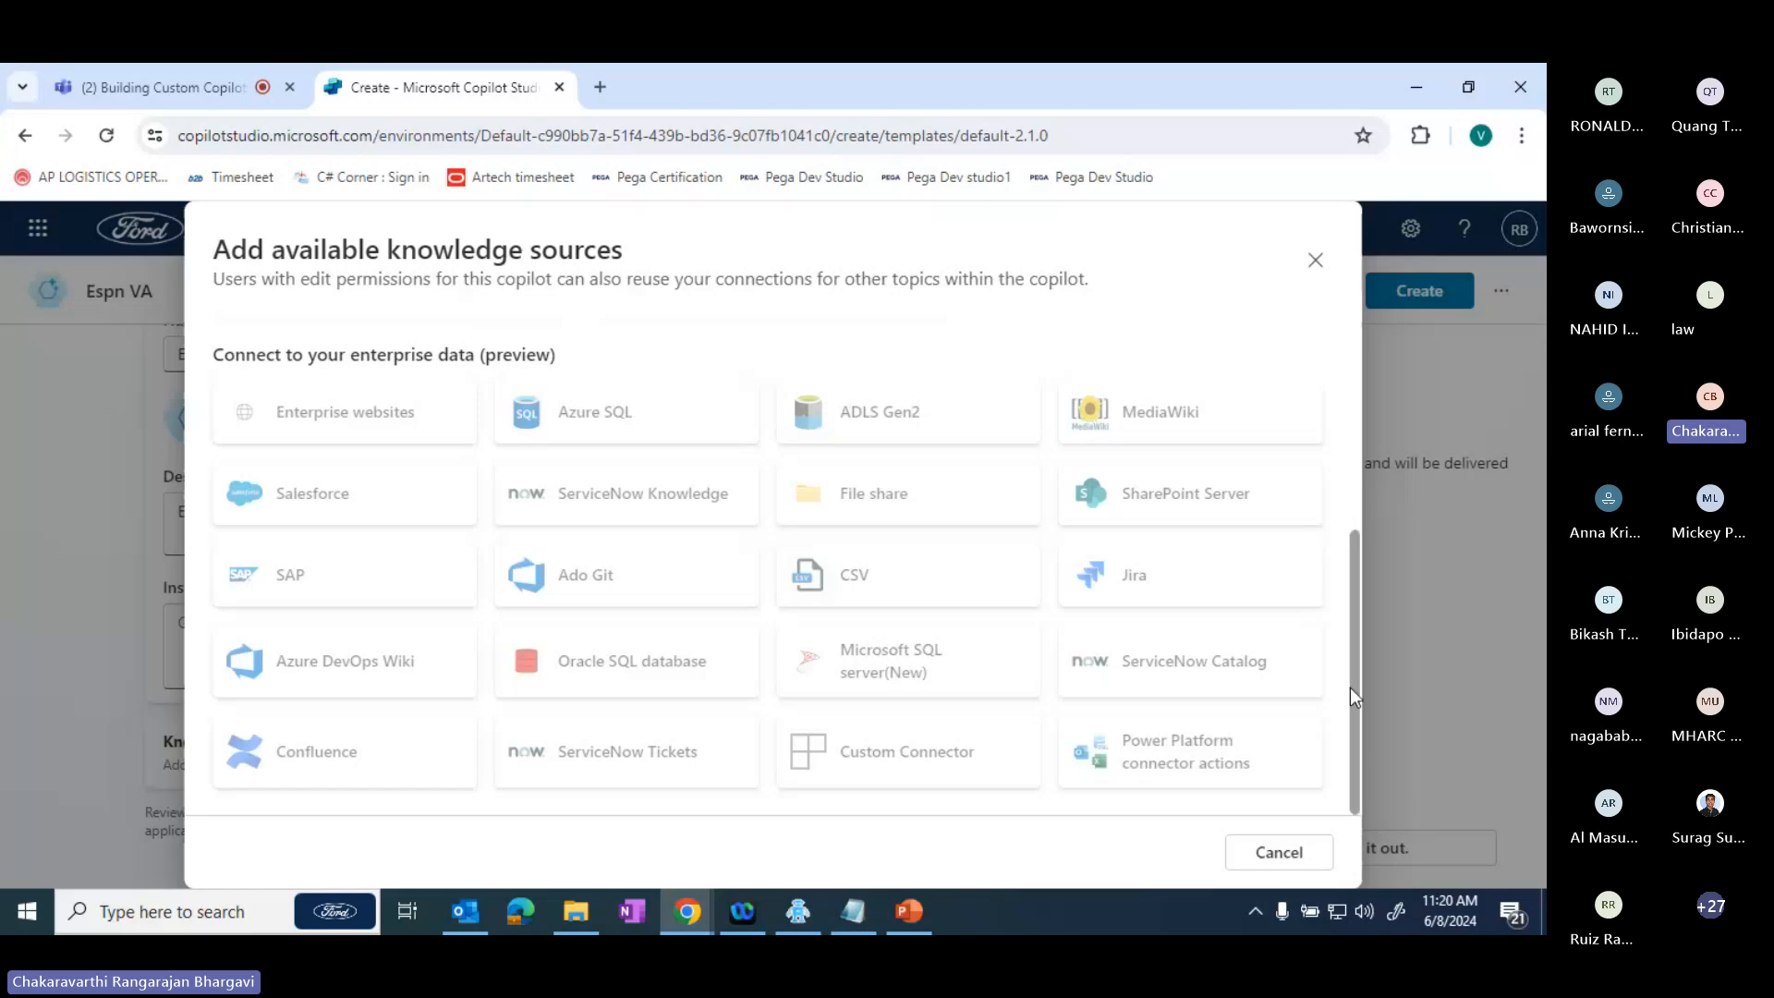
{"action": "left_click_drag", "start_coordinate": [1350, 687], "coordinate": [1351, 387]}
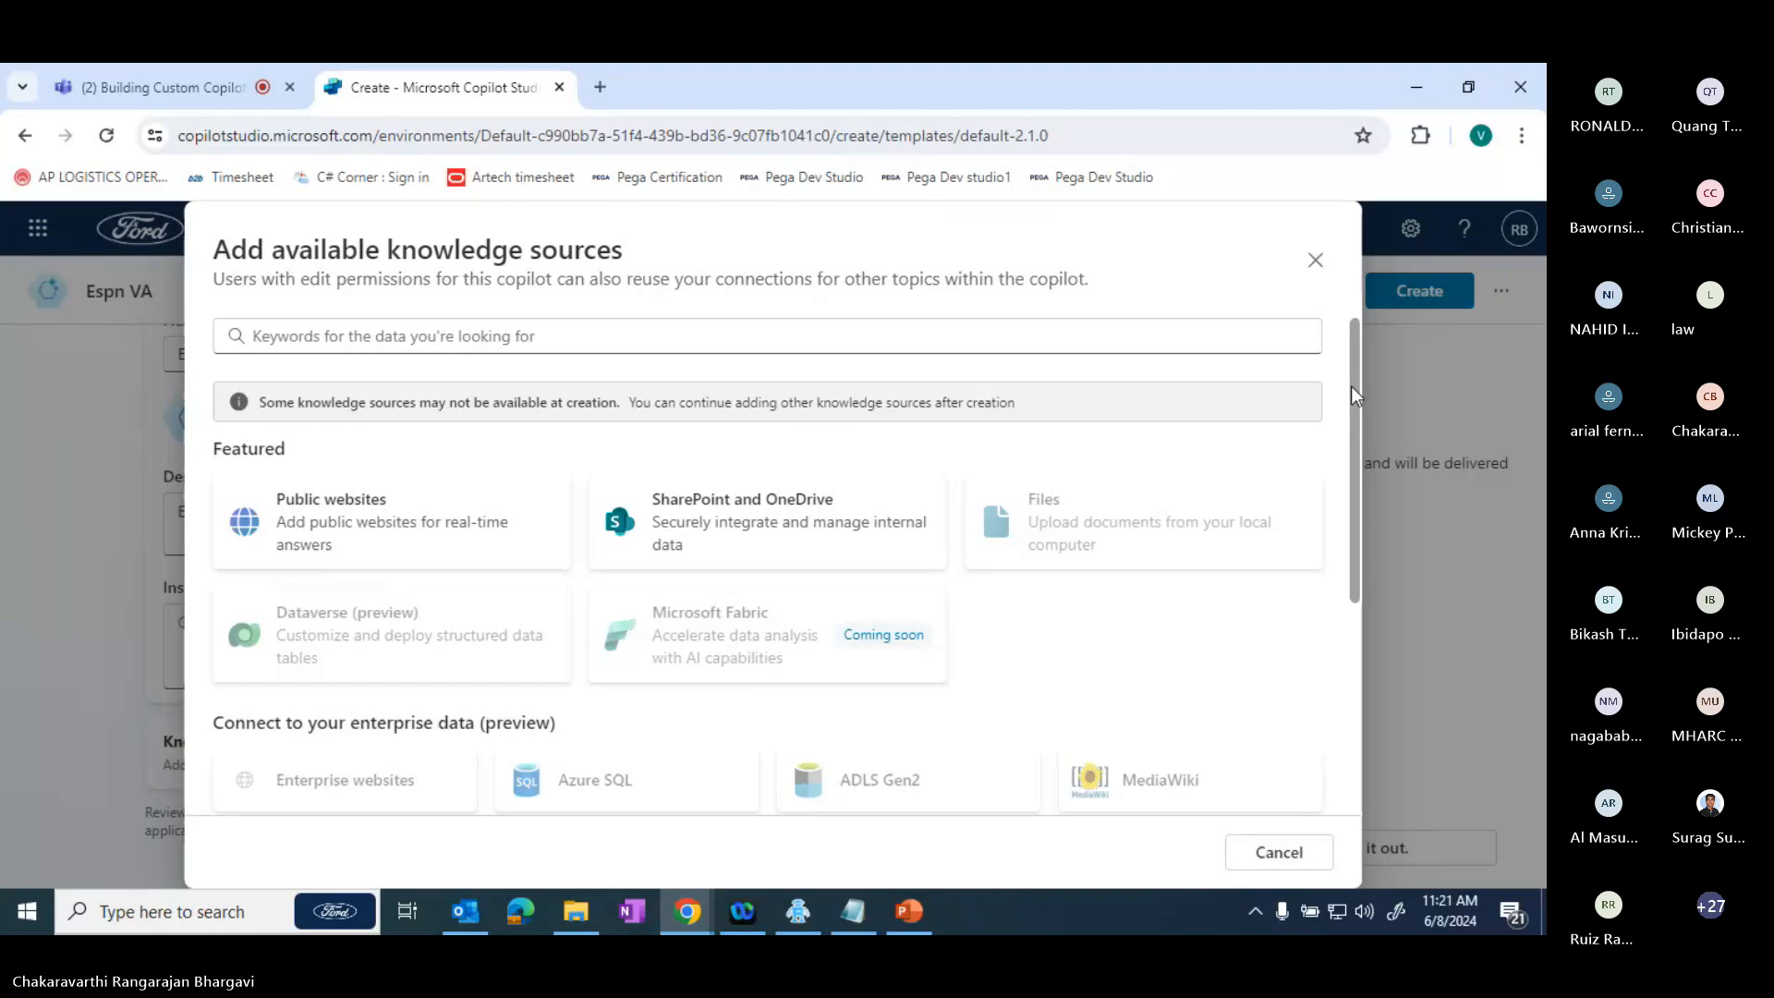
{"action": "left_click_drag", "start_coordinate": [1351, 386], "coordinate": [1403, 361]}
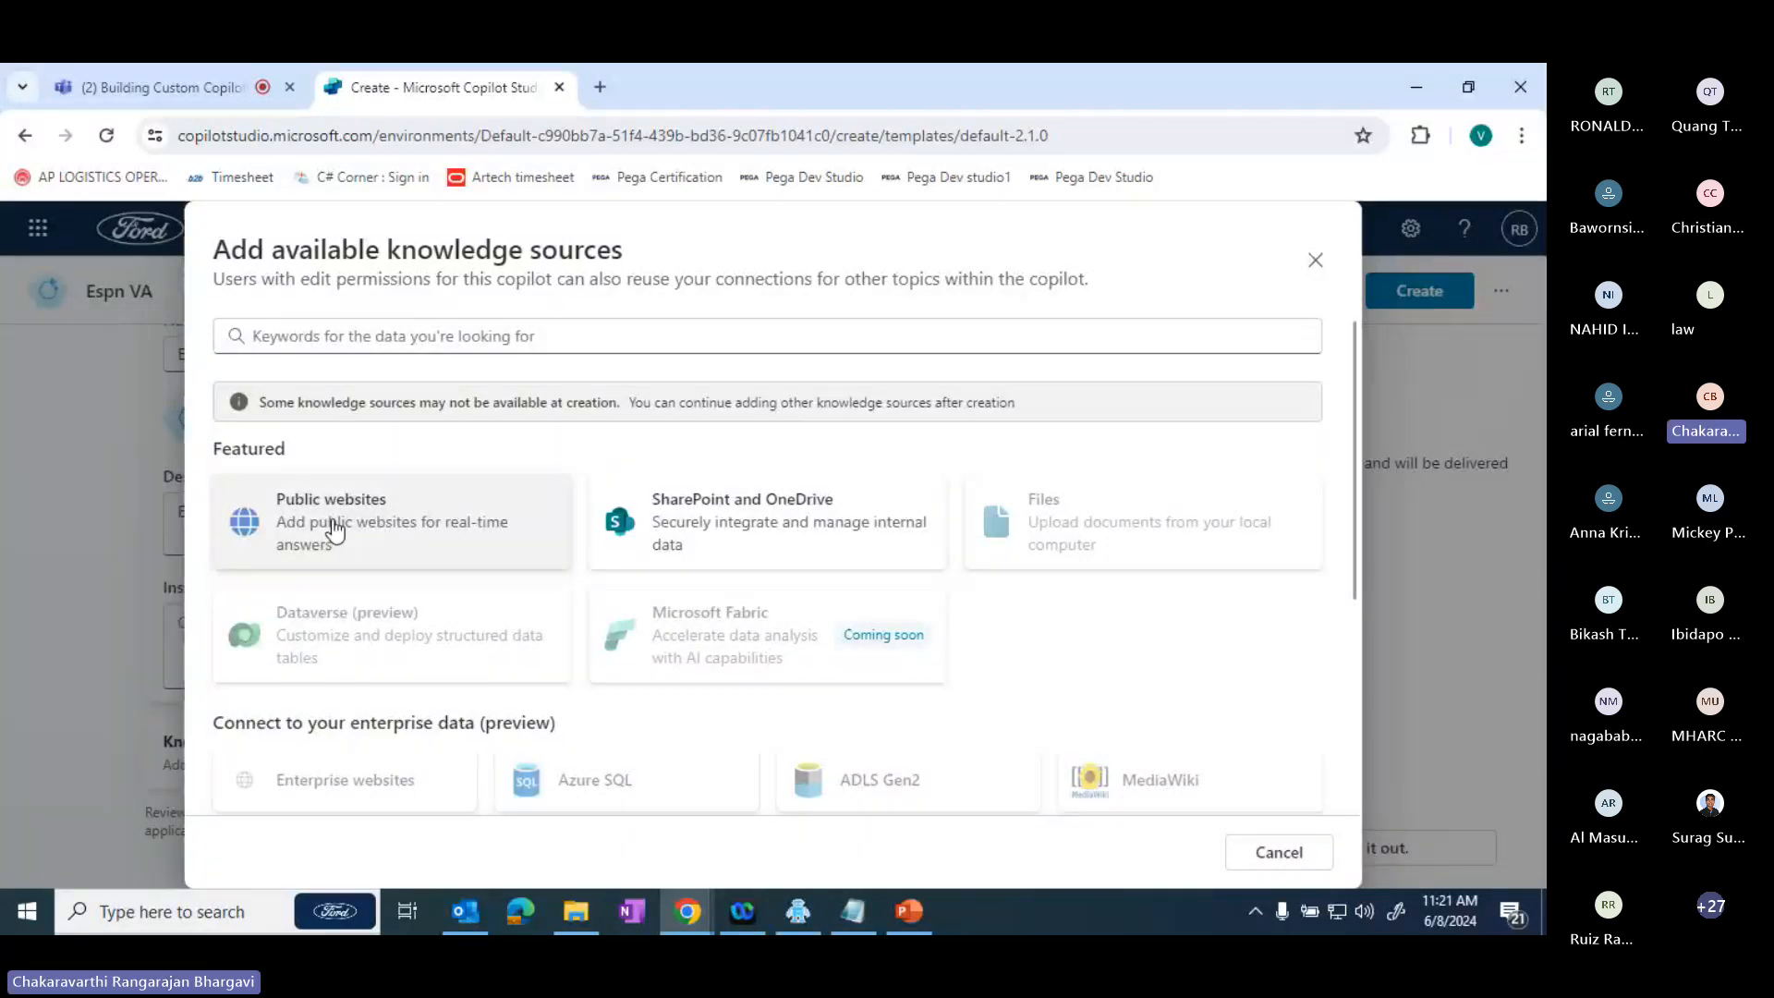
- Choose public websites as the knowledge source and copy the address espncricinfo.com from a new browser tab
{"action": "mouse_move", "coordinate": [330, 524]}
{"action": "left_mouse_down"}
{"action": "mouse_move", "coordinate": [312, 547]}
{"action": "mouse_move", "coordinate": [327, 543]}
{"action": "left_mouse_up"}
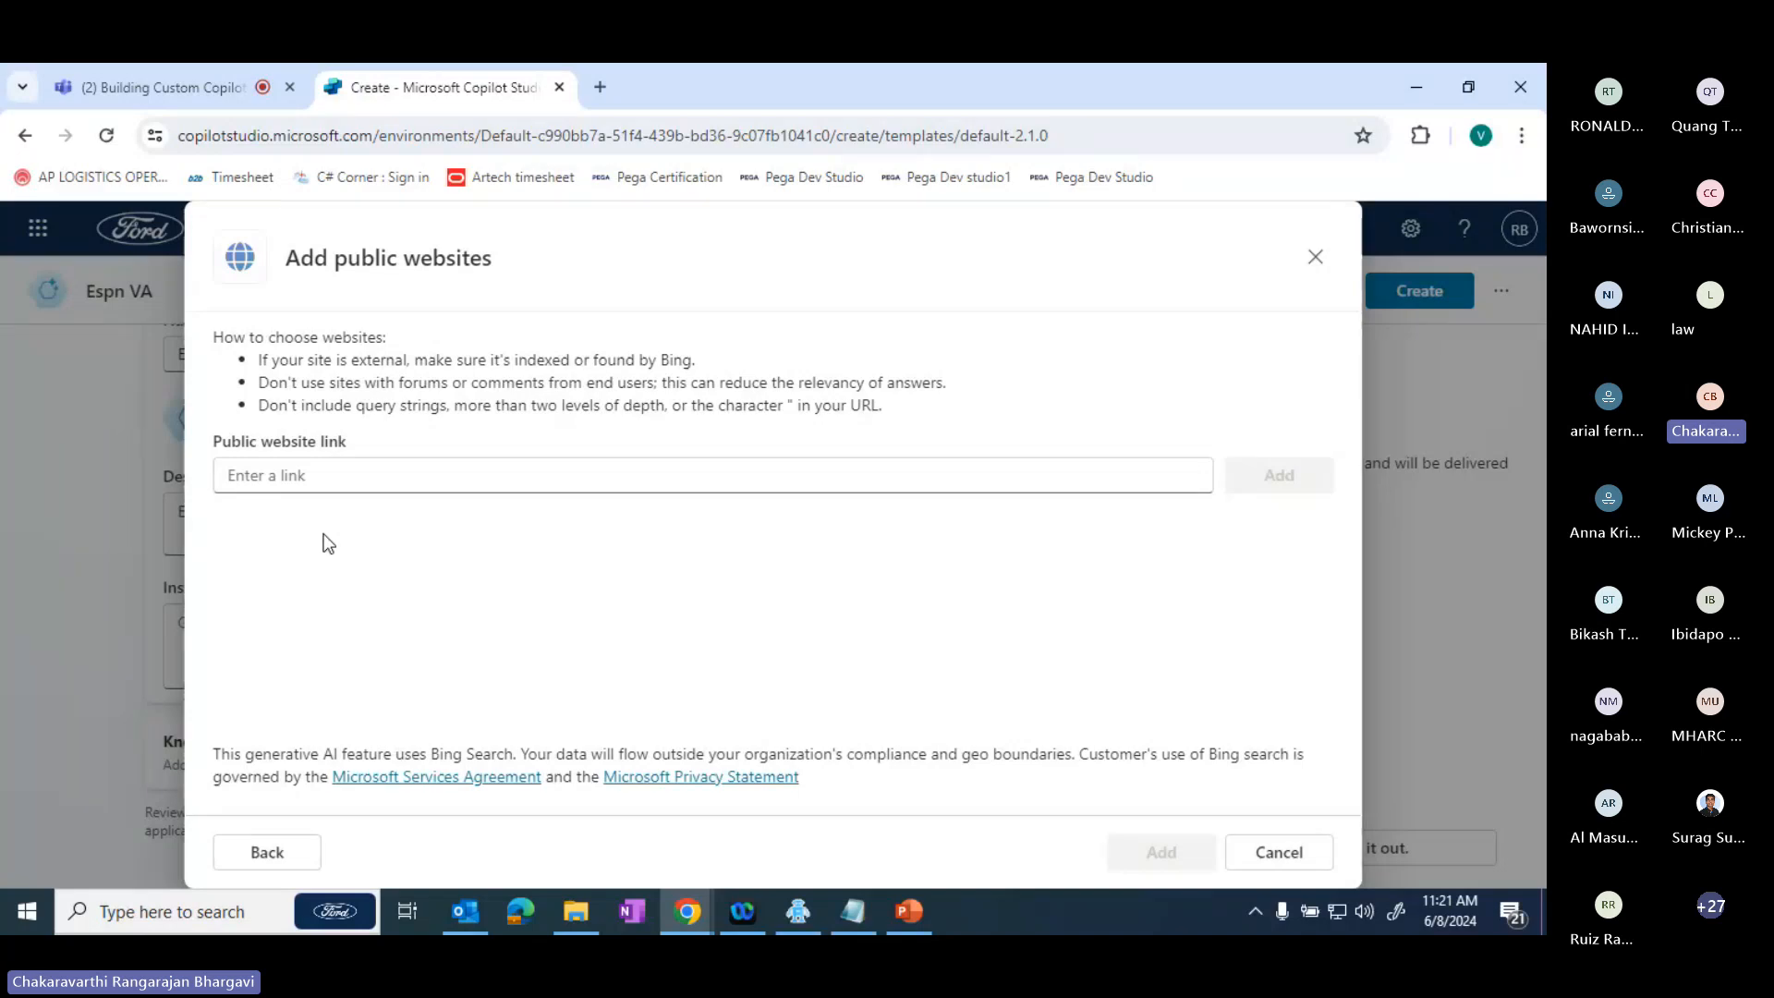
{"action": "left_click", "coordinate": [600, 87]}
{"action": "type", "text": "espn"}
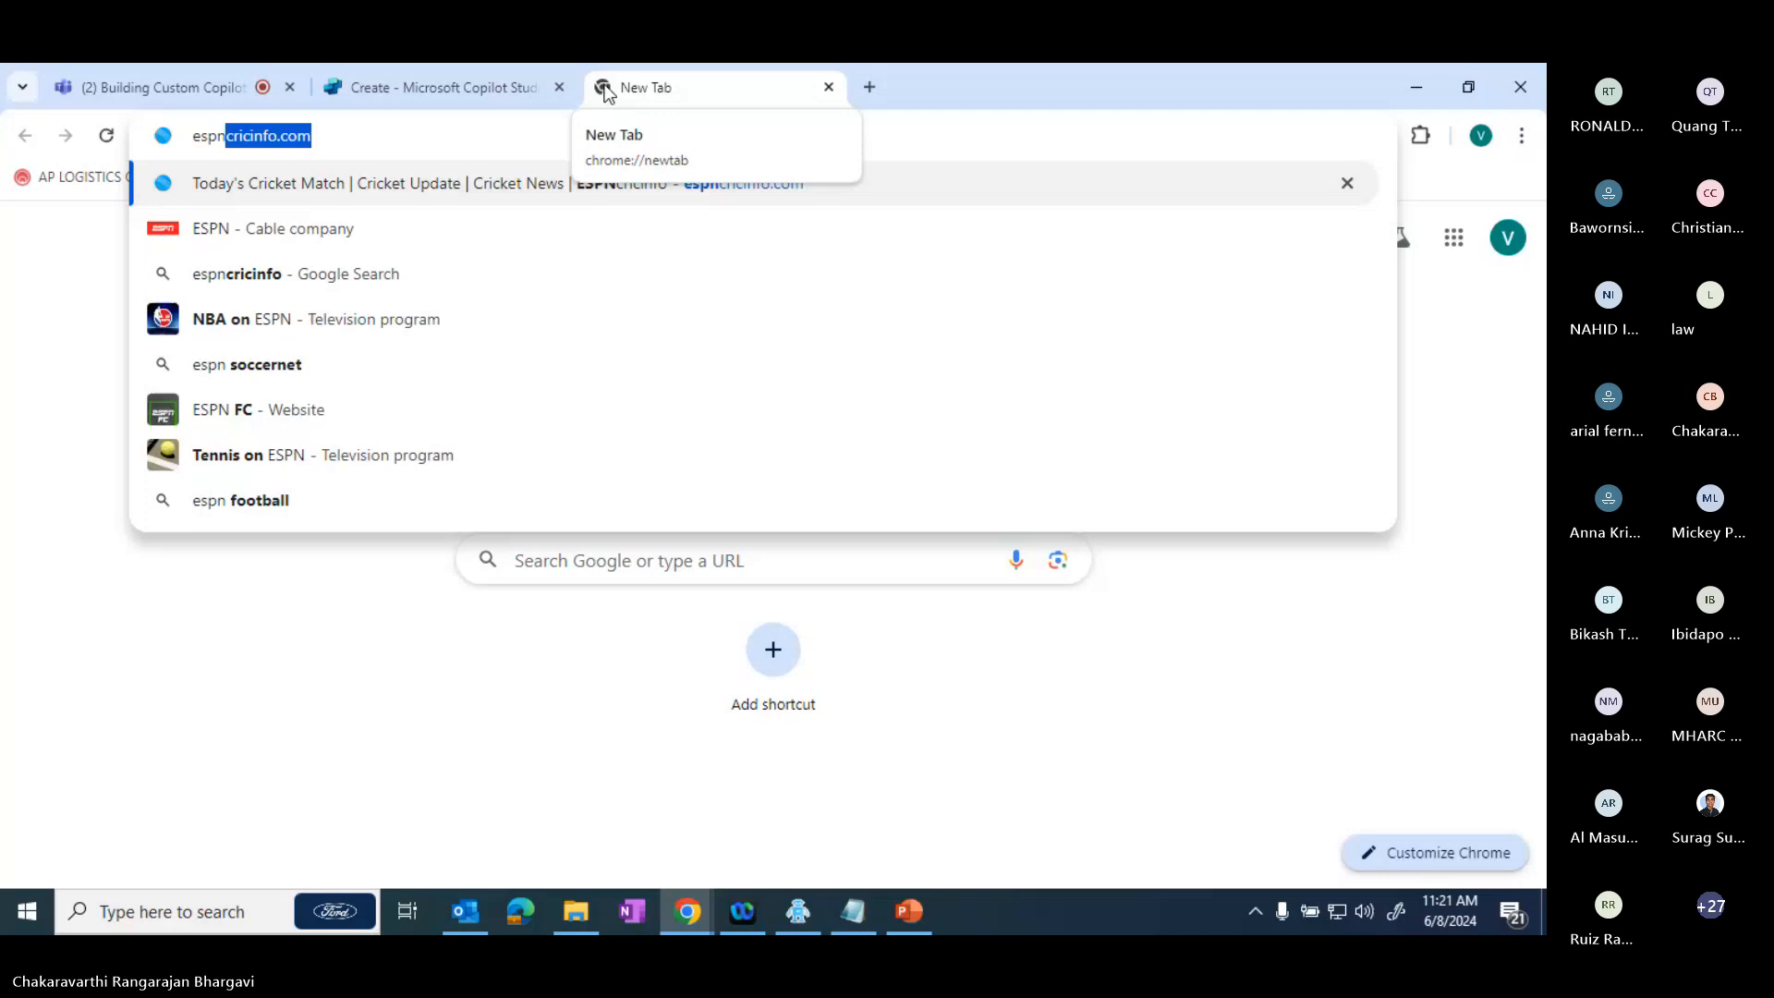
{"action": "type", "text": "cricinfo.c"}
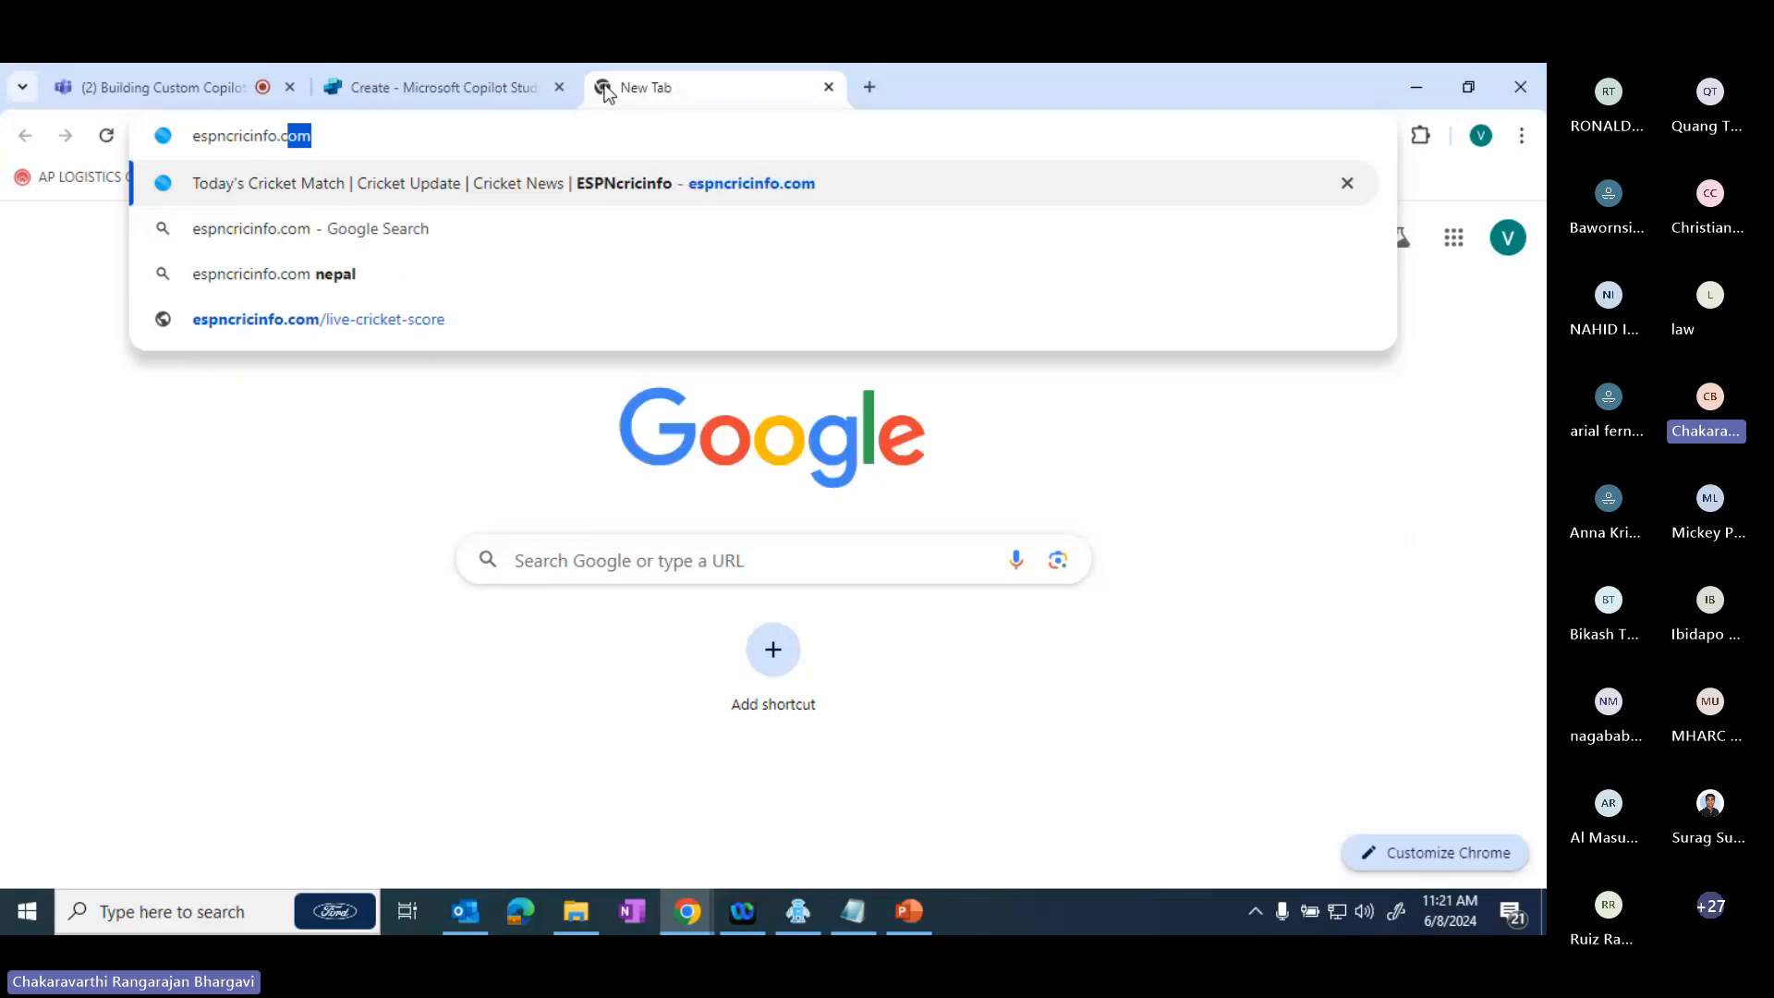
{"action": "key", "text": "Left"}
{"action": "key", "text": "Left"}
{"action": "key", "text": "Left"}
{"action": "key", "text": "Left"}
{"action": "key", "text": "Left"}
{"action": "key", "text": "Left"}
{"action": "key", "text": "Left"}
{"action": "key", "text": "Left"}
{"action": "key", "text": "Left"}
{"action": "key", "text": "Left"}
{"action": "key", "text": "Left"}
{"action": "key", "text": "Left"}
{"action": "key", "text": "Right"}
{"action": "key", "text": "End"}
{"action": "key", "text": "shift+Left"}
{"action": "key", "text": "shift+Left"}
{"action": "key", "text": "shift+Left"}
{"action": "key", "text": "shift+Left"}
{"action": "key", "text": "shift+Left"}
{"action": "key", "text": "shift+Left"}
{"action": "key", "text": "shift+Left"}
{"action": "key", "text": "shift+Left"}
{"action": "key", "text": "shift+Left"}
{"action": "key", "text": "shift+Left"}
{"action": "key", "text": "shift+Left"}
{"action": "key", "text": "shift+Left"}
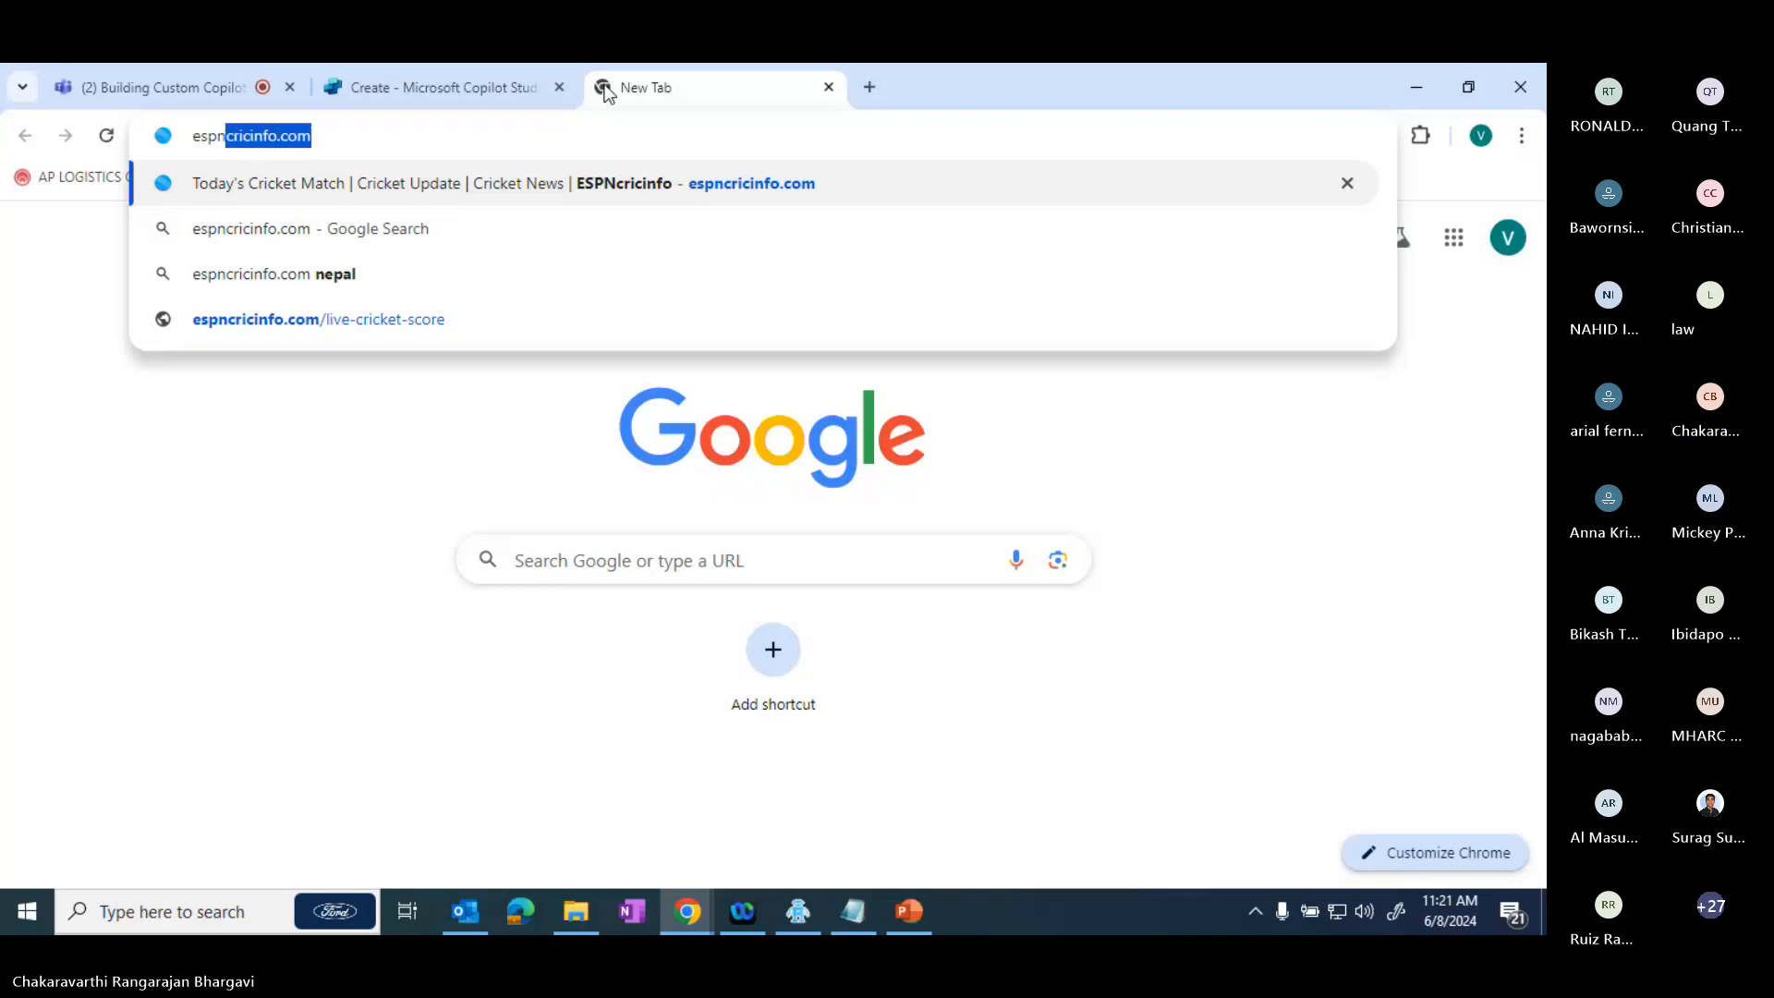
{"action": "key", "text": "shift+Home"}
{"action": "key", "text": "ctrl+c"}
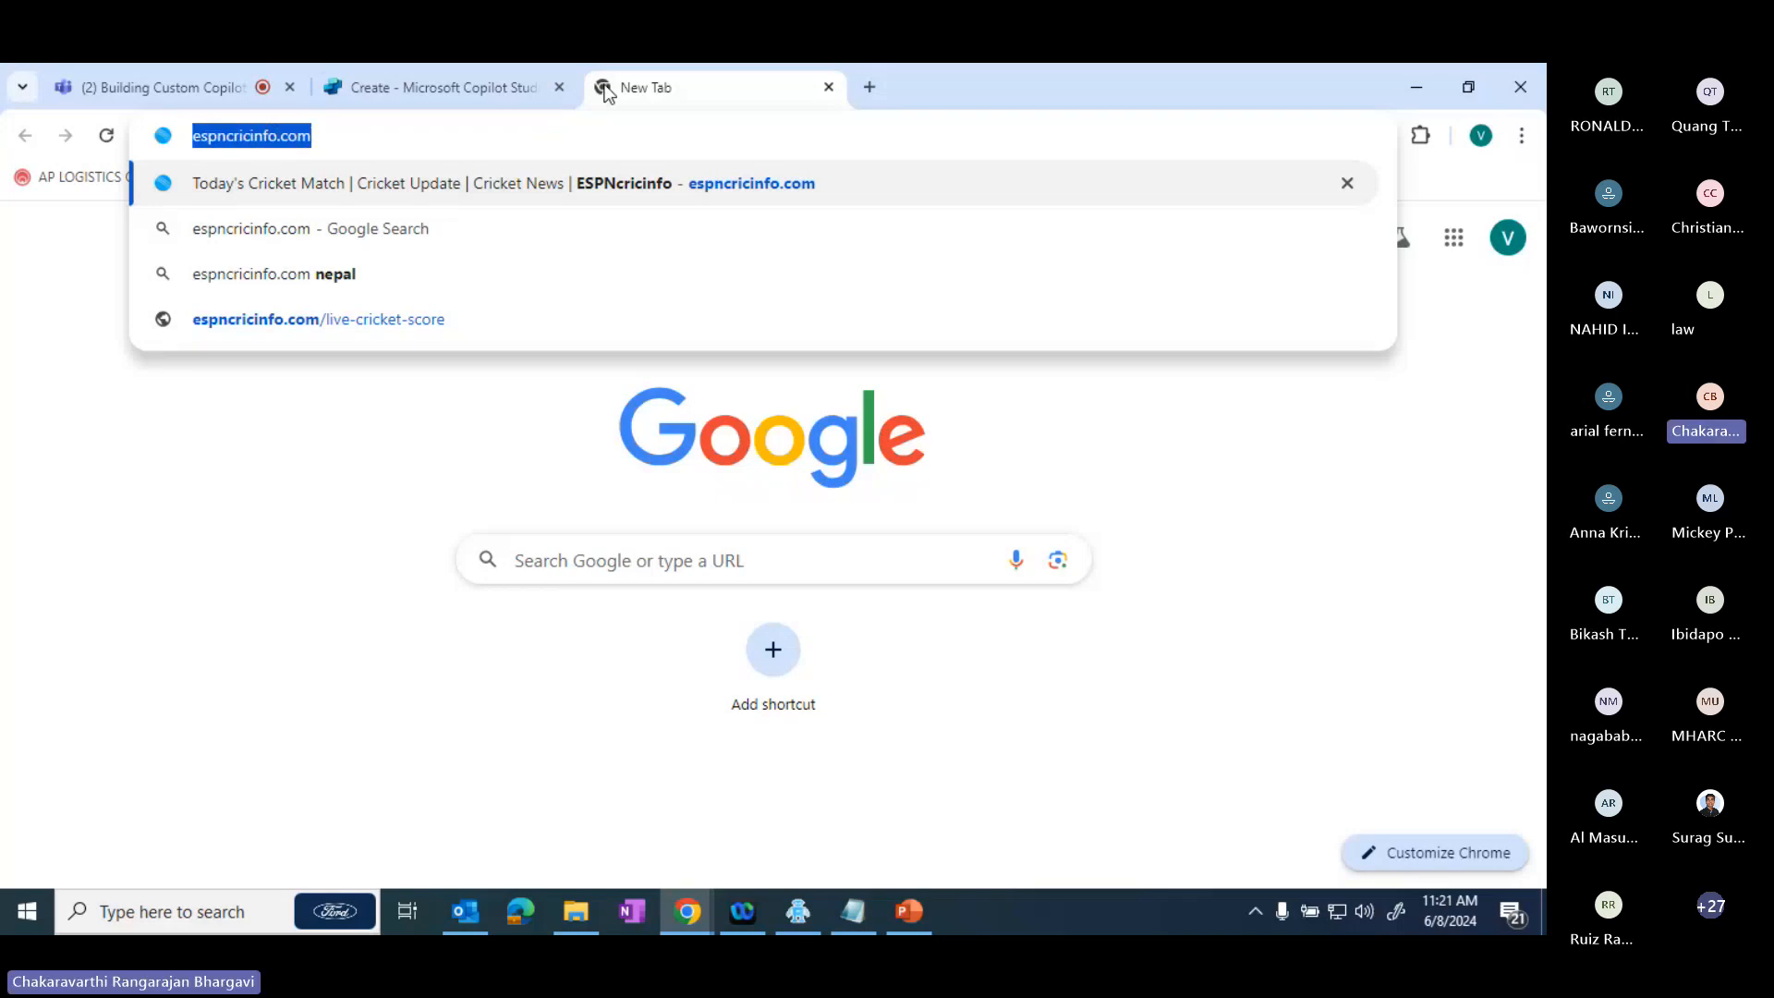
{"action": "left_click", "coordinate": [491, 70]}
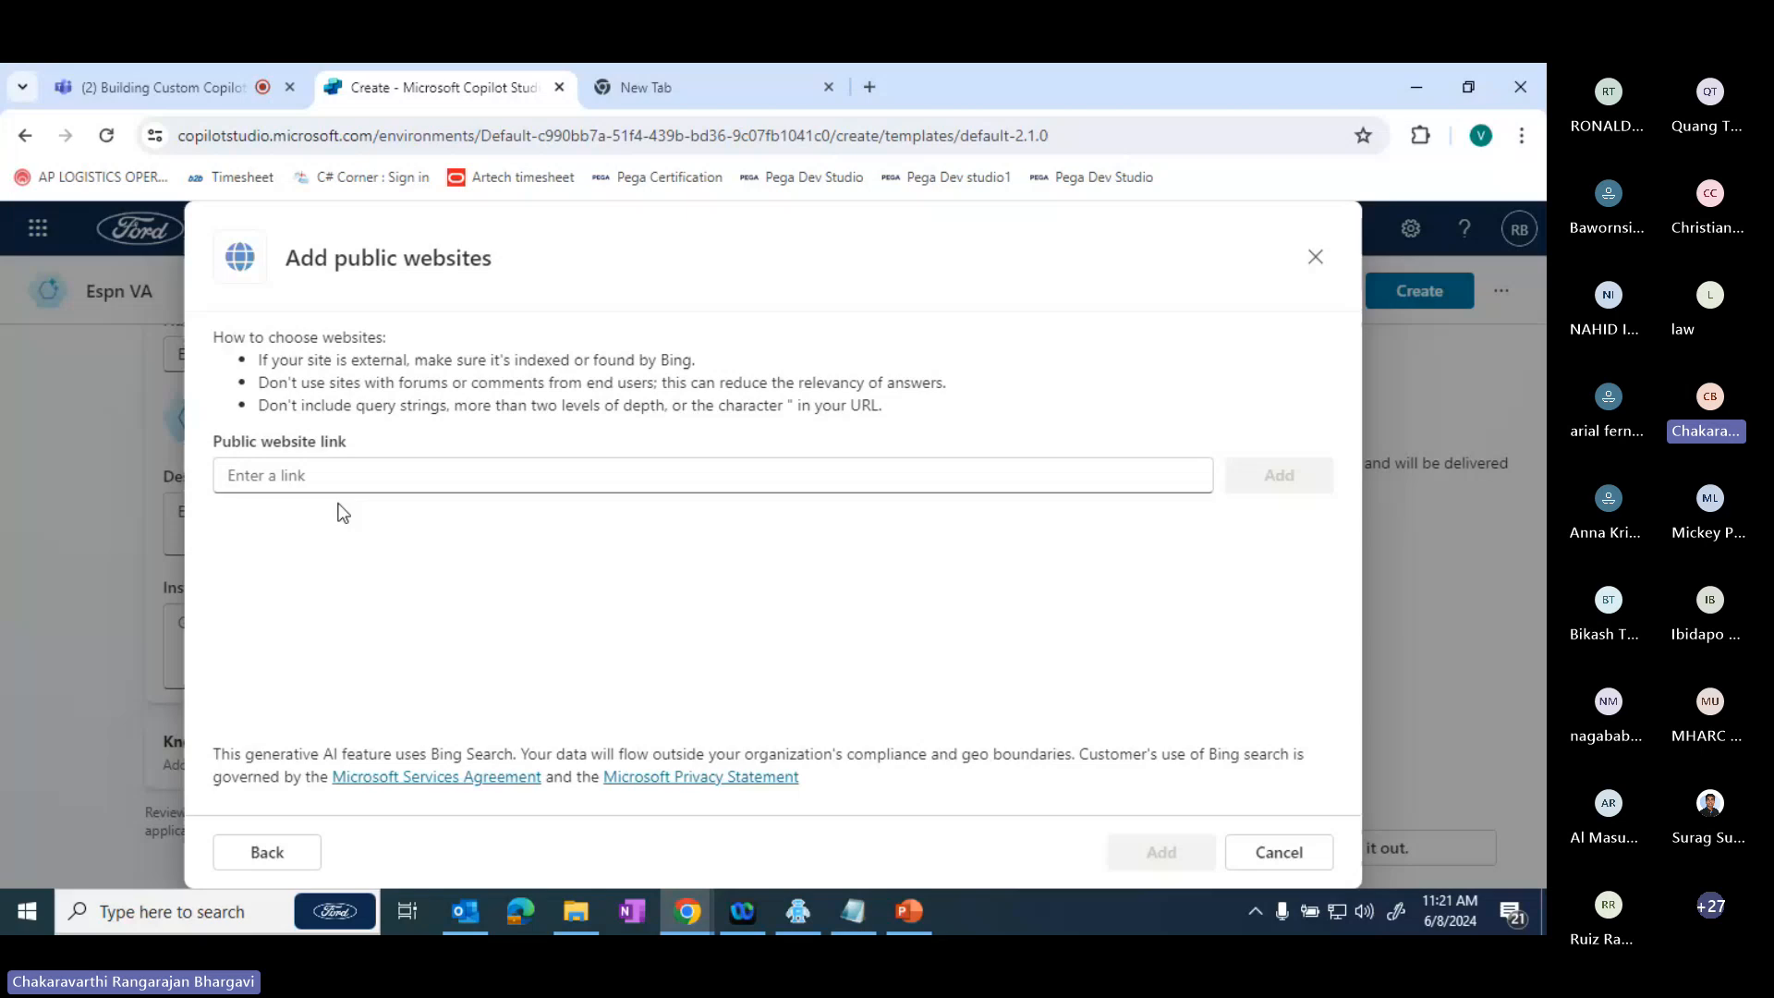
{"action": "left_click", "coordinate": [274, 478]}
{"action": "key", "text": "ctrl+v"}
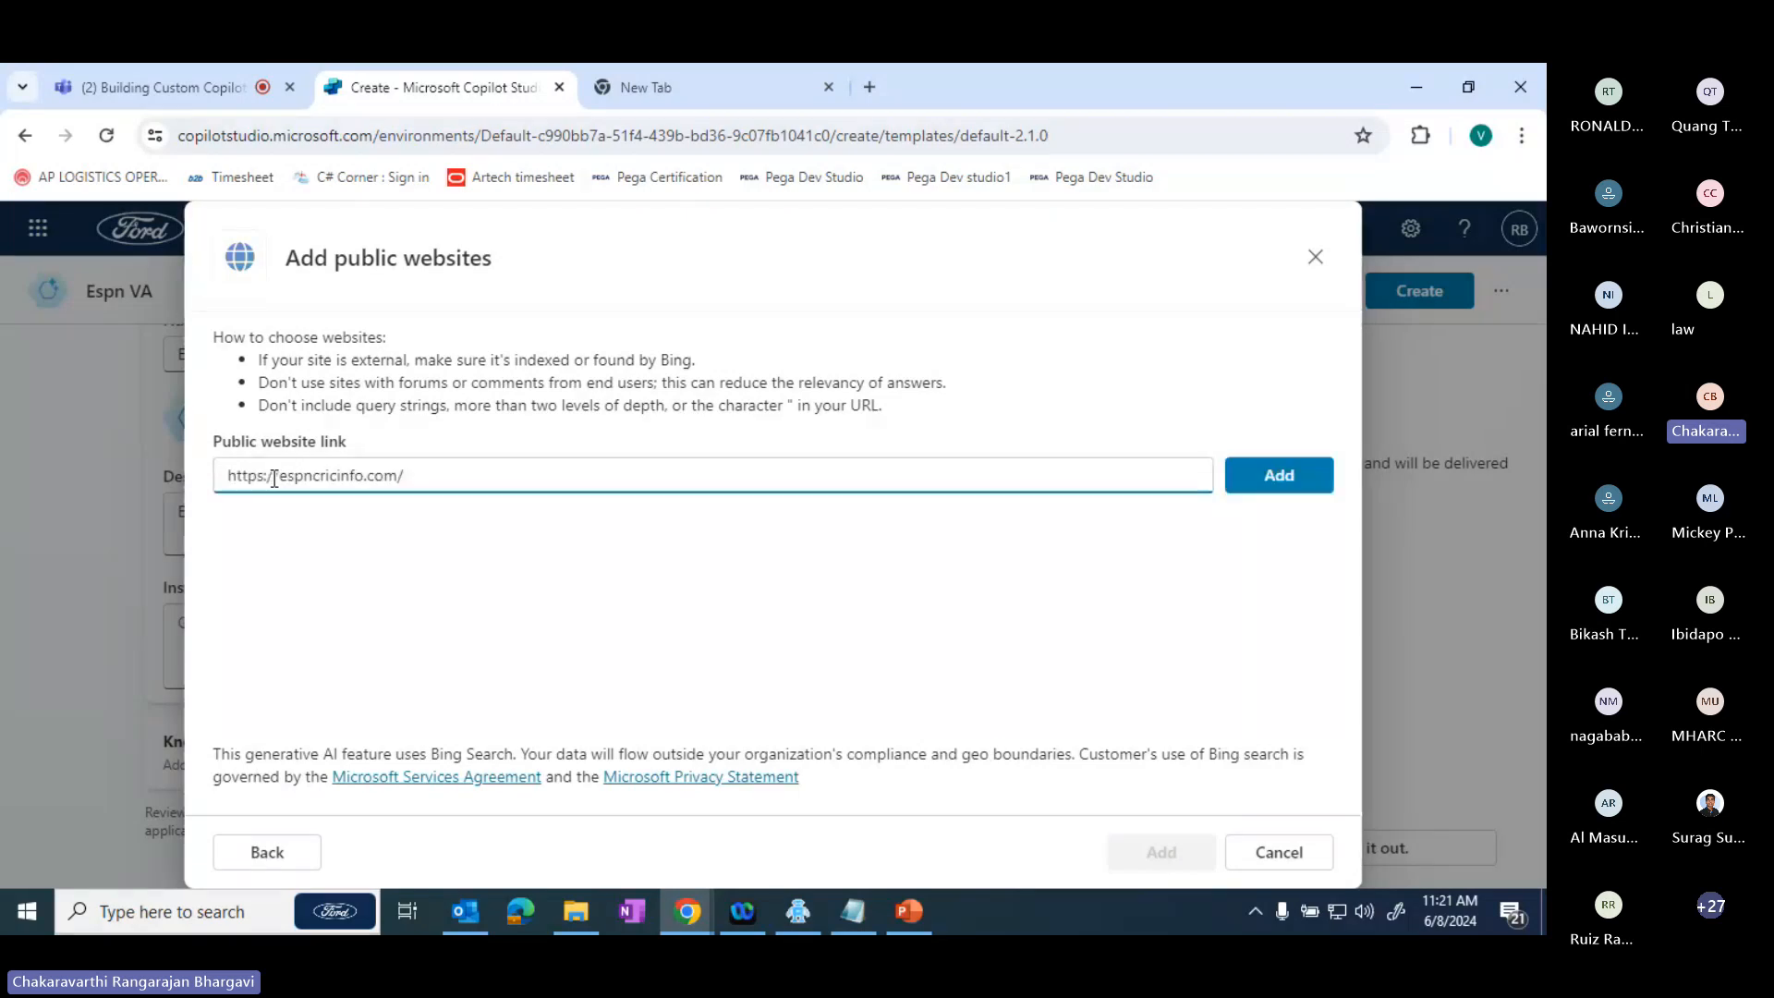
{"action": "left_click", "coordinate": [1244, 484]}
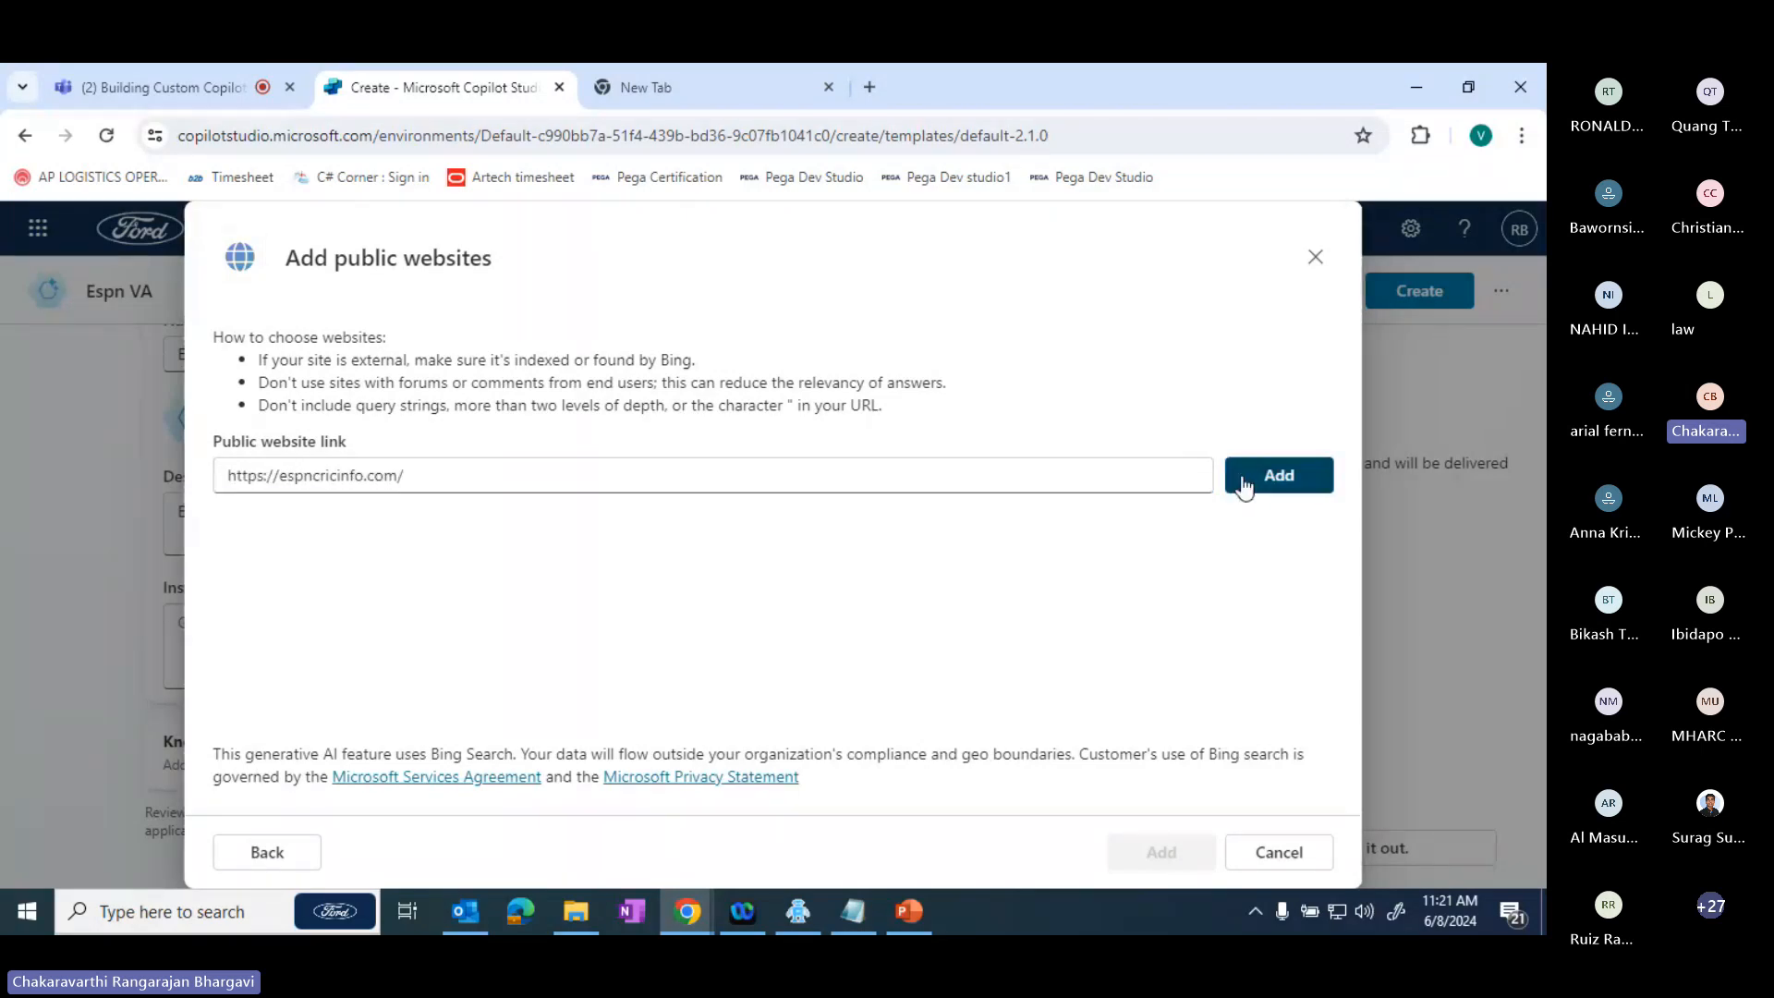
{"action": "left_click", "coordinate": [1244, 484]}
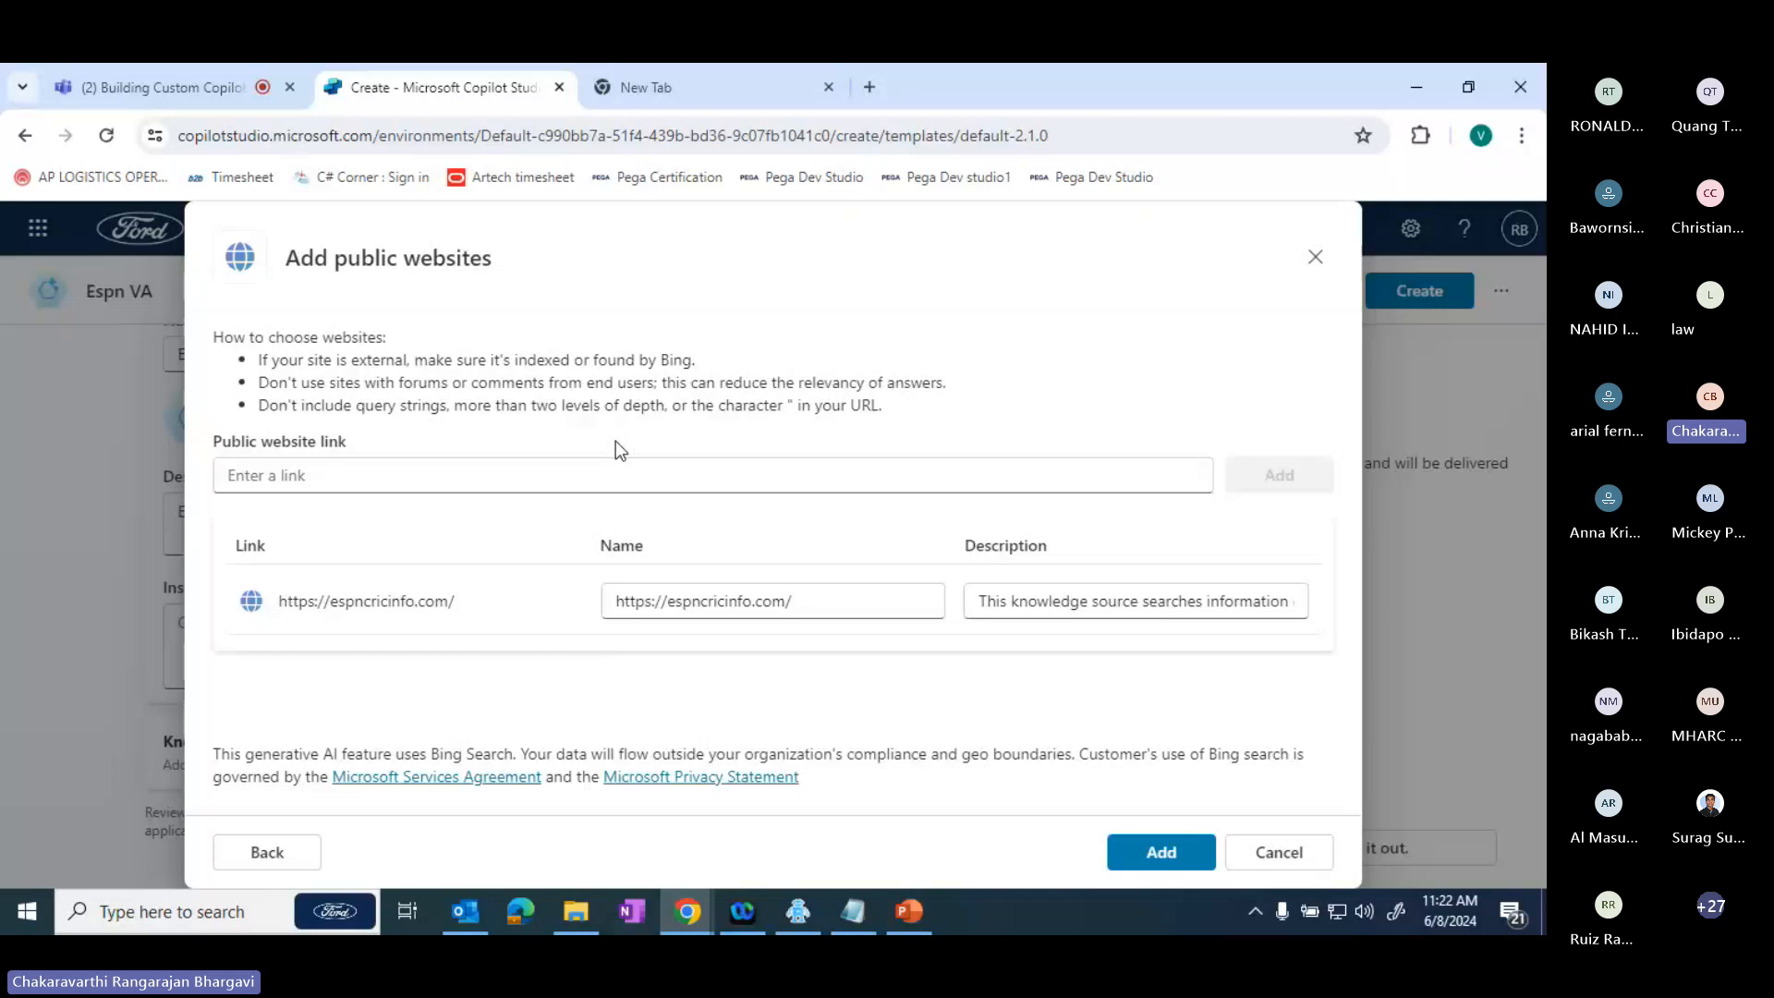
{"action": "left_click", "coordinate": [728, 87]}
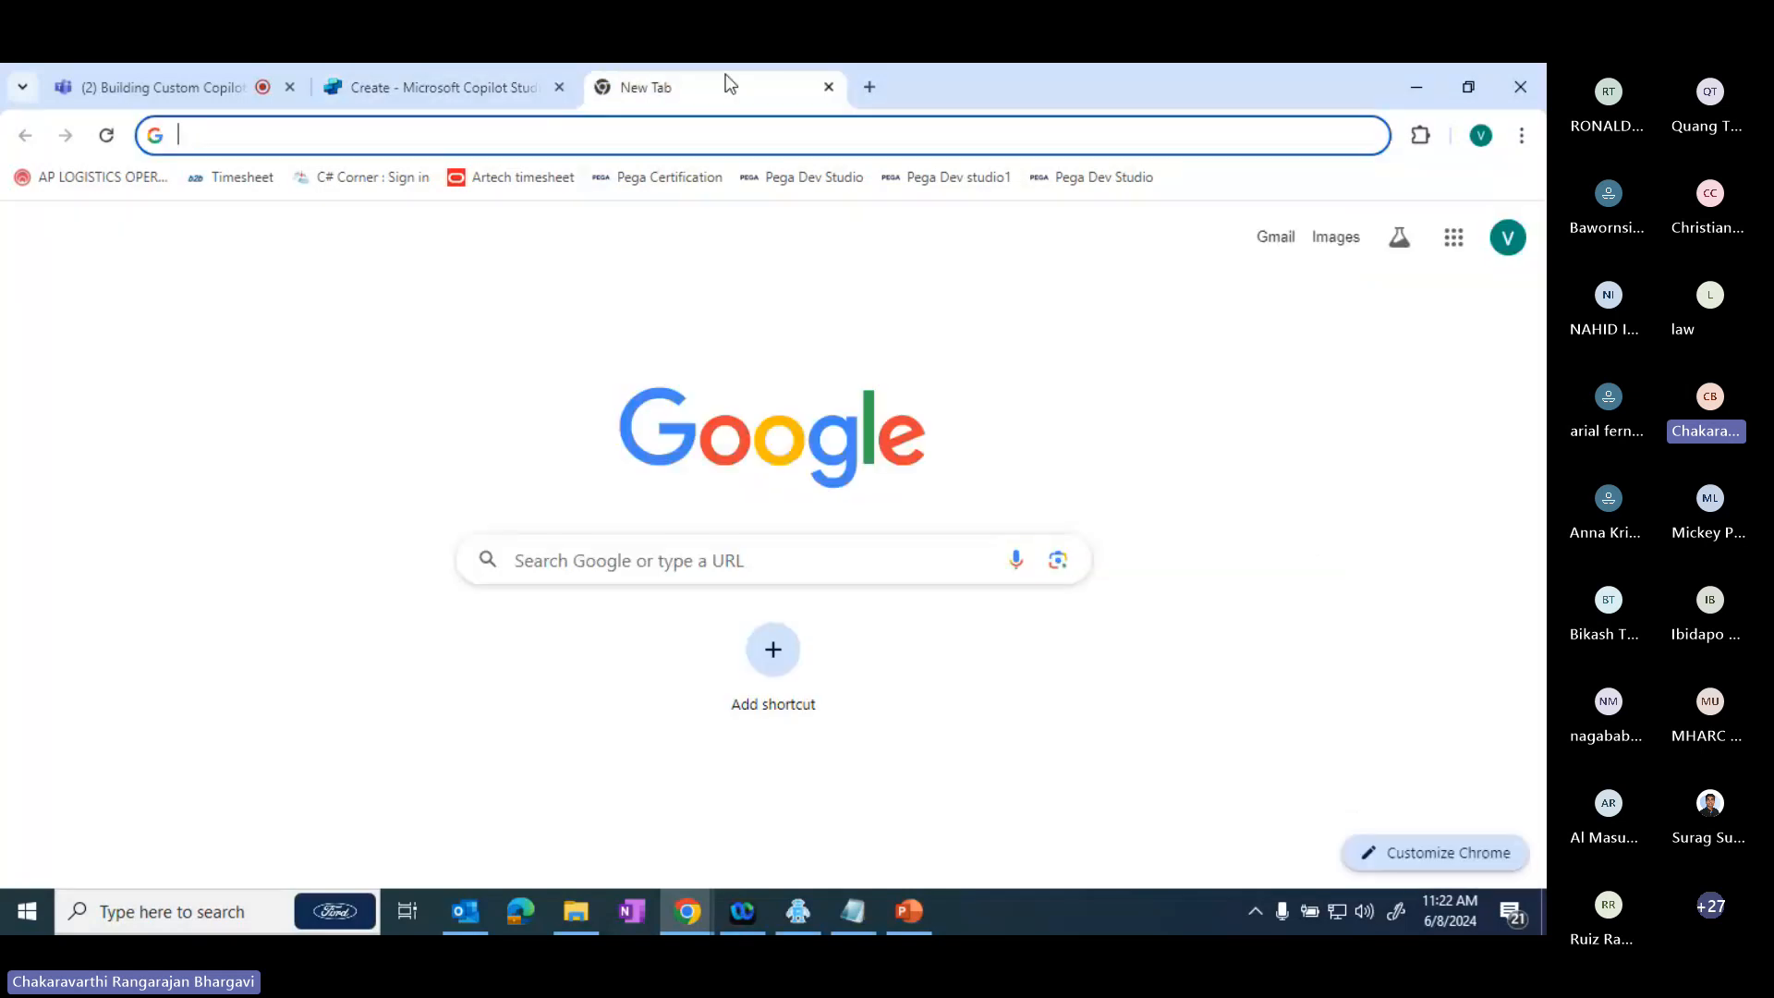
{"action": "type", "text": "crick"}
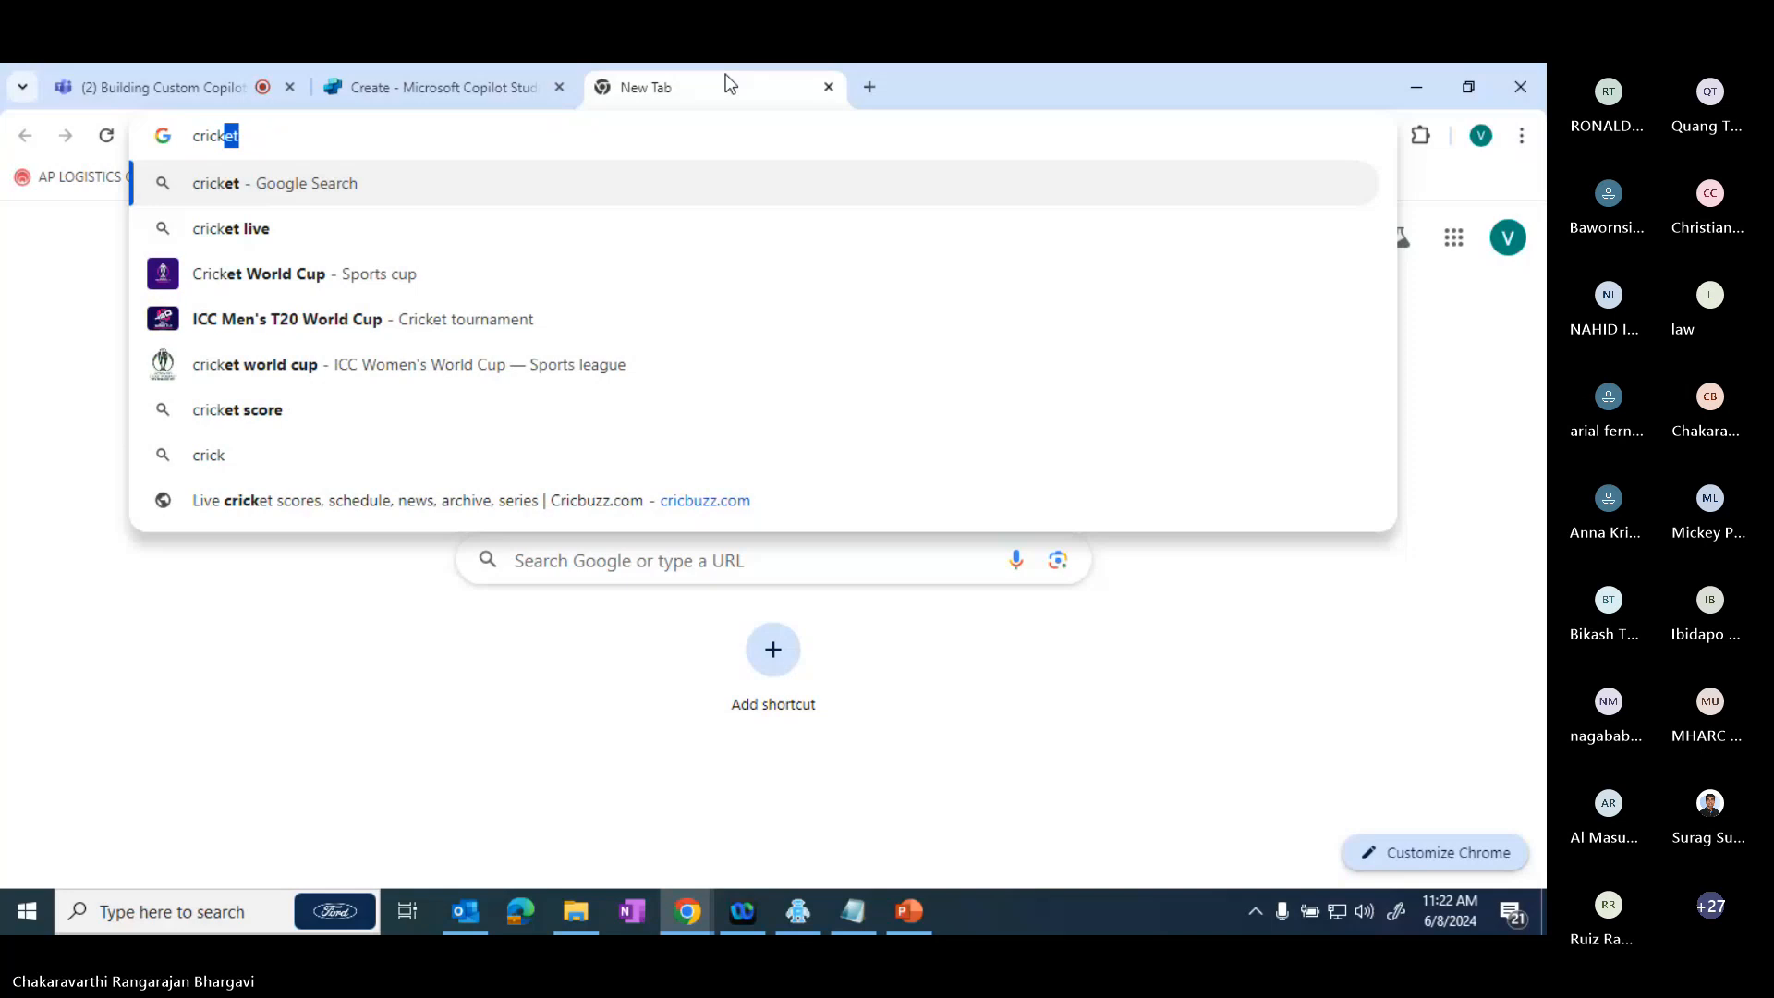
{"action": "type", "text": "b"}
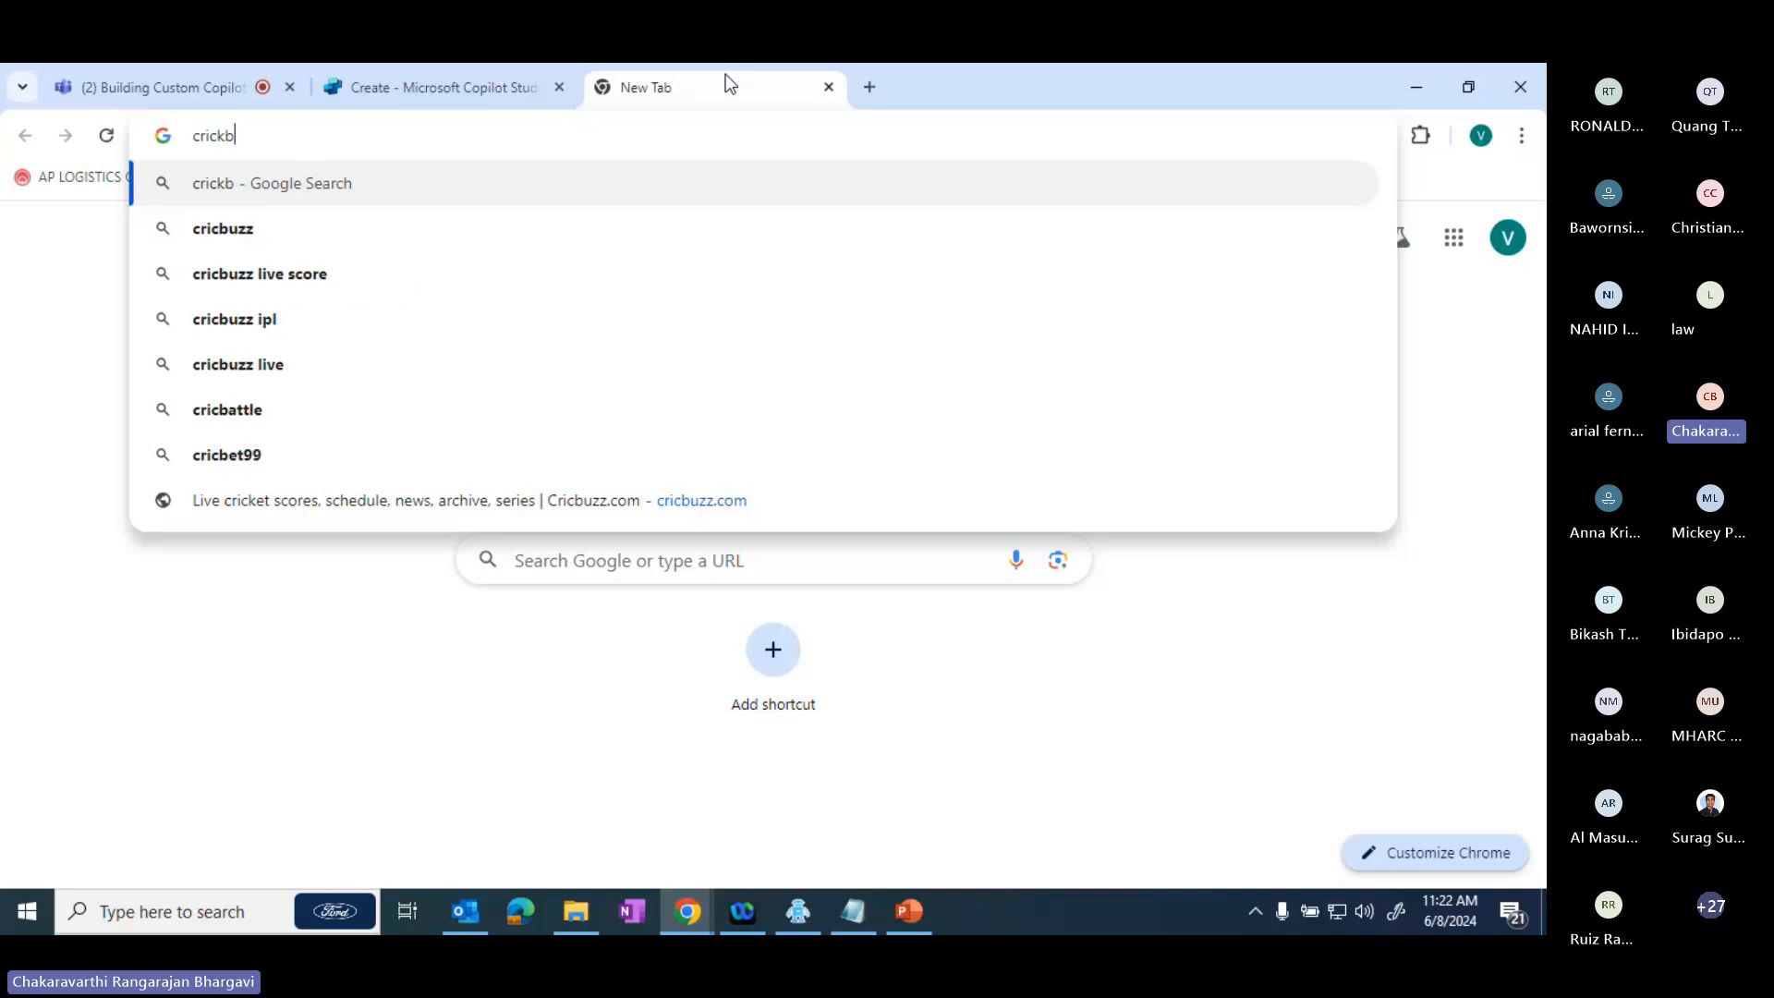
{"action": "key", "text": "Down"}
{"action": "key", "text": "Down"}
{"action": "key", "text": "Down"}
{"action": "key", "text": "Down"}
{"action": "key", "text": "Down"}
{"action": "key", "text": "Down"}
{"action": "key", "text": "Down"}
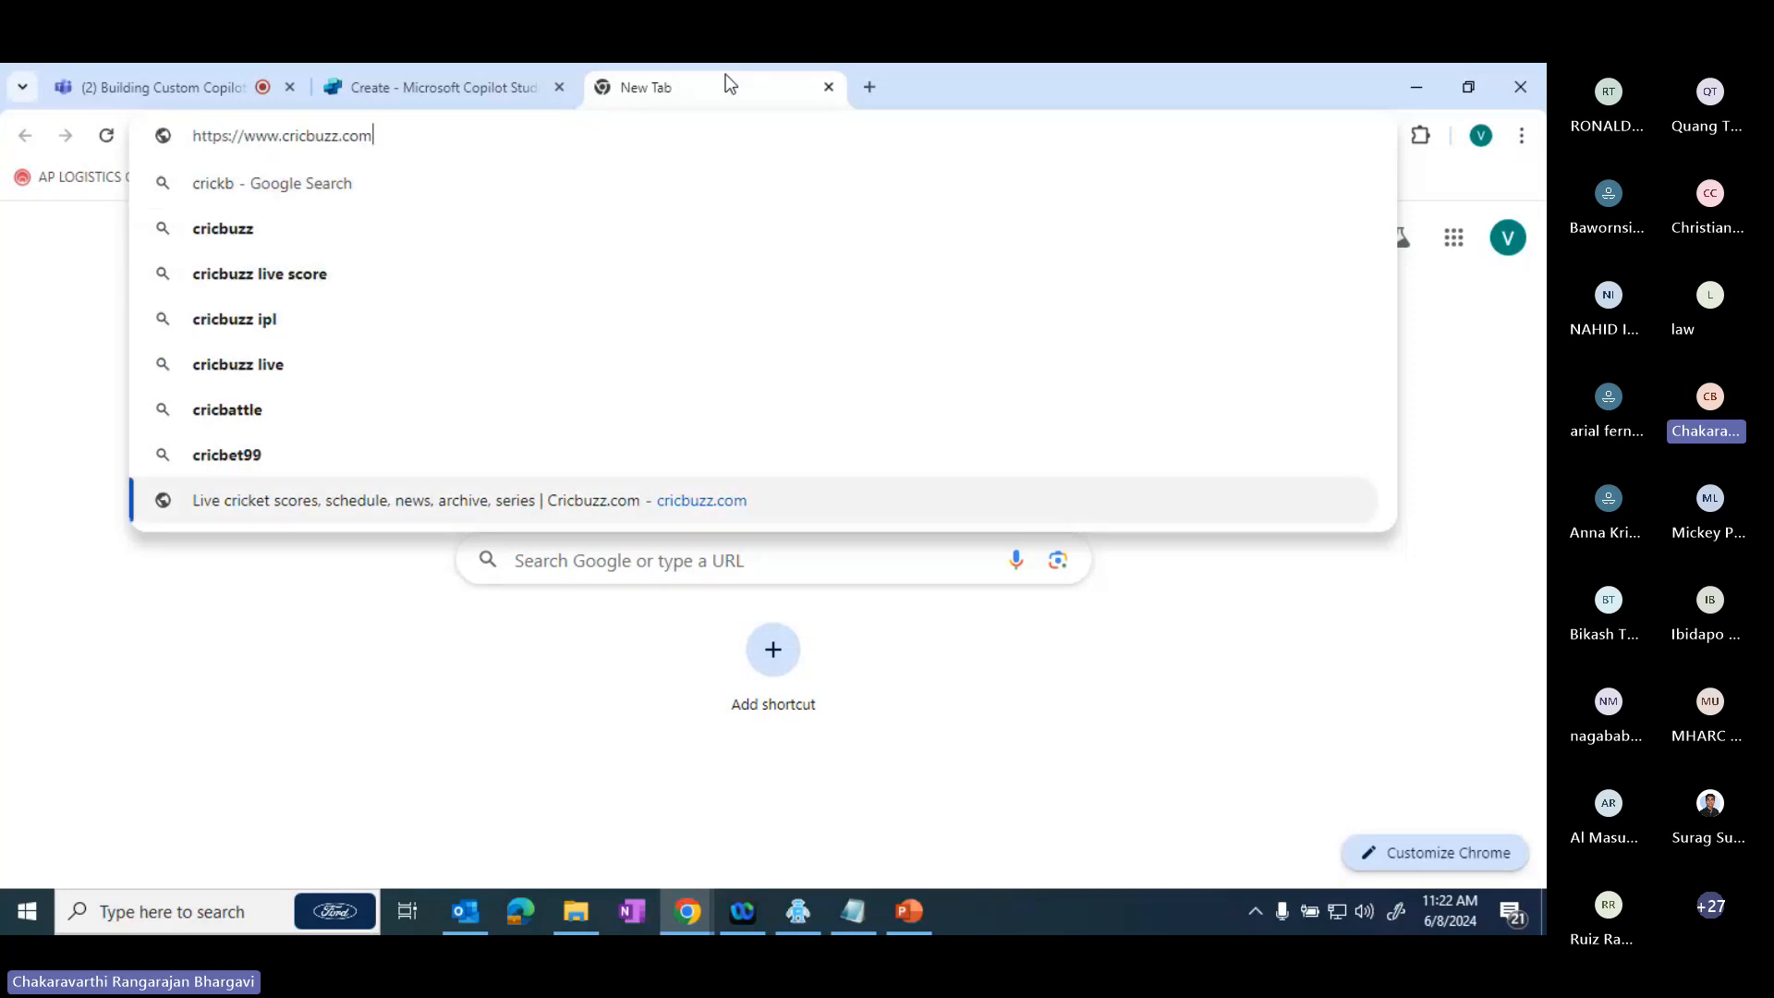
{"action": "left_click", "coordinate": [389, 136]}
{"action": "key", "text": "ctrl+c"}
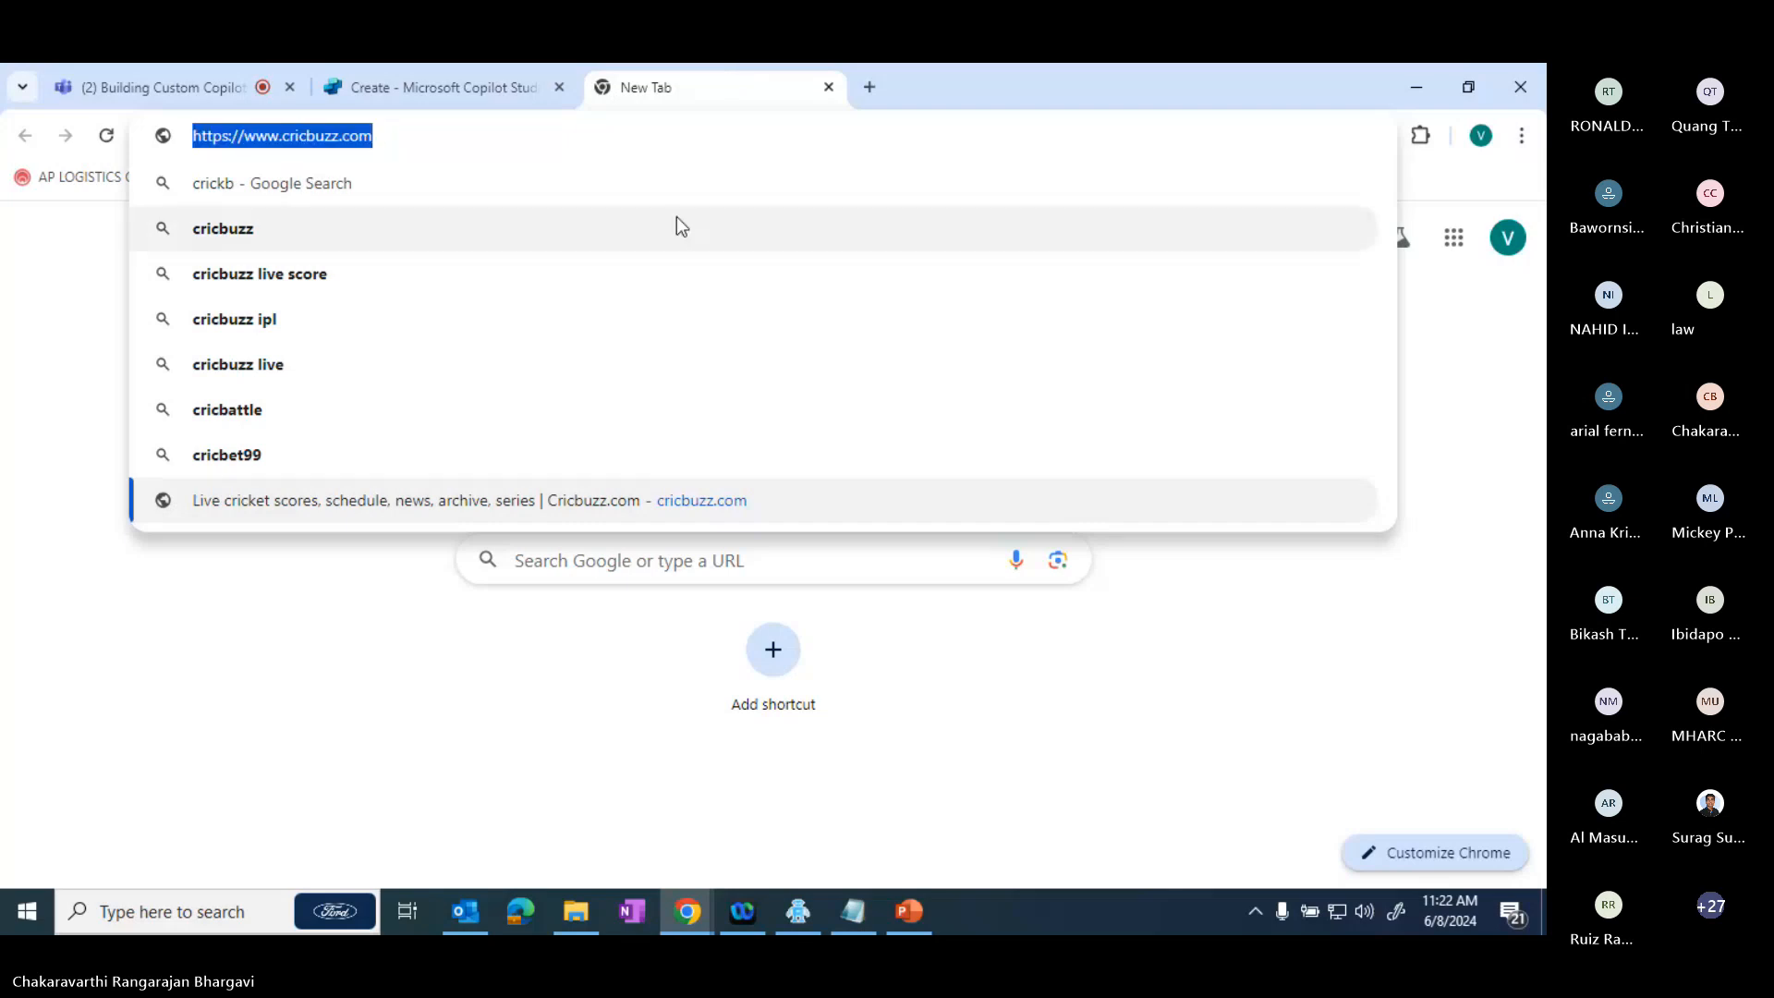
{"action": "left_click", "coordinate": [486, 68]}
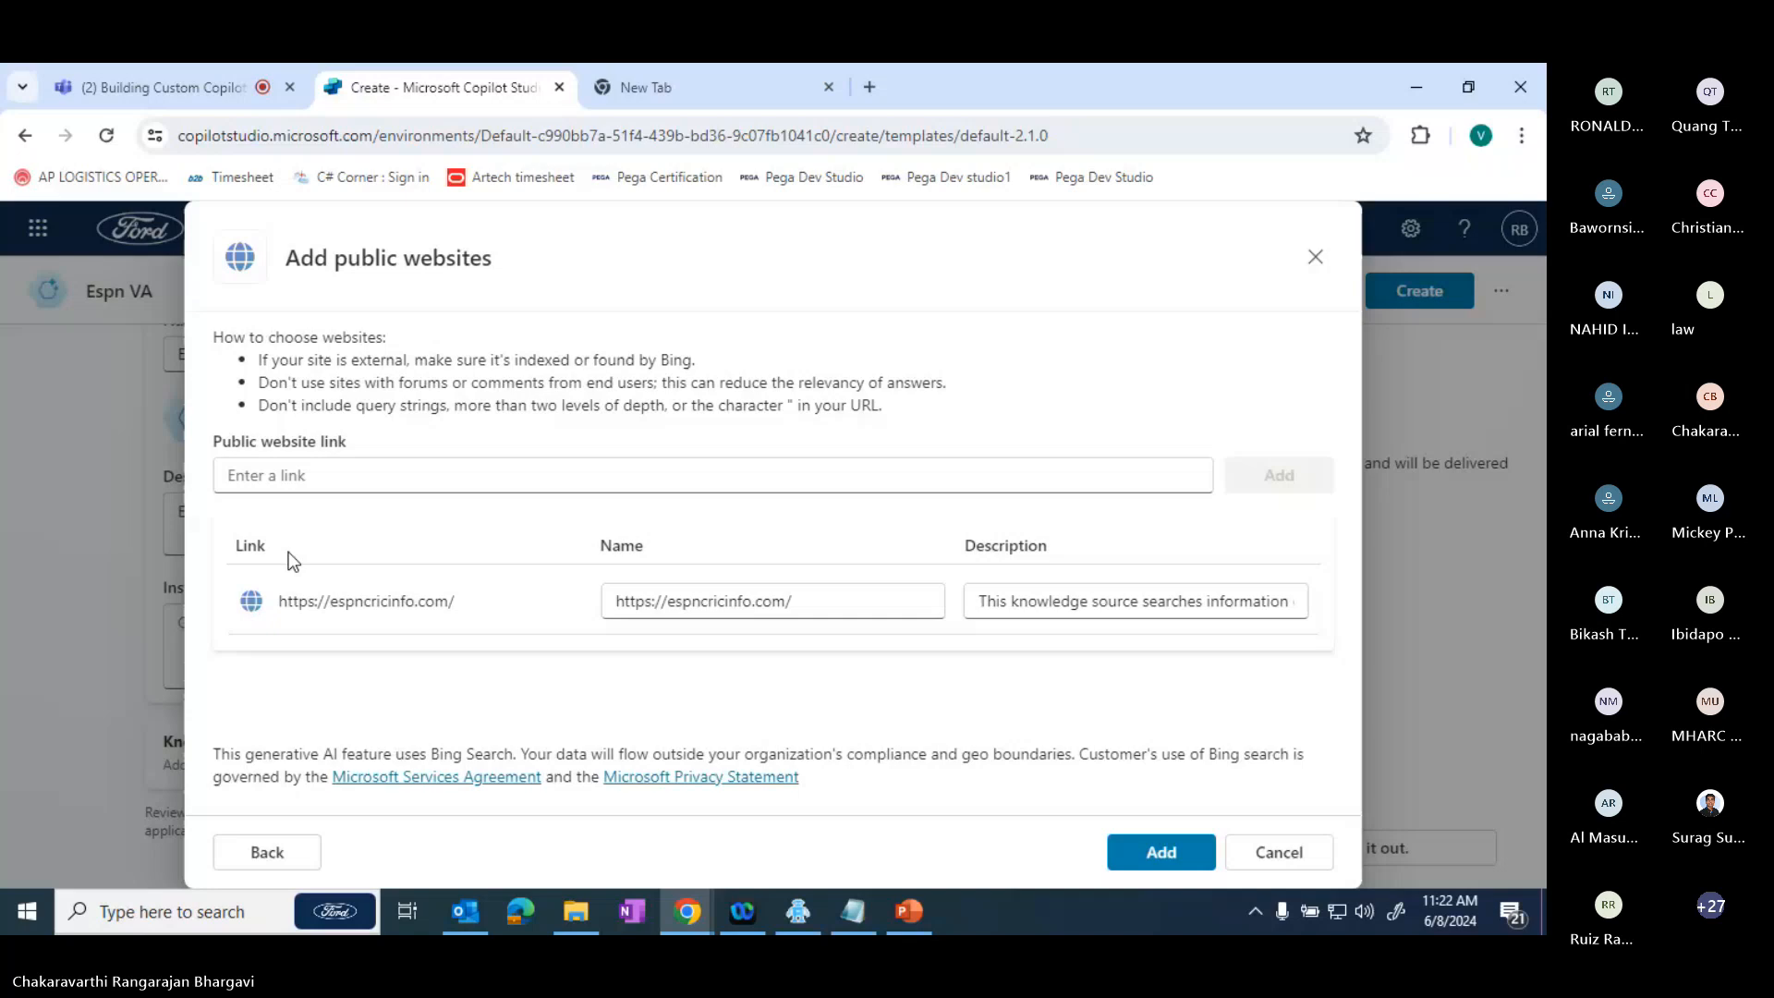
{"action": "left_click", "coordinate": [339, 475]}
{"action": "key", "text": "ctrl+v"}
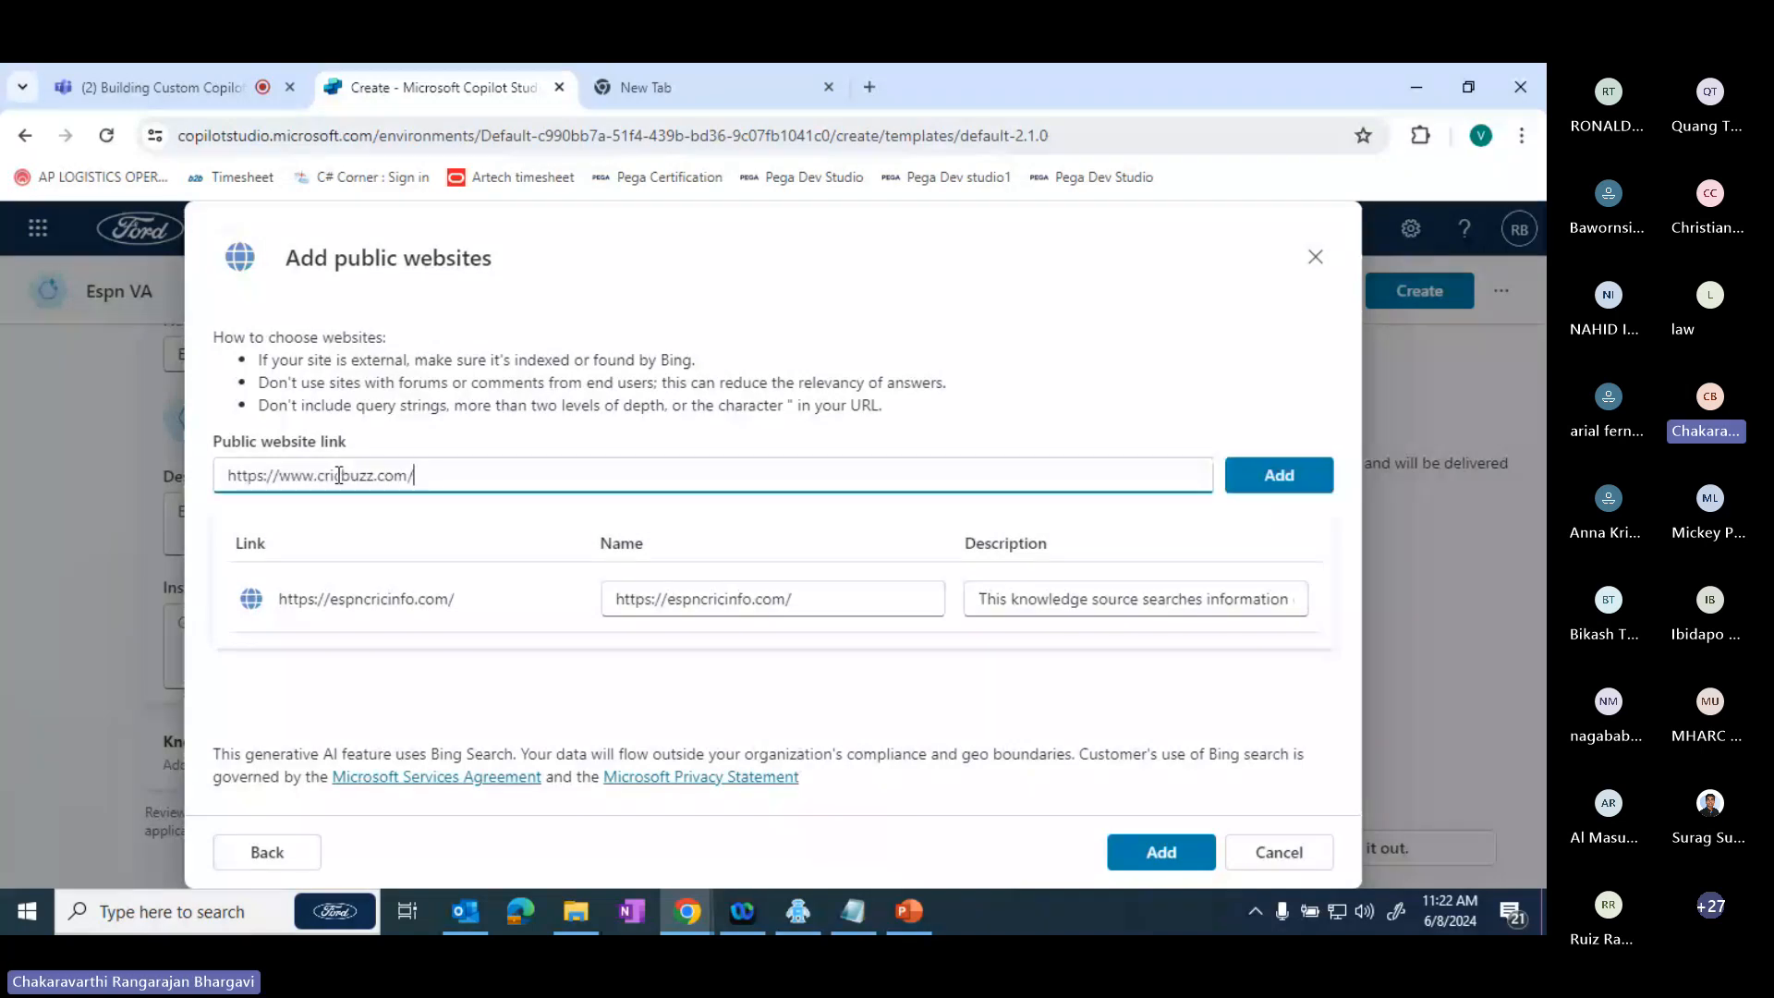
{"action": "left_click", "coordinate": [1292, 476]}
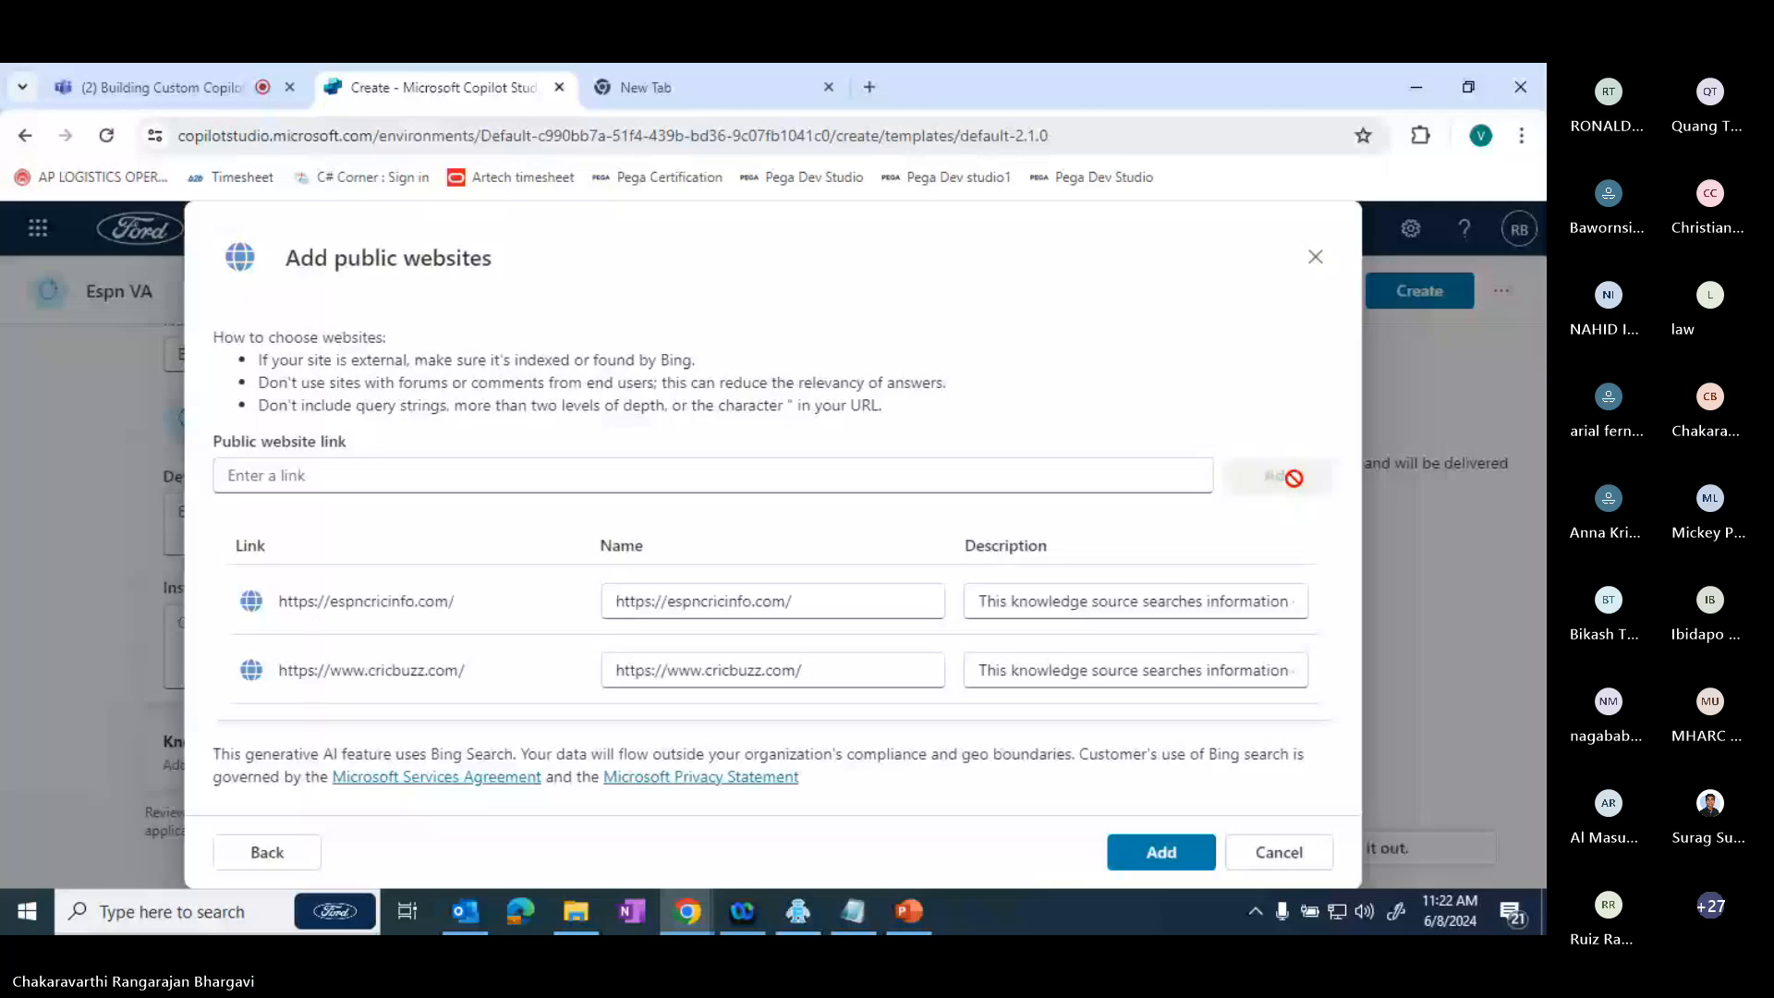
- Search Google for cricinfo in the other browser tab and look through the results for further cricket websites
{"action": "left_click", "coordinate": [647, 88]}
{"action": "type", "text": "cri"}
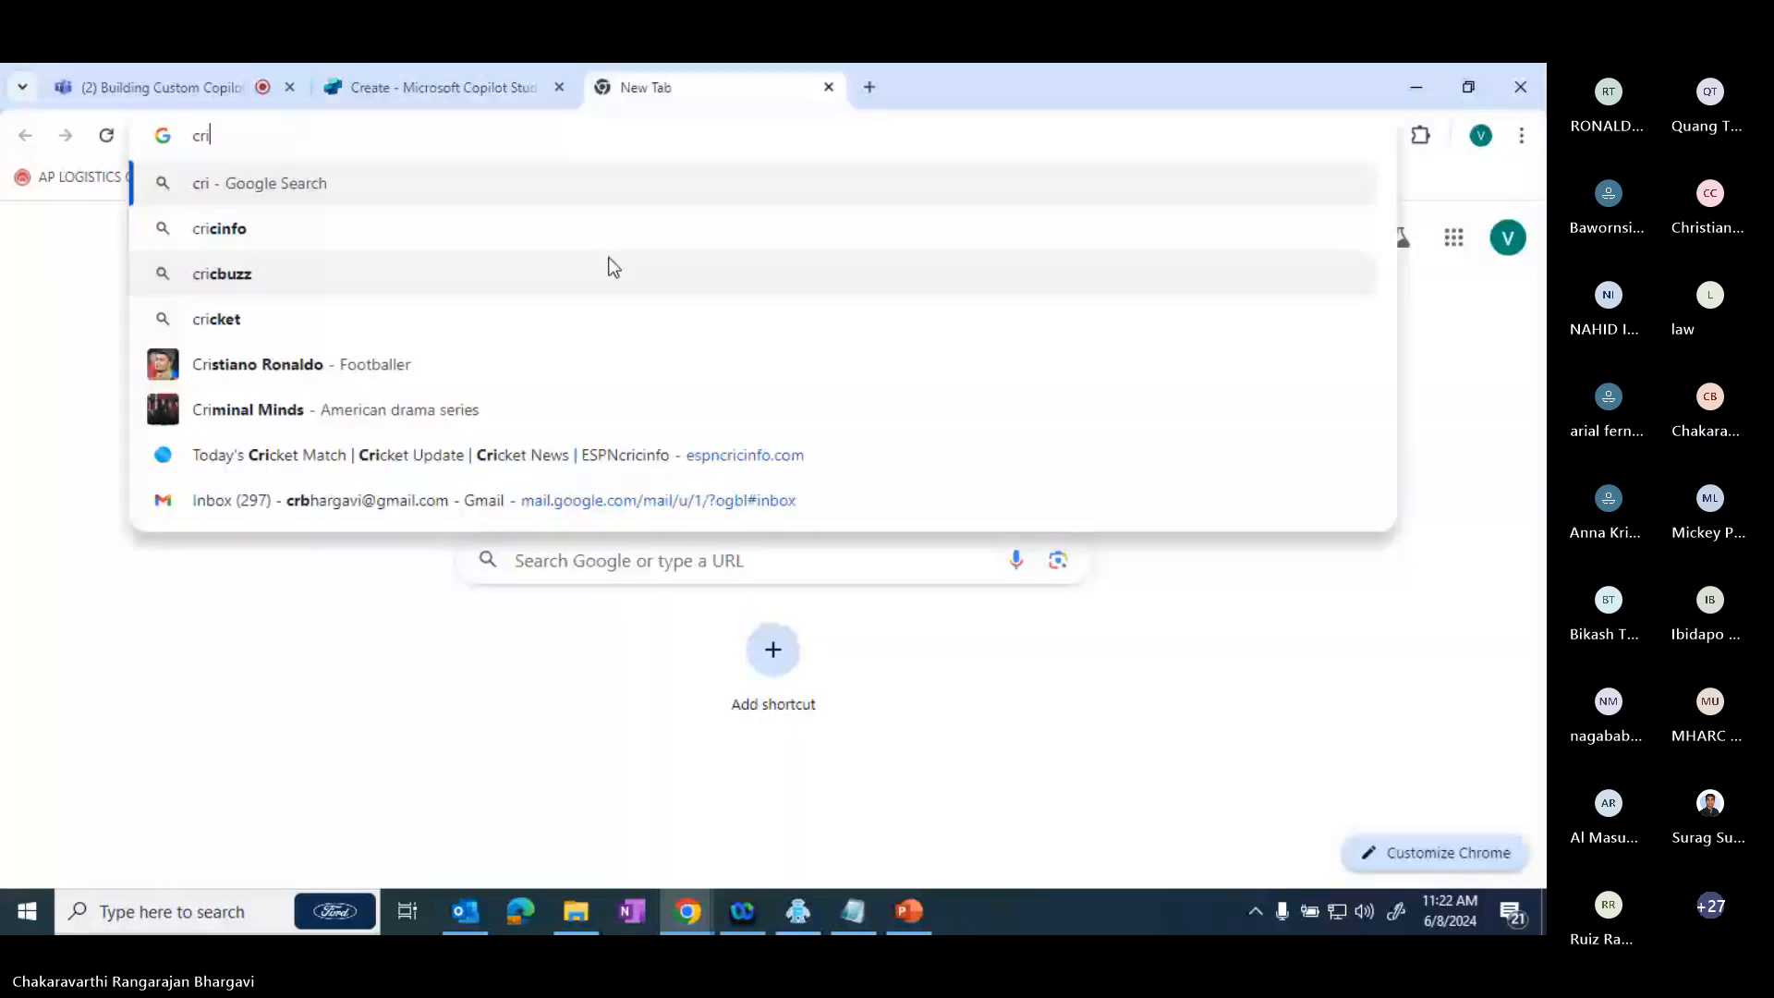
{"action": "type", "text": "x"}
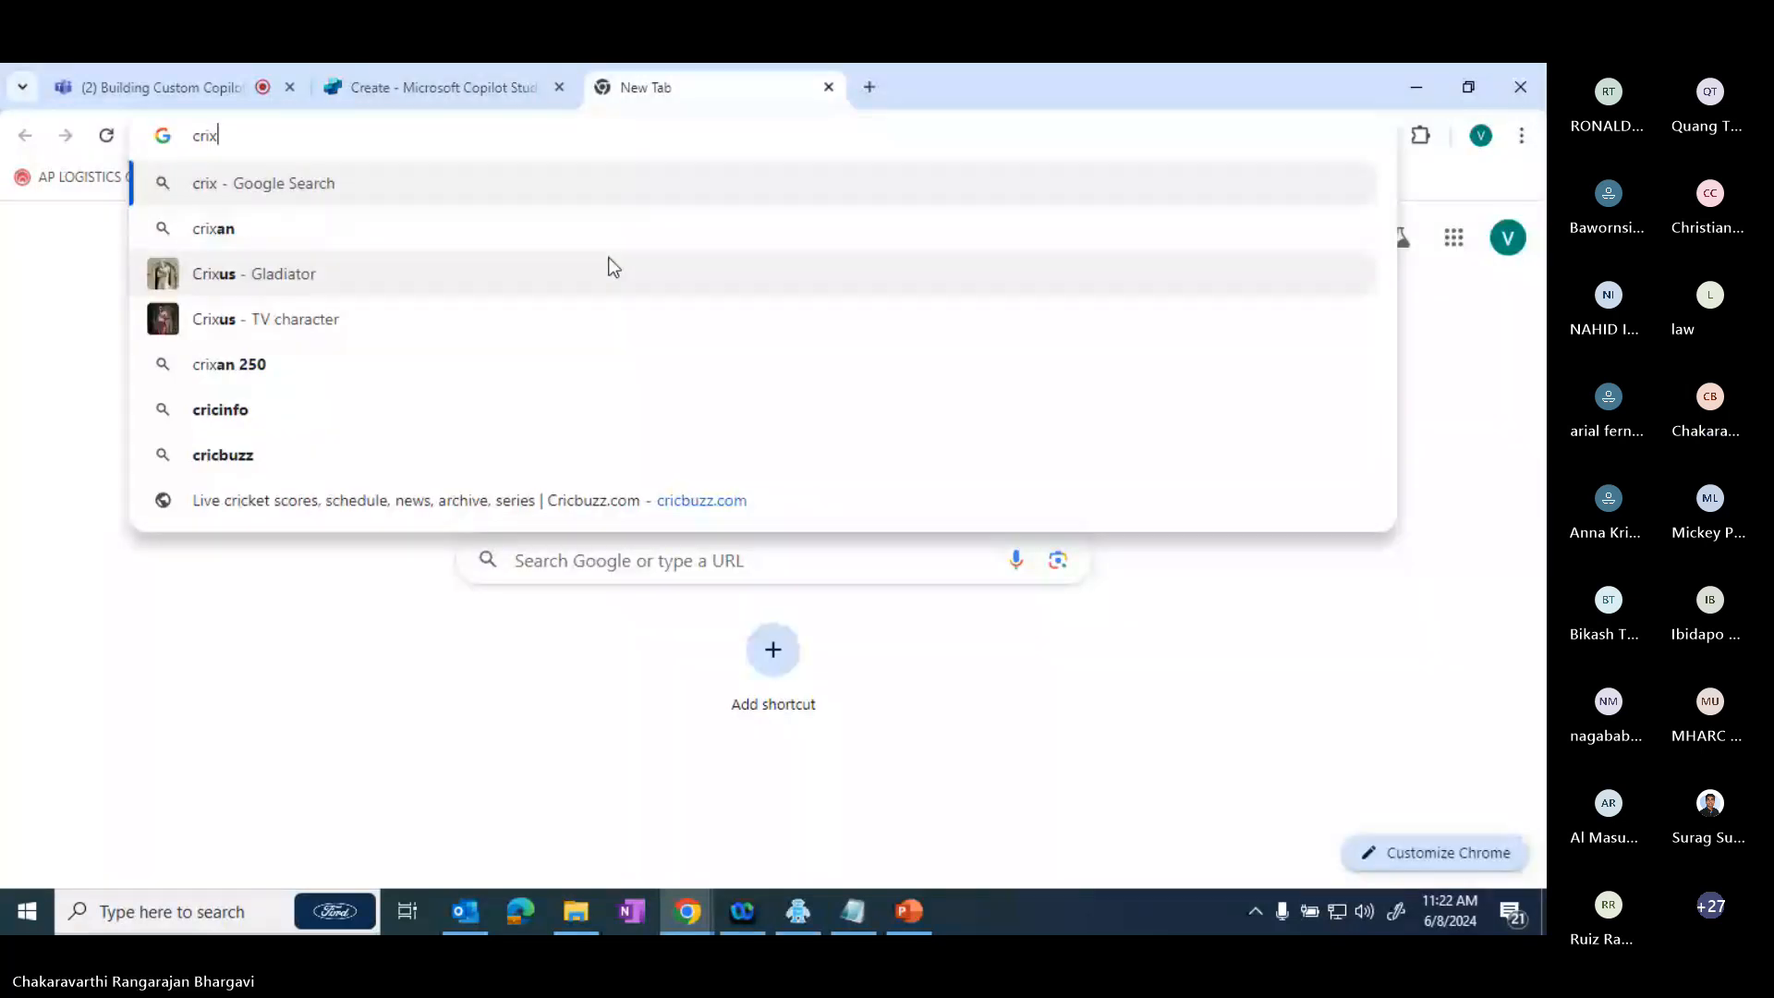
{"action": "key", "text": "BackSpace"}
{"action": "type", "text": "c"}
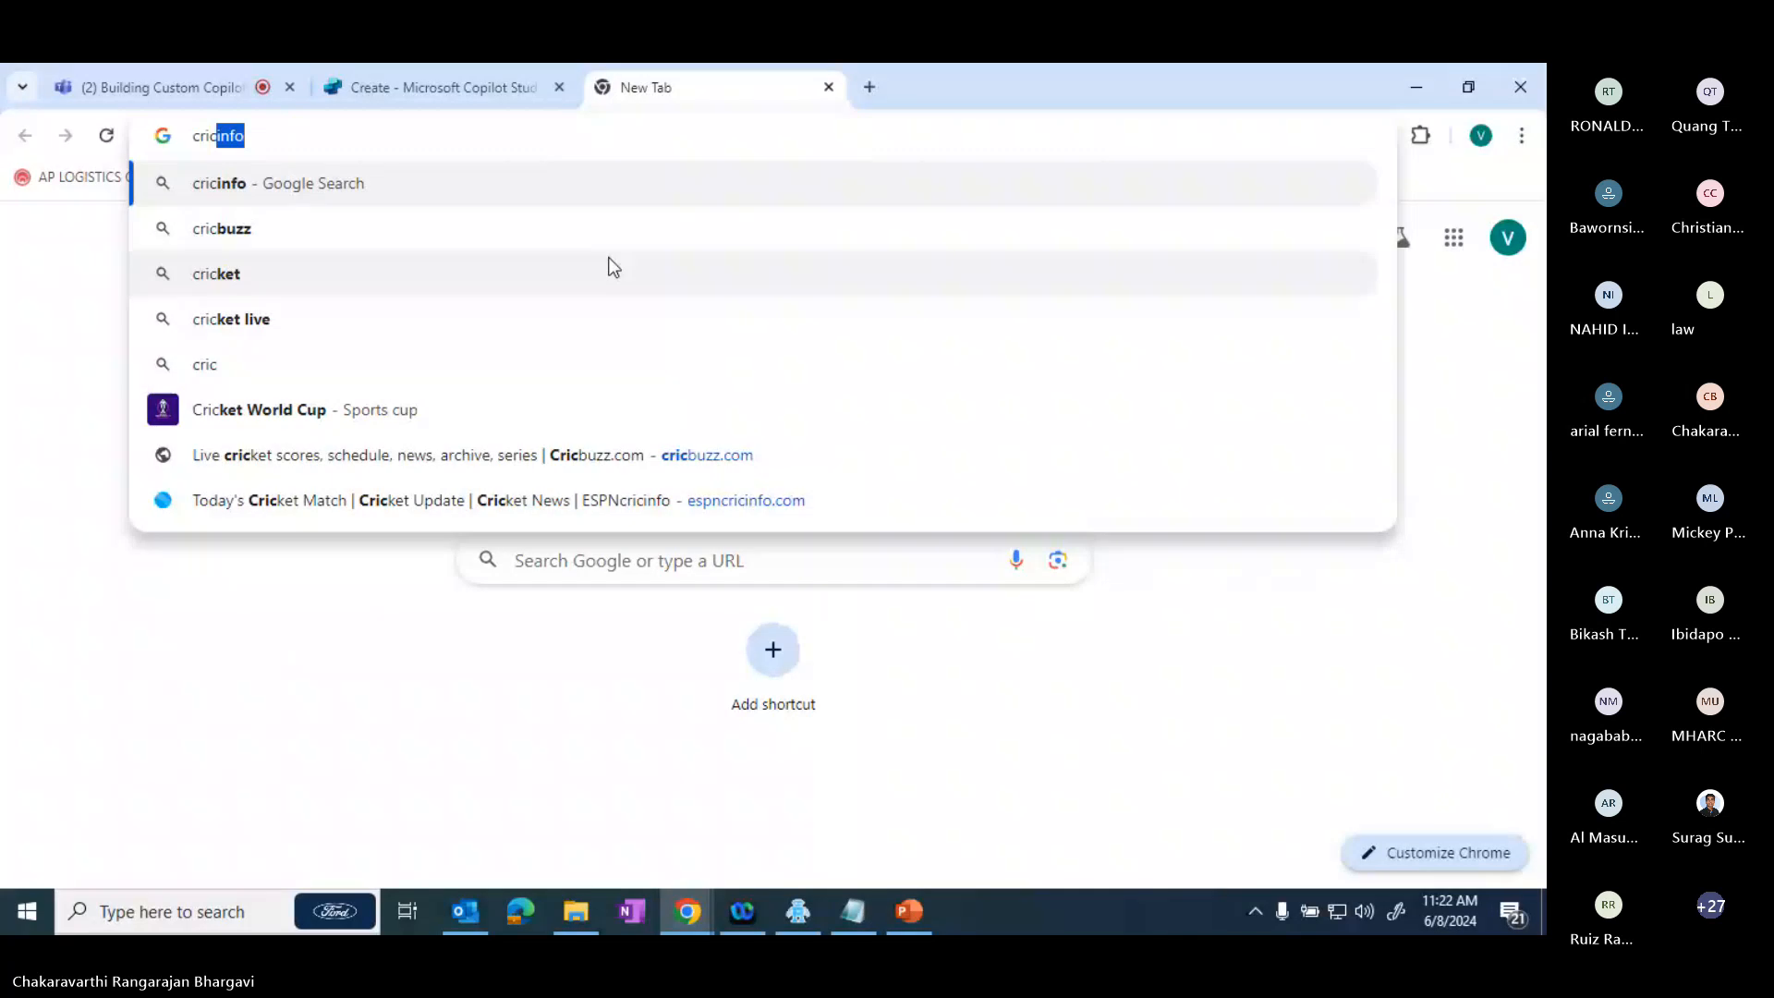
{"action": "type", "text": "info"}
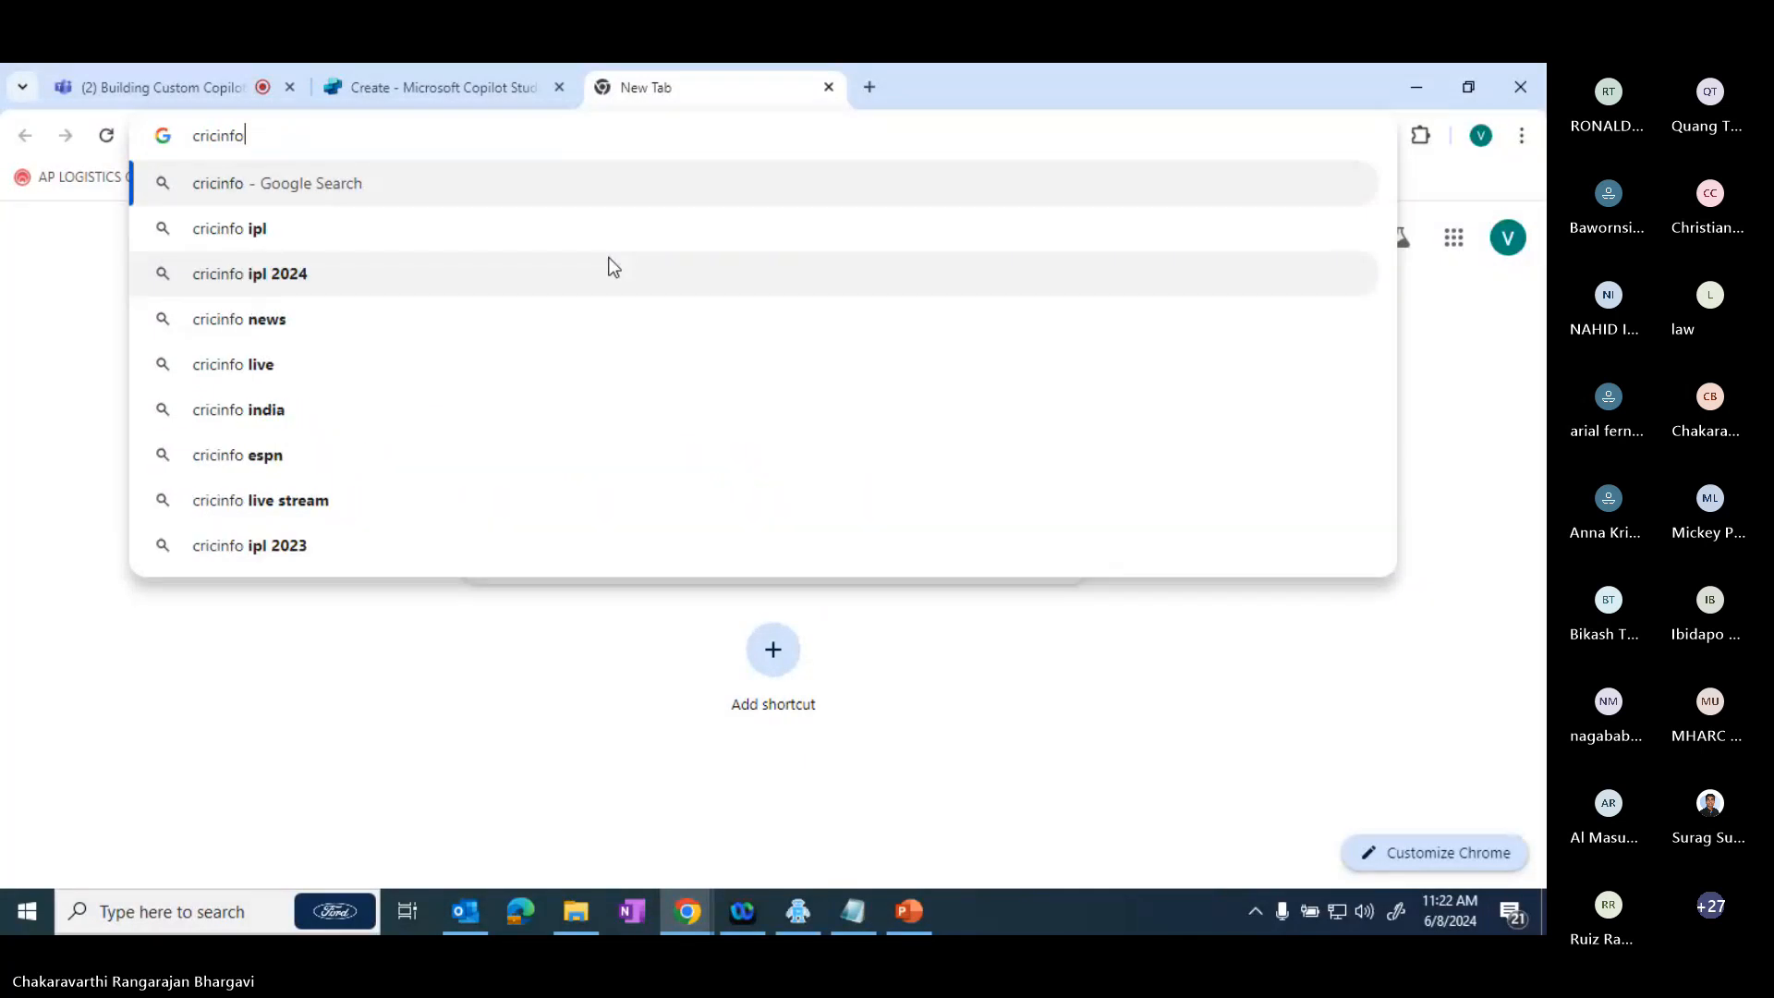
{"action": "key", "text": "Return"}
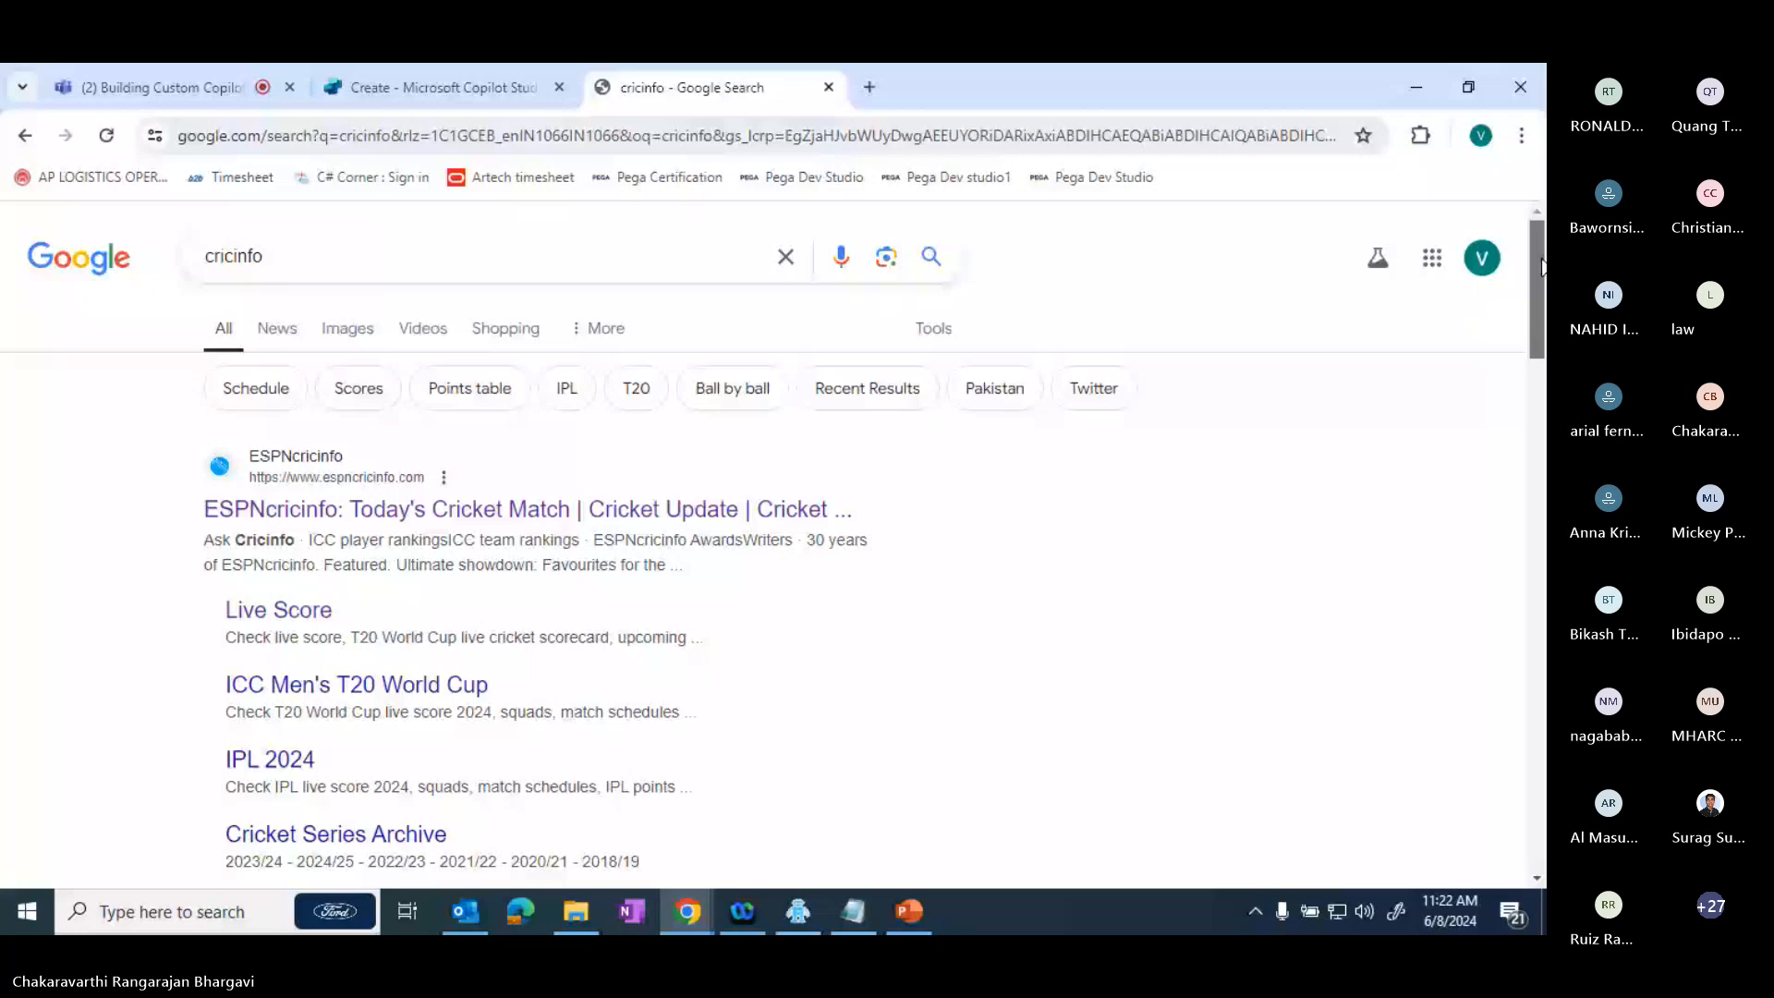
{"action": "left_click_drag", "start_coordinate": [1541, 266], "coordinate": [1544, 481]}
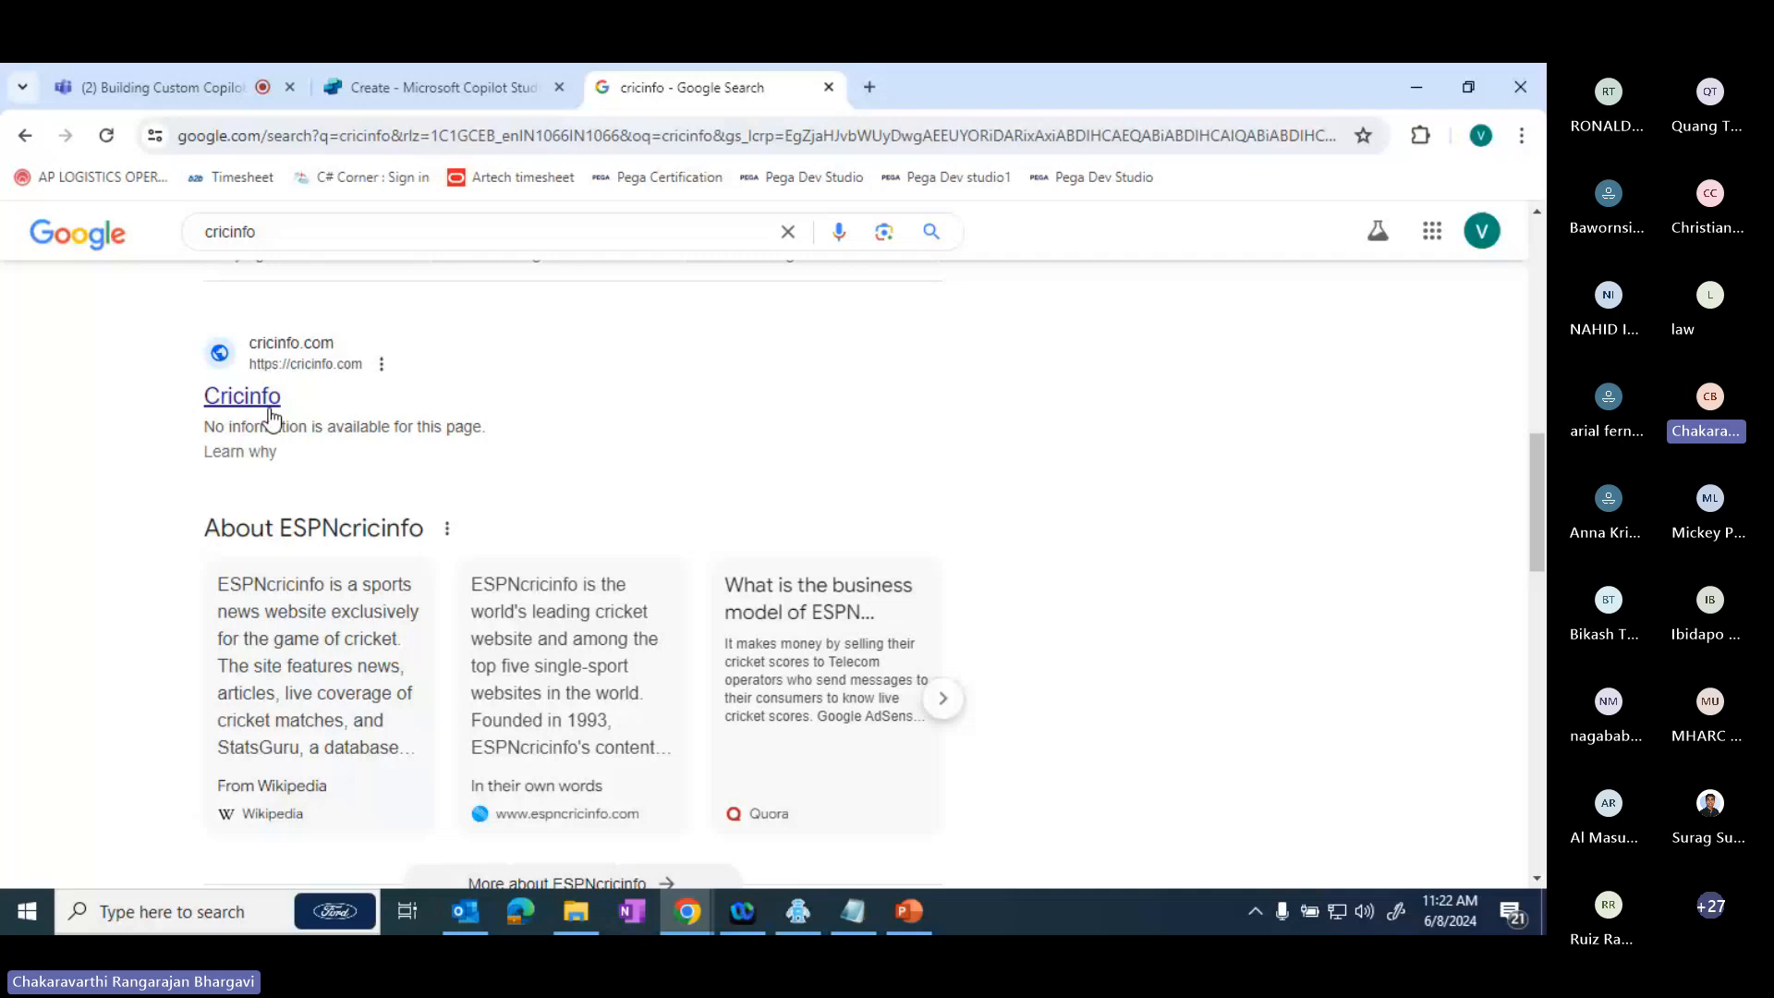
{"action": "left_click_drag", "start_coordinate": [1541, 499], "coordinate": [1546, 876]}
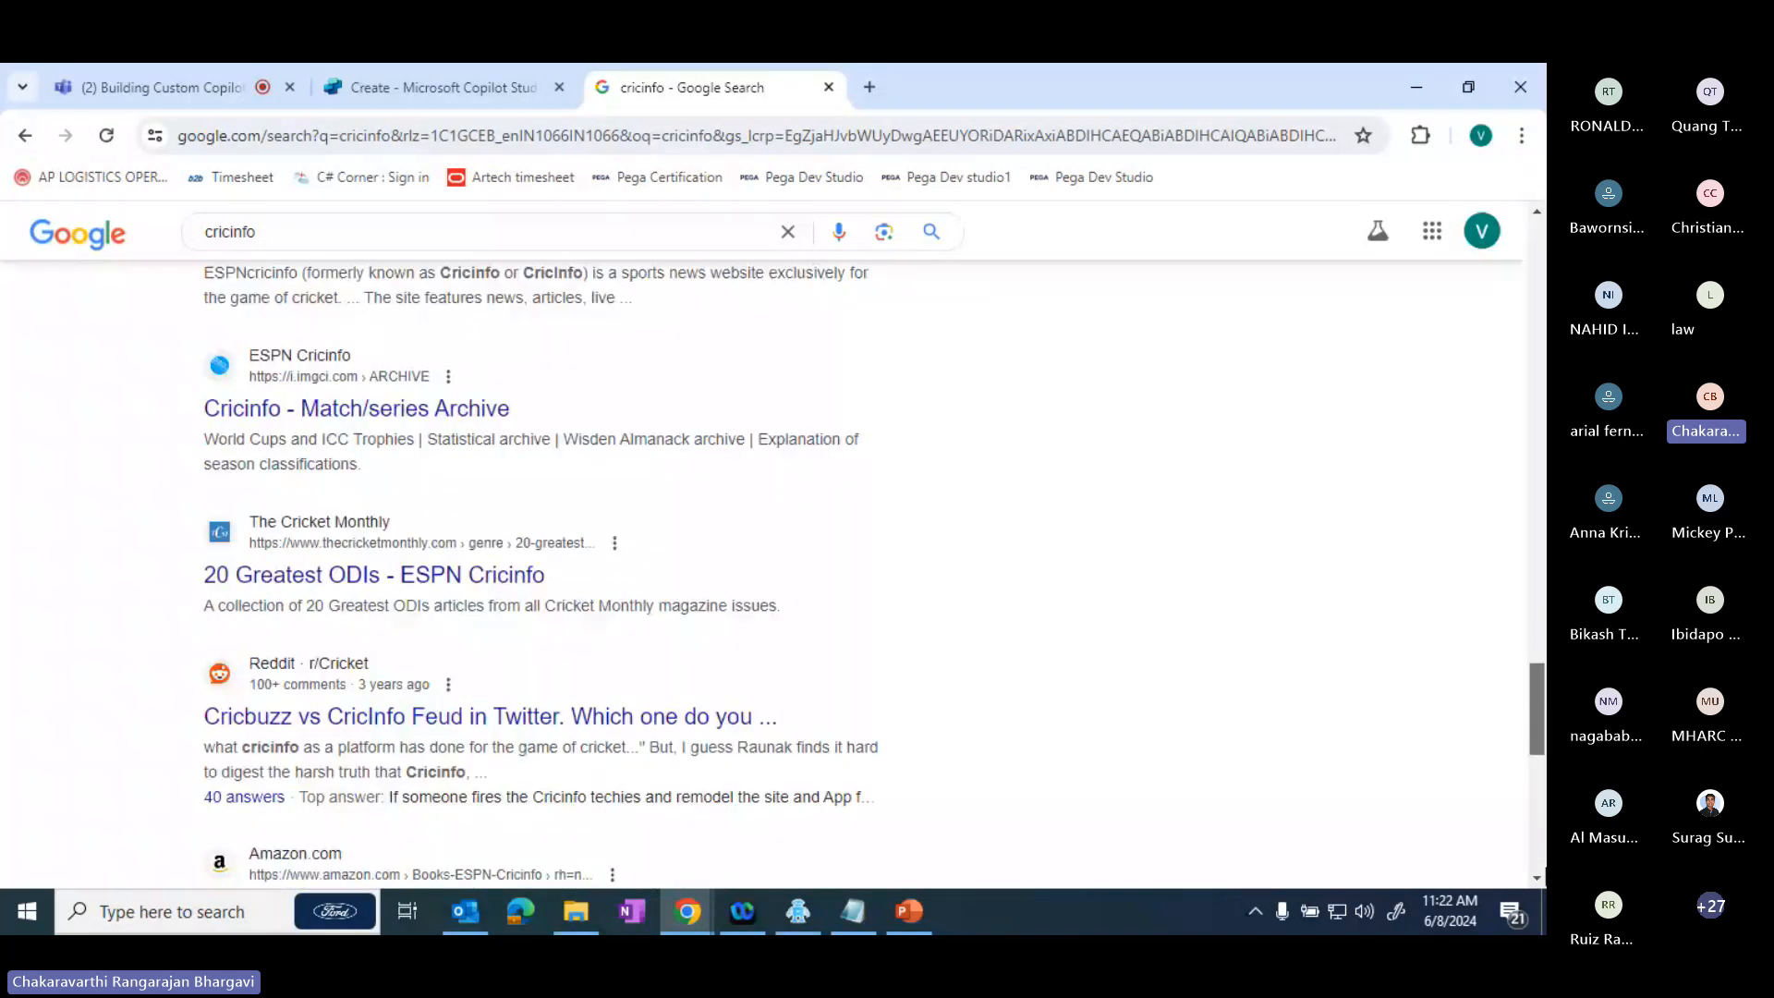
{"action": "left_click_drag", "start_coordinate": [1537, 710], "coordinate": [1538, 264]}
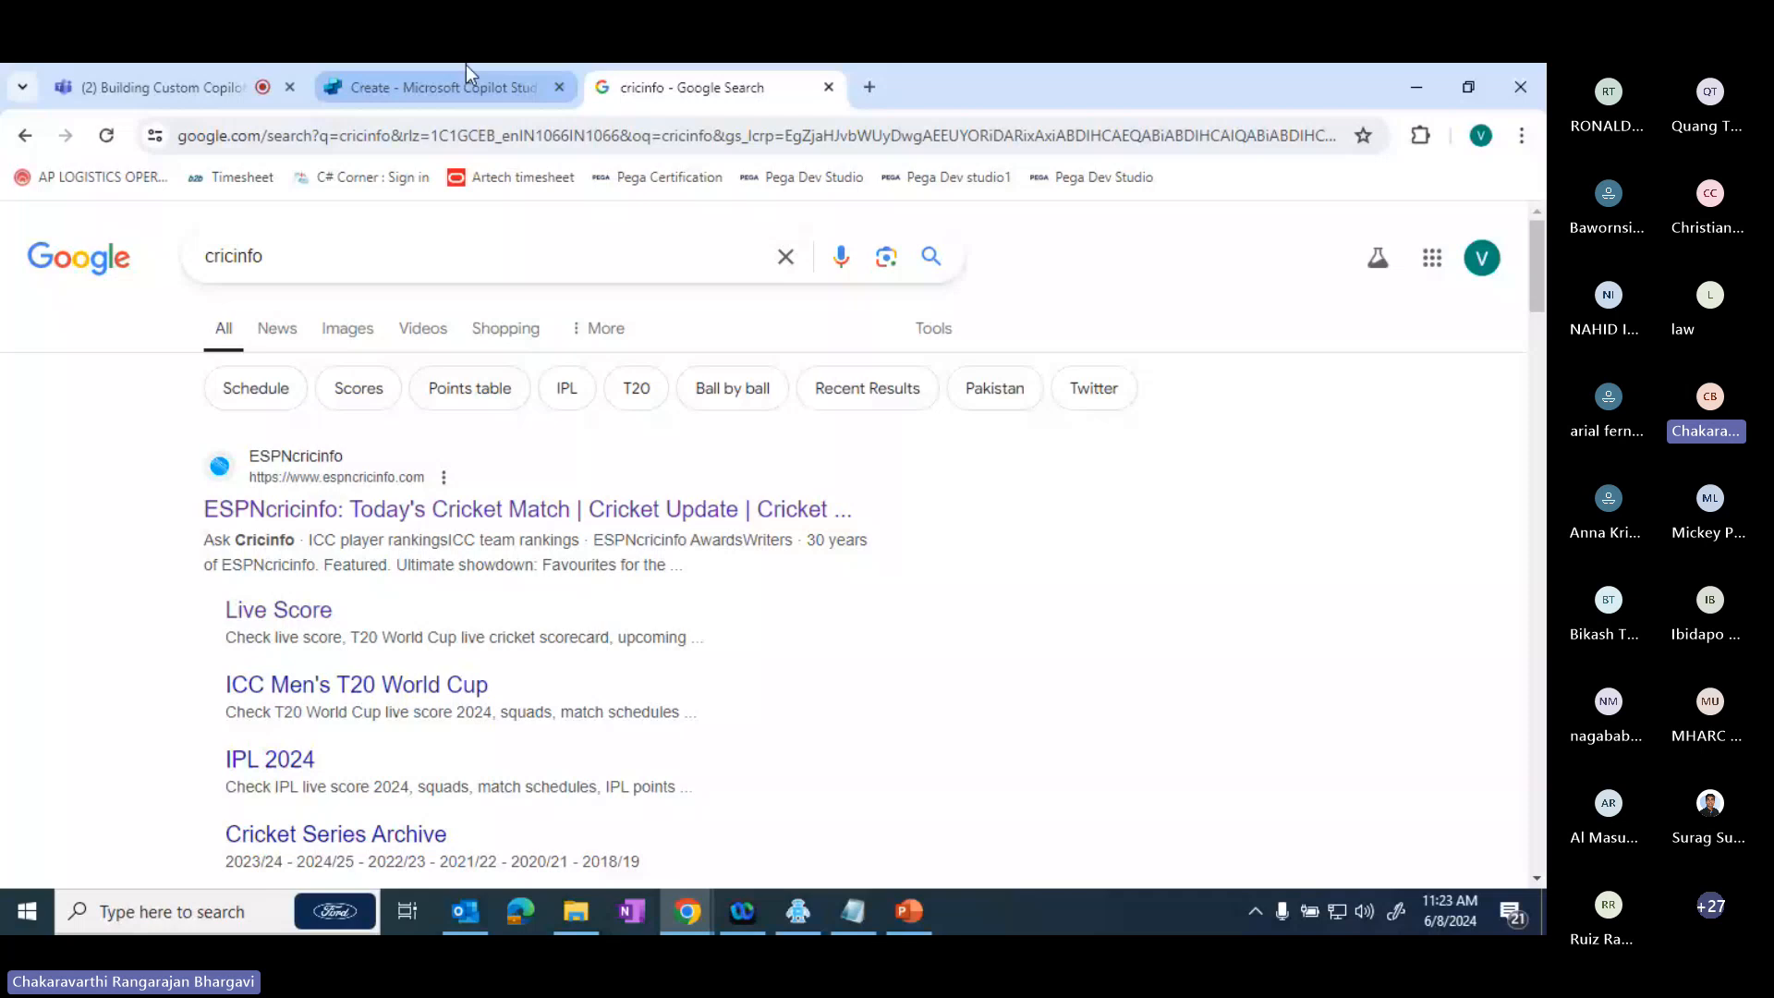
- Back in Copilot Studio, add both listed websites to the copilot's knowledge and review the Knowledge section
{"action": "left_click", "coordinate": [465, 67]}
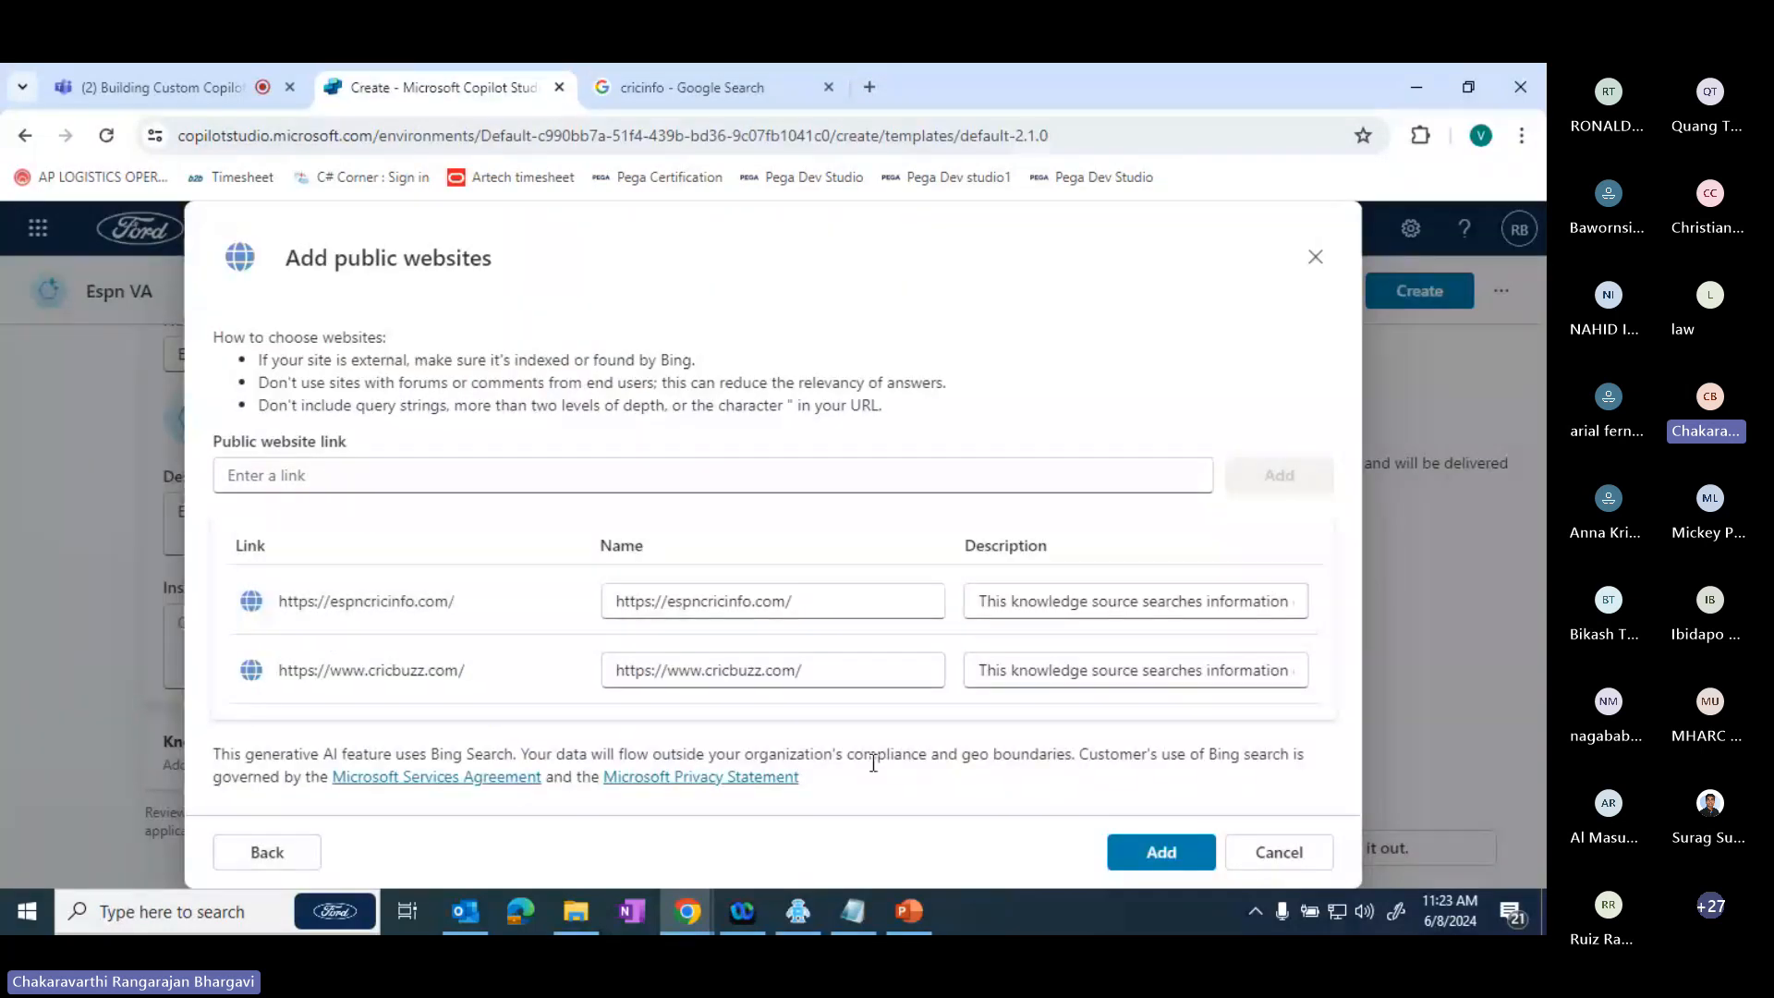
{"action": "left_click", "coordinate": [1161, 852]}
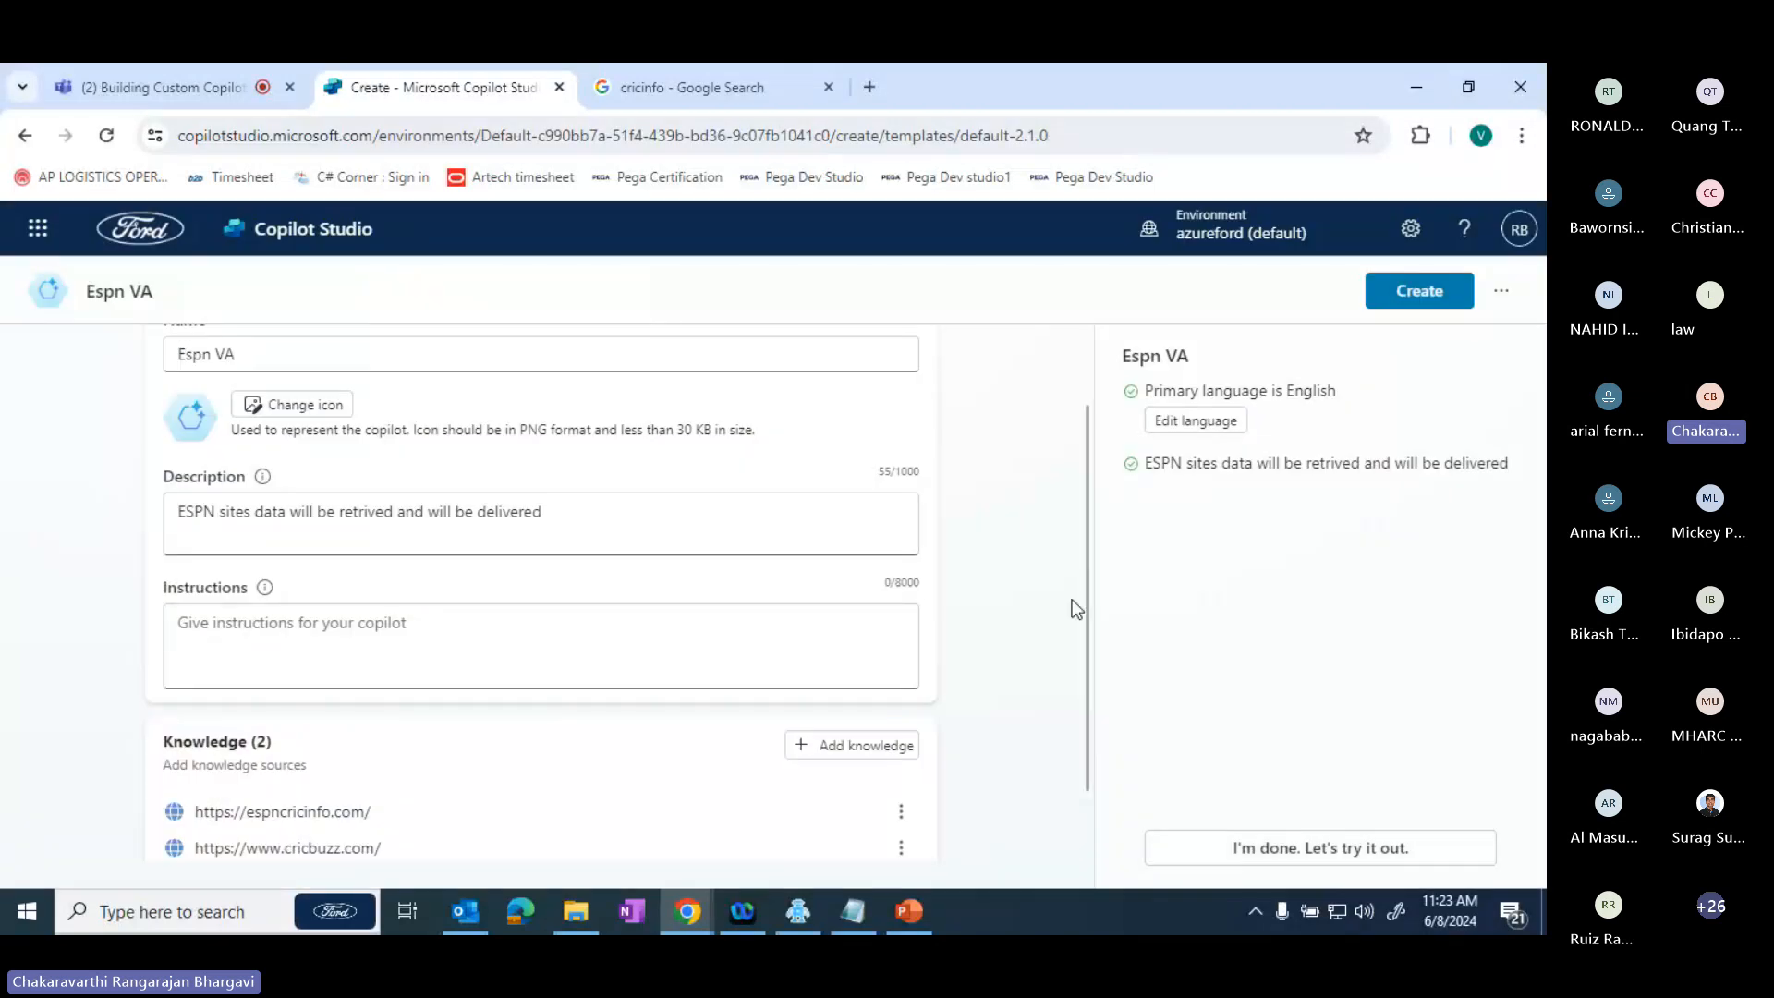
{"action": "scroll", "coordinate": [1085, 606], "scroll_direction": "down", "scroll_amount": 1}
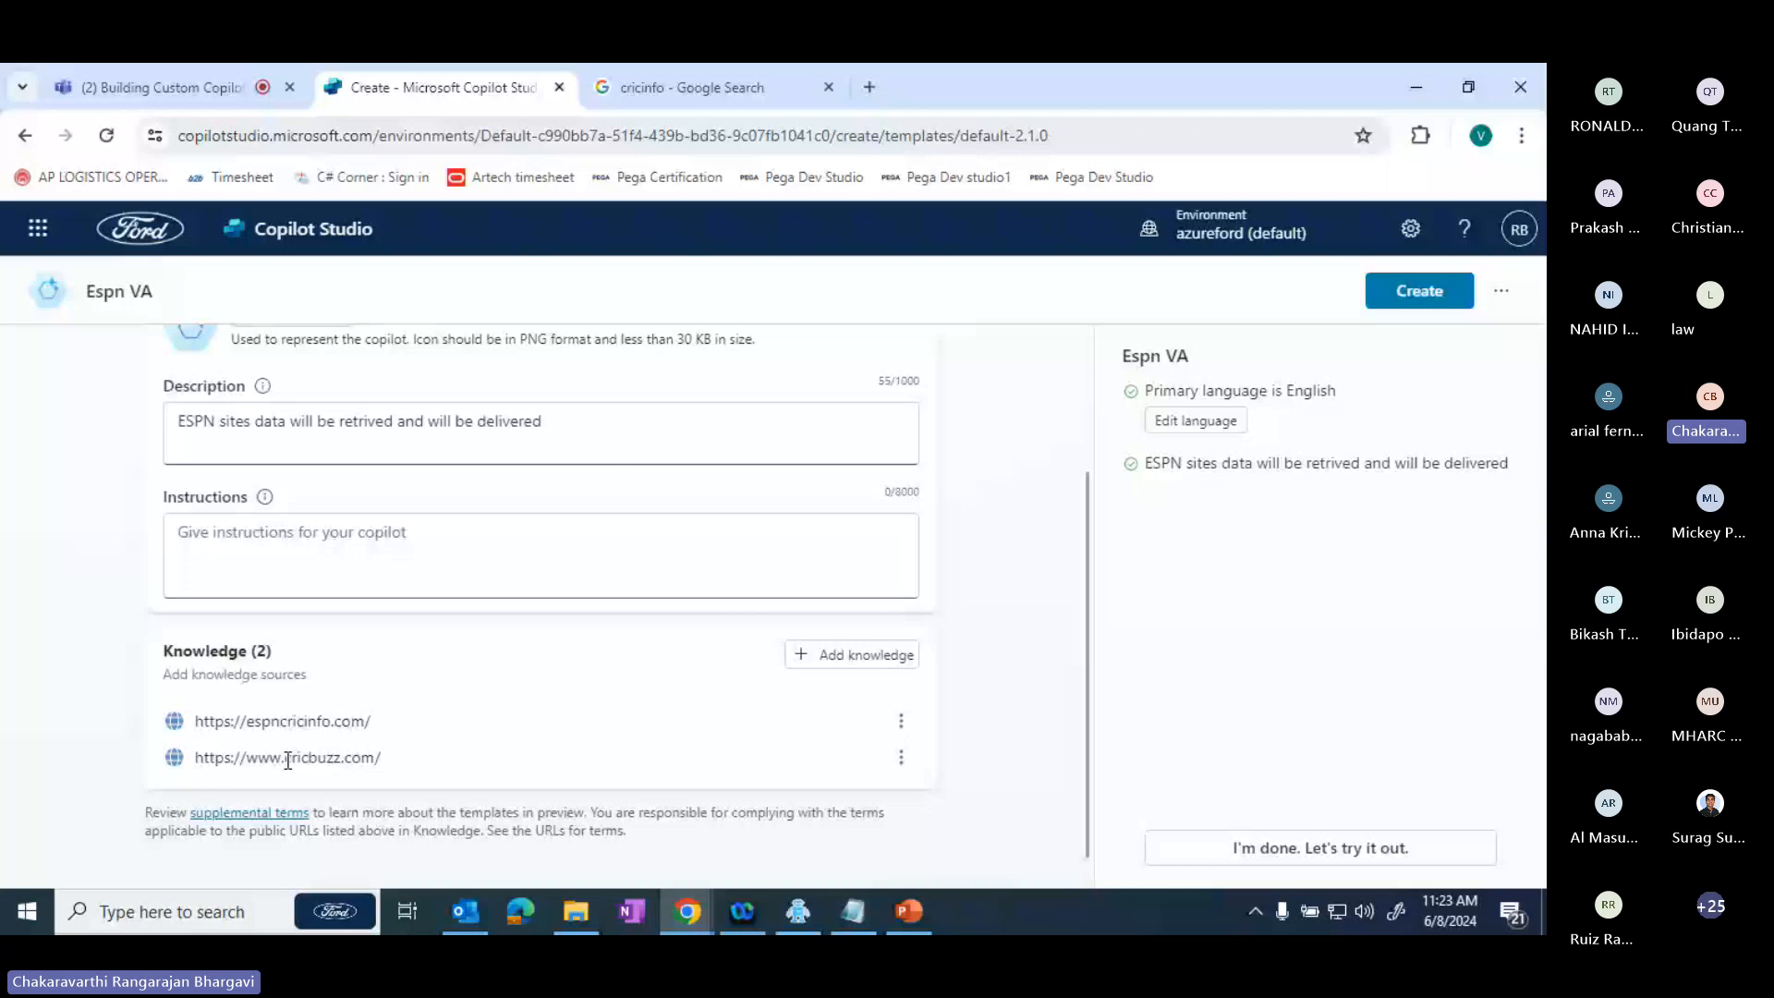
- Look through the available primary copilot languages and try to create the Espn VA copilot
{"action": "left_click", "coordinate": [900, 725]}
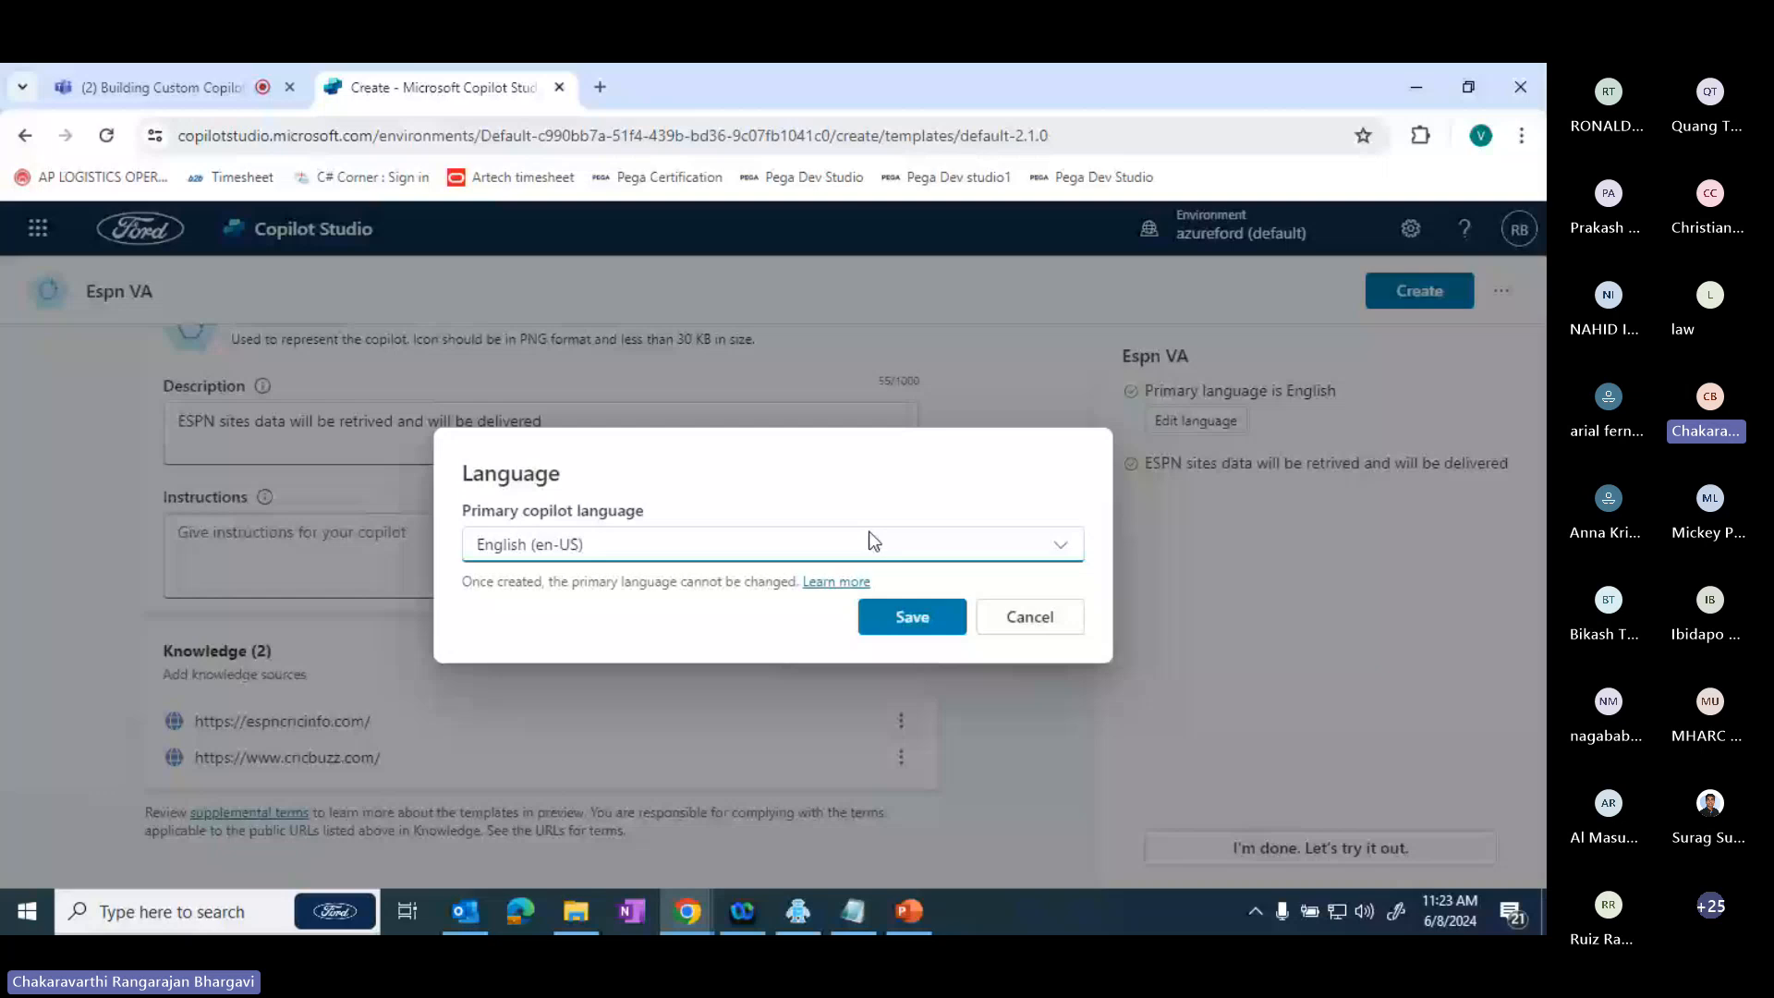
{"action": "left_click", "coordinate": [662, 547]}
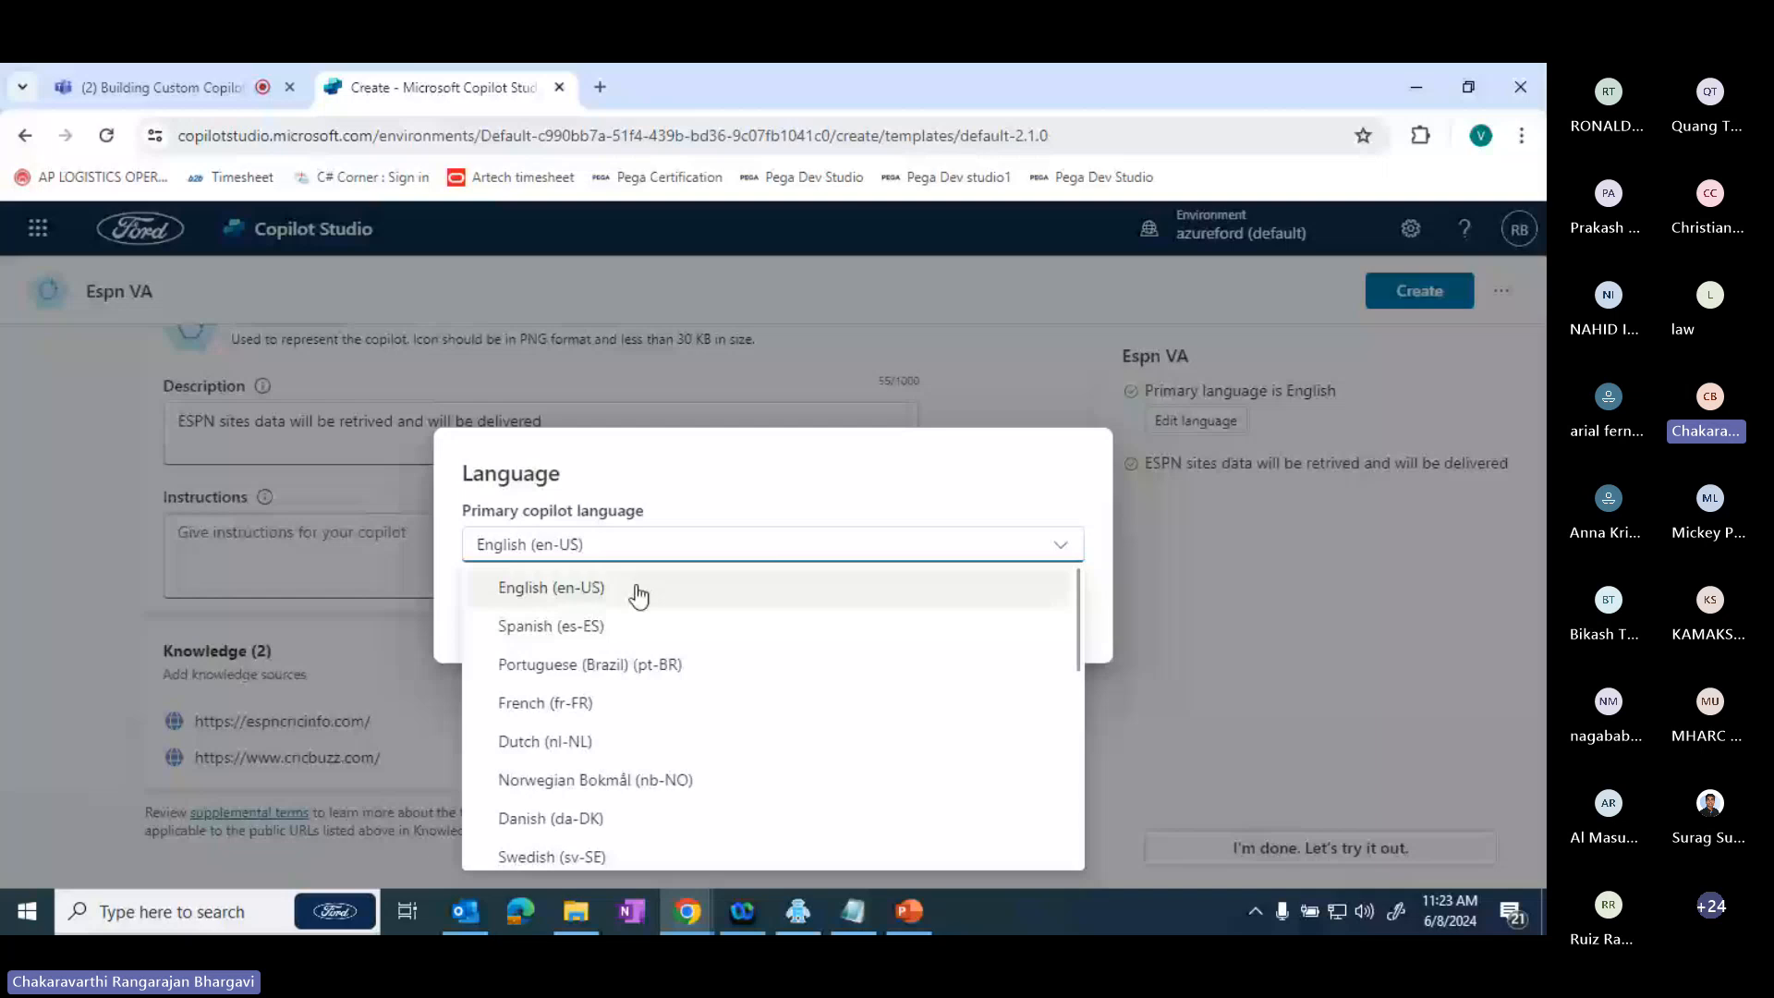
{"action": "left_click", "coordinate": [1401, 294]}
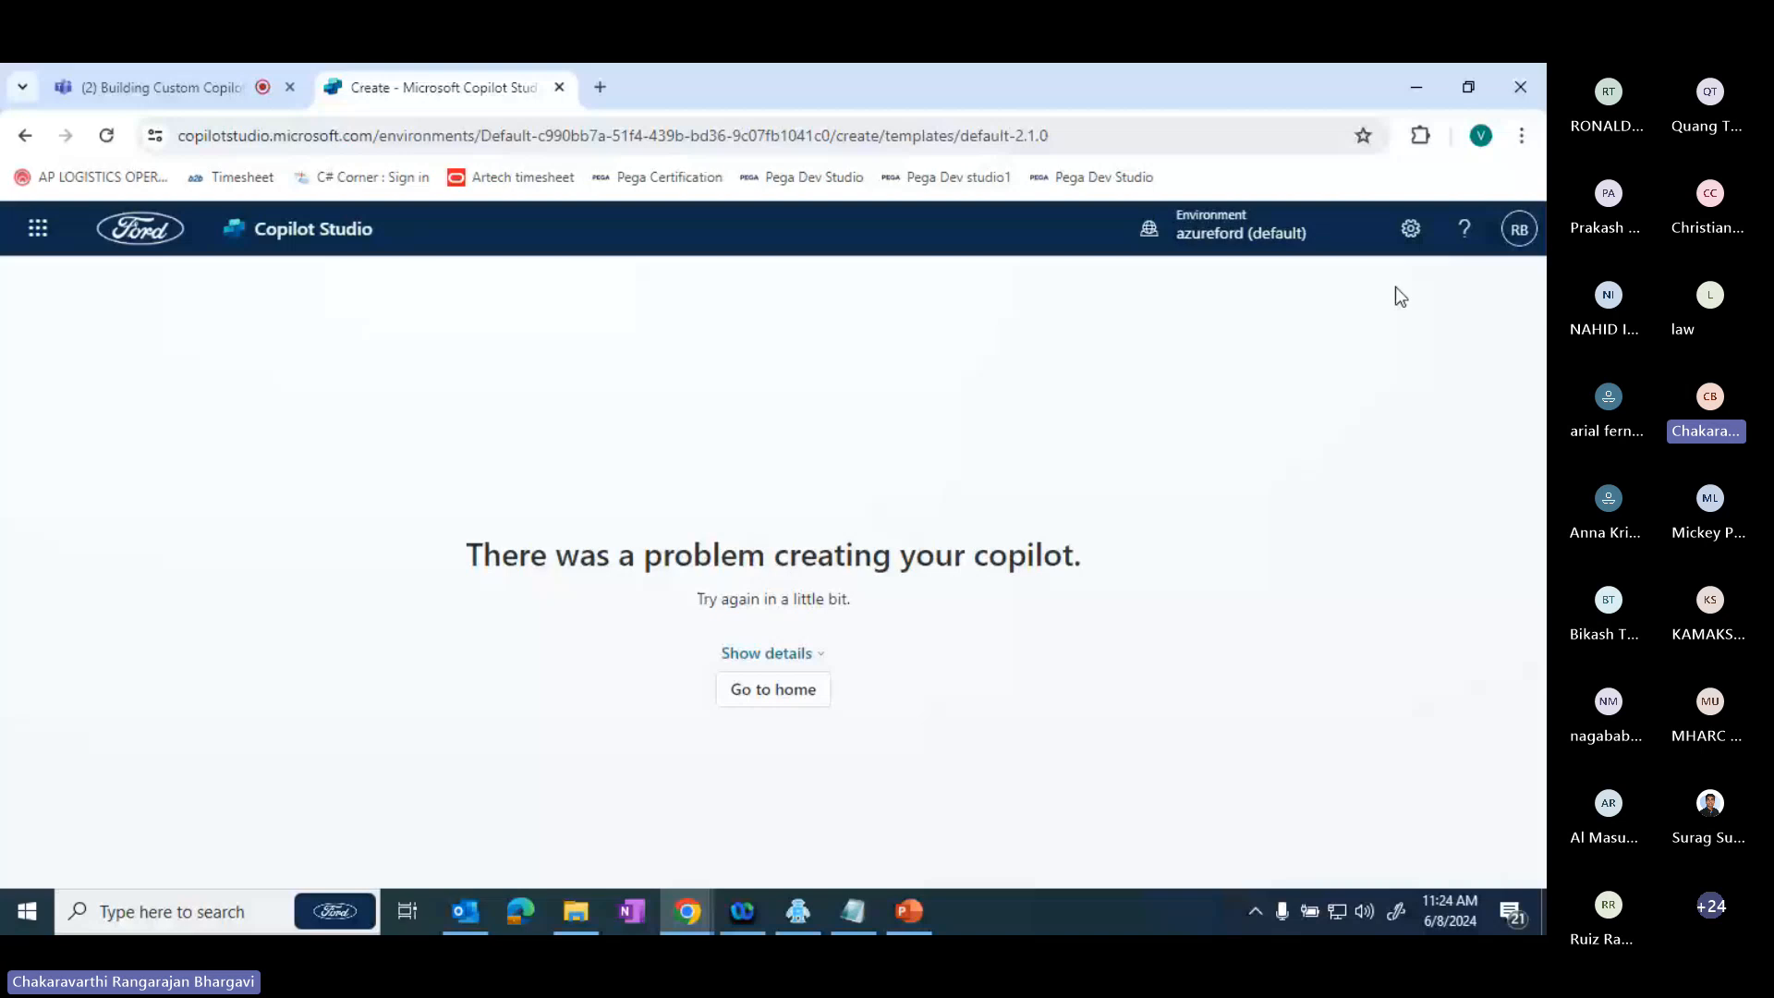
- Return to the Copilot Studio home page and try to start a new copilot
{"action": "left_click", "coordinate": [800, 693]}
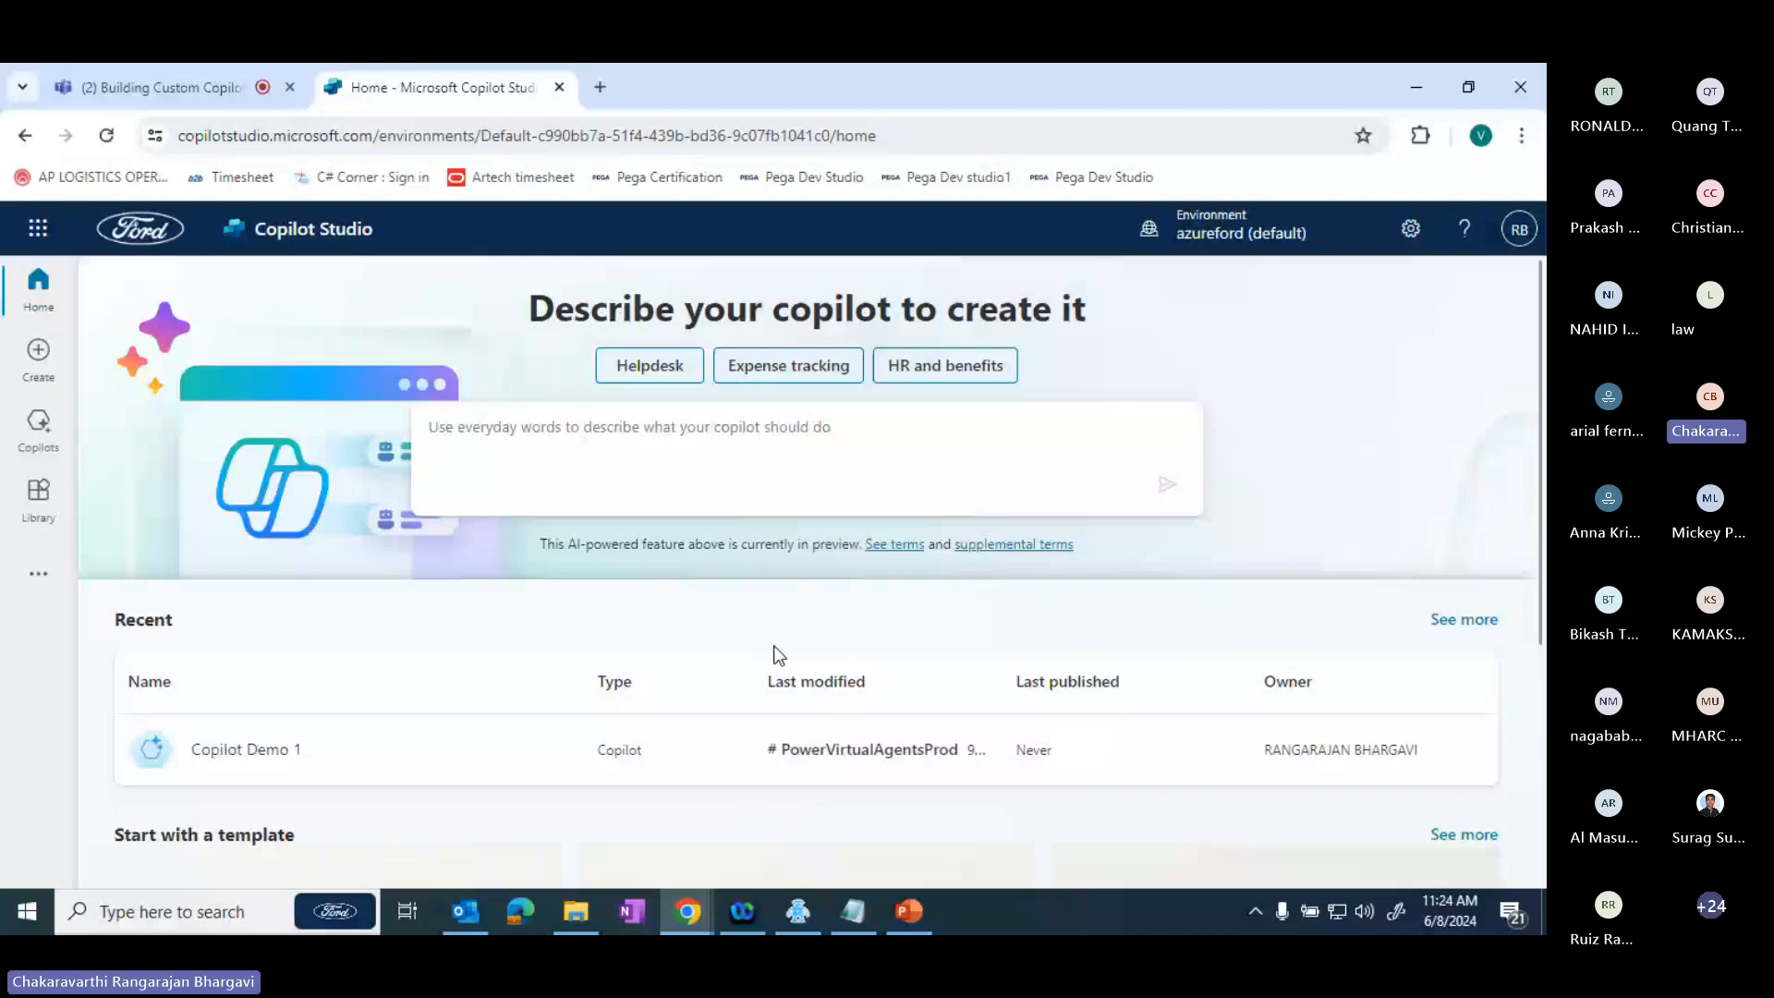
{"action": "left_click", "coordinate": [37, 356]}
{"action": "left_click", "coordinate": [480, 470]}
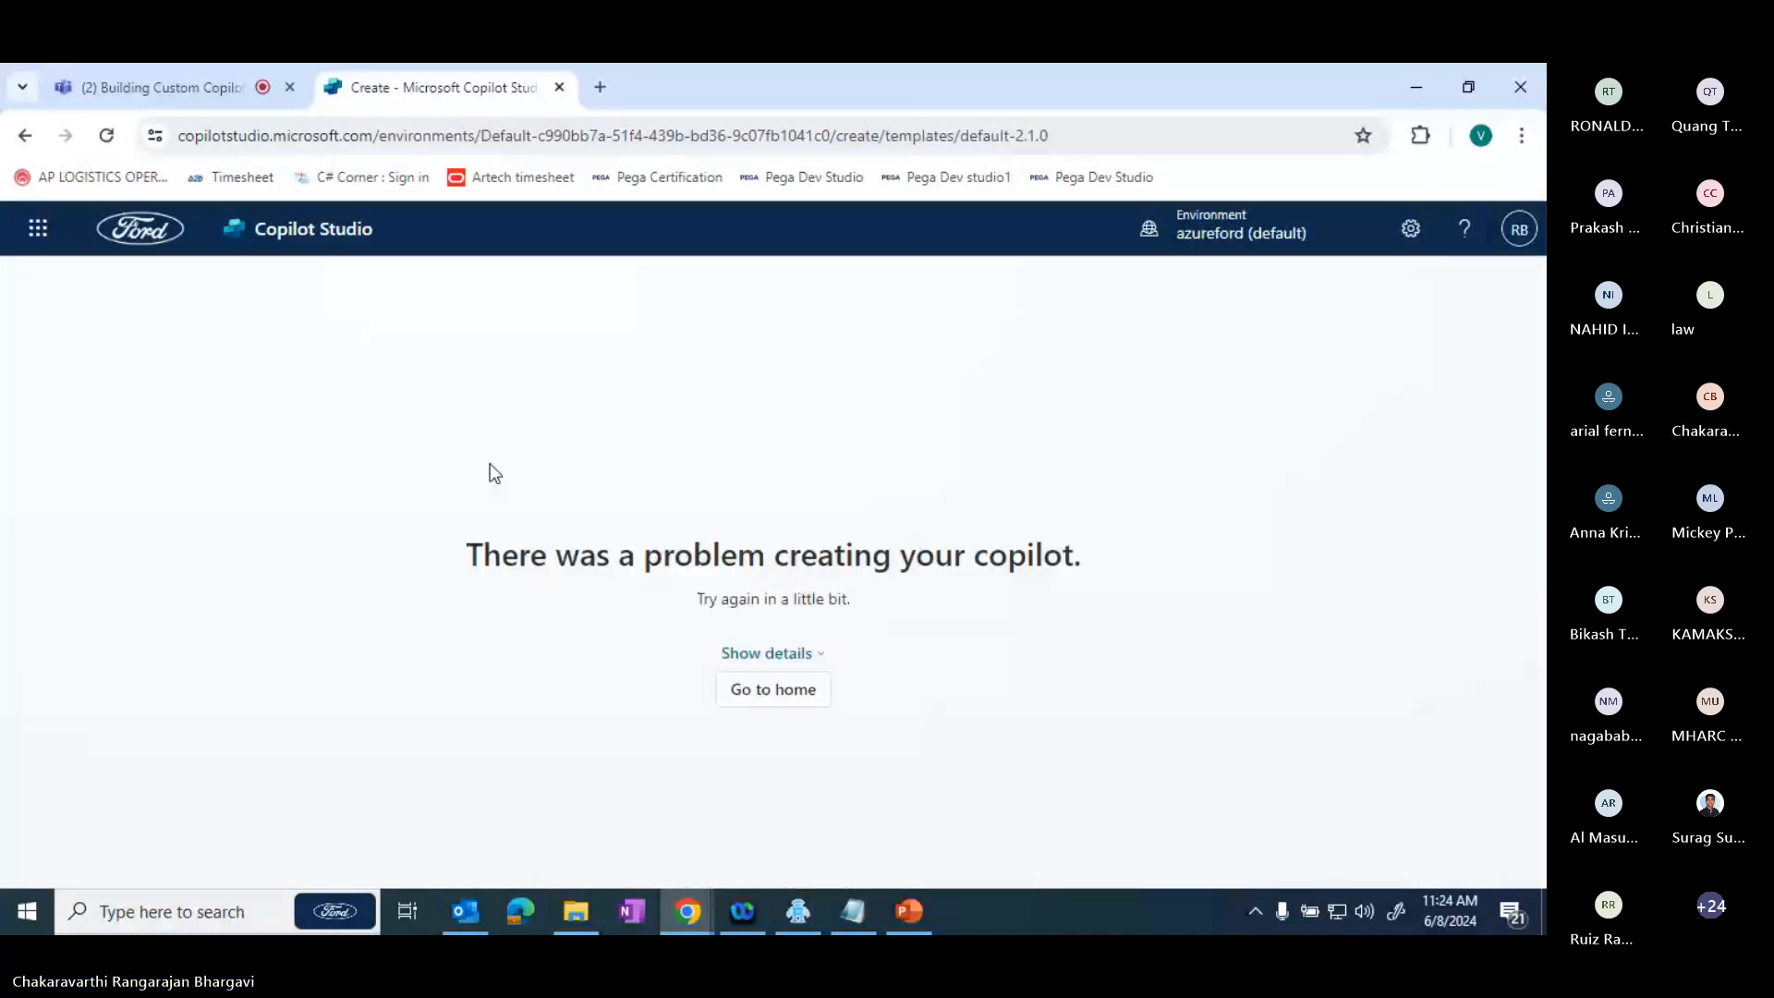
{"action": "left_click", "coordinate": [800, 693]}
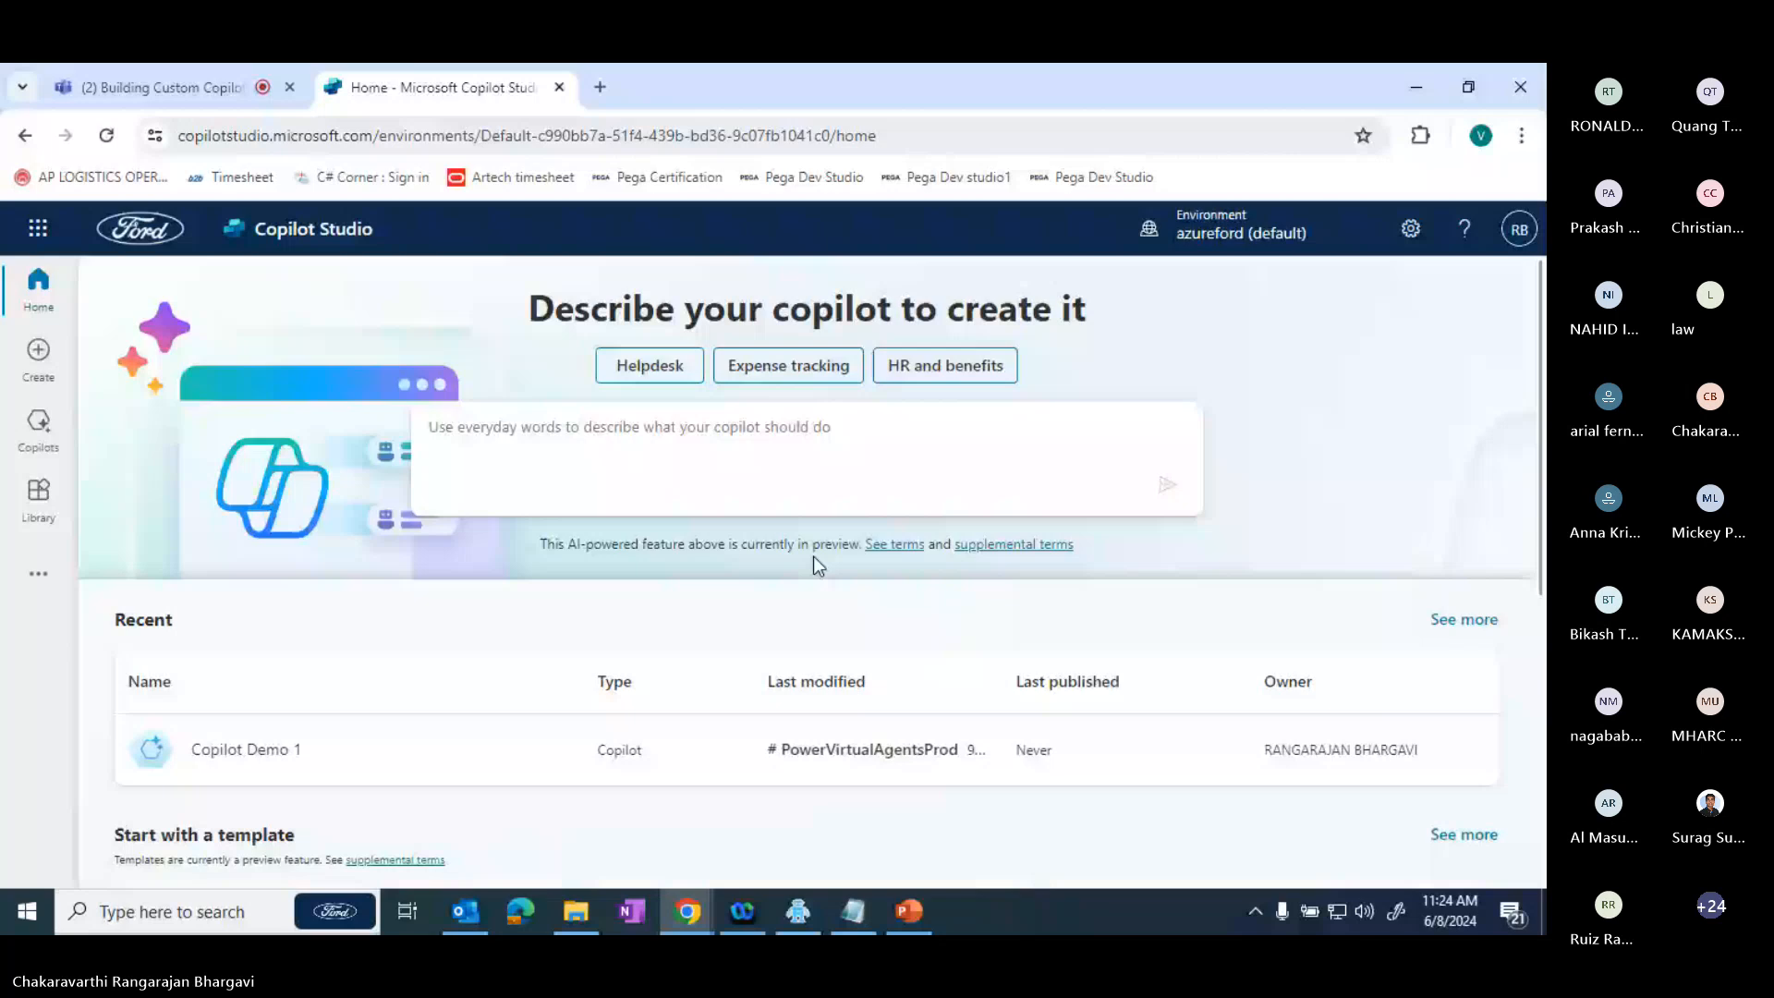
- Reload the Copilot Studio home page and start a new copilot
{"action": "left_click", "coordinate": [107, 137]}
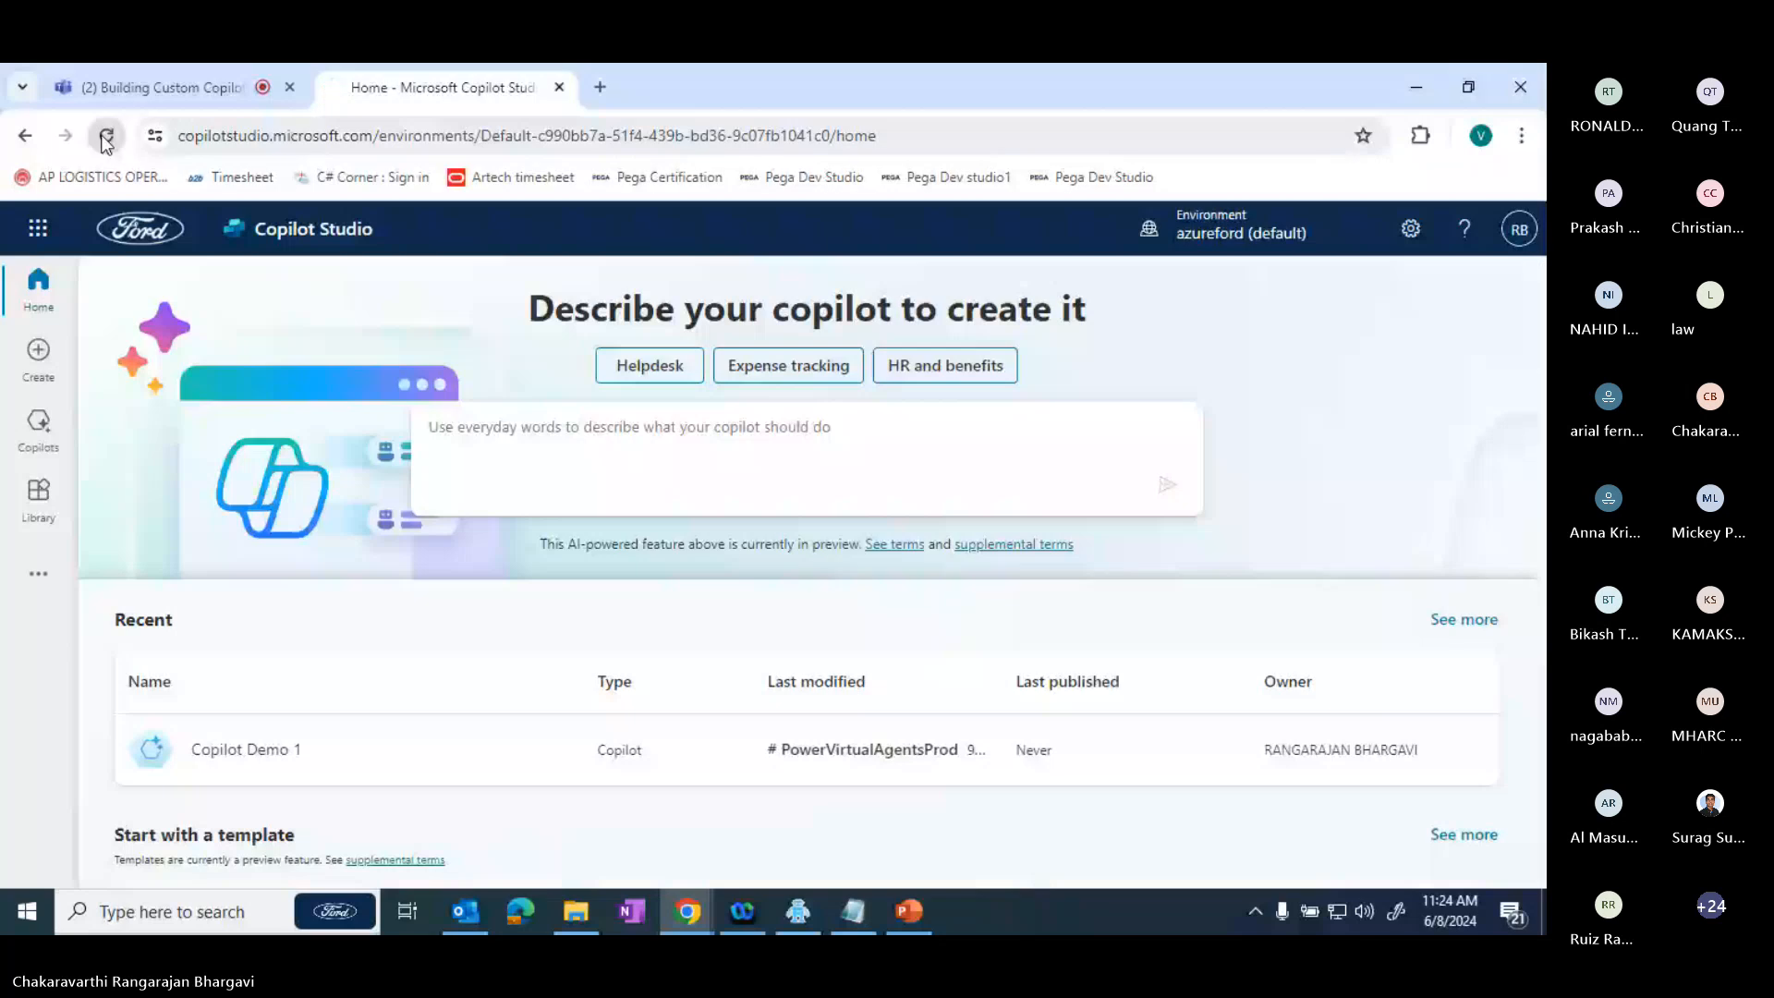
{"action": "left_click", "coordinate": [106, 137]}
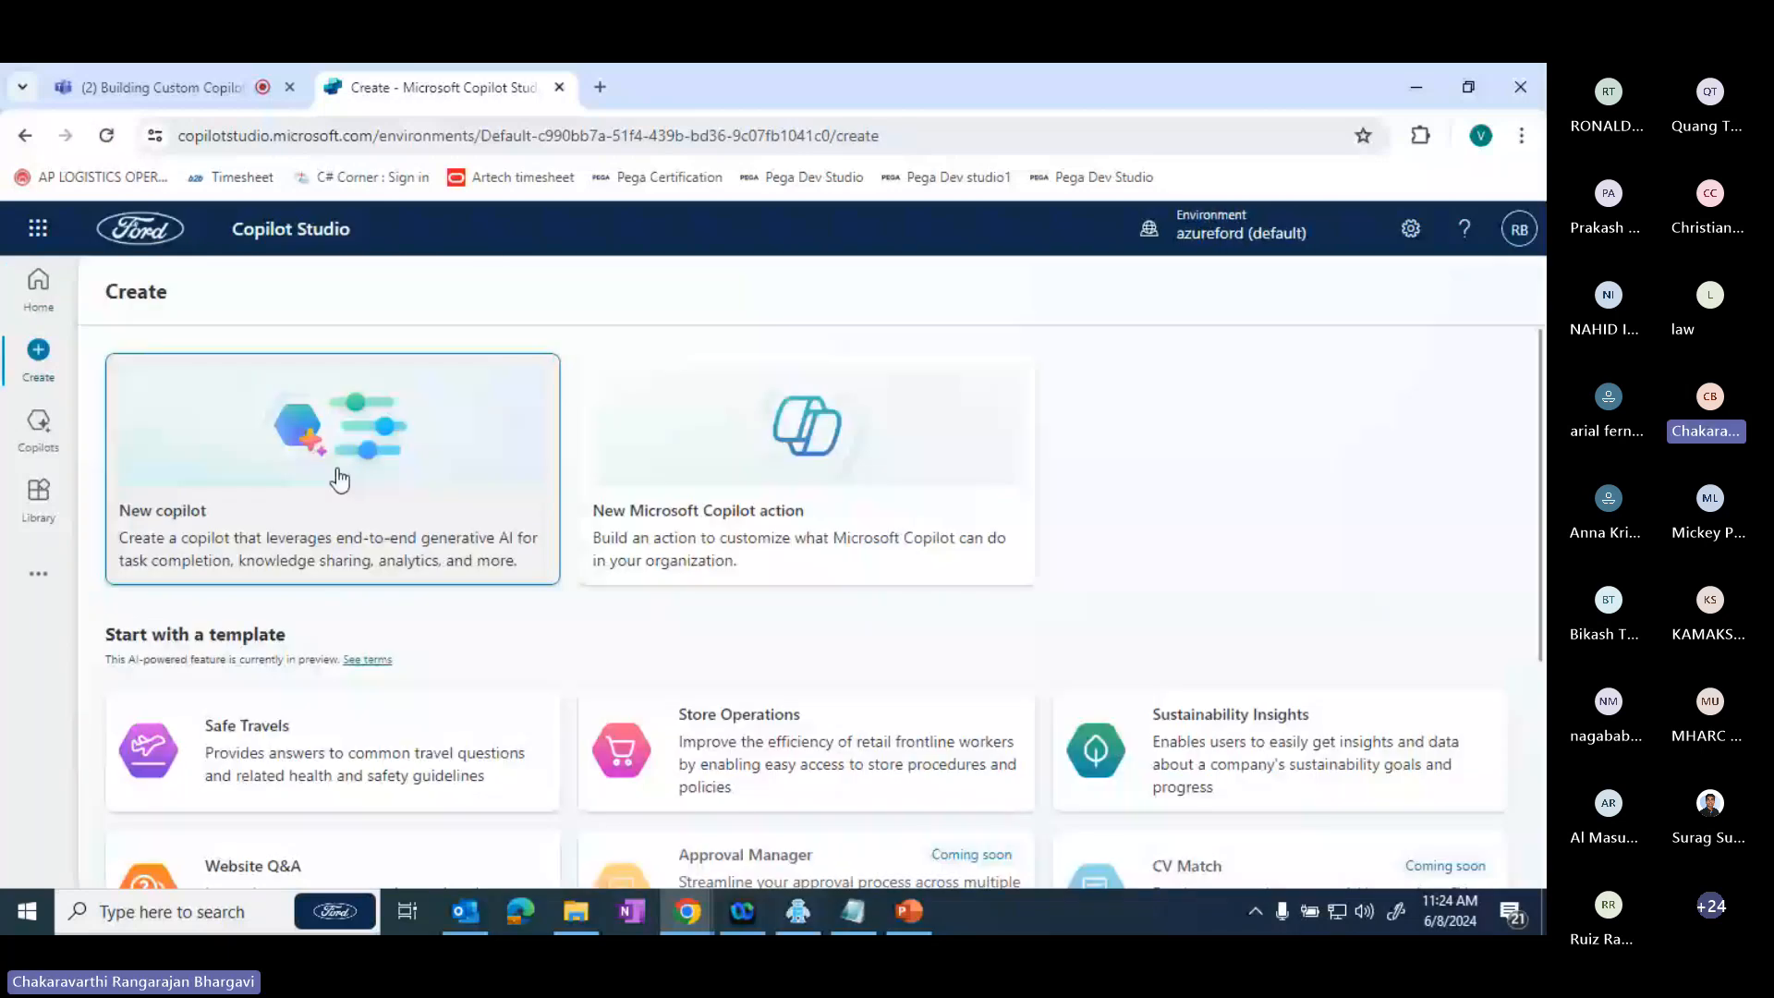
{"action": "left_click", "coordinate": [340, 480]}
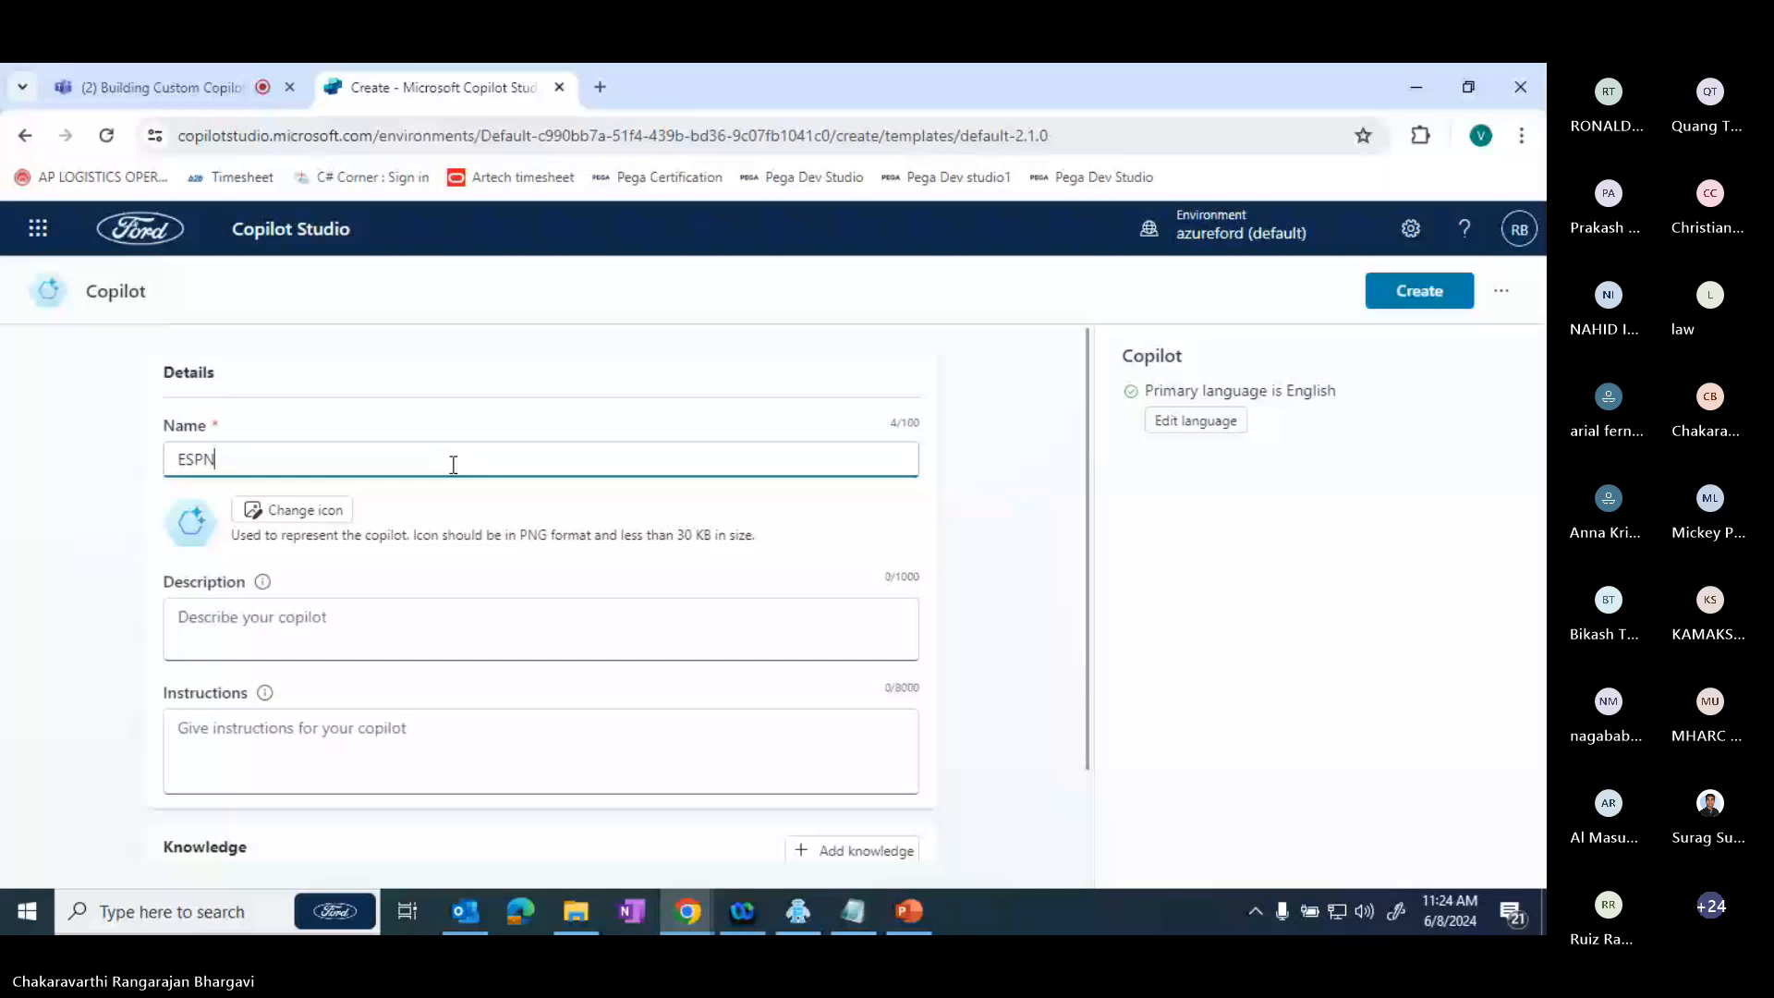
- Name the new copilot "Cricket Copilot"
{"action": "key", "text": "BackSpace"}
{"action": "key", "text": "BackSpace"}
{"action": "key", "text": "BackSpace"}
{"action": "key", "text": "BackSpace"}
{"action": "type", "text": "Cricket "}
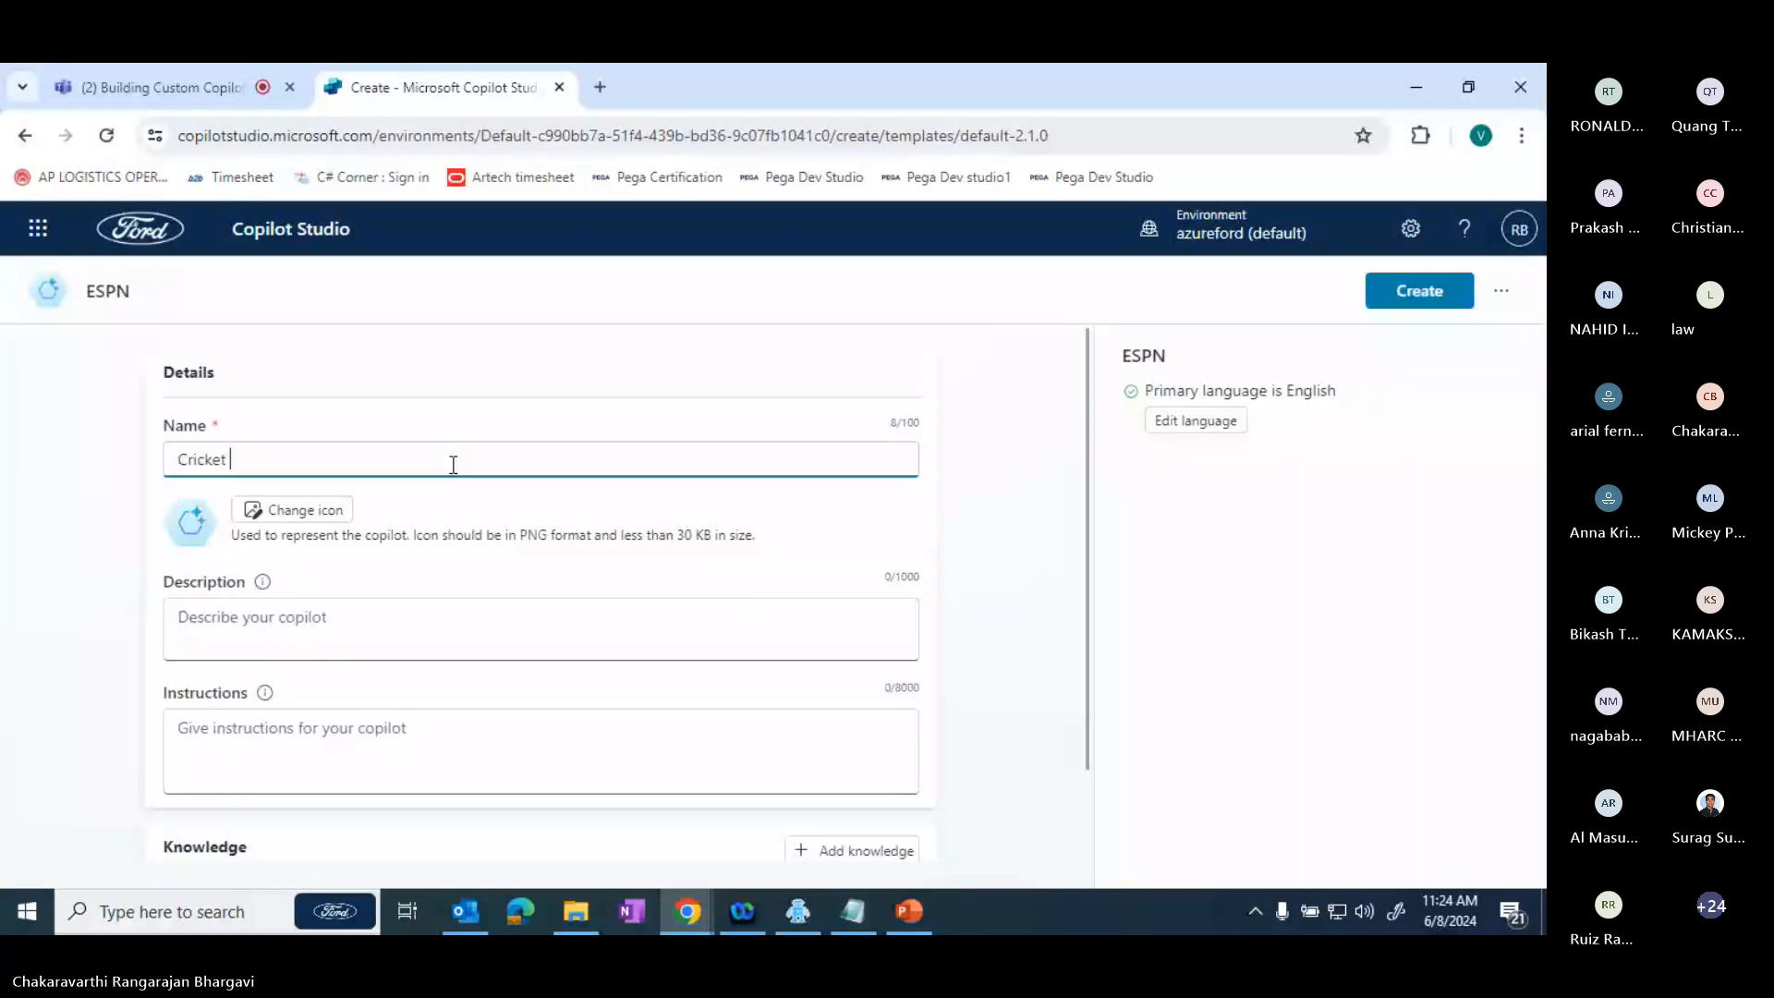
{"action": "type", "text": "Copilot"}
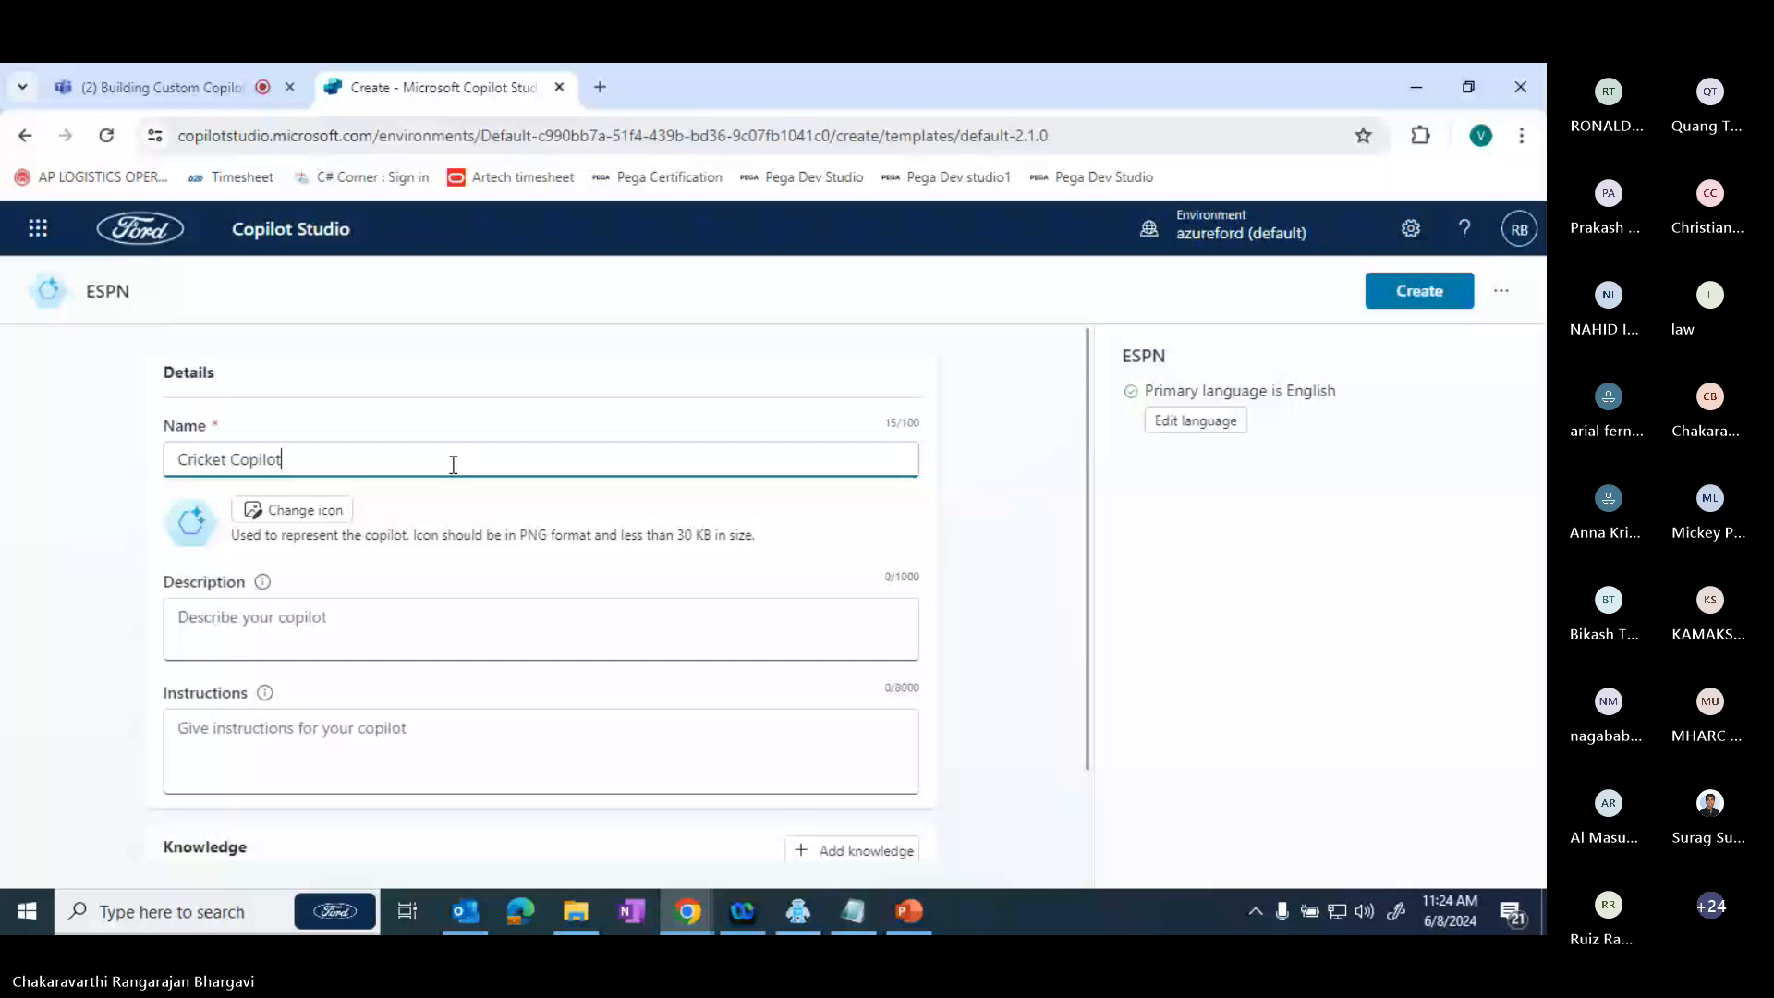
- Describe the copilot as "Information about Cricket"
{"action": "left_click", "coordinate": [438, 629]}
{"action": "type", "text": "Inof"}
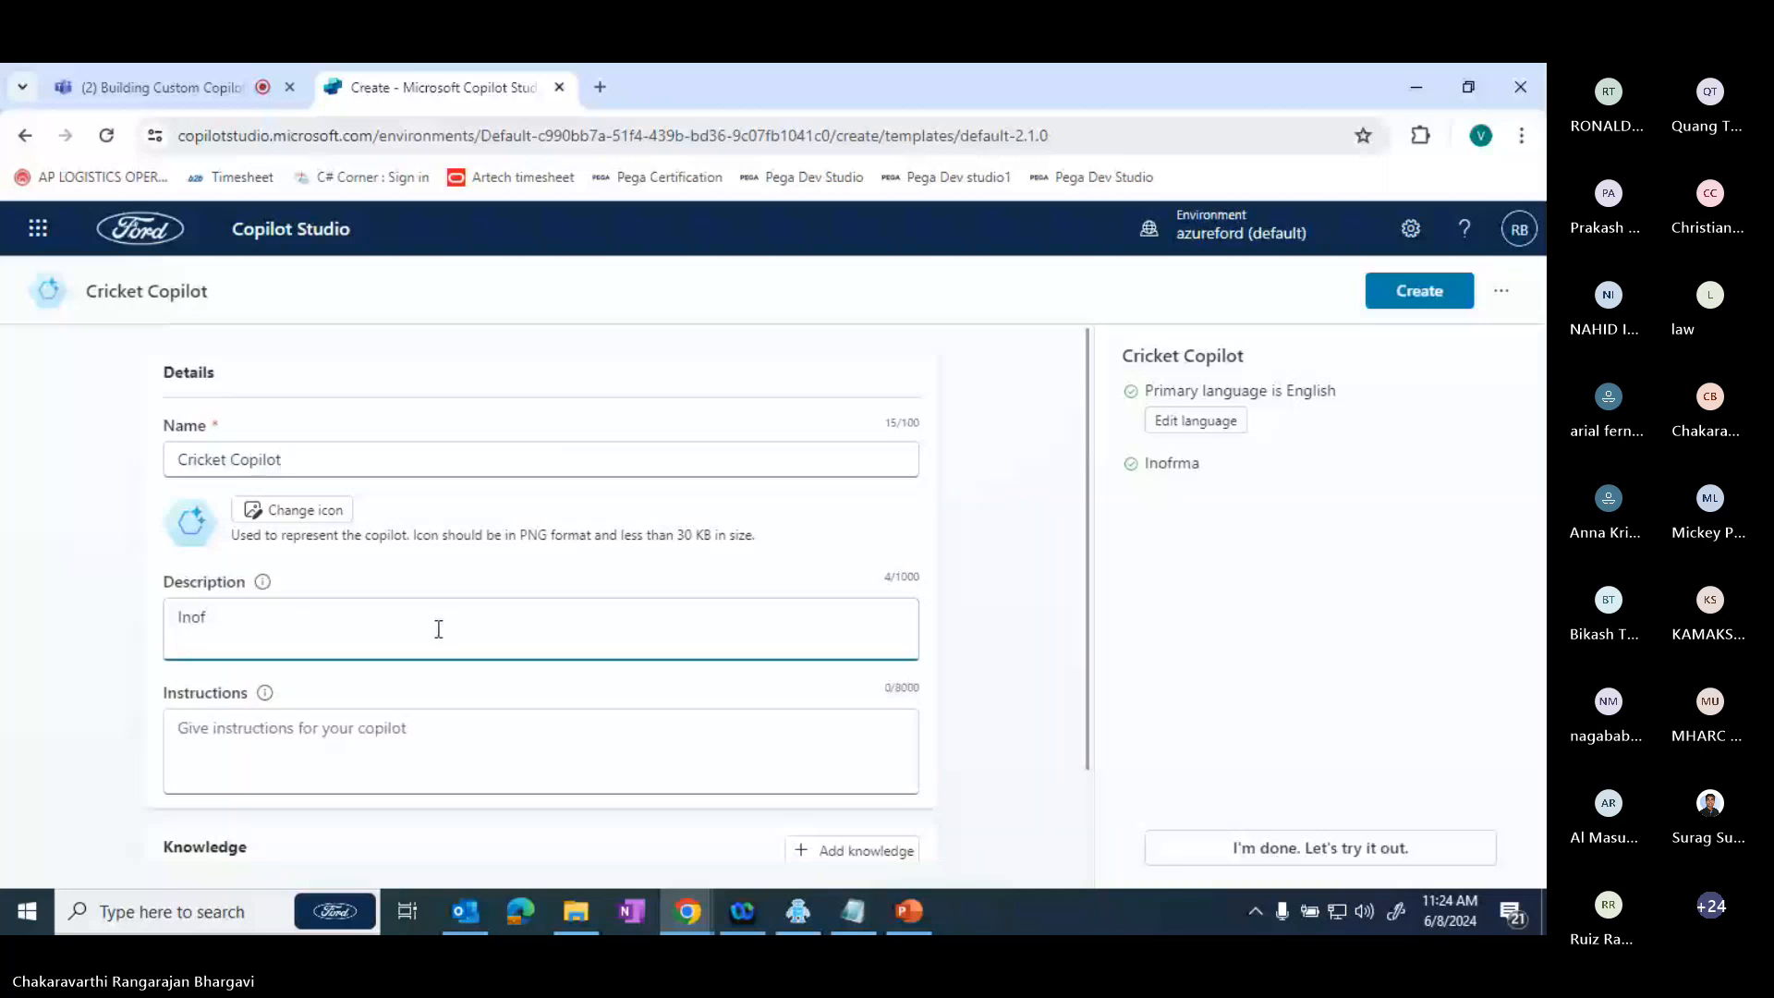
{"action": "key", "text": "BackSpace"}
{"action": "key", "text": "BackSpace"}
{"action": "type", "text": "formation about Cricket"}
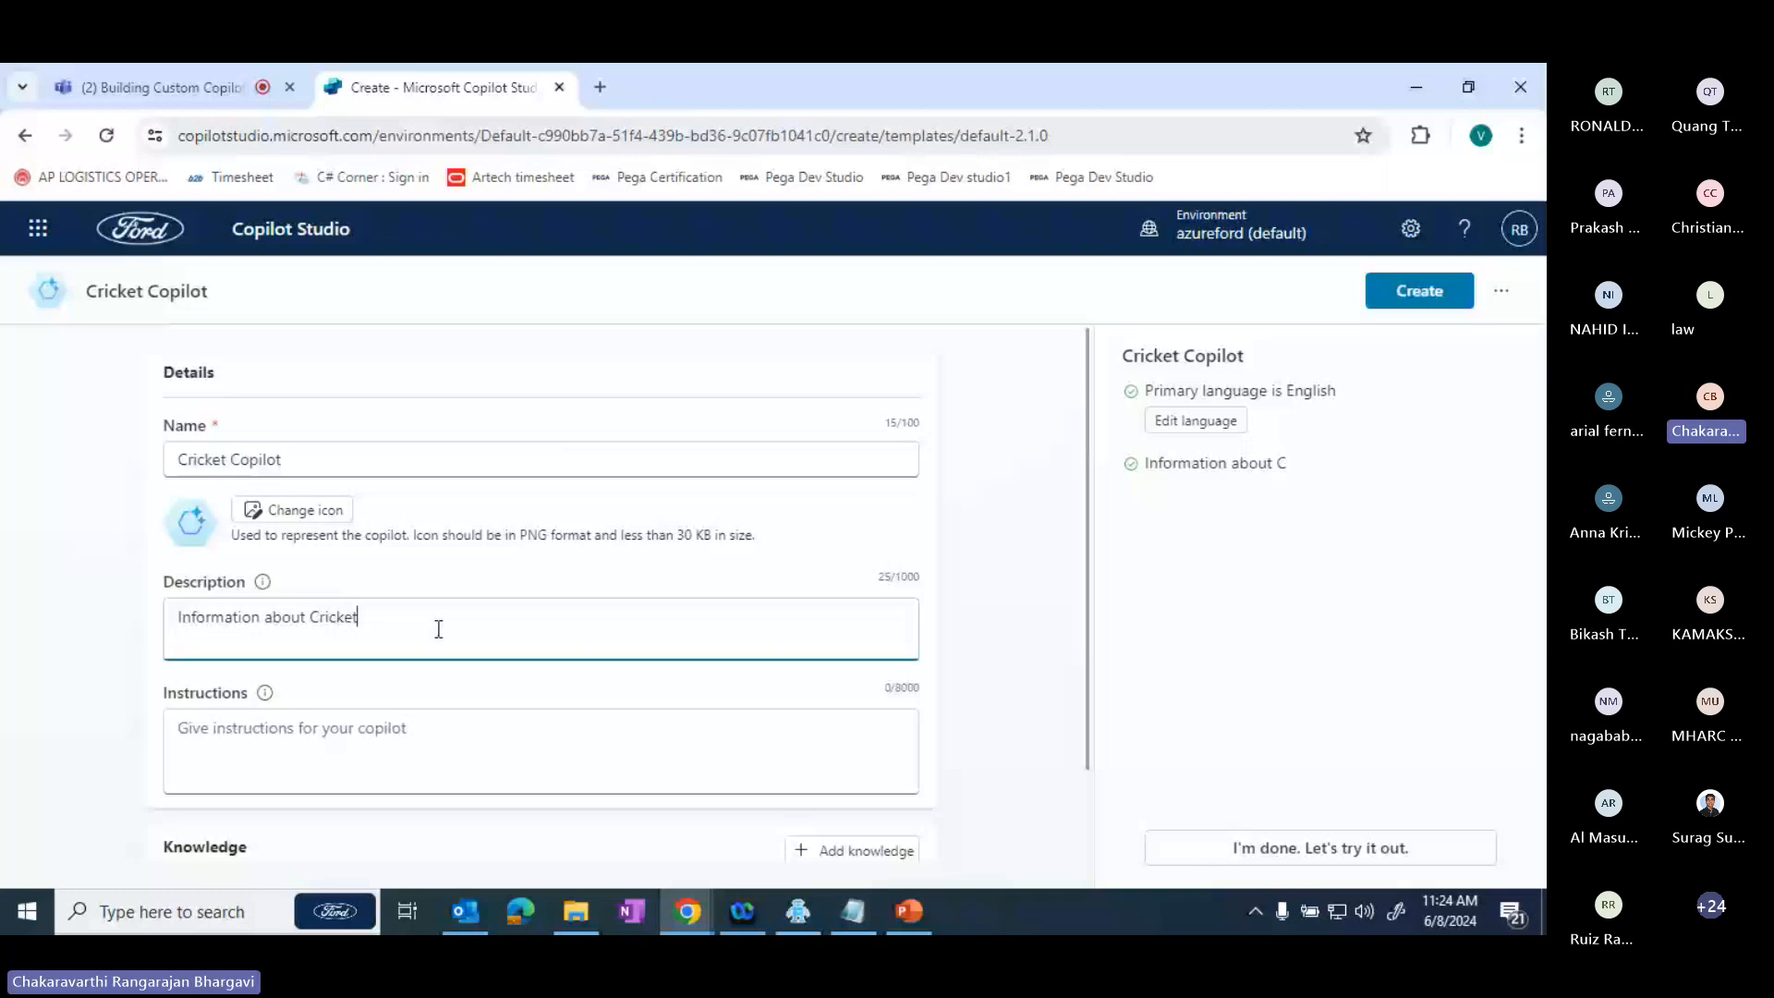
- Start adding a public website as a knowledge source and copy the espncricinfo.com address from a new browser tab
{"action": "scroll", "coordinate": [852, 753], "scroll_direction": "down", "scroll_amount": 1}
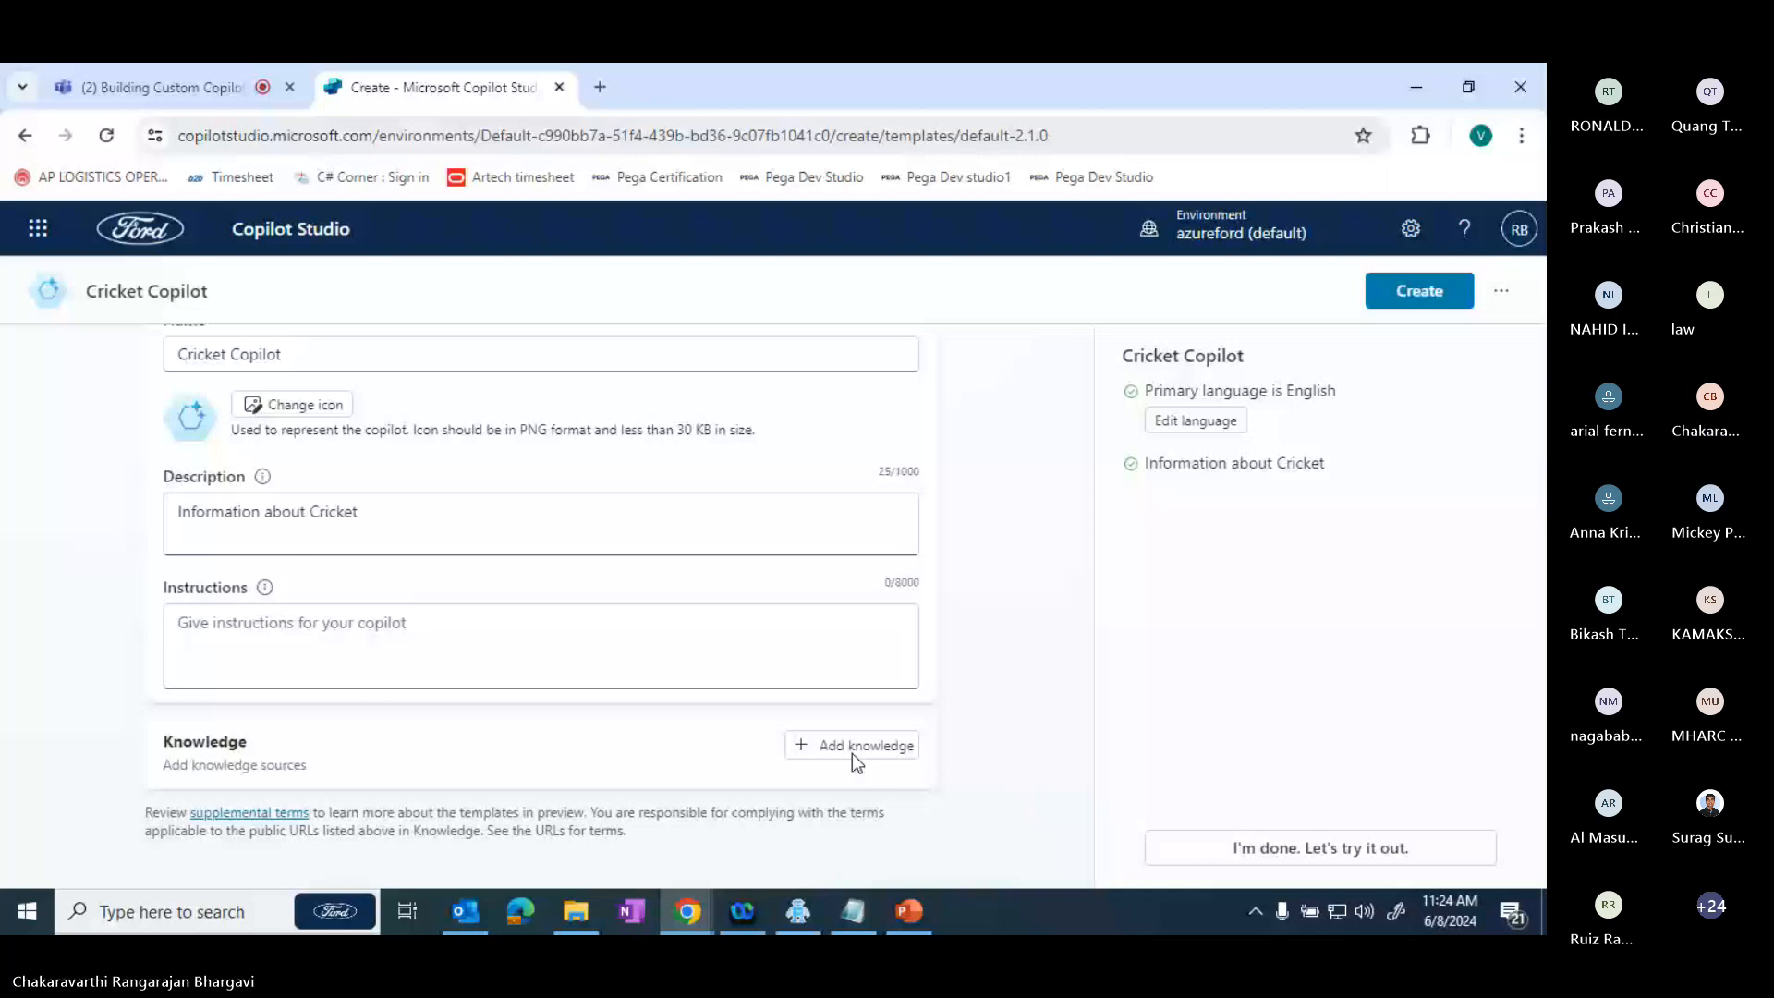
{"action": "left_click", "coordinate": [852, 752]}
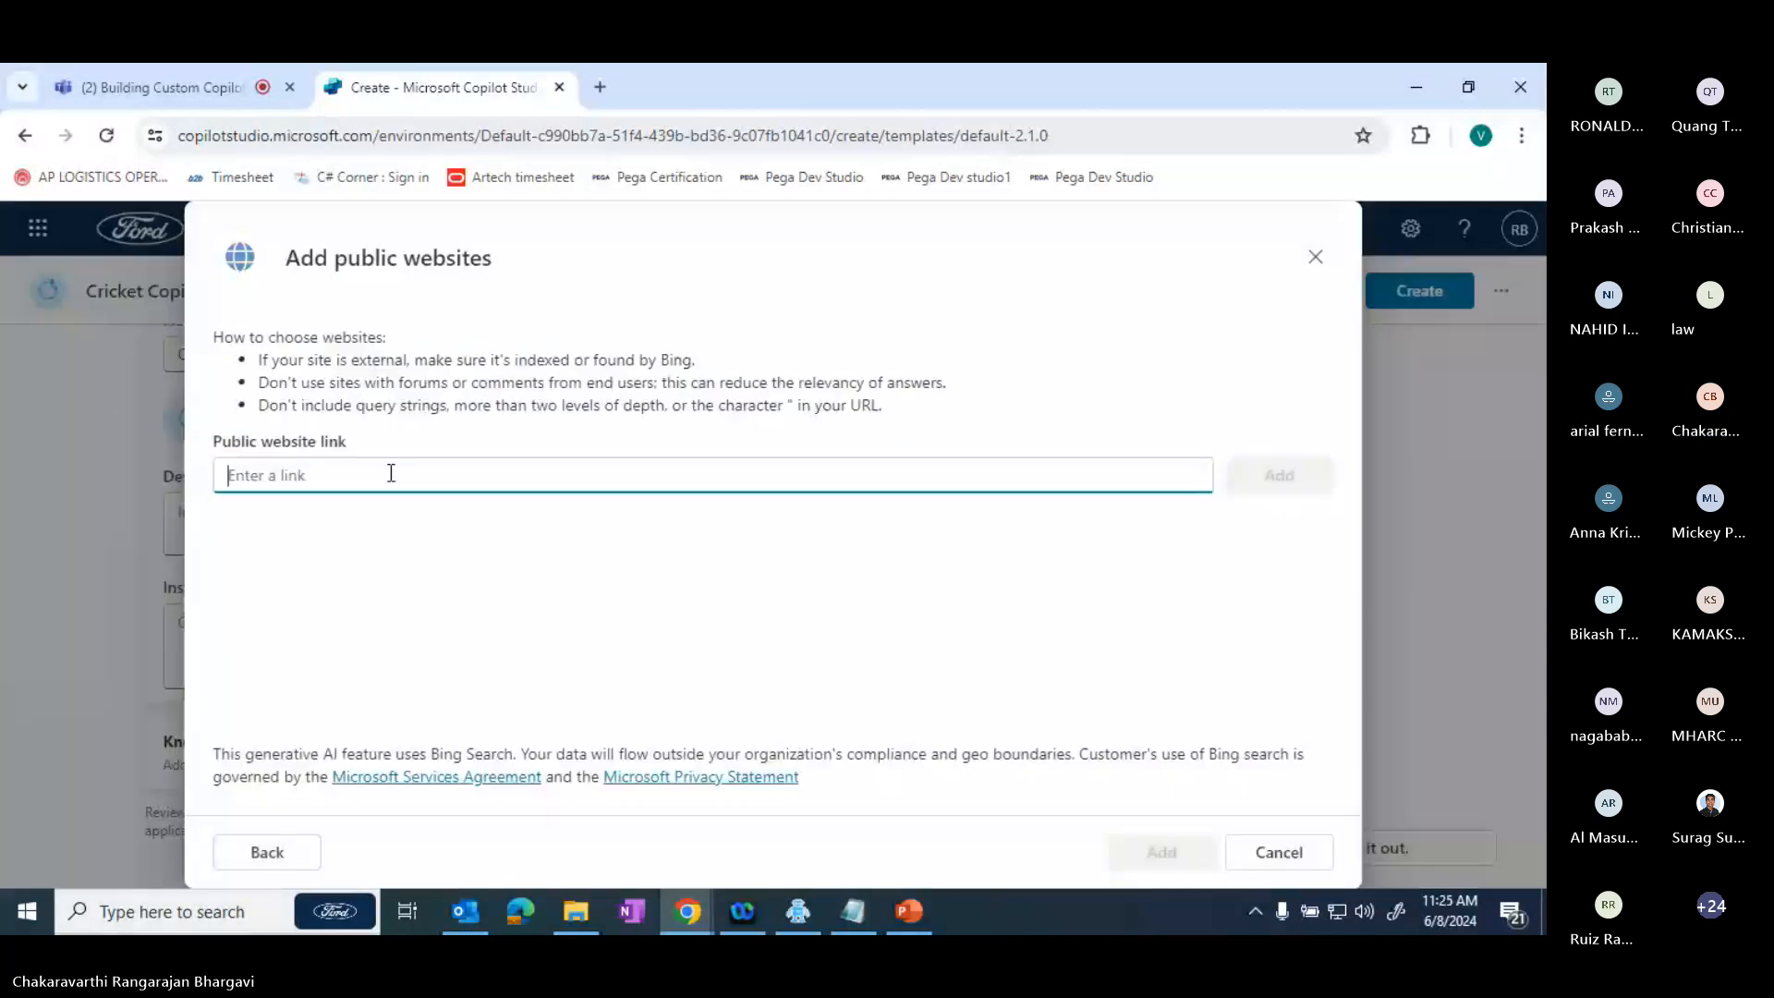
{"action": "left_click", "coordinate": [594, 85]}
{"action": "type", "text": "cric"}
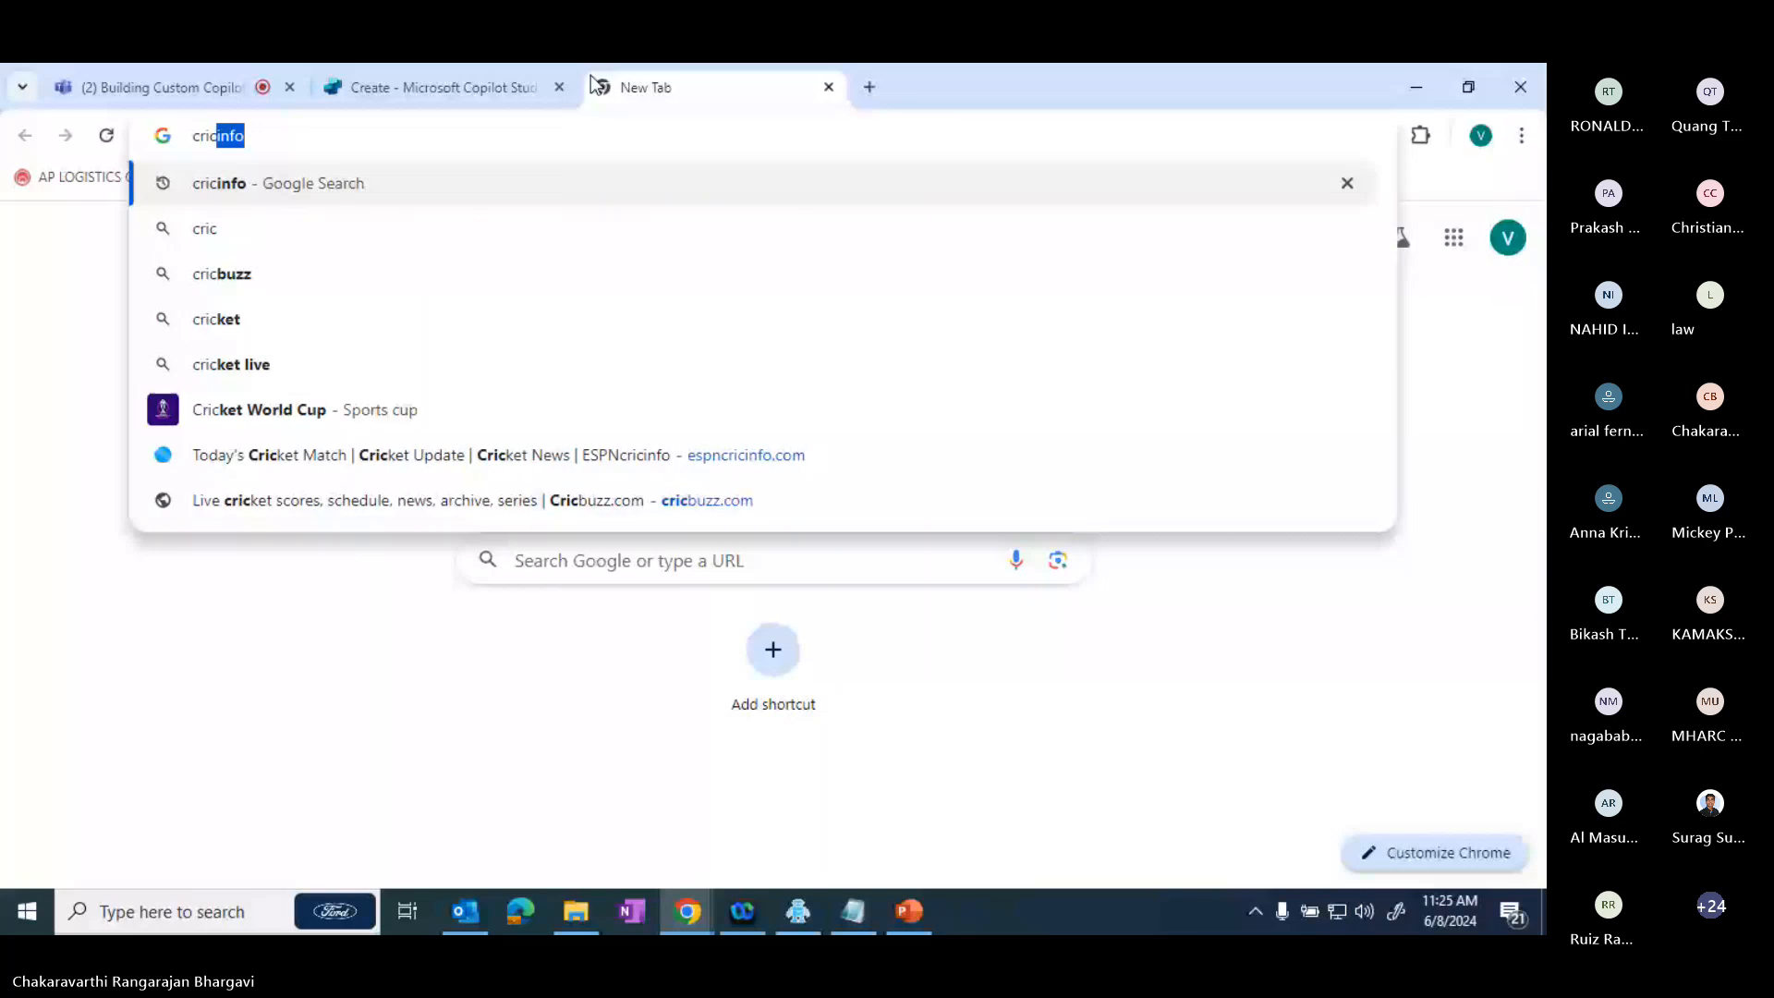
{"action": "key", "text": "Down"}
{"action": "key", "text": "Down"}
{"action": "key", "text": "Down"}
{"action": "key", "text": "Down"}
{"action": "key", "text": "Down"}
{"action": "key", "text": "Down"}
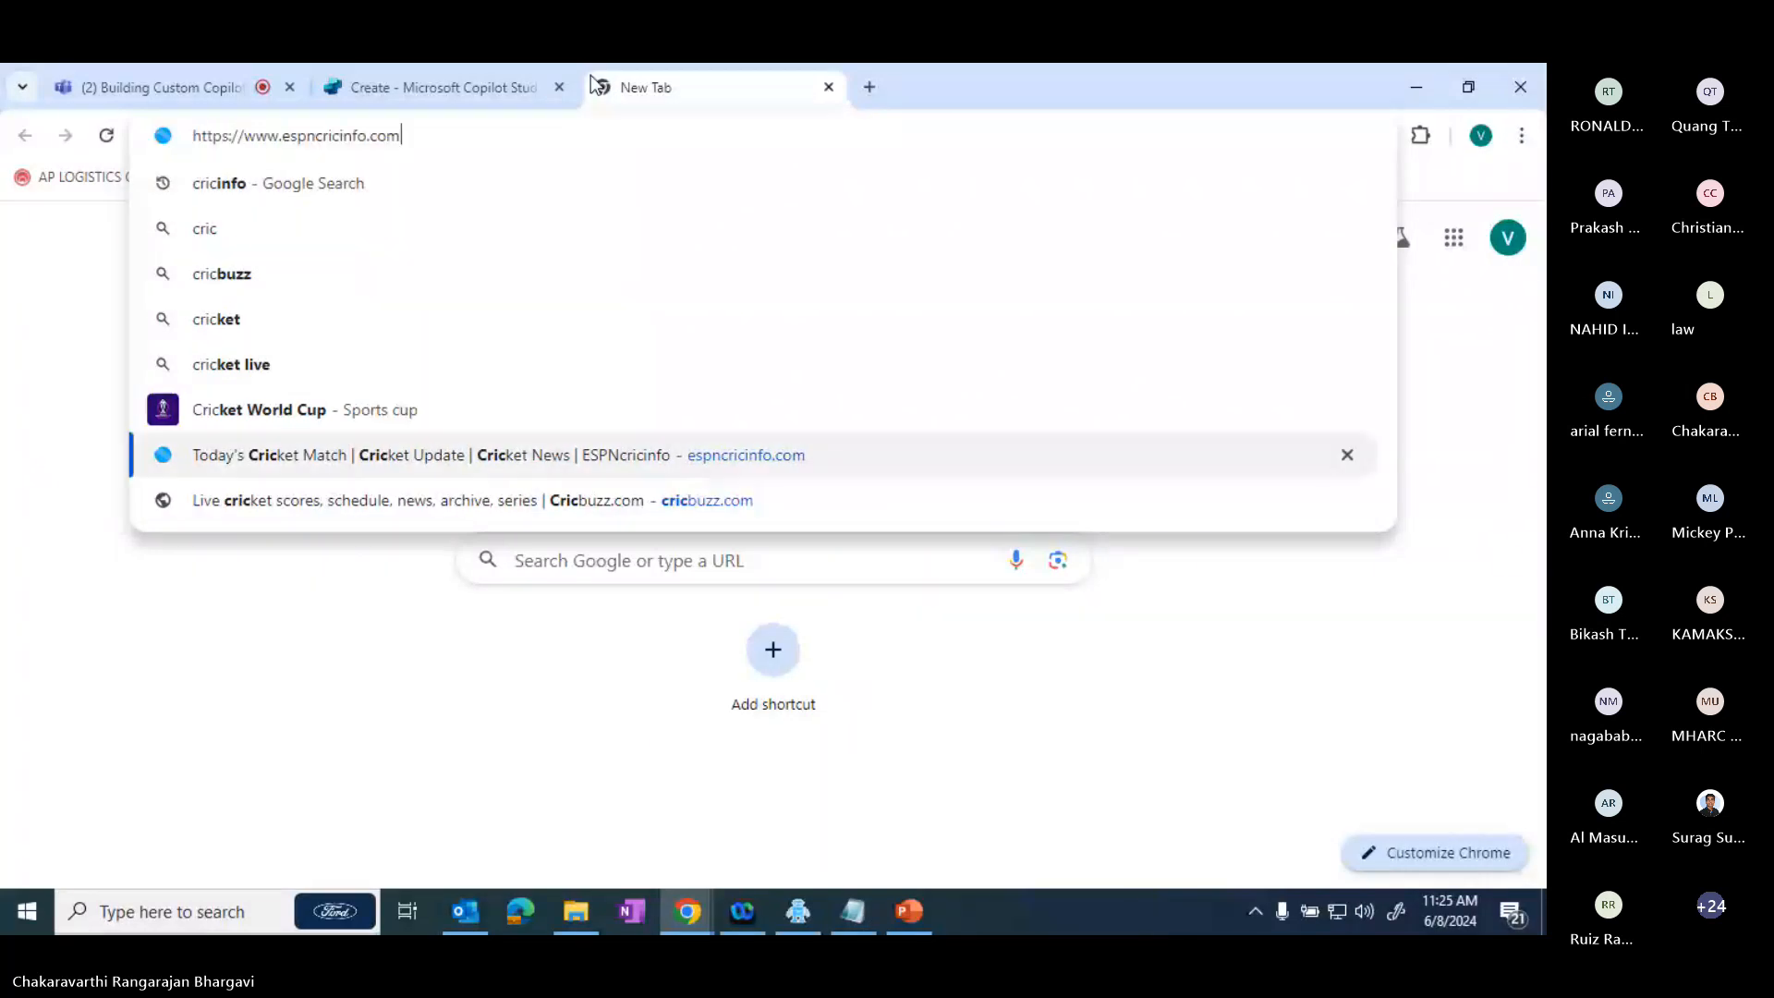
{"action": "key", "text": "ctrl+a"}
{"action": "key", "text": "ctrl+c"}
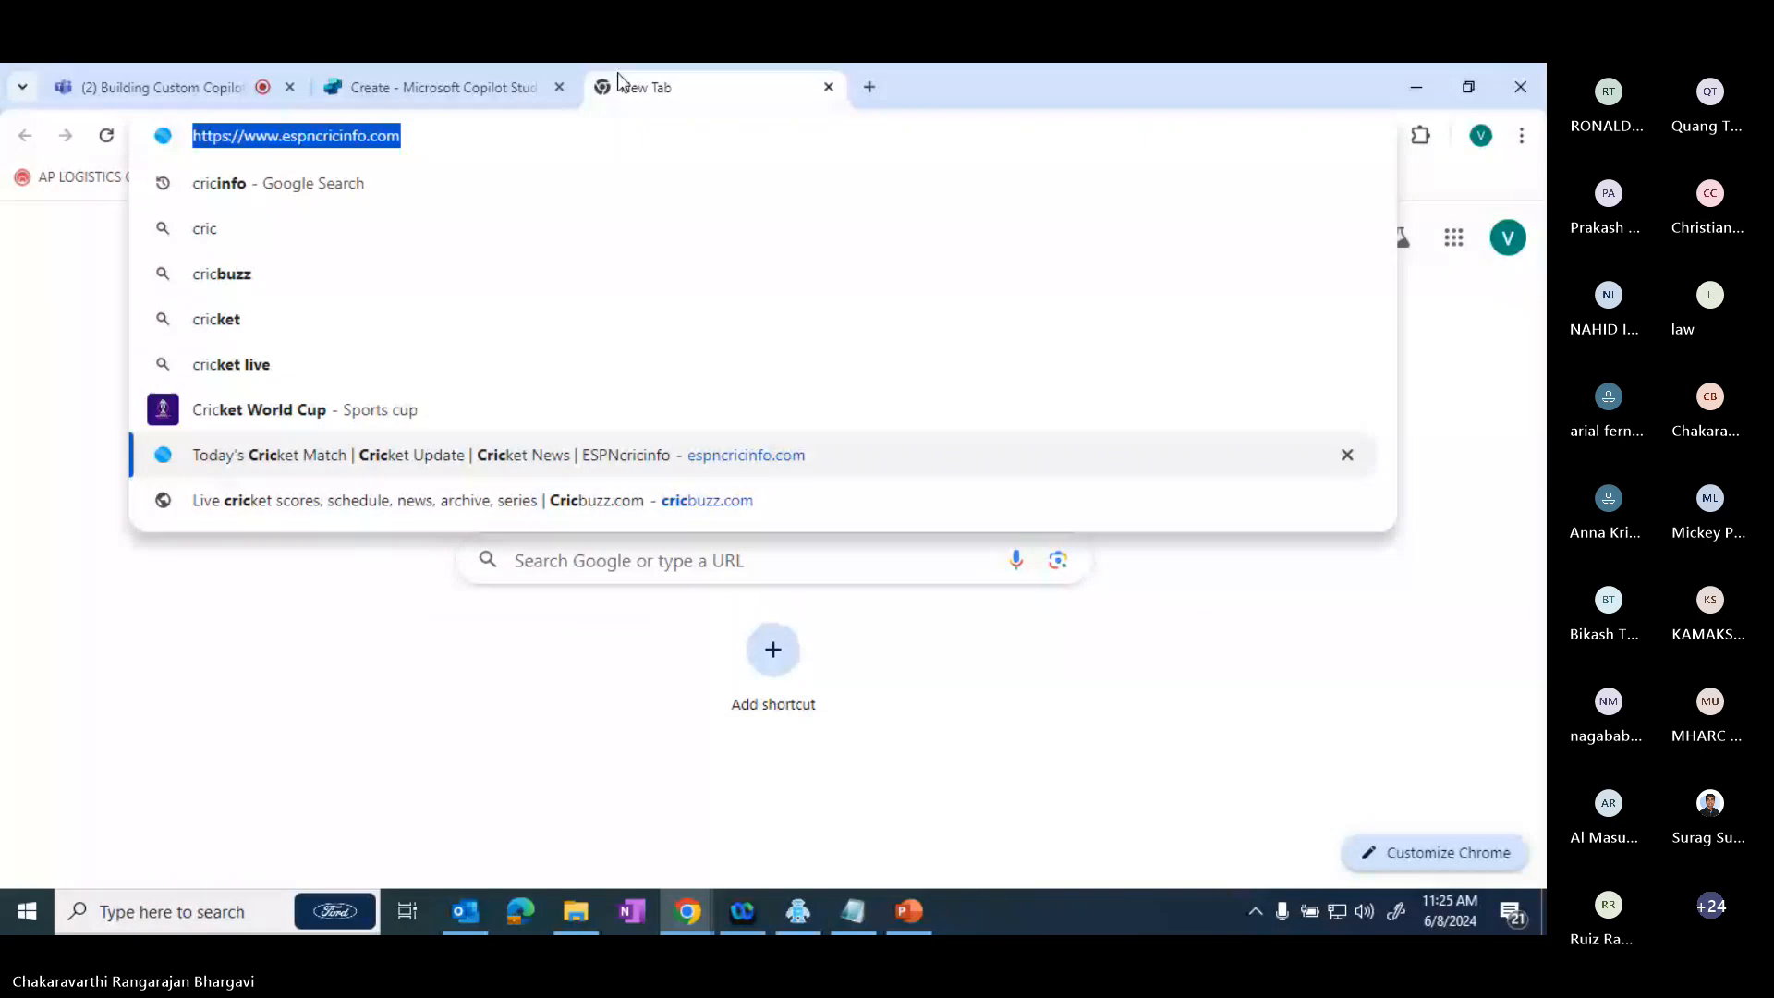
{"action": "left_click", "coordinate": [434, 86]}
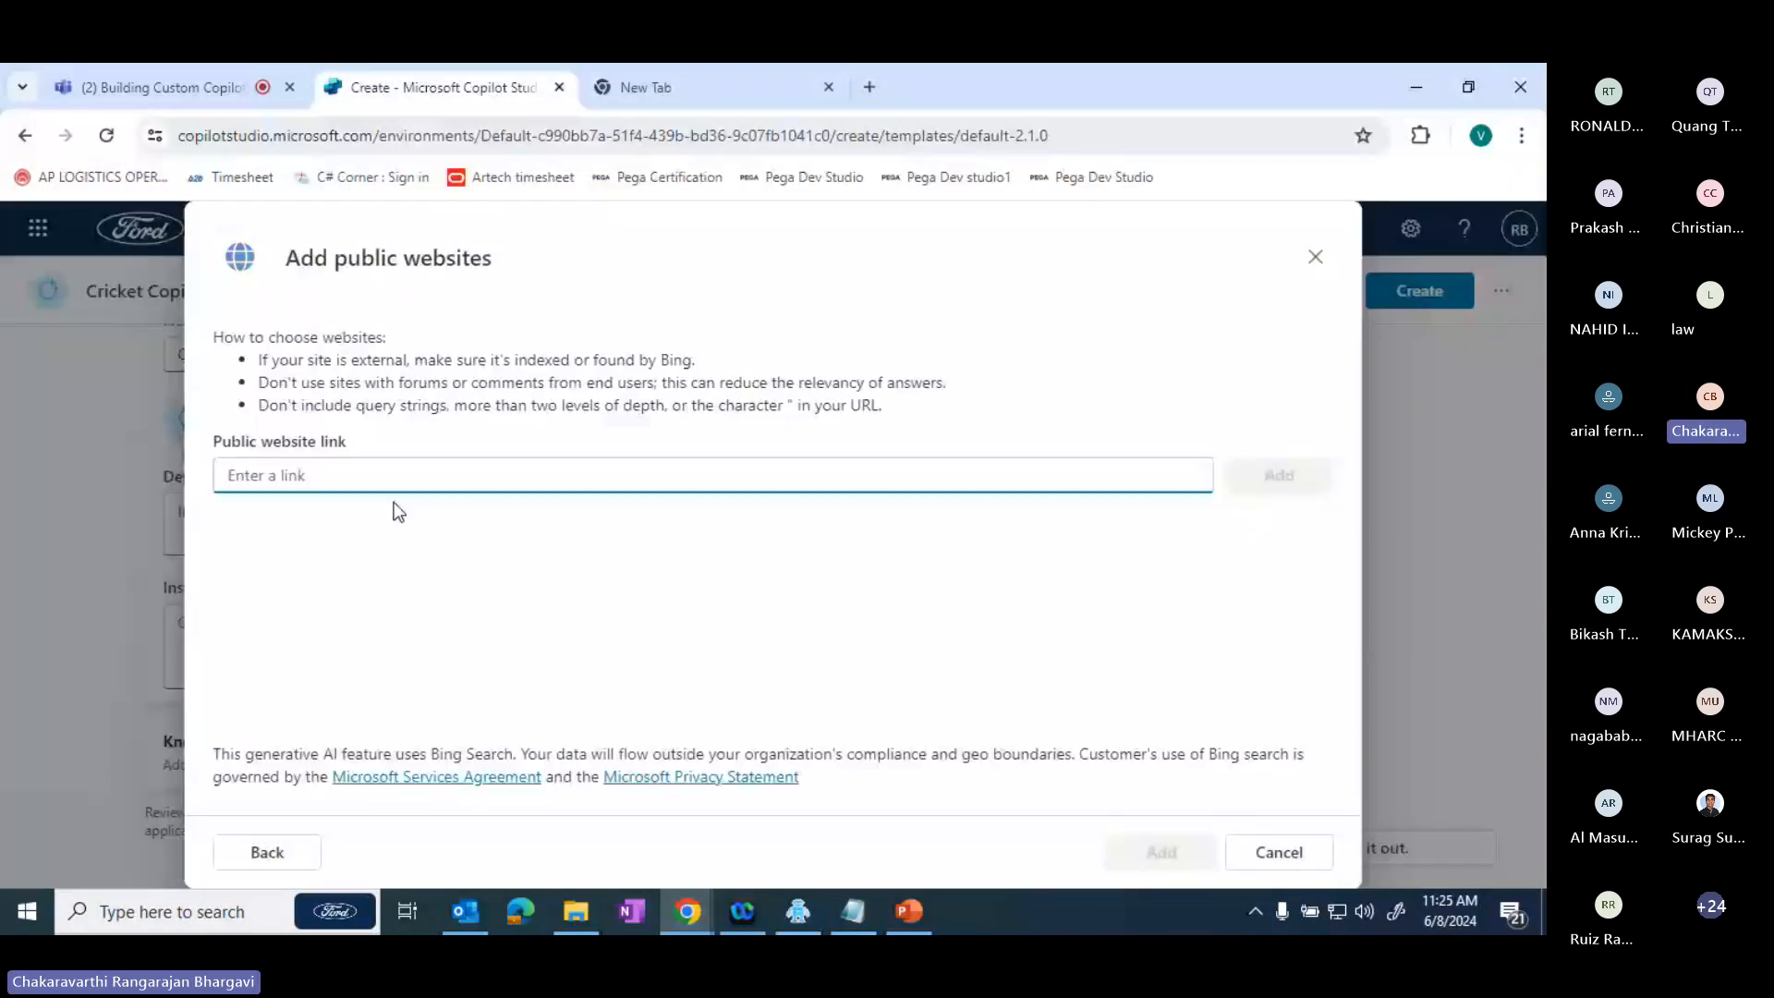
{"action": "key", "text": "ctrl+v"}
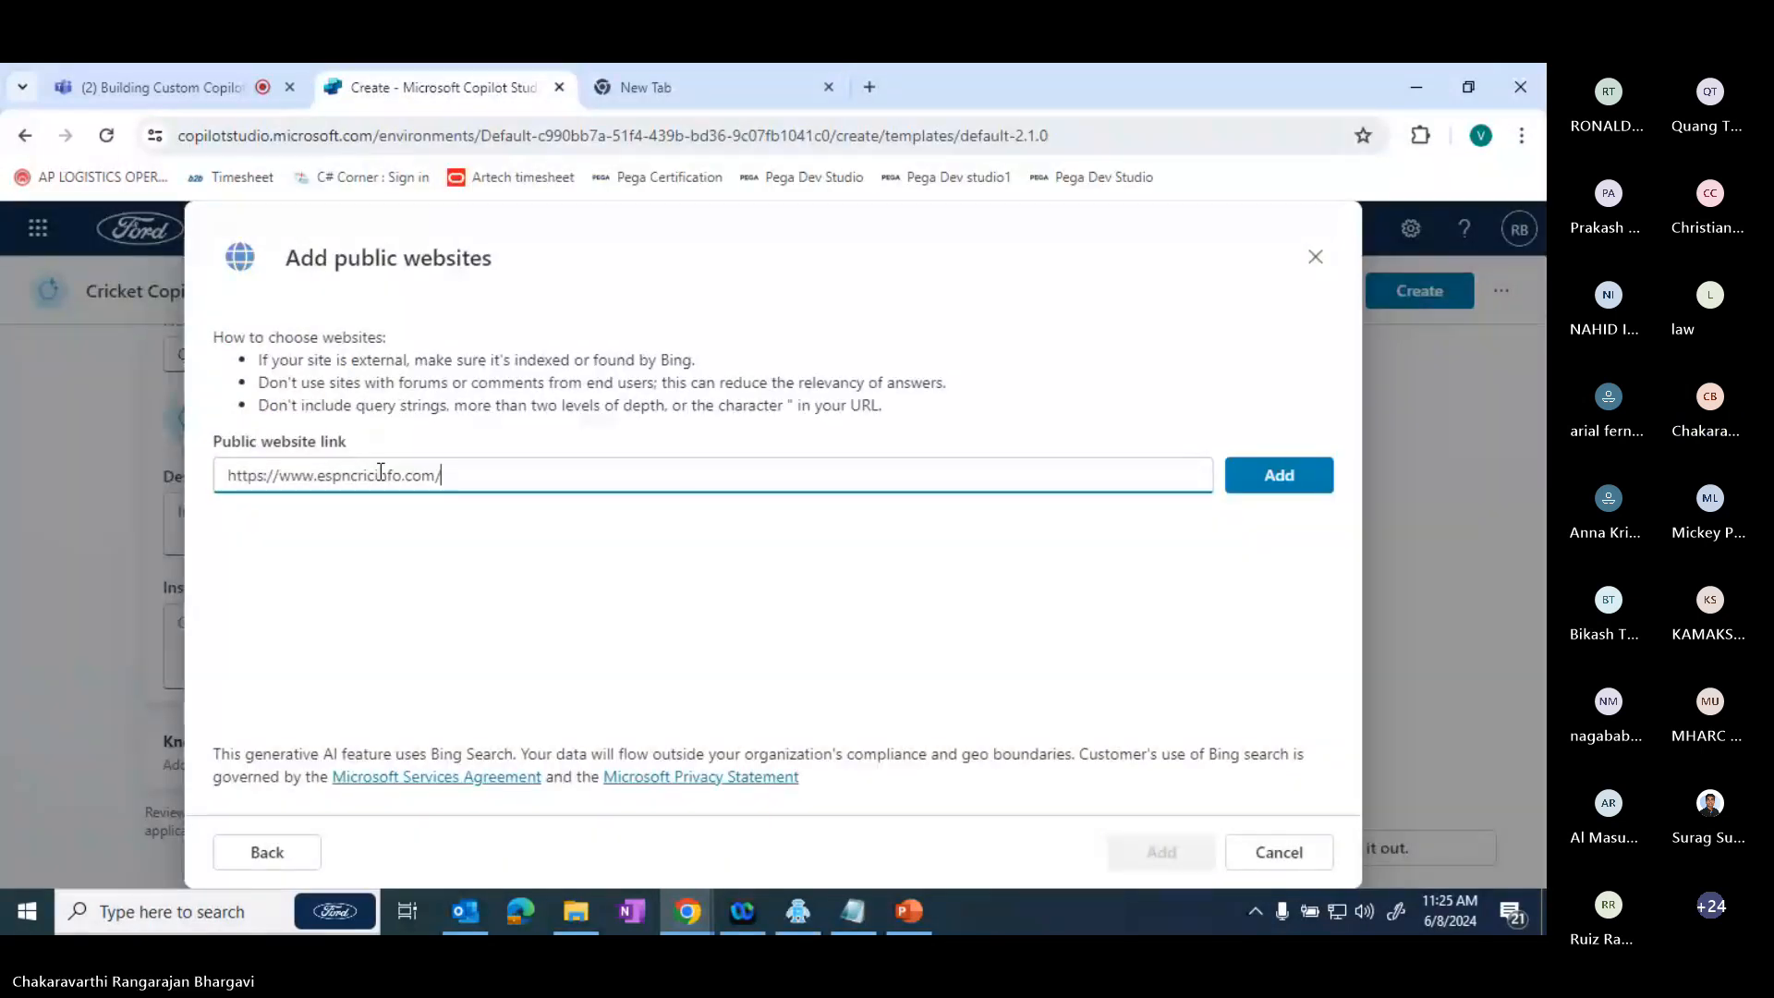
{"action": "key", "text": "Return"}
- Open cricbuzz.com in the spare browser tab and copy its address
{"action": "left_click", "coordinate": [811, 76]}
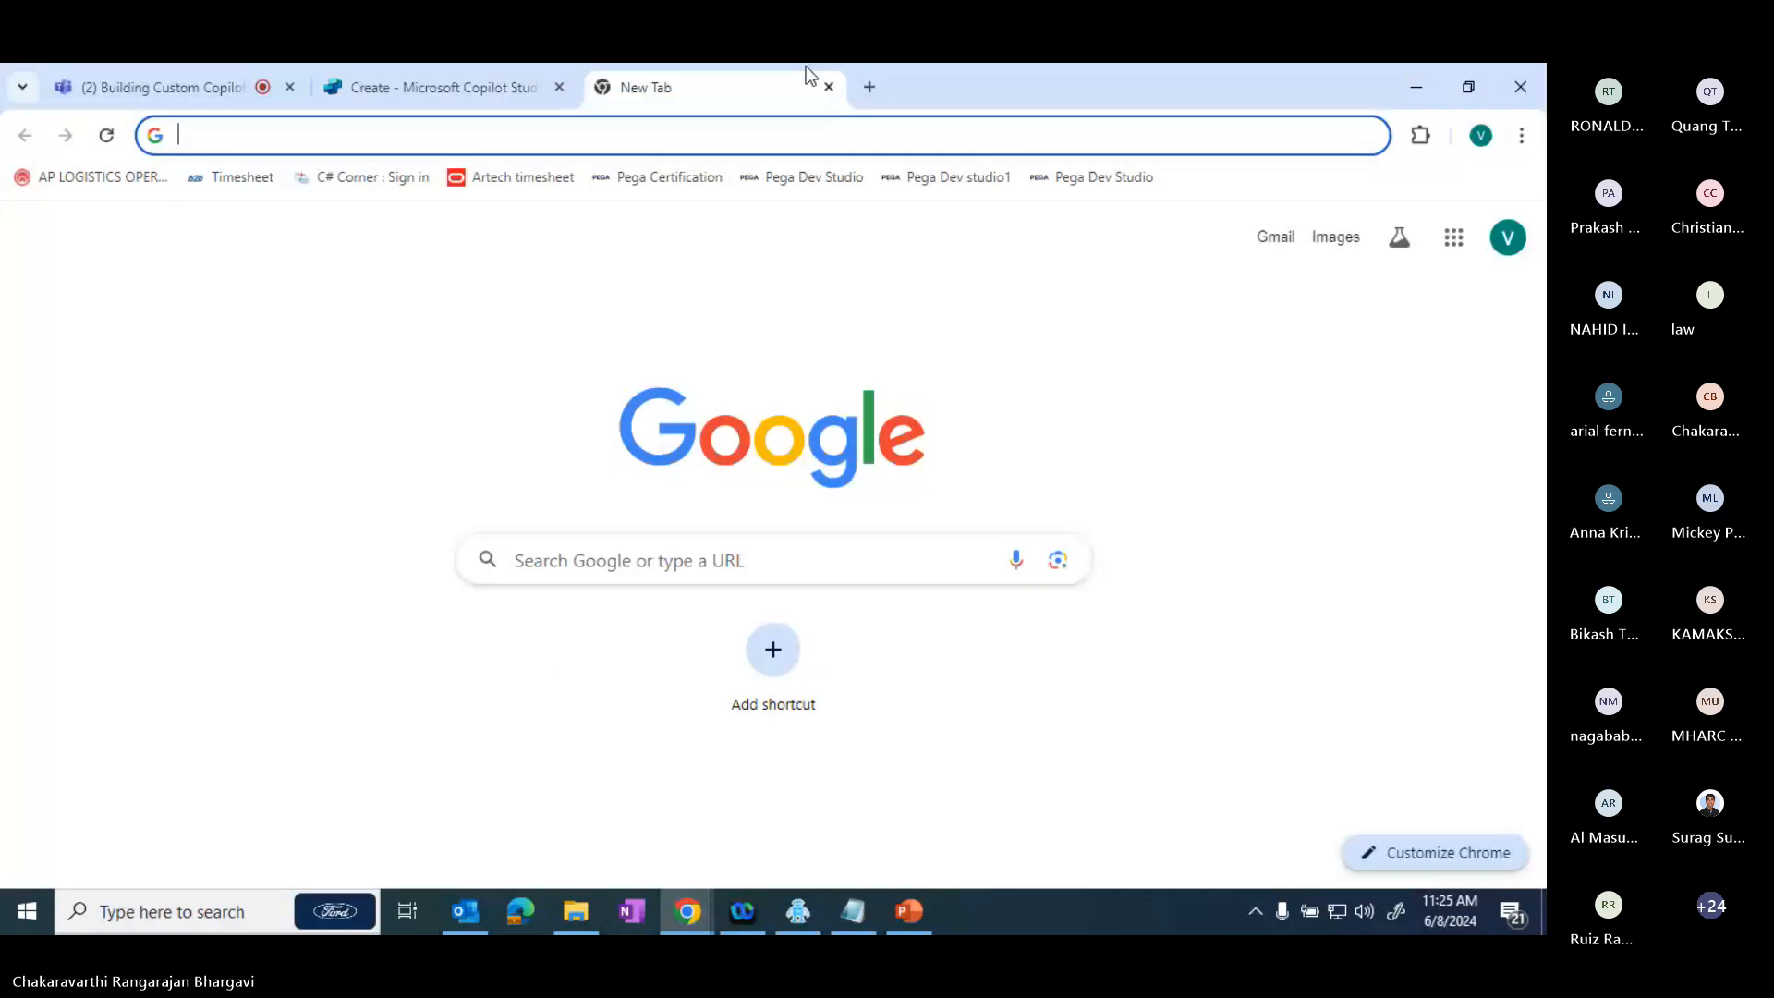
{"action": "type", "text": "cri"}
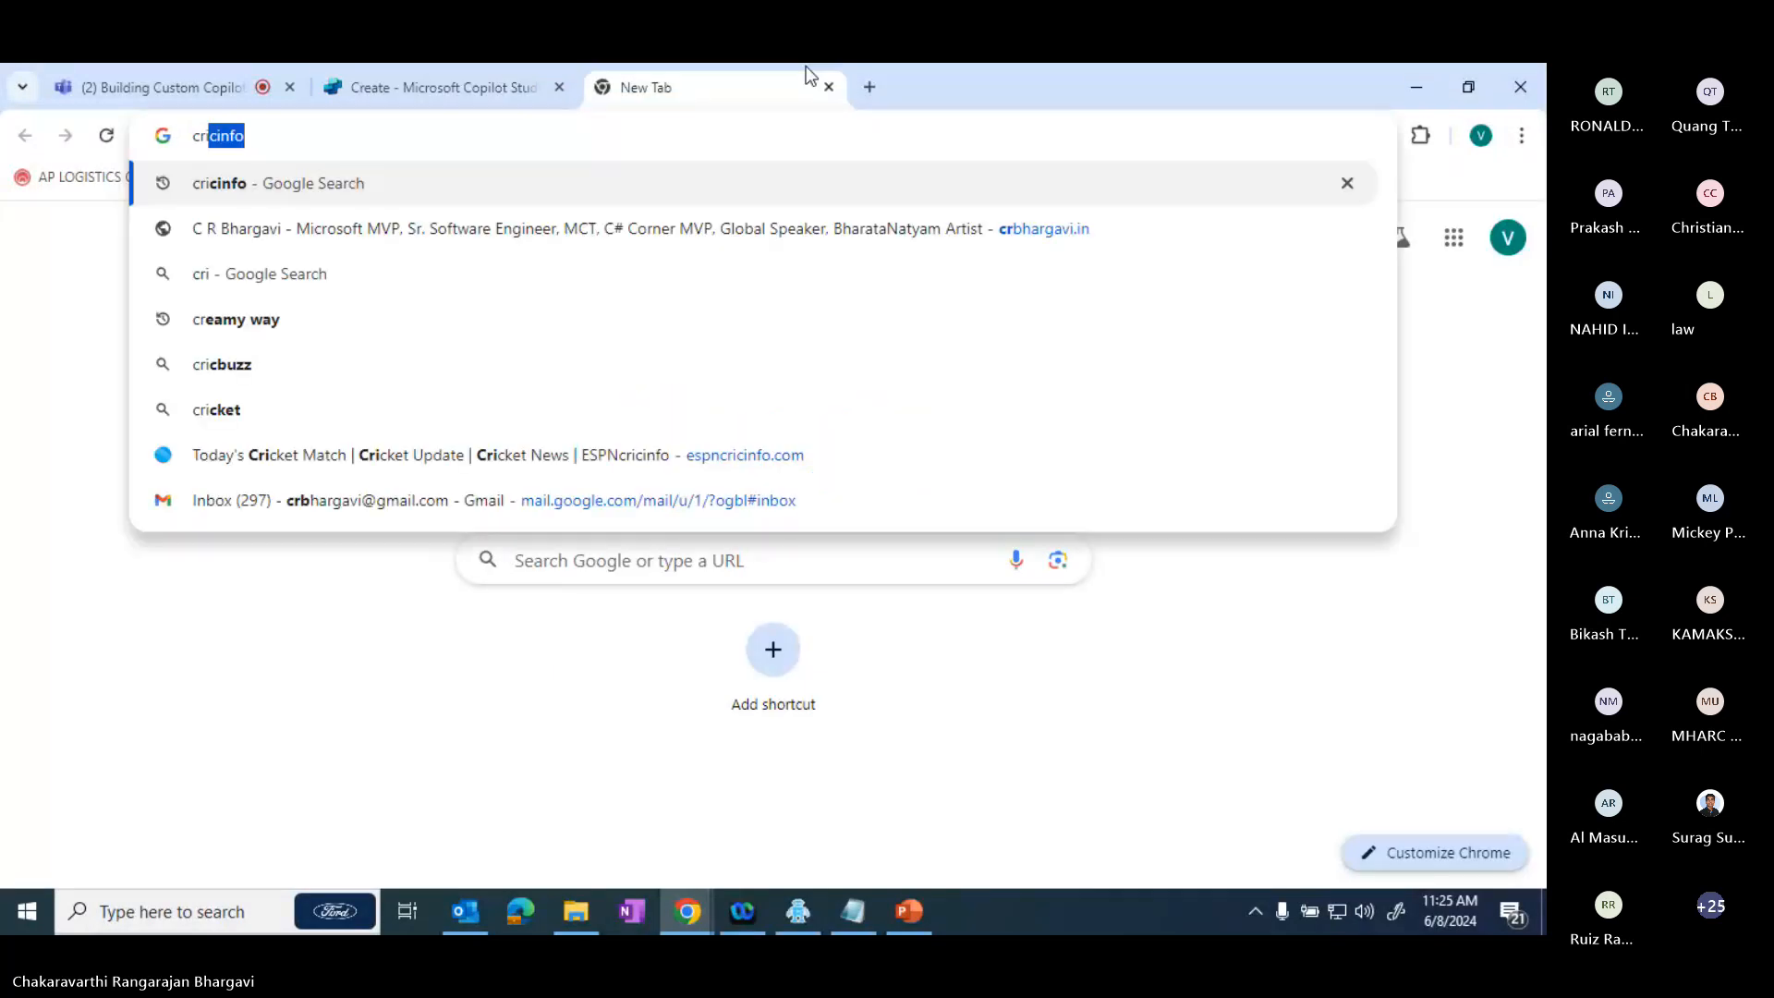
{"action": "type", "text": "cbu"}
{"action": "key", "text": "Up"}
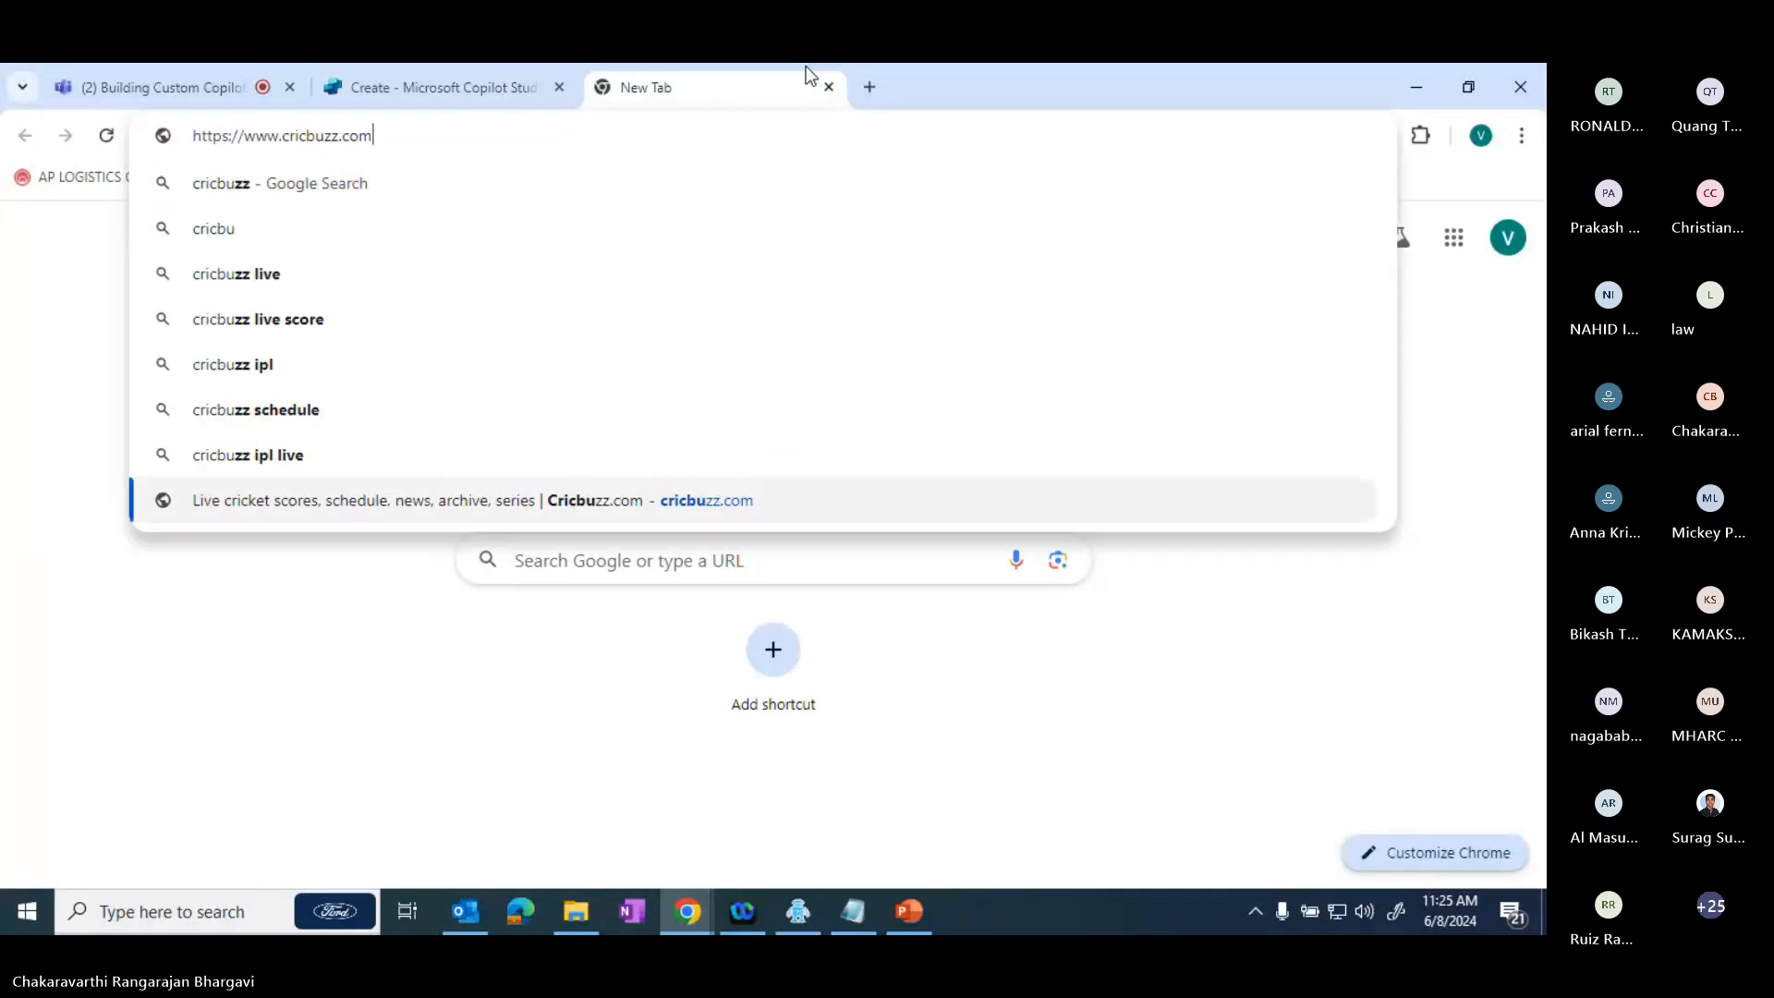
{"action": "key", "text": "Return"}
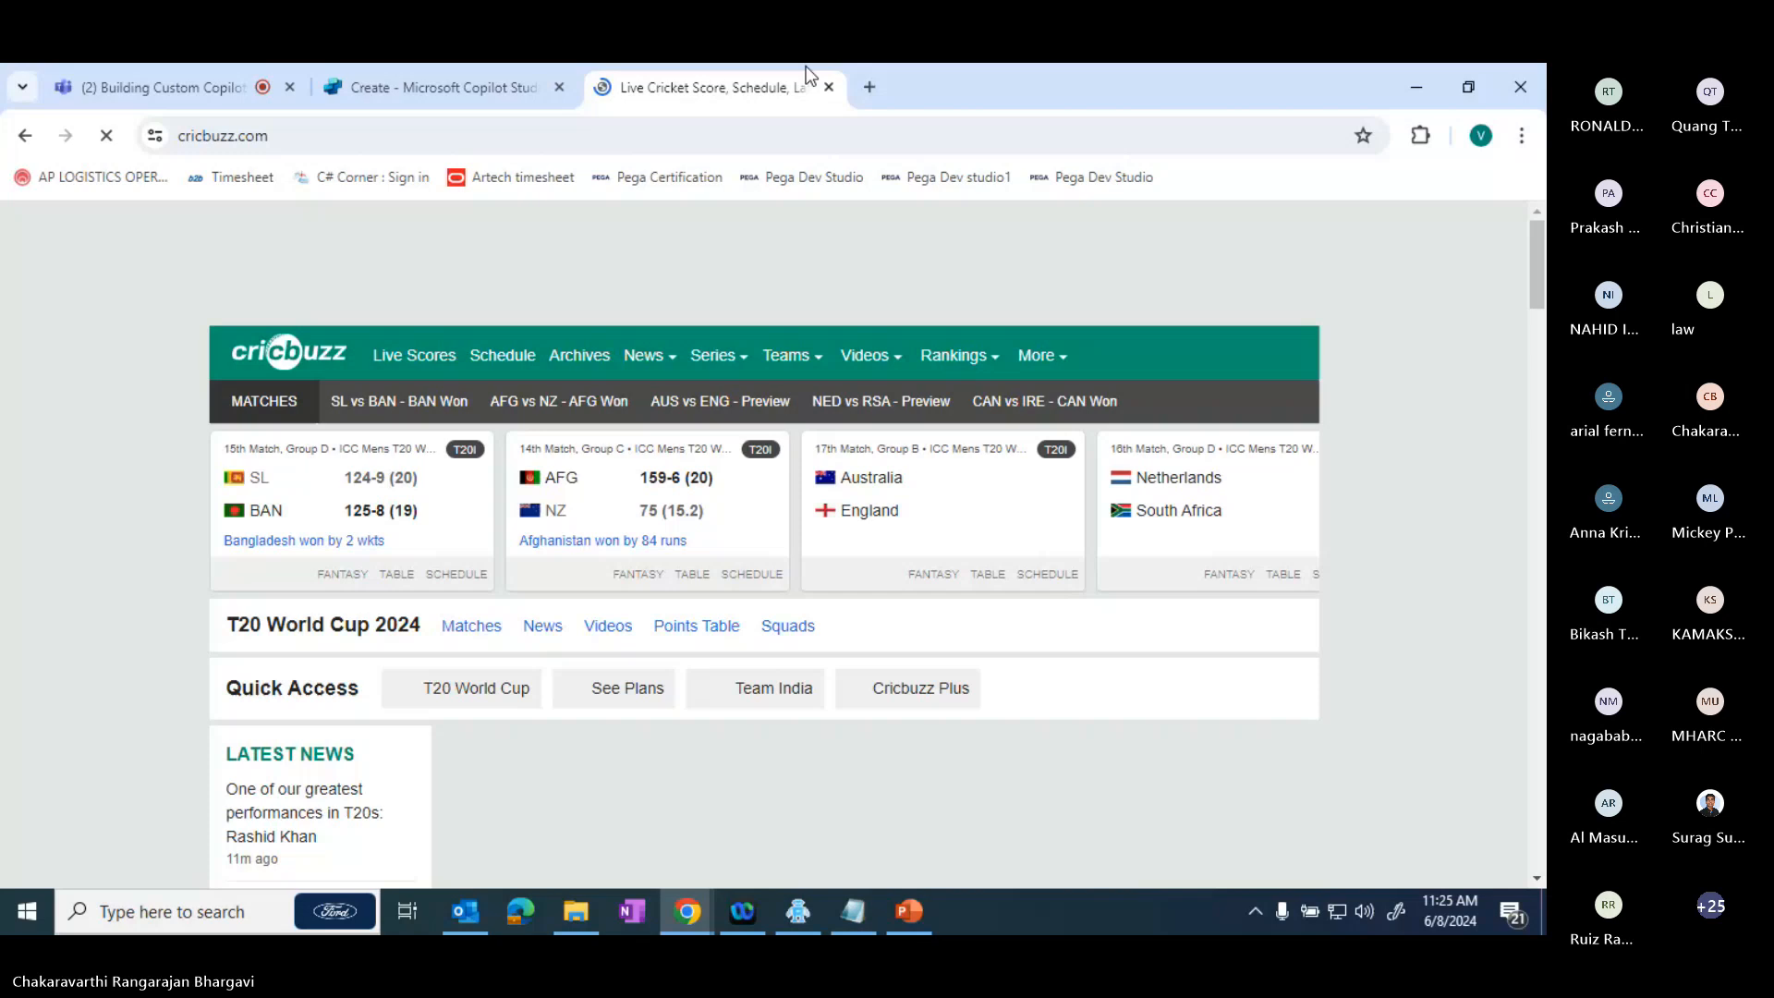
{"action": "left_click", "coordinate": [341, 124]}
{"action": "key", "text": "ctrl+c"}
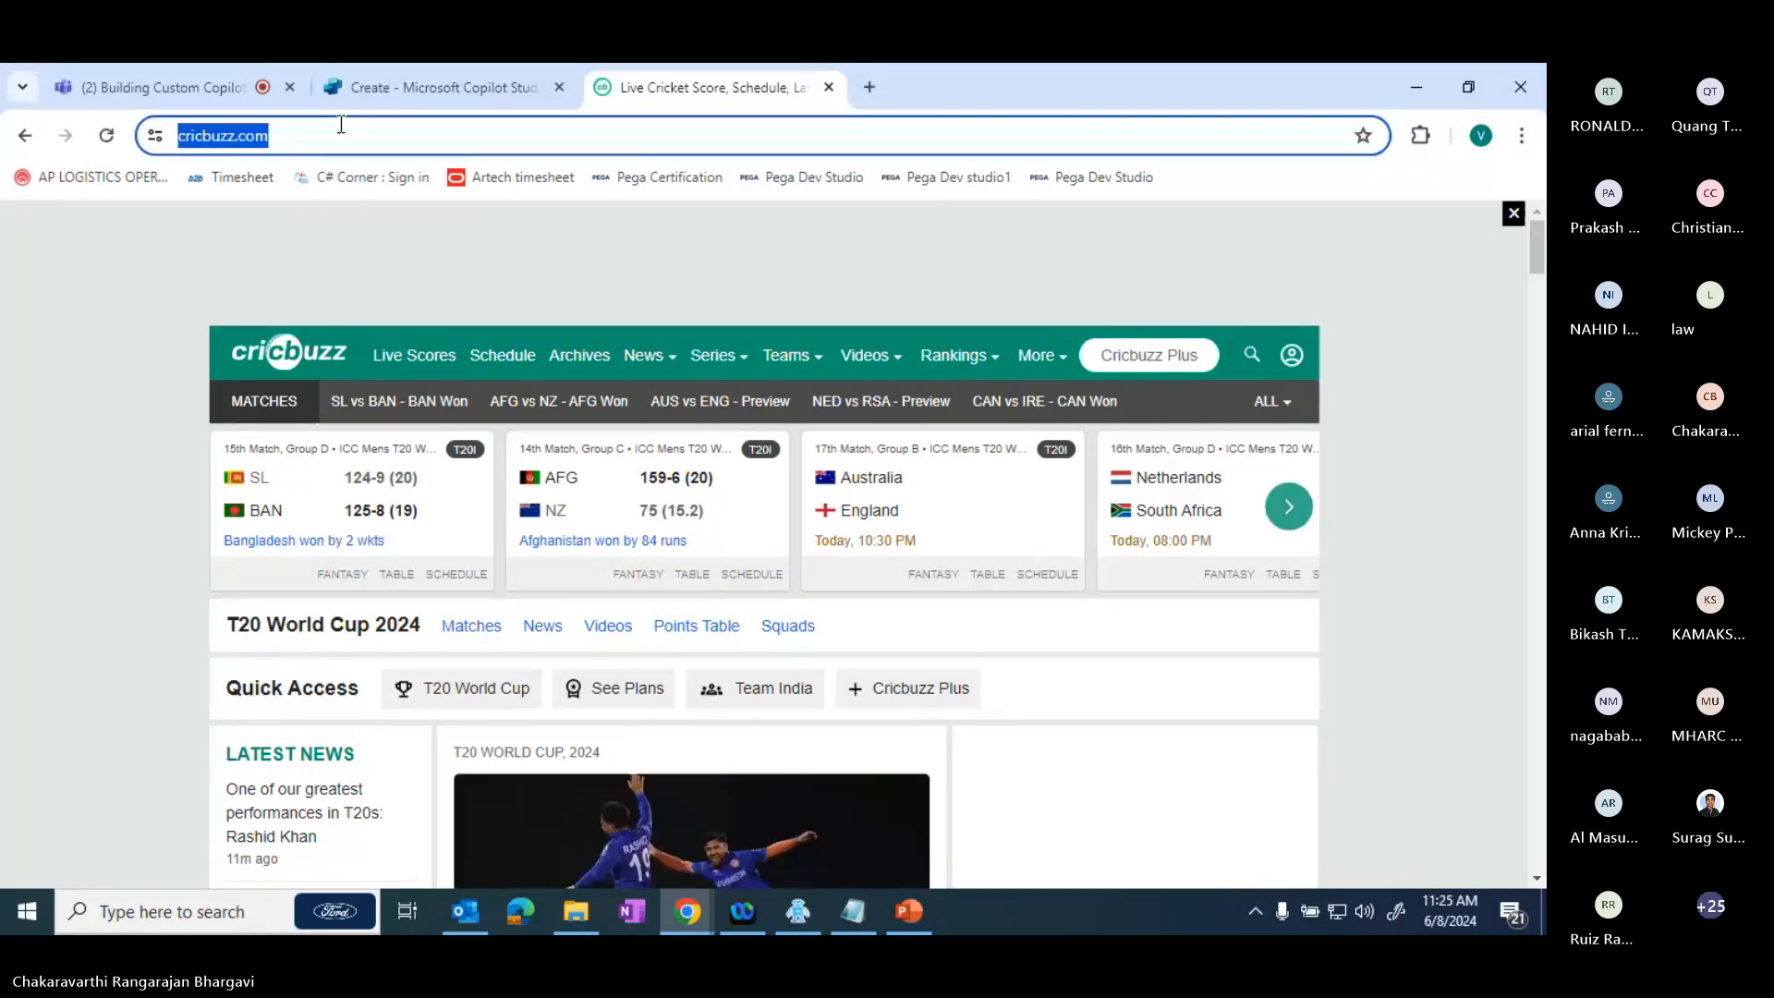
{"action": "left_click", "coordinate": [430, 87]}
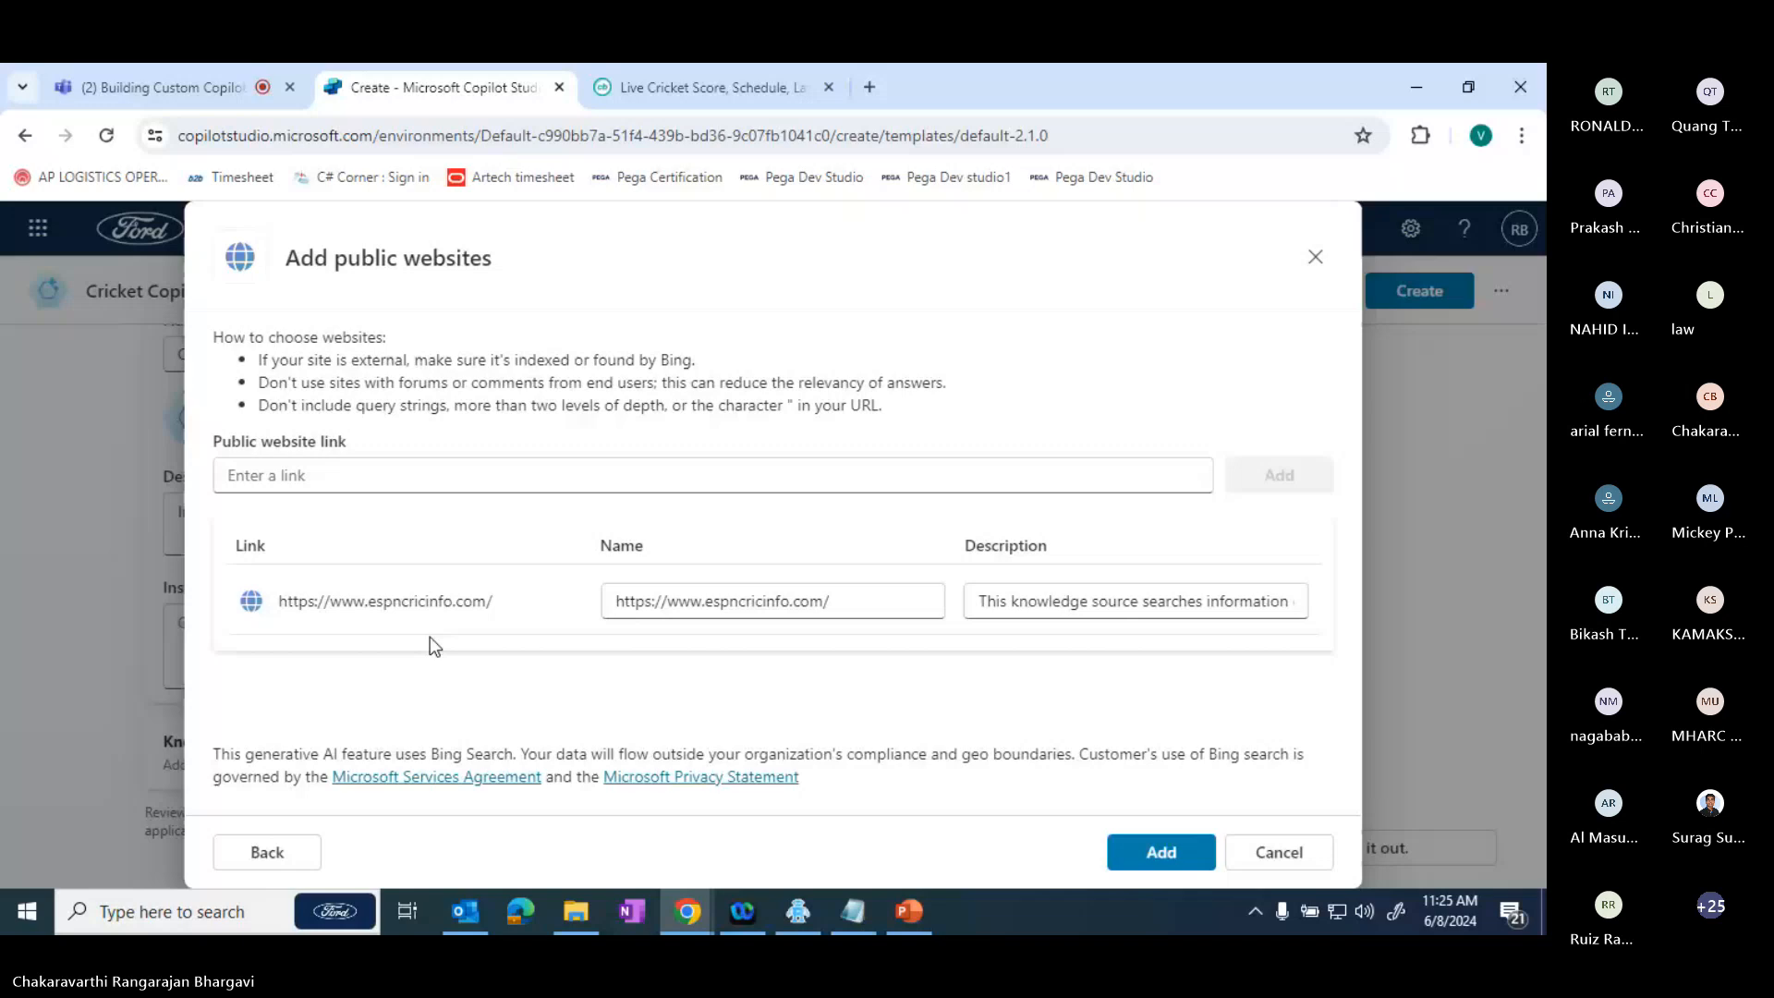
{"action": "left_click", "coordinate": [435, 476]}
{"action": "key", "text": "ctrl+v"}
{"action": "left_click", "coordinate": [1278, 476]}
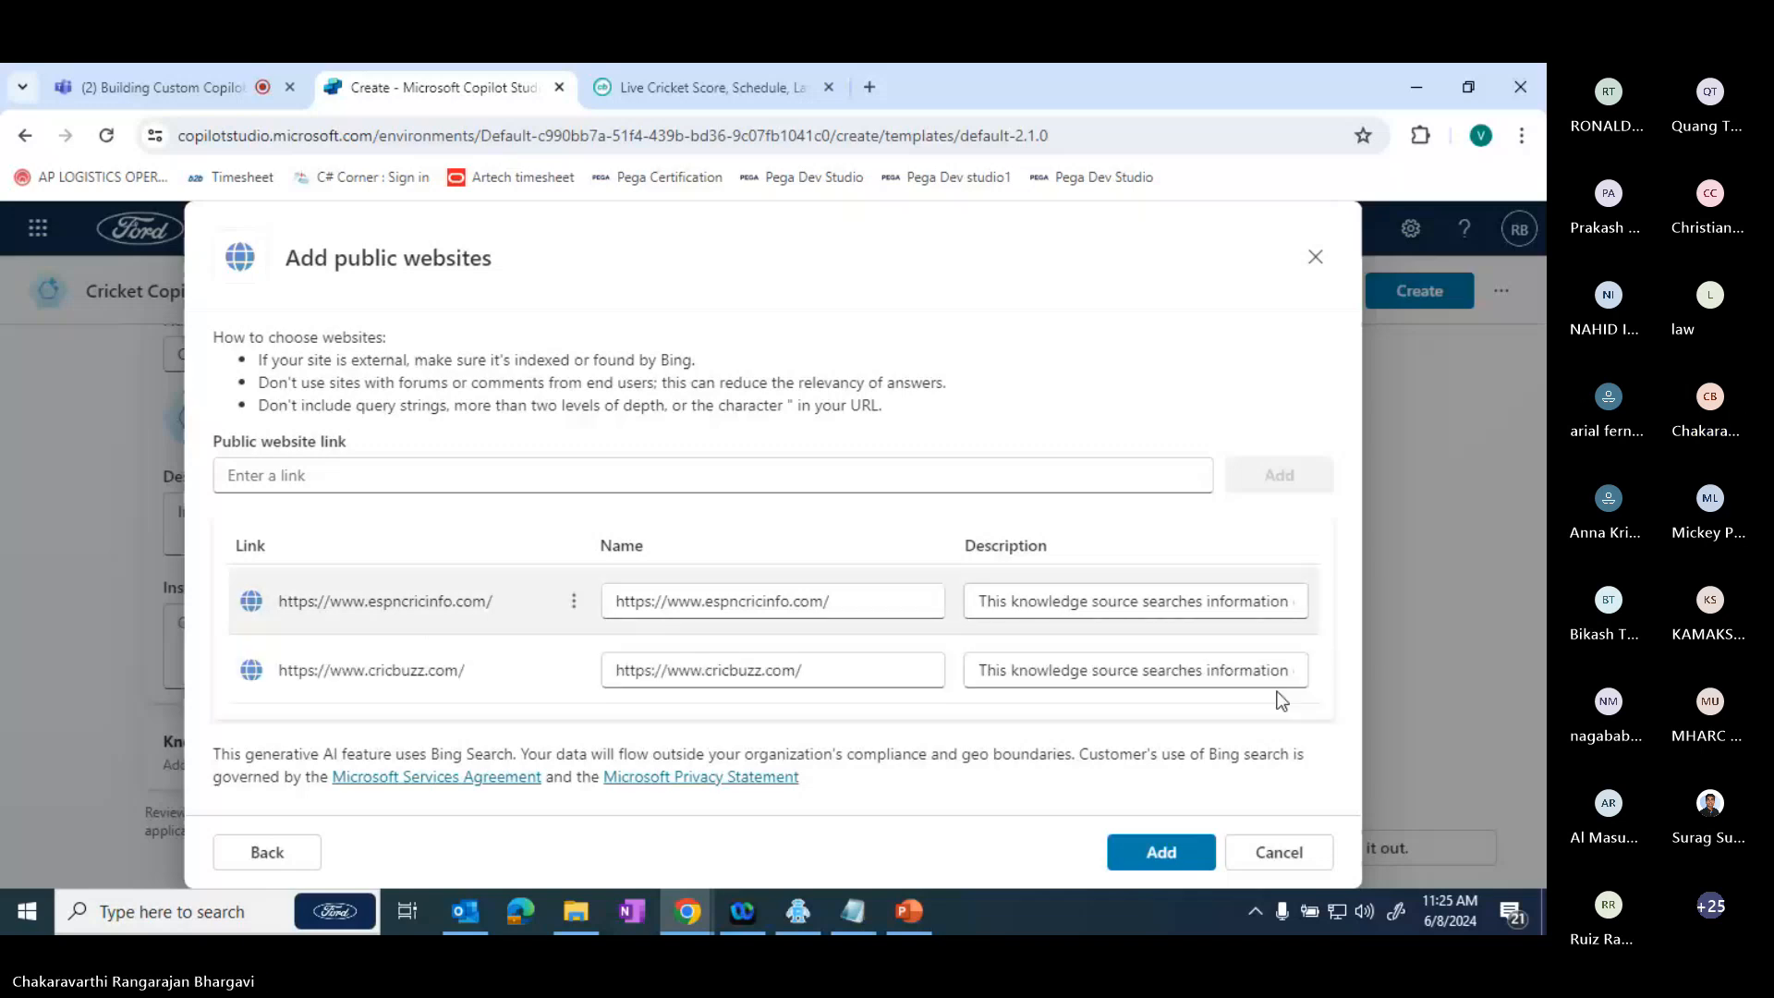
- Confirm the two cricket websites as knowledge sources and create the Cricket Copilot
{"action": "left_click", "coordinate": [1161, 852]}
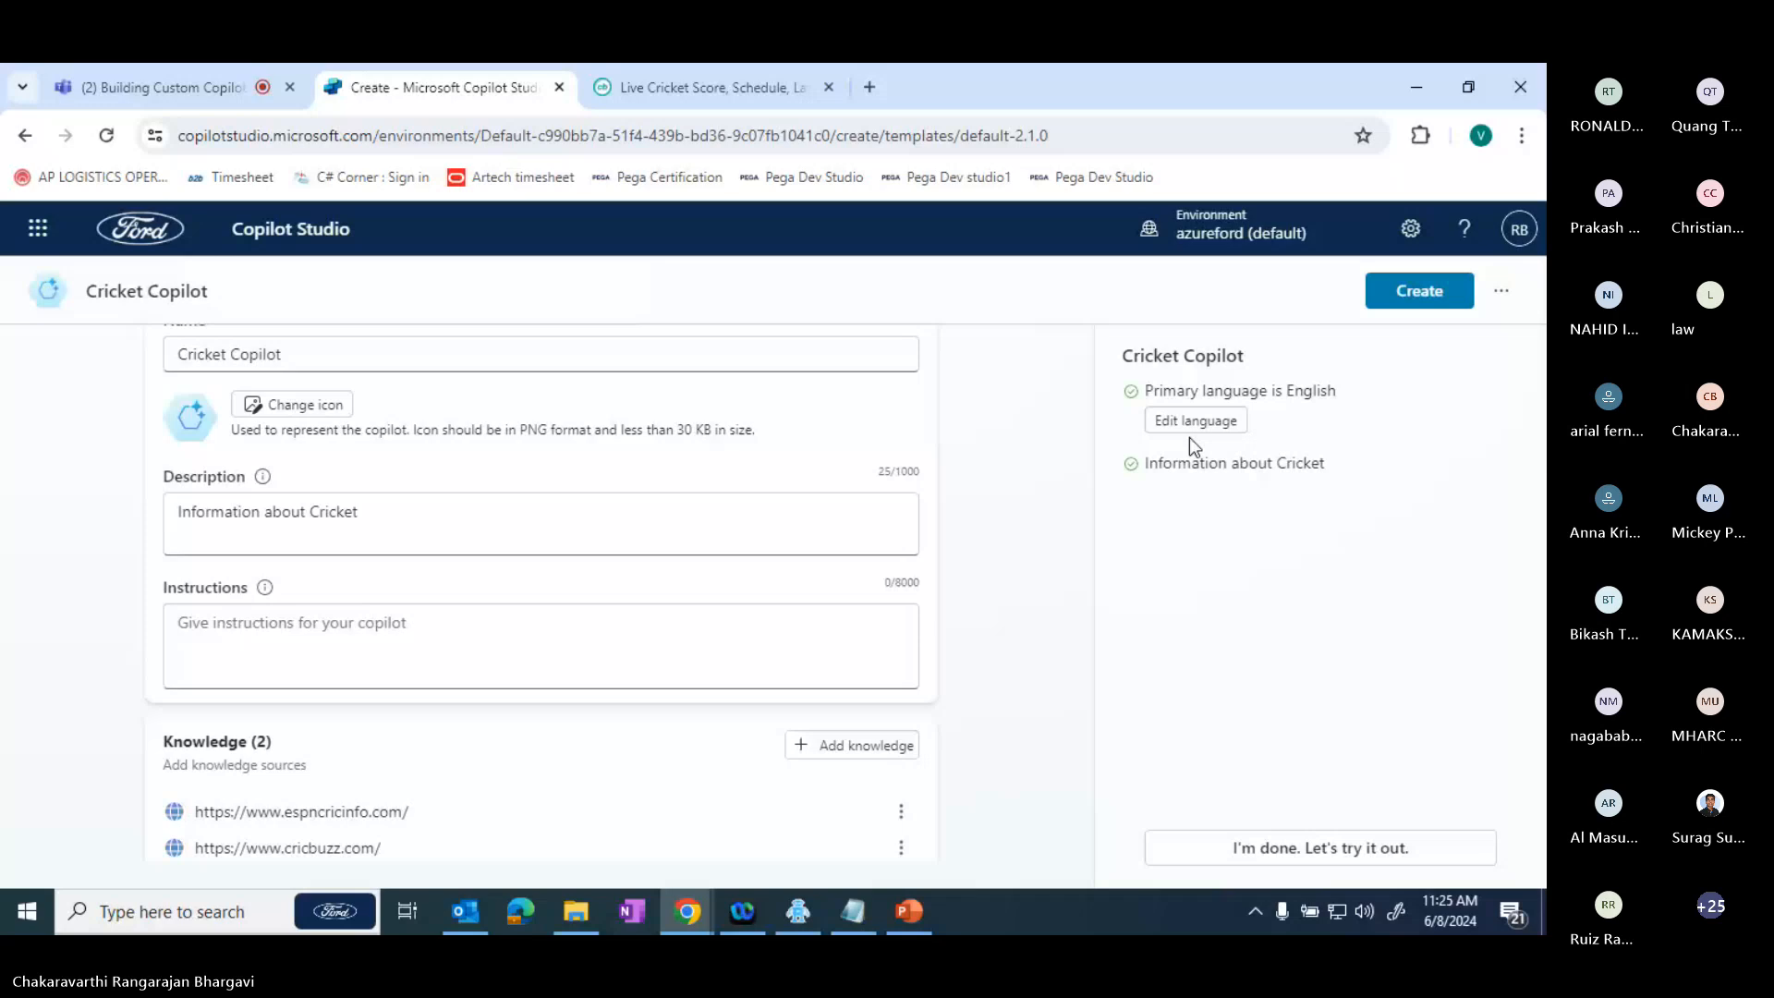
{"action": "left_click", "coordinate": [1414, 304]}
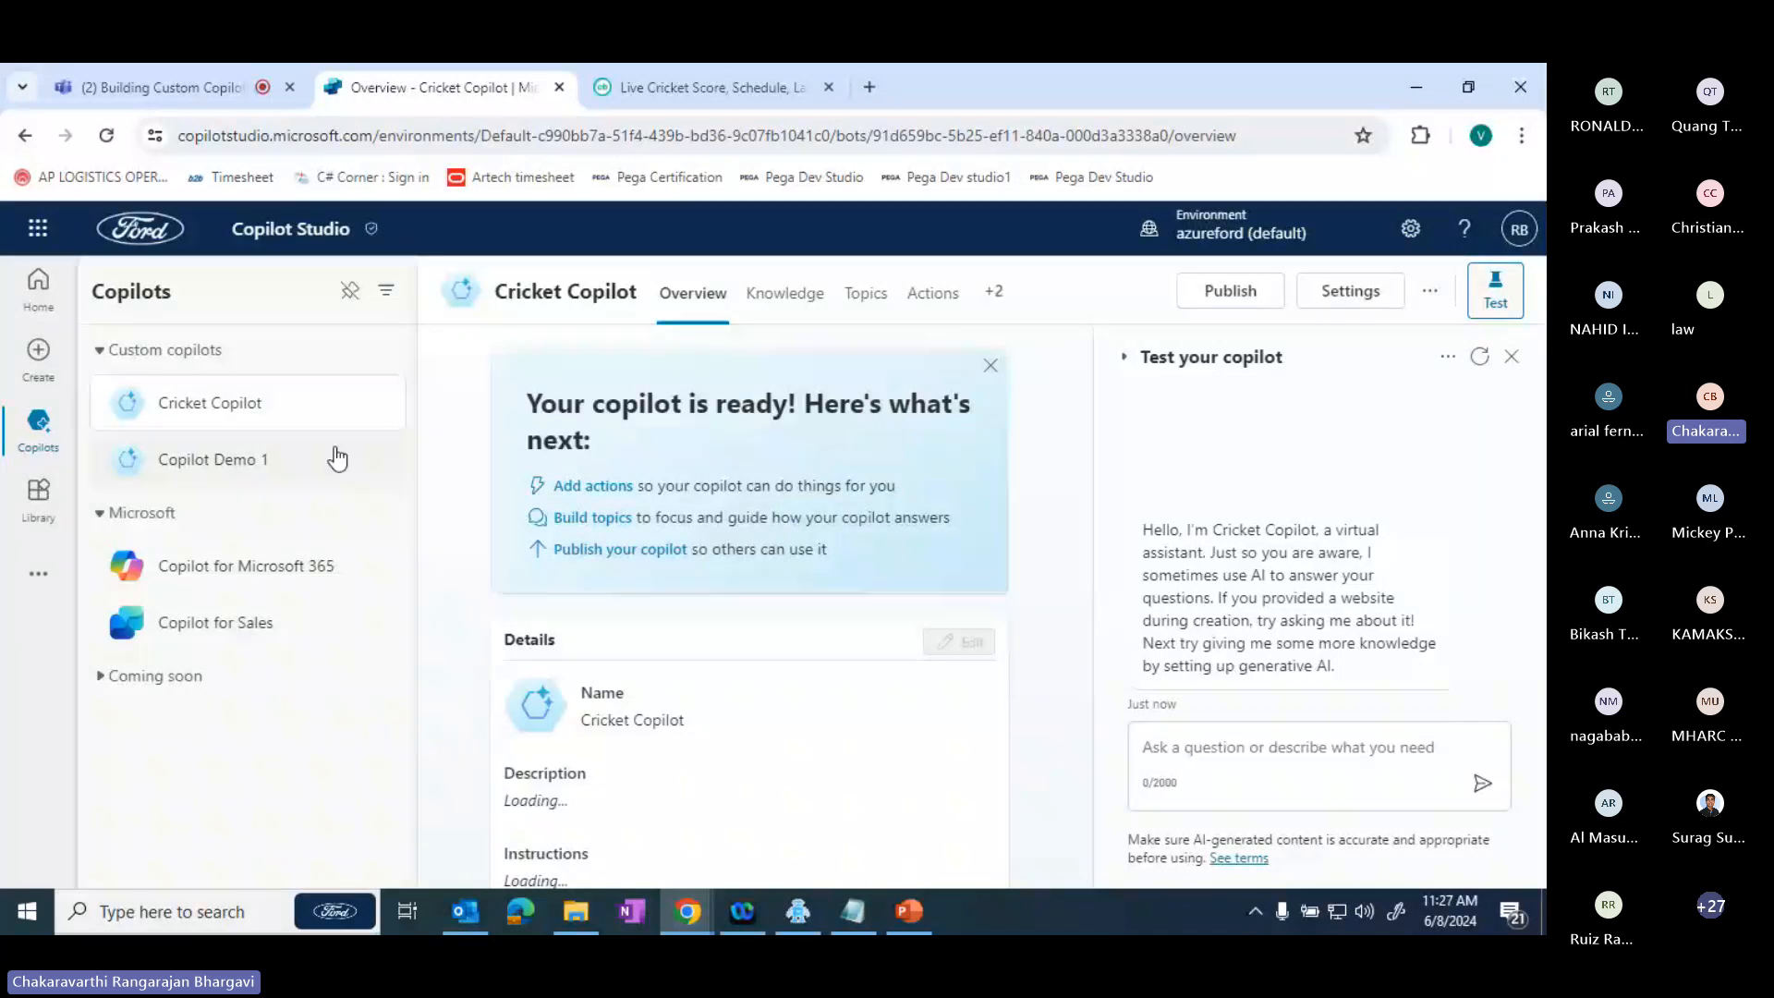
- Examine the Cricket Copilot's knowledge page, its custom topics and the options for adding a topic
{"action": "left_click", "coordinate": [804, 298]}
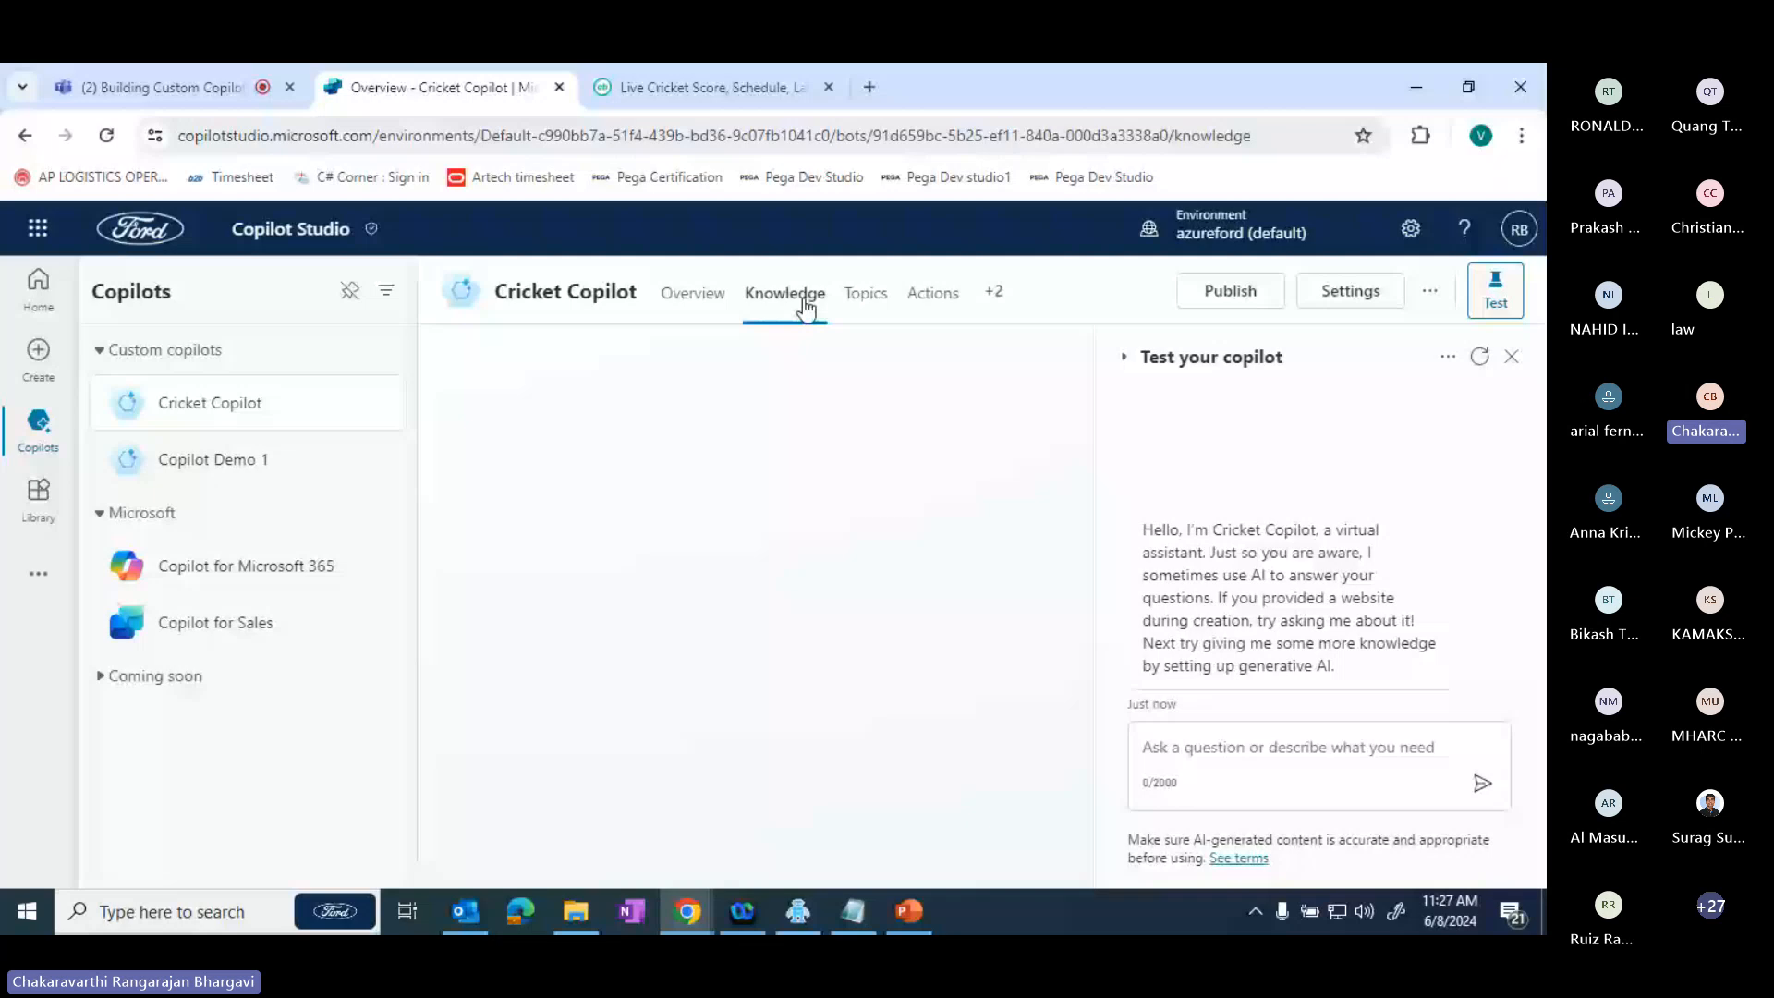
{"action": "left_click", "coordinate": [861, 305]}
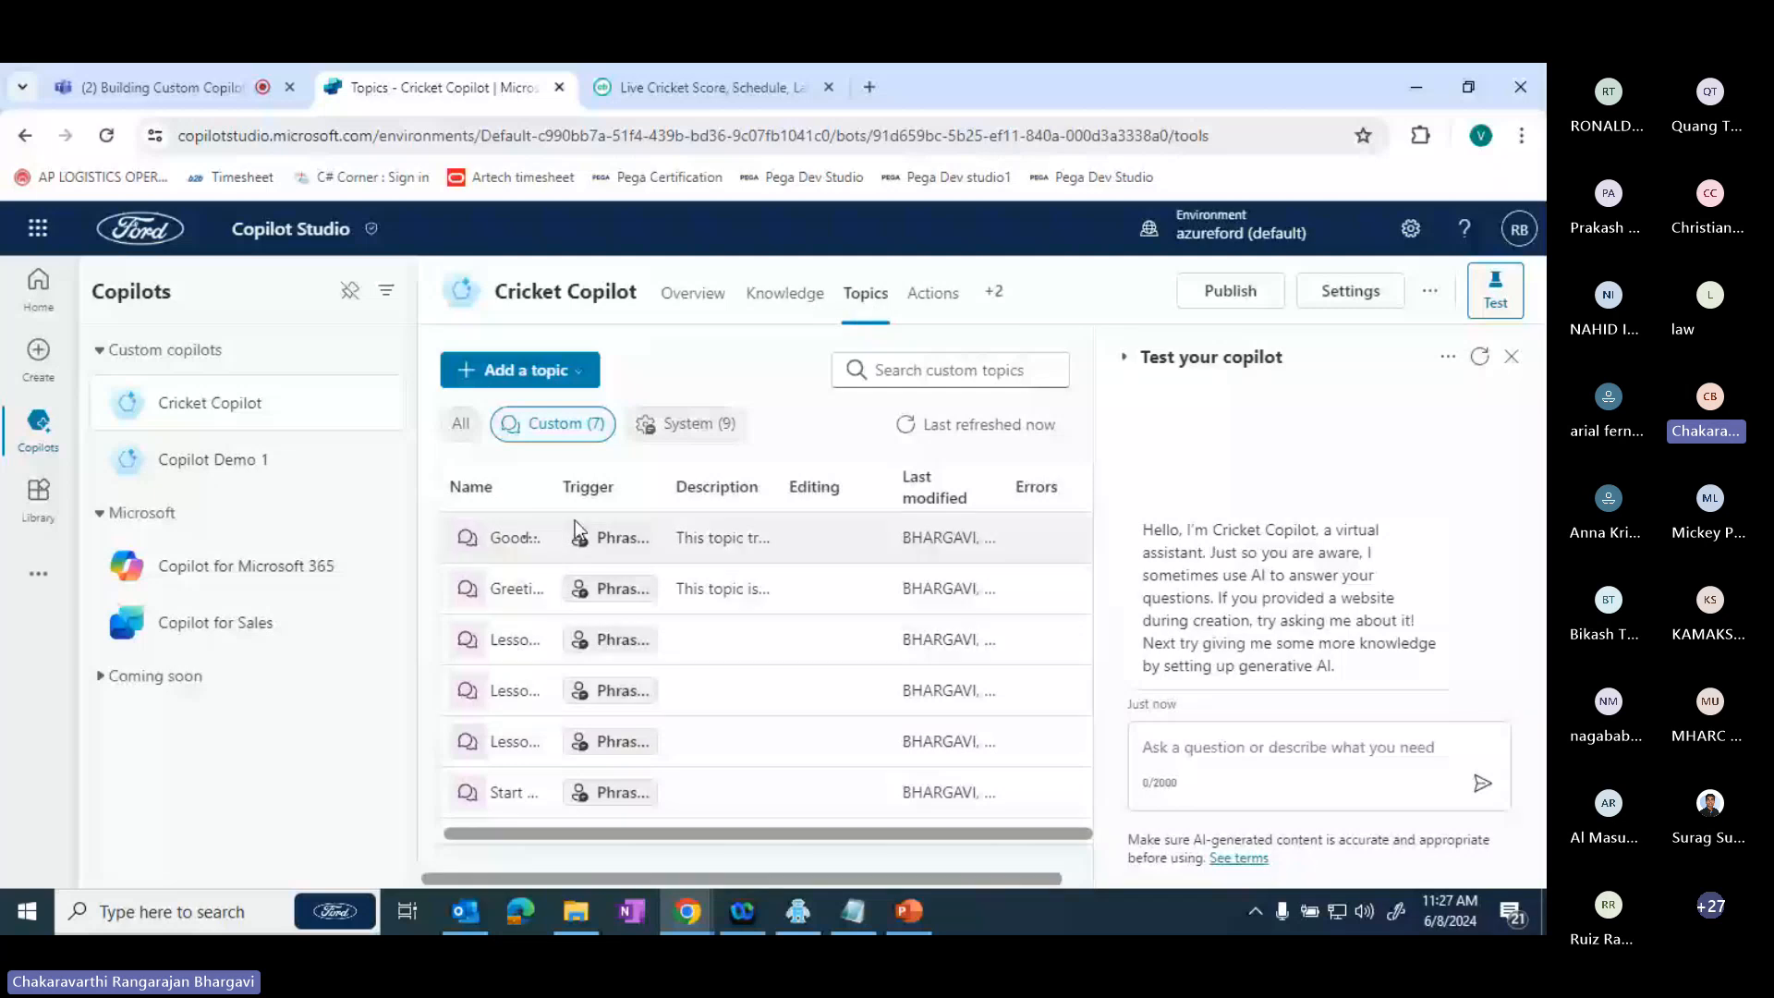
{"action": "left_click", "coordinate": [573, 371]}
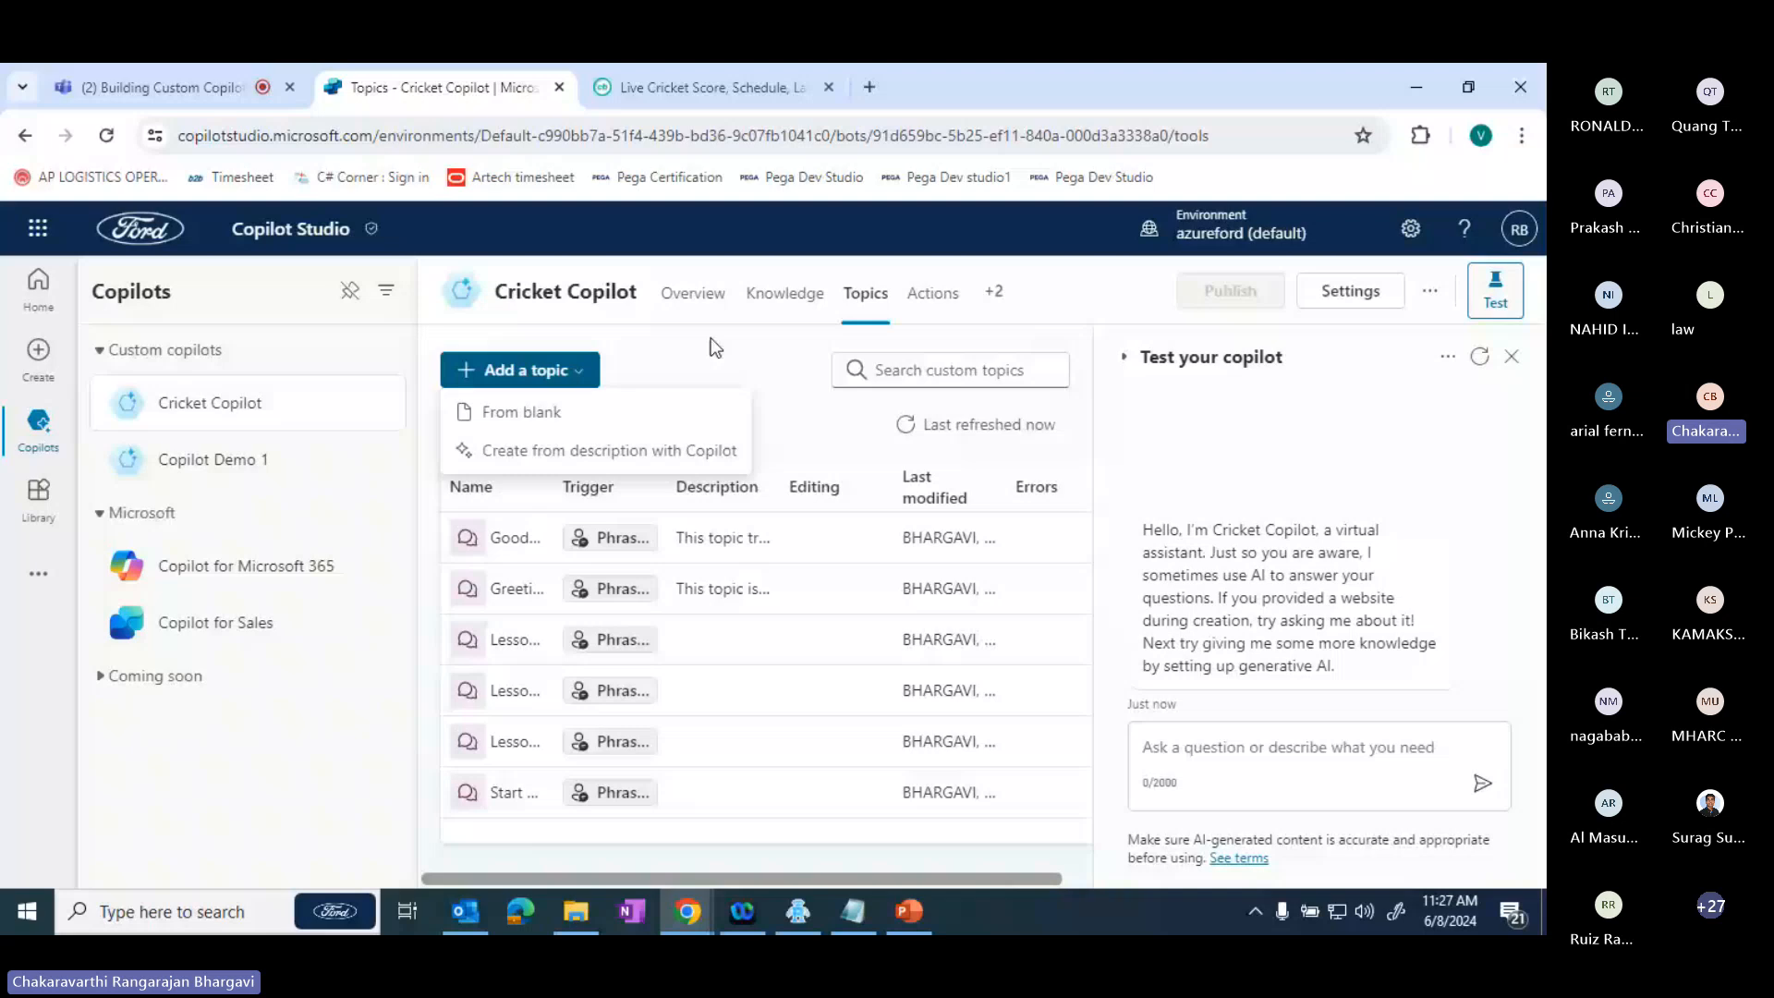
{"action": "left_click", "coordinate": [712, 351]}
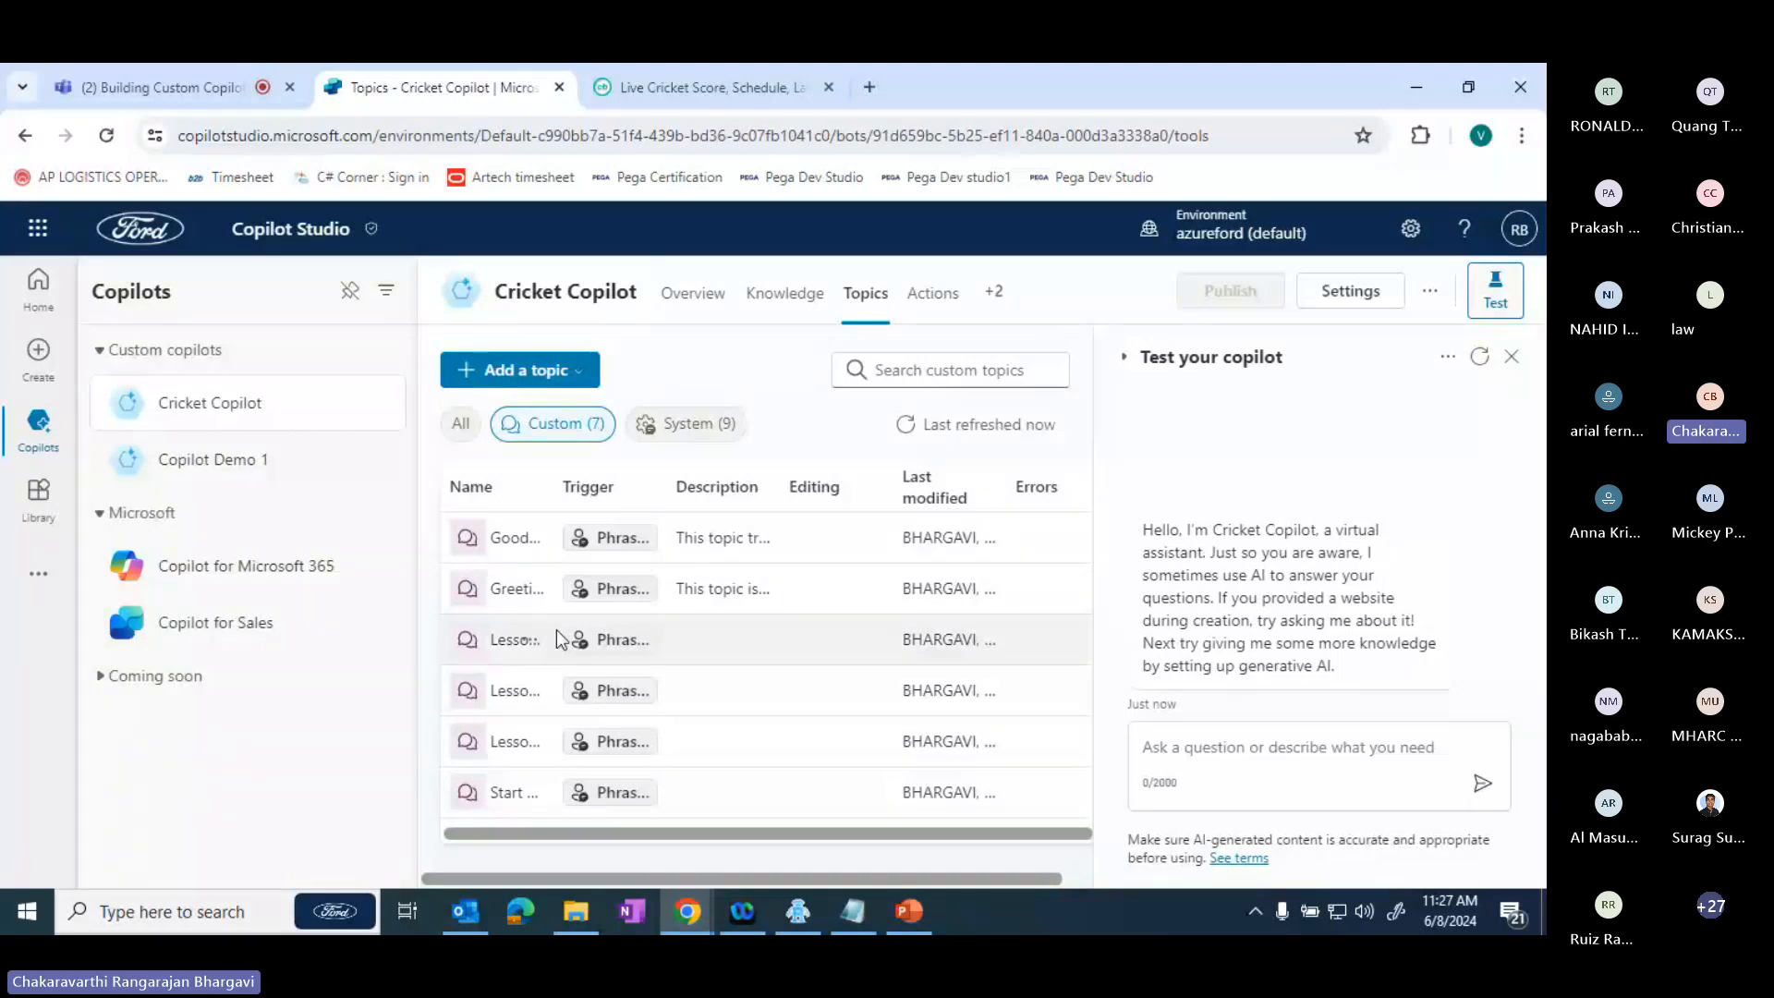
{"action": "mouse_move", "coordinate": [584, 547]}
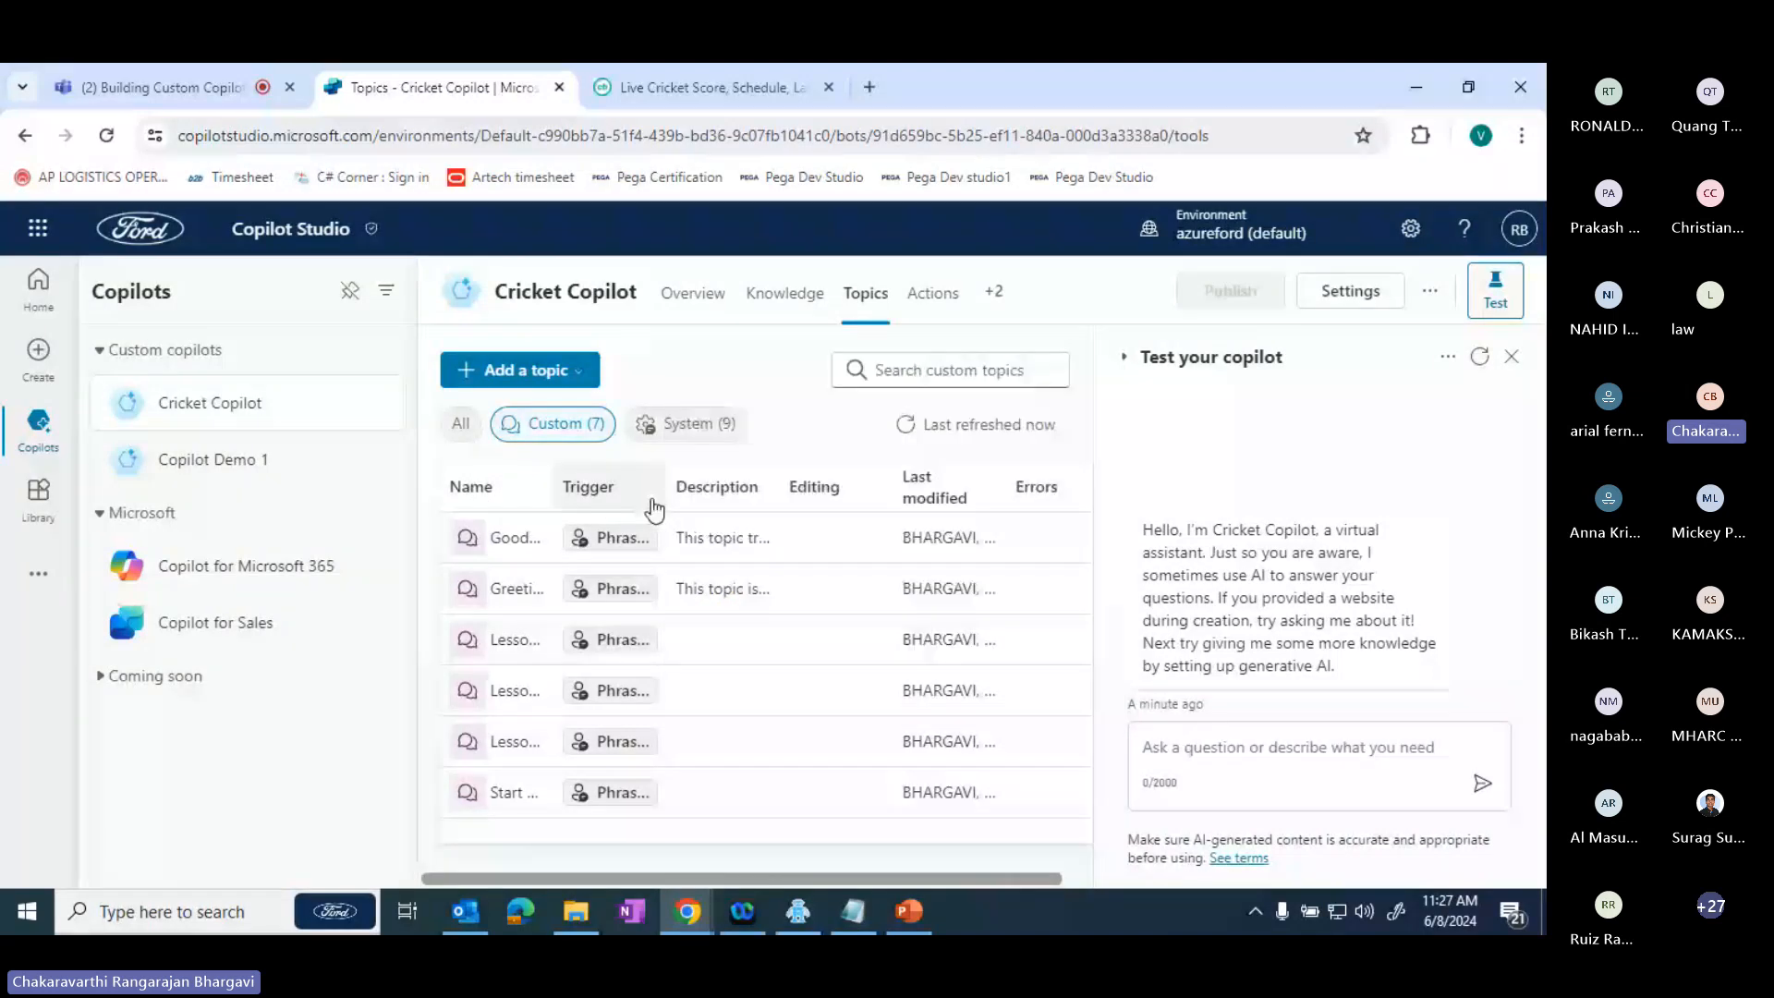
- Start a new topic created from a description with Copilot and name it "Cricket Responses"
{"action": "left_click", "coordinate": [530, 381]}
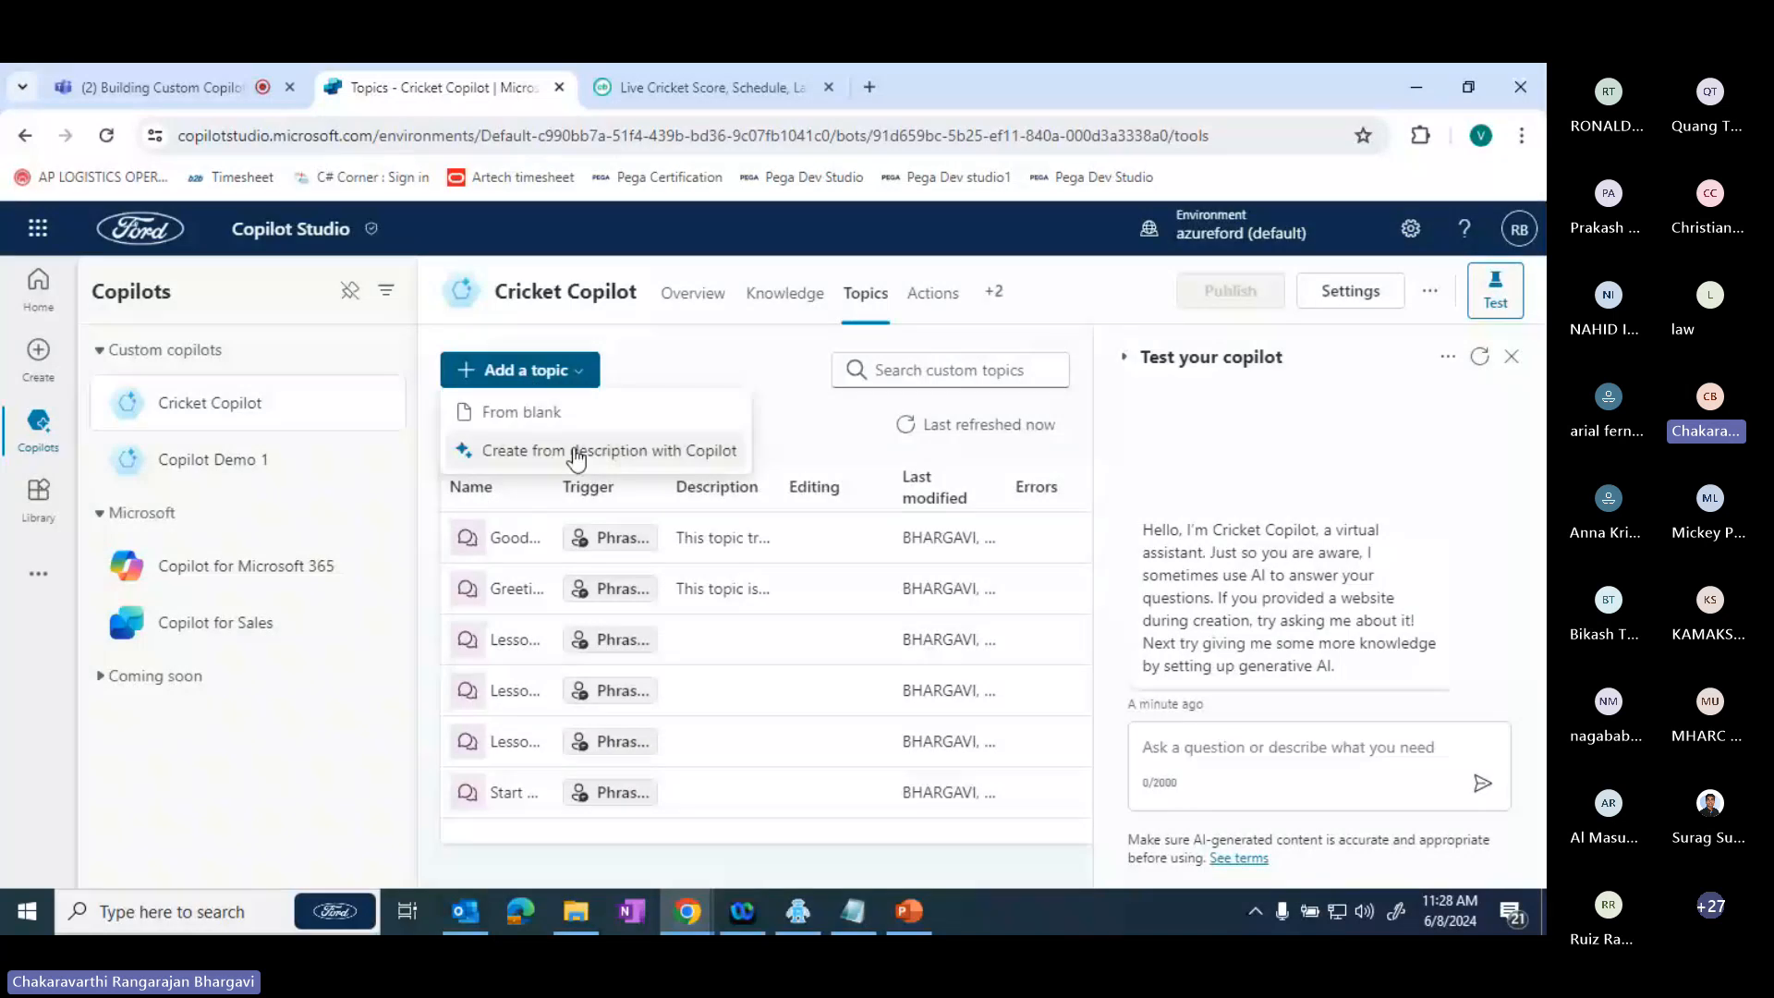
{"action": "left_click", "coordinate": [576, 455]}
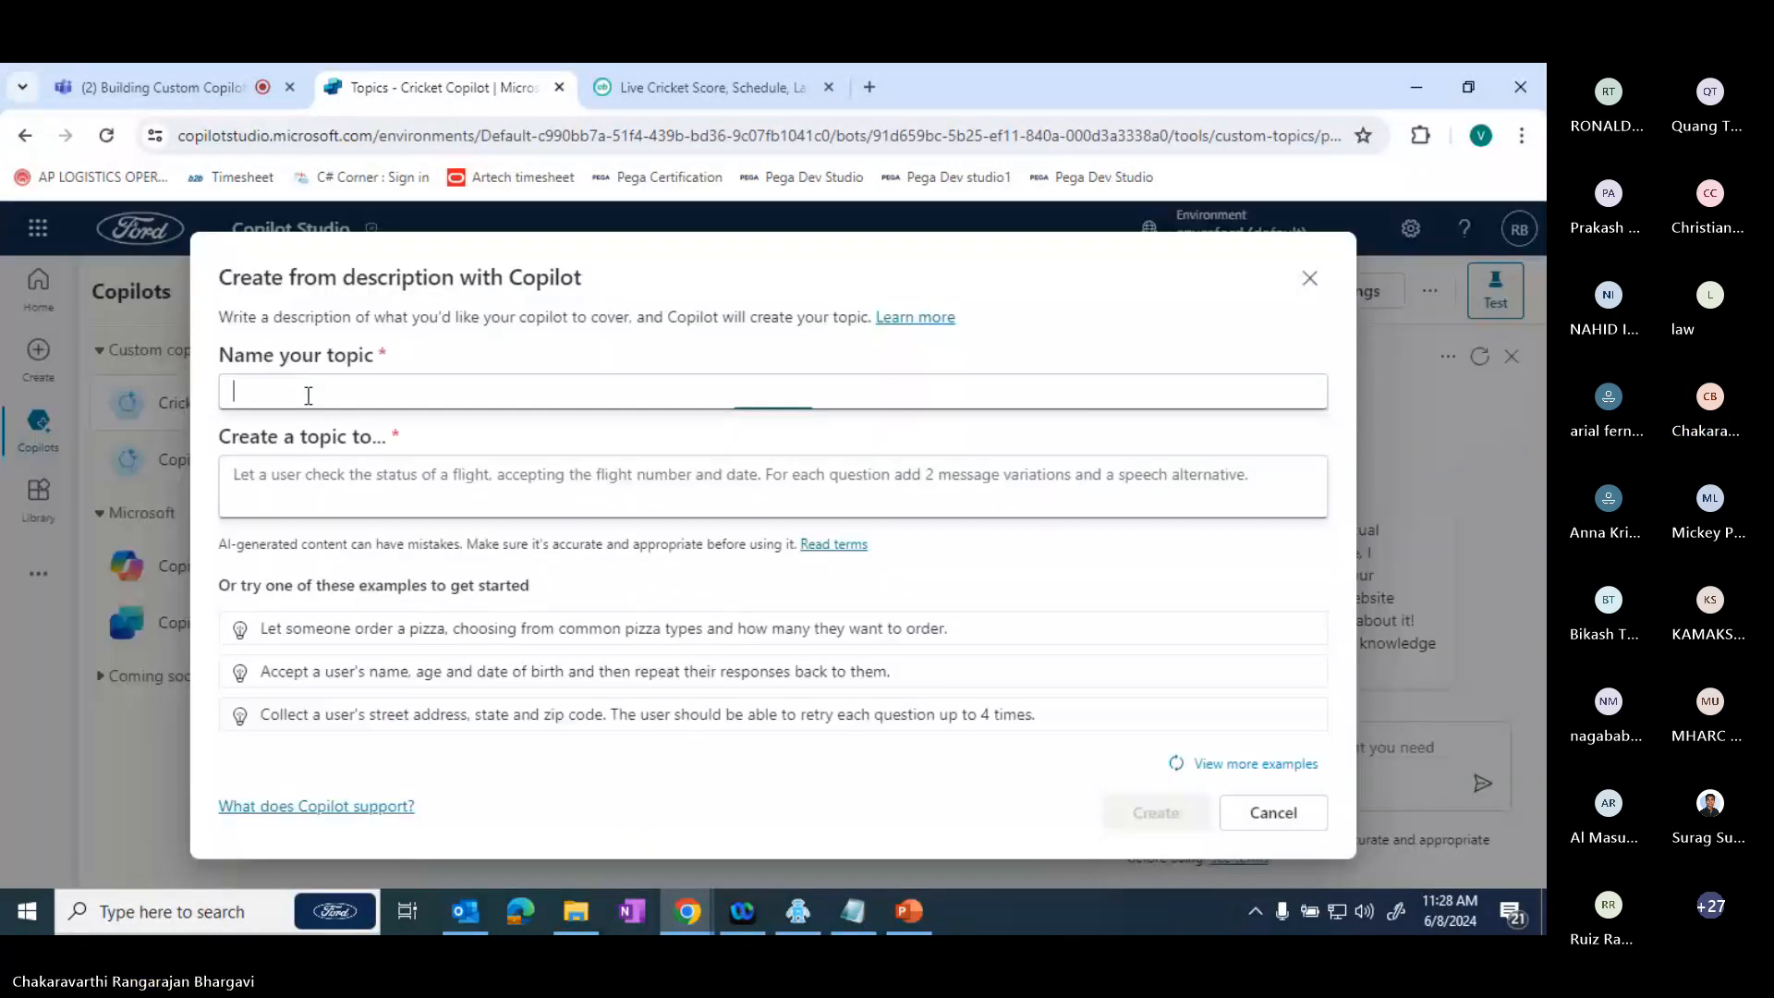
{"action": "type", "text": "C"}
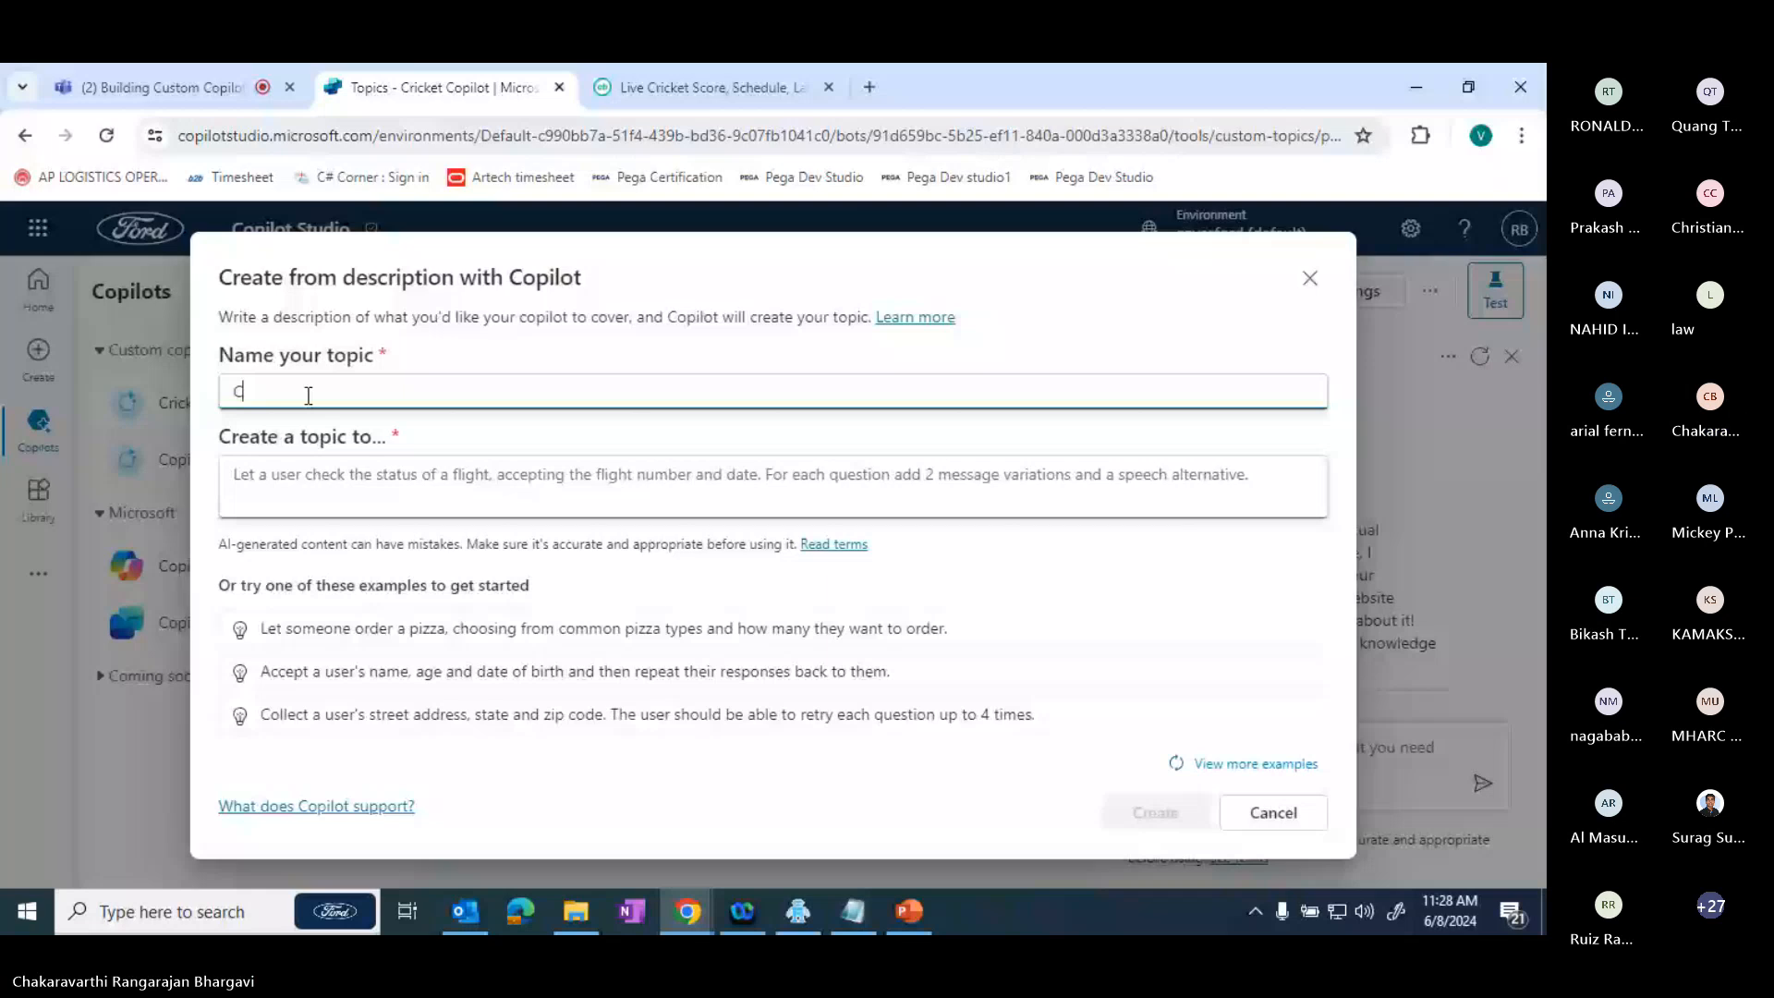
{"action": "type", "text": "ric"}
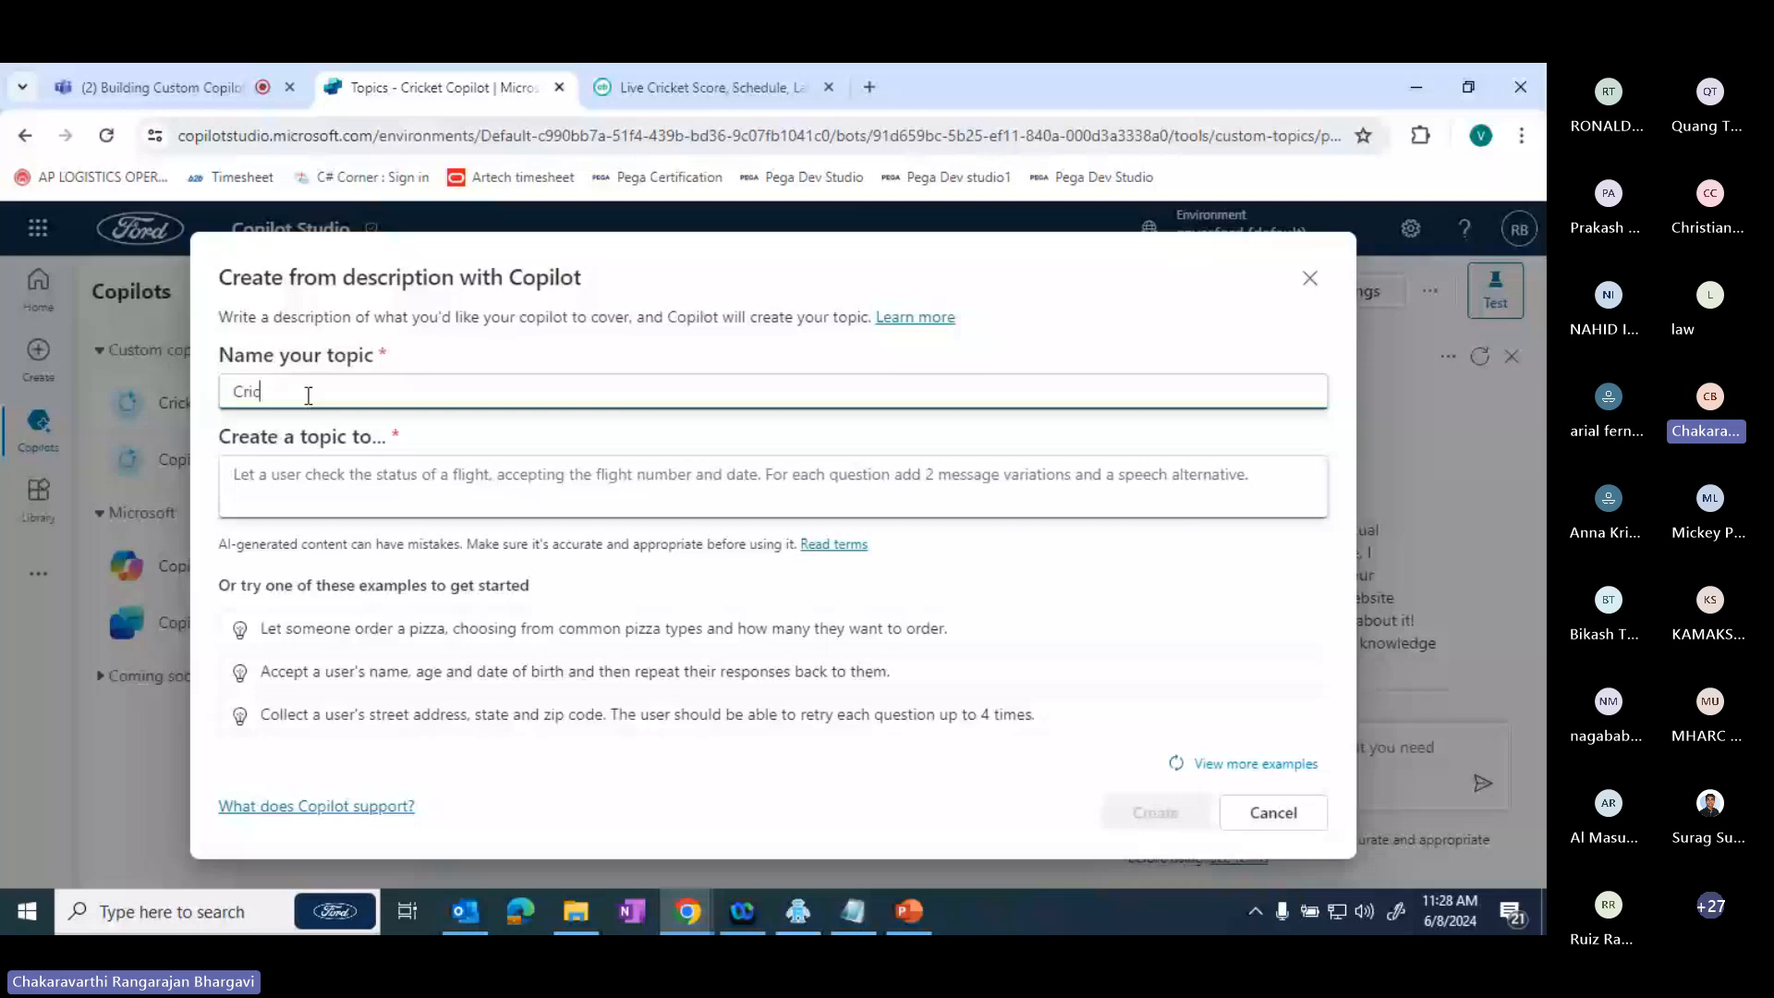
{"action": "type", "text": "ket Responses"}
{"action": "left_click", "coordinate": [301, 475]}
{"action": "type", "text": "Cr"}
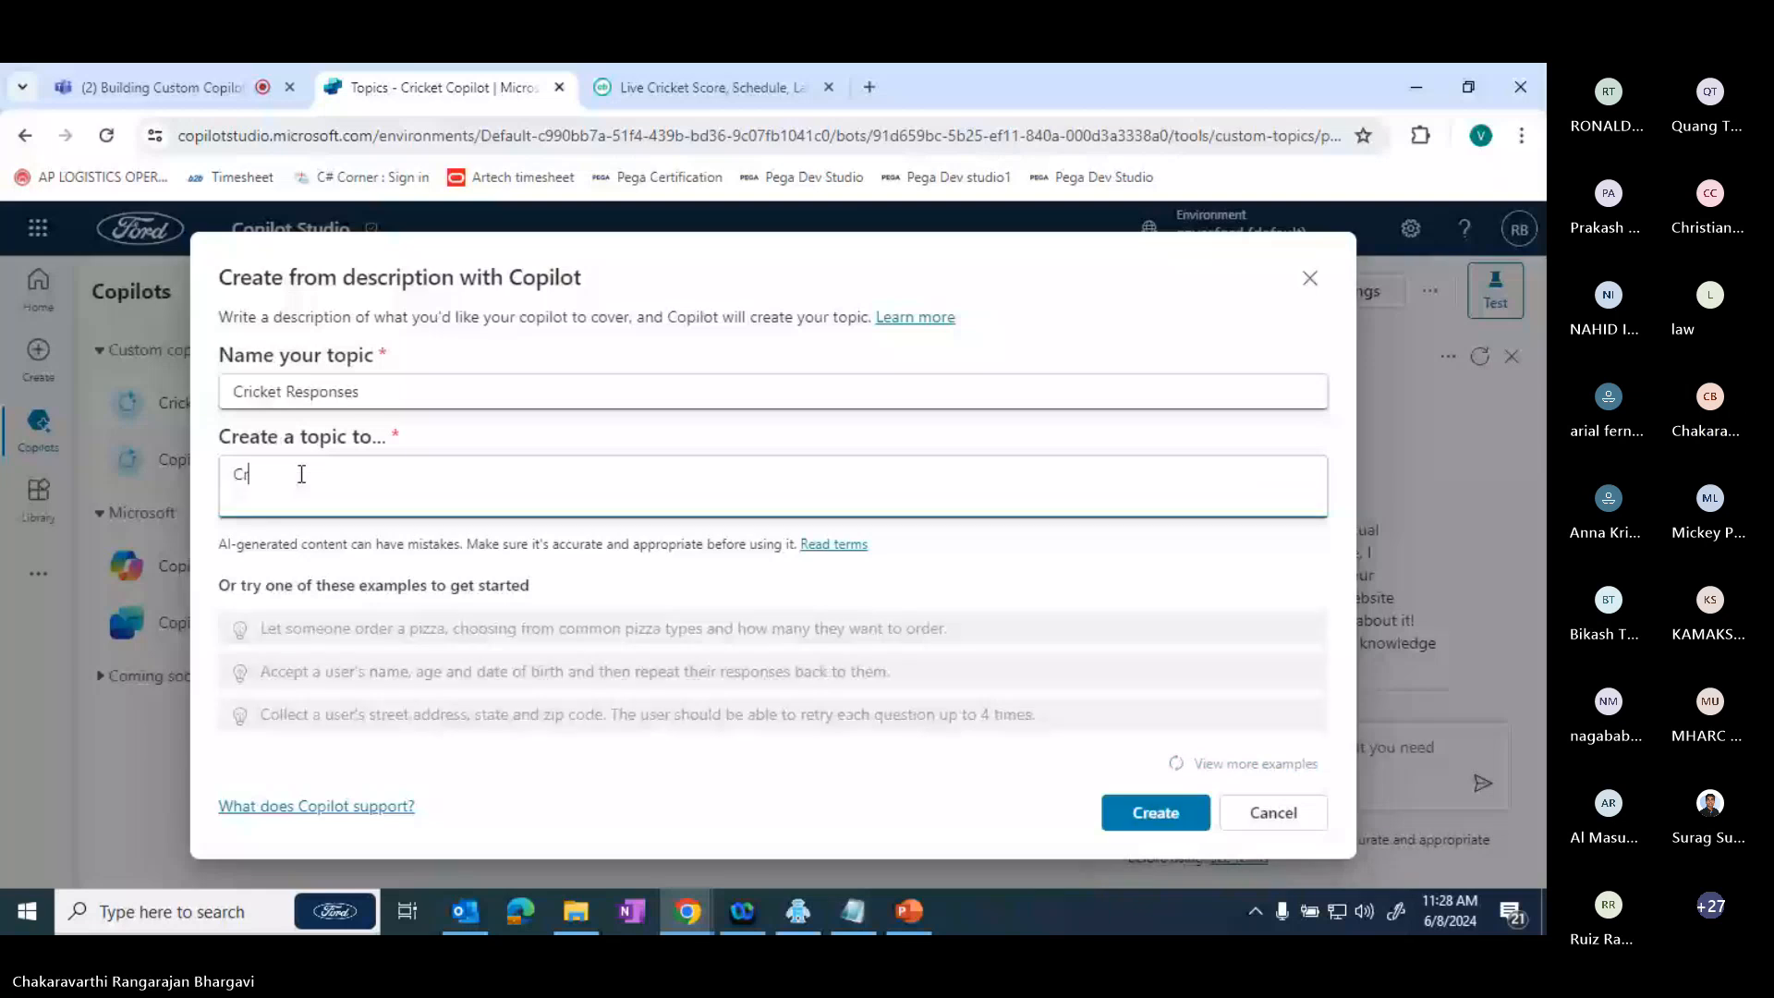
{"action": "type", "text": "icket responses"}
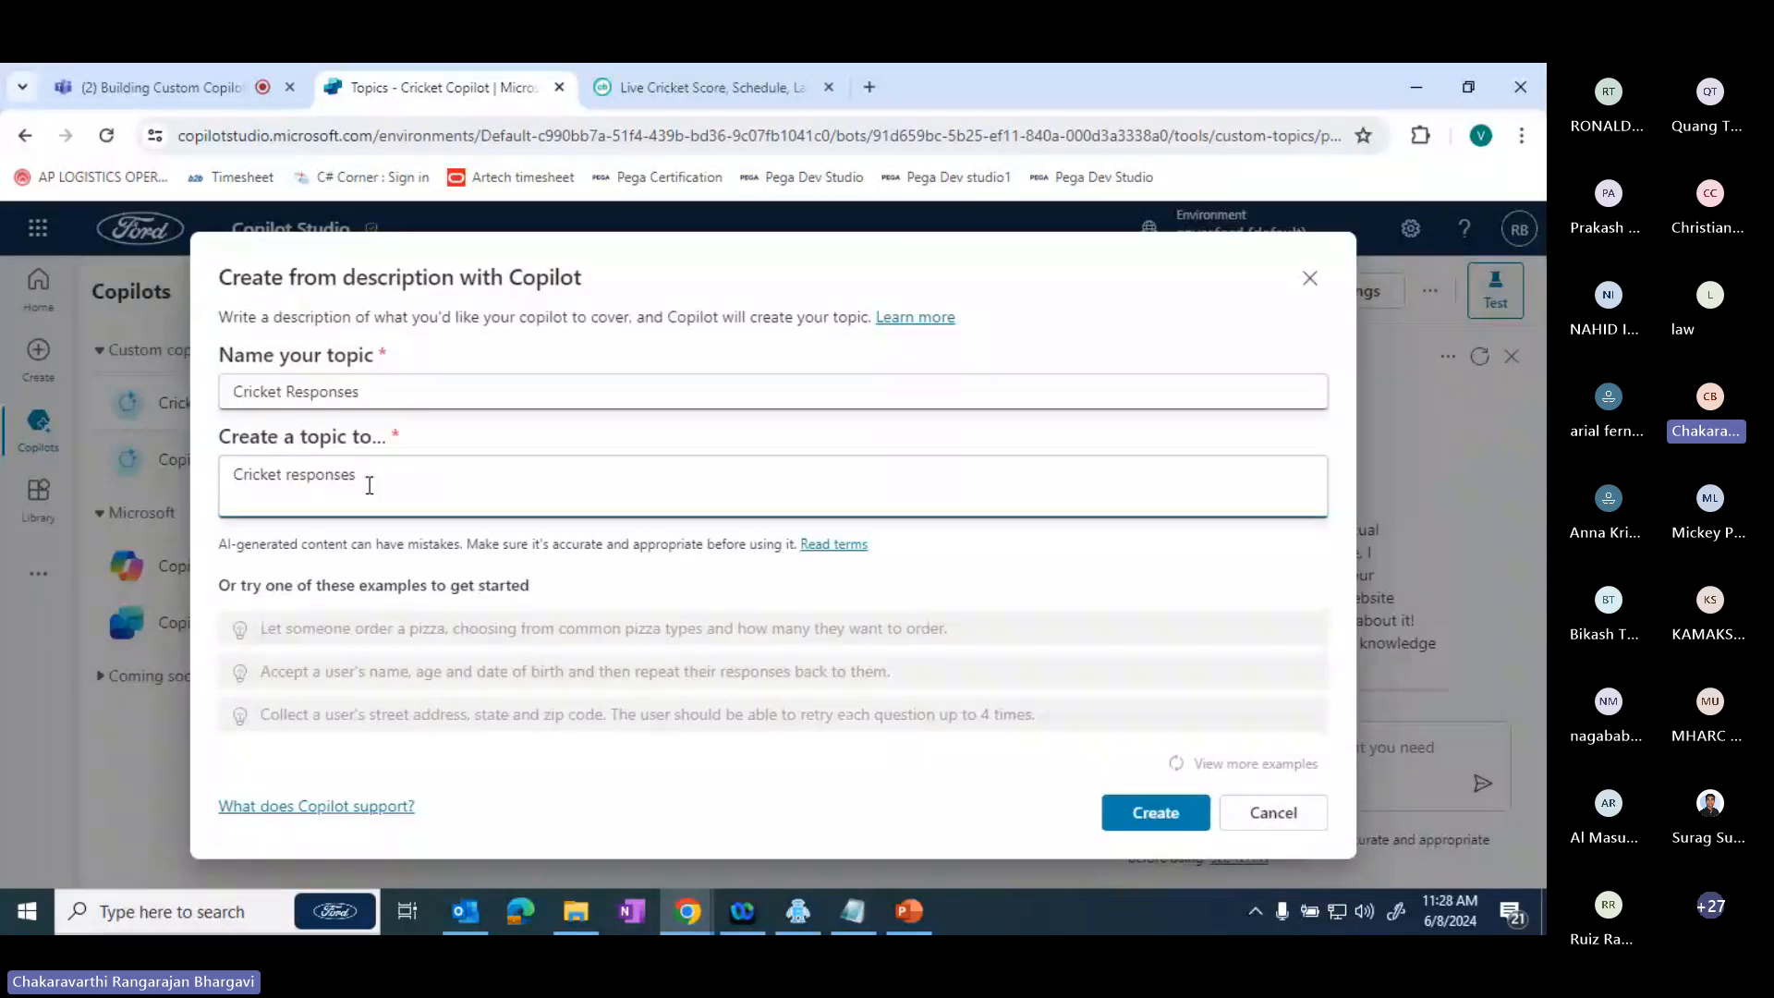
{"action": "key", "text": "ctrl+a"}
{"action": "key", "text": "BackSpace"}
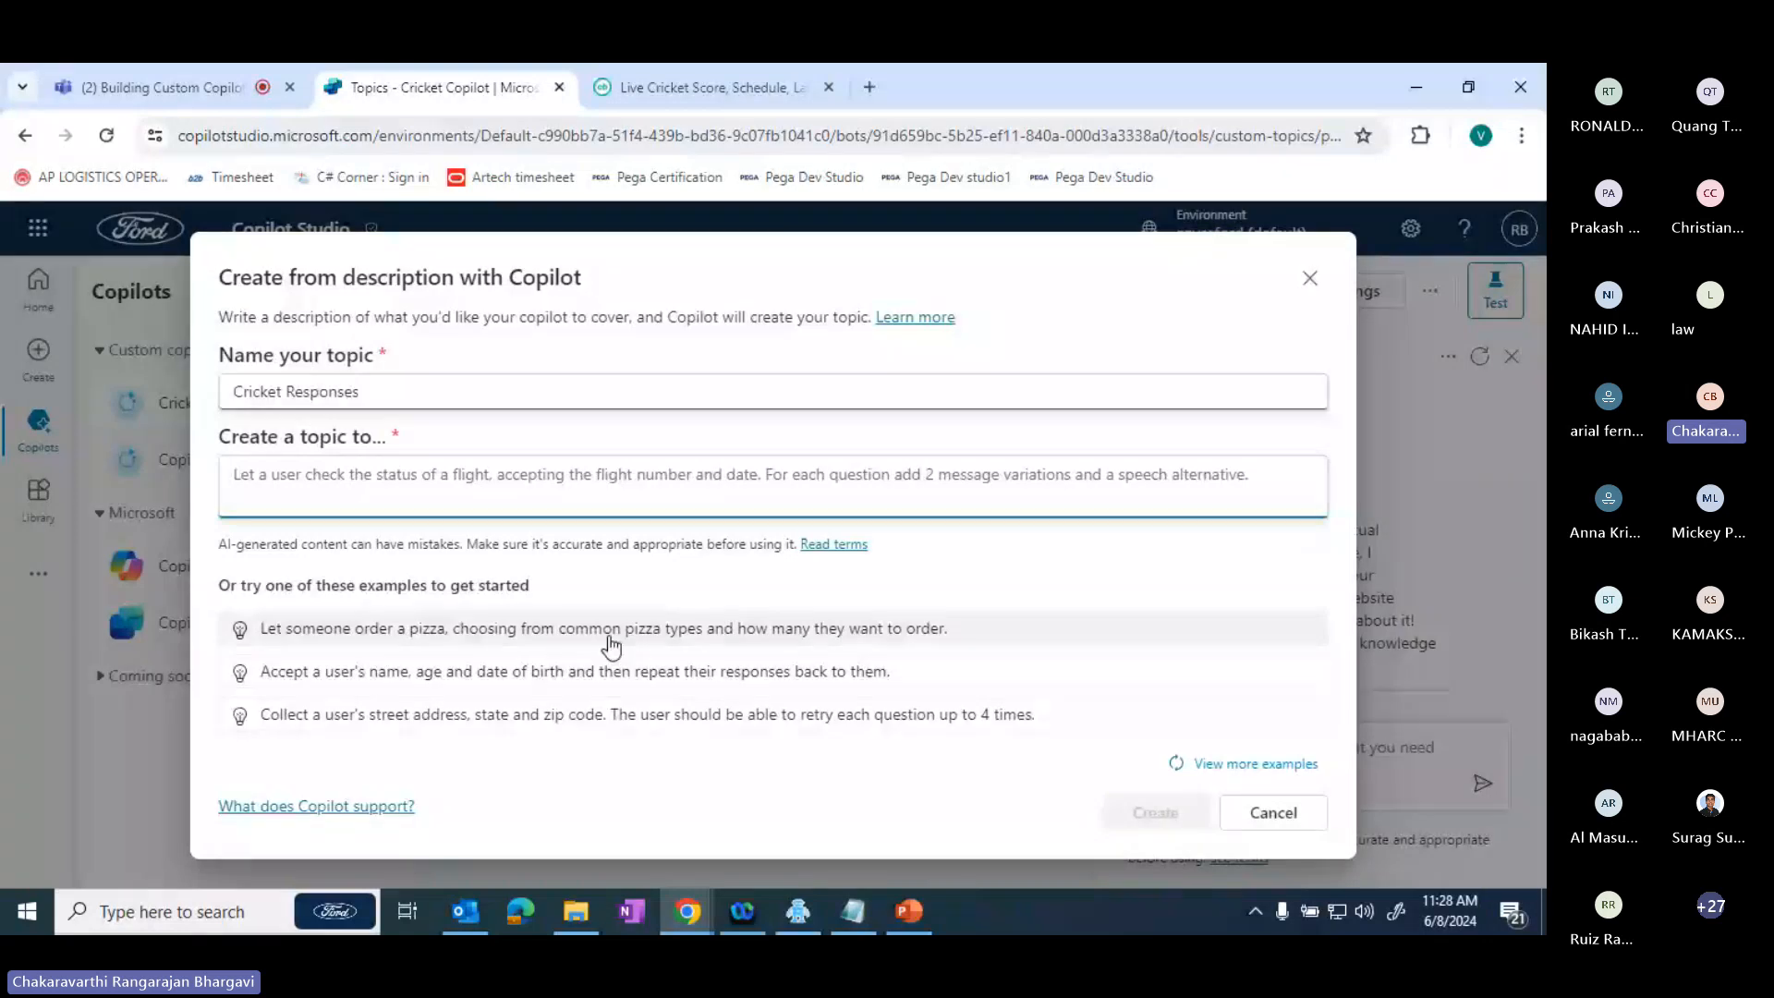
{"action": "left_click", "coordinate": [937, 644]}
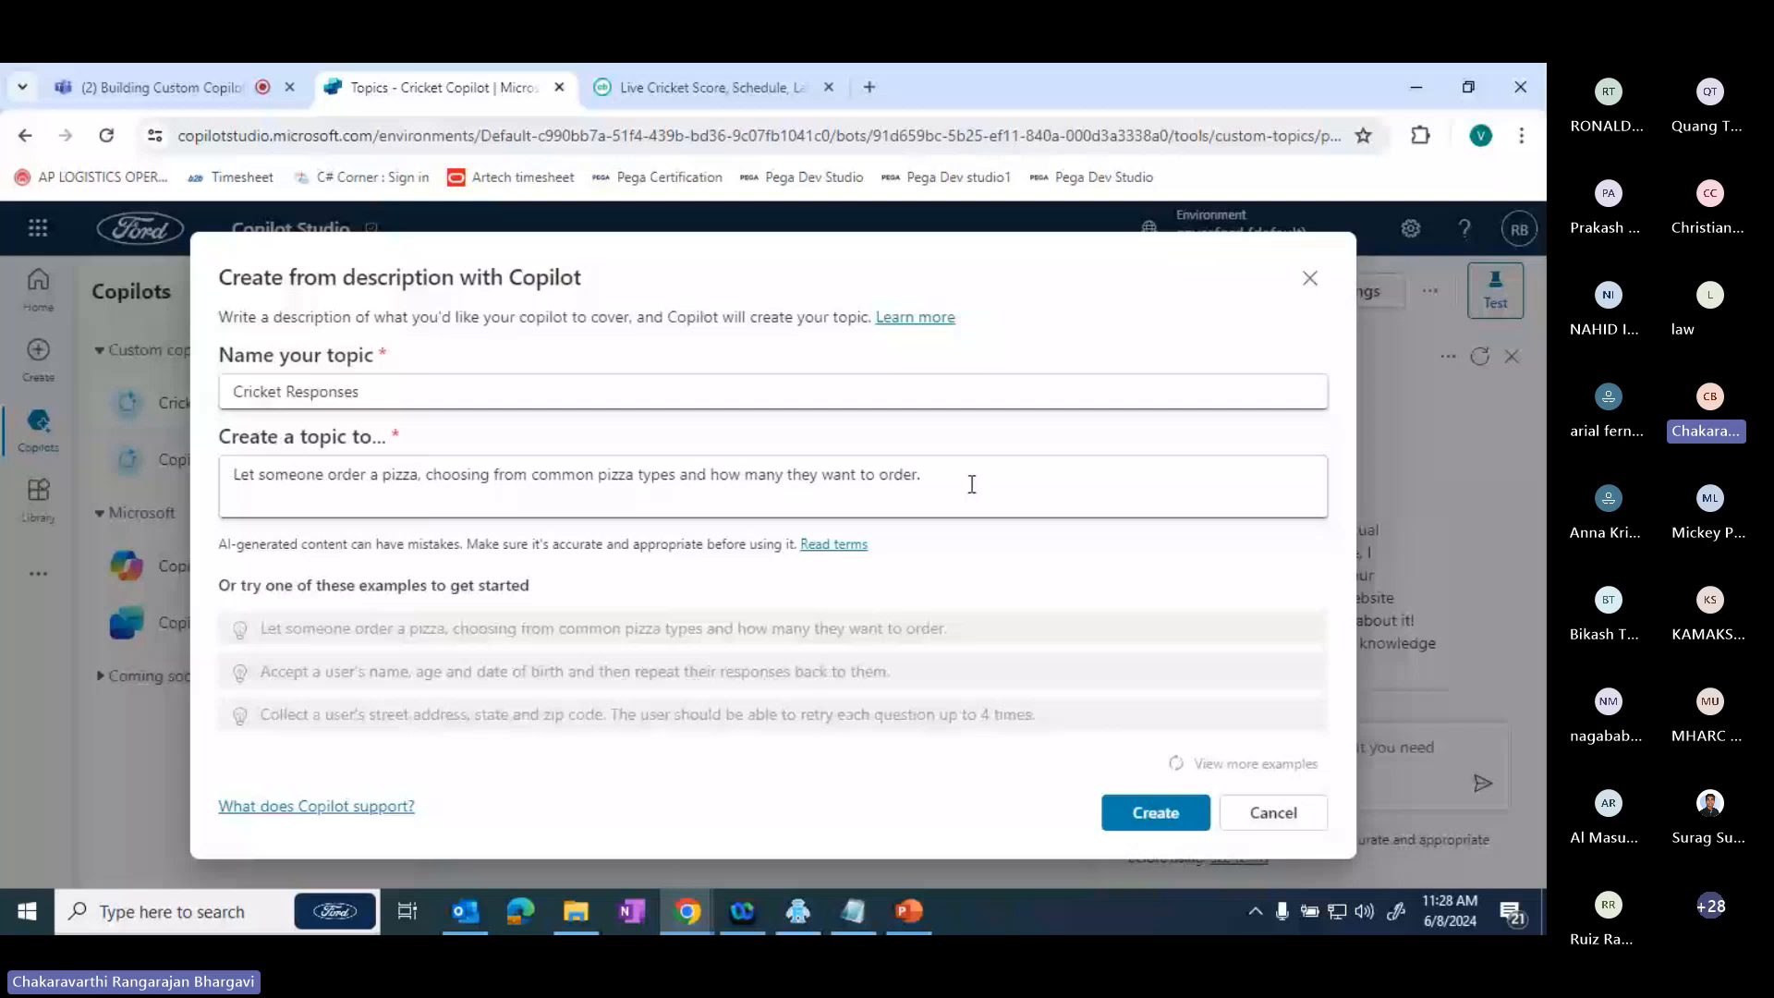
{"action": "left_click_drag", "start_coordinate": [972, 484], "coordinate": [211, 497]}
{"action": "key", "text": "BackSpace"}
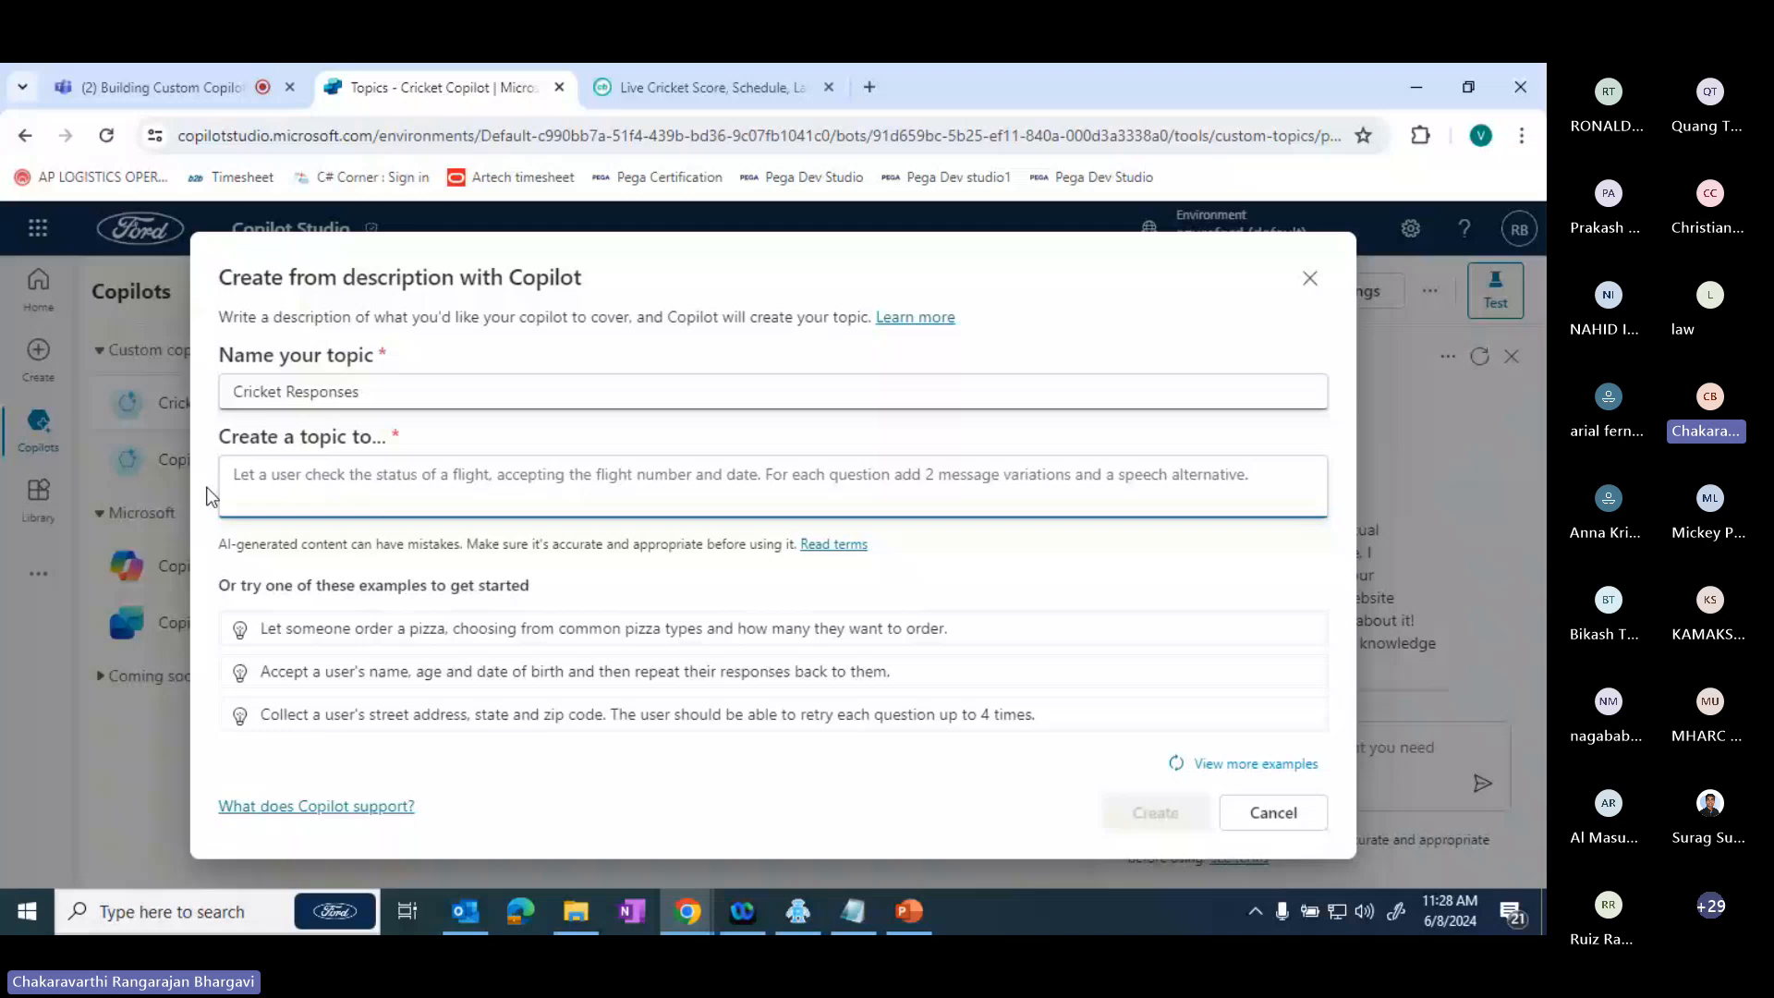
- Create the topic from the example that collects a user's street address, state and zip code with up to 4 retries
{"action": "left_click", "coordinate": [450, 730]}
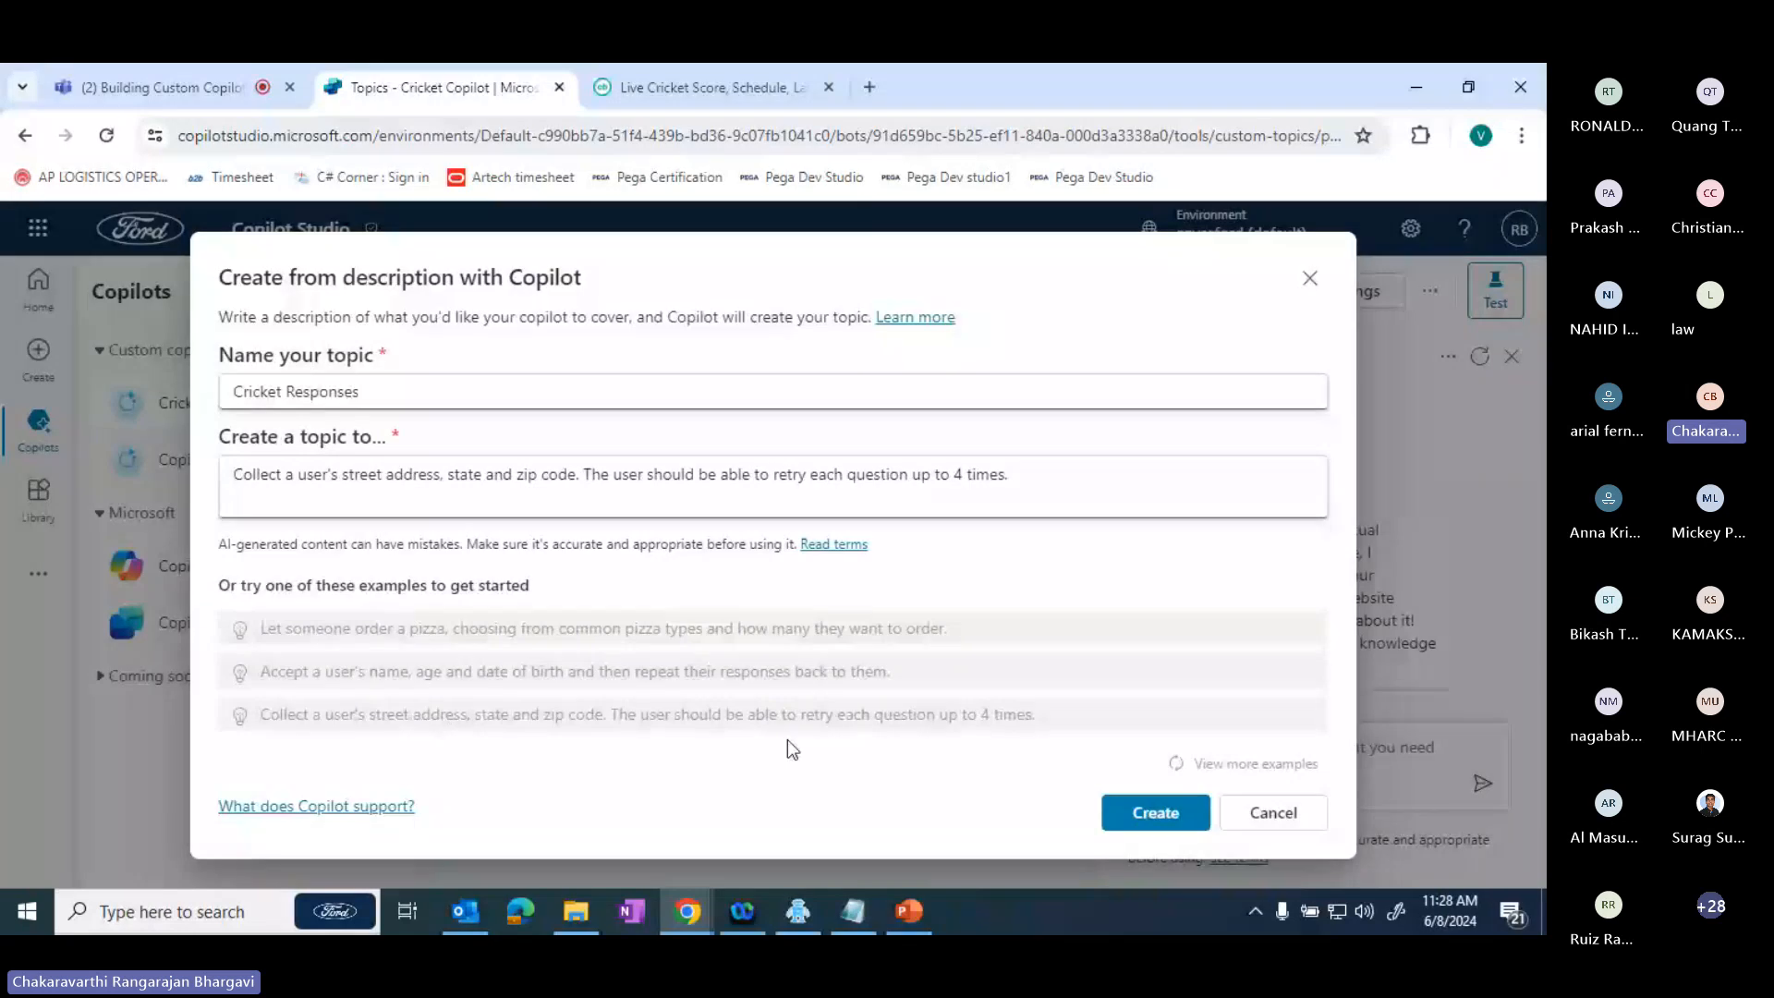
{"action": "left_click", "coordinate": [1157, 818]}
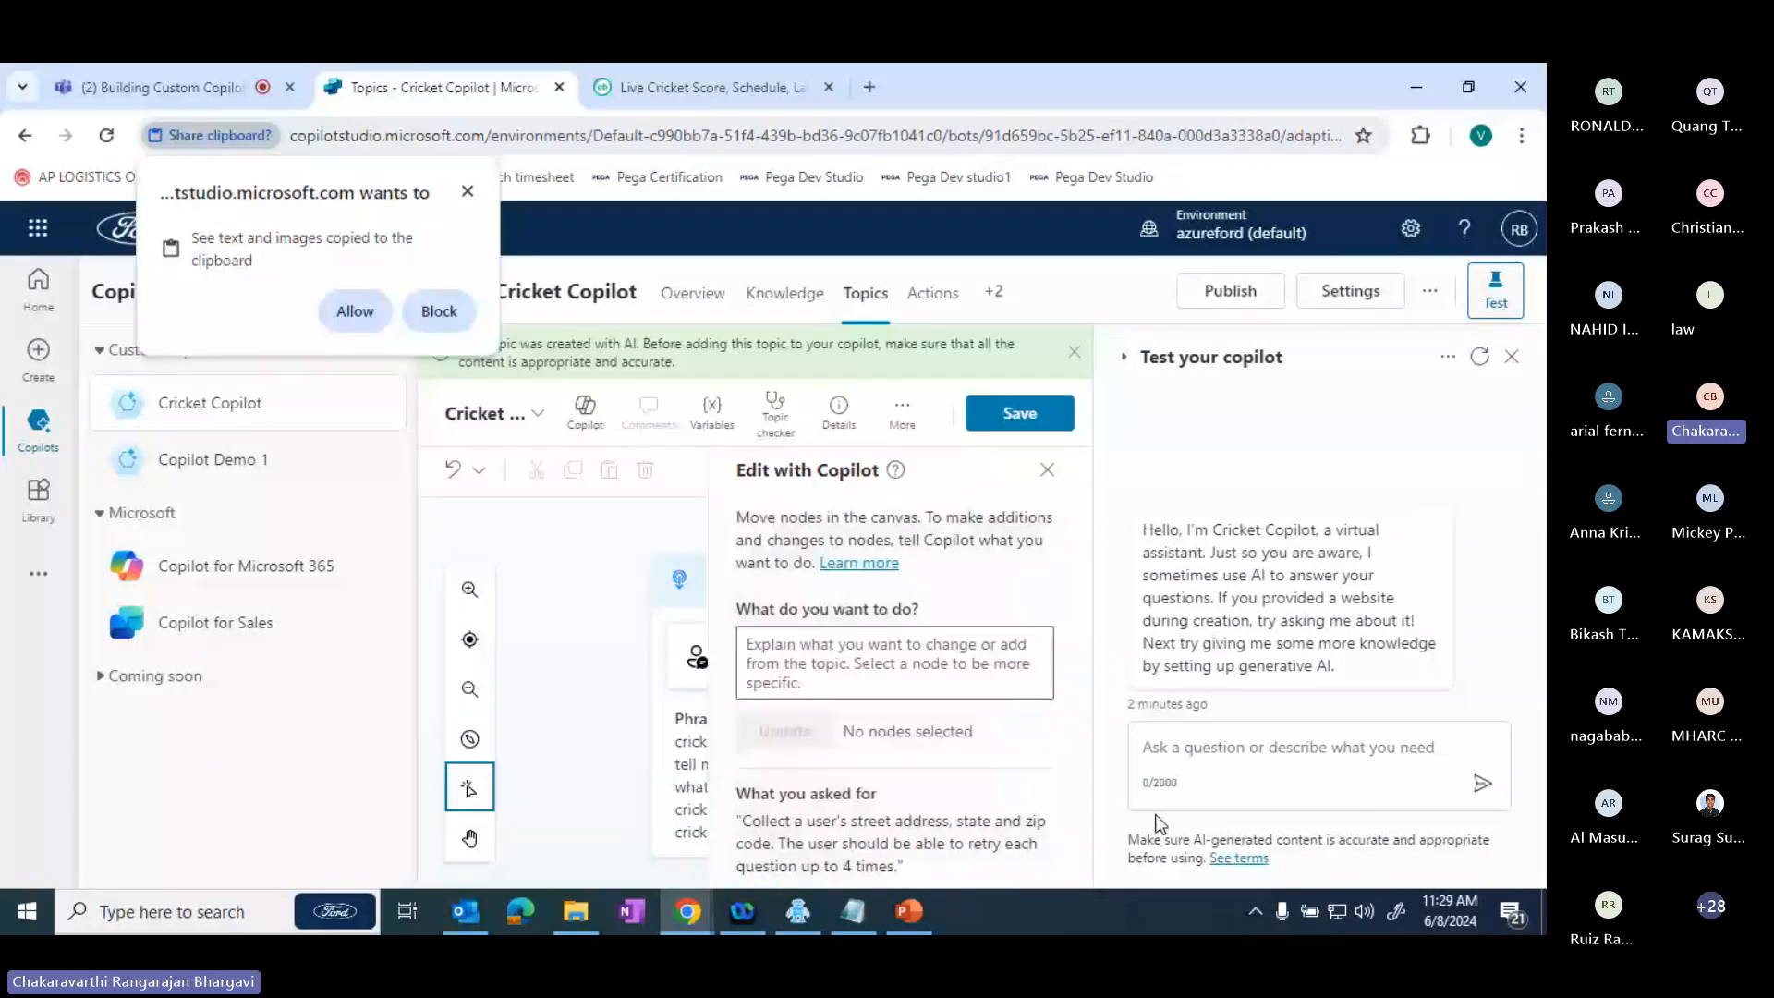
- Close the Edit with Copilot pane on the new topic and allow the site to access the clipboard
{"action": "left_click", "coordinate": [1047, 471]}
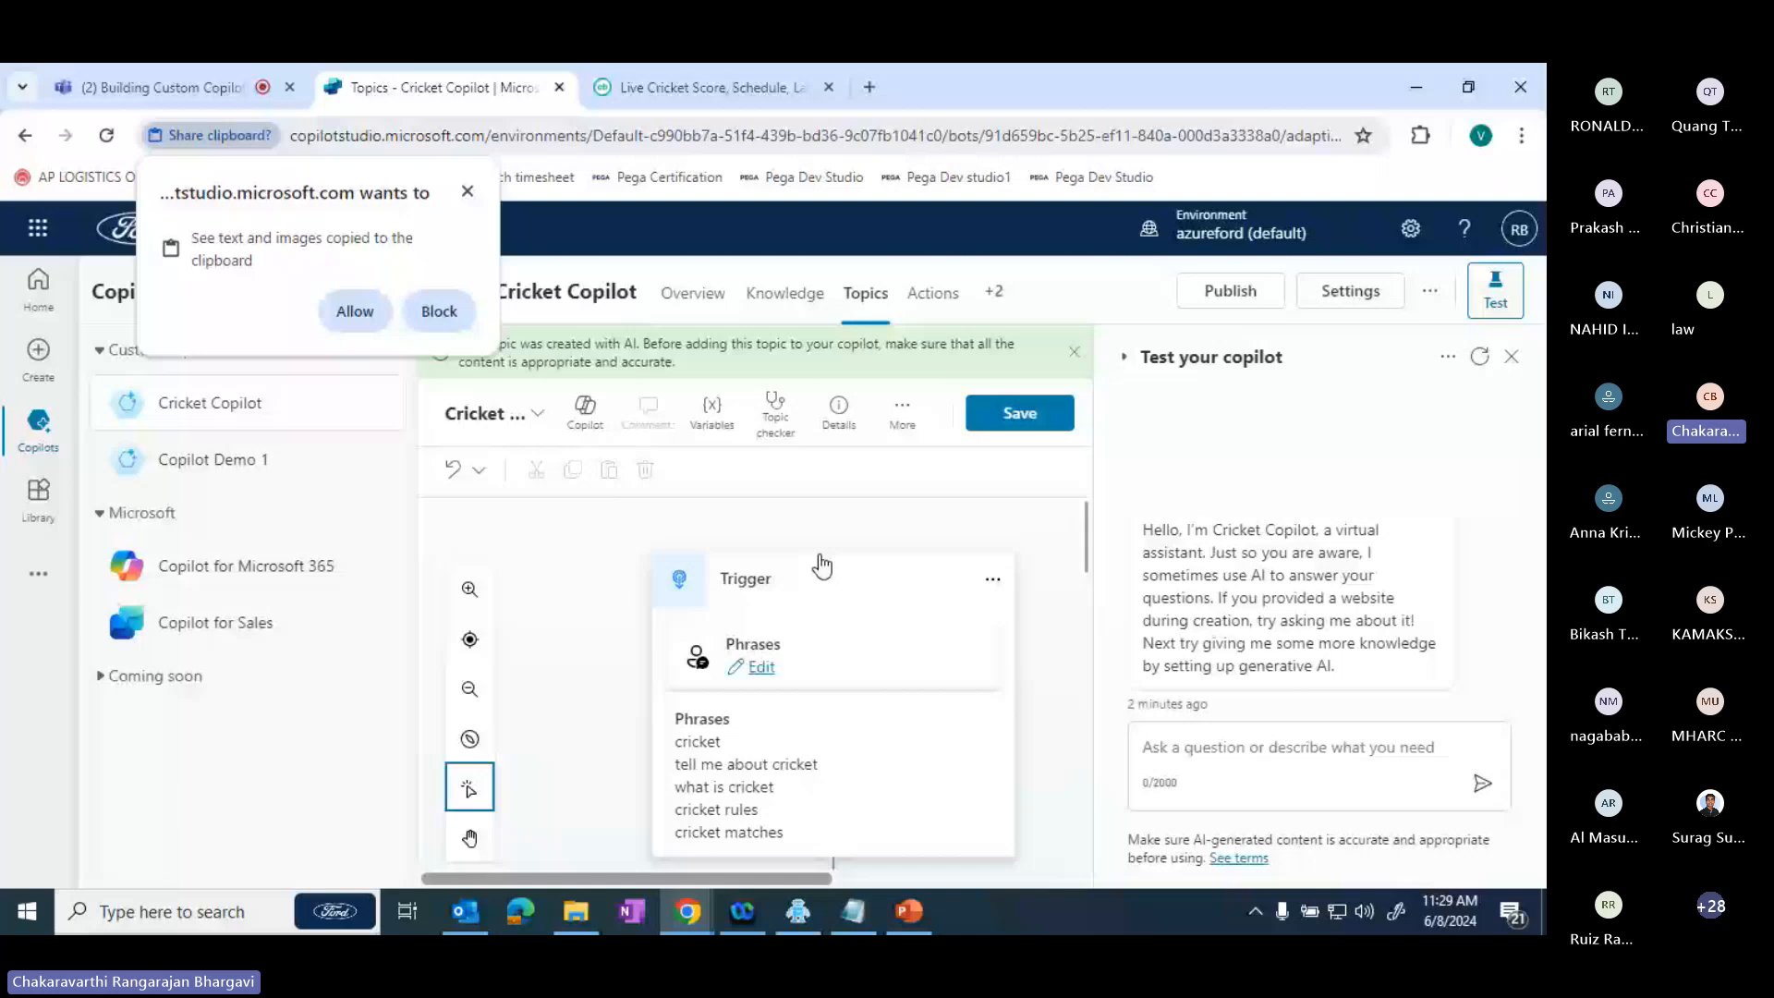
{"action": "scroll", "coordinate": [822, 566], "scroll_direction": "down", "scroll_amount": 2}
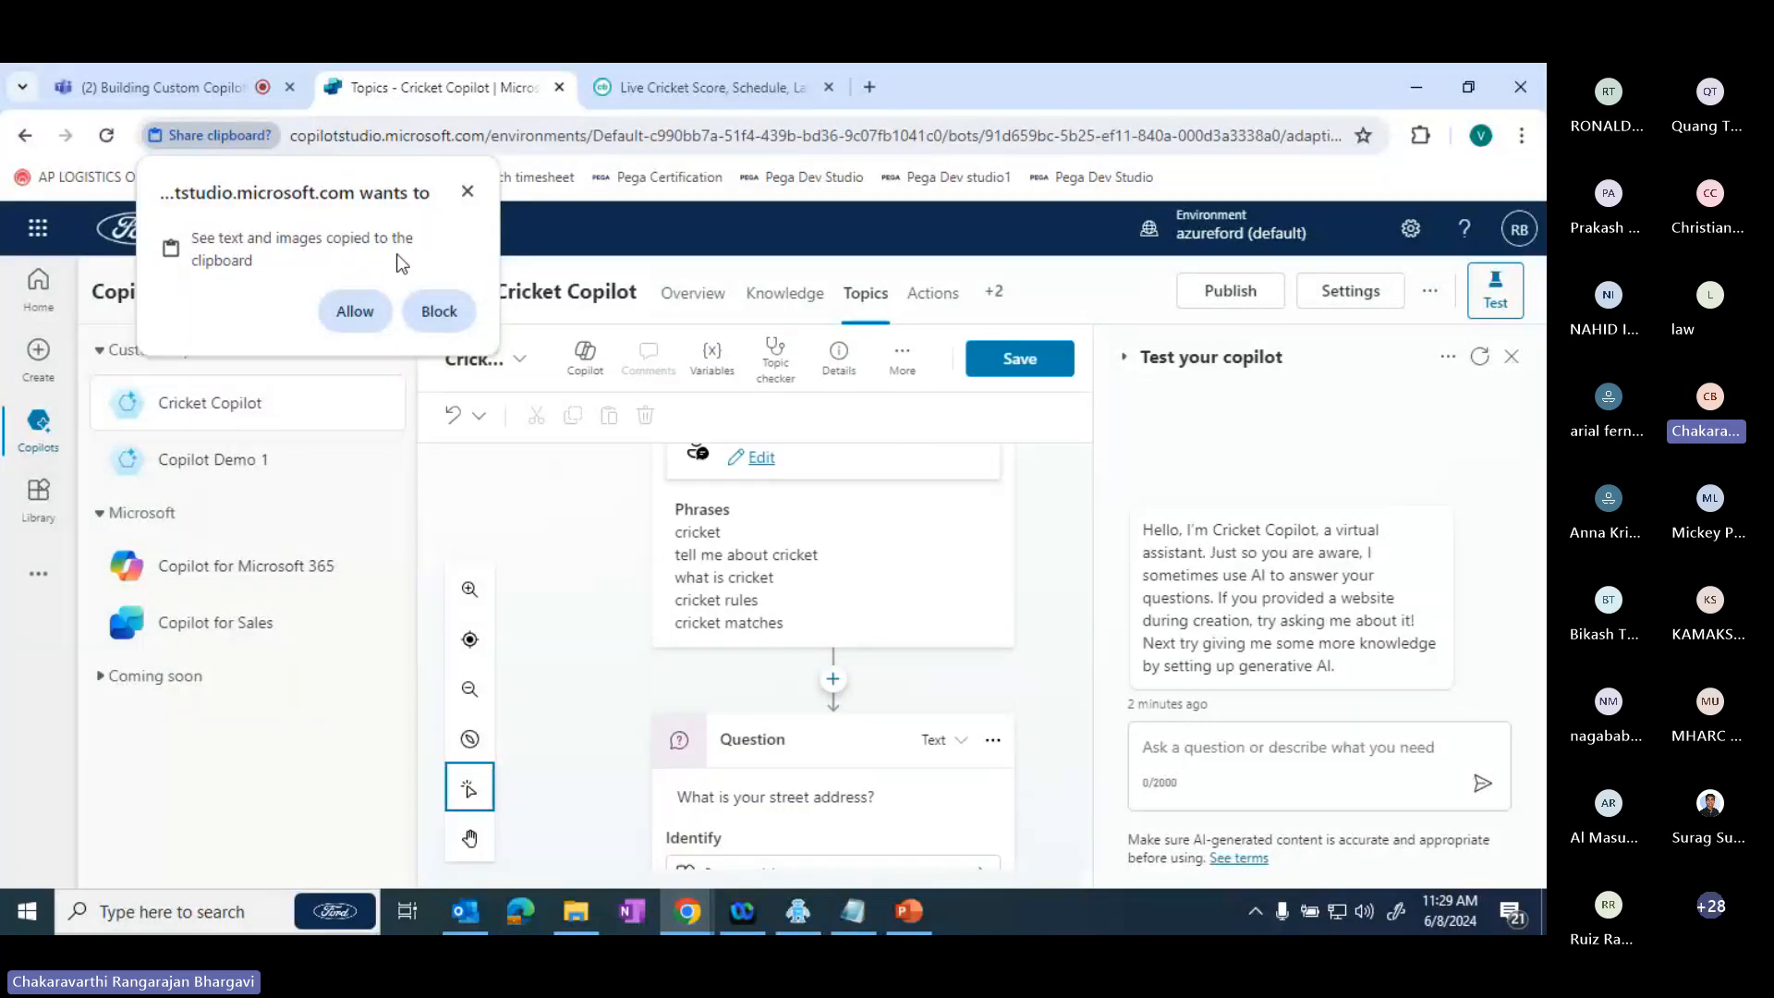
{"action": "left_click", "coordinate": [361, 310]}
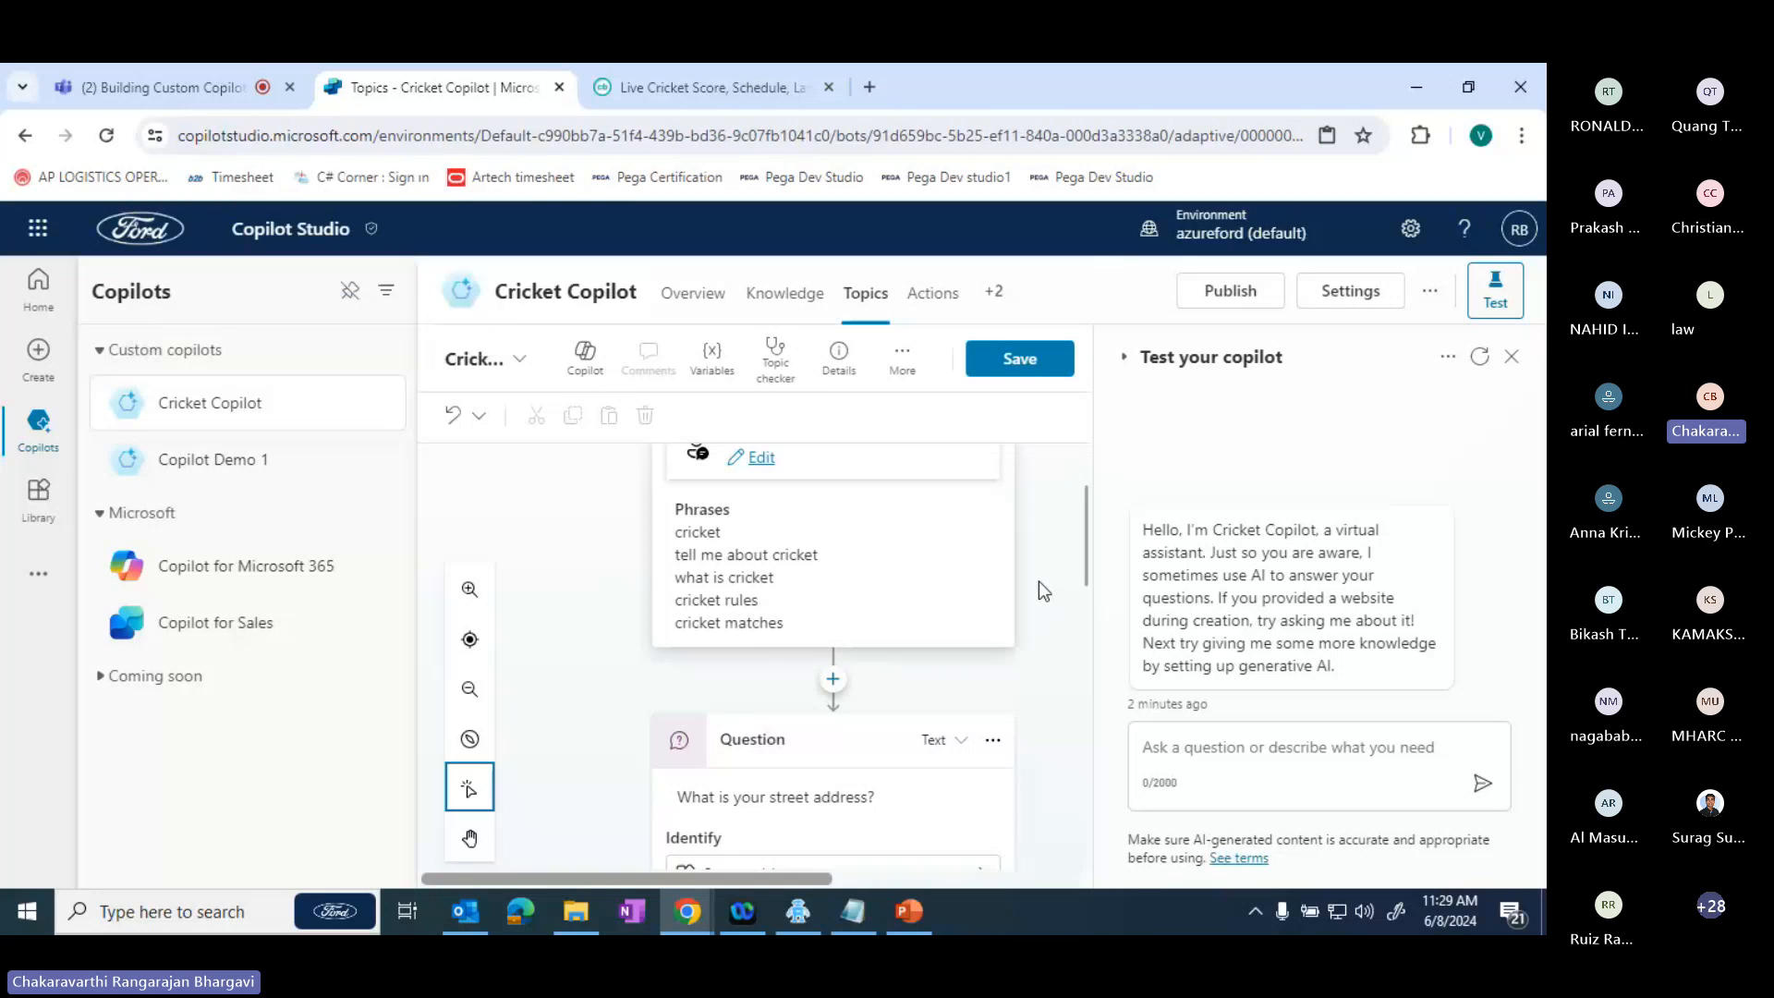
- Hide the test pane and examine the Cricket Responses topic's trigger phrases and its street address and state question nodes
{"action": "left_click_drag", "start_coordinate": [1088, 539], "coordinate": [1072, 476]}
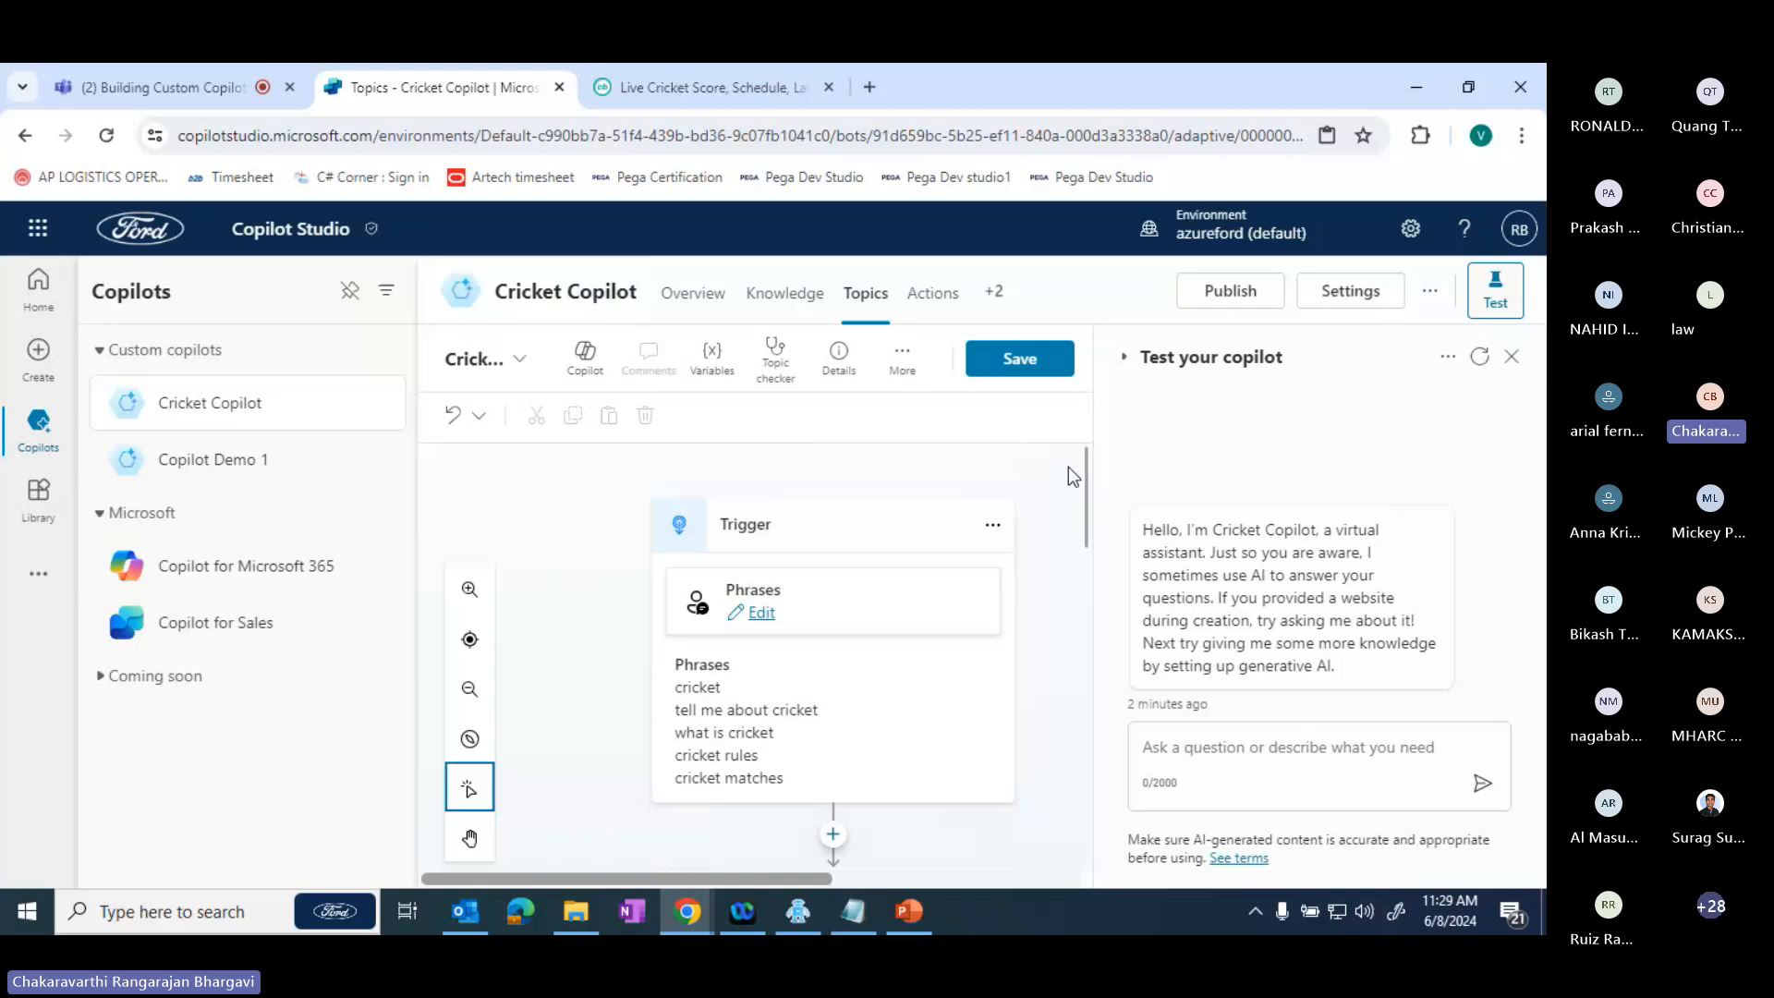
{"action": "left_click", "coordinate": [1512, 357]}
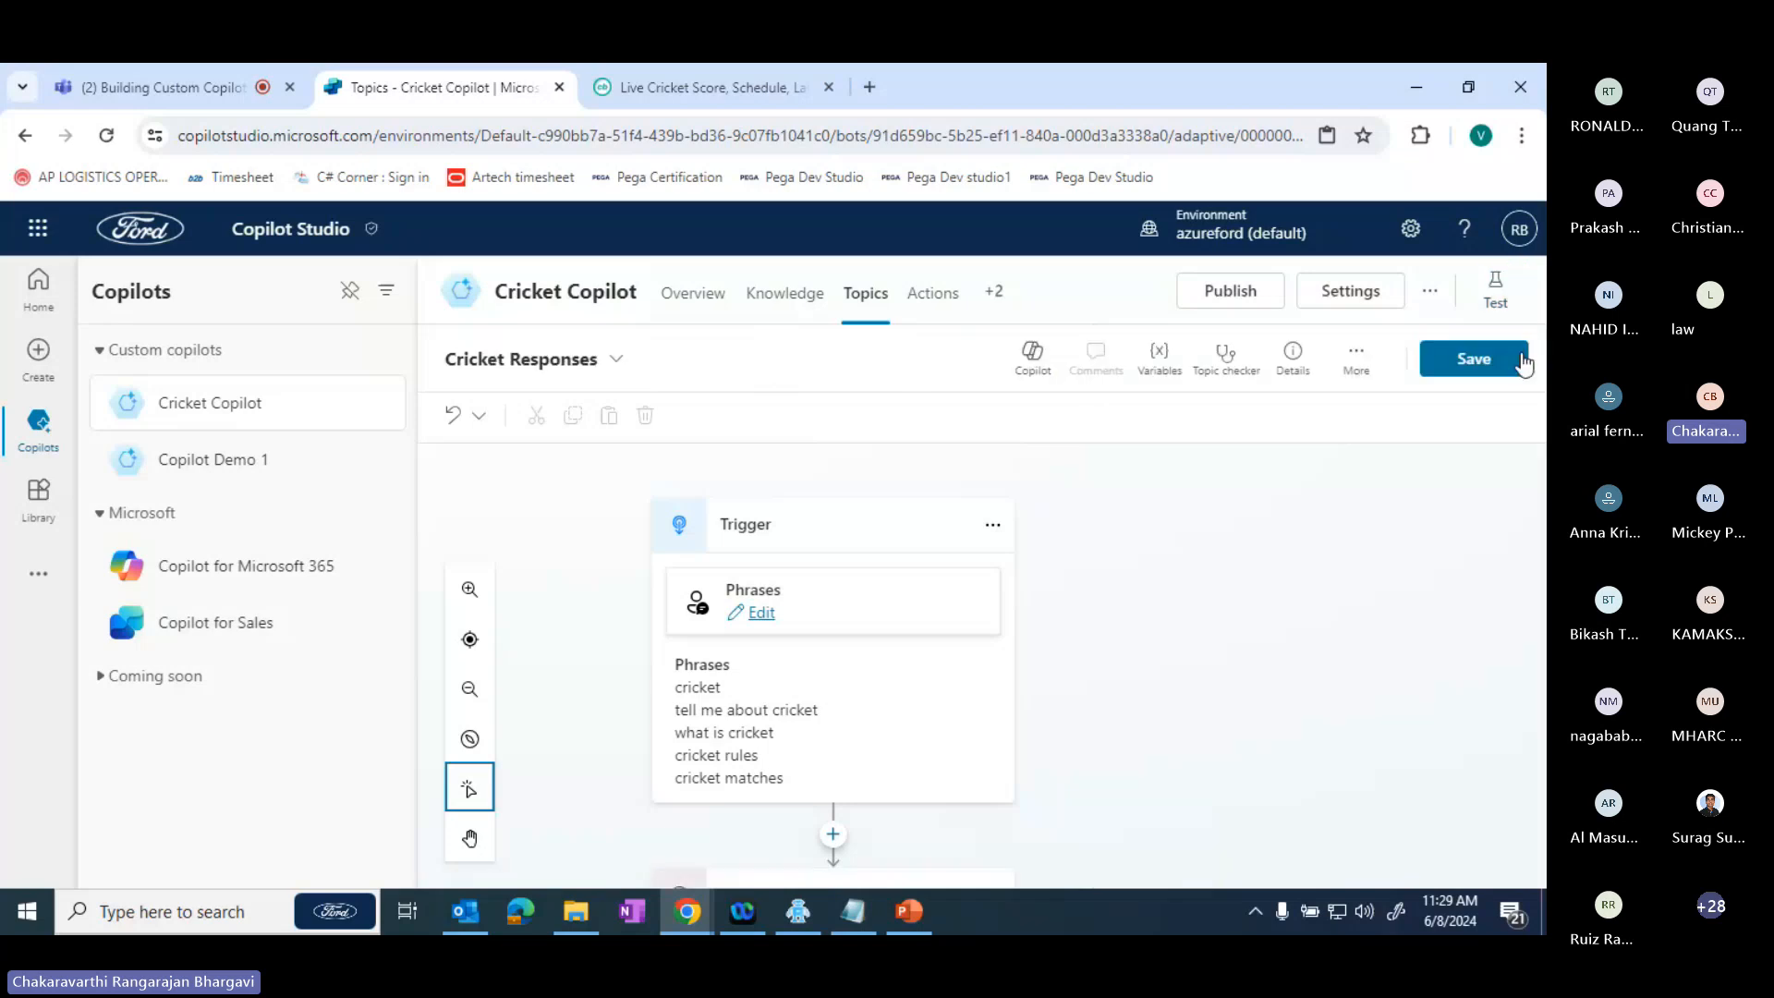
{"action": "left_click_drag", "start_coordinate": [1127, 642], "coordinate": [1127, 554]}
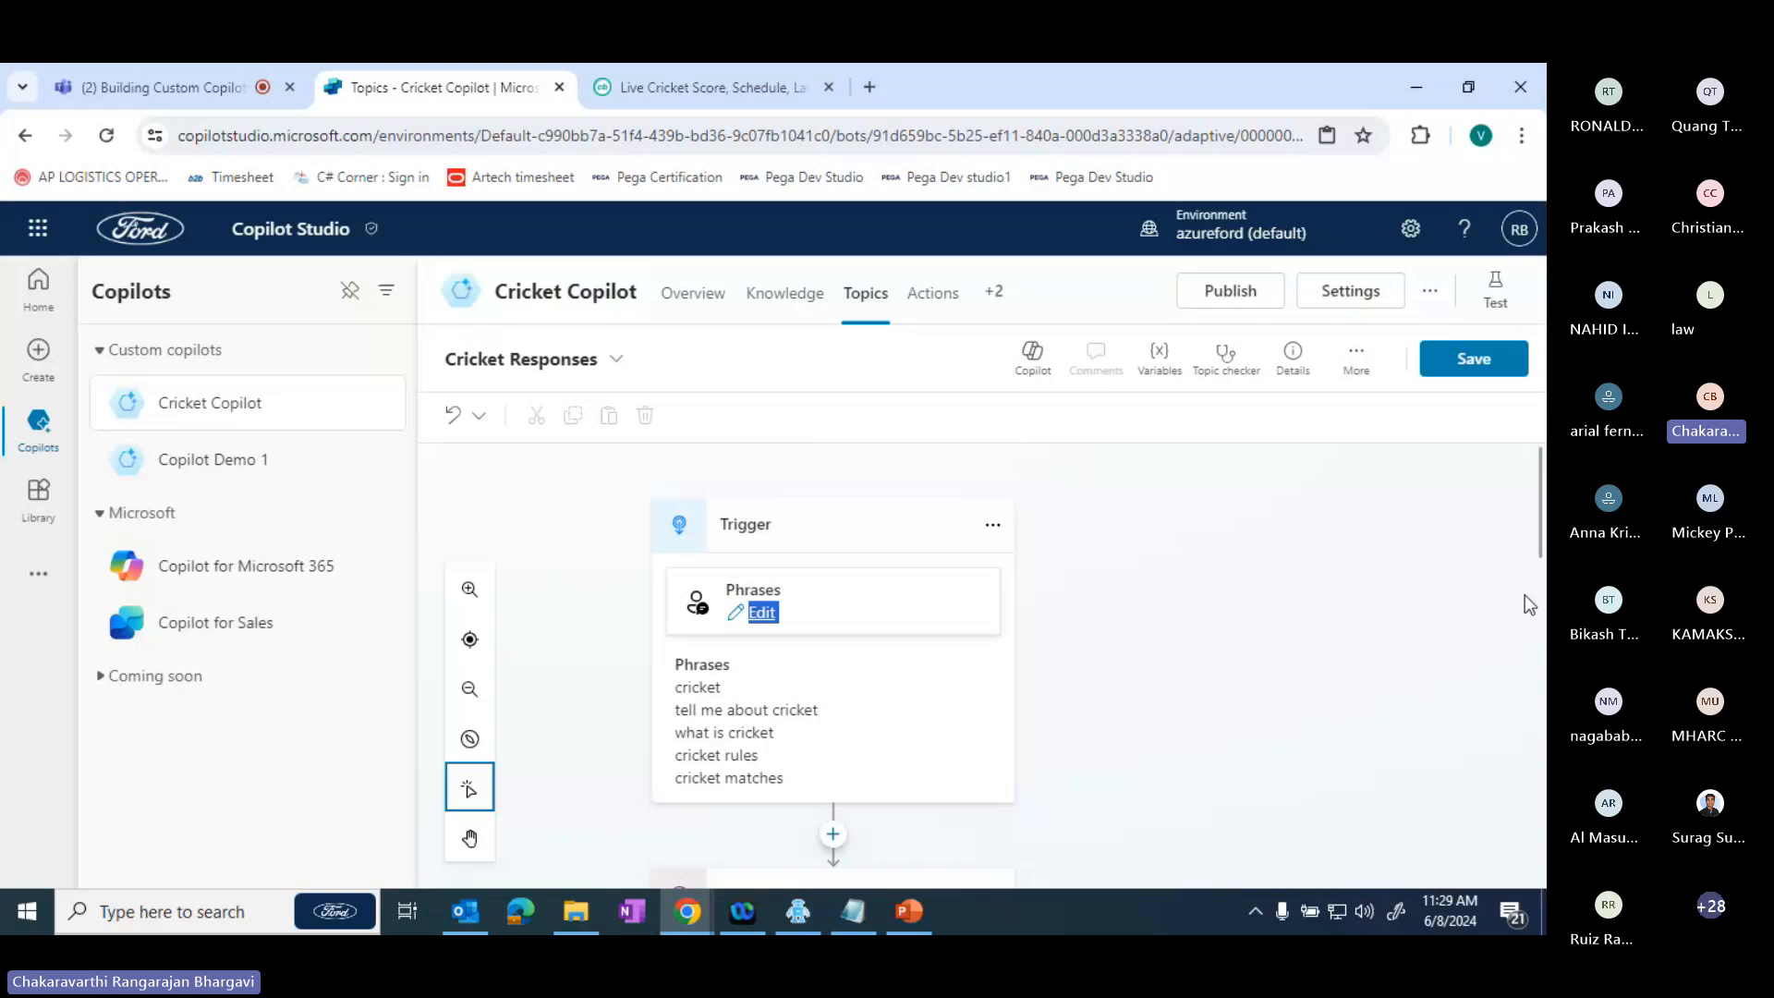
{"action": "left_click_drag", "start_coordinate": [1542, 519], "coordinate": [1545, 526]}
{"action": "left_click_drag", "start_coordinate": [1545, 516], "coordinate": [1540, 504]}
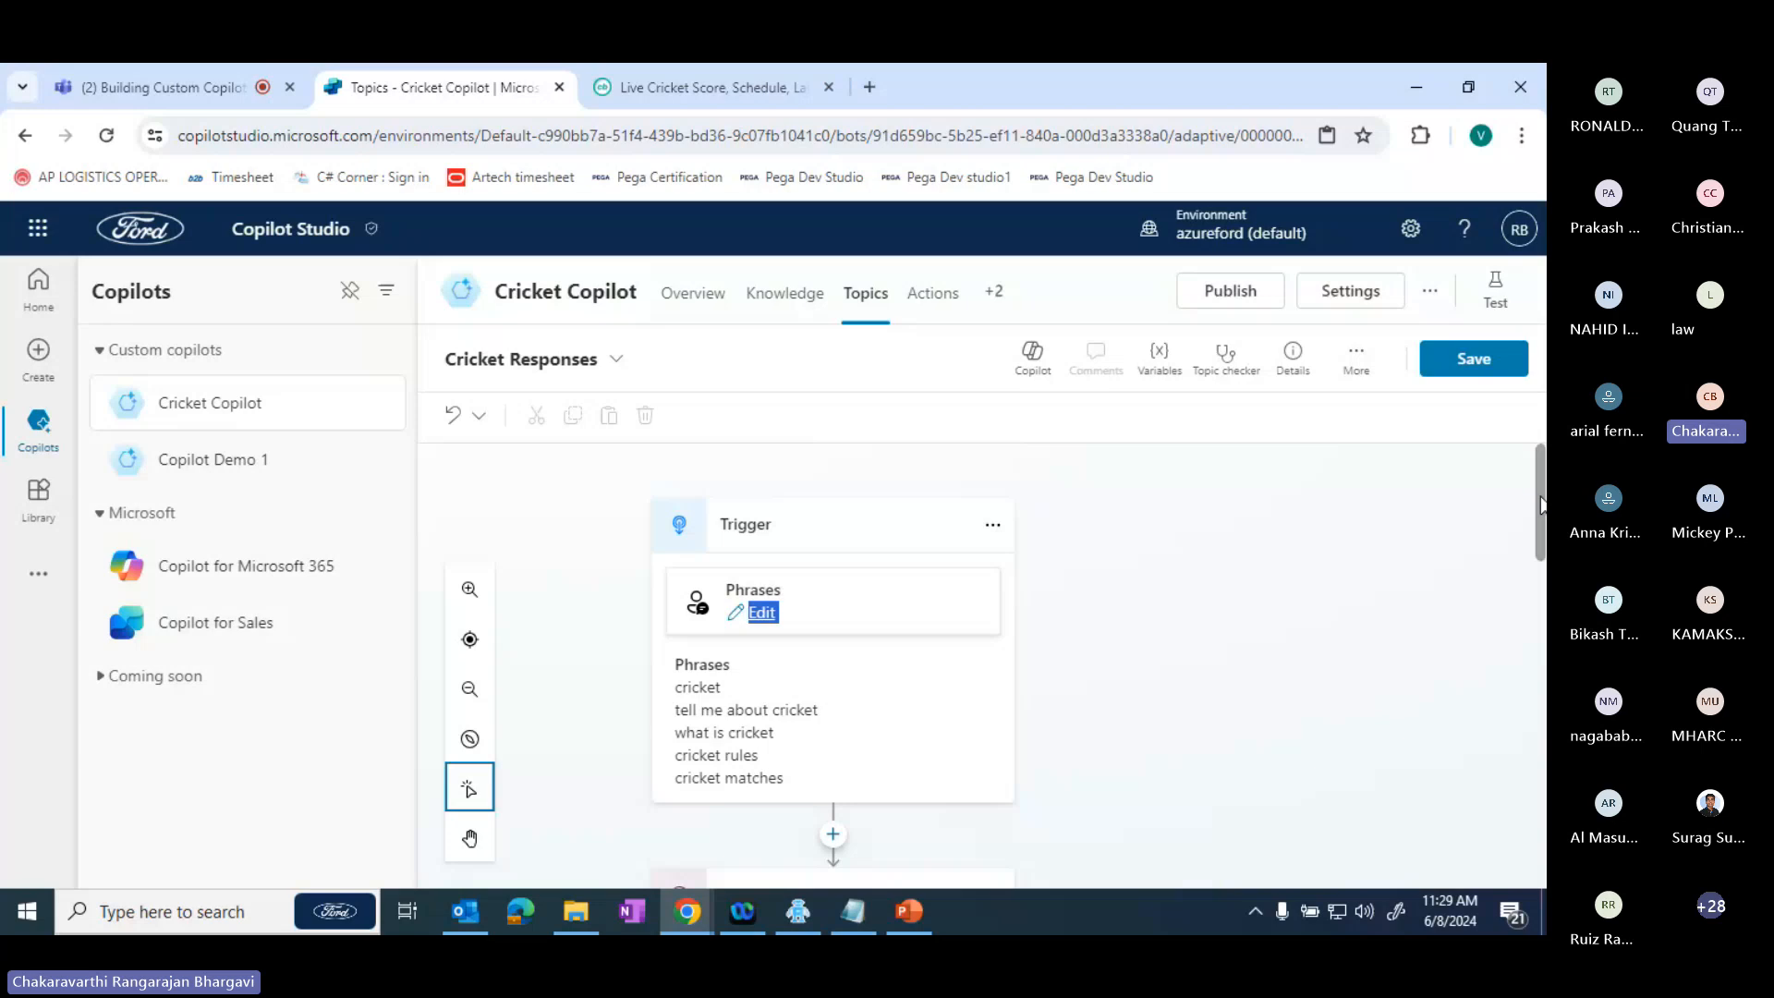
{"action": "left_click_drag", "start_coordinate": [1540, 504], "coordinate": [1542, 644]}
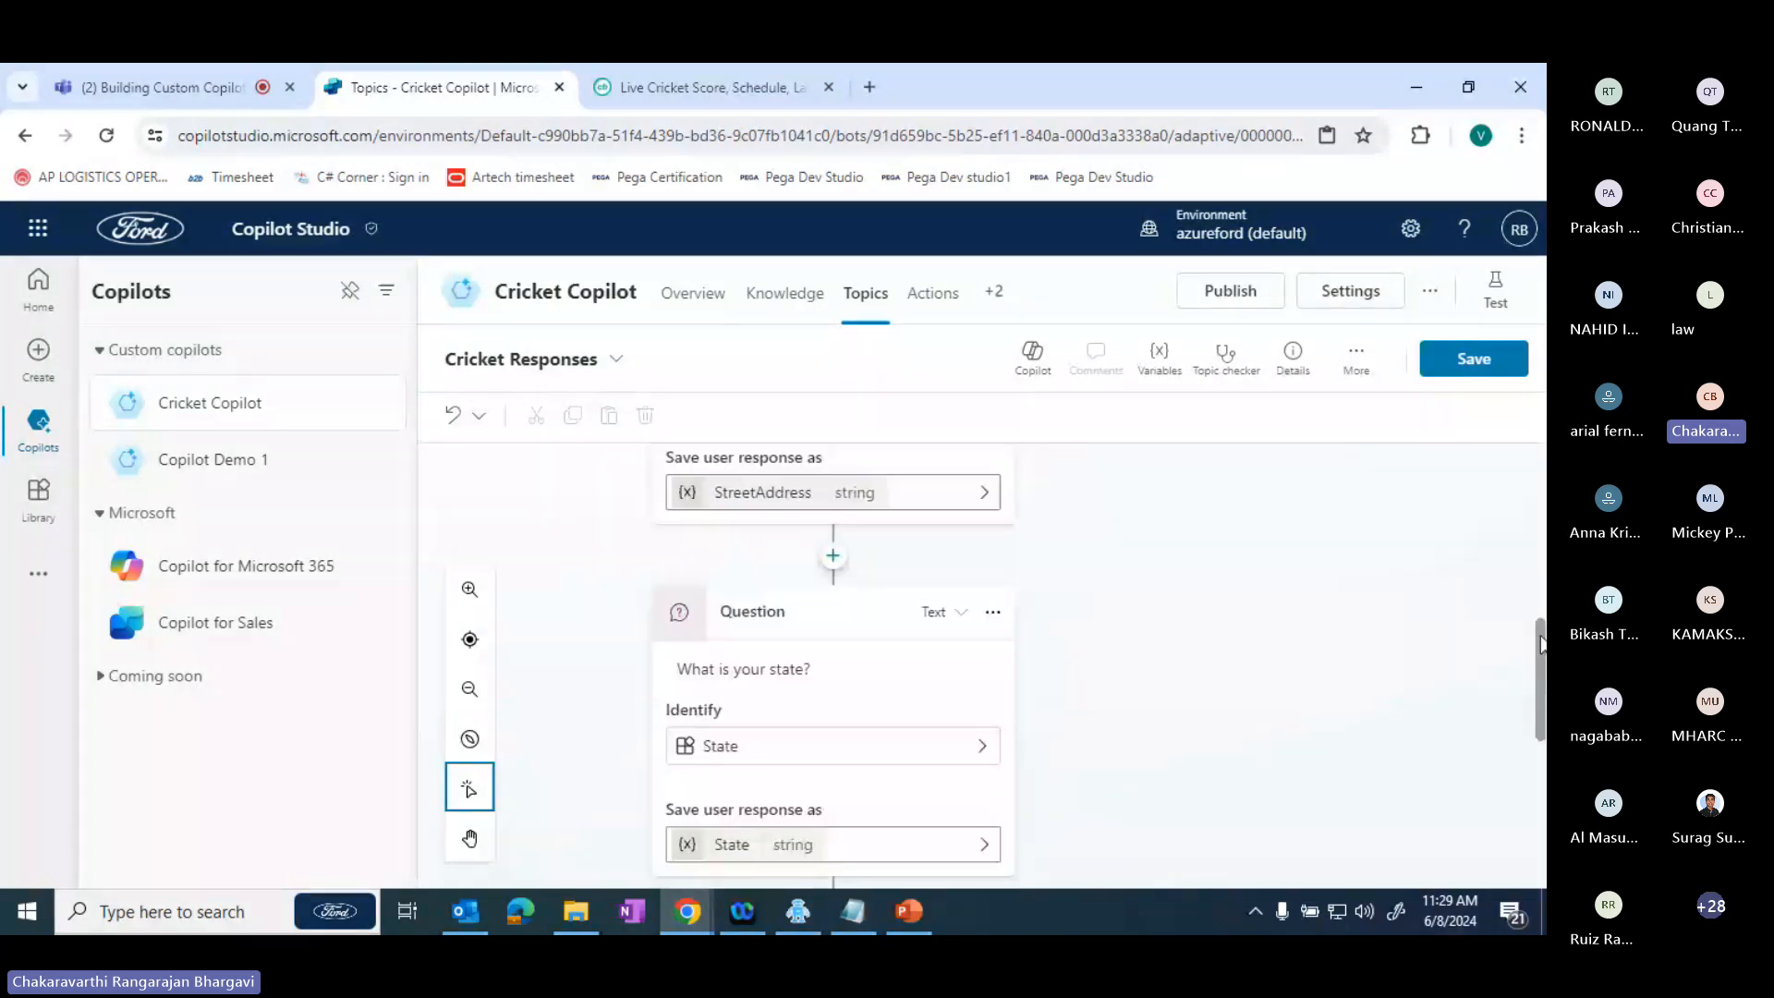
{"action": "left_click_drag", "start_coordinate": [1540, 644], "coordinate": [1536, 516]}
{"action": "scroll", "coordinate": [876, 553], "scroll_direction": "up", "scroll_amount": 1}
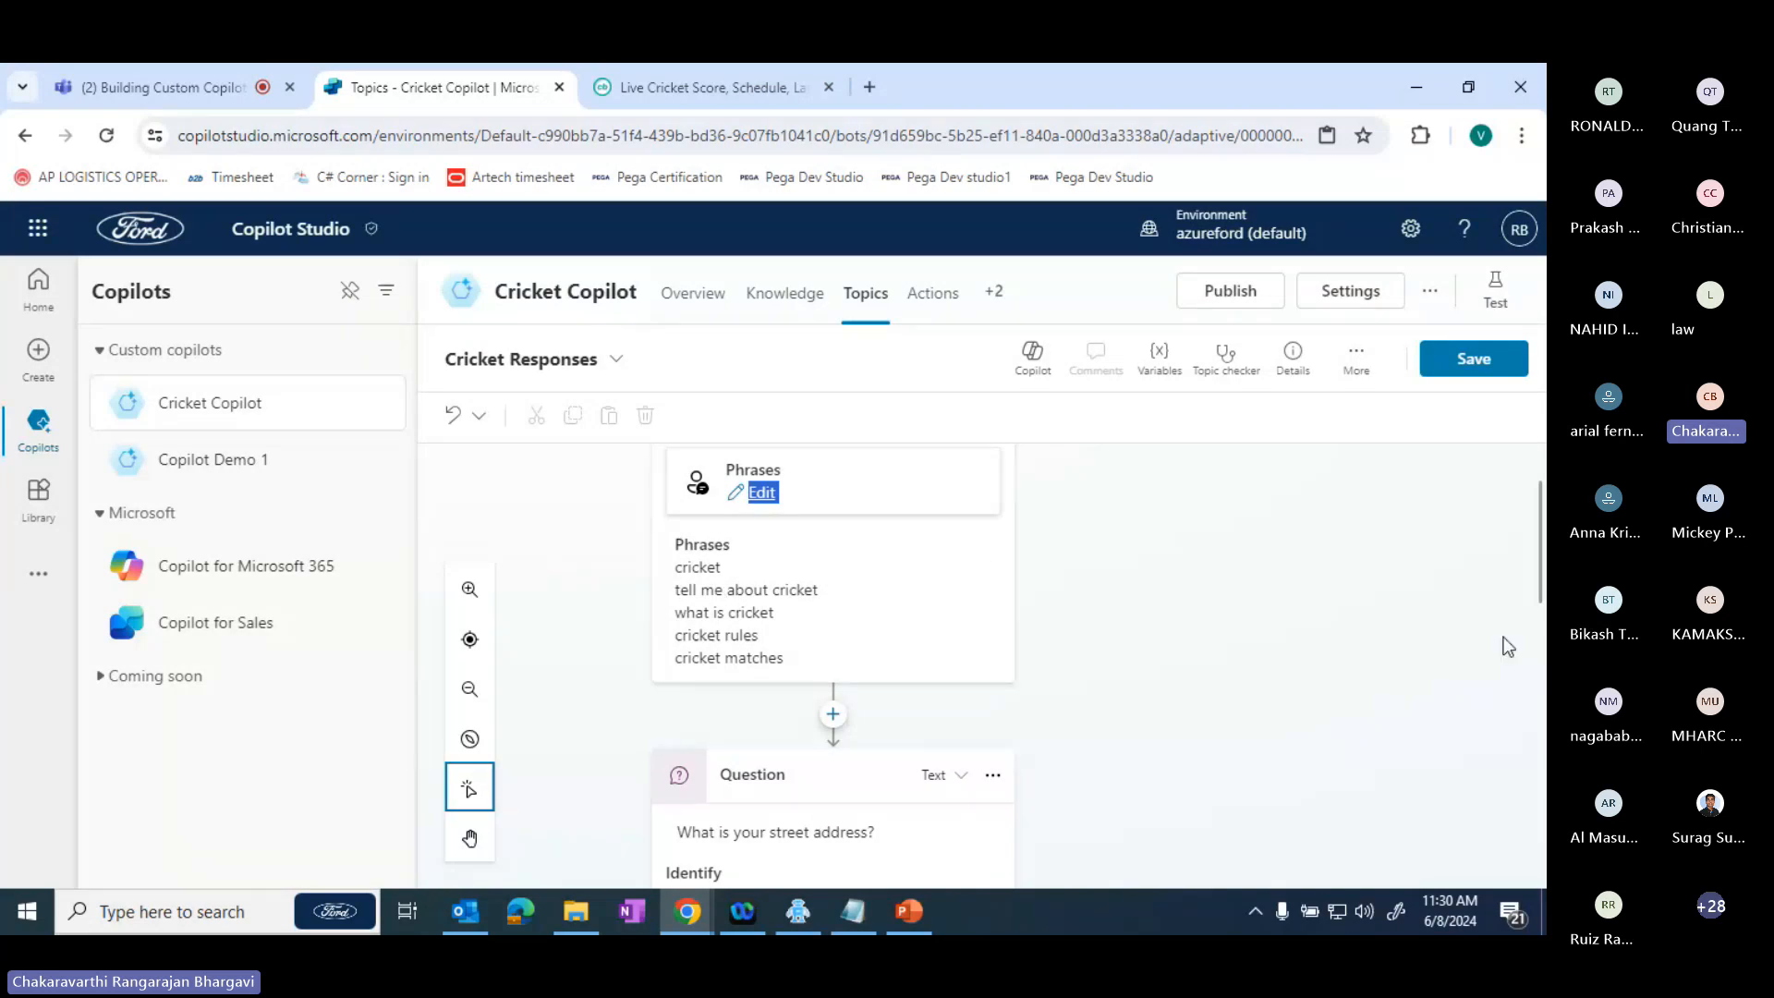
{"action": "scroll", "coordinate": [1507, 646], "scroll_direction": "down", "scroll_amount": 3}
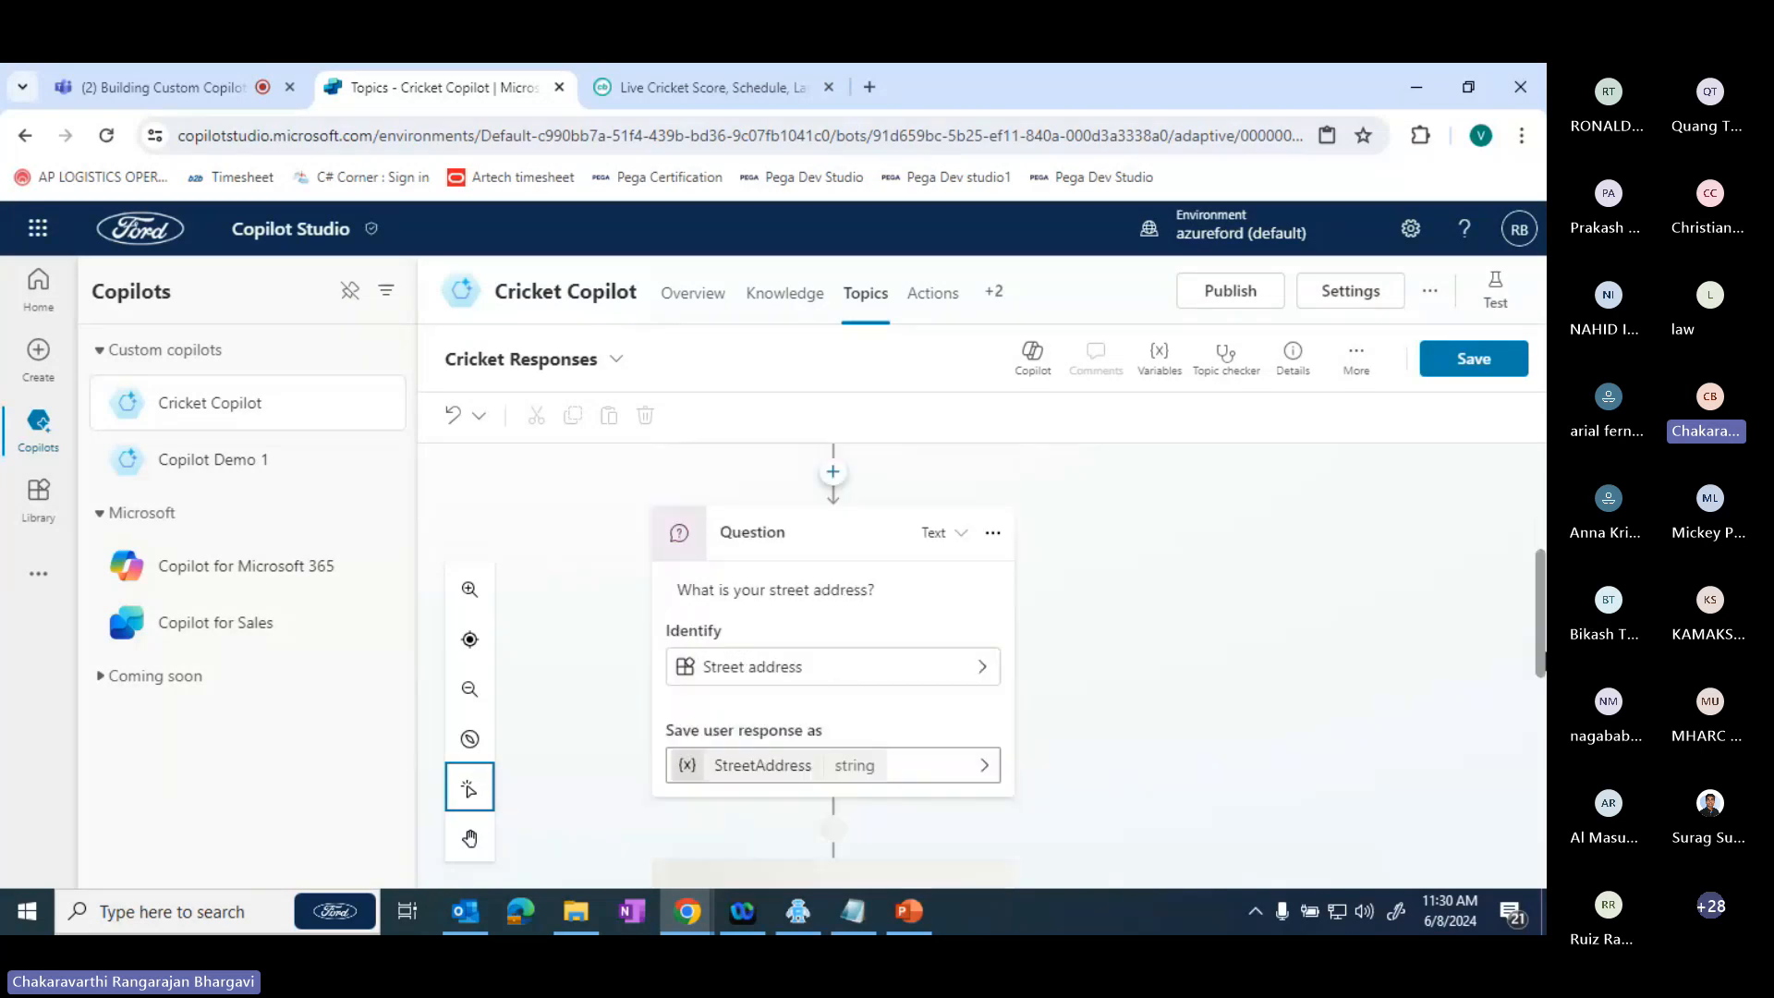
{"action": "scroll", "coordinate": [1507, 647], "scroll_direction": "down", "scroll_amount": 3}
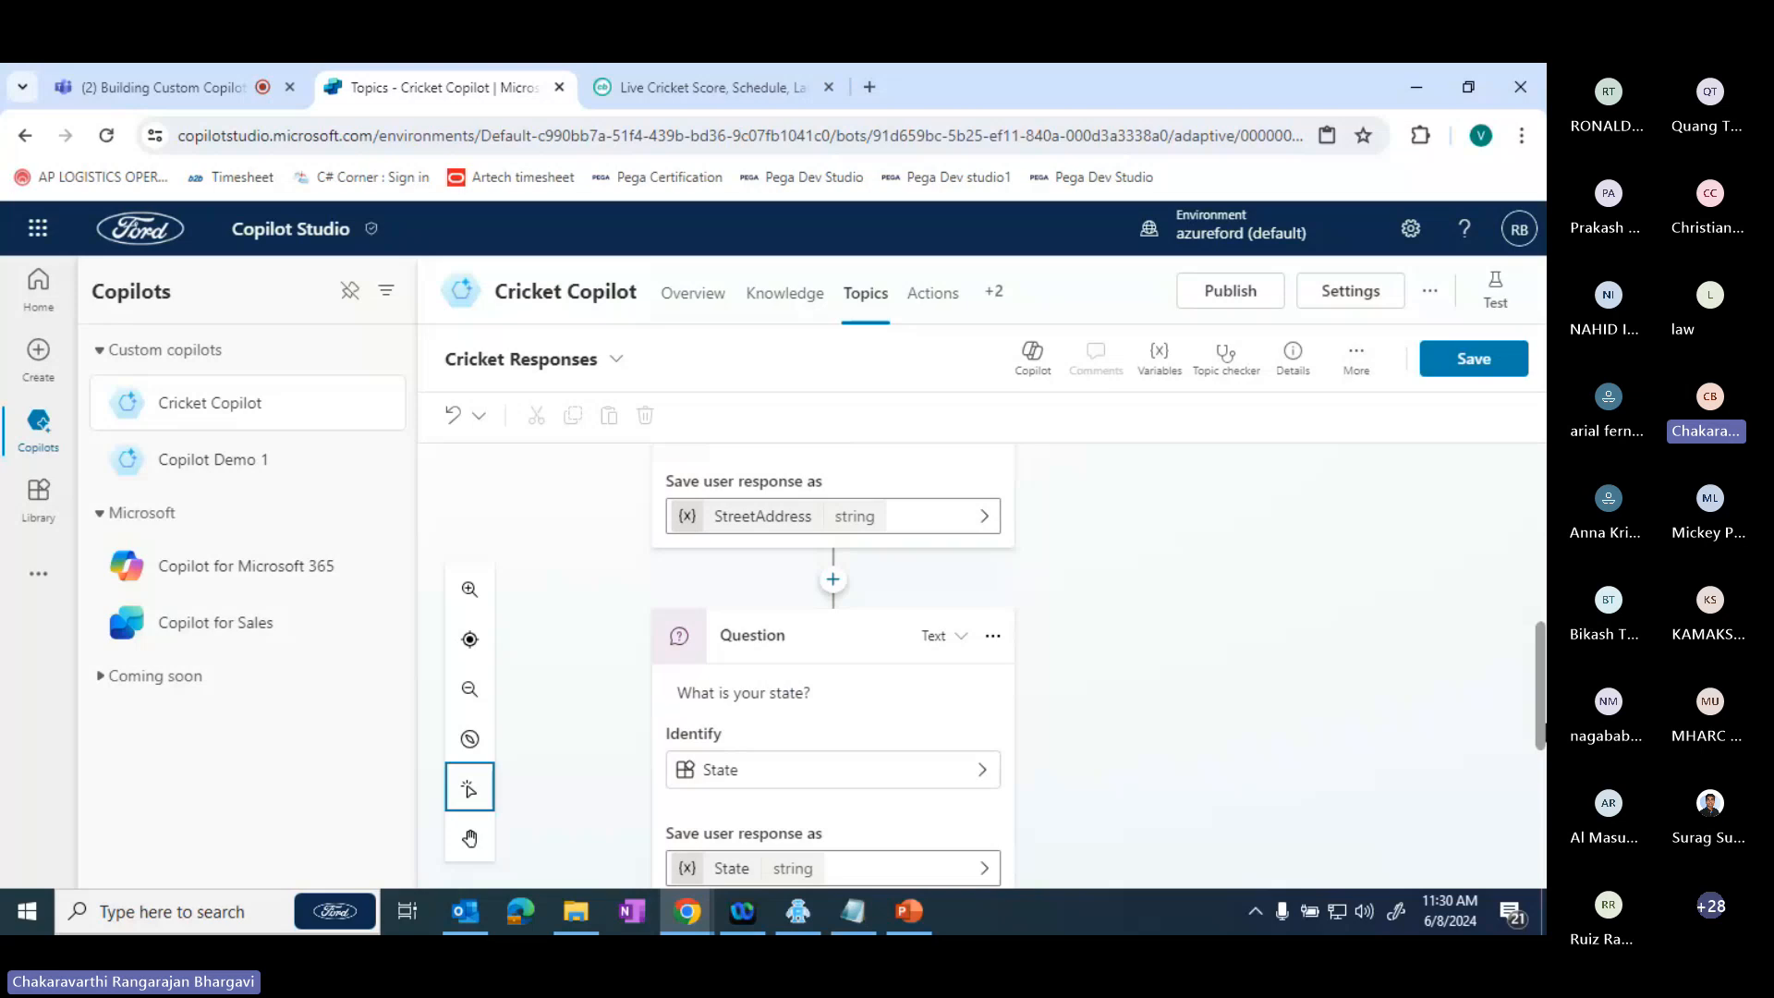
{"action": "scroll", "coordinate": [1534, 699], "scroll_direction": "up", "scroll_amount": 1}
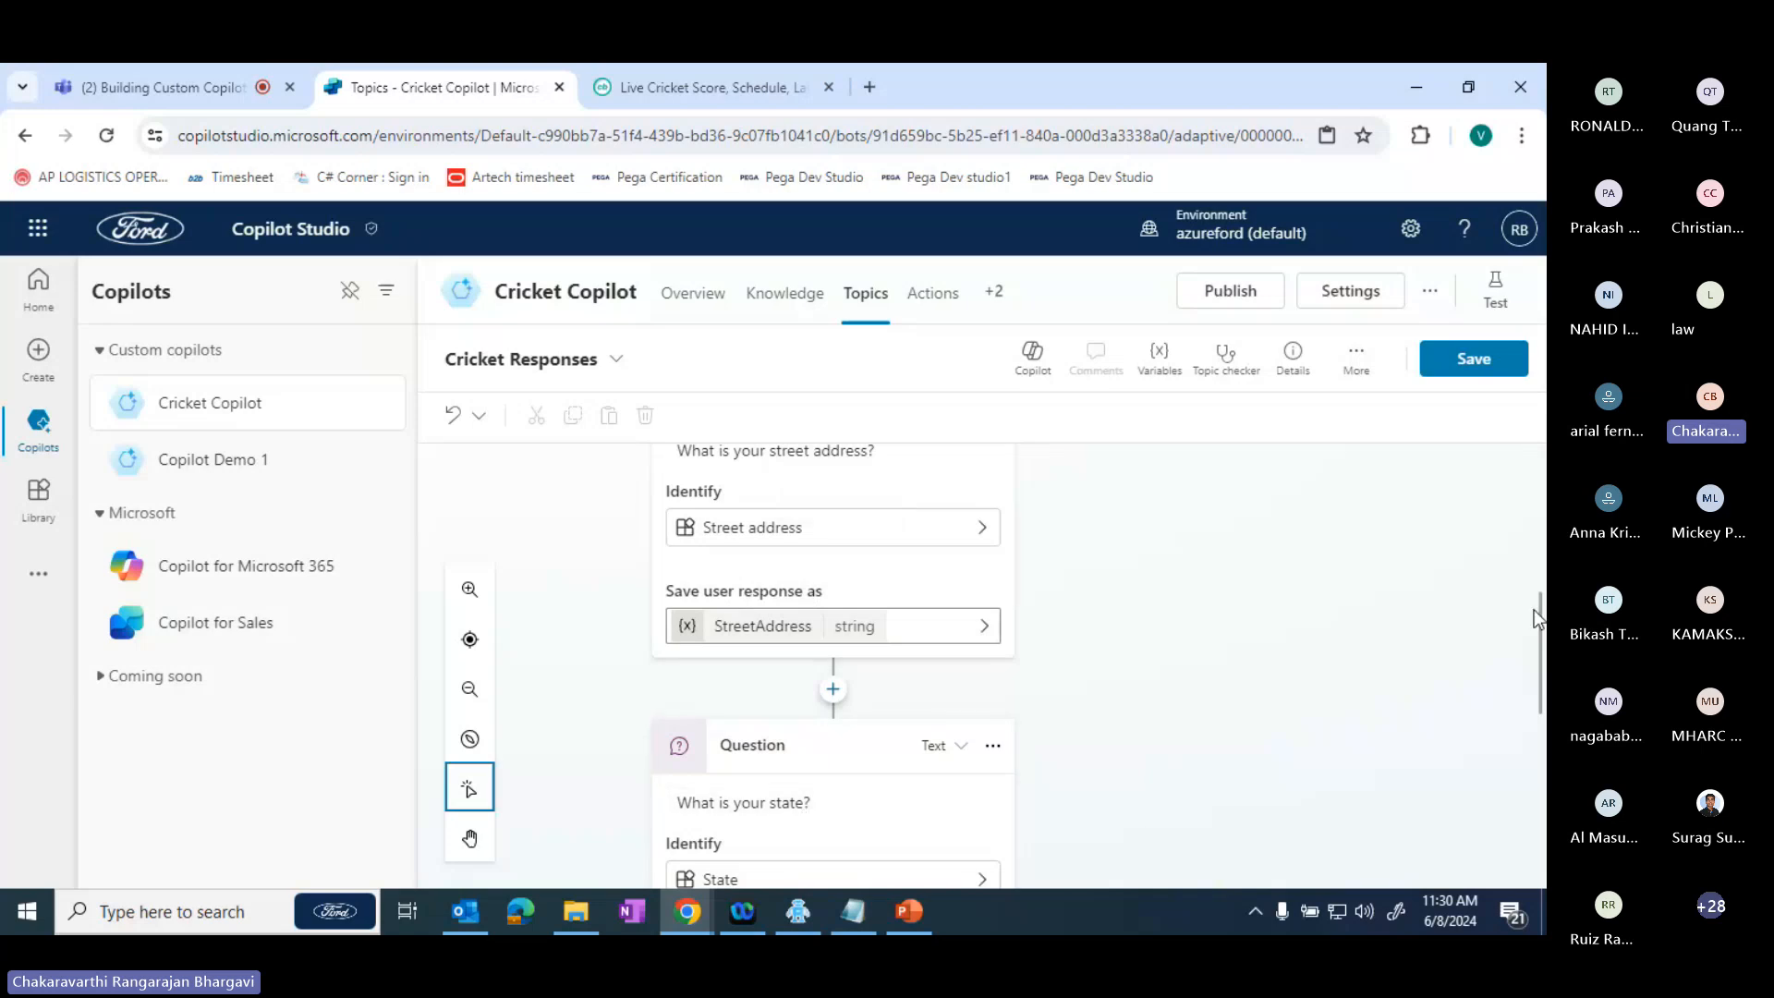
{"action": "left_click_drag", "start_coordinate": [1535, 617], "coordinate": [1541, 666]}
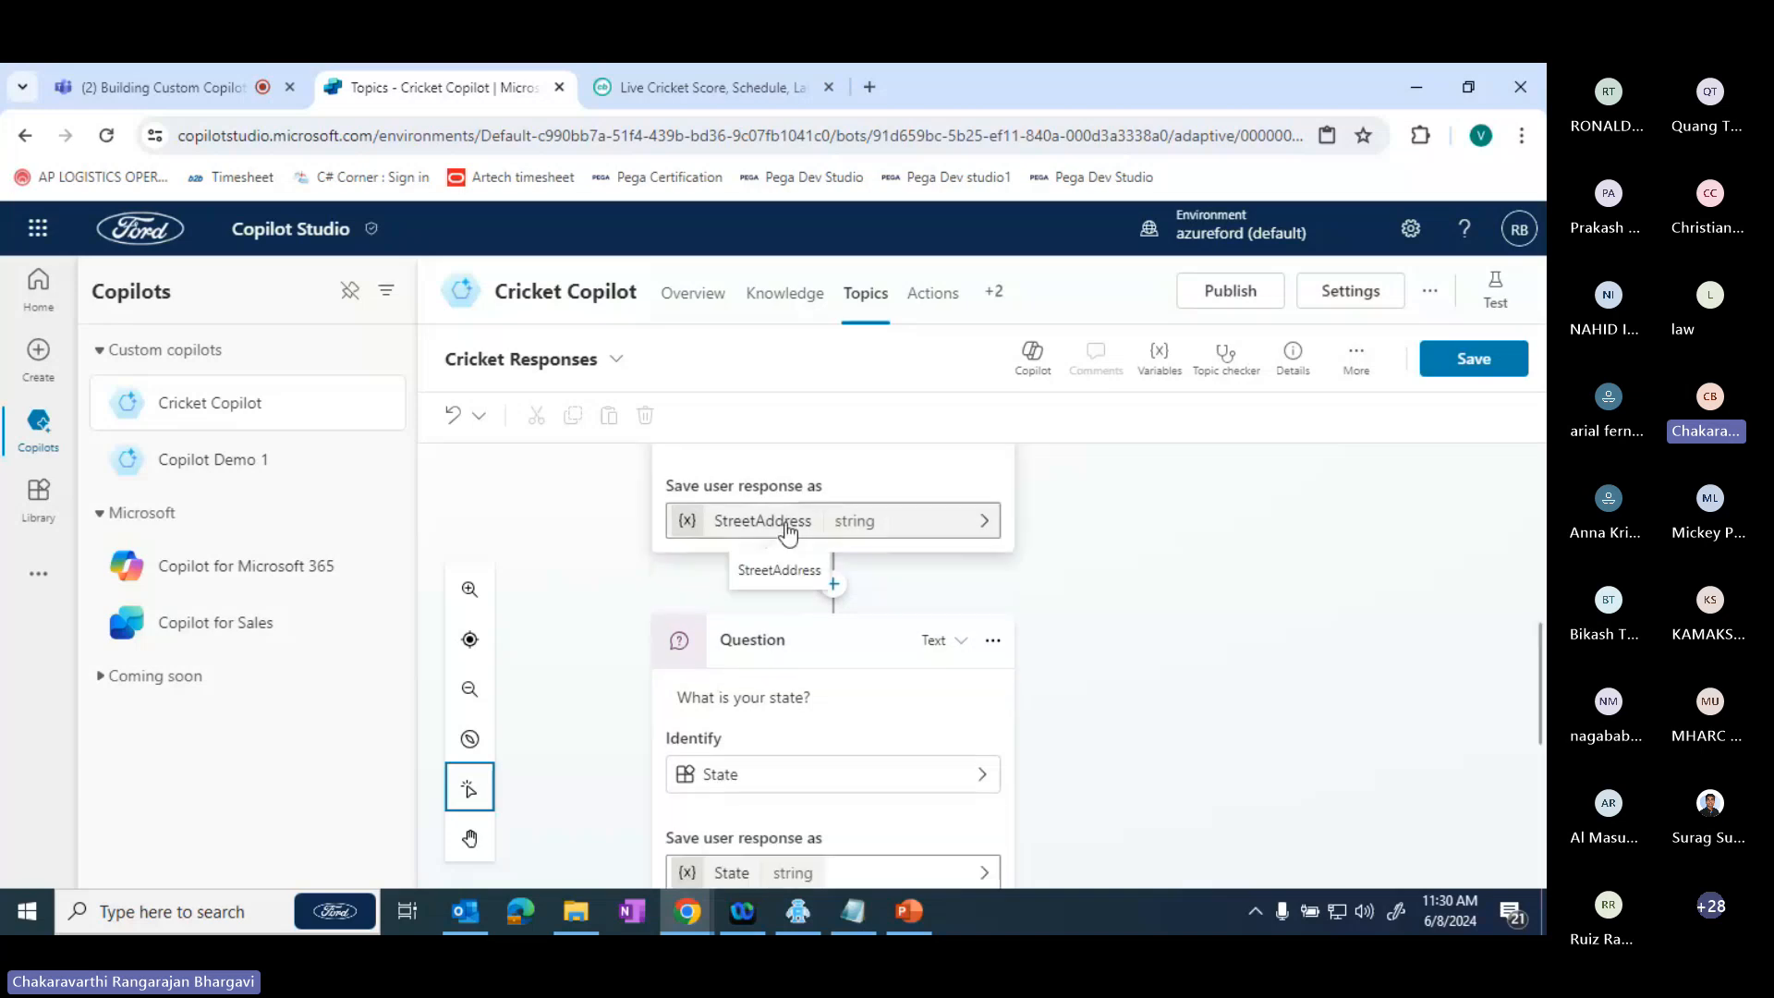
- Check the StreetAddress variable's properties, and leave the topic without saving to go to the copilot's actions page
{"action": "left_click", "coordinate": [879, 534]}
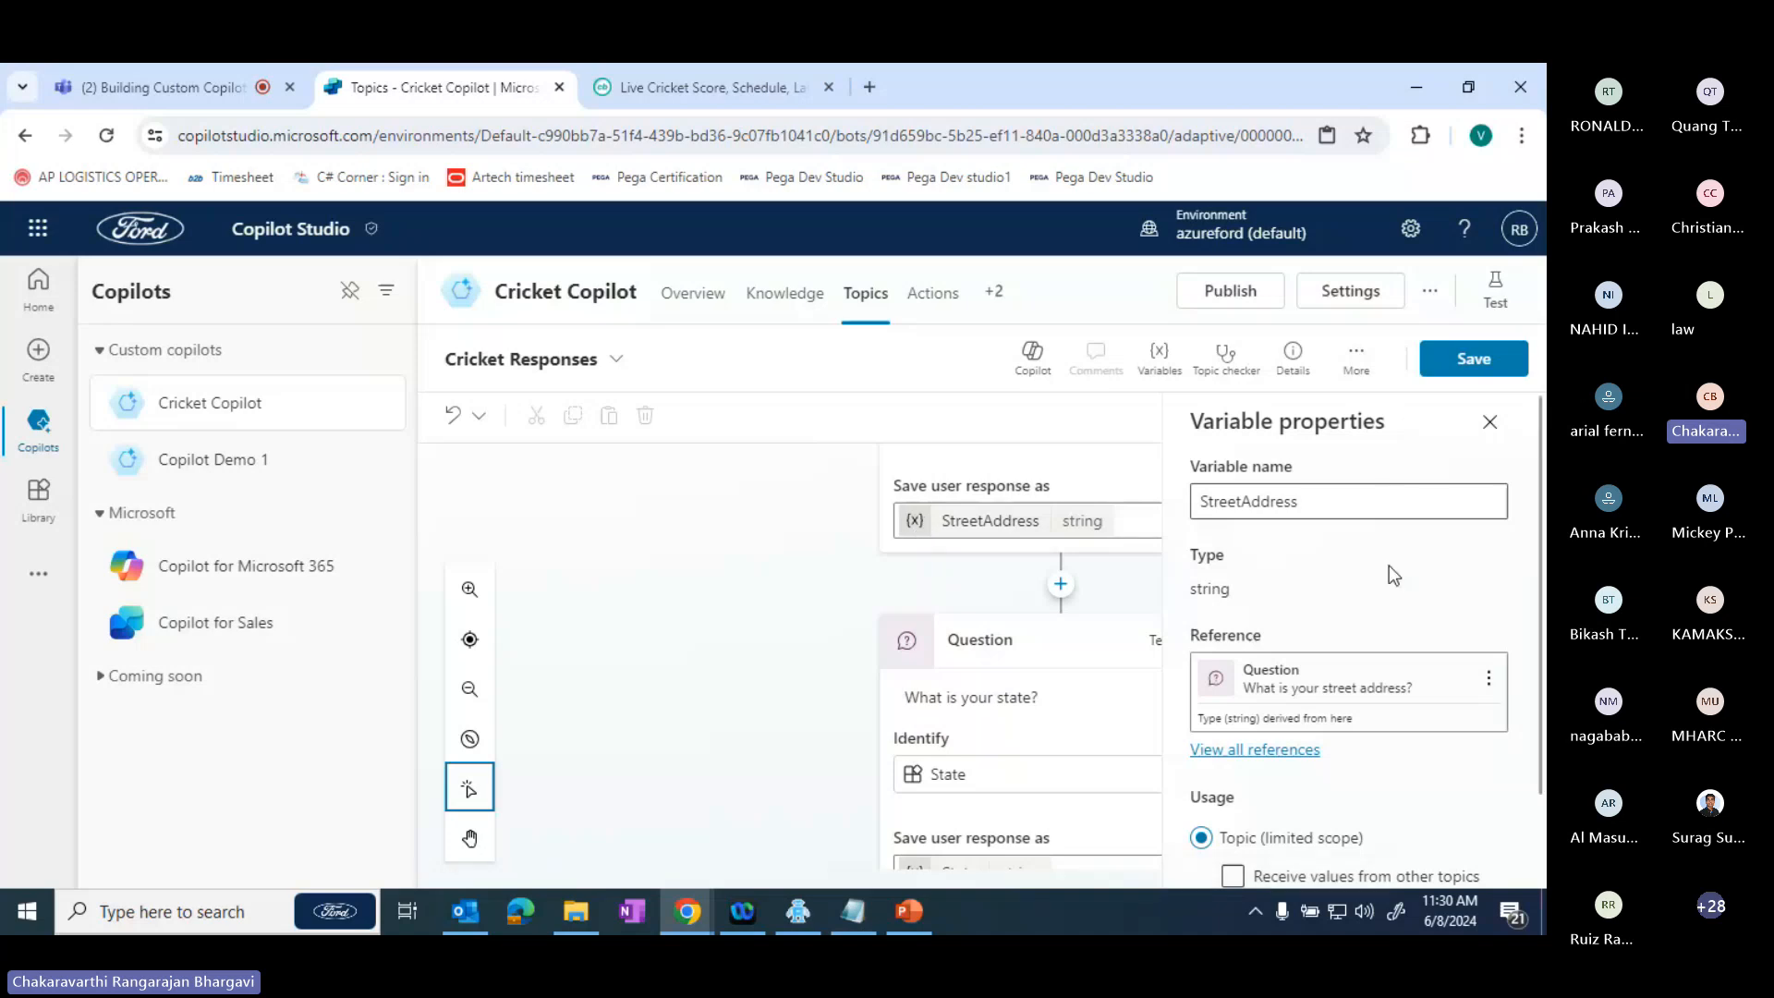
{"action": "left_click", "coordinate": [1490, 422]}
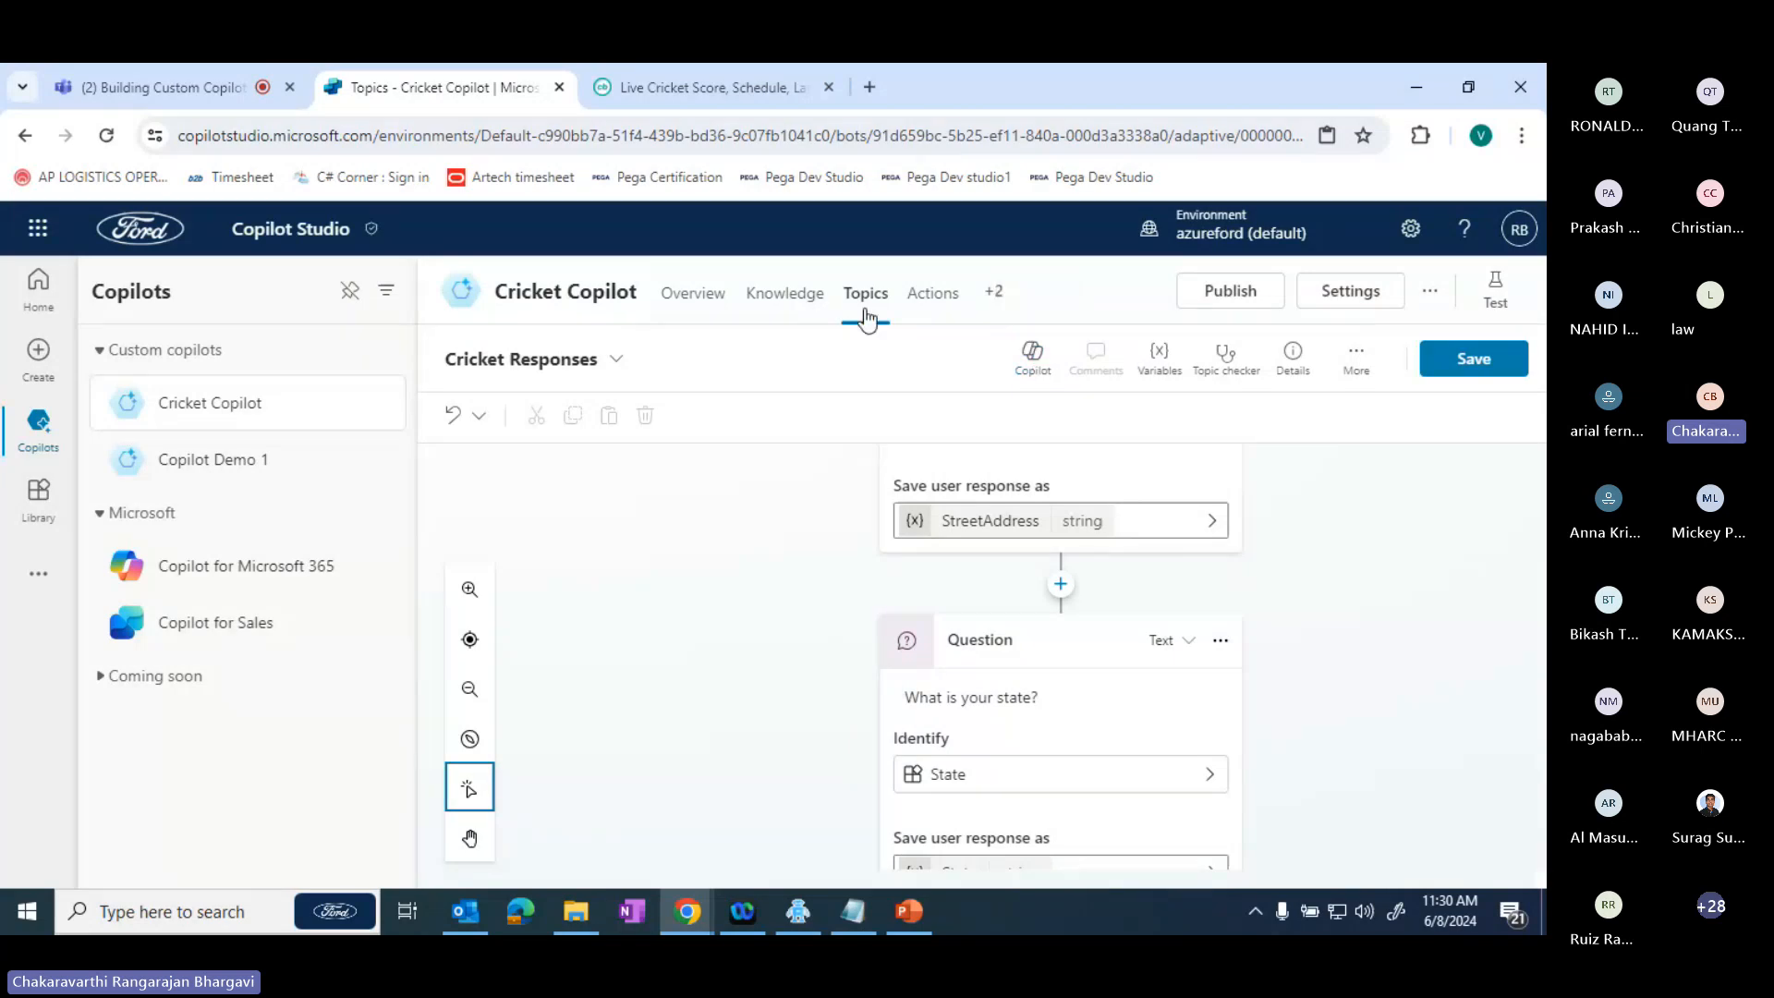
{"action": "left_click", "coordinate": [935, 298]}
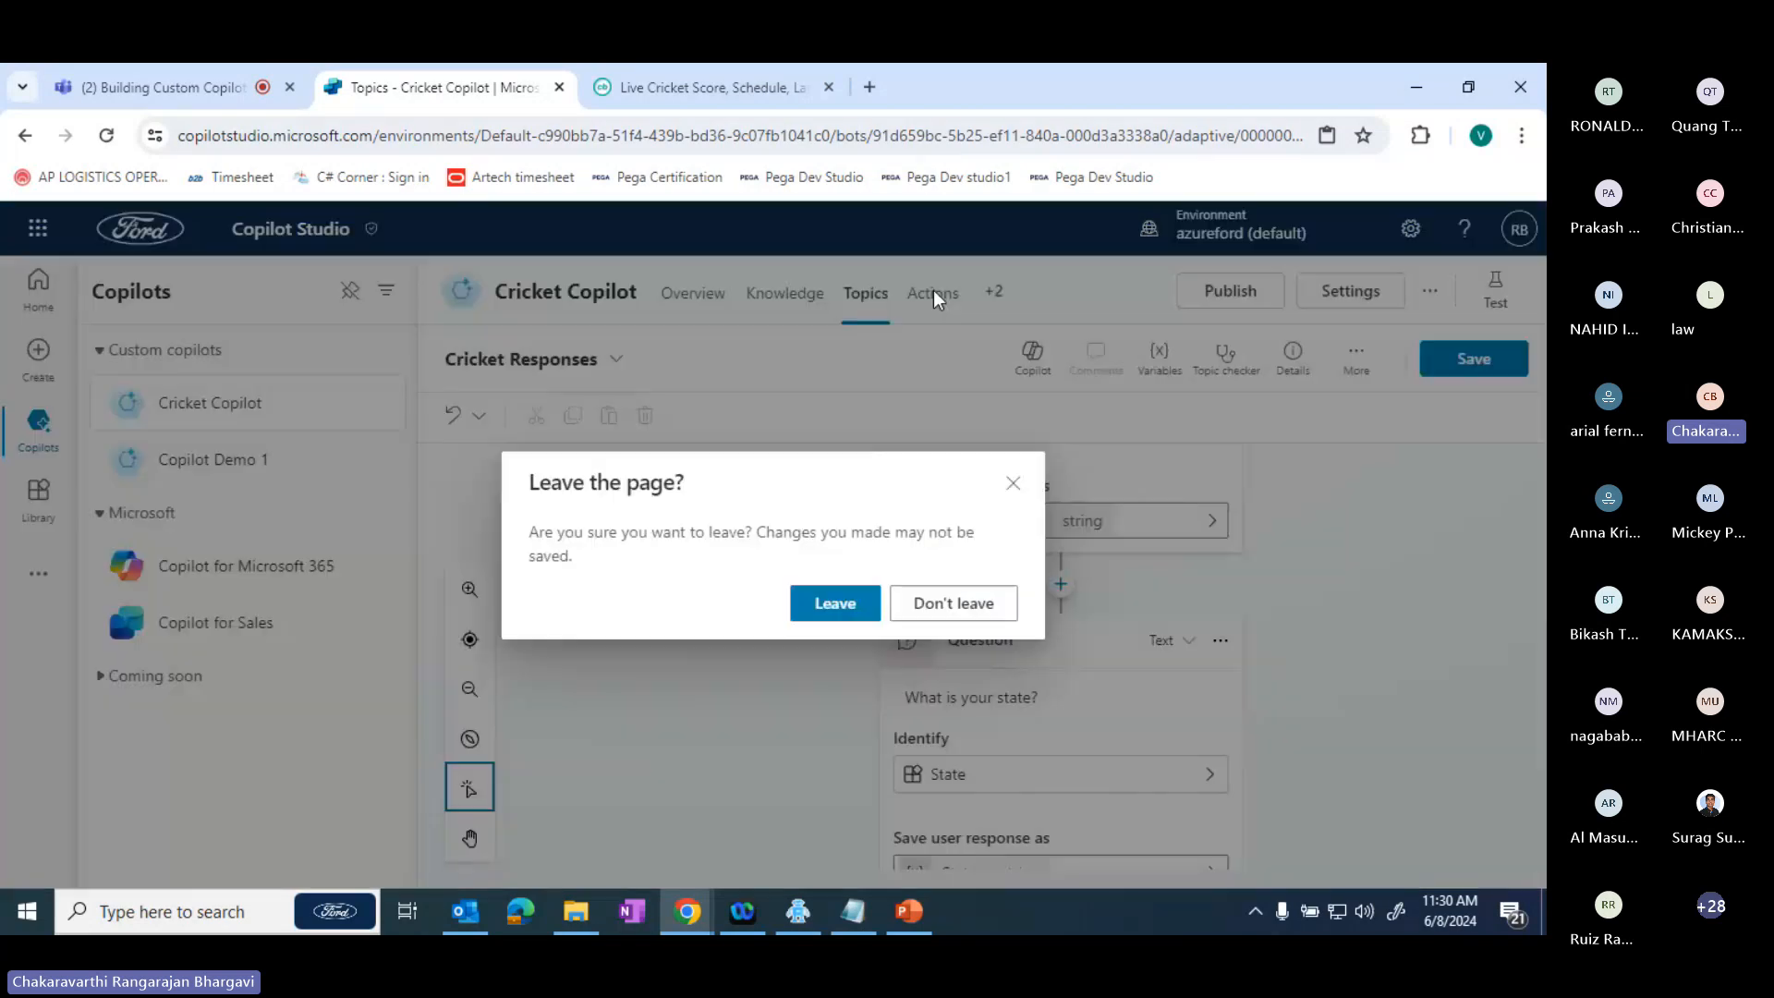
{"action": "left_click", "coordinate": [838, 601]}
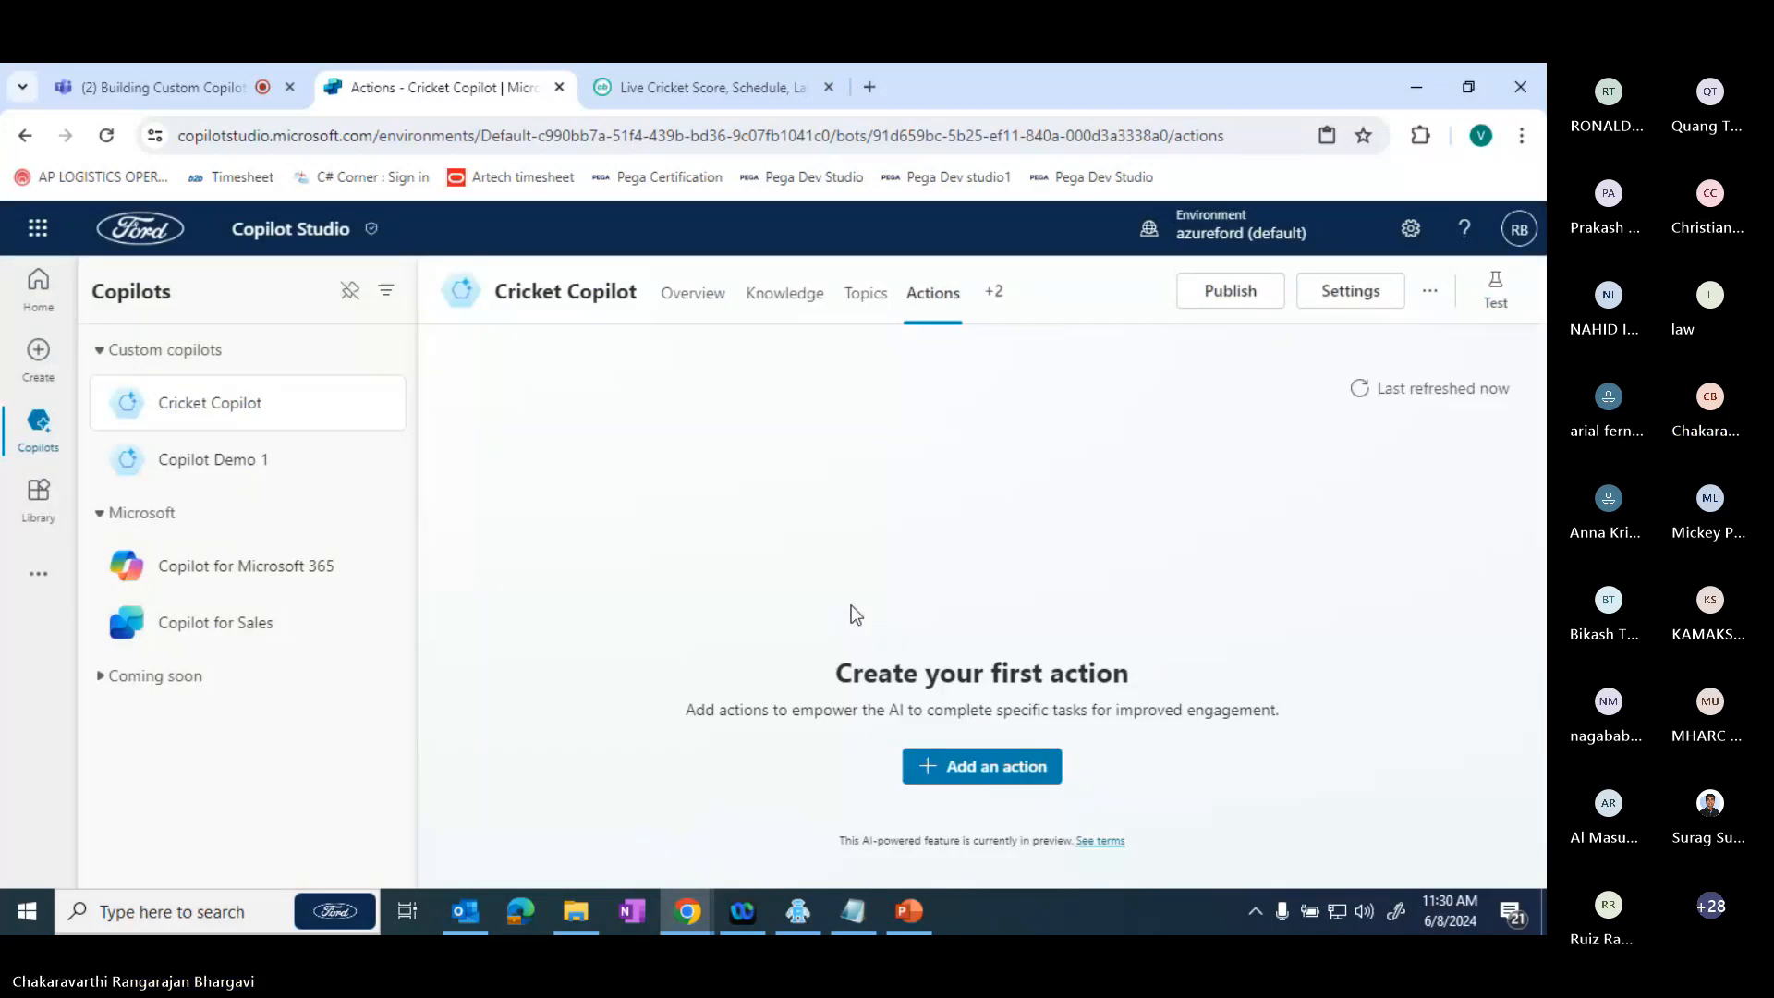
- Review the actions that can be added and look into Send an email notification (V3) without adding it
{"action": "left_click", "coordinate": [1010, 774]}
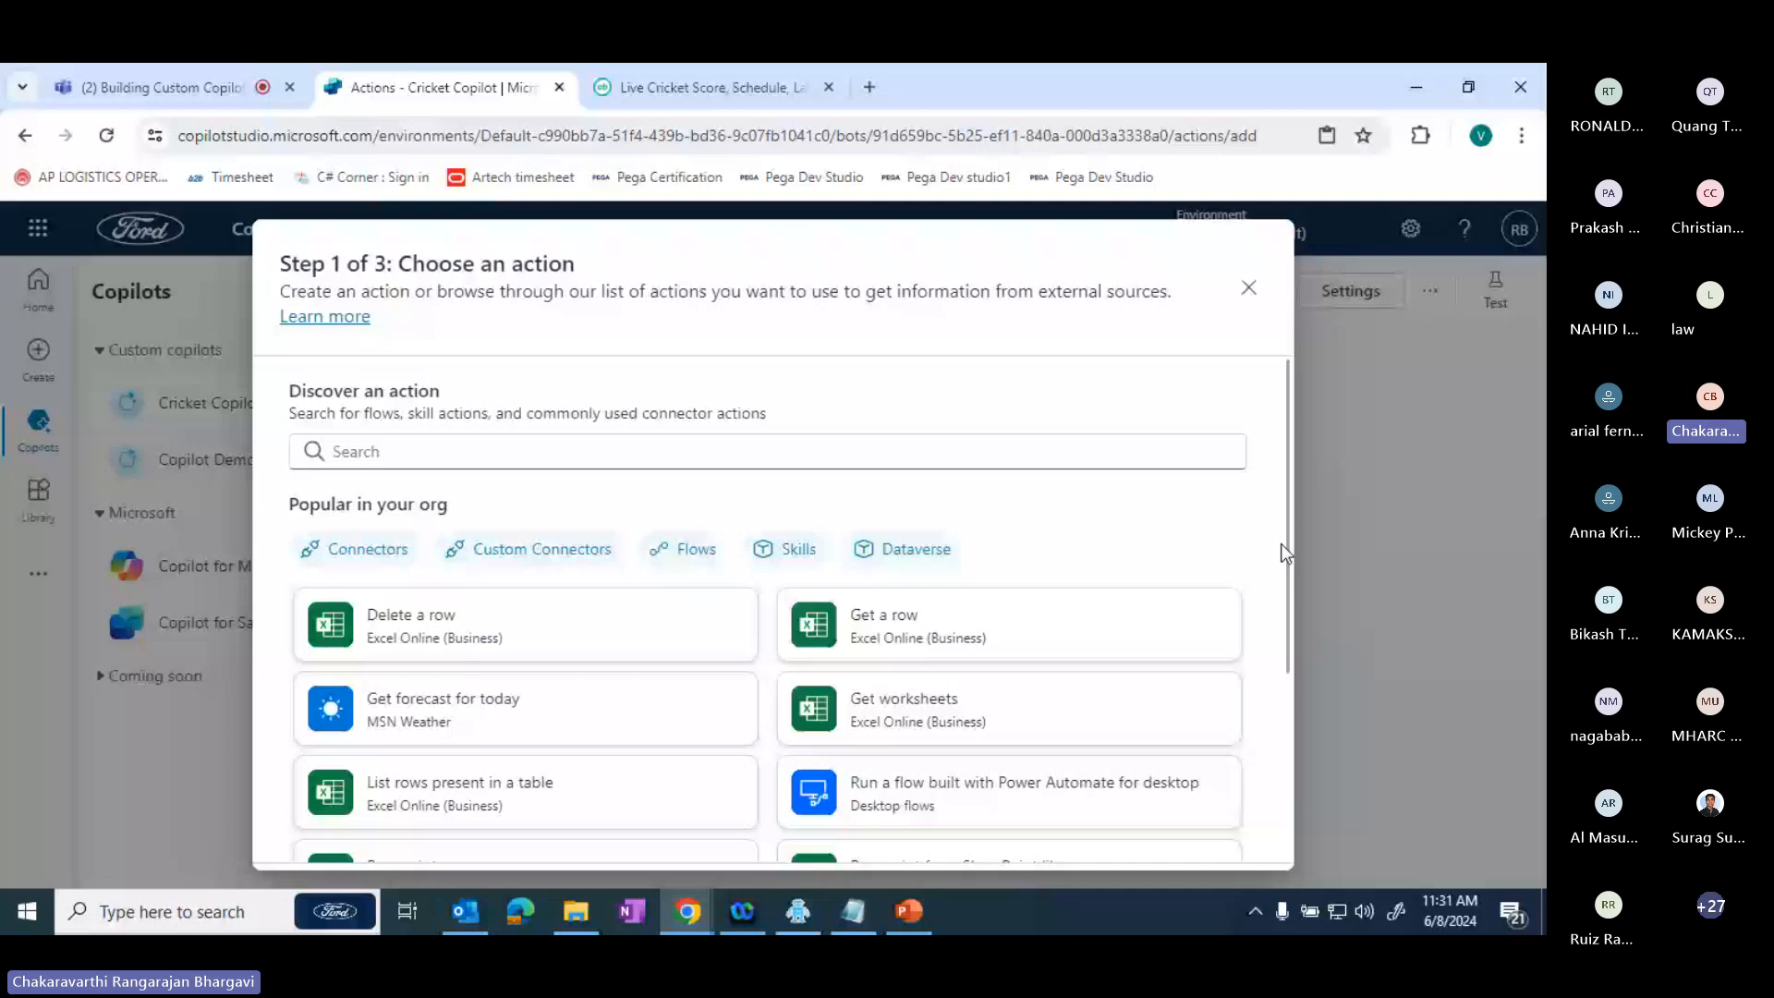
{"action": "scroll", "coordinate": [483, 775], "scroll_direction": "down", "scroll_amount": 2}
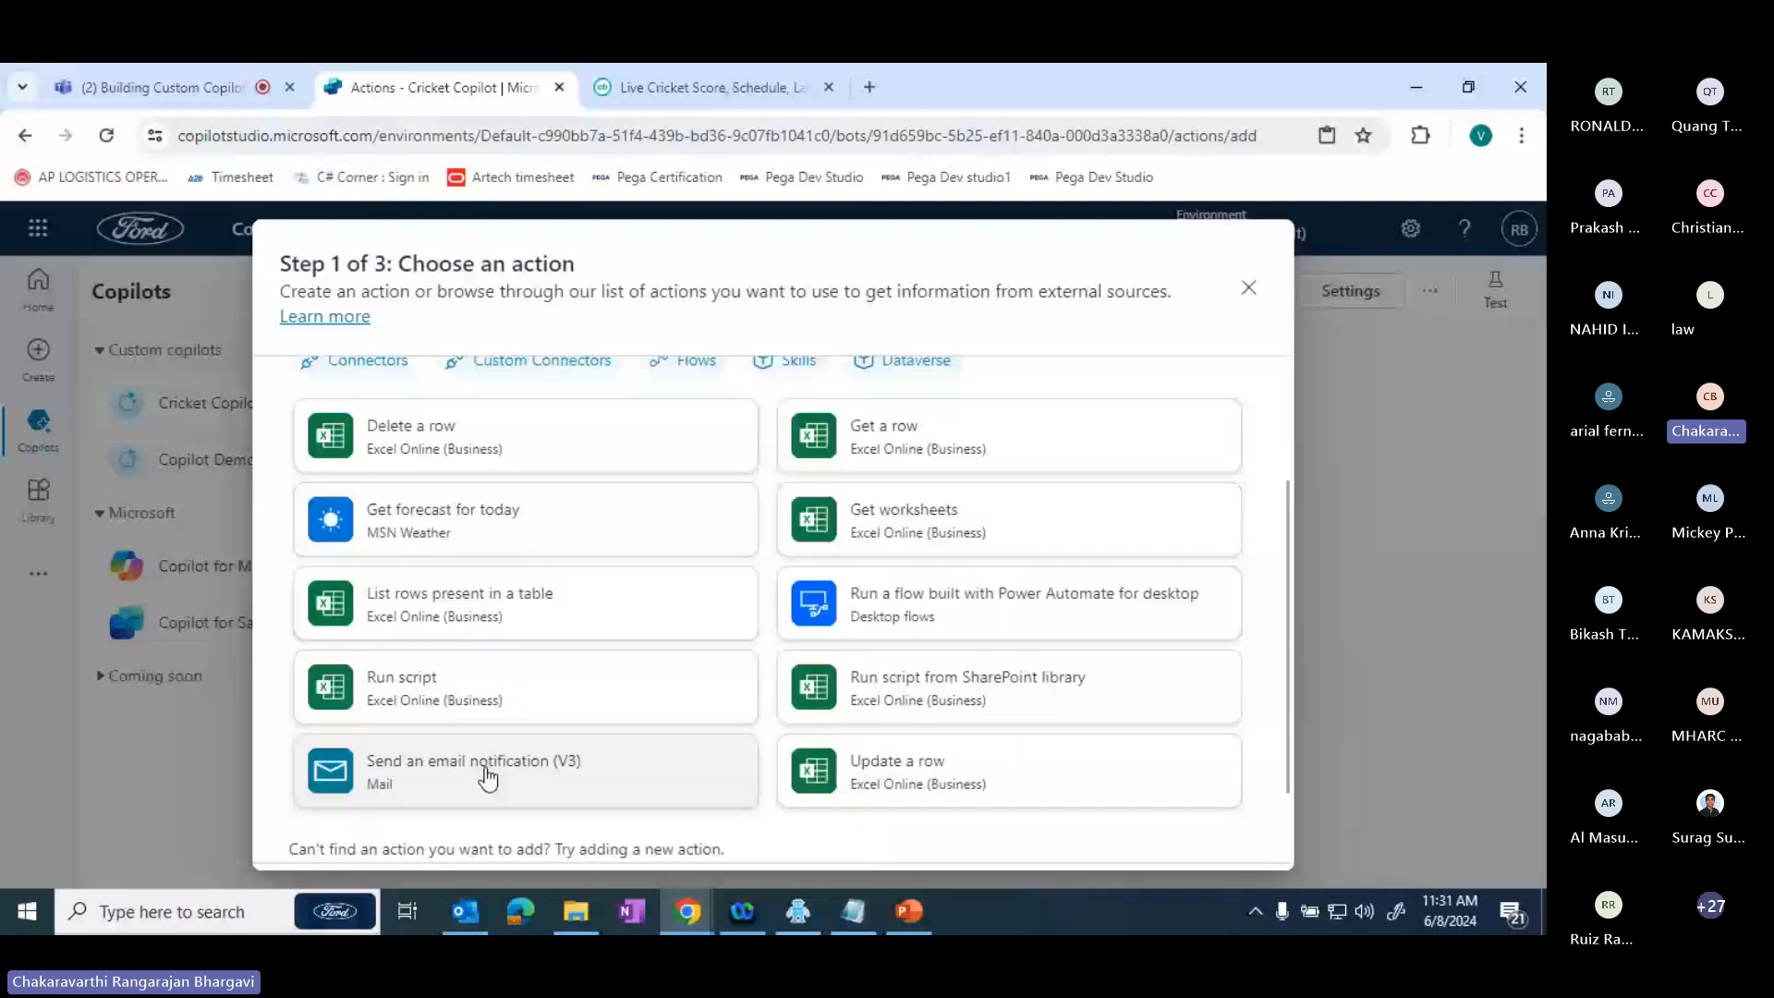
{"action": "left_click", "coordinate": [487, 777]}
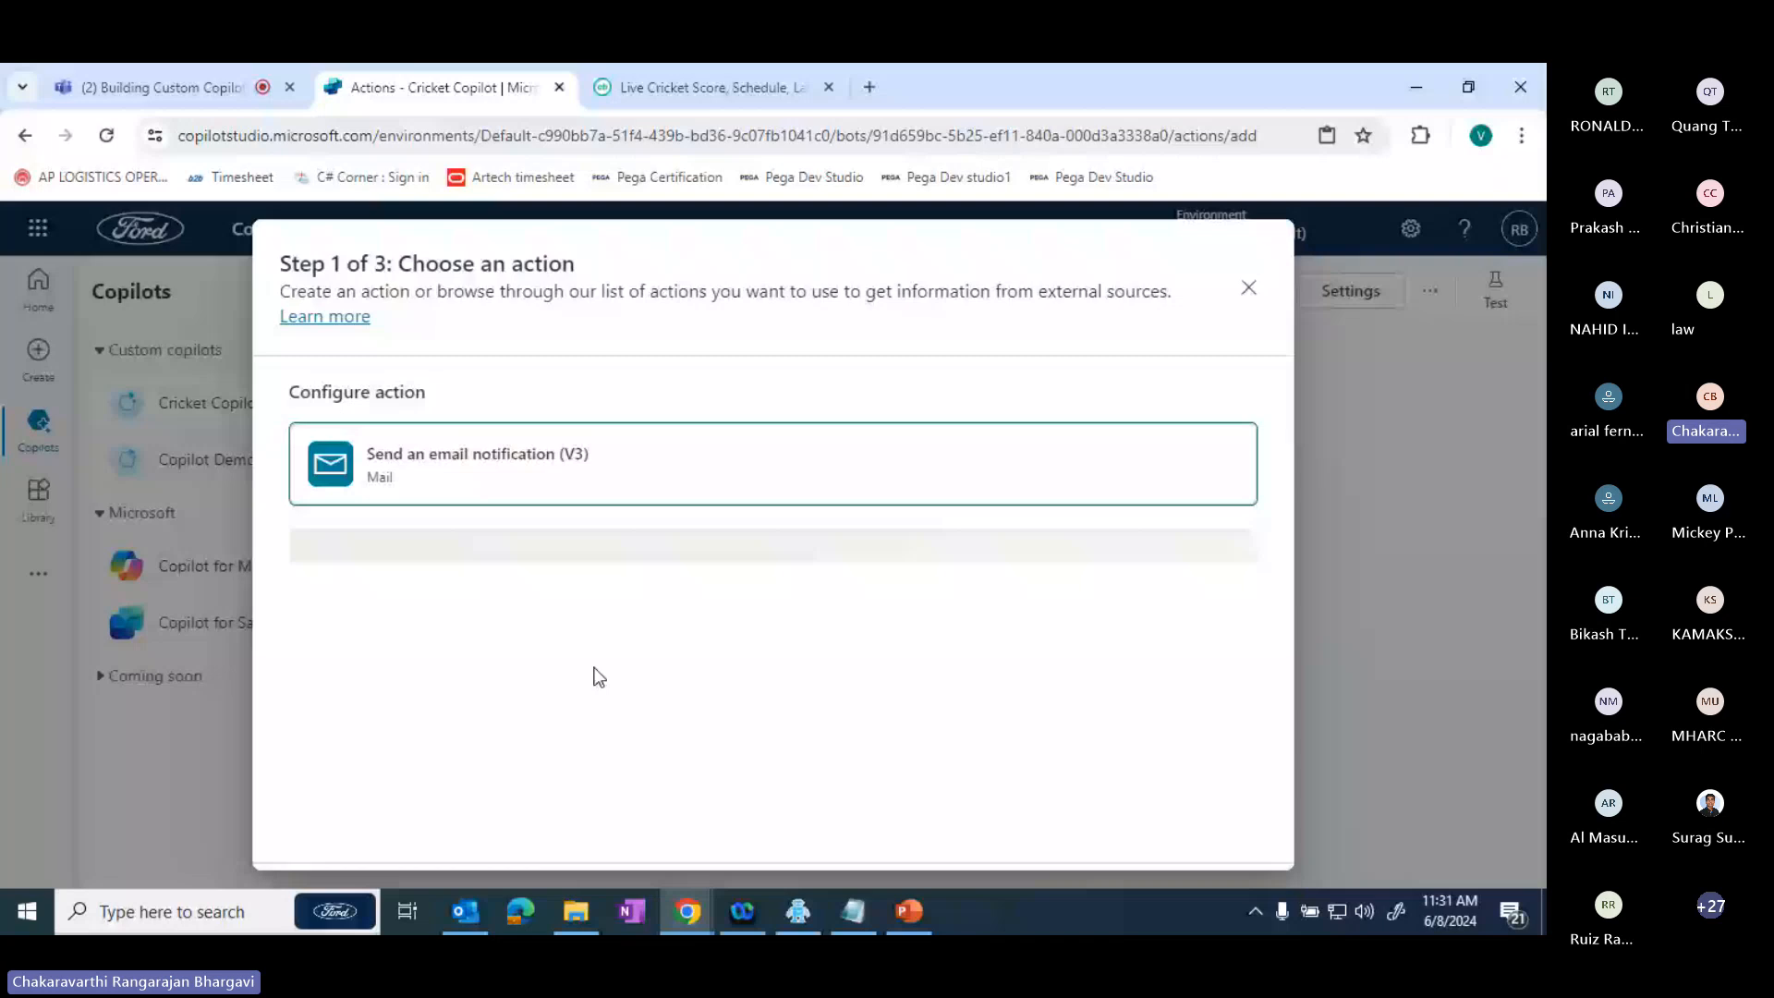
{"action": "left_click", "coordinate": [1249, 291]}
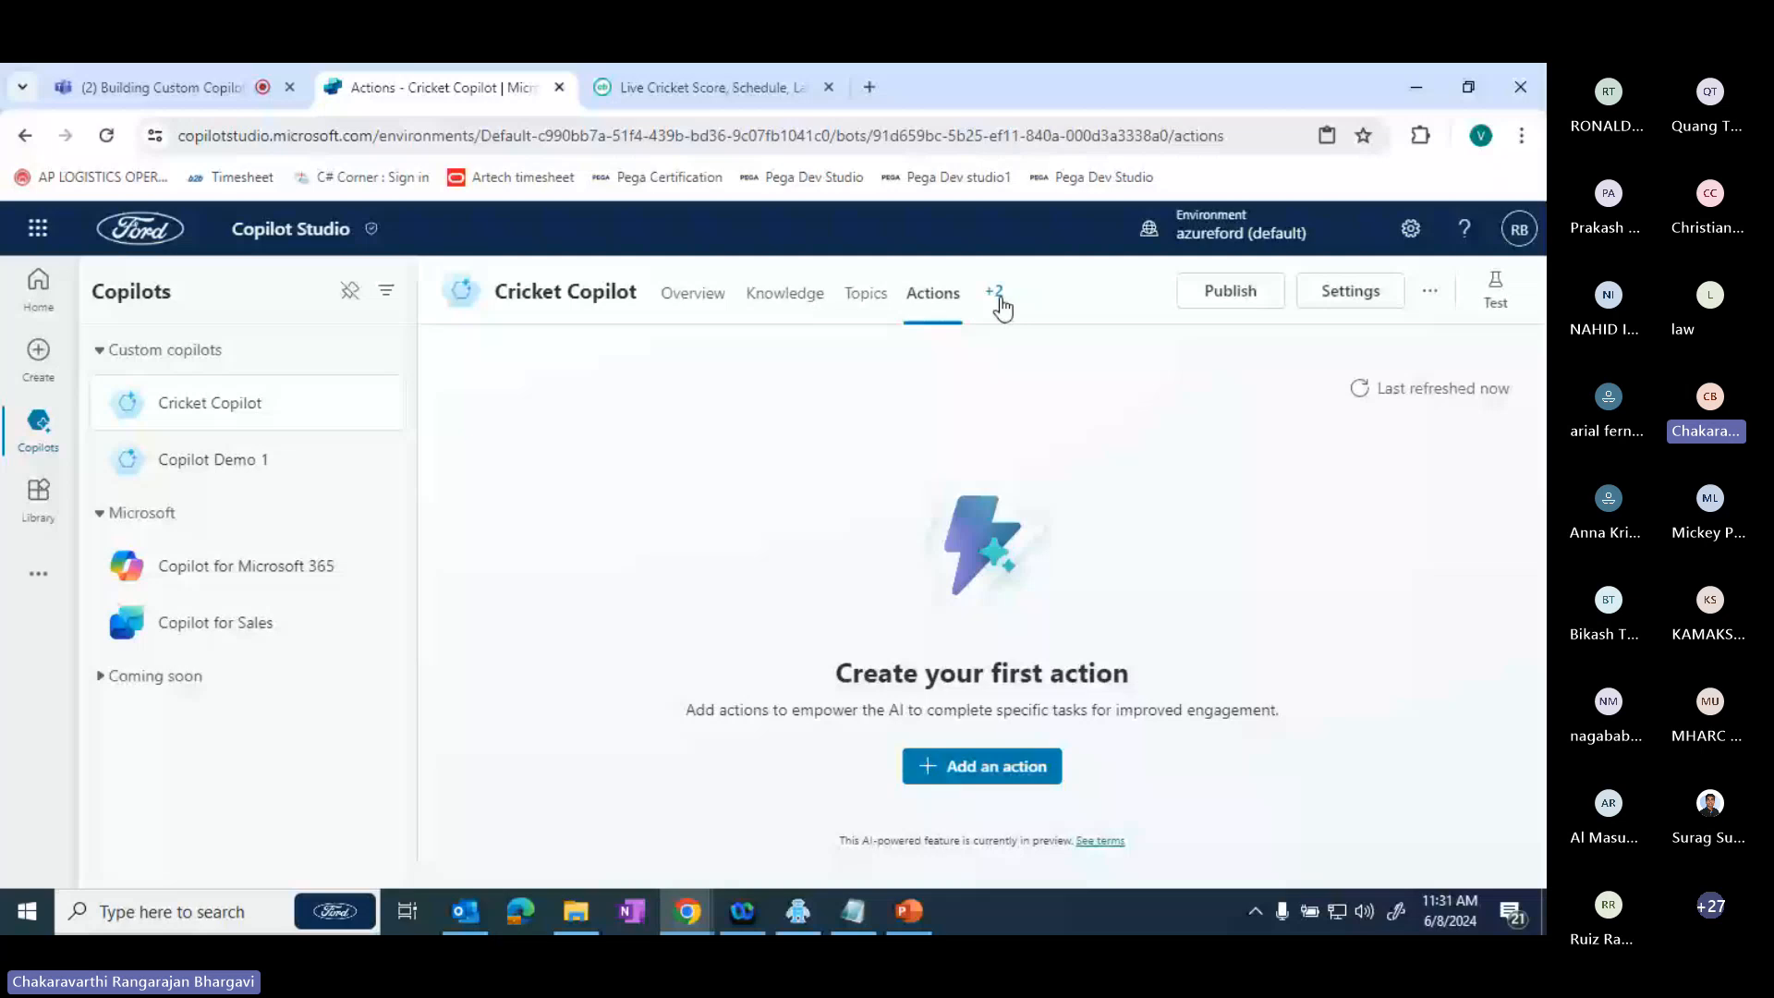
- View the Cricket Copilot's analytics page and the publish status and channel options on its channels page
{"action": "left_click", "coordinate": [994, 292]}
{"action": "left_click", "coordinate": [1072, 359]}
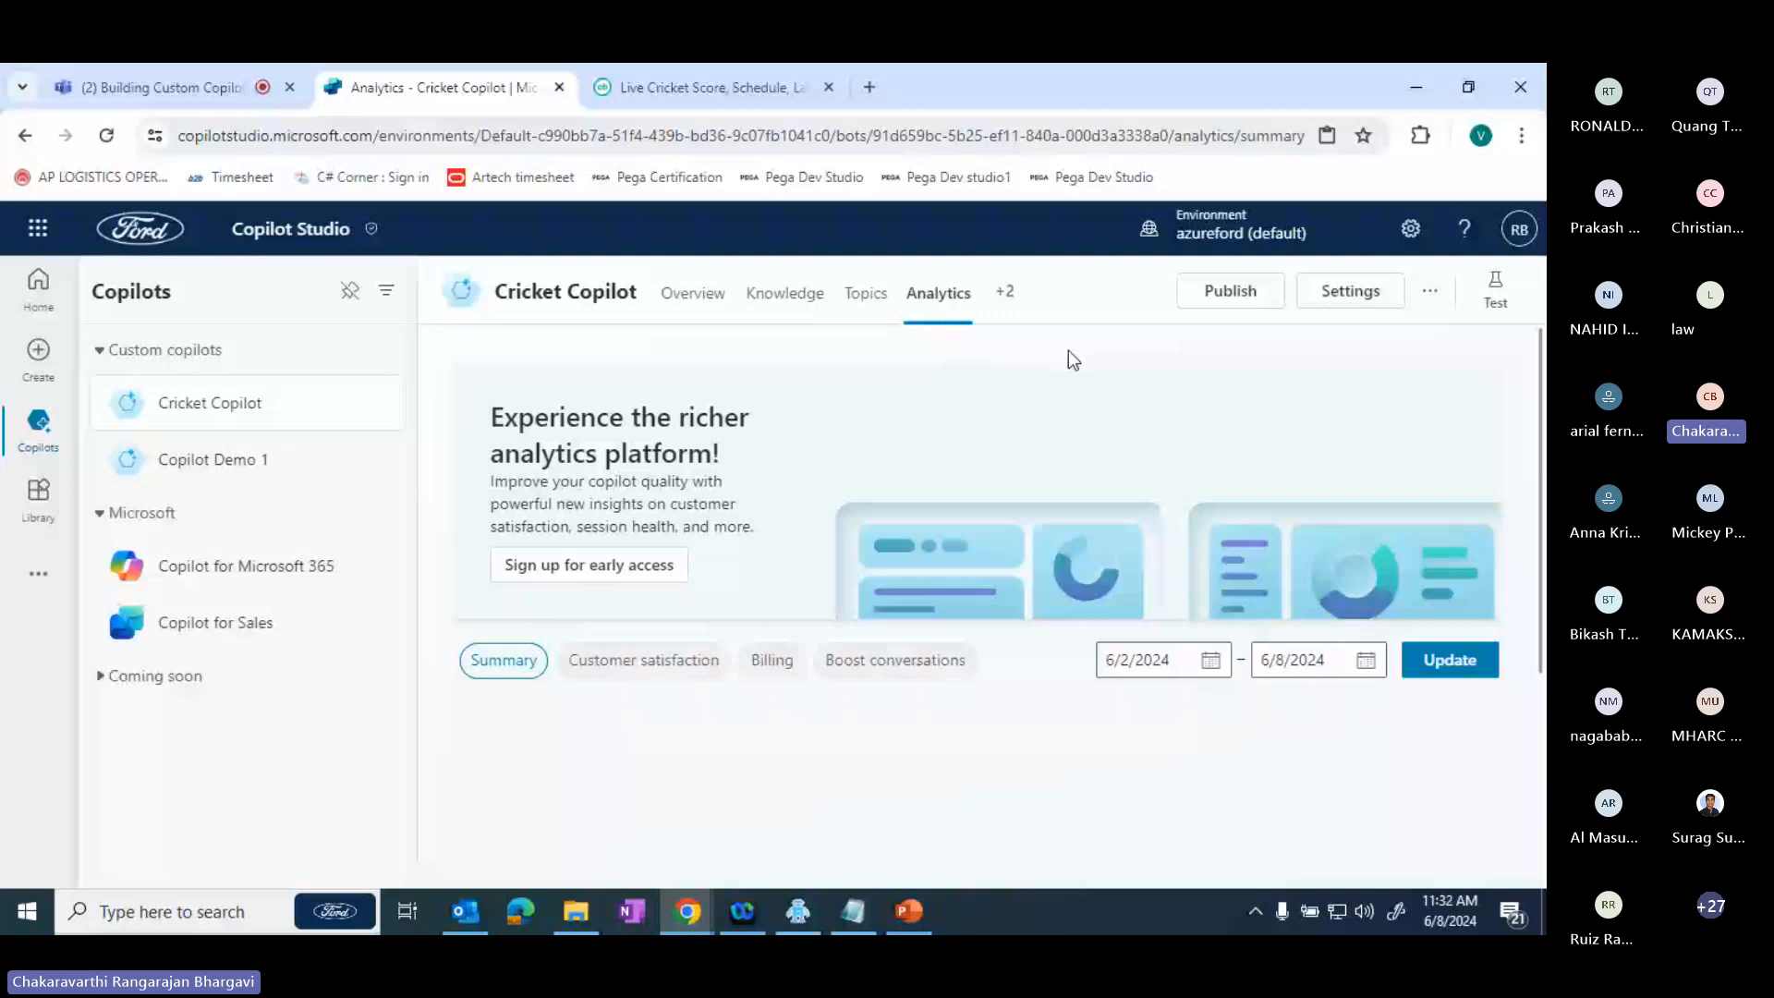
{"action": "left_click", "coordinate": [1005, 292]}
{"action": "left_click", "coordinate": [1023, 390]}
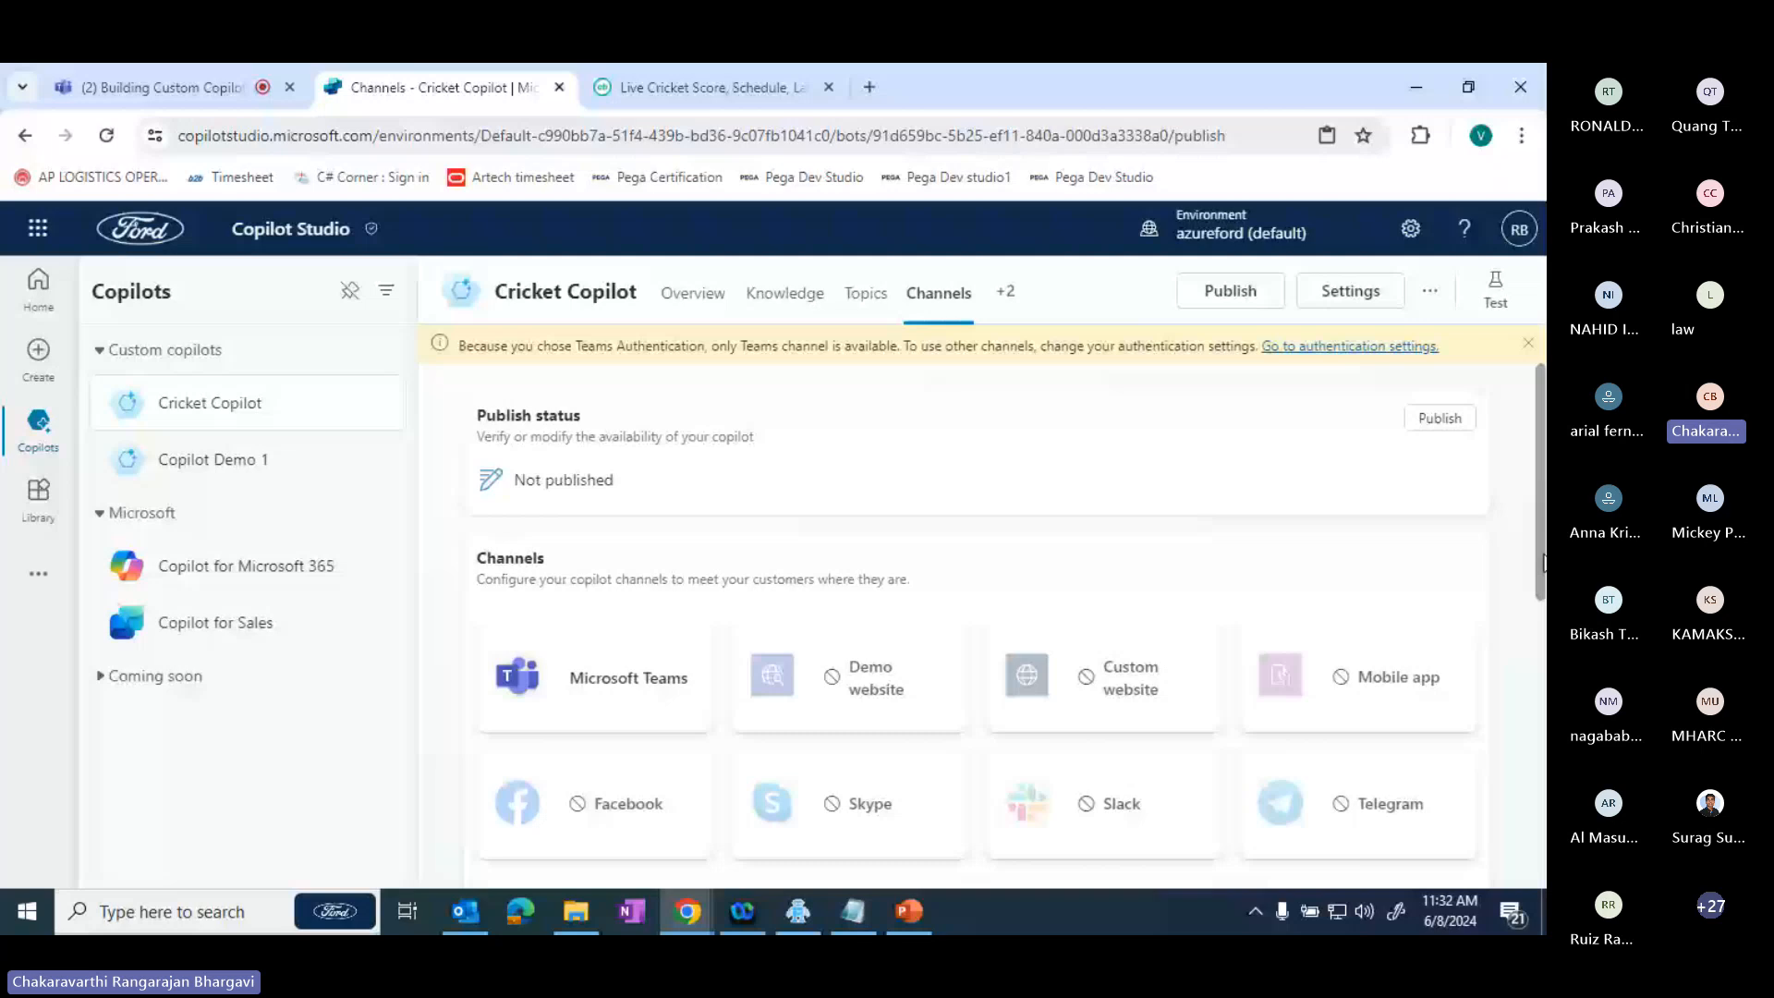
{"action": "left_click_drag", "start_coordinate": [1542, 562], "coordinate": [1540, 605]}
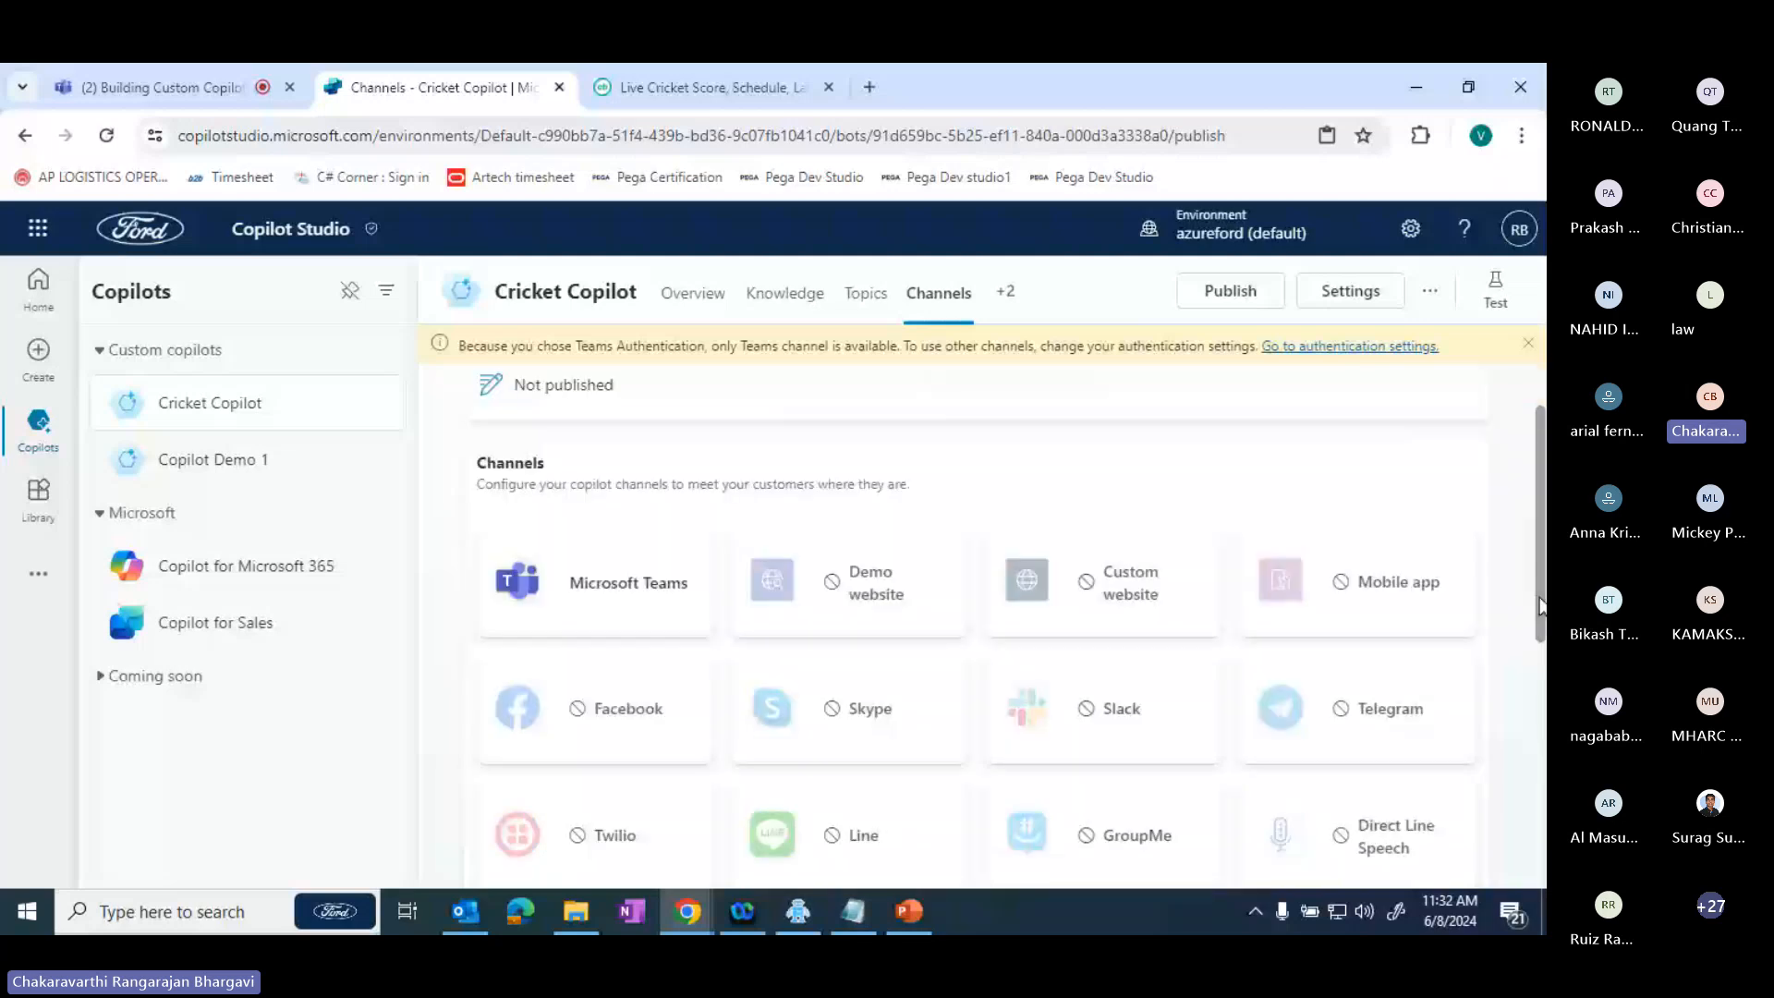
{"action": "left_click_drag", "start_coordinate": [1541, 605], "coordinate": [1531, 545]}
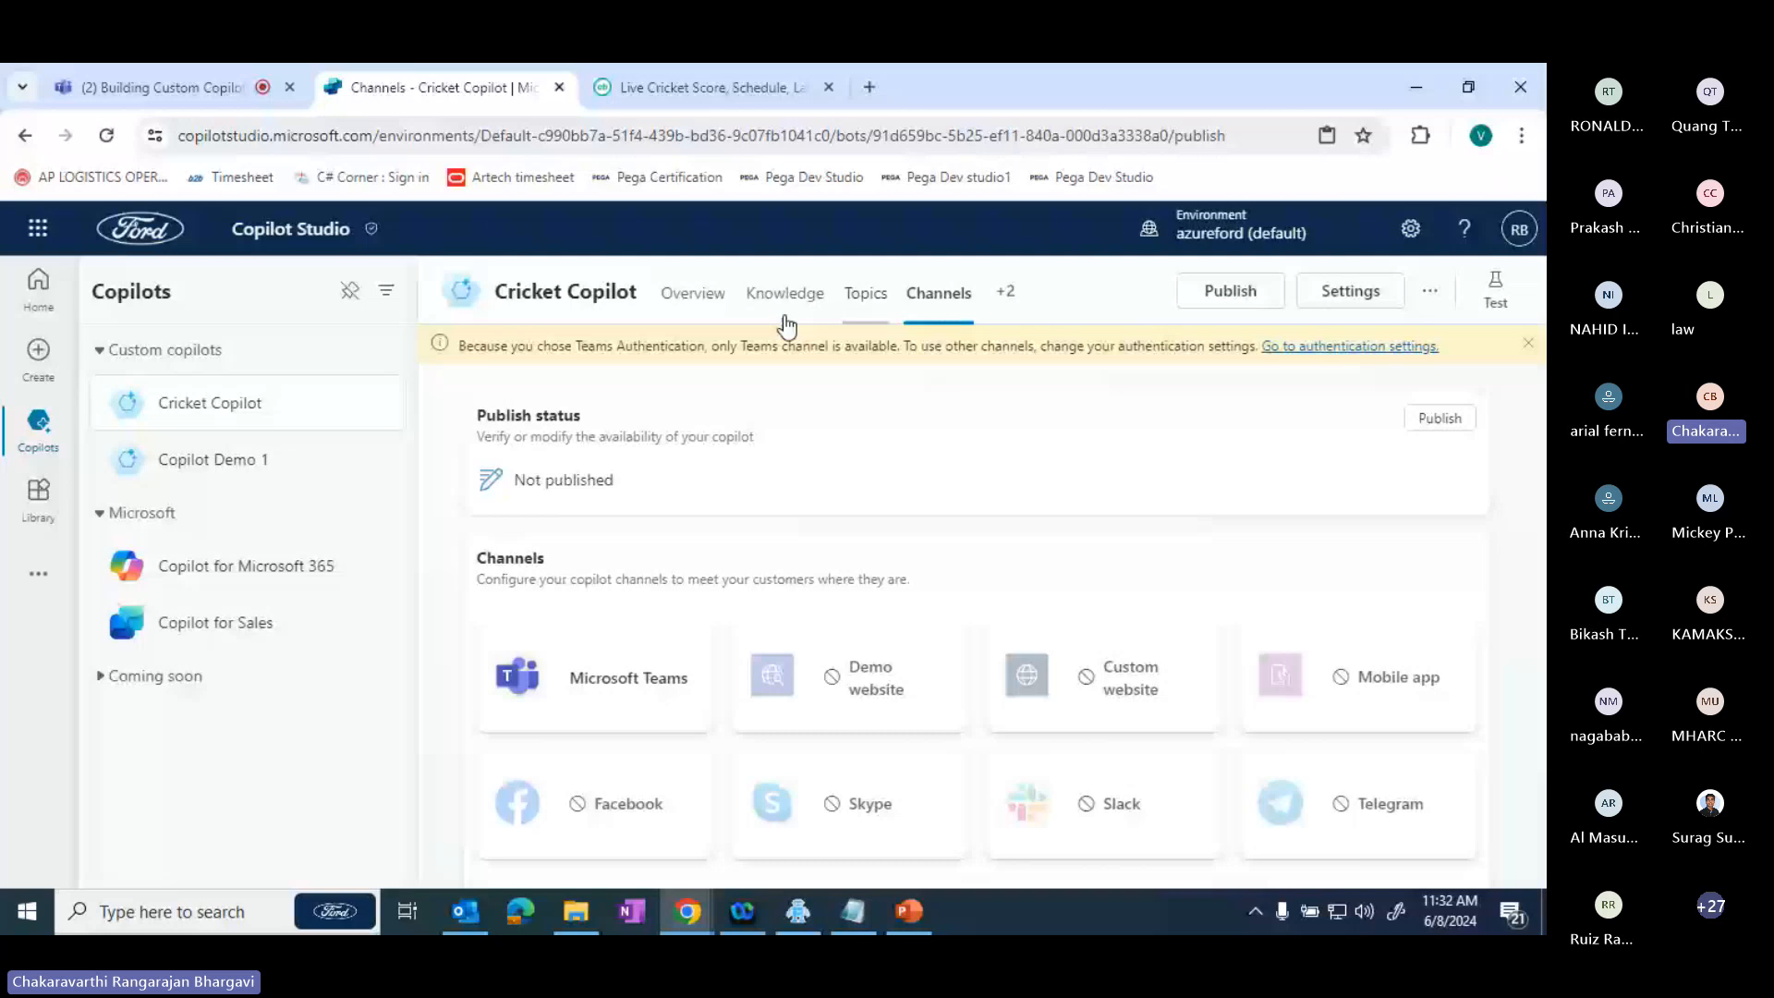
- Publish the Cricket Copilot from its overview page
{"action": "left_click", "coordinate": [693, 294]}
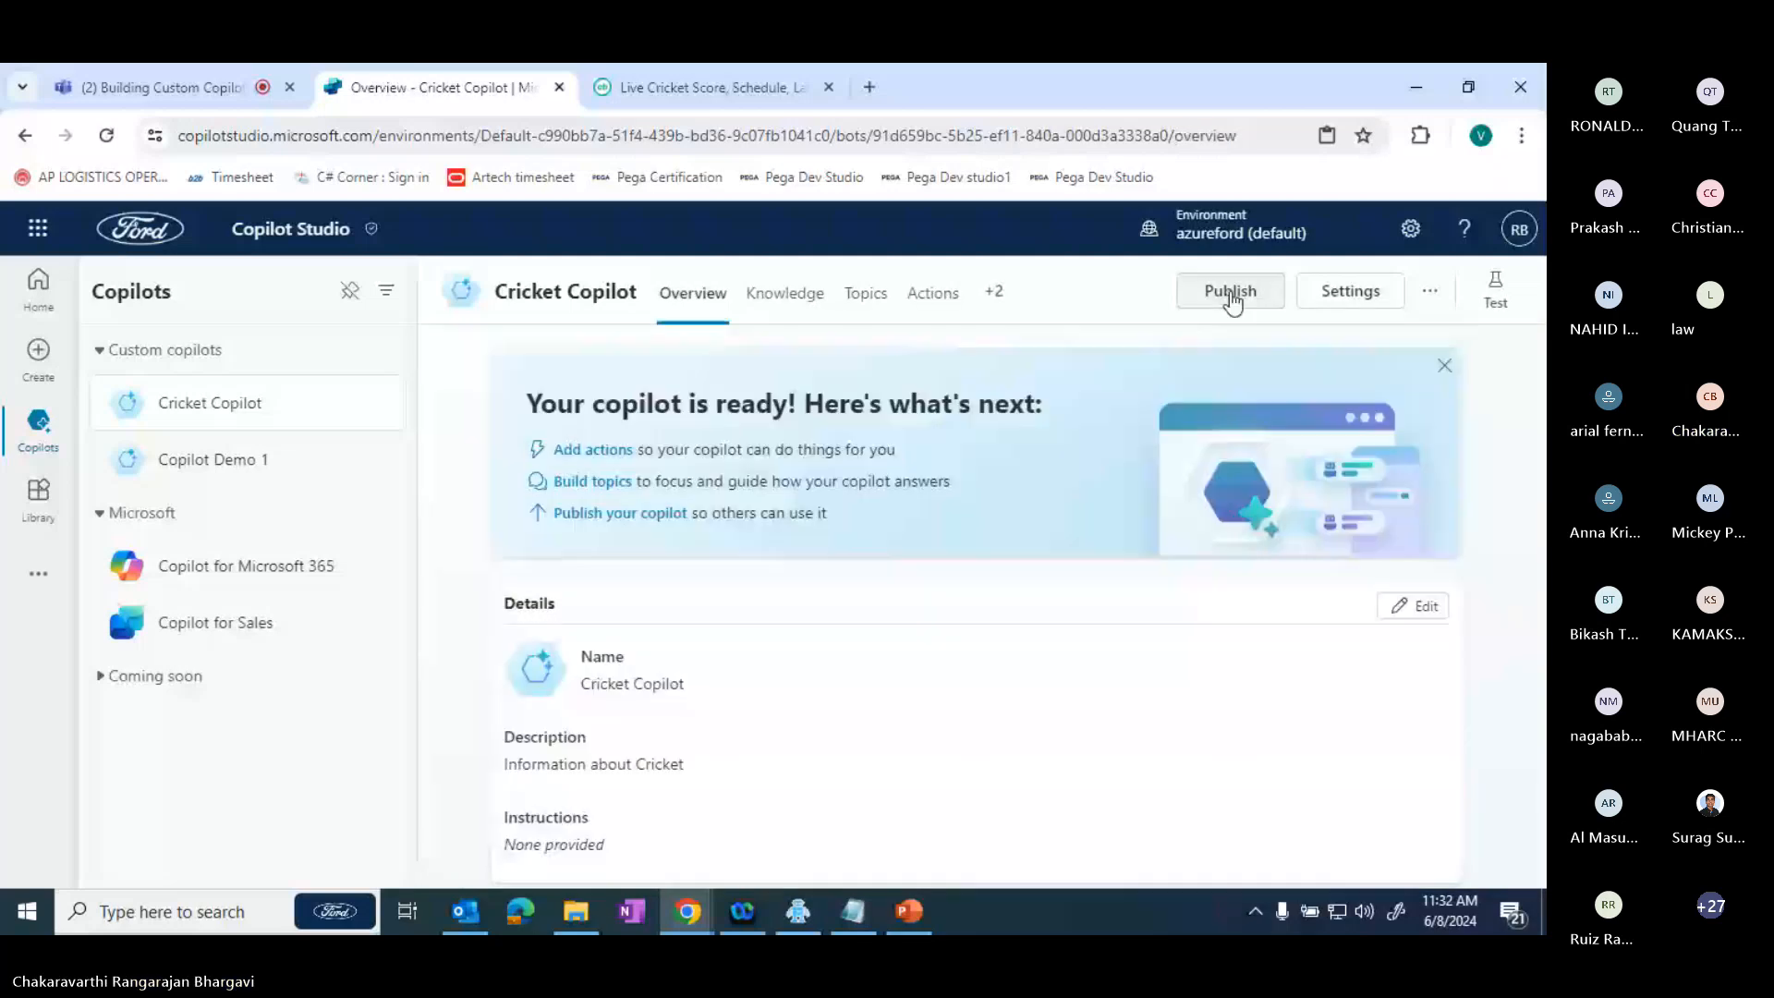
{"action": "left_click", "coordinate": [1231, 292]}
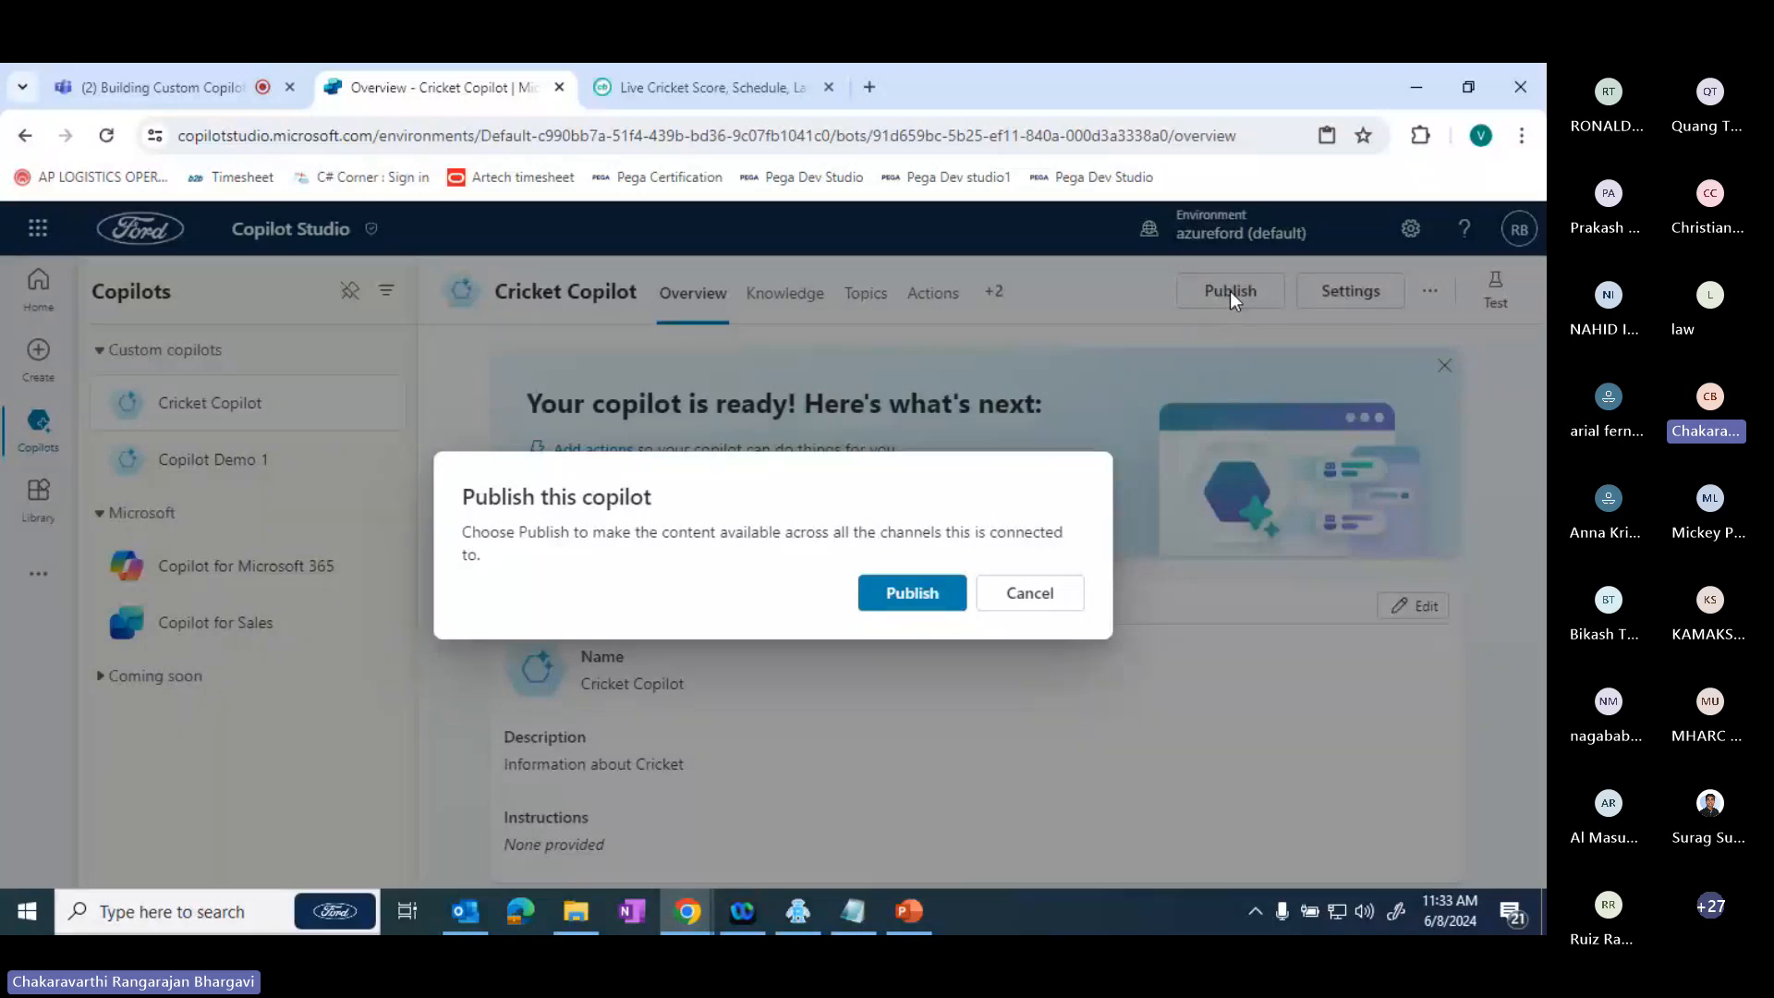
{"action": "left_click", "coordinate": [915, 596]}
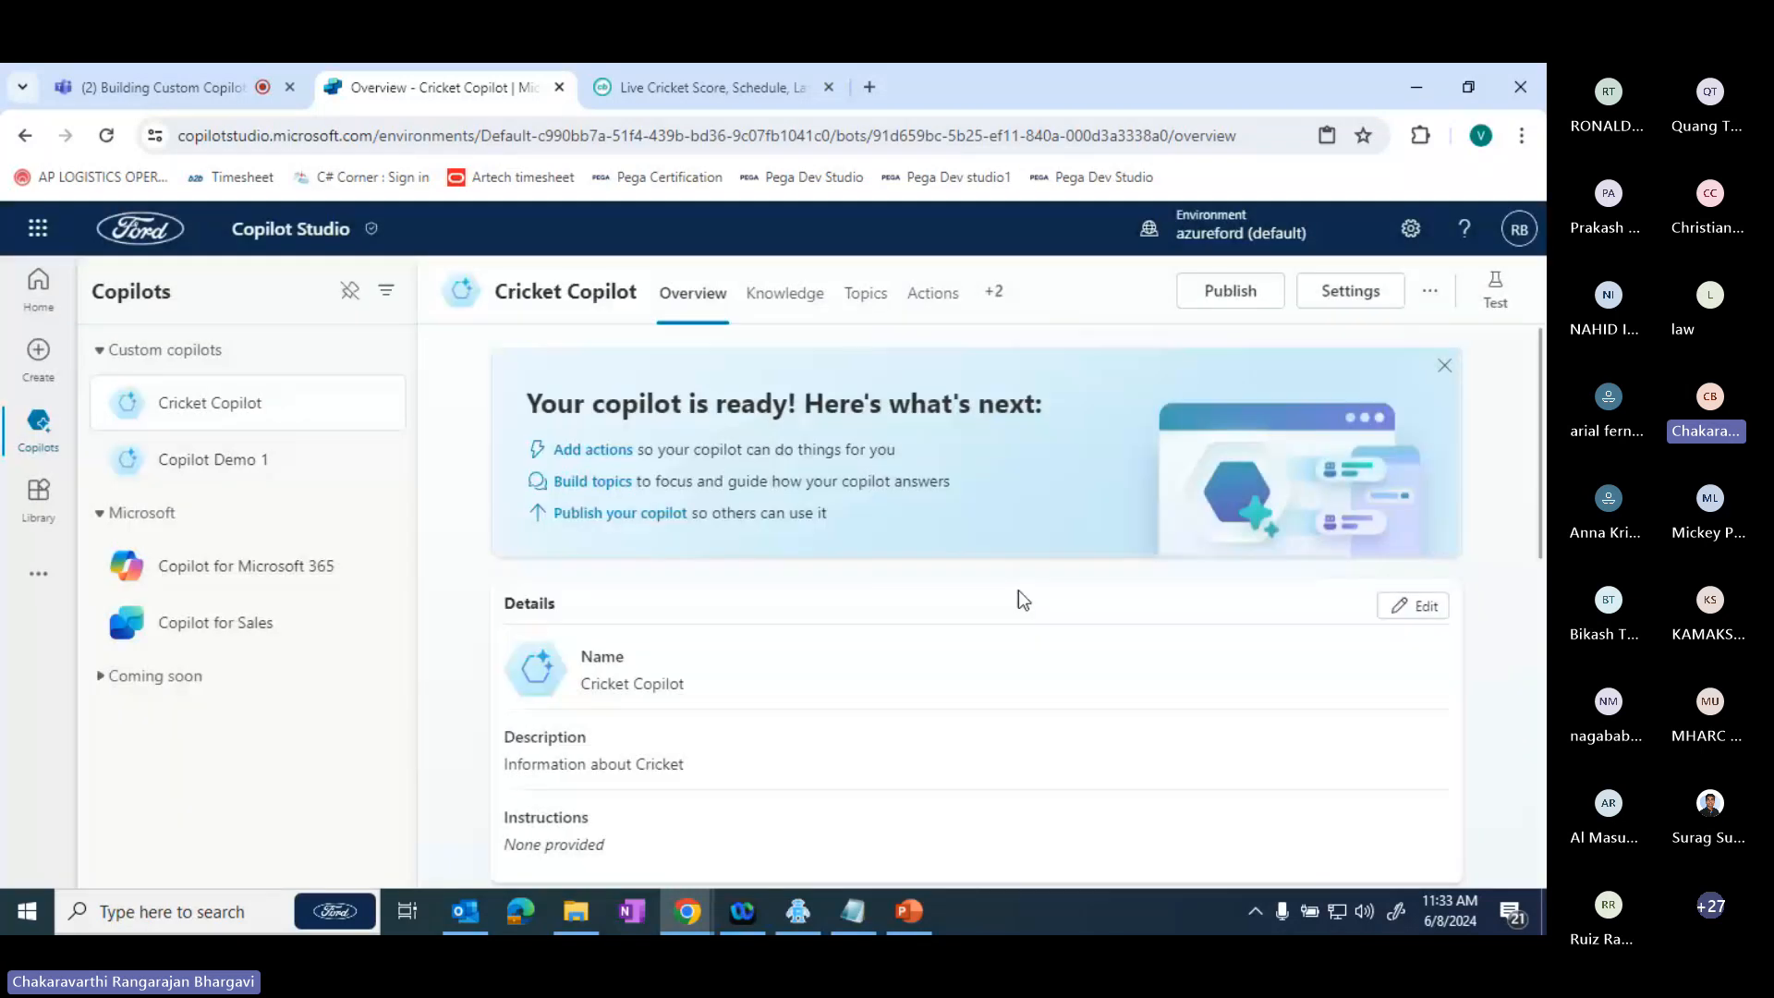
- Show the test chat beside the knowledge sources and send the copilot the greeting "Good morning"
{"action": "left_click", "coordinate": [1495, 305]}
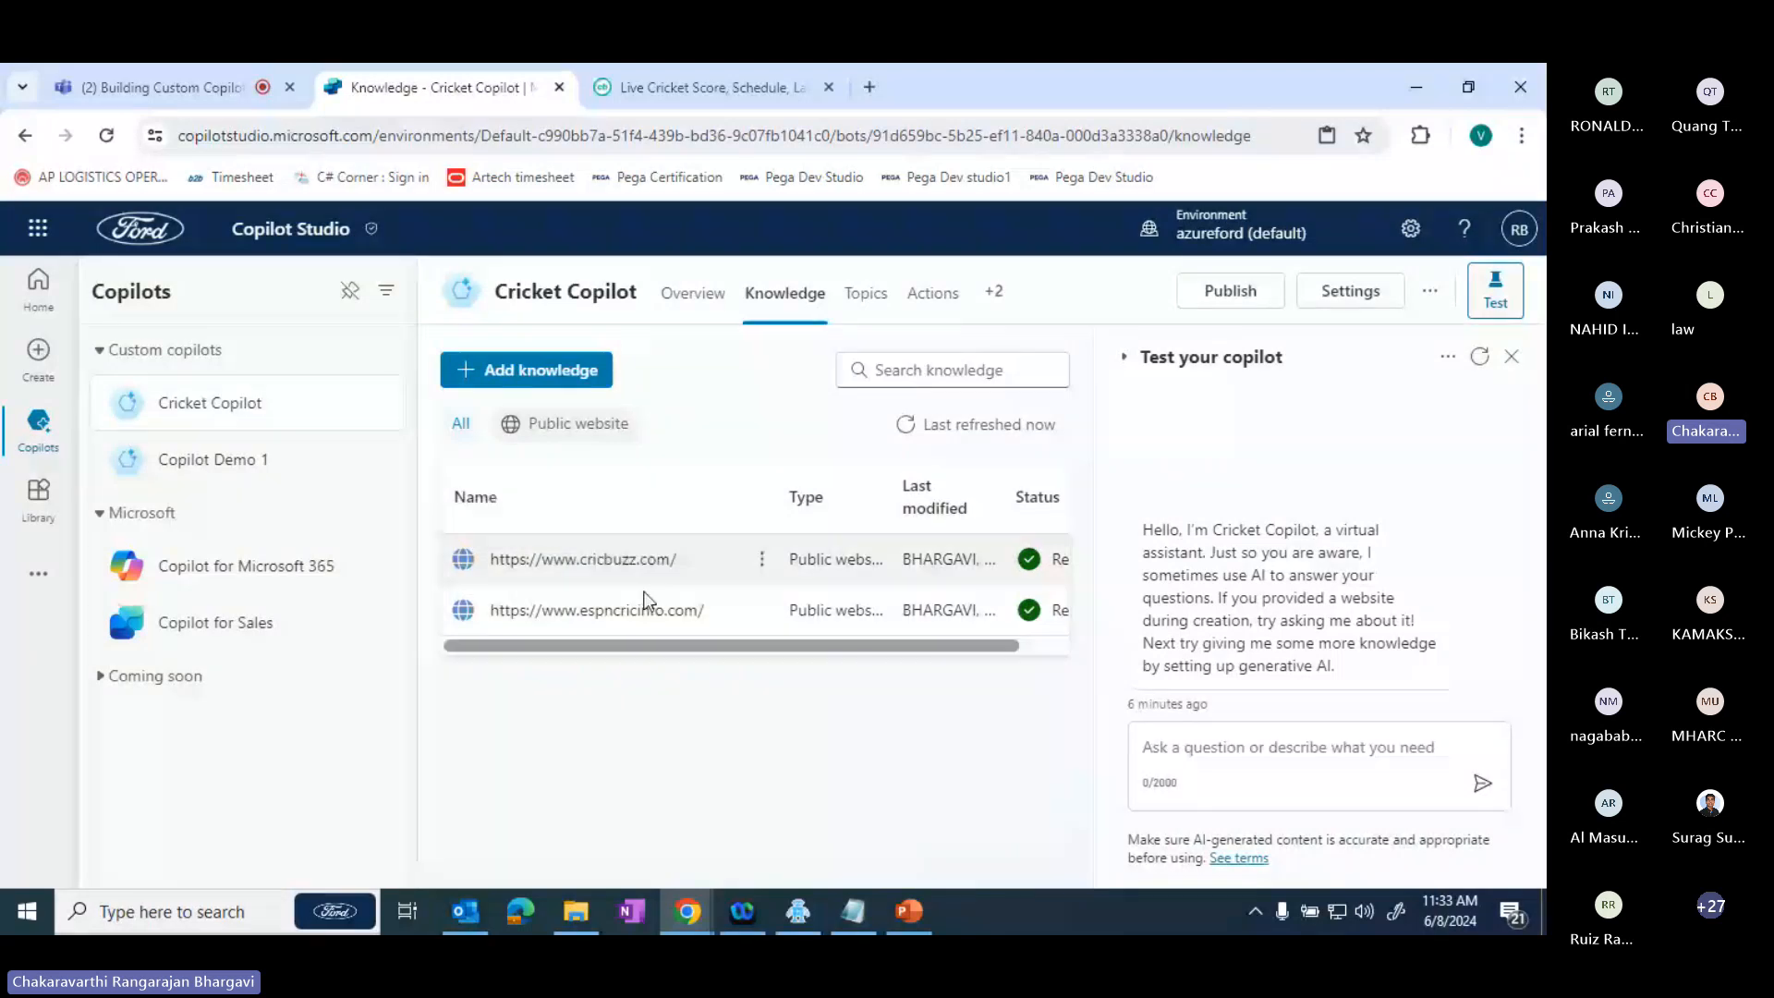
{"action": "left_click", "coordinate": [1205, 748]}
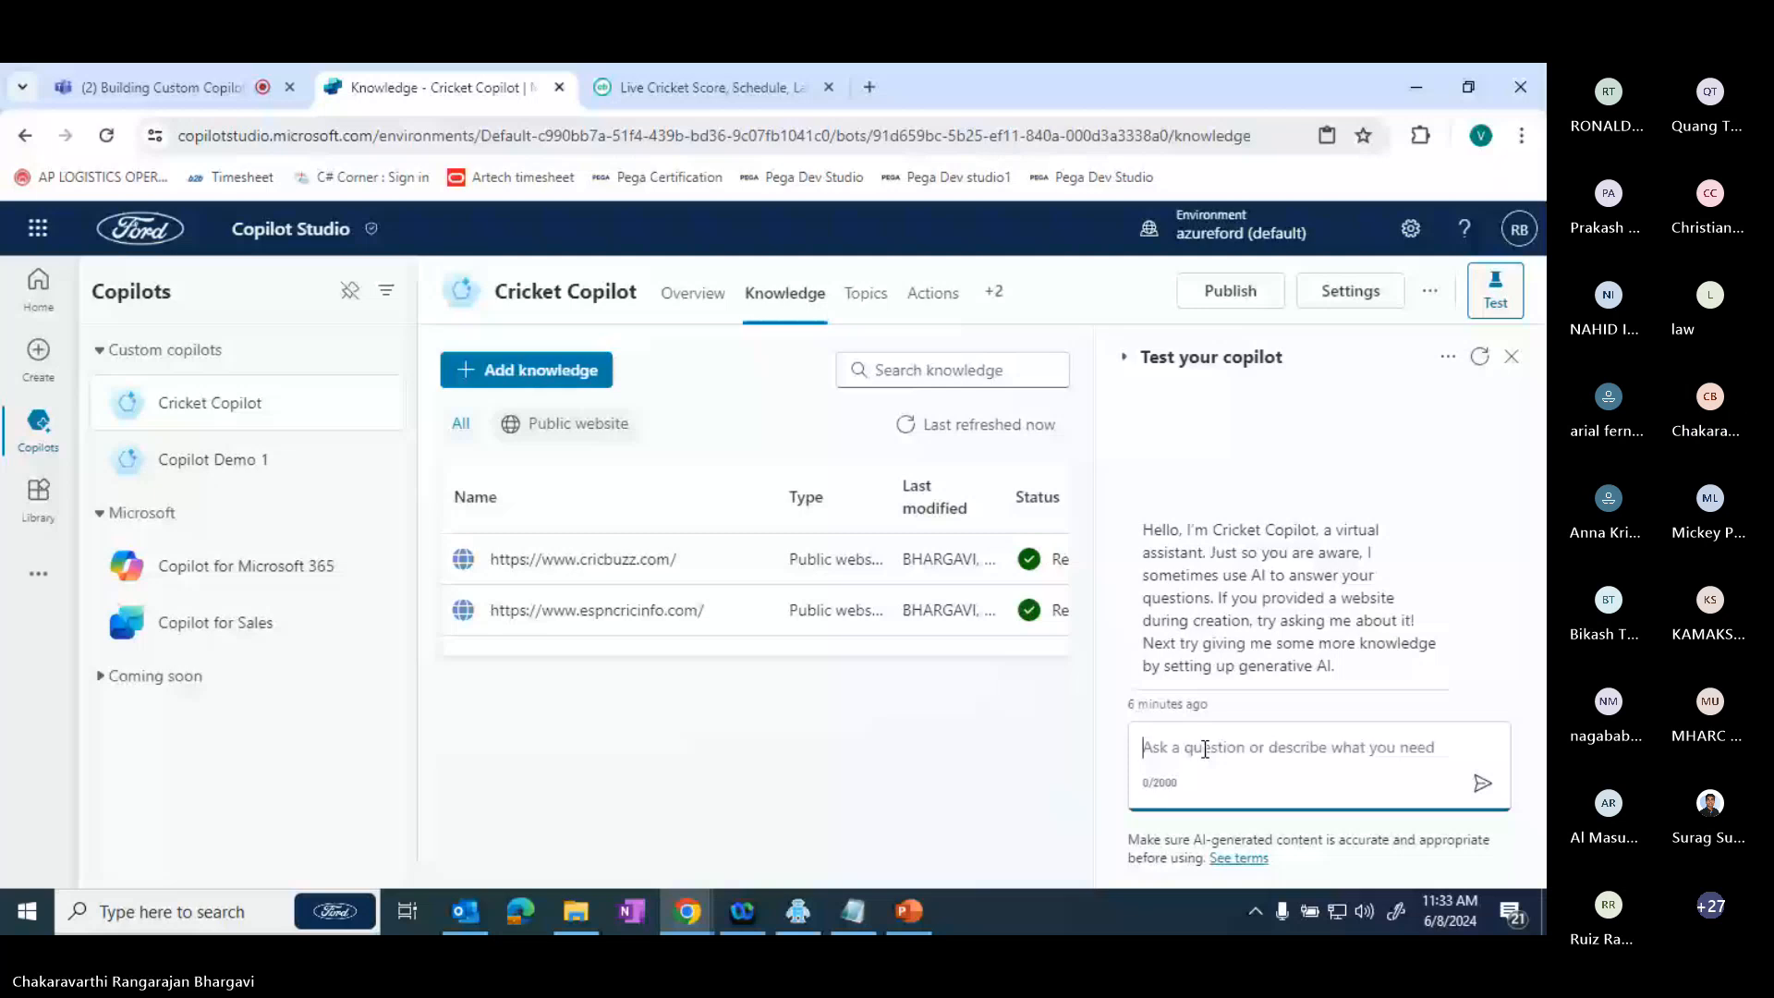
{"action": "type", "text": "Good mo"}
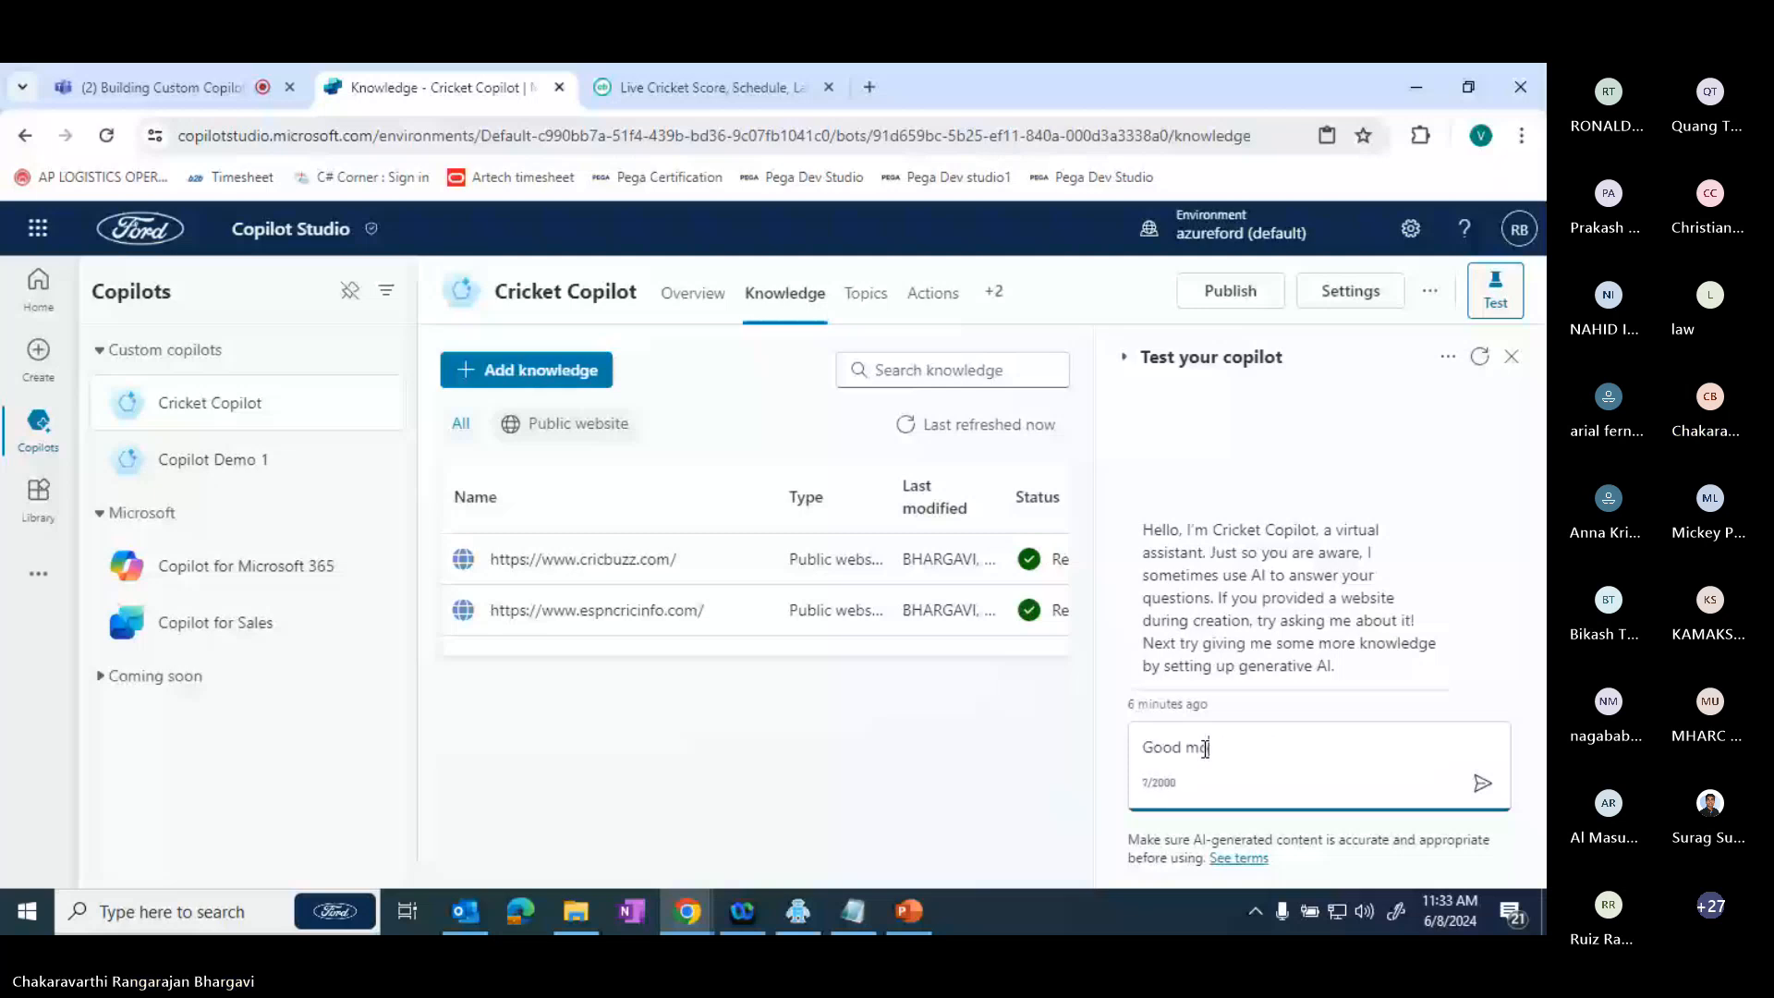
{"action": "type", "text": "rning"}
{"action": "key", "text": "Return"}
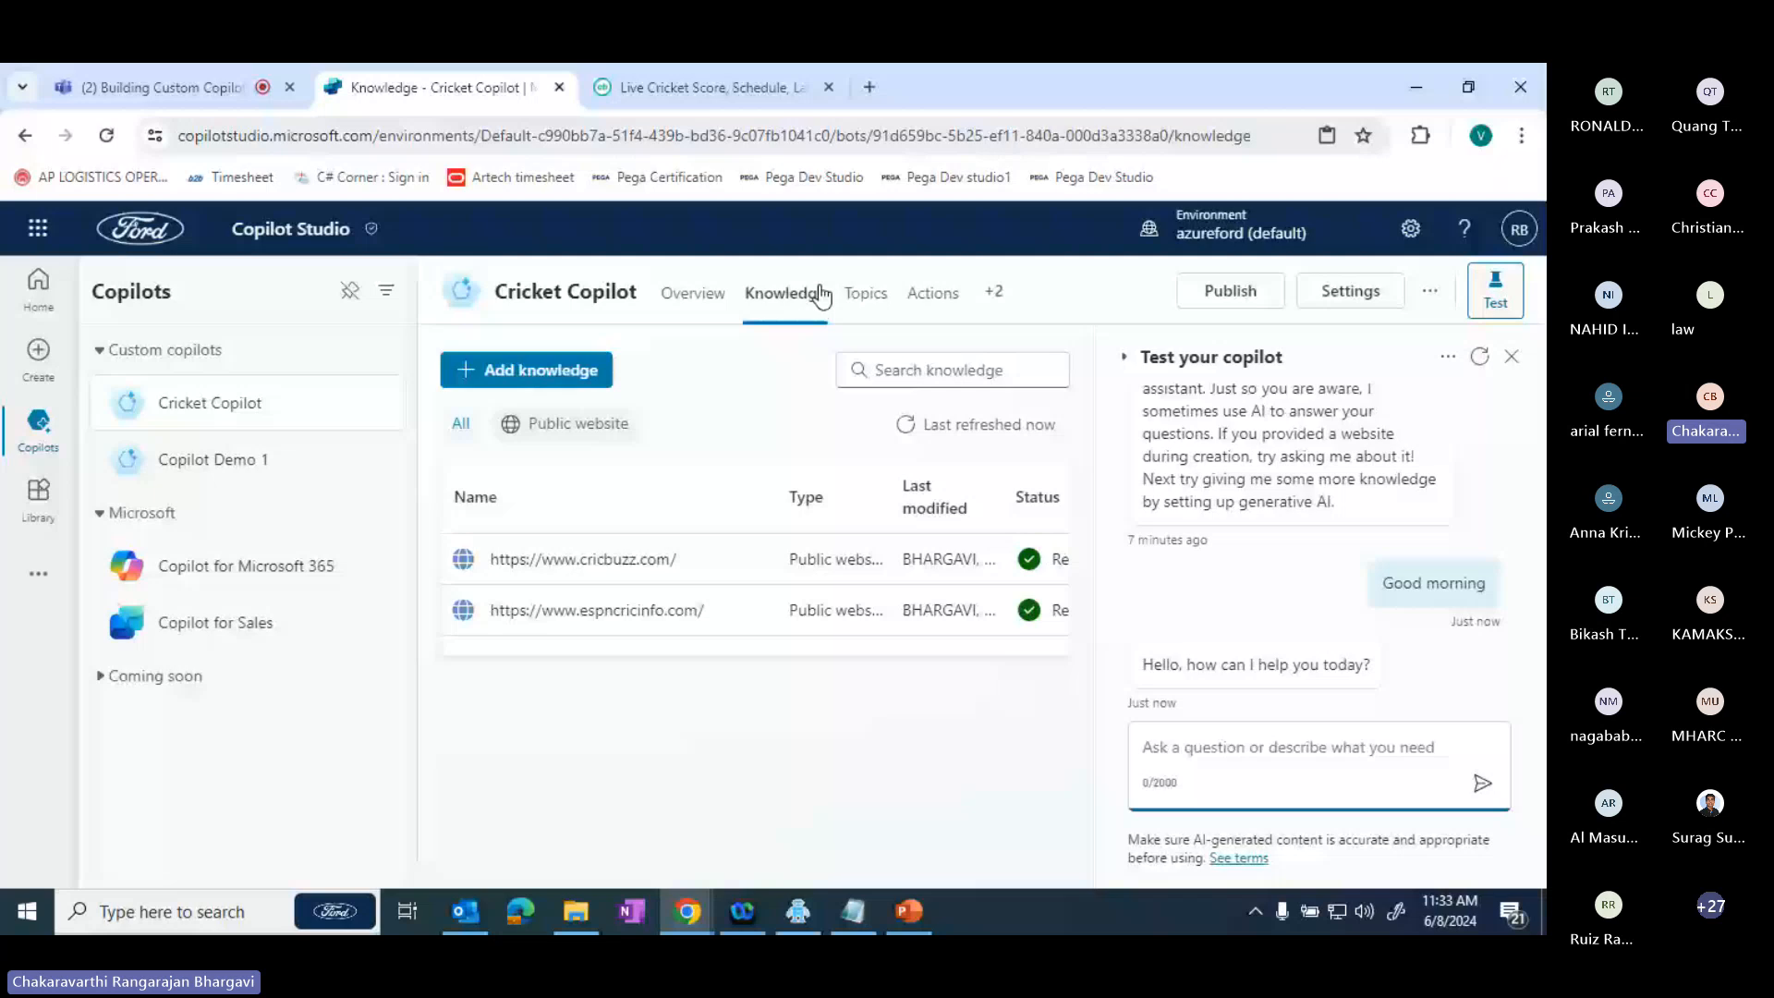
- Show the Cricket Copilot's custom topics list beside the test chat, with the chat's question field ready for input
{"action": "left_click", "coordinate": [865, 293]}
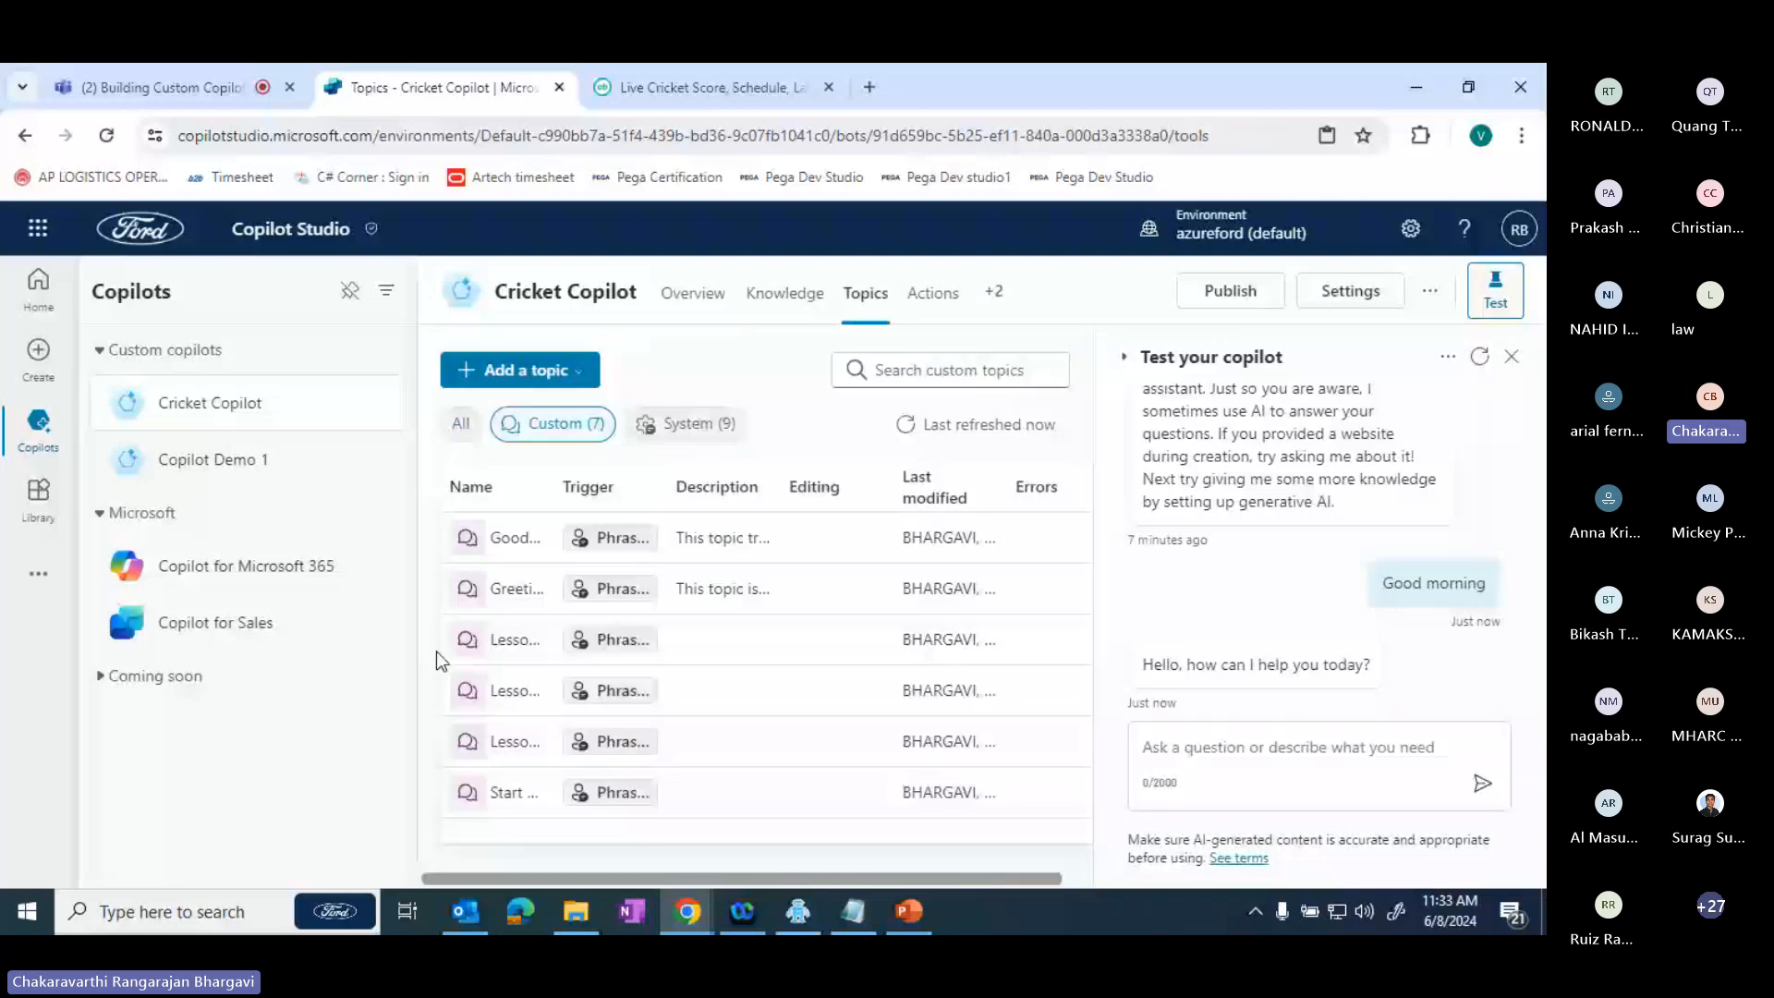
{"action": "left_click", "coordinate": [632, 593]}
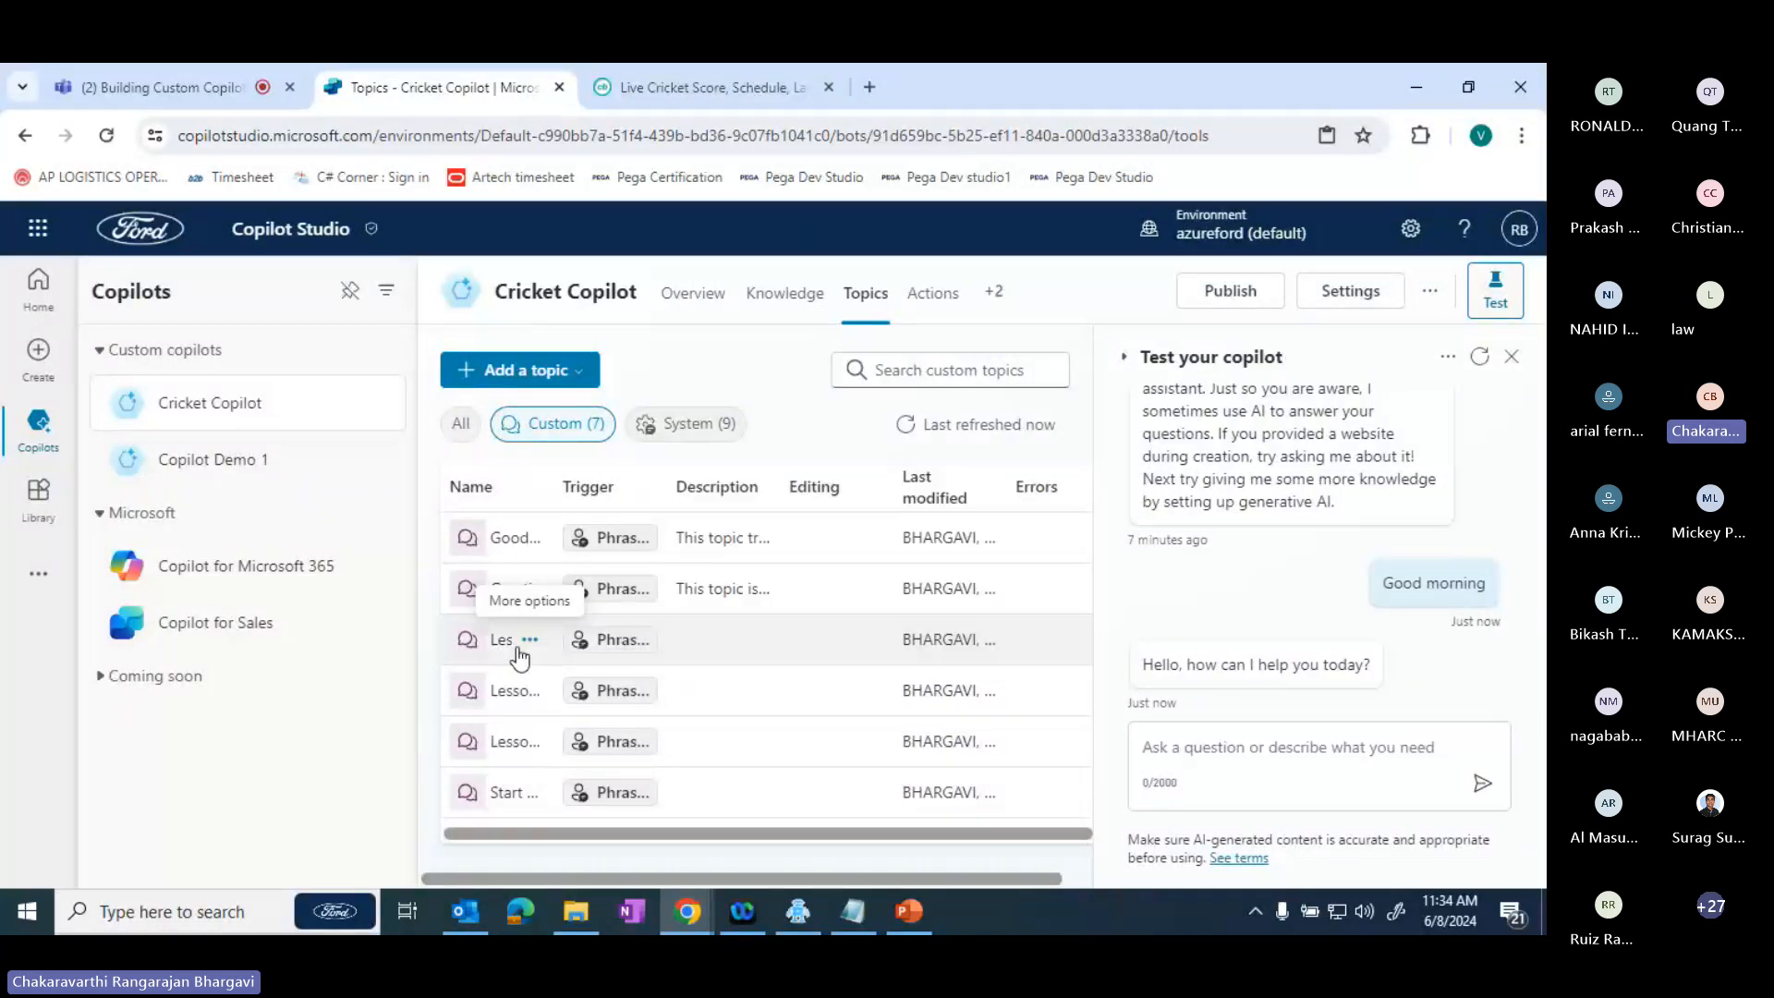
{"action": "left_click", "coordinate": [1203, 750]}
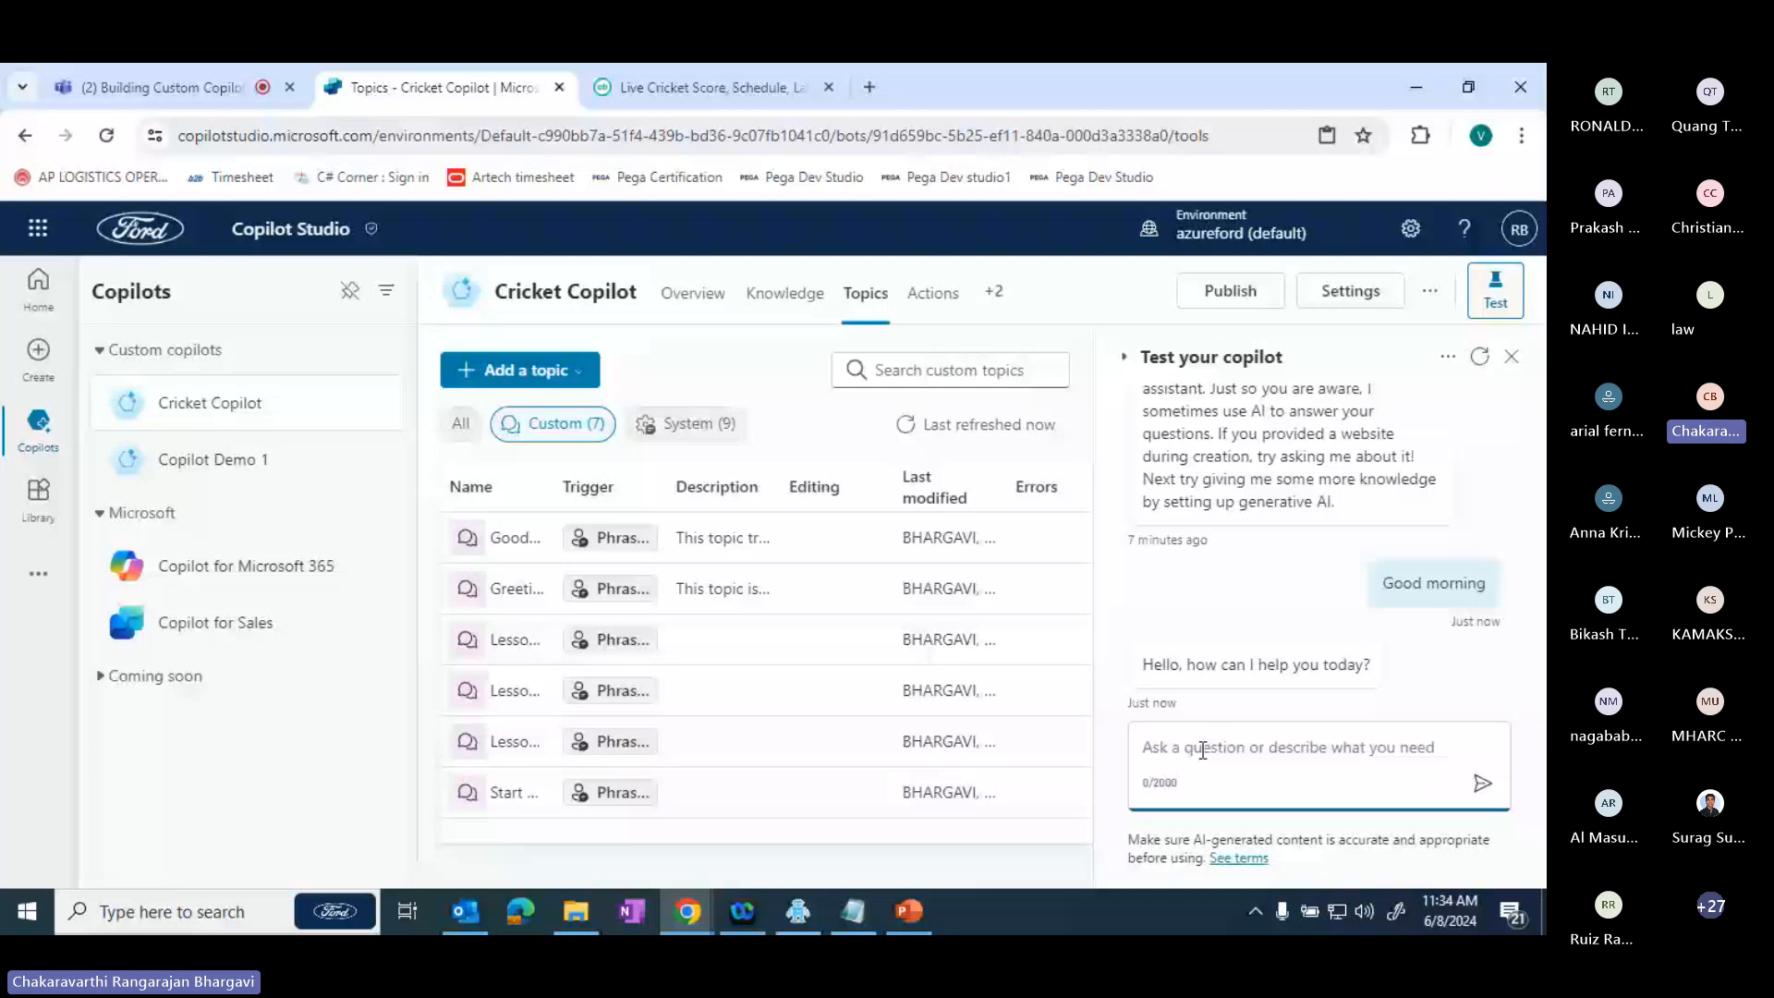
{"action": "type", "text": "Who would"}
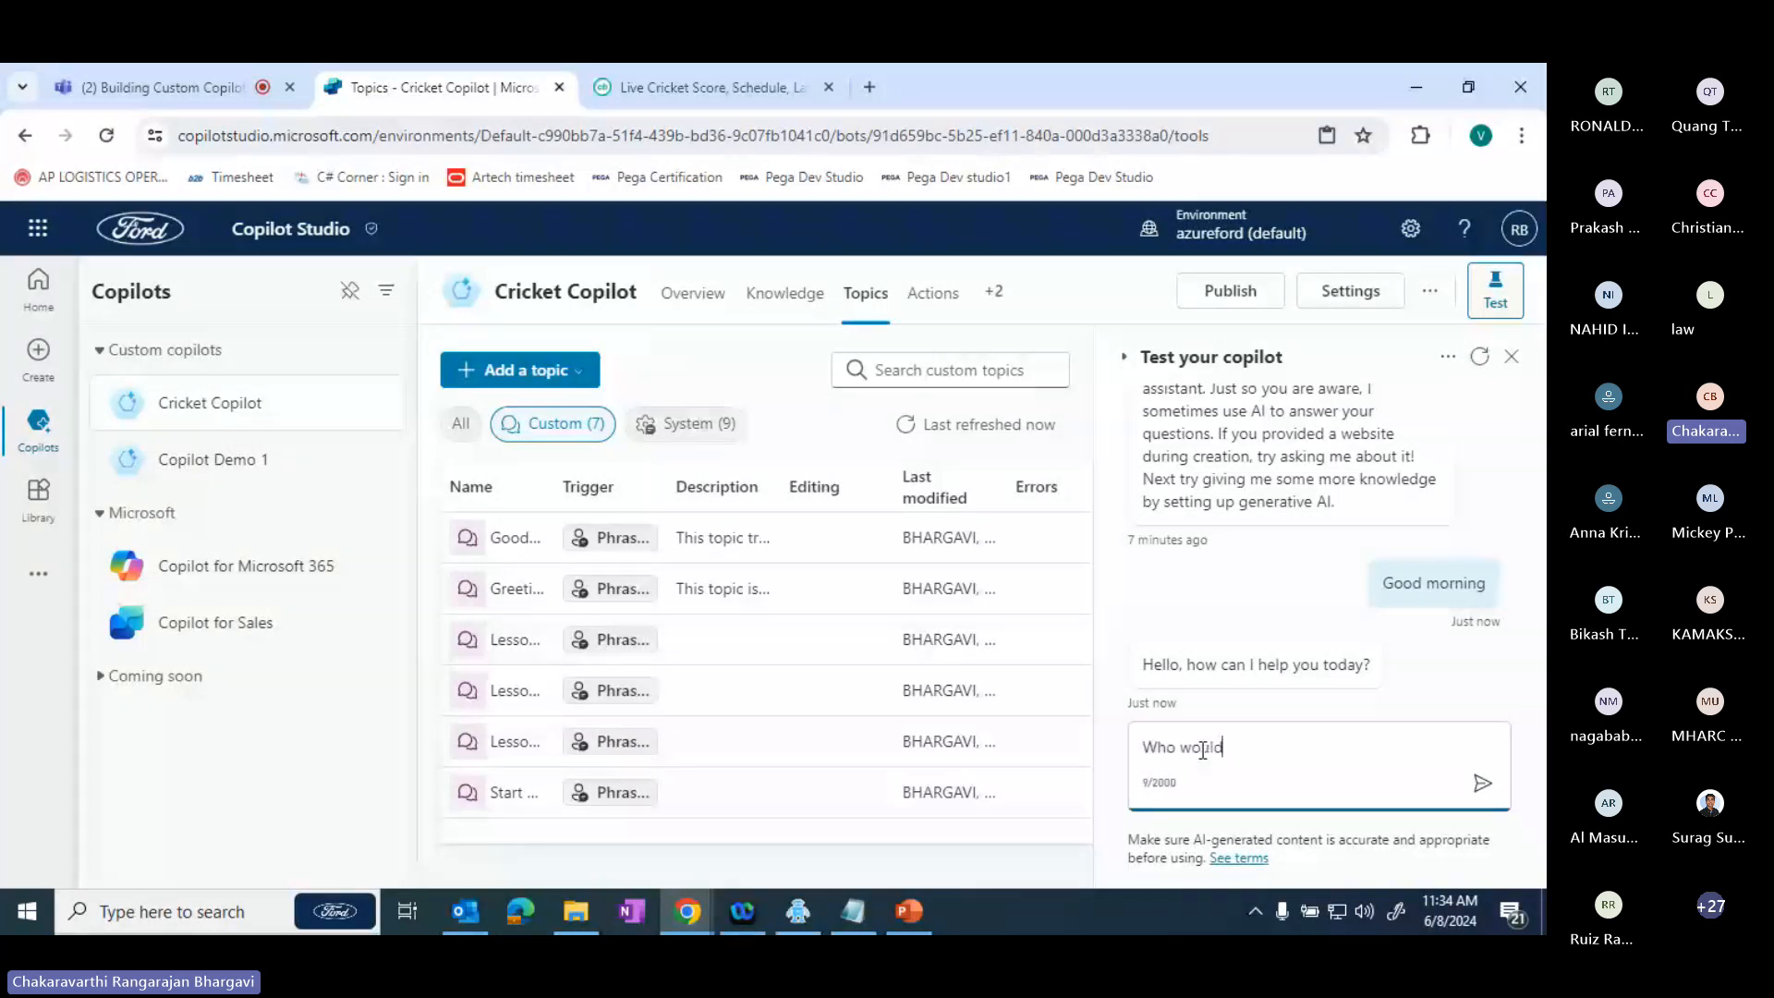
{"action": "type", "text": " be winnd"}
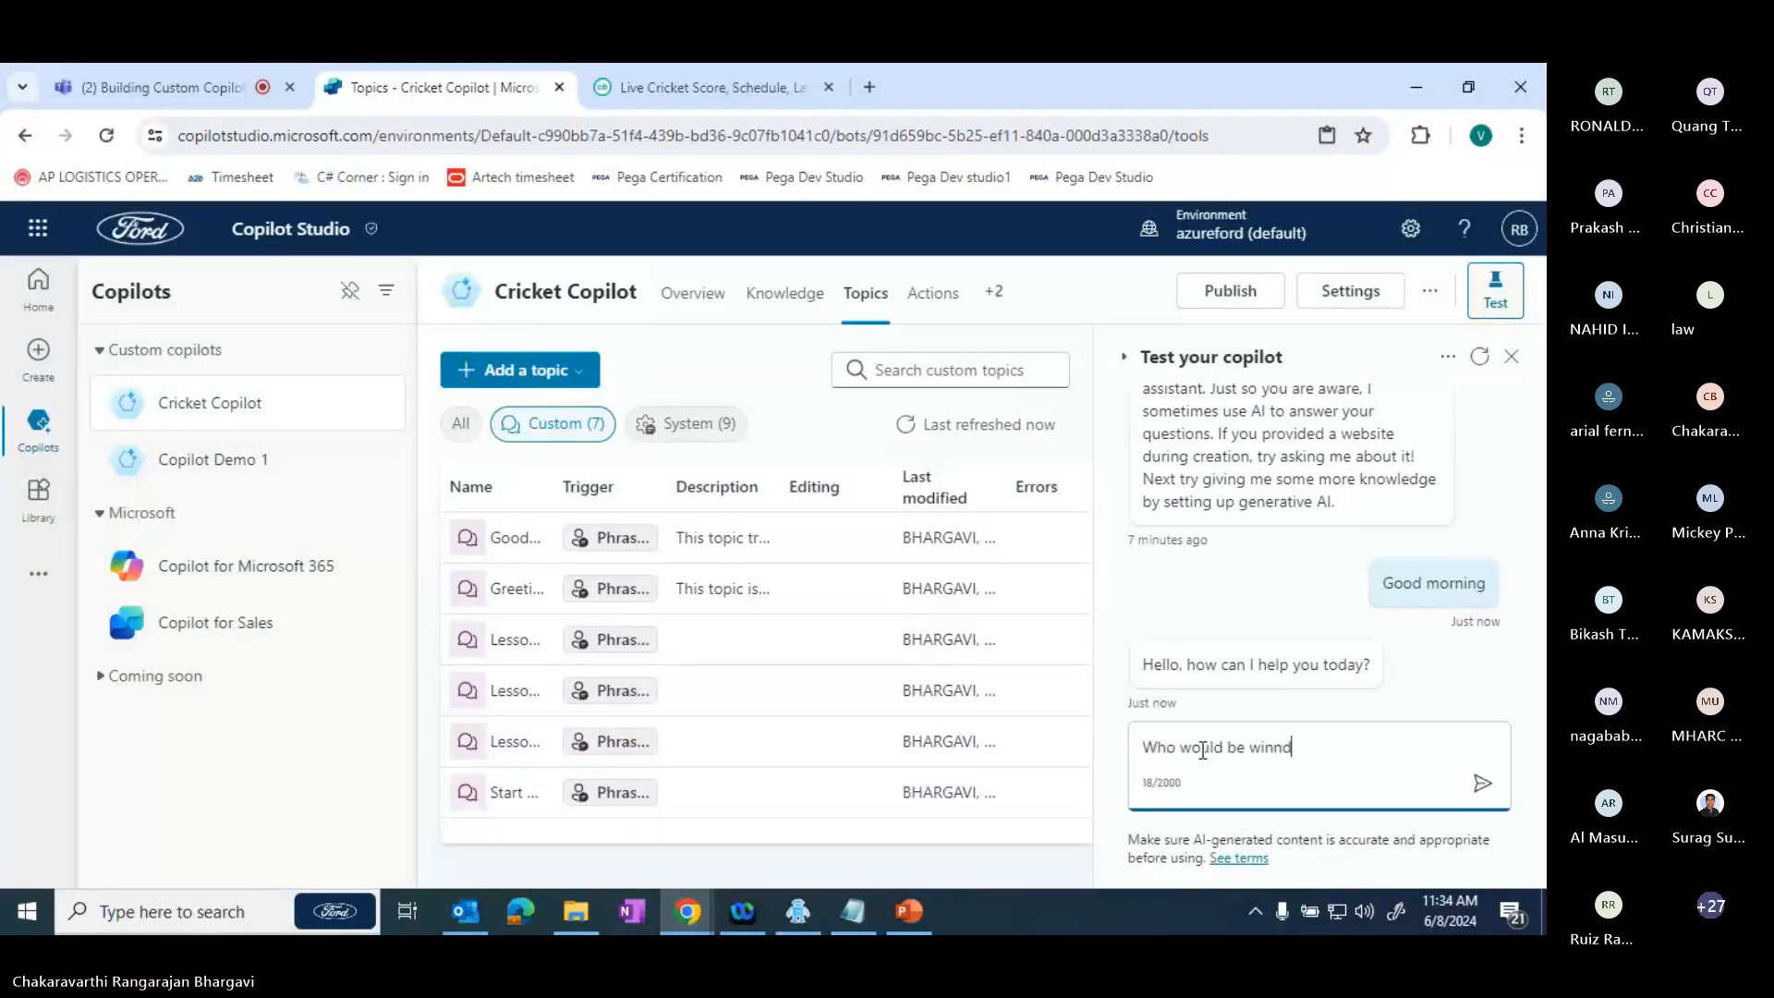
{"action": "key", "text": "BackSpace"}
{"action": "type", "text": "er of the mat"}
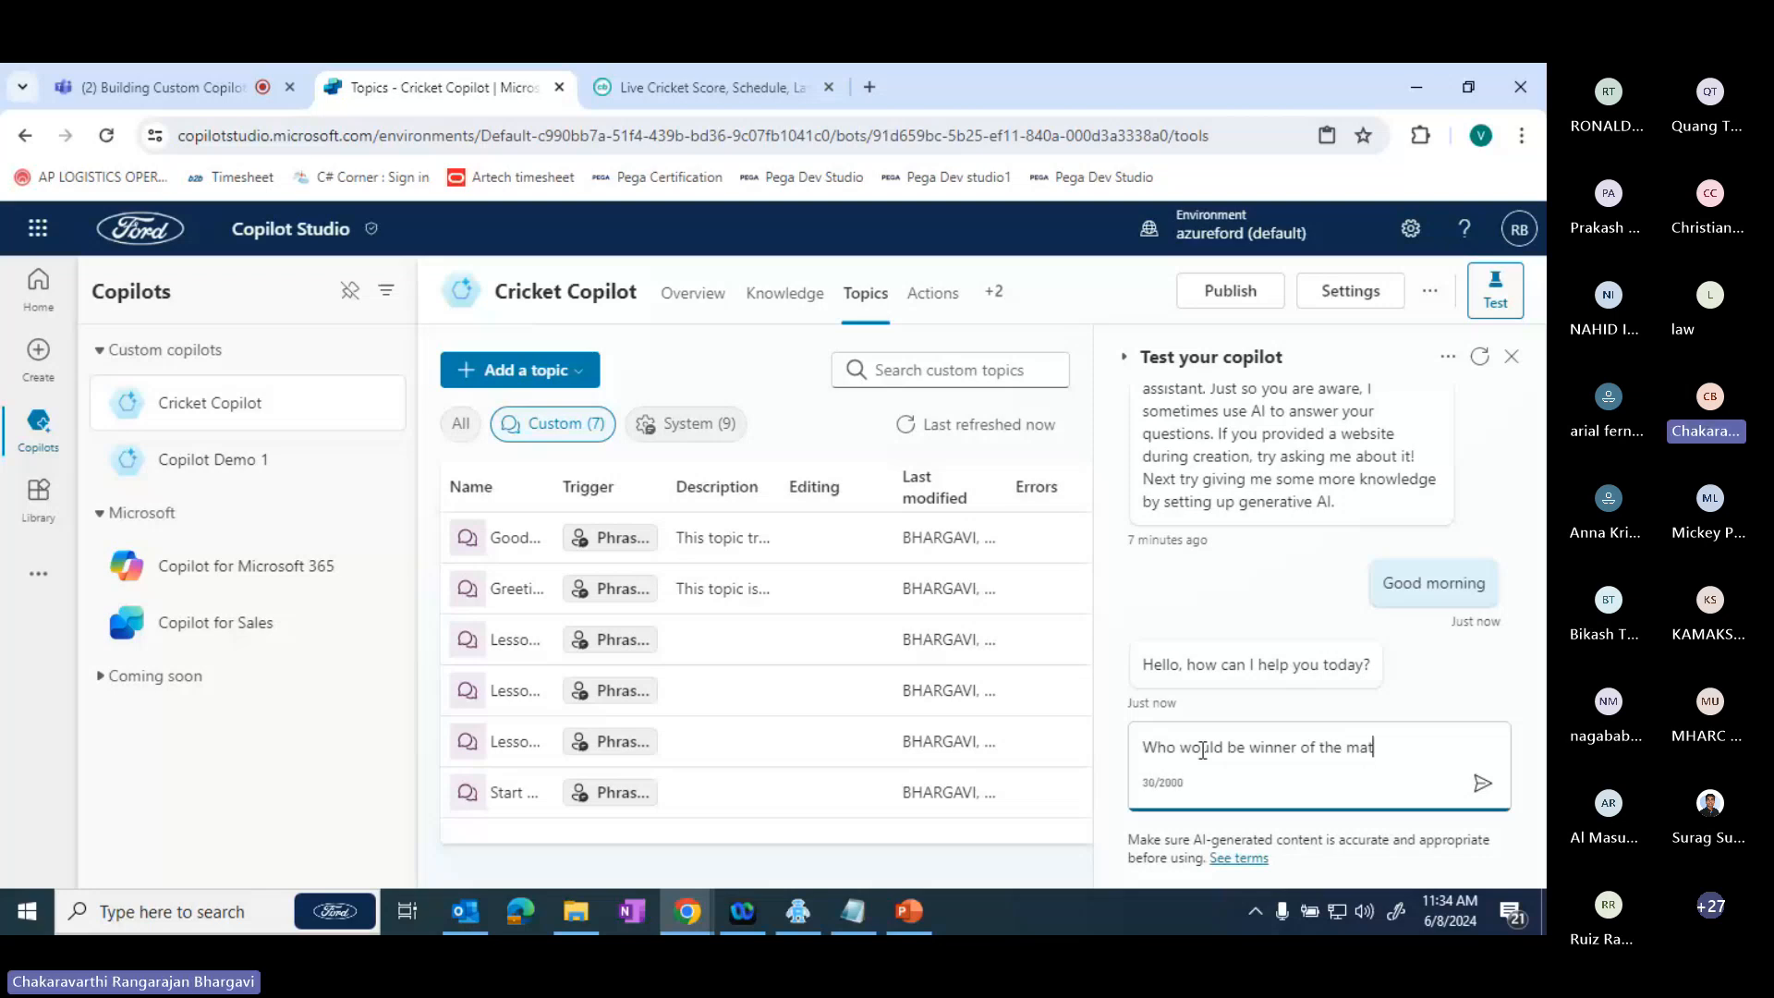
{"action": "key", "text": "ctrl+a"}
- Ask the copilot "What match happens today" in the test chat
{"action": "type", "text": "W"}
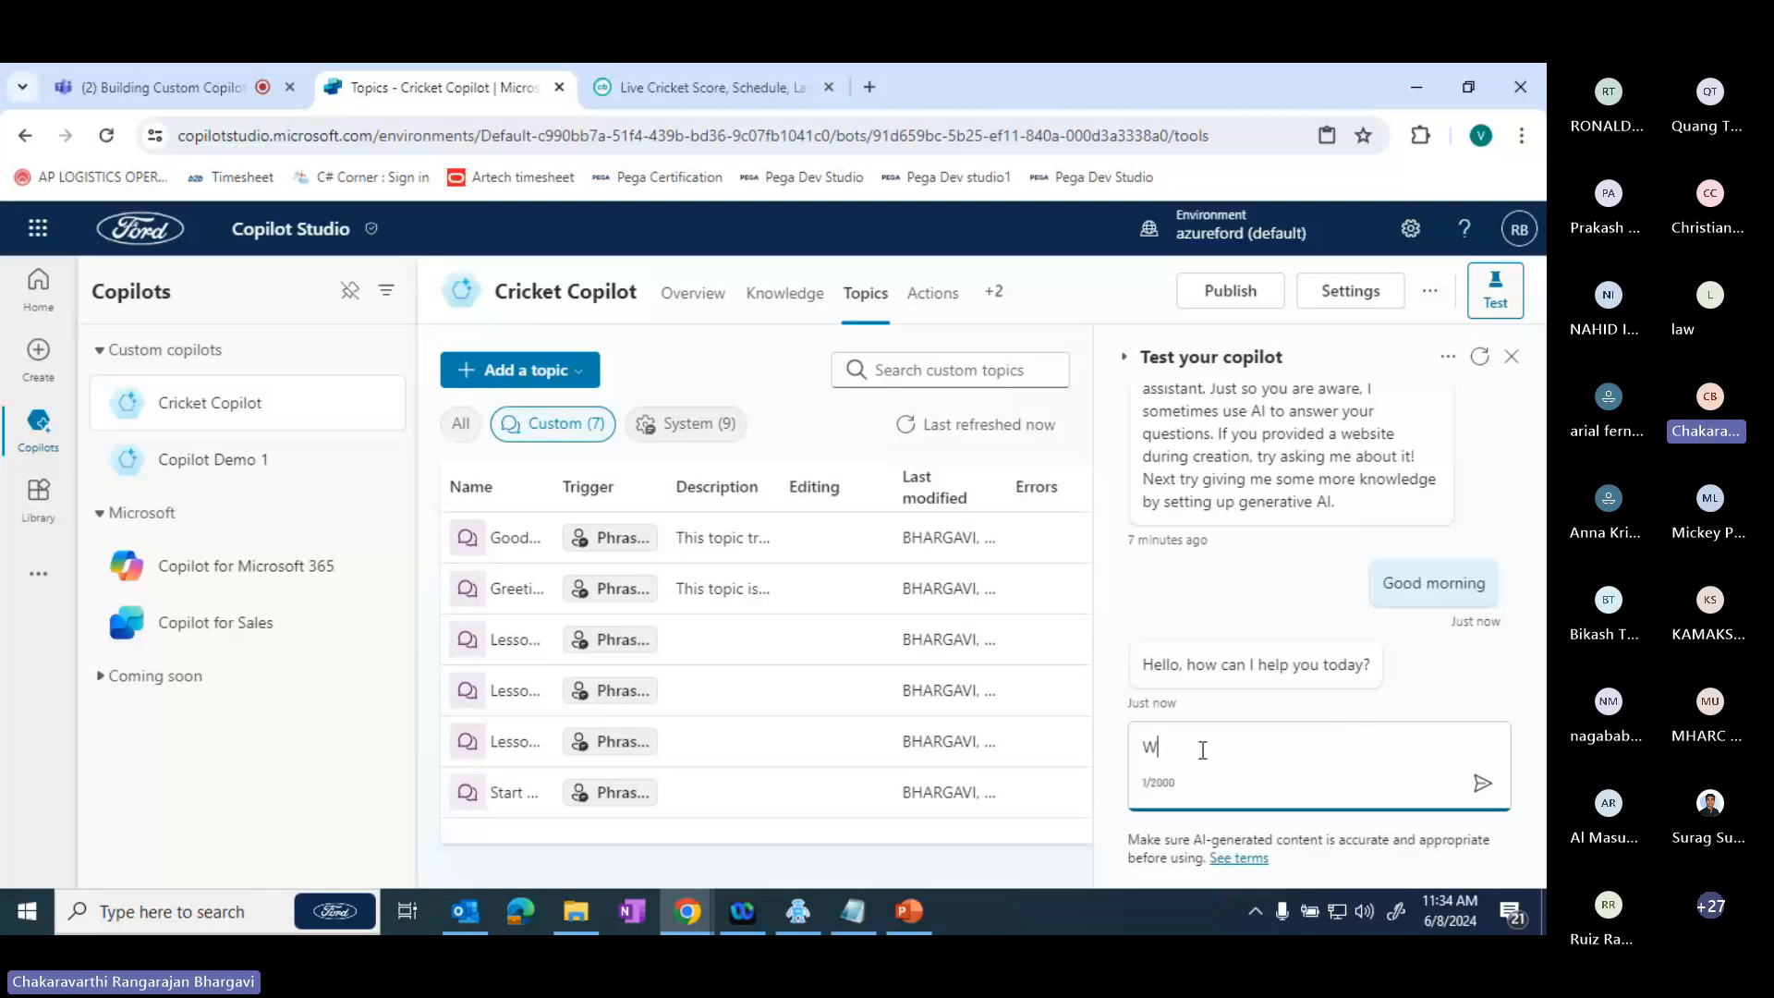
{"action": "type", "text": "hat match"}
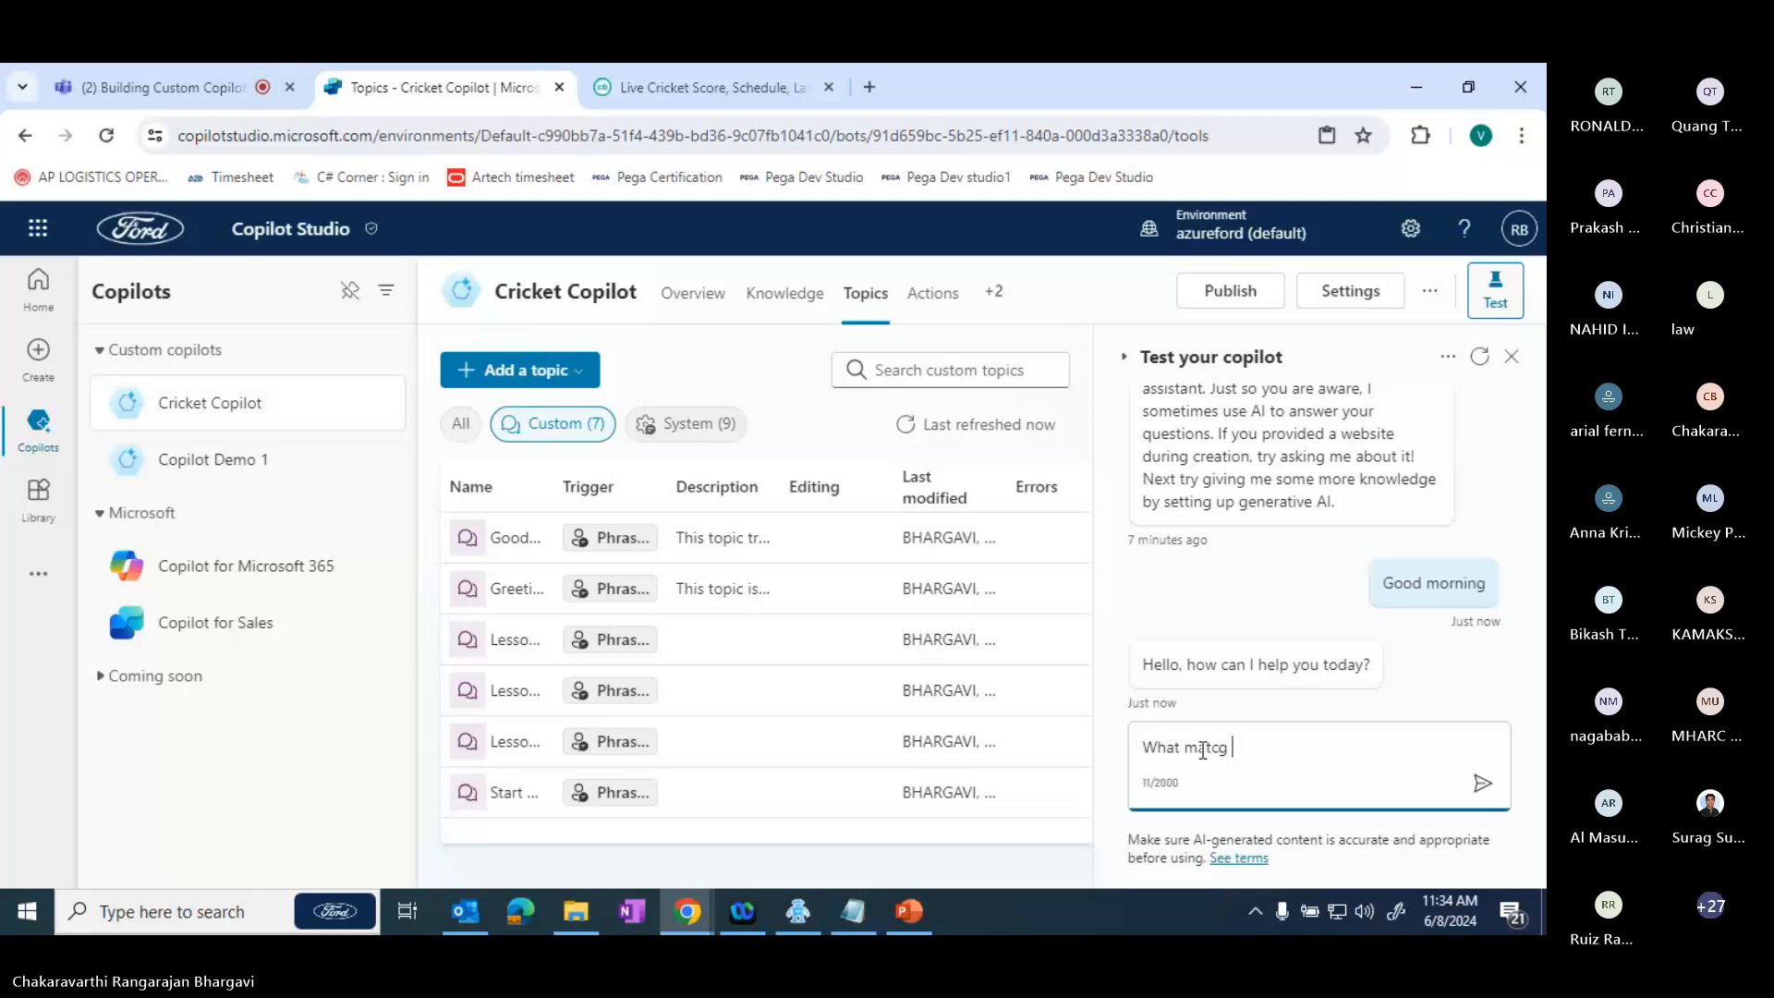
{"action": "key", "text": "BackSpace"}
{"action": "key", "text": "BackSpace"}
{"action": "type", "text": "h happens today"}
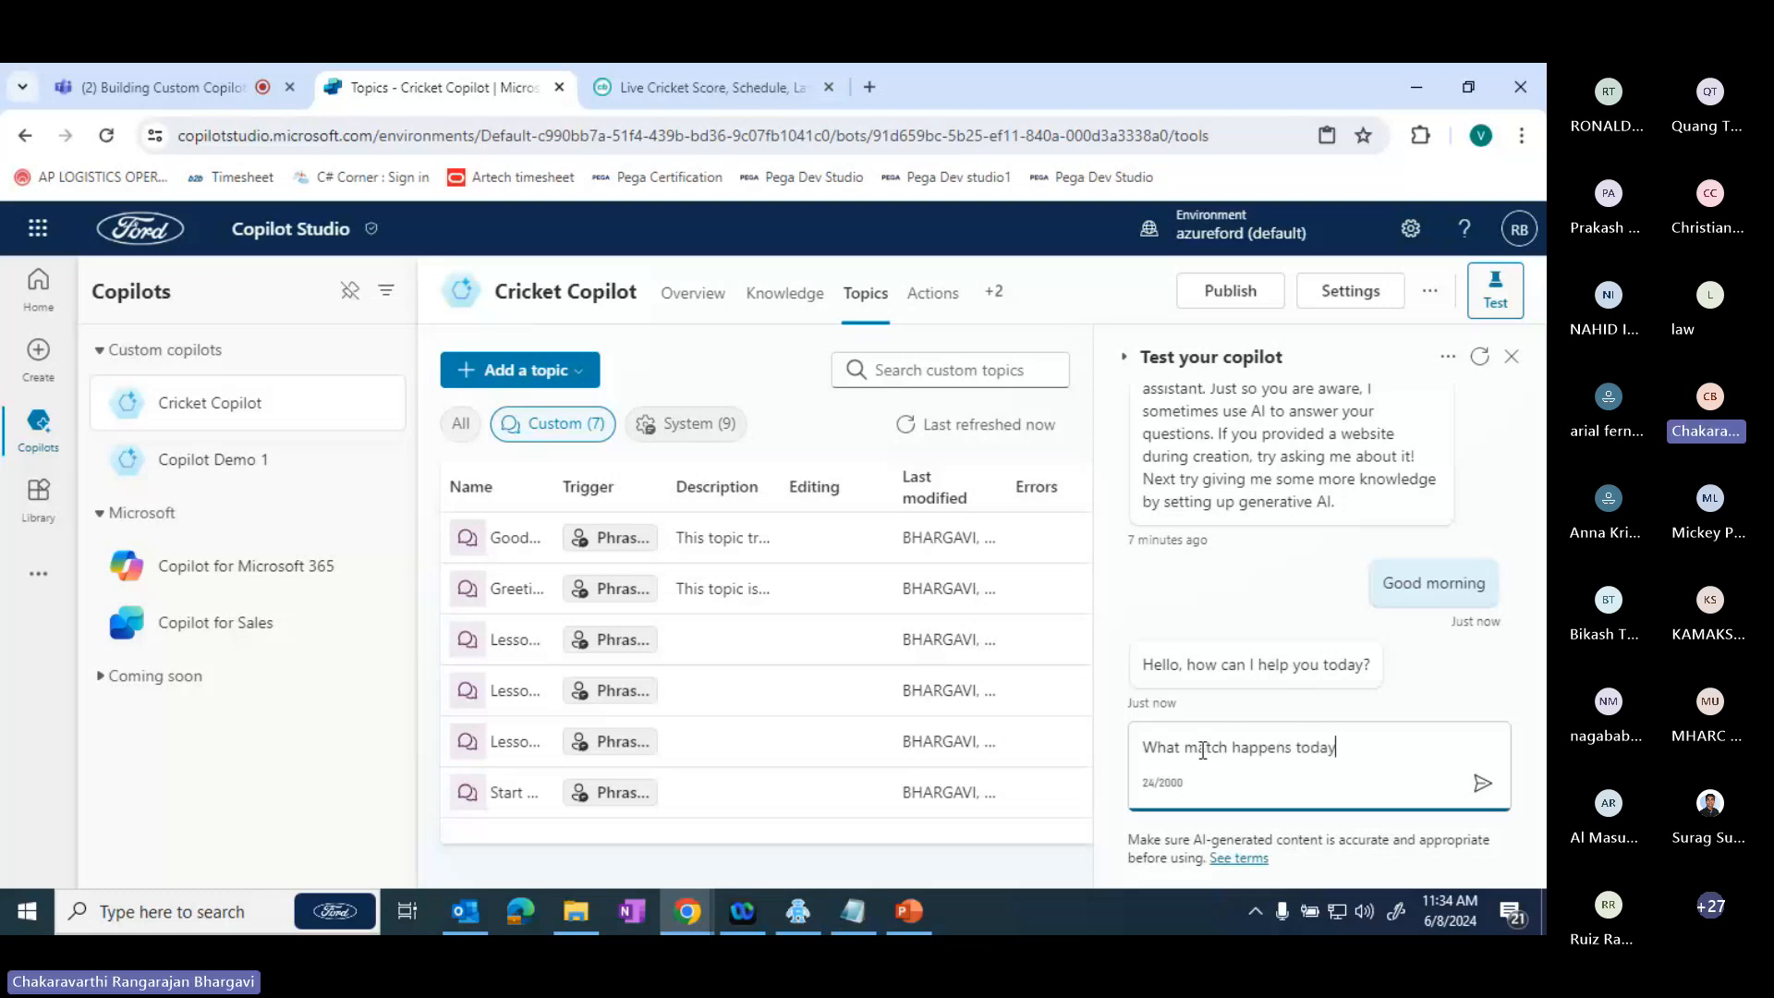
{"action": "key", "text": "Return"}
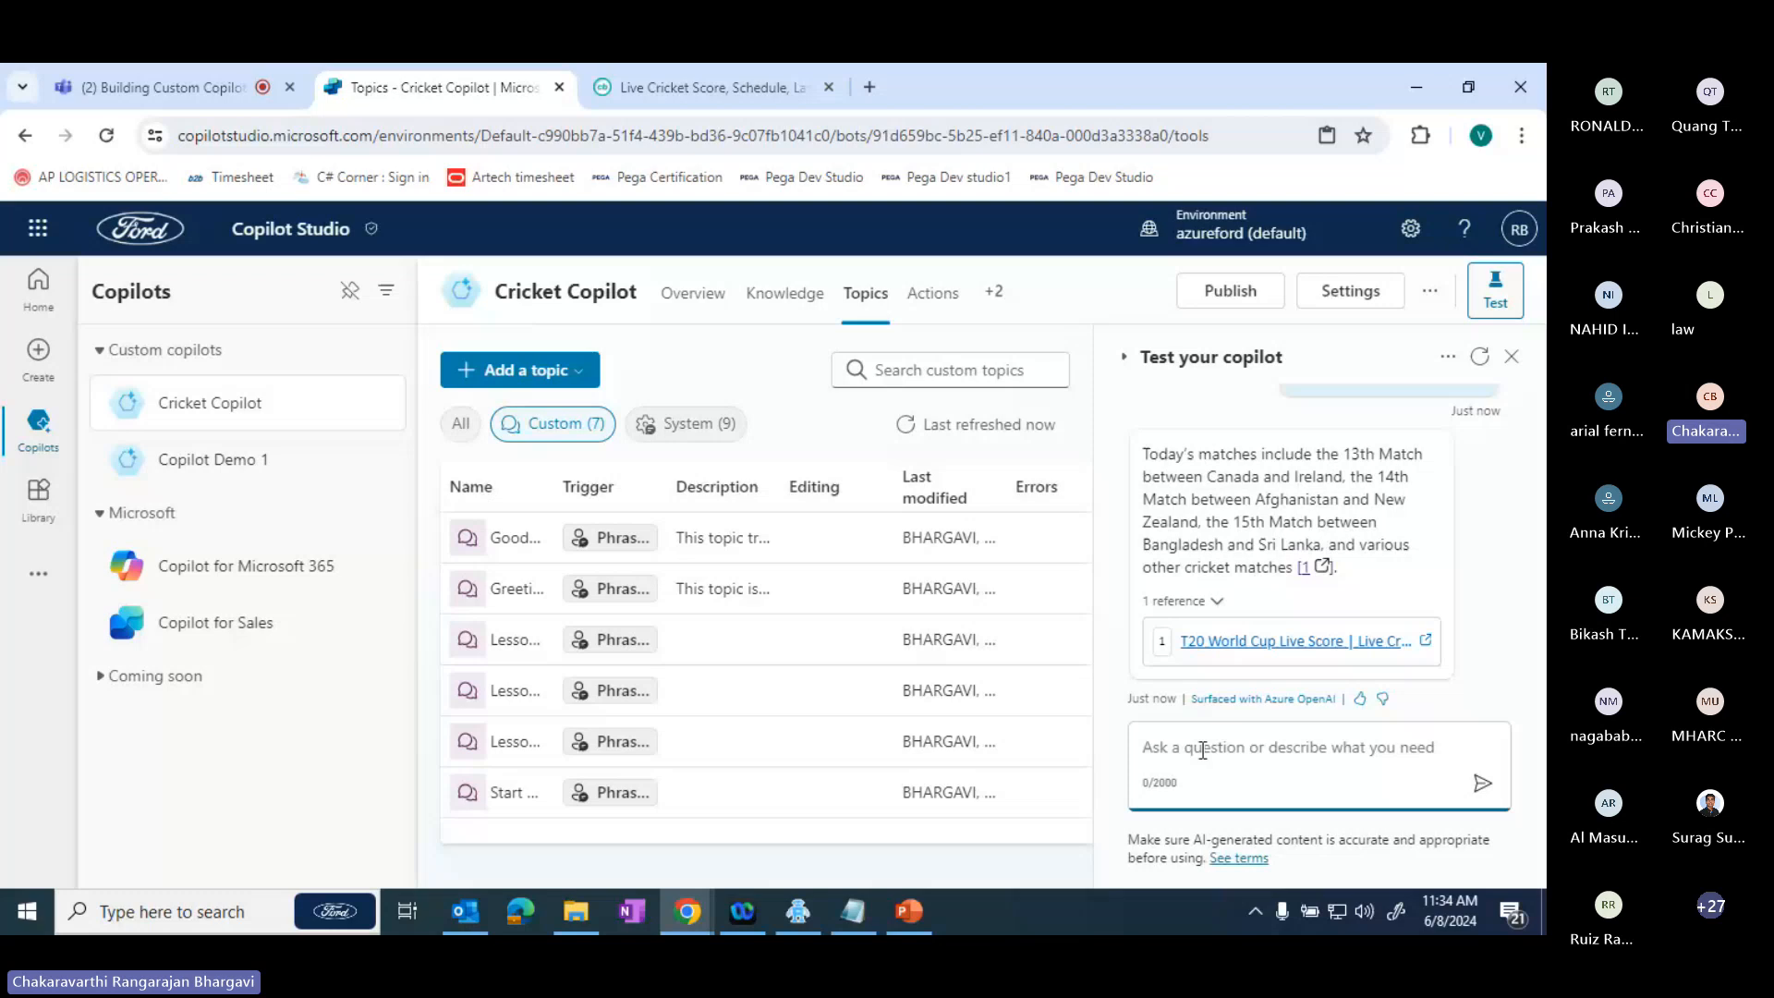
- Look at the matches on cricbuzz.com and on espncricinfo.com in a new tab, and return to the copilot's test chat
{"action": "left_click", "coordinate": [703, 88]}
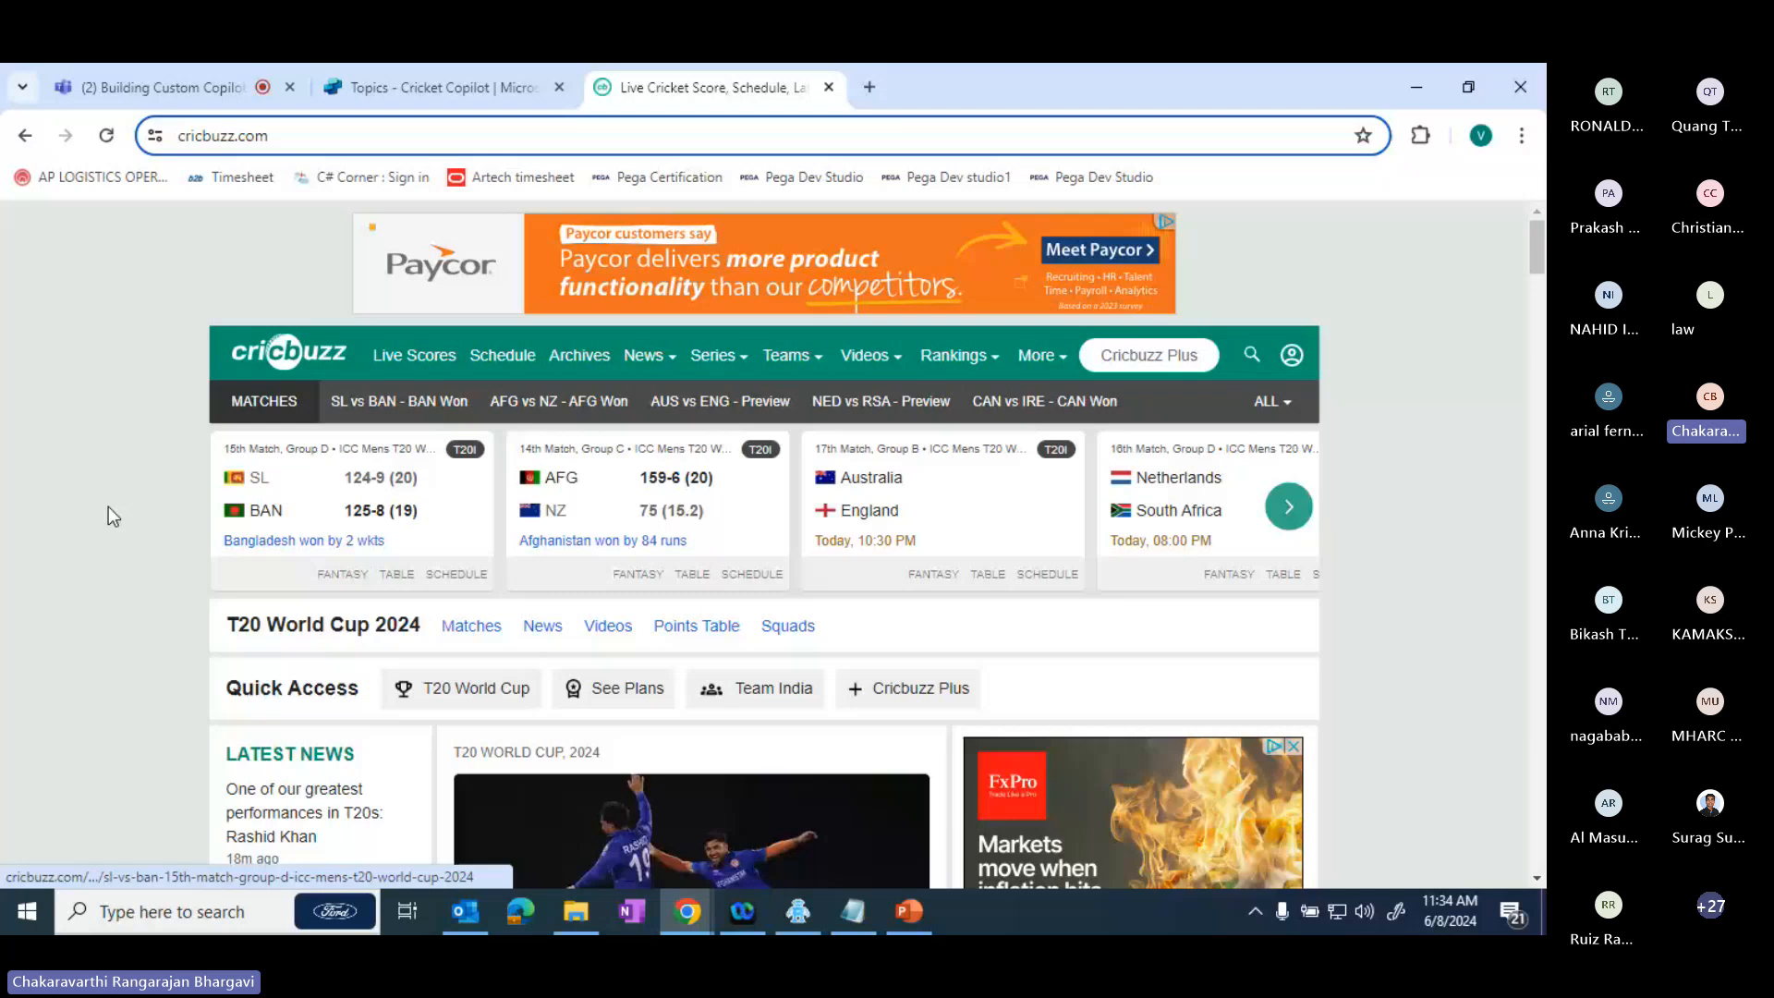
{"action": "left_click", "coordinate": [870, 87]}
{"action": "type", "text": "espn"}
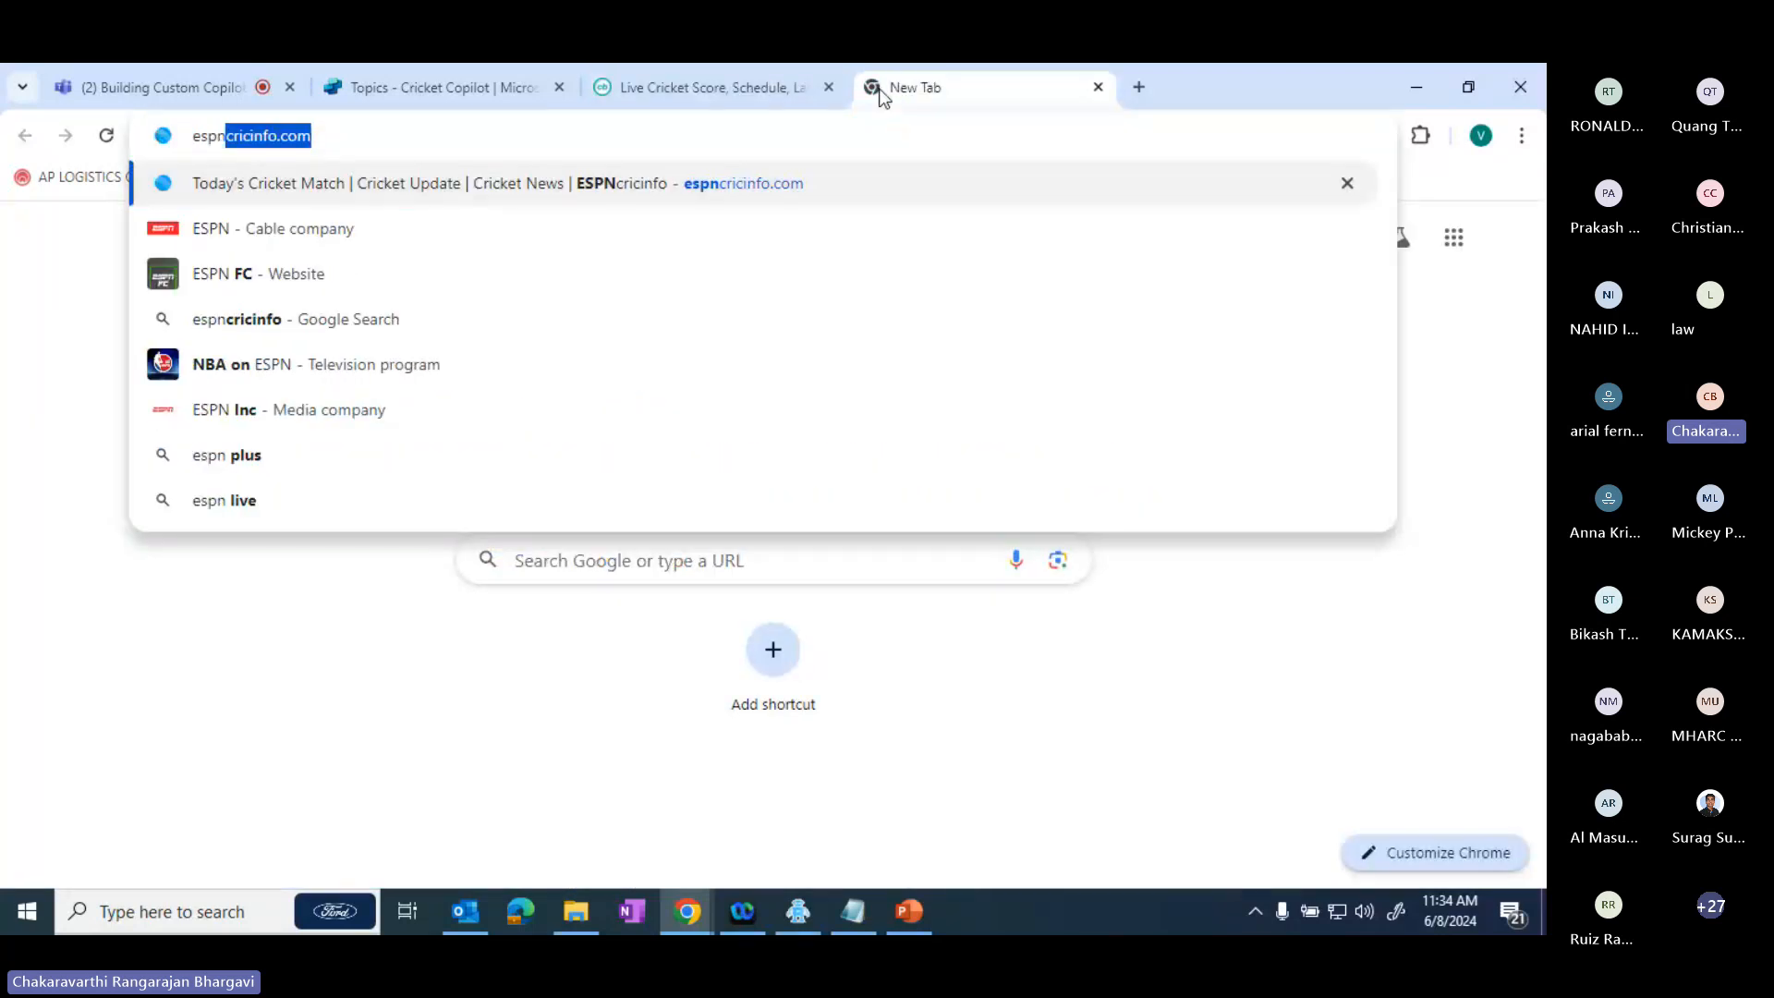
{"action": "key", "text": "Return"}
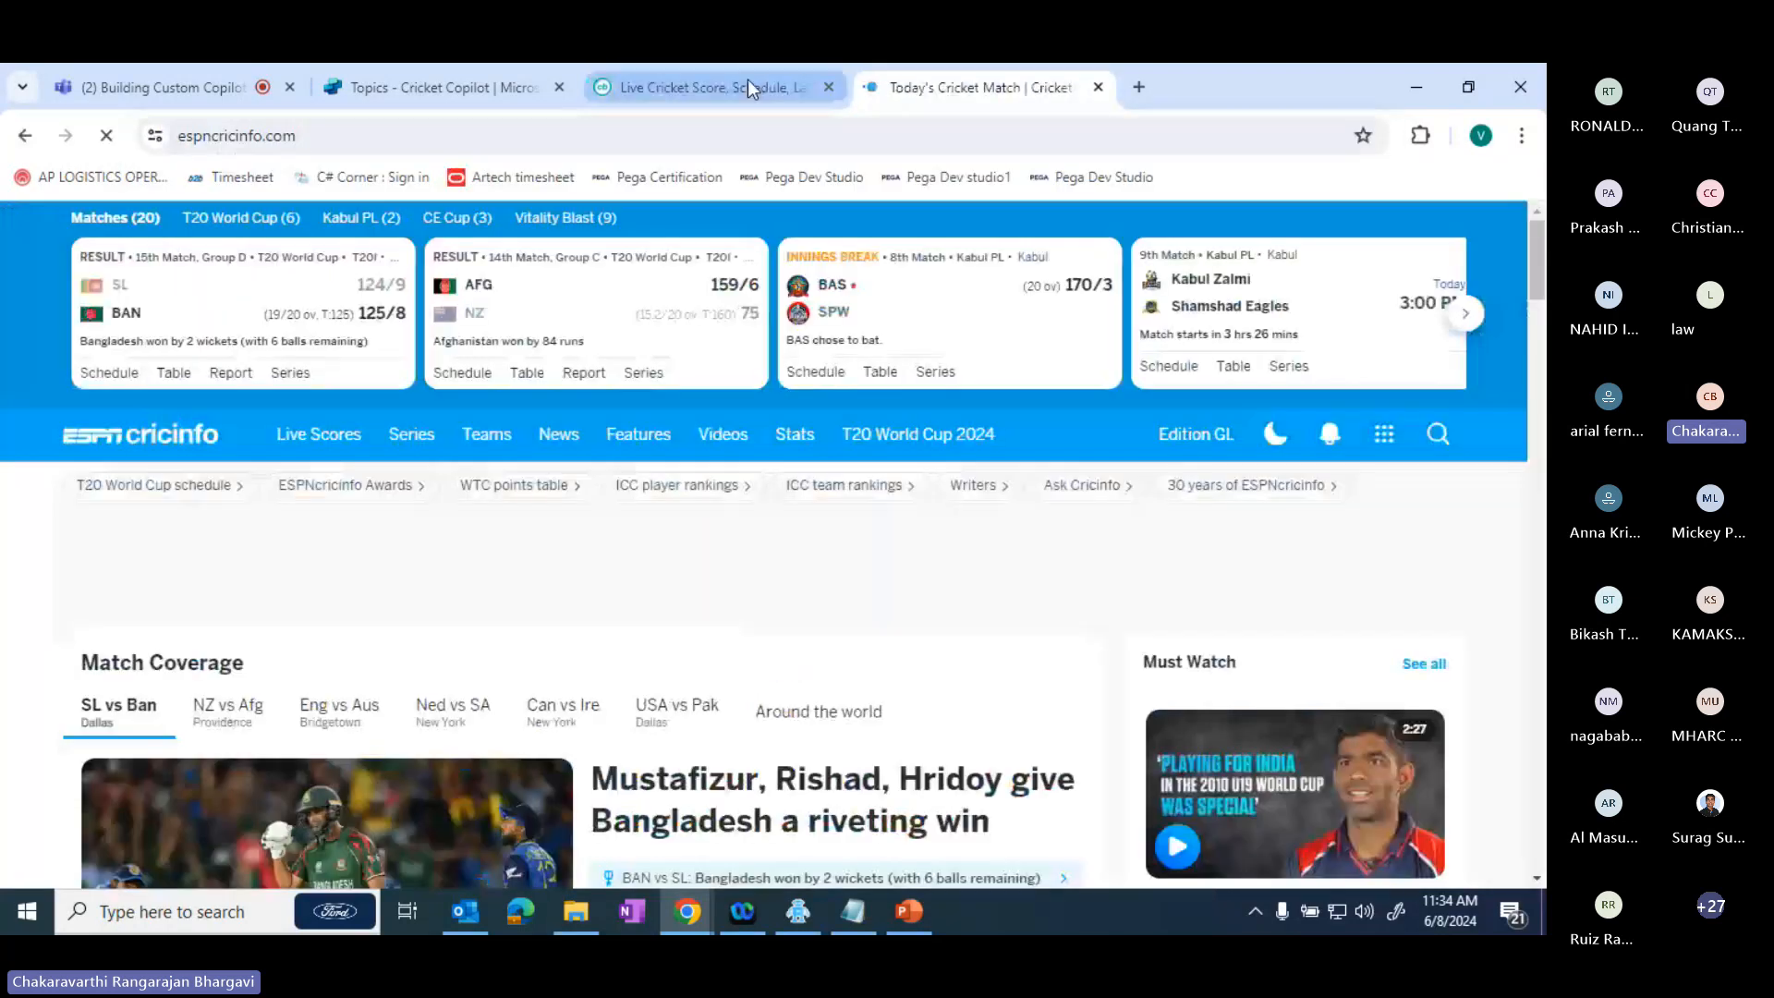
{"action": "left_click", "coordinate": [462, 88]}
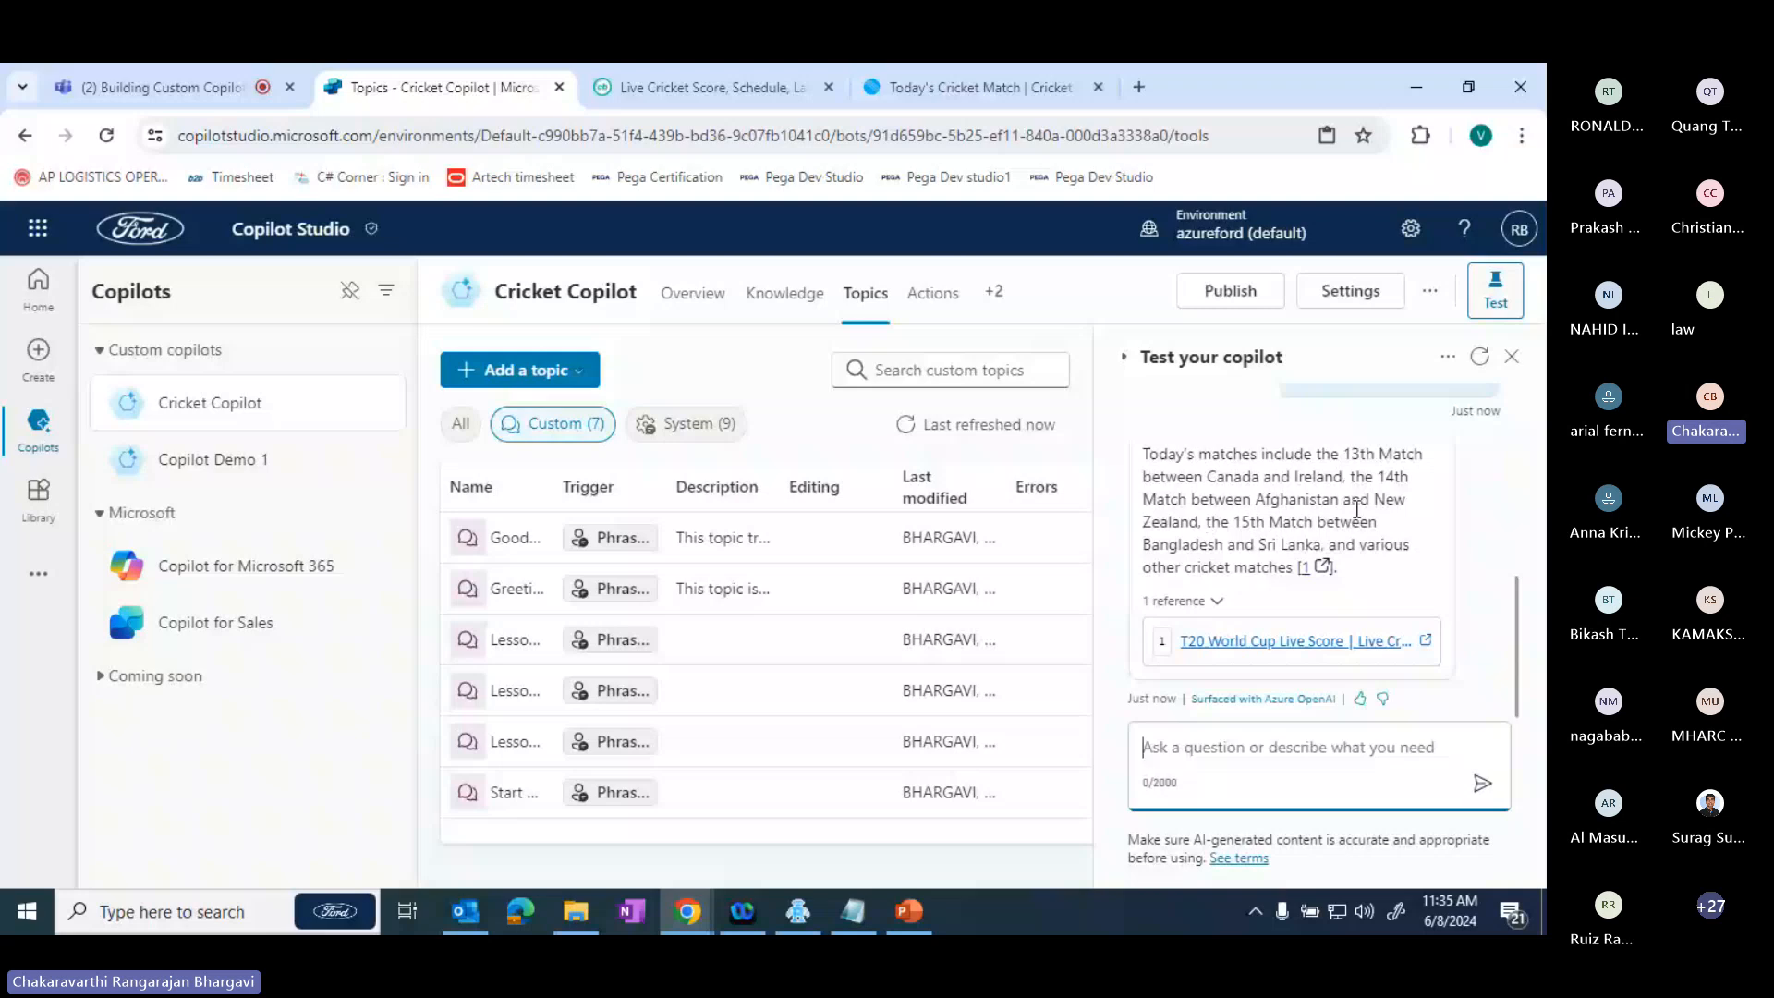
- Open the T20 World Cup Live Score reference cited in the answer, look through its live cricket matches, and return to Copilot Studio
{"action": "left_click", "coordinate": [1294, 640]}
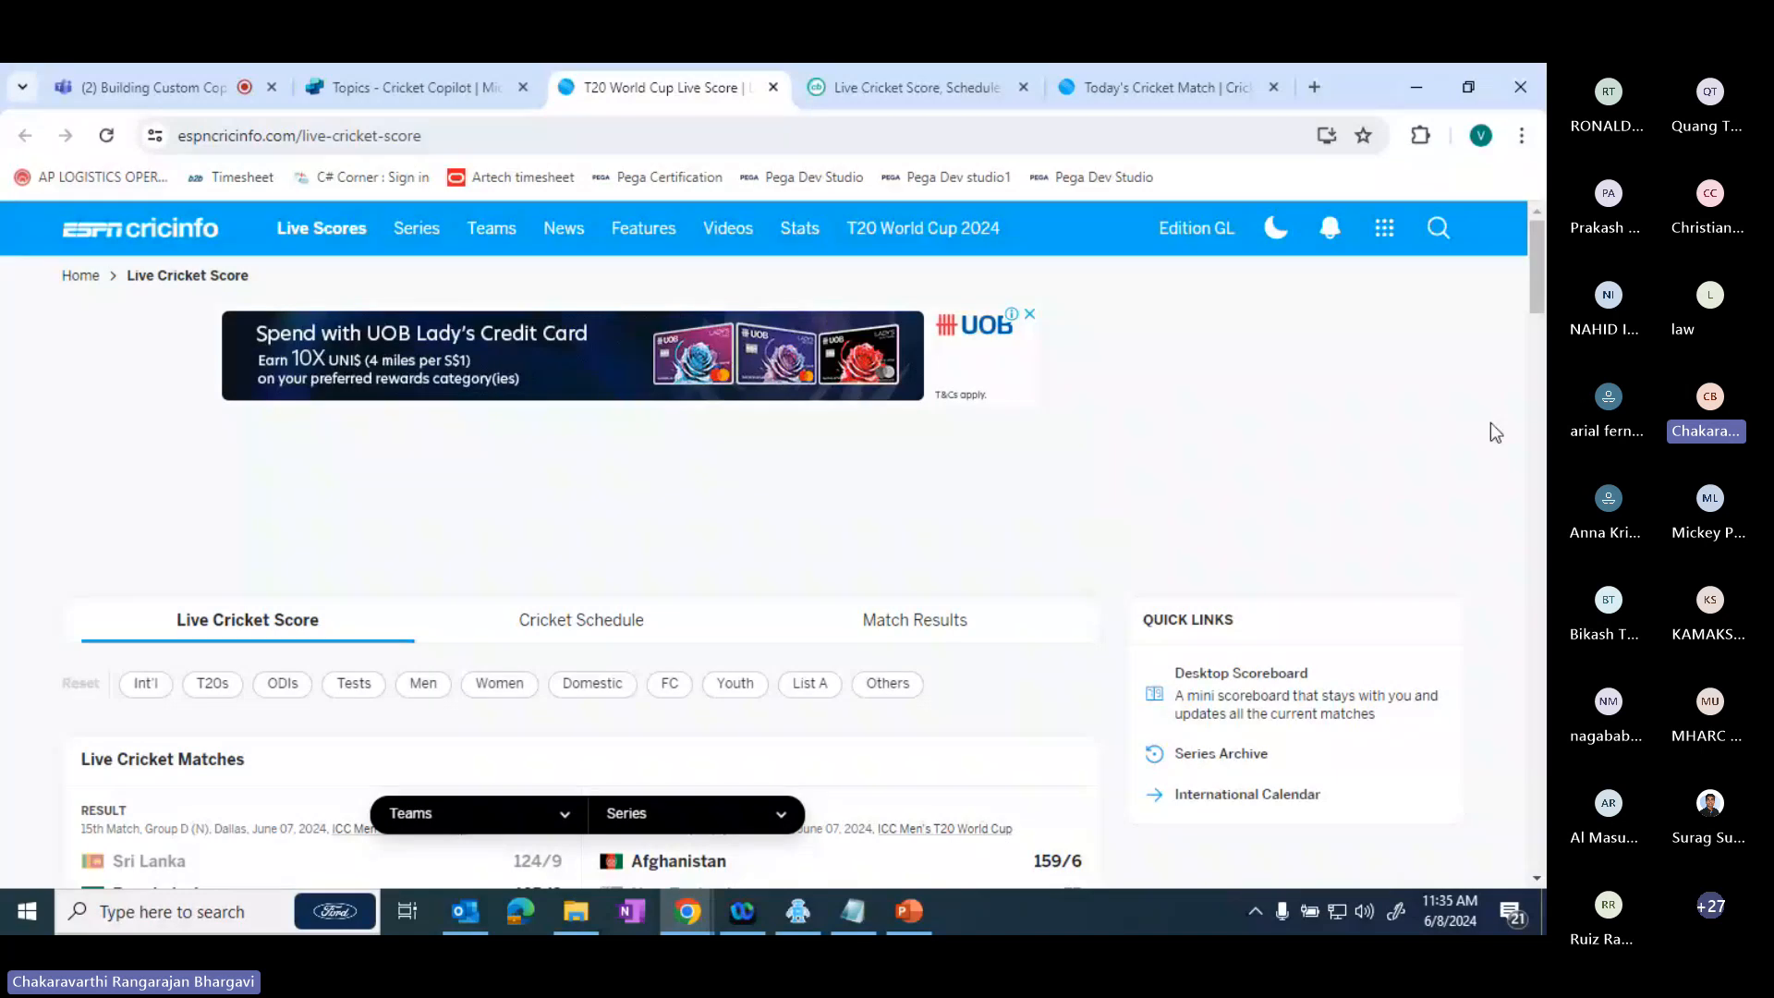
{"action": "left_click_drag", "start_coordinate": [1541, 272], "coordinate": [1540, 302]}
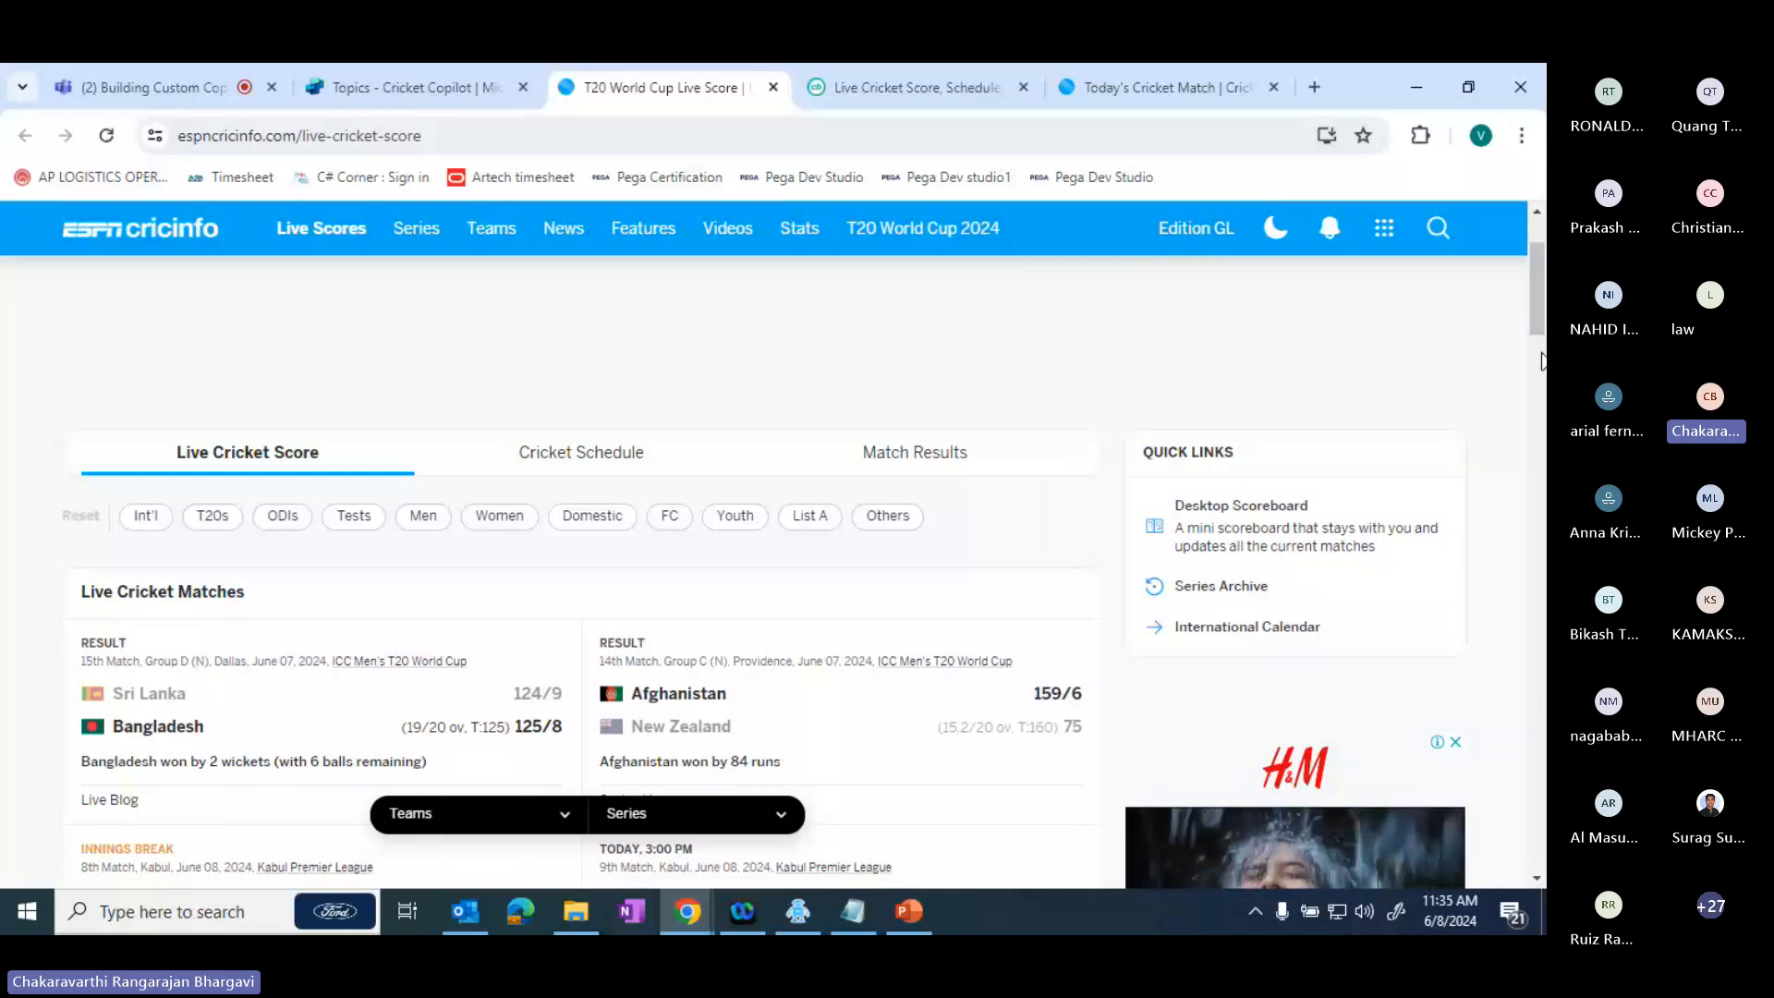
{"action": "left_click_drag", "start_coordinate": [1540, 314], "coordinate": [1543, 373]}
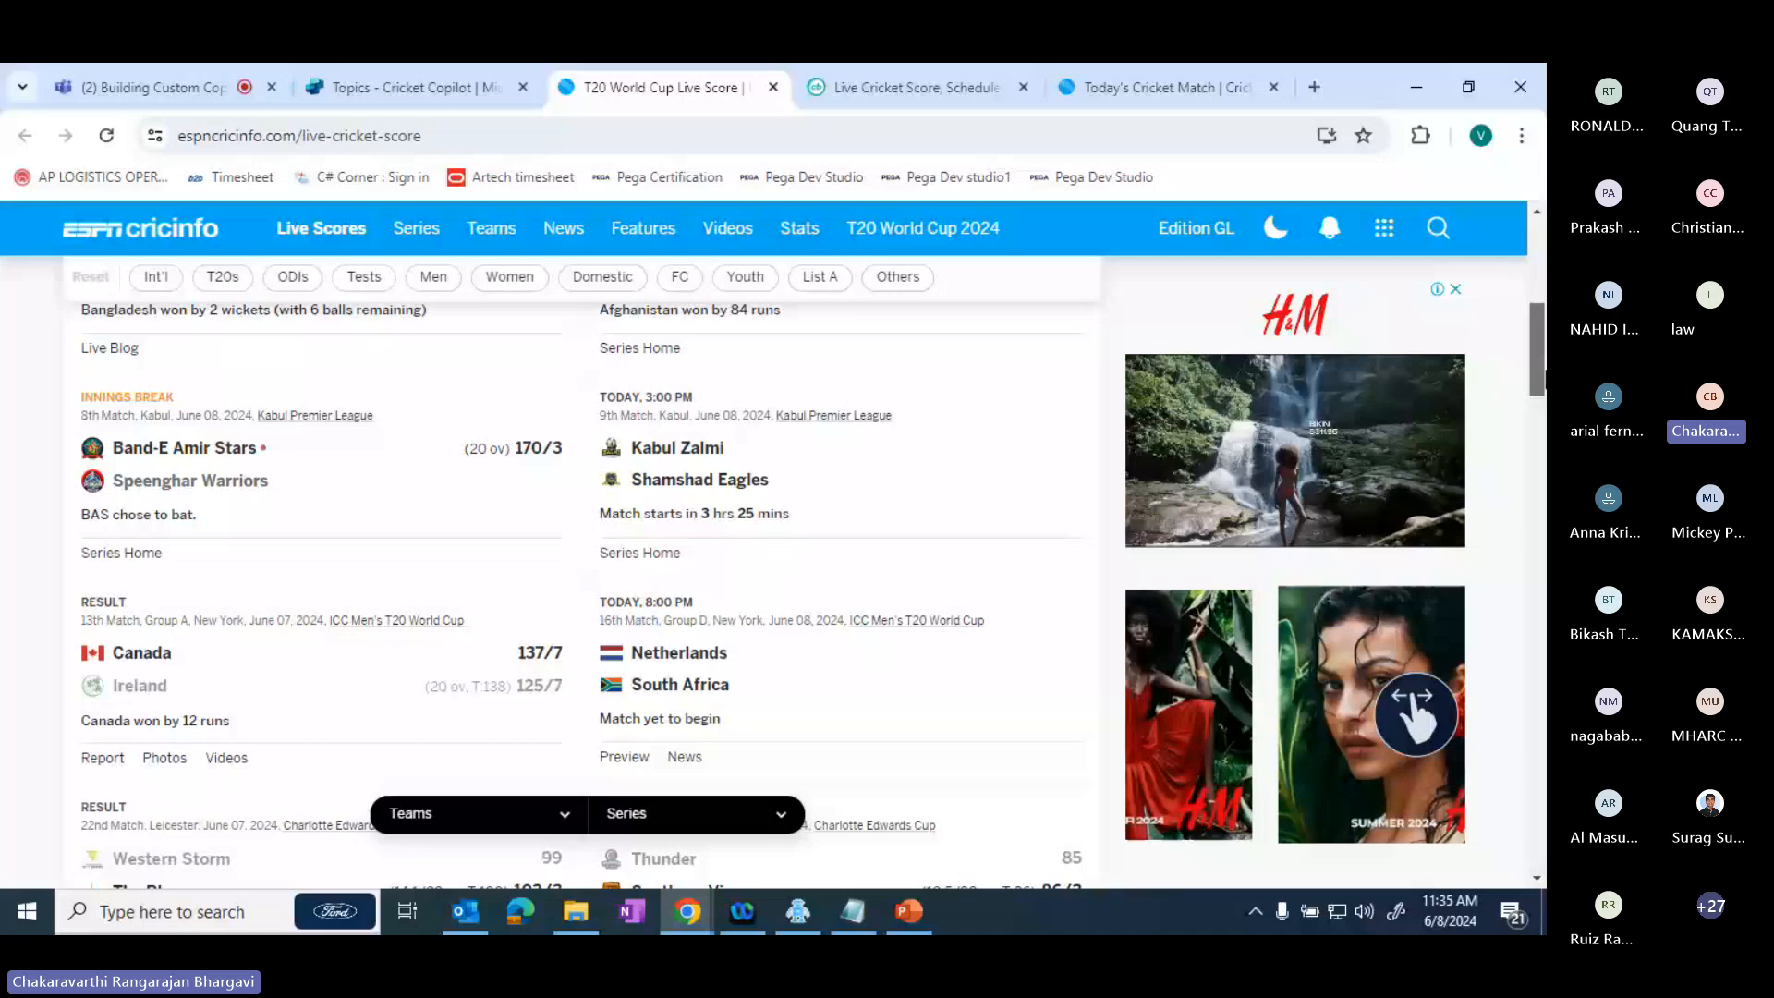
{"action": "left_click", "coordinate": [416, 88]}
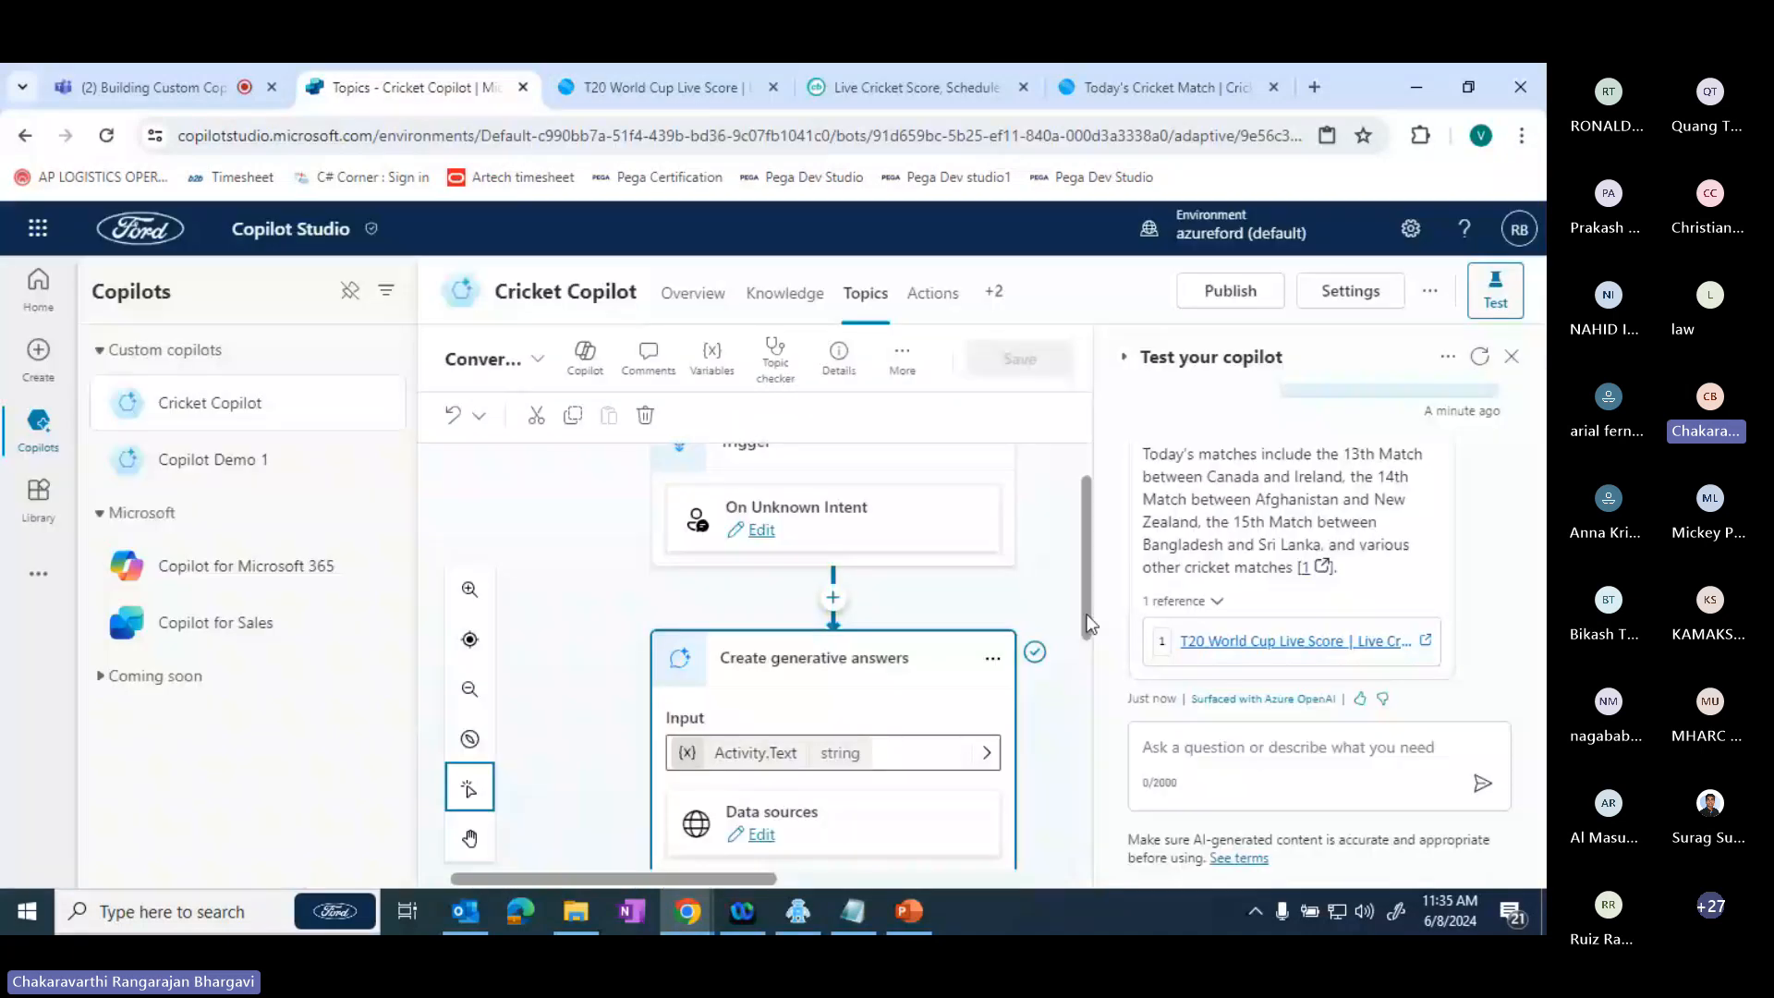
- Examine the topic flow behind the answer, from Create generative answers with its data sources to the condition branches, alongside the test question
{"action": "left_click_drag", "start_coordinate": [1087, 615], "coordinate": [1106, 760]}
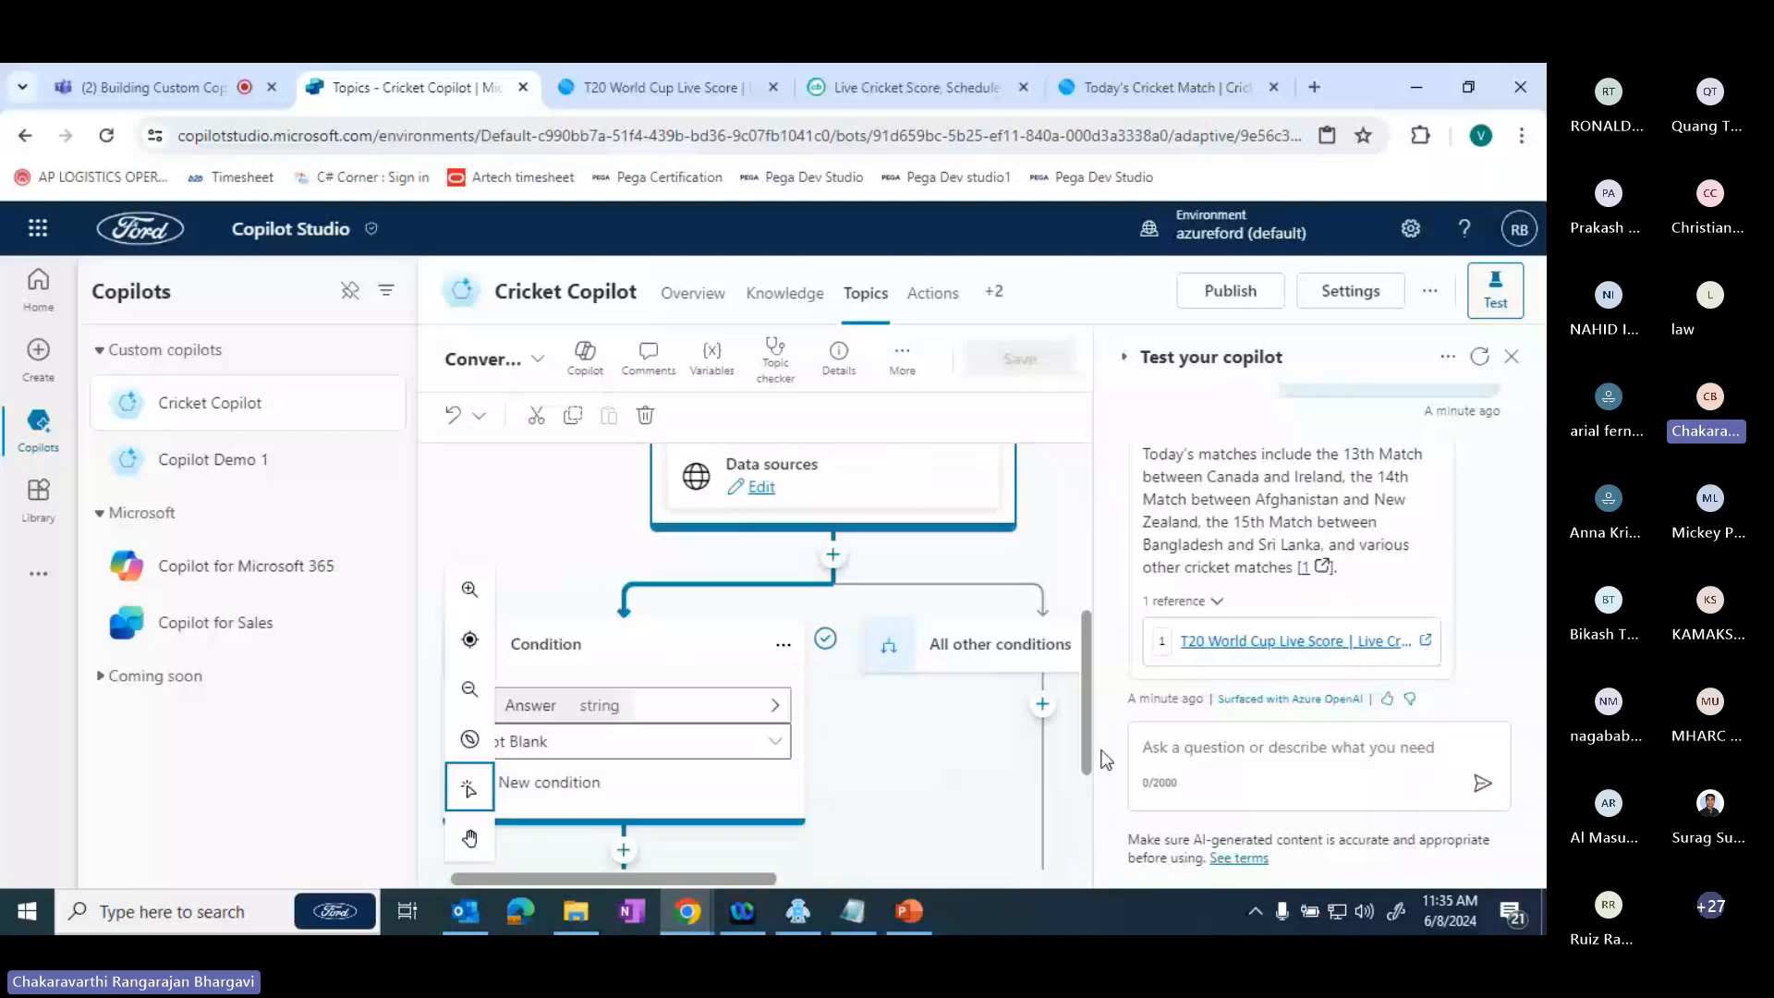
{"action": "left_click_drag", "start_coordinate": [1107, 759], "coordinate": [1107, 739]}
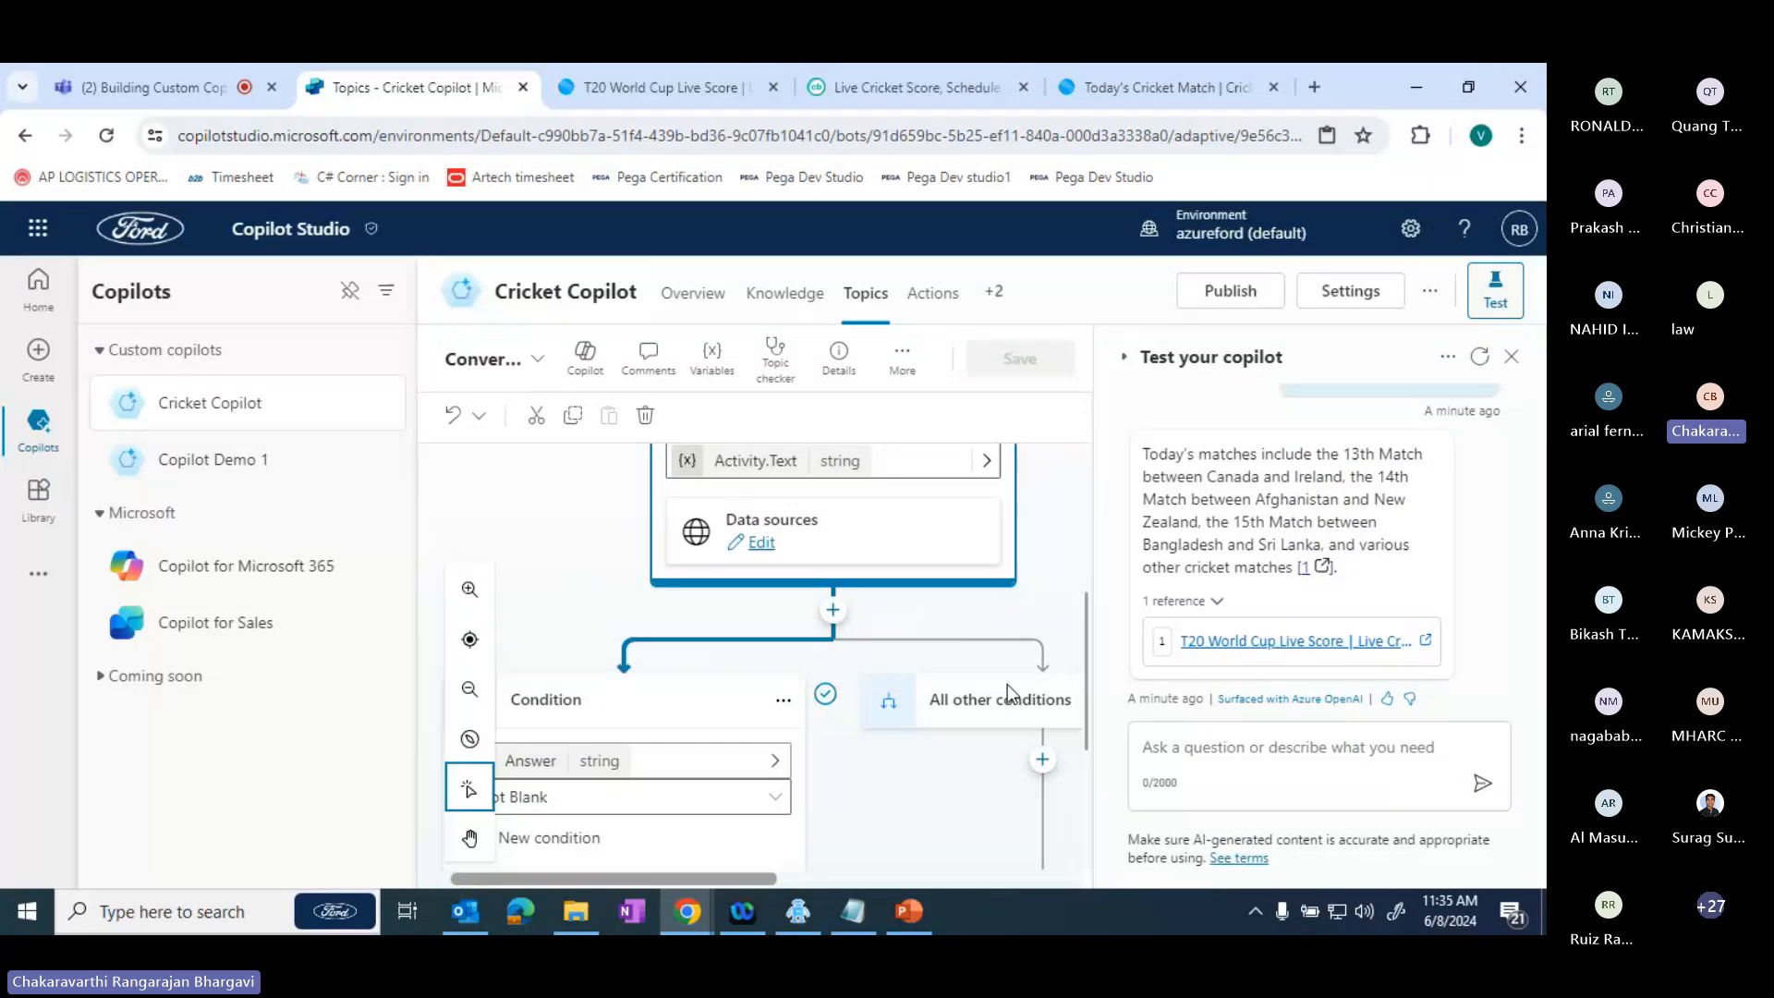
{"action": "left_click_drag", "start_coordinate": [1085, 620], "coordinate": [1073, 579]}
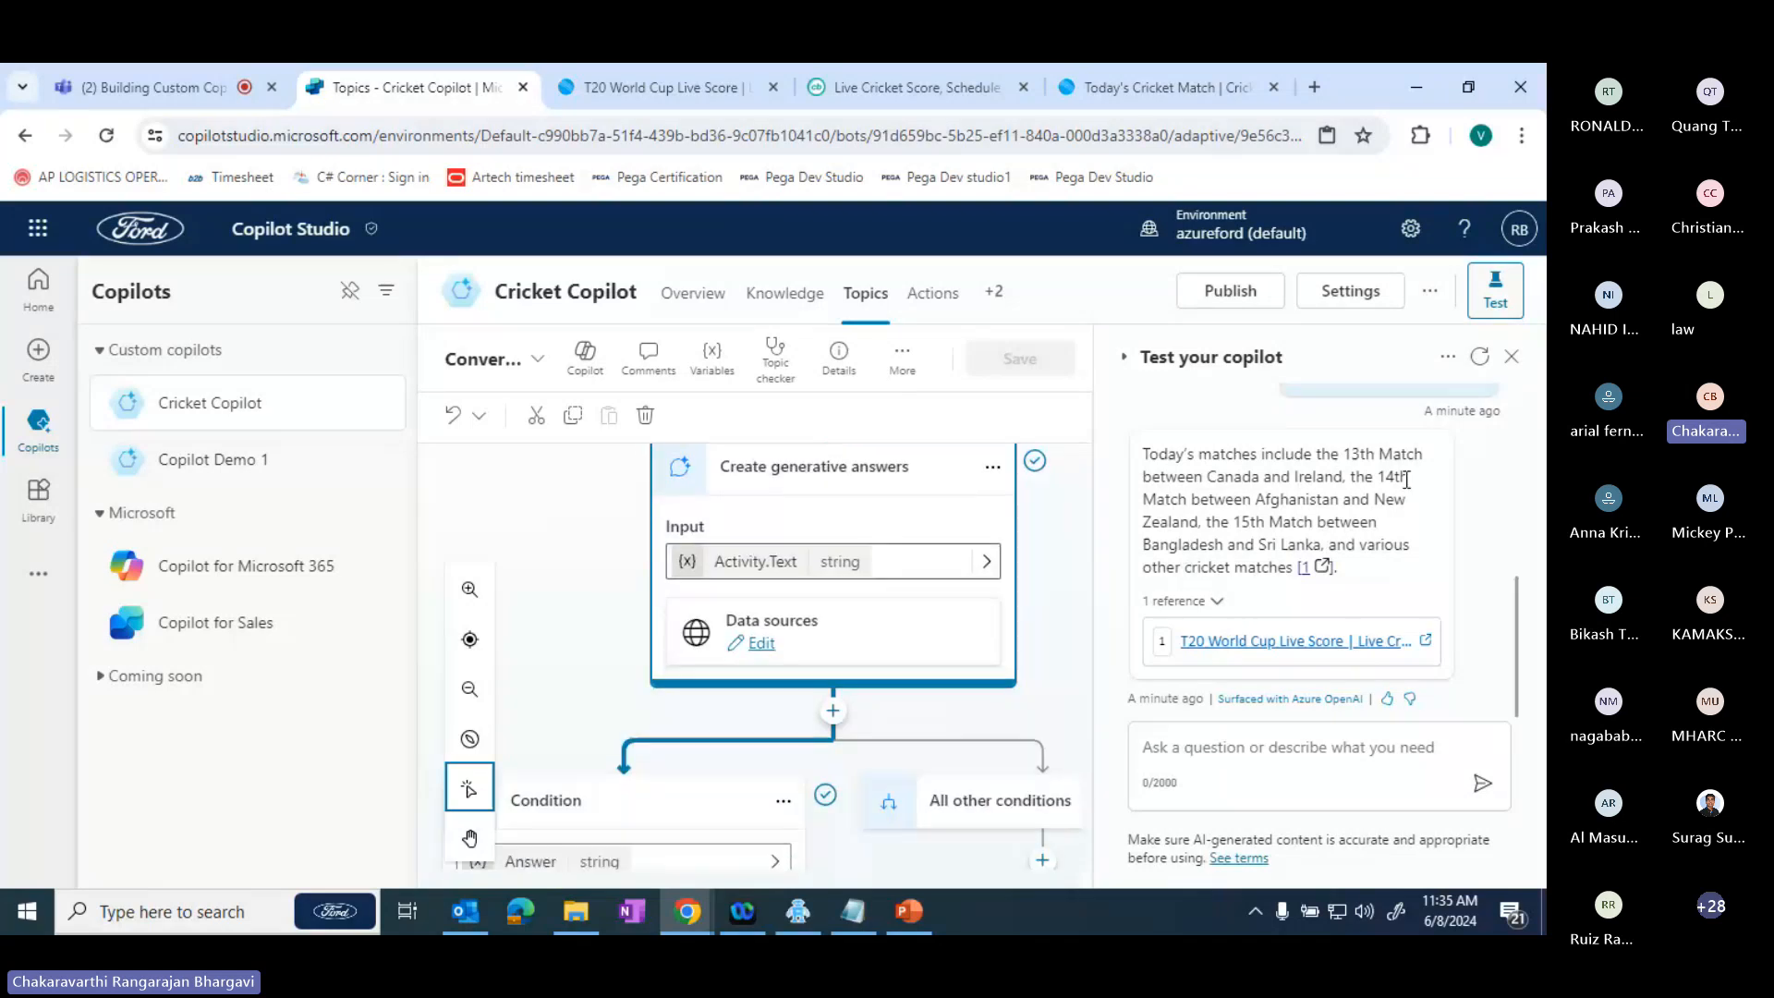
{"action": "left_click", "coordinate": [1406, 480]}
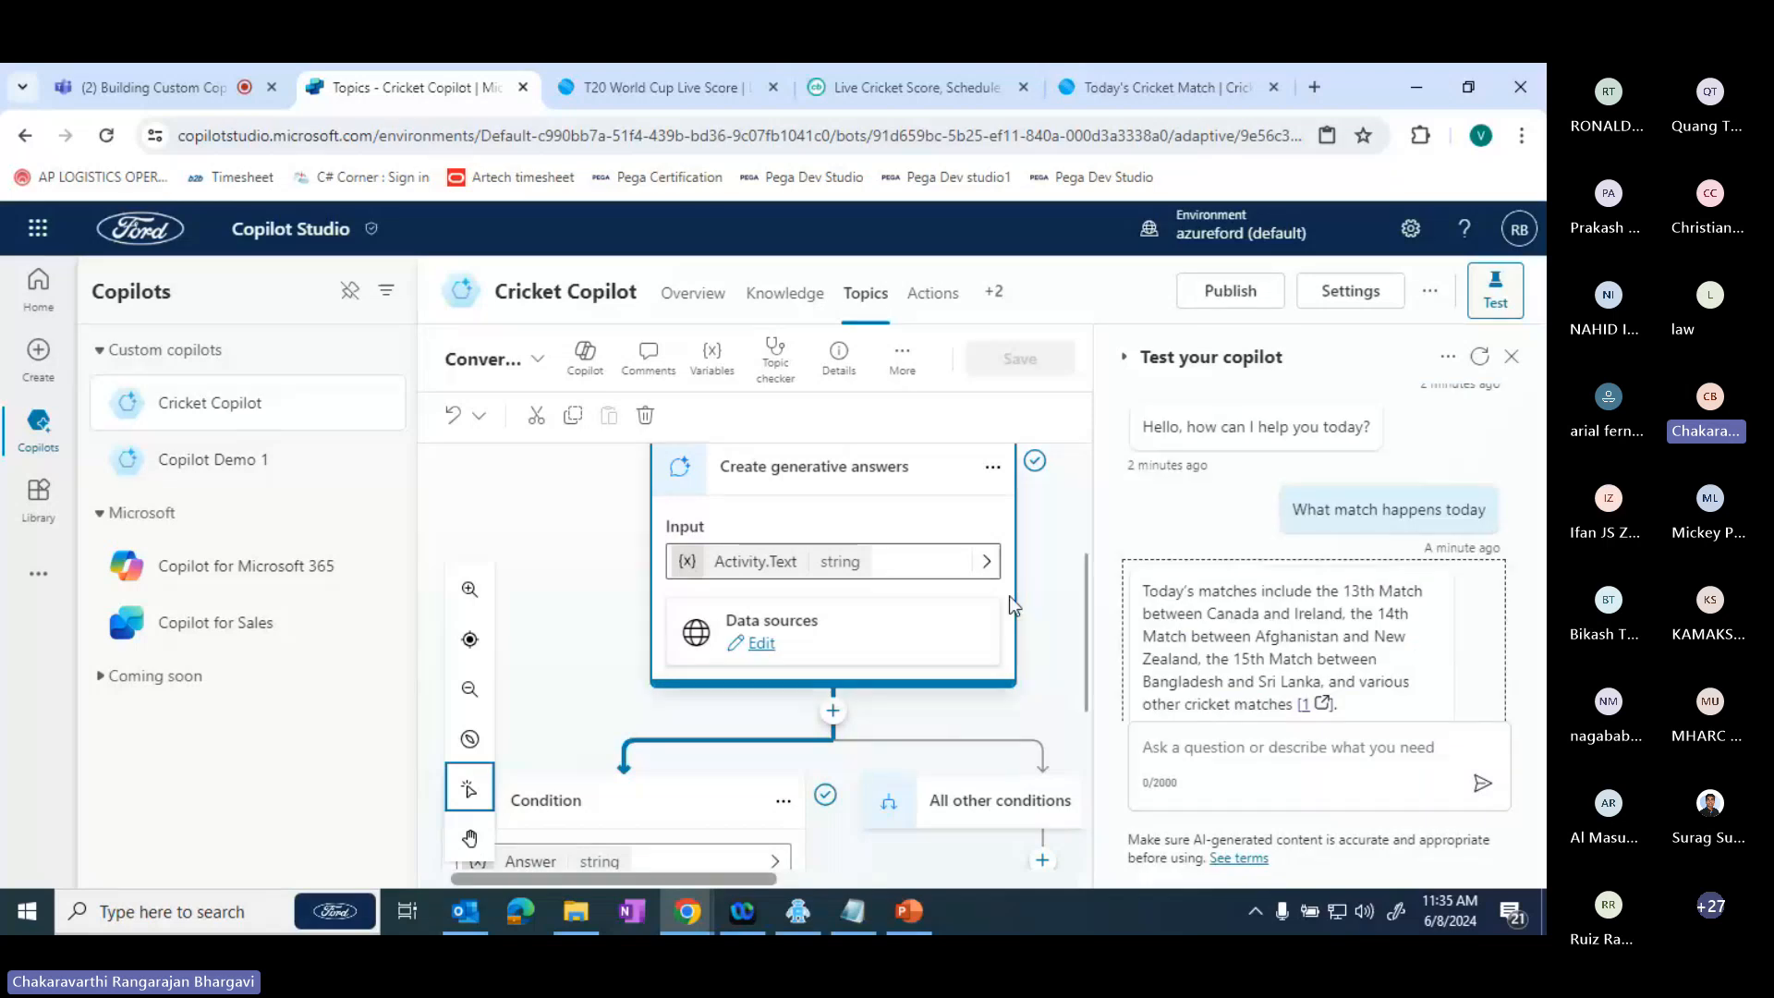
{"action": "left_click", "coordinate": [1089, 639]}
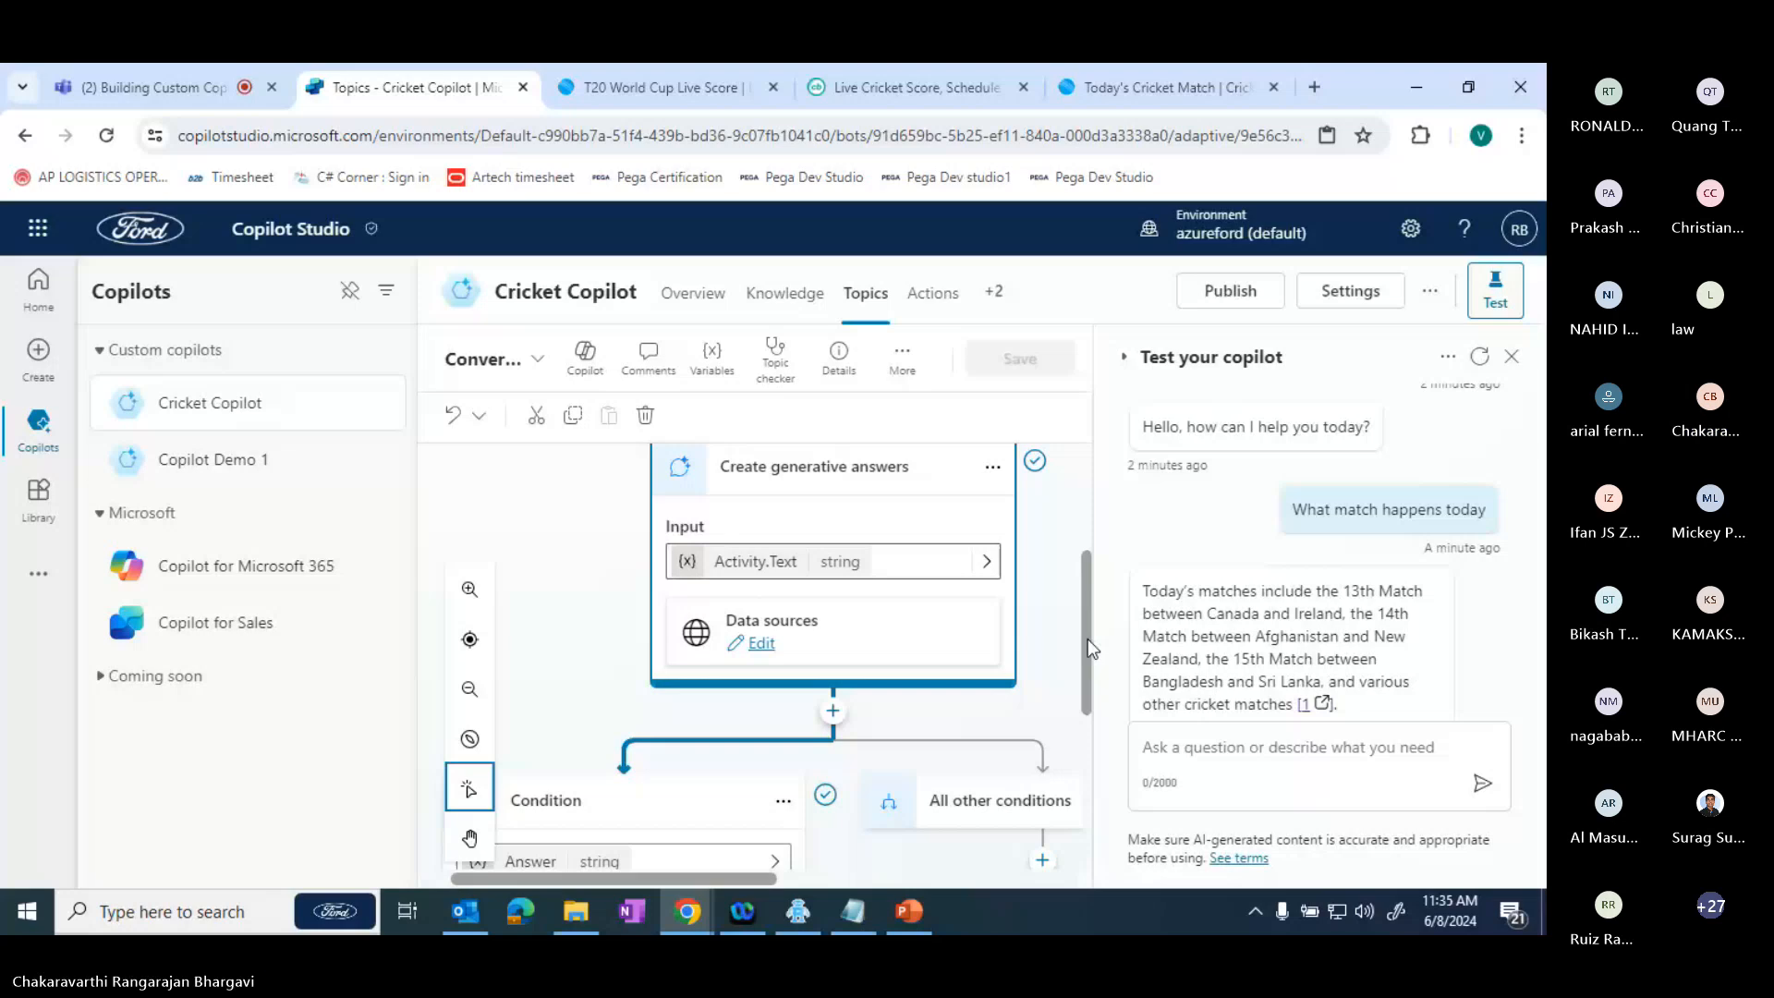
{"action": "left_click_drag", "start_coordinate": [1088, 639], "coordinate": [1089, 665]}
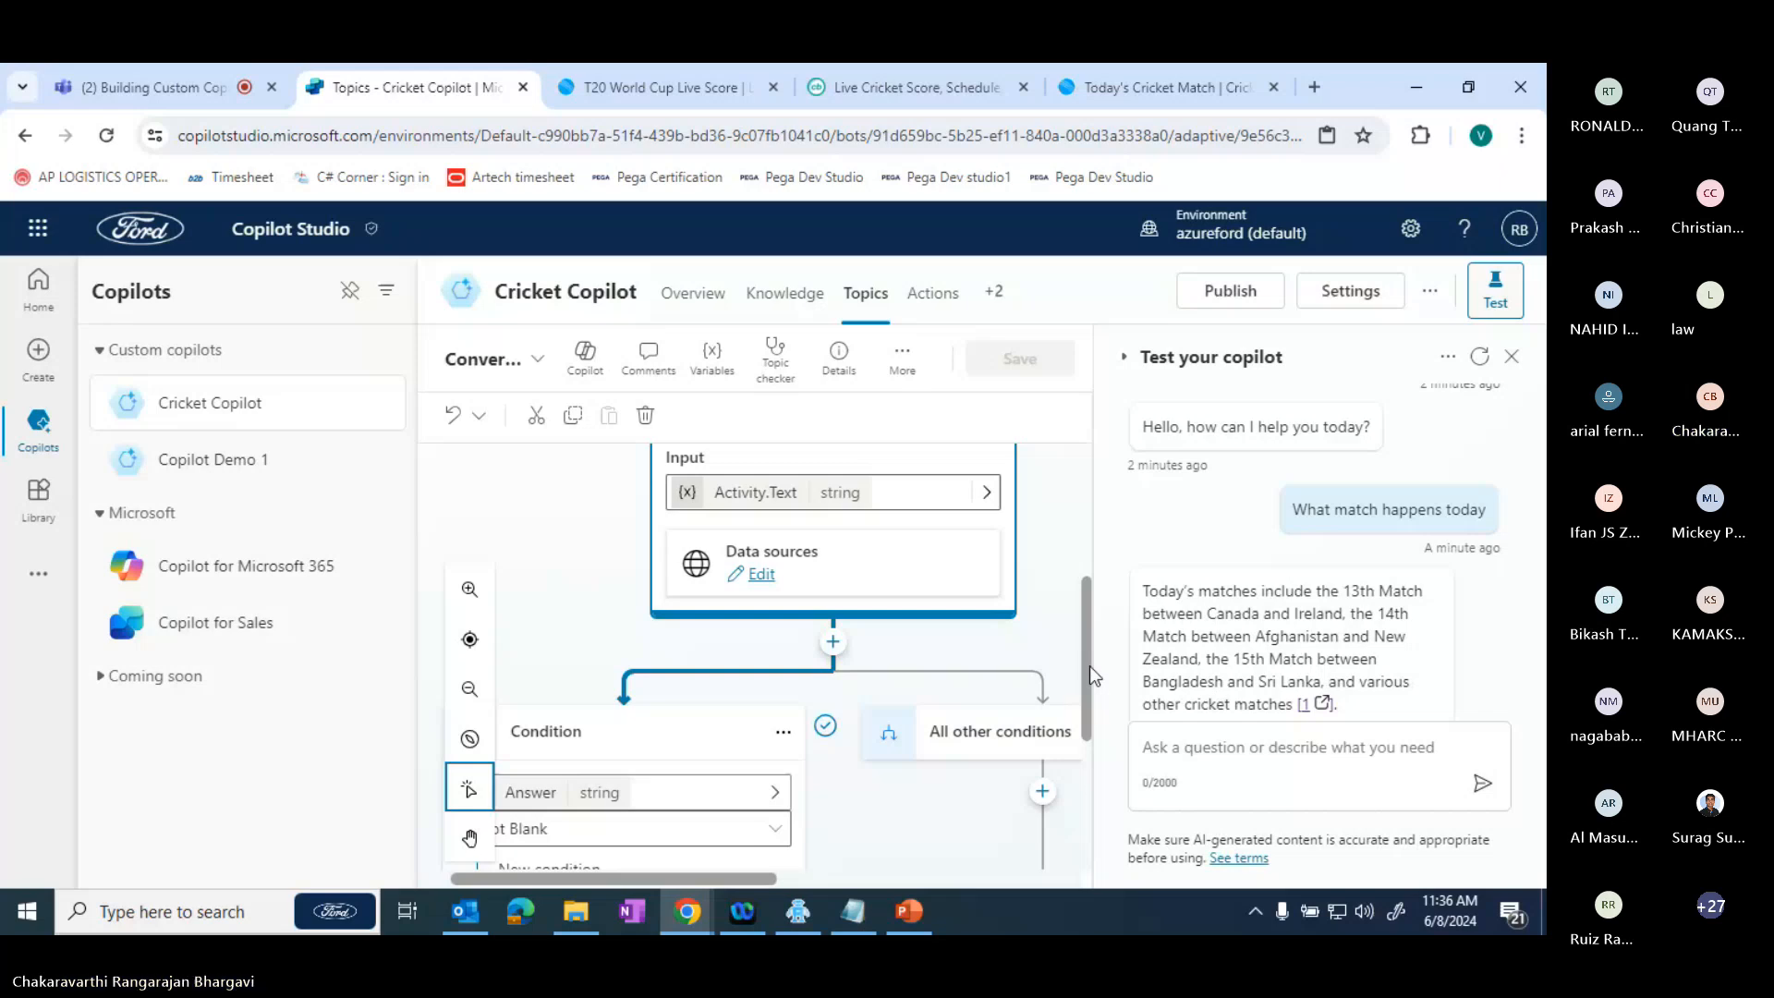
- View the Generative answers documentation linked from the answer's "Surfaced with Azure OpenAI" note and close that page
{"action": "left_click", "coordinate": [1515, 644]}
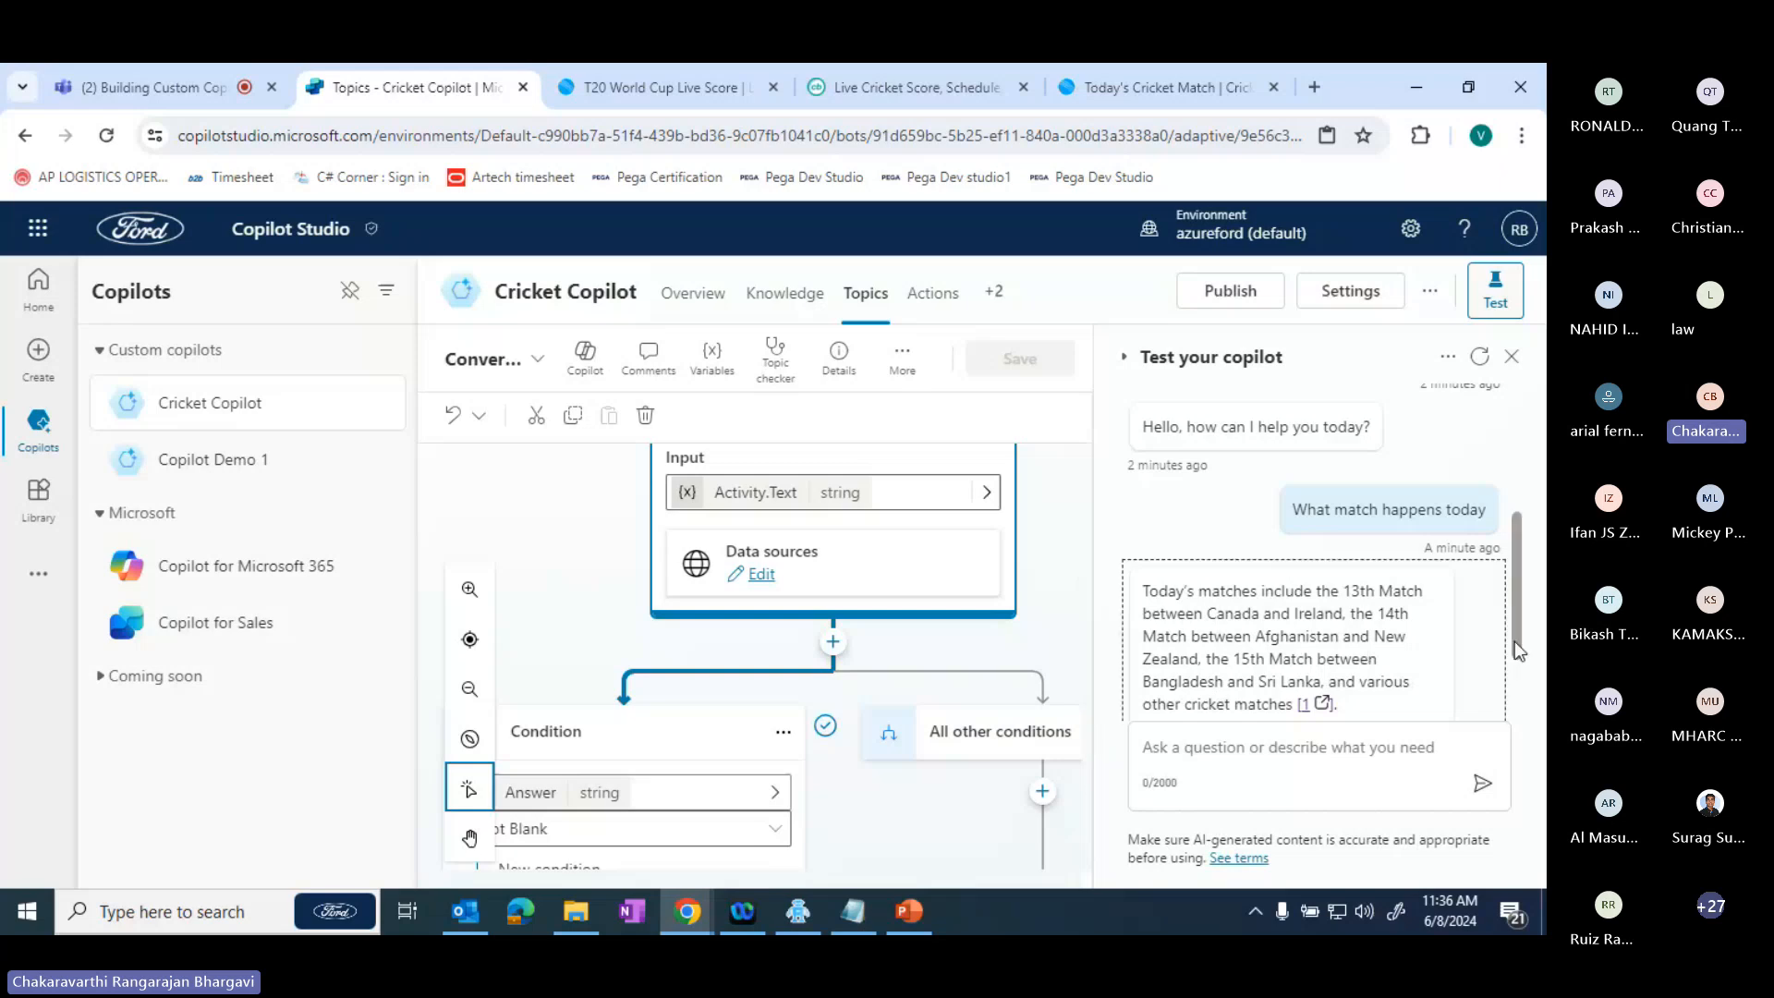
{"action": "scroll", "coordinate": [1334, 699], "scroll_direction": "down", "scroll_amount": 2}
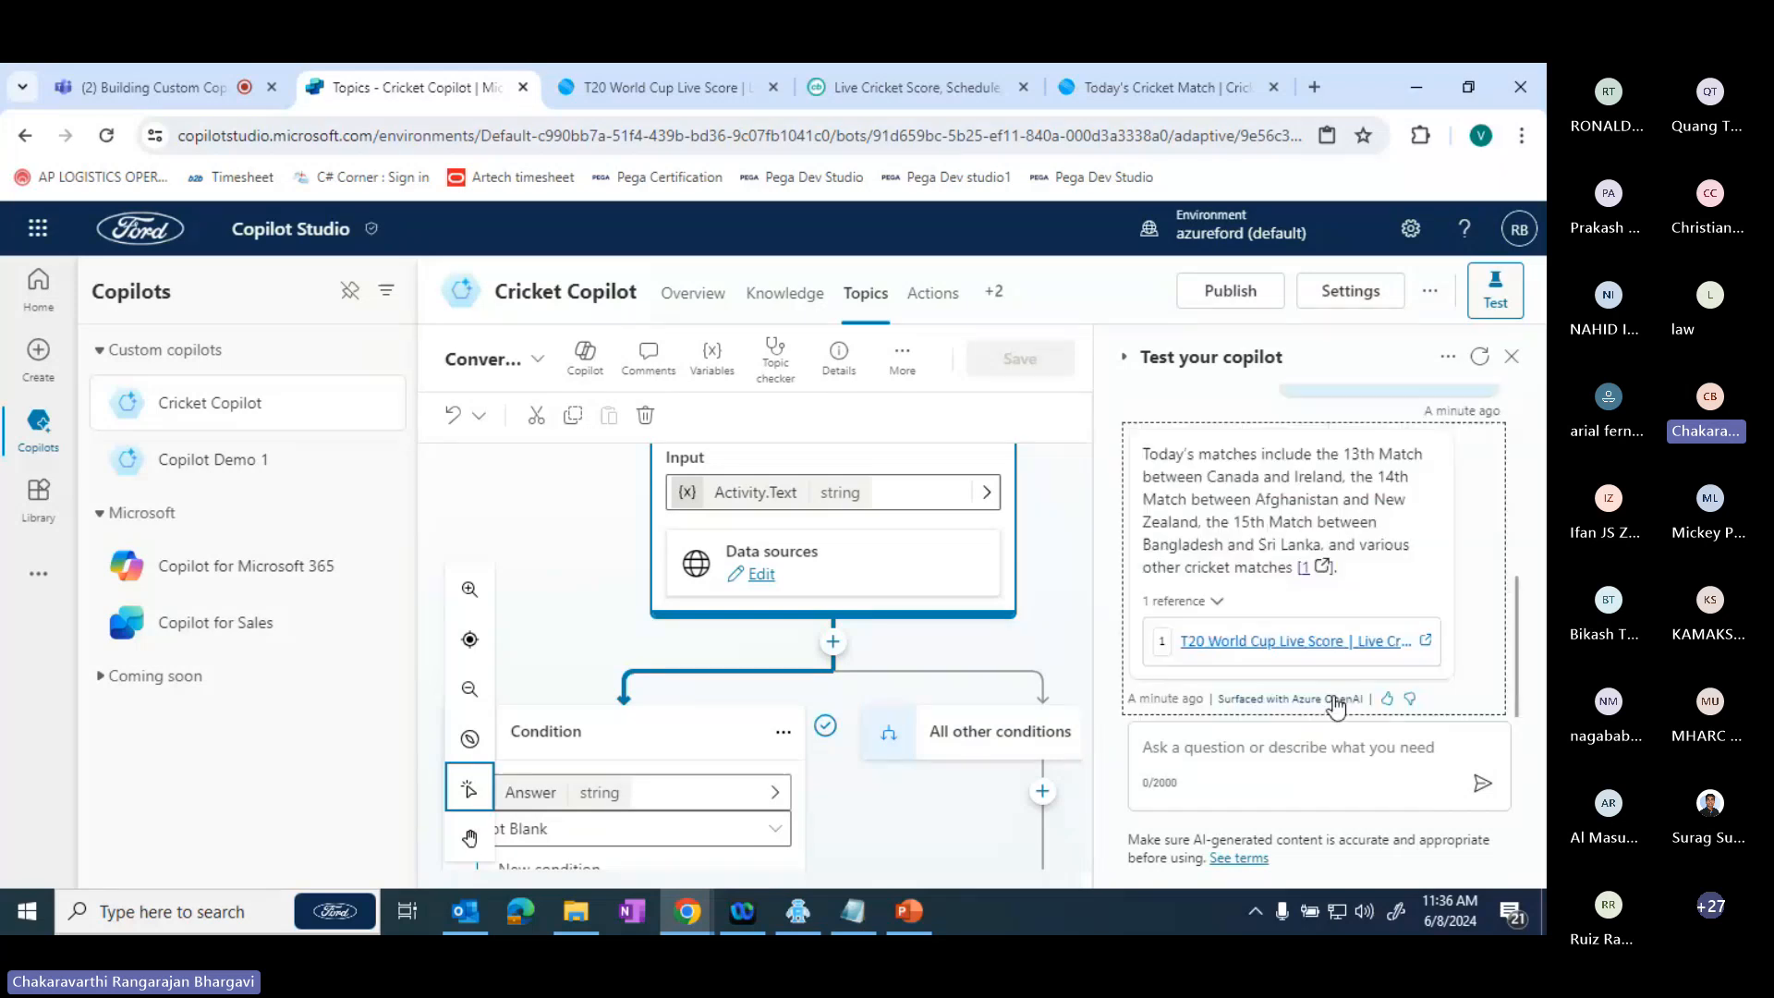
{"action": "left_click", "coordinate": [1332, 702]}
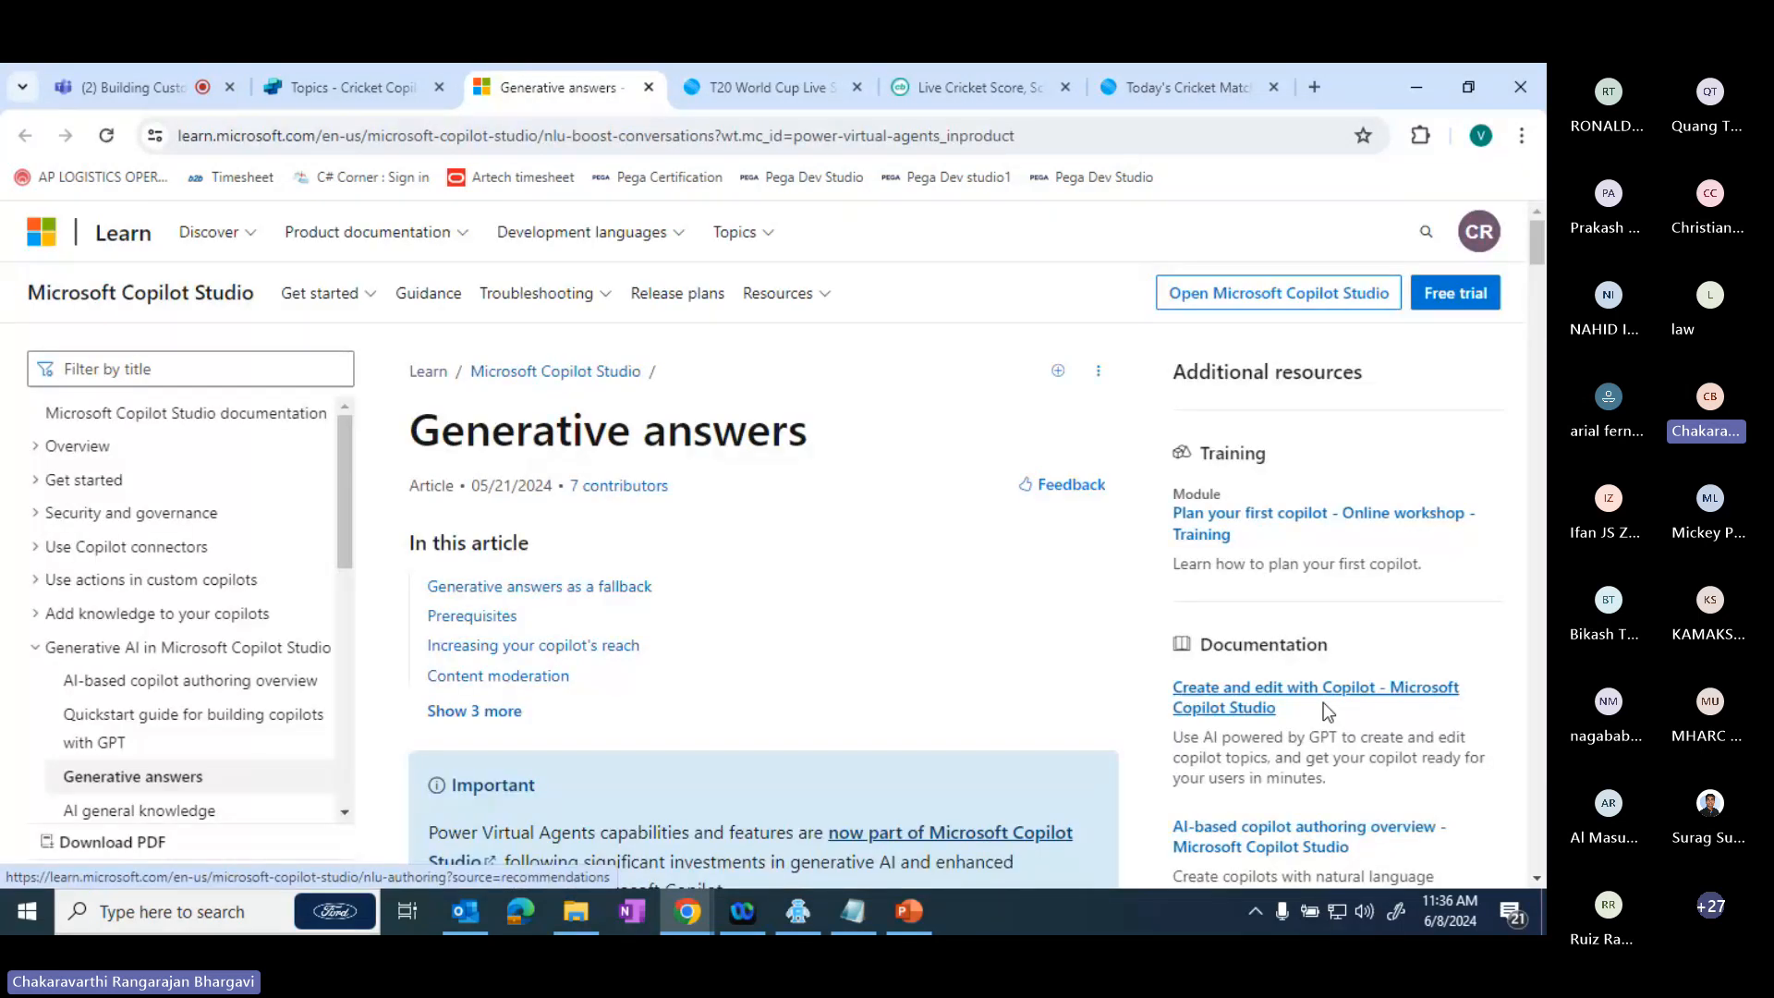
{"action": "left_click", "coordinate": [647, 89]}
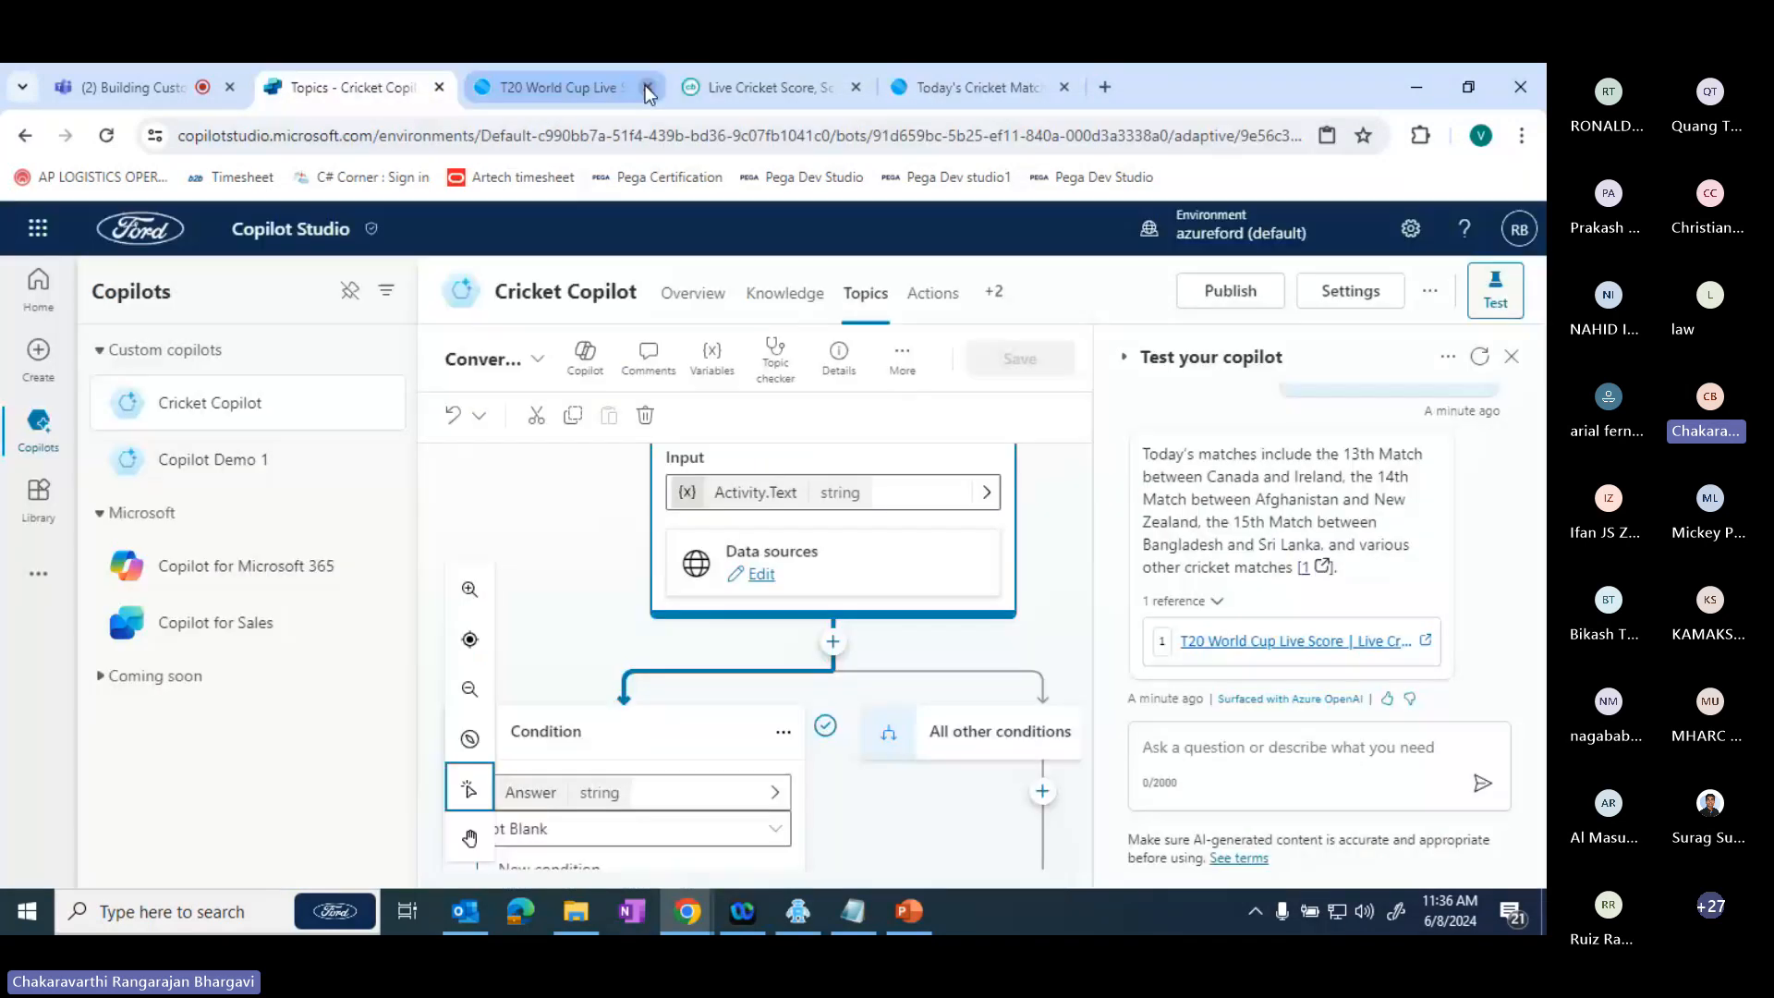
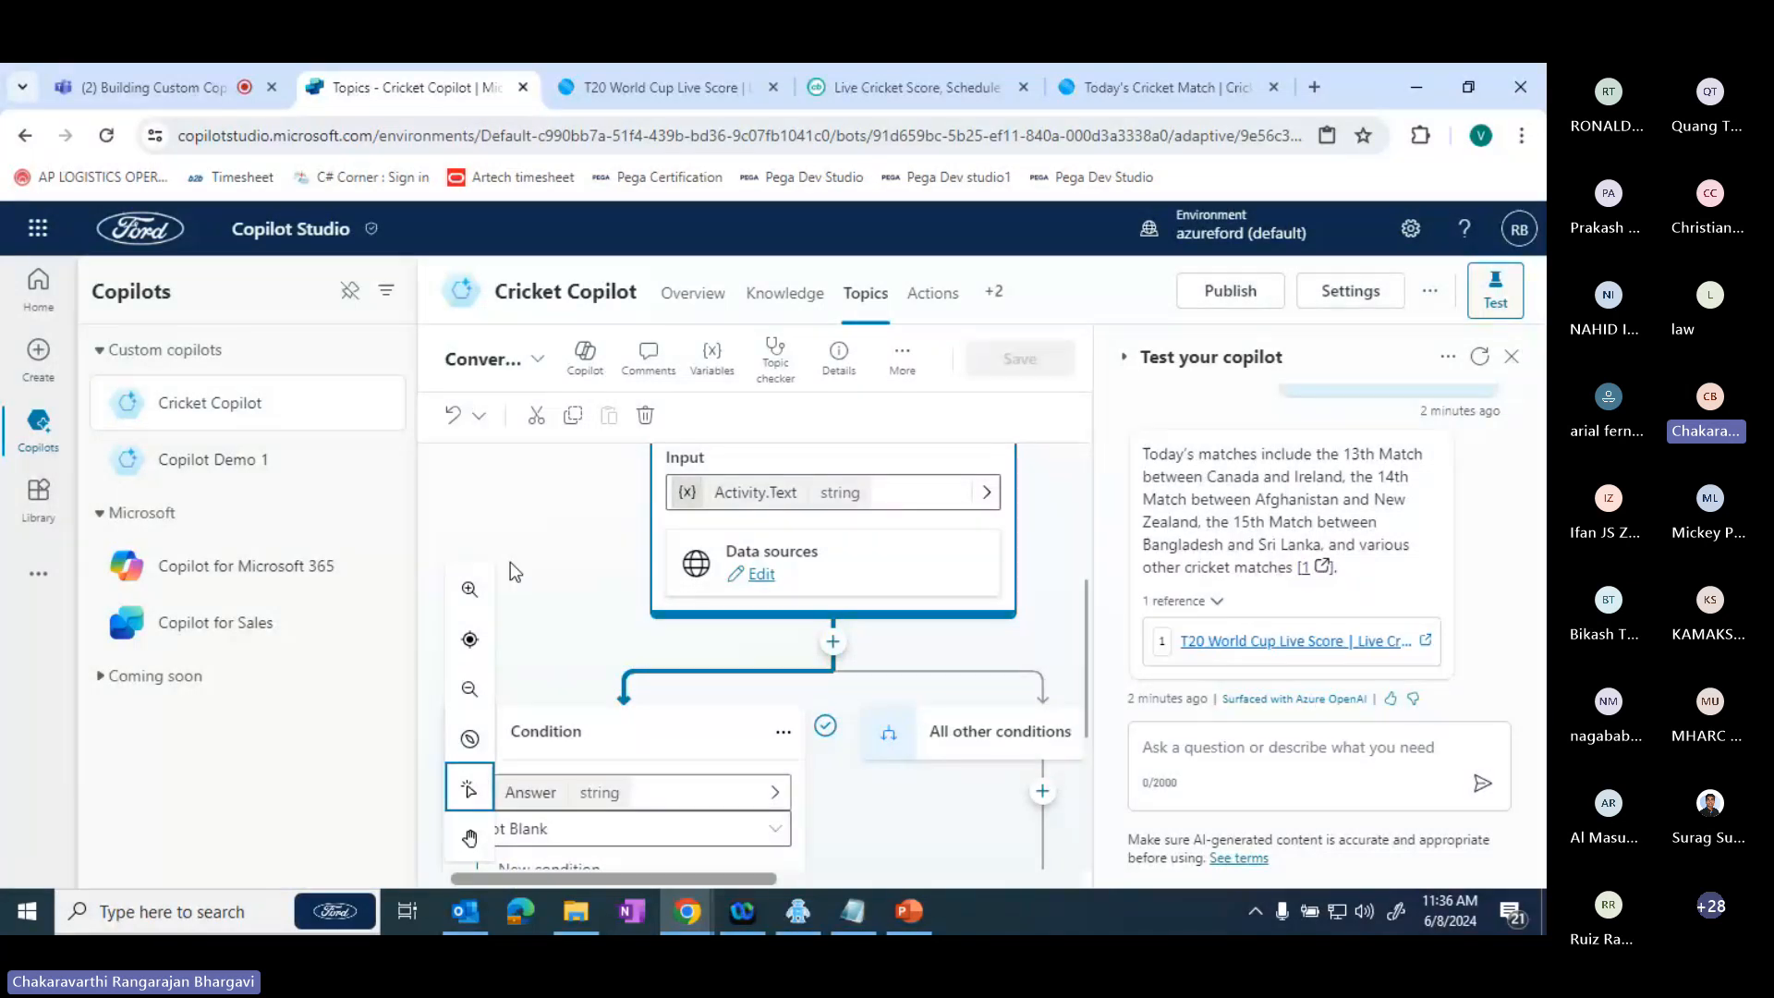
- View the Copilot for Sales and Copilot for Microsoft 365 pages, and return to the Cricket Copilot overview
{"action": "left_click", "coordinate": [243, 647]}
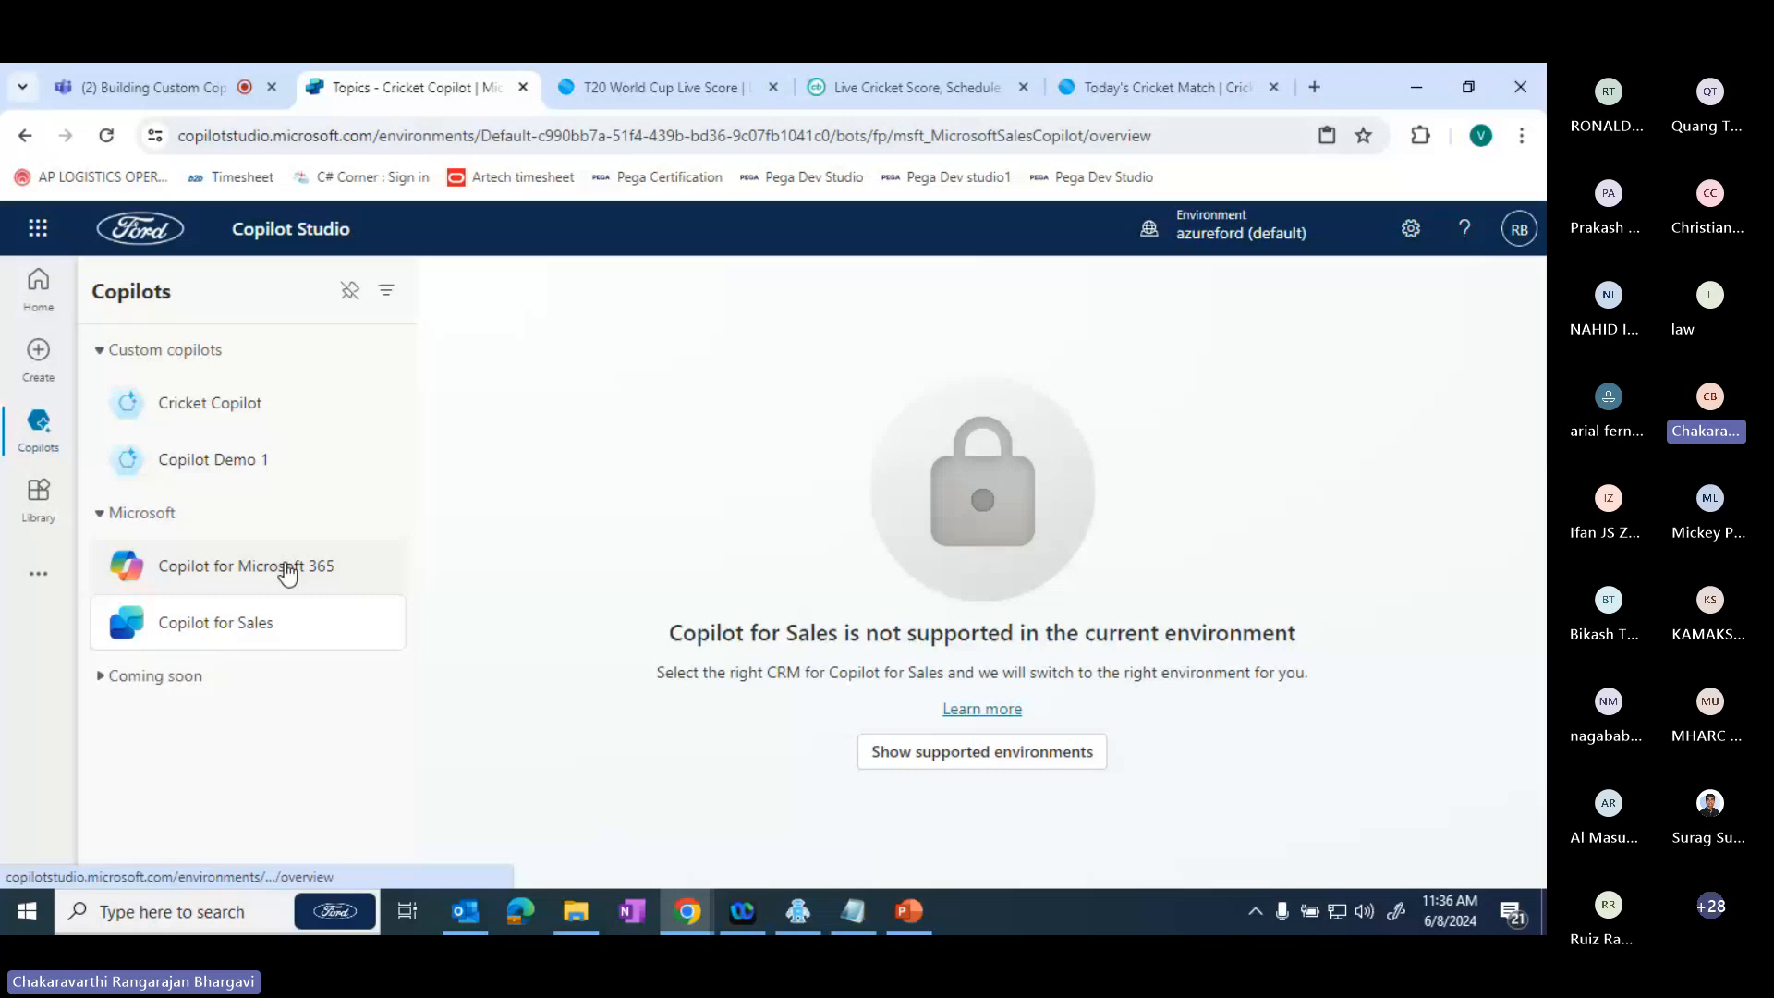
{"action": "left_click", "coordinate": [233, 585]}
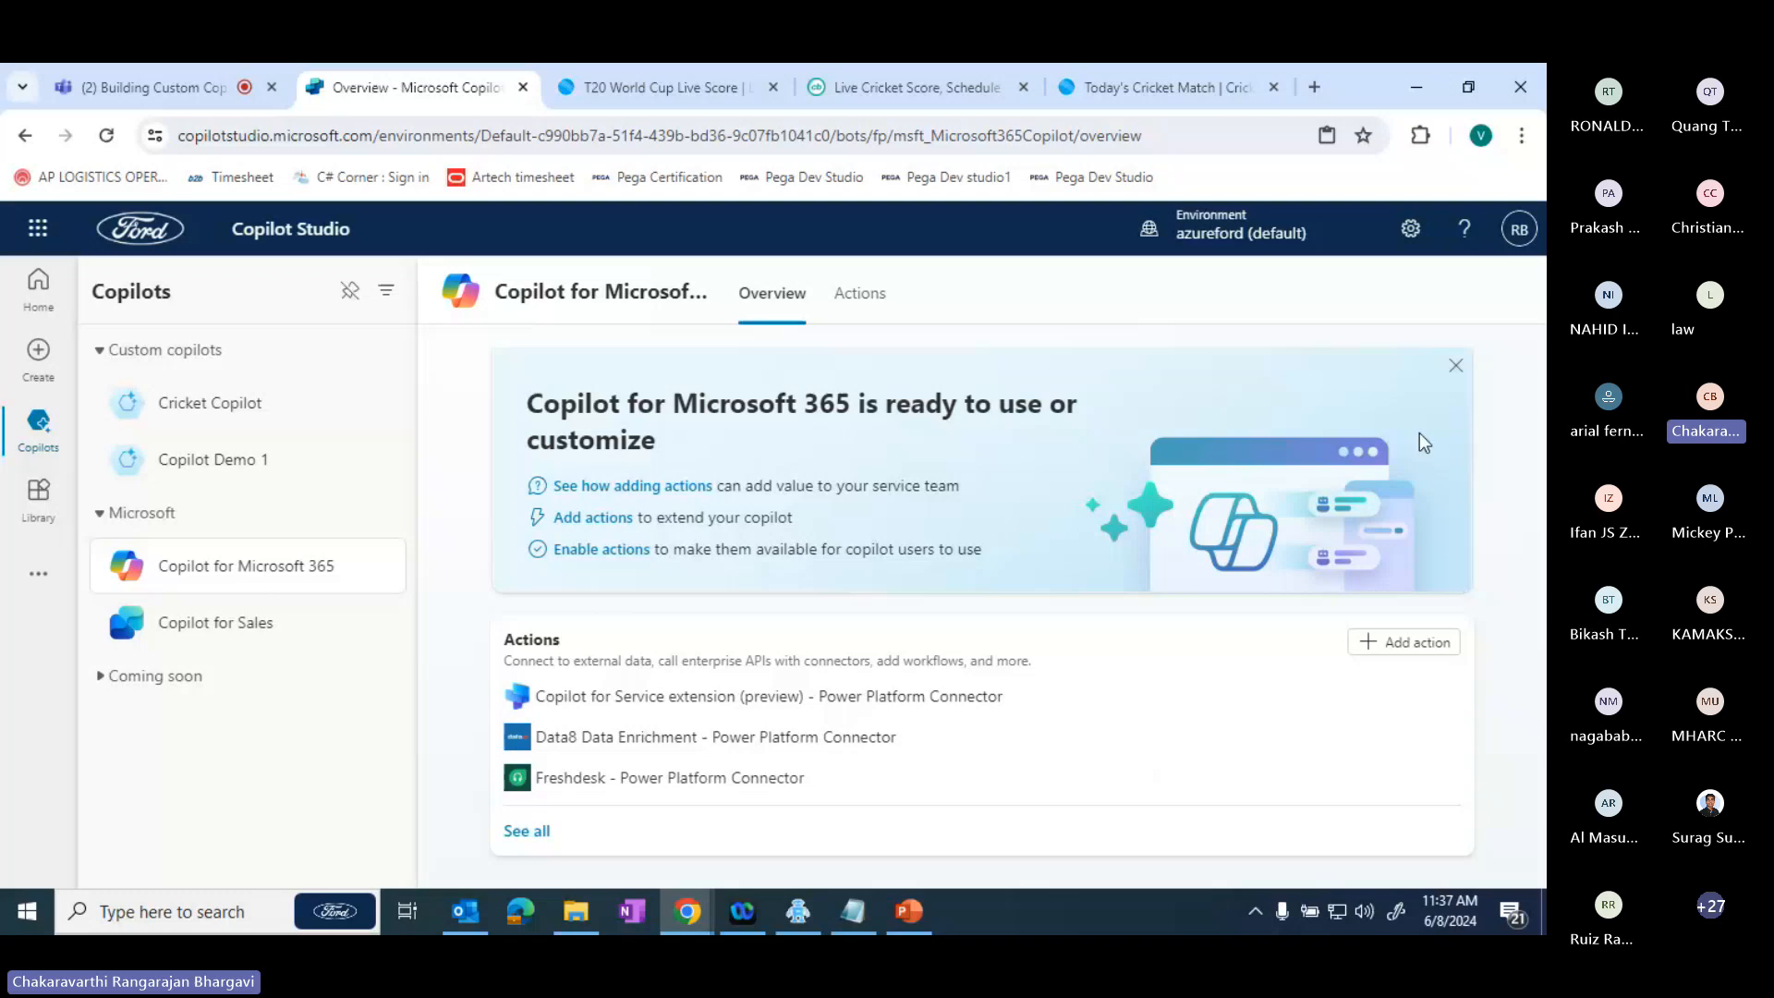
{"action": "left_click", "coordinate": [263, 423]}
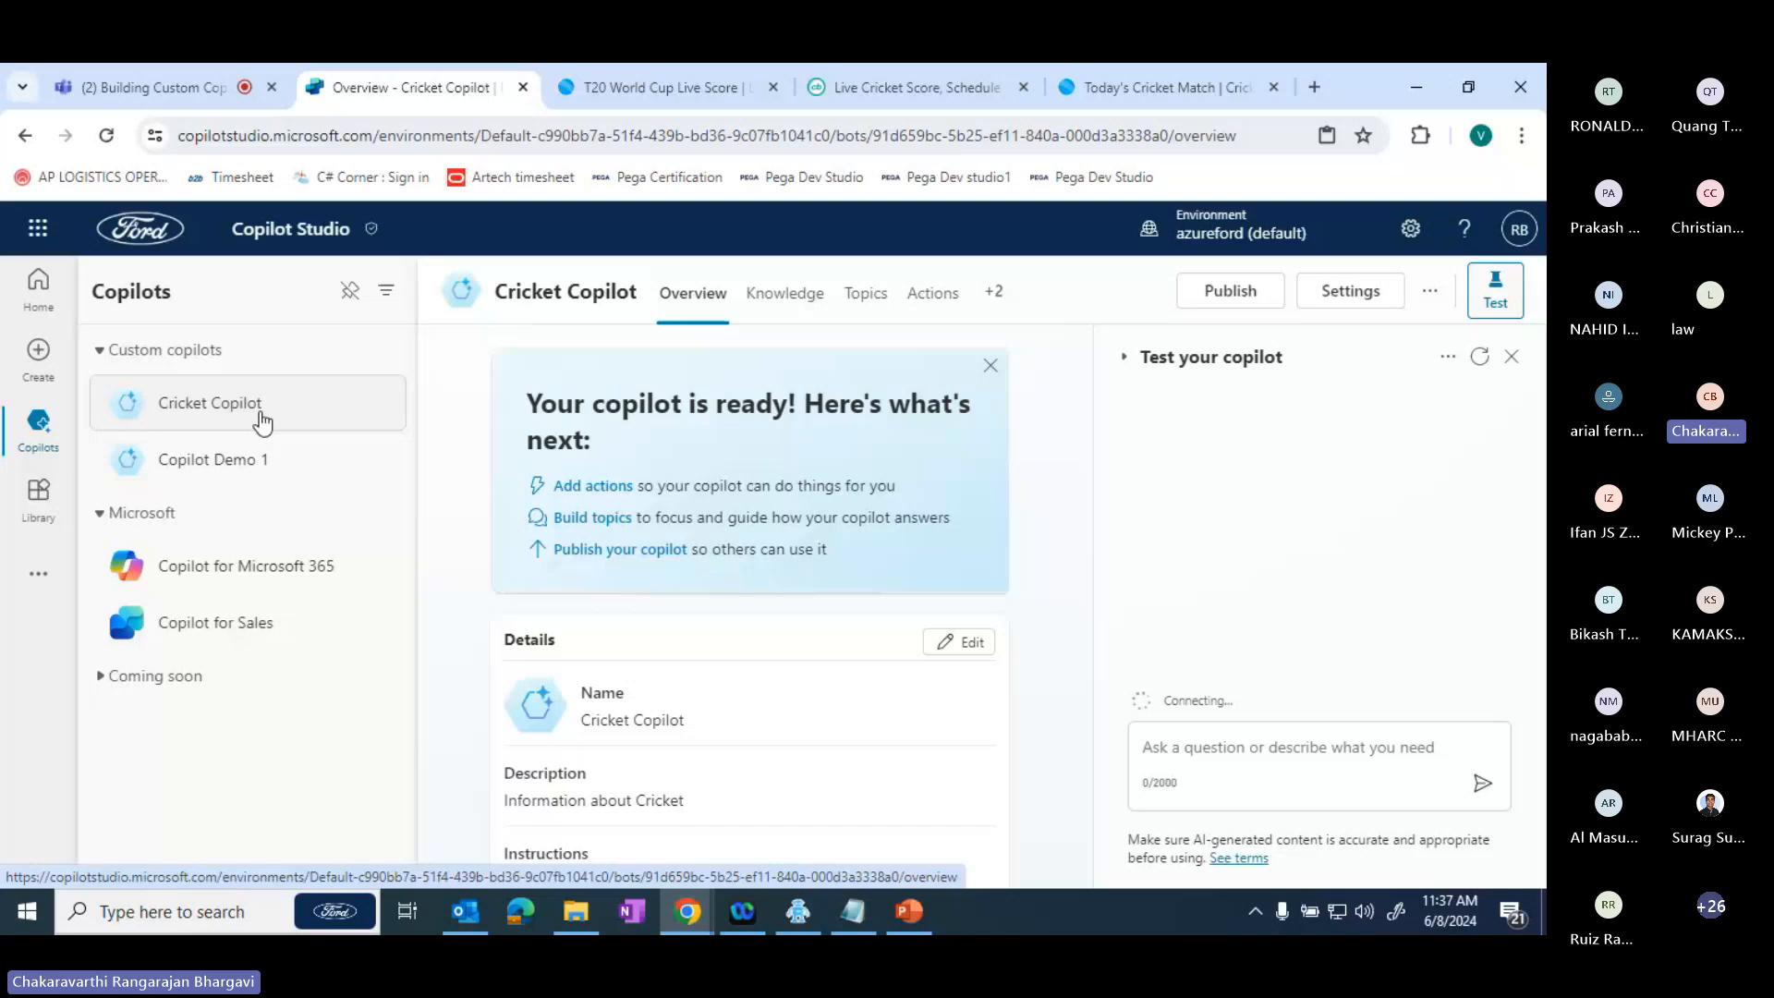
- Start adding the MSN Weather action Get forecast for today to Cricket Copilot and look over its connector settings
{"action": "left_click", "coordinate": [597, 489]}
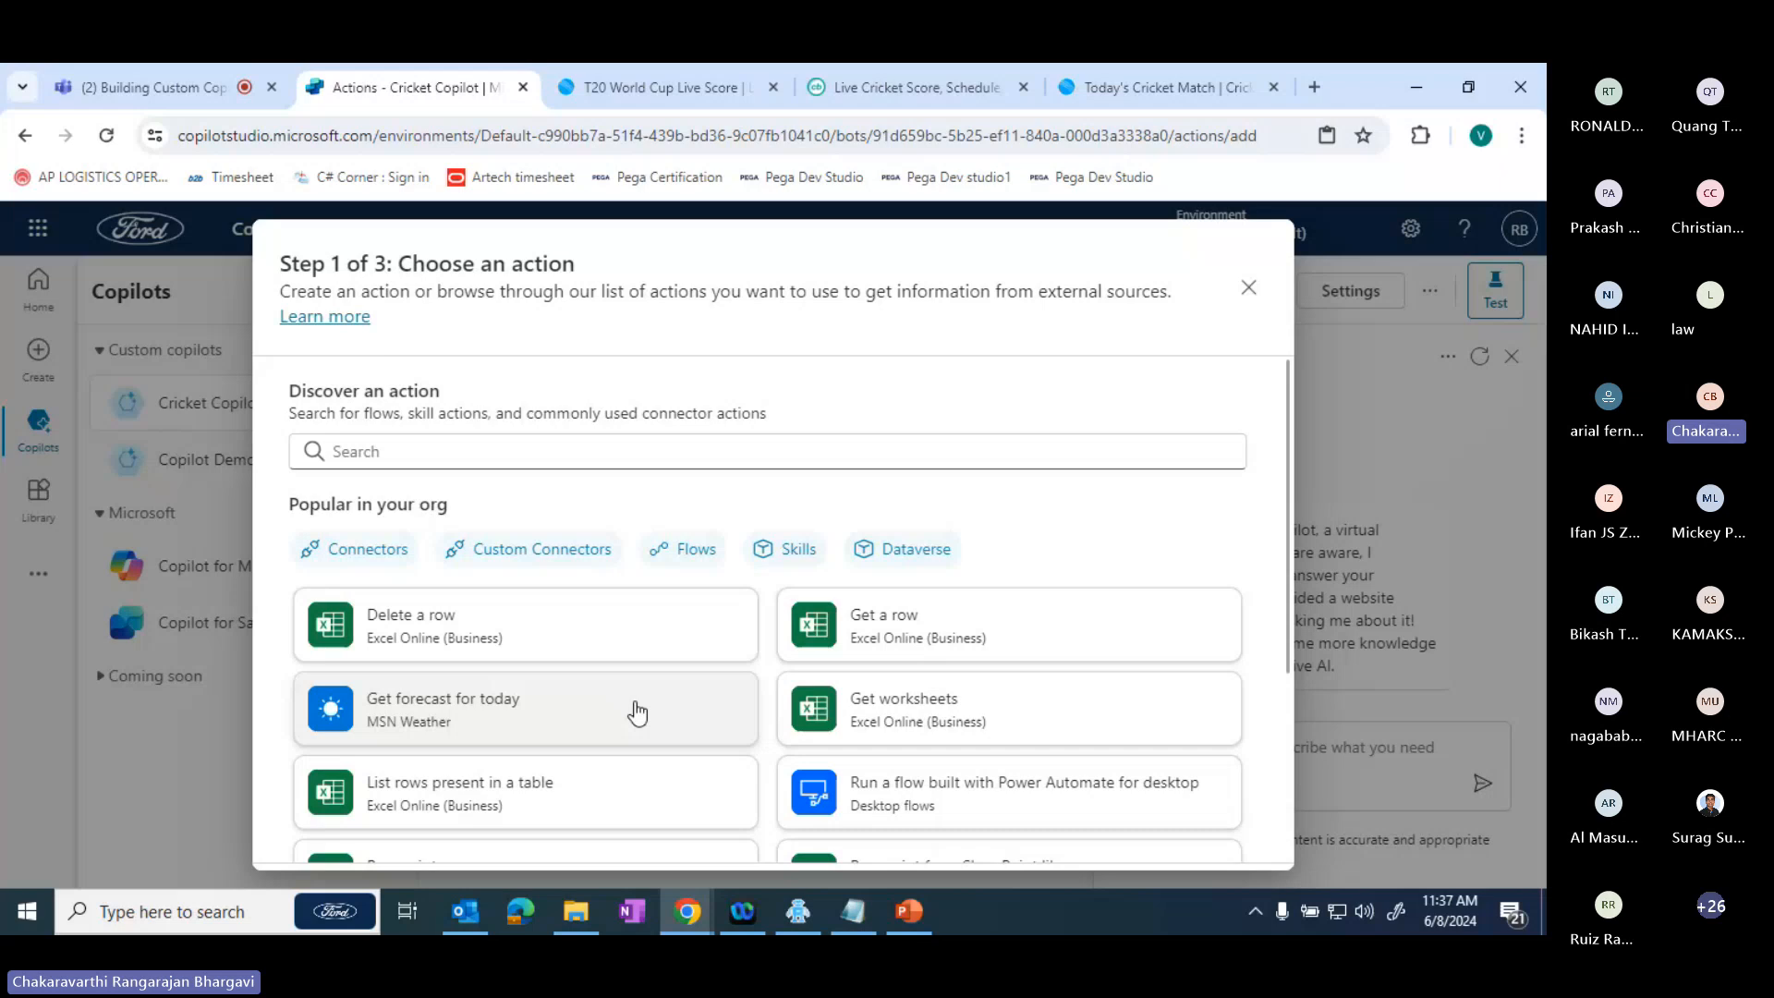
{"action": "left_click", "coordinate": [541, 726]}
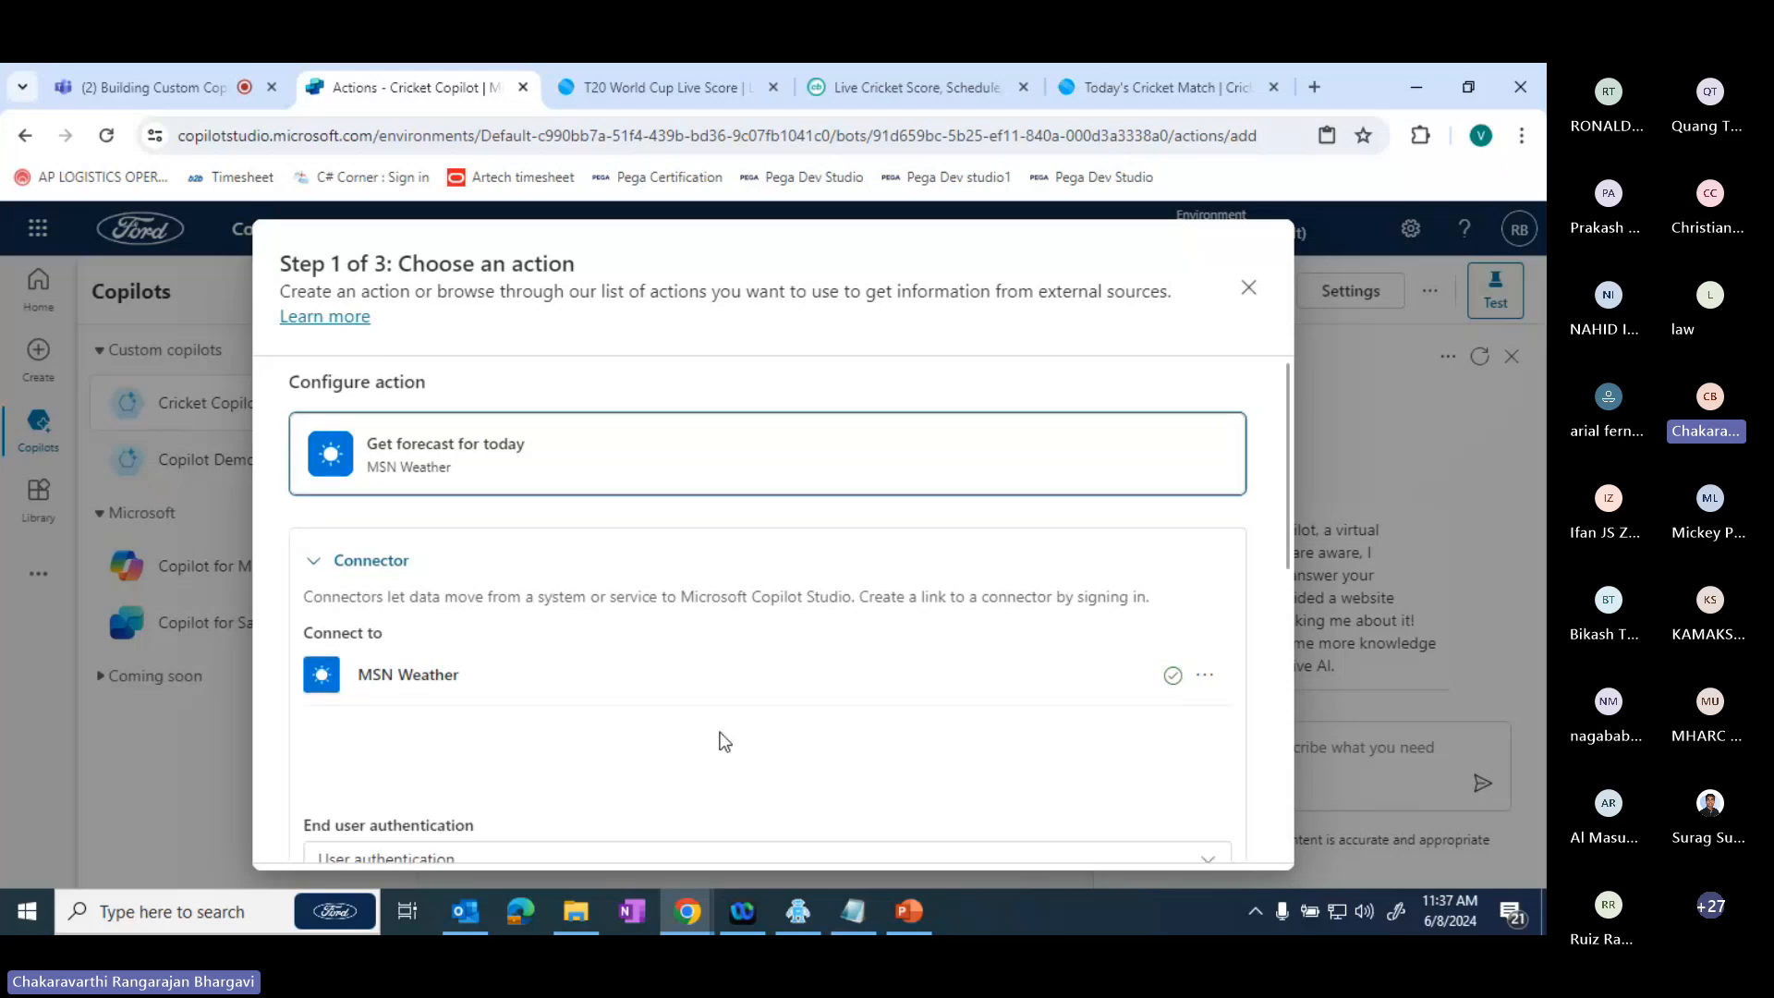
{"action": "scroll", "coordinate": [723, 740], "scroll_direction": "down", "scroll_amount": 3}
{"action": "scroll", "coordinate": [724, 740], "scroll_direction": "up", "scroll_amount": 1}
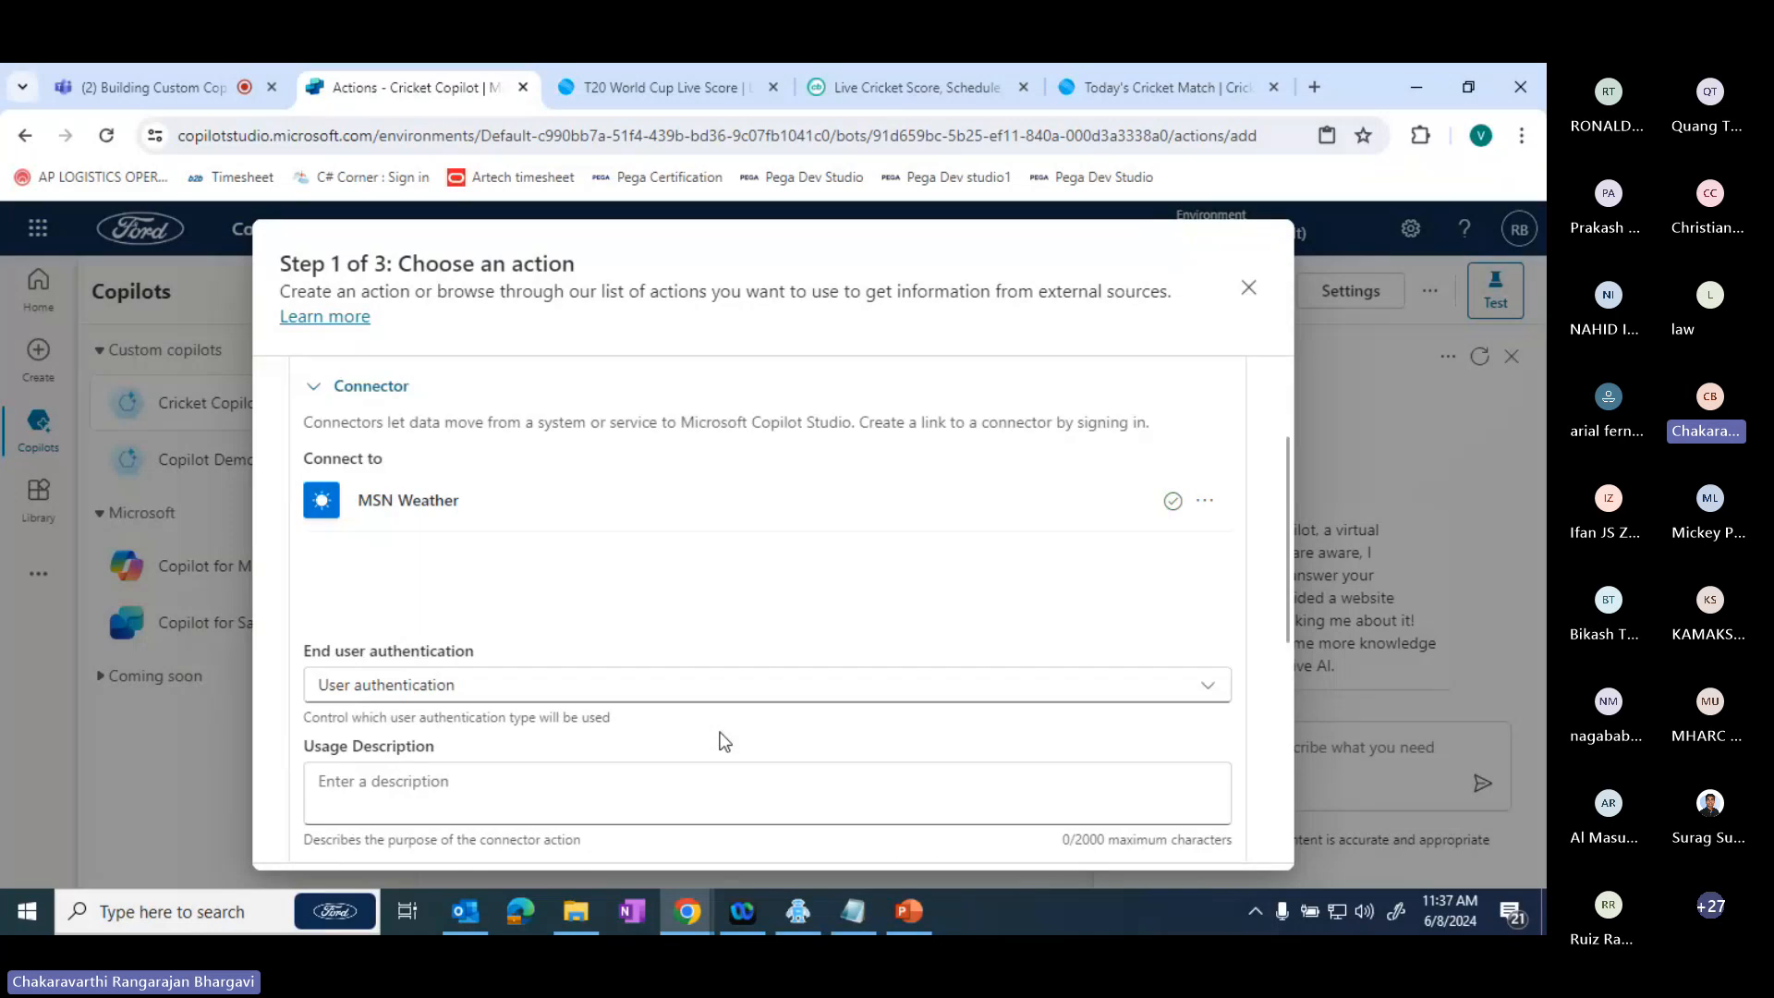
{"action": "scroll", "coordinate": [724, 741], "scroll_direction": "down", "scroll_amount": 3}
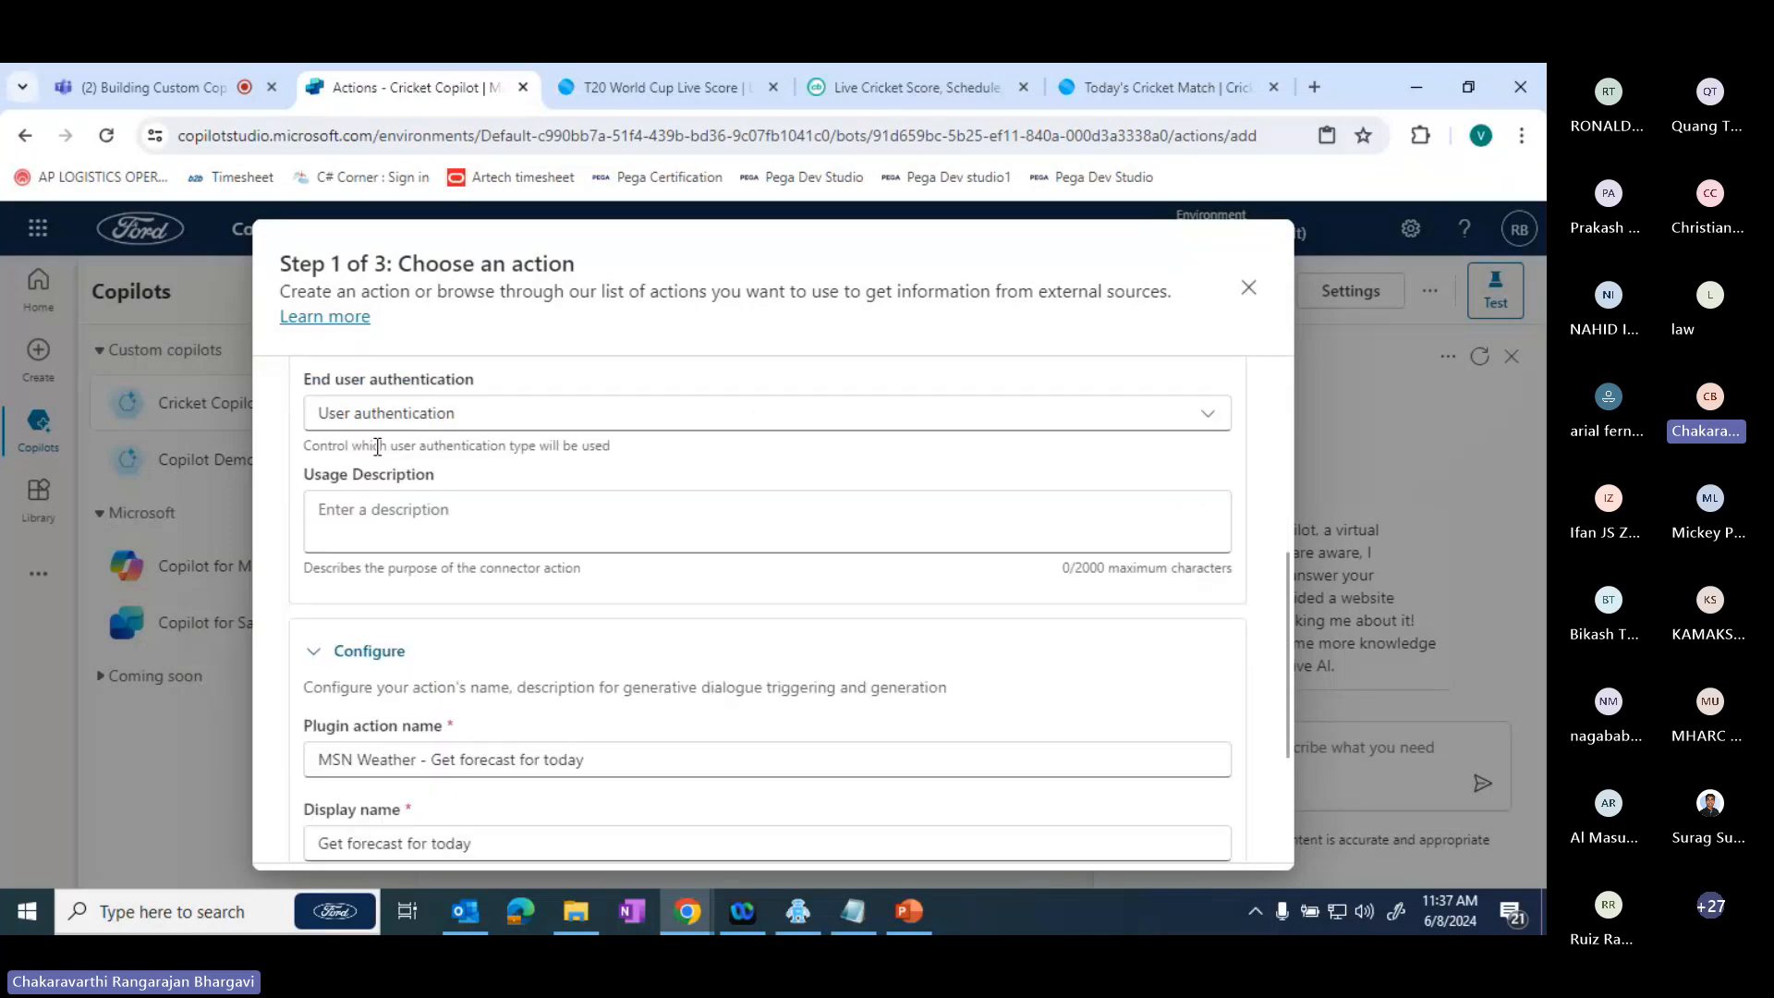
- Check the forecast action's end user authentication choices, Usage Description field and Configure fields for name and description
{"action": "left_click", "coordinate": [394, 414]}
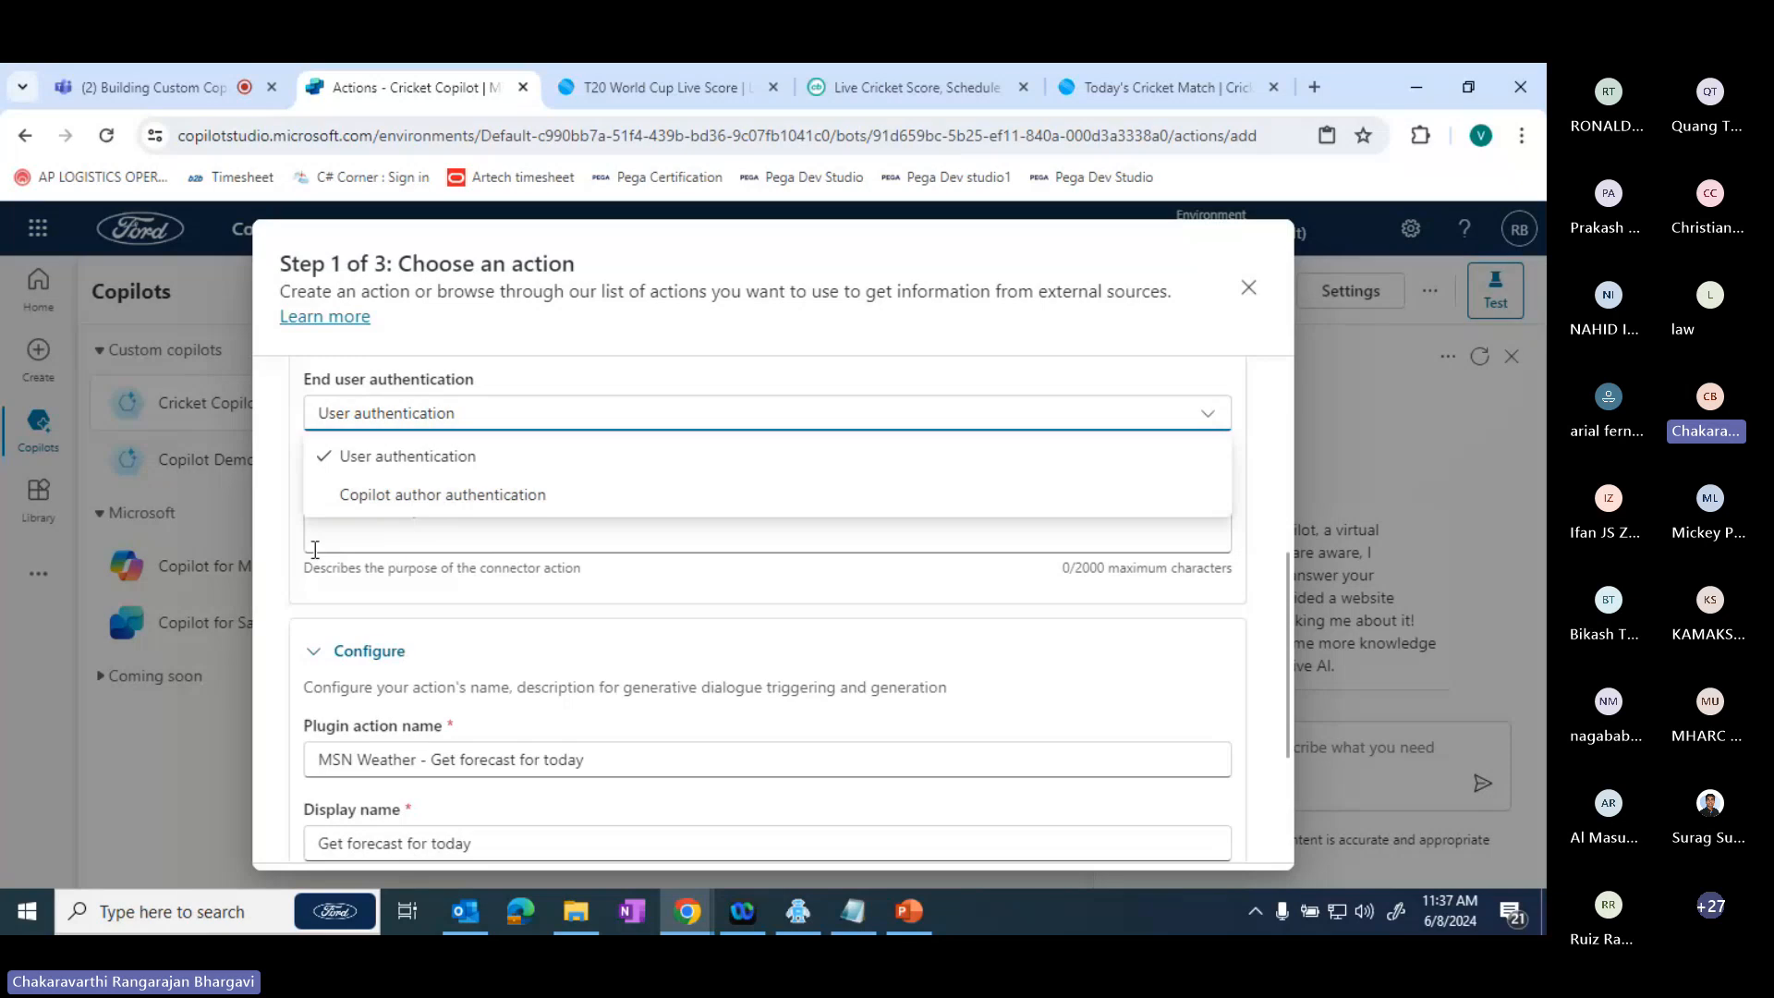
{"action": "left_click", "coordinate": [268, 551]}
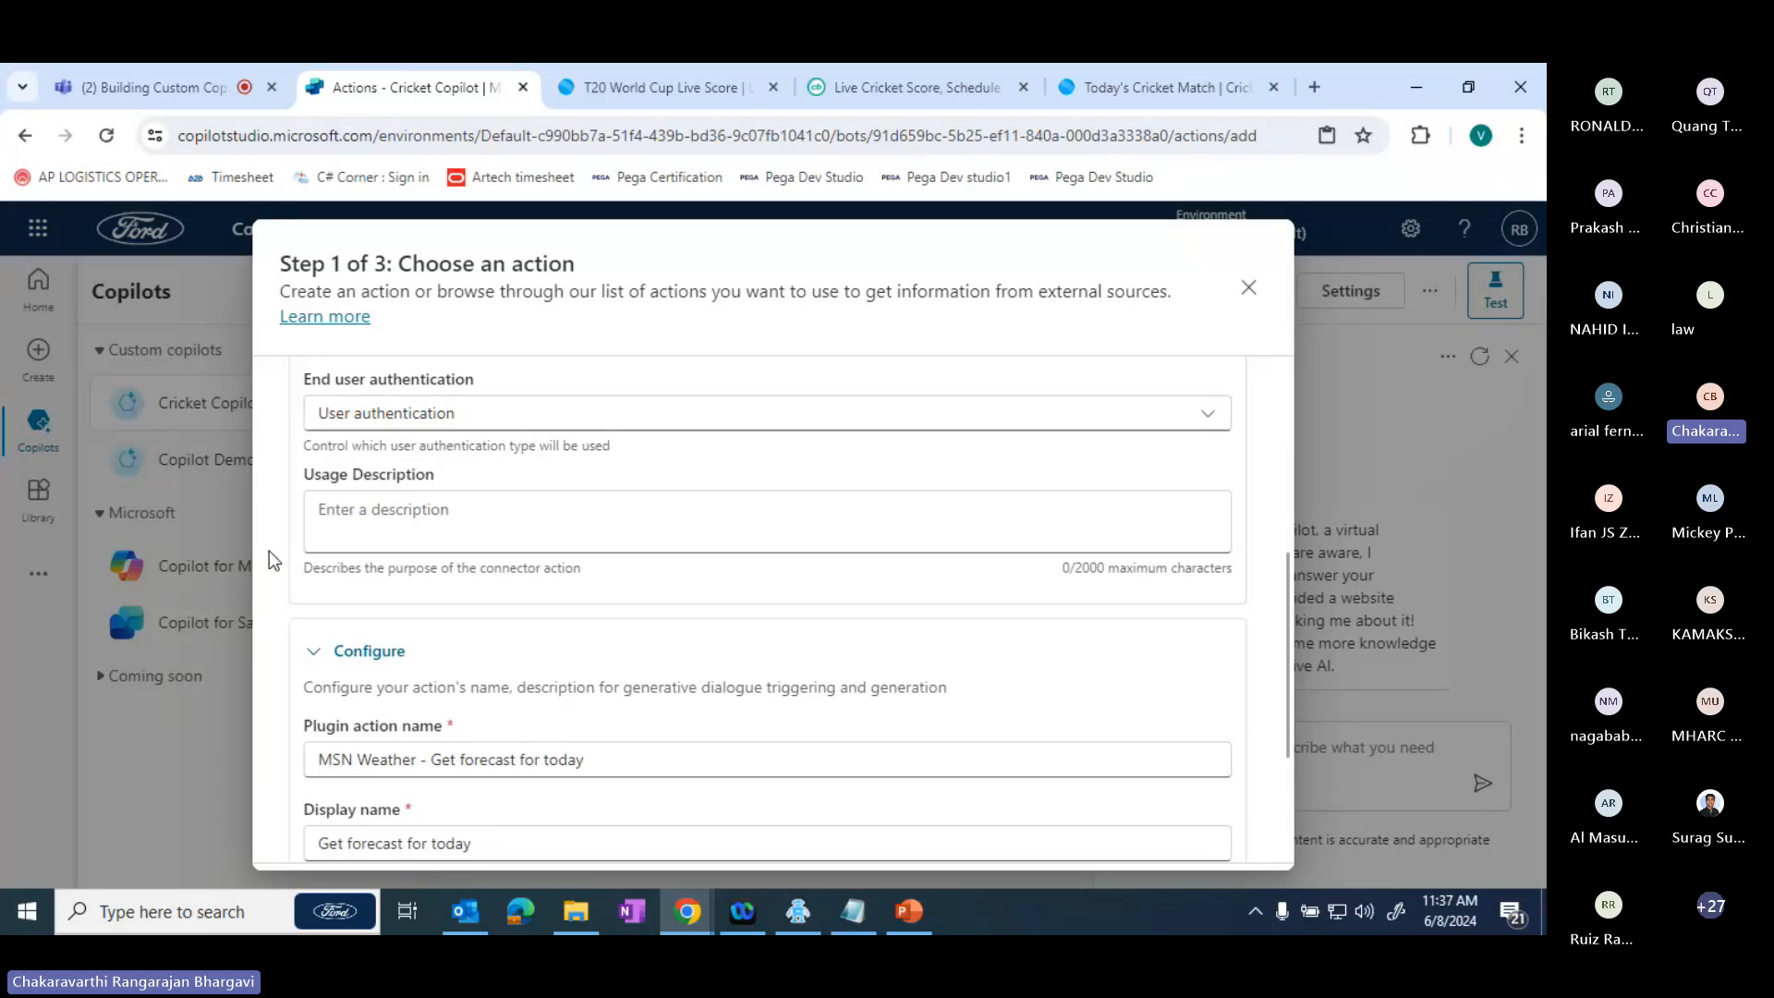
{"action": "left_click", "coordinate": [409, 508]}
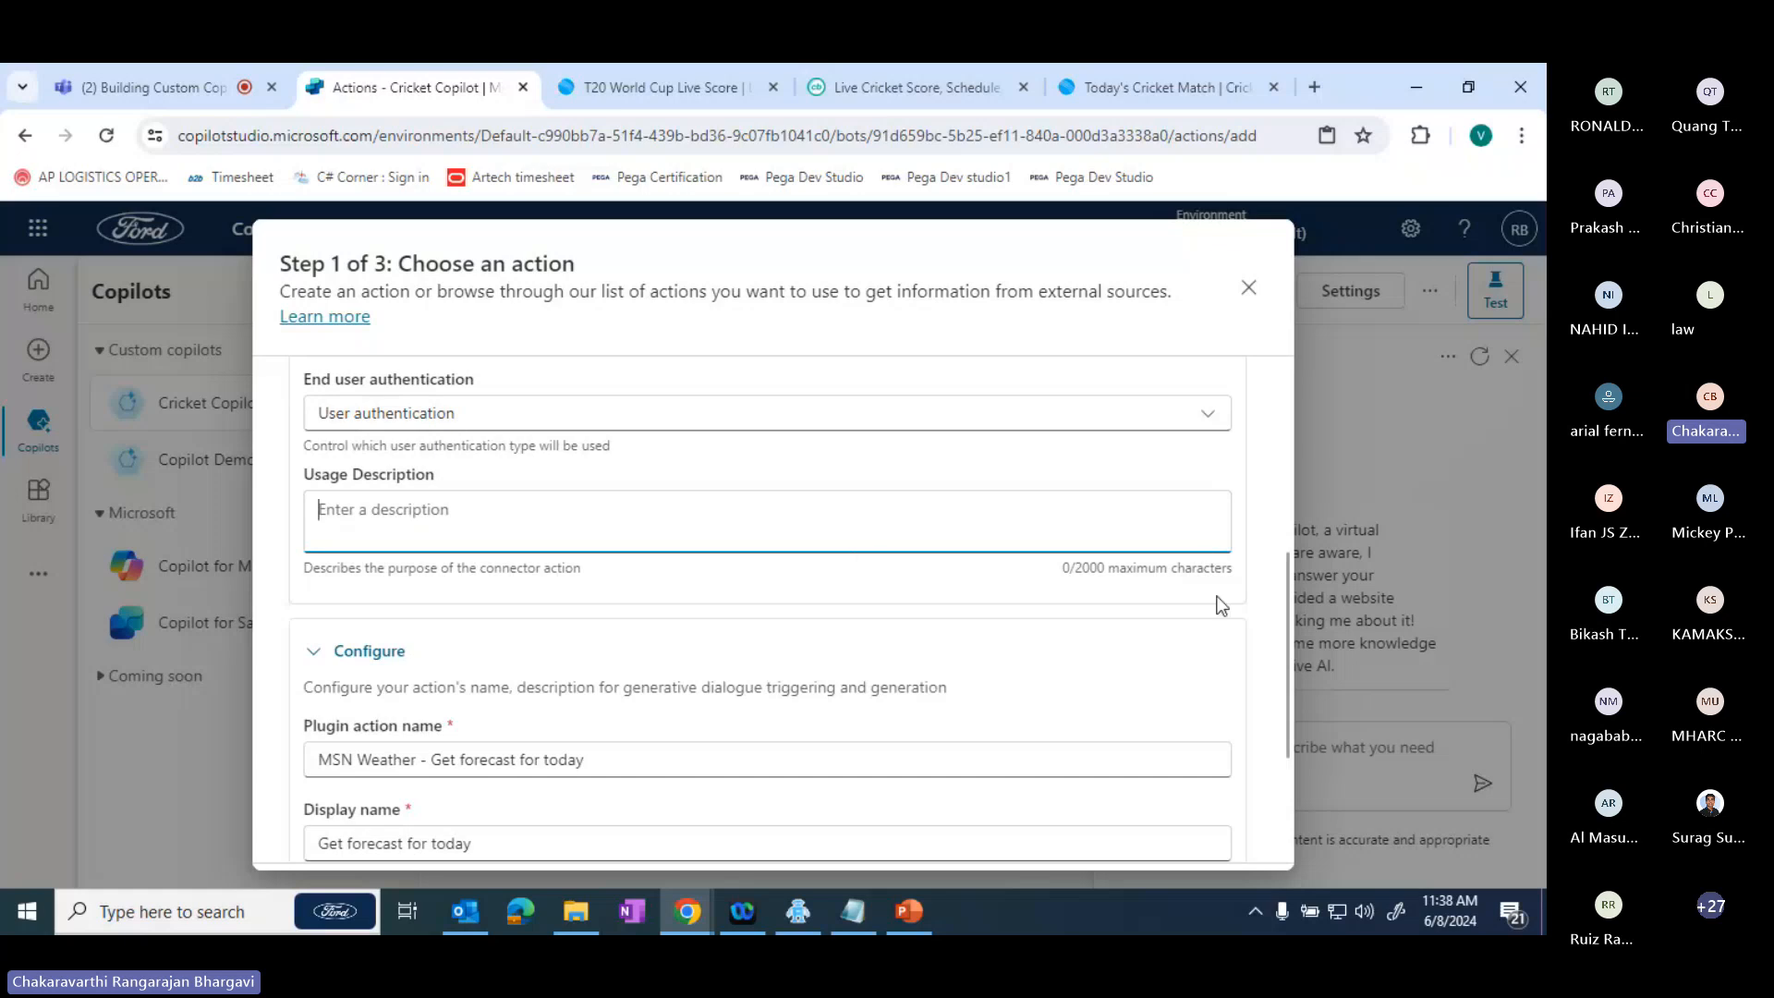
{"action": "scroll", "coordinate": [1222, 604], "scroll_direction": "down", "scroll_amount": 2}
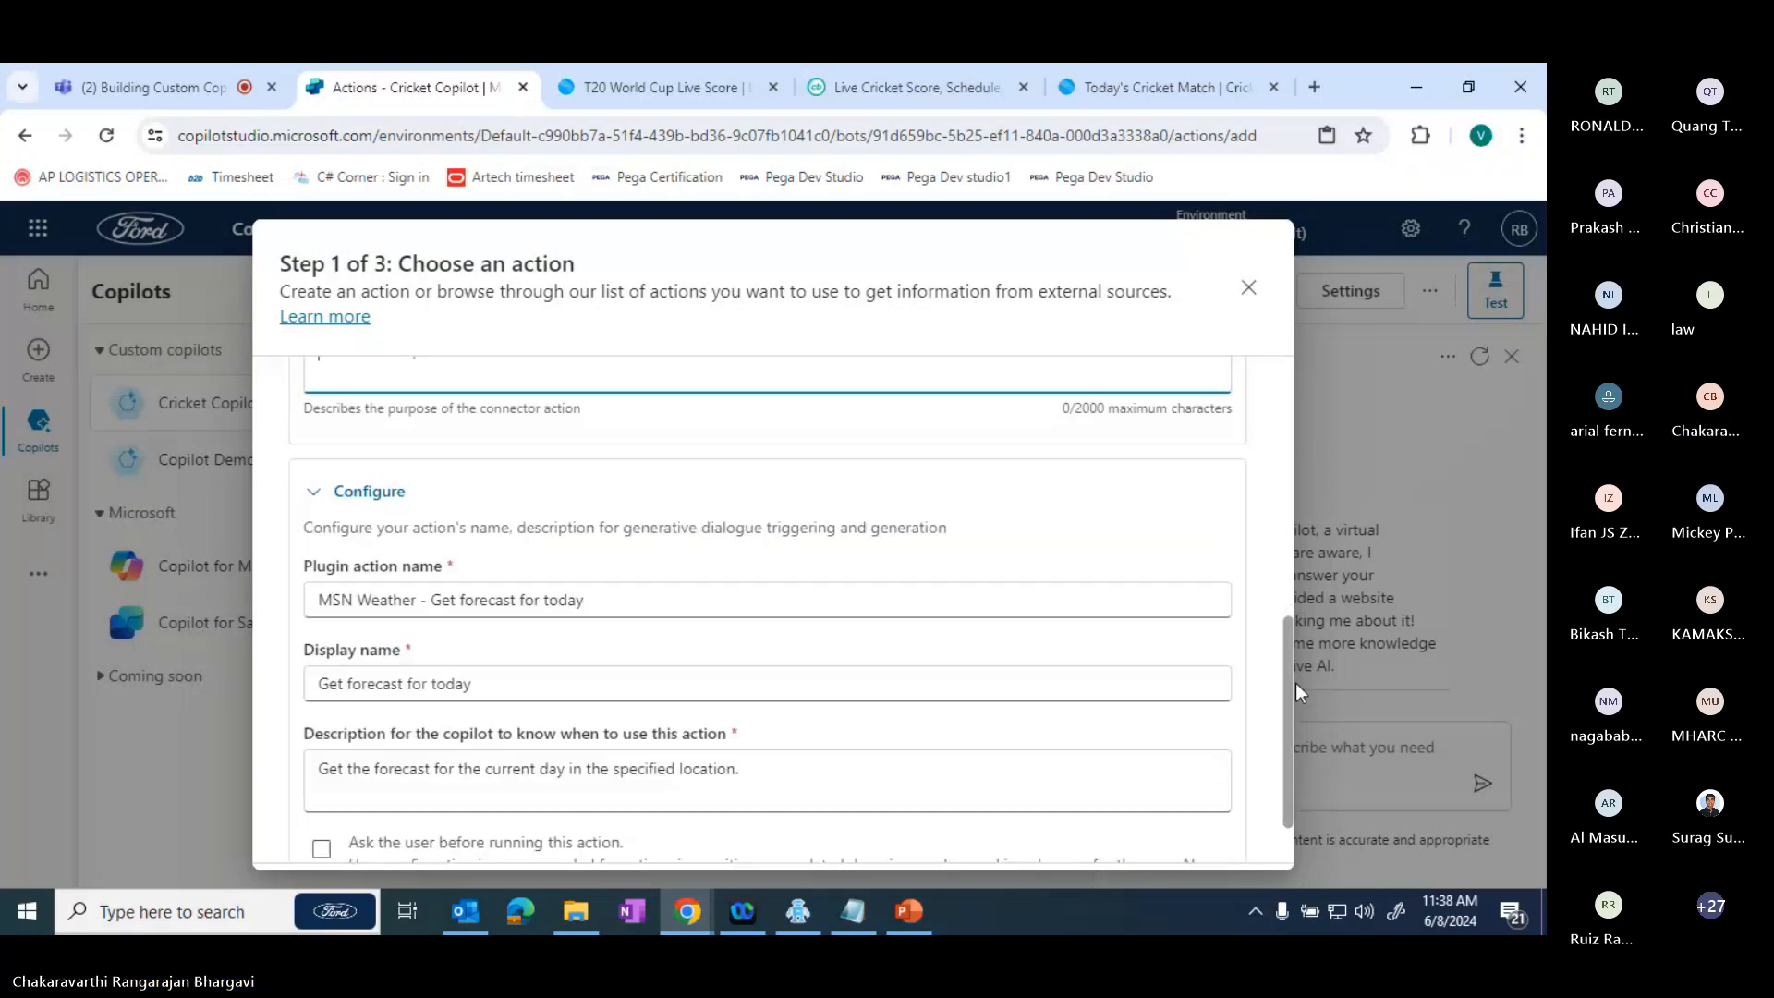
{"action": "scroll", "coordinate": [1172, 772], "scroll_direction": "down", "scroll_amount": 1}
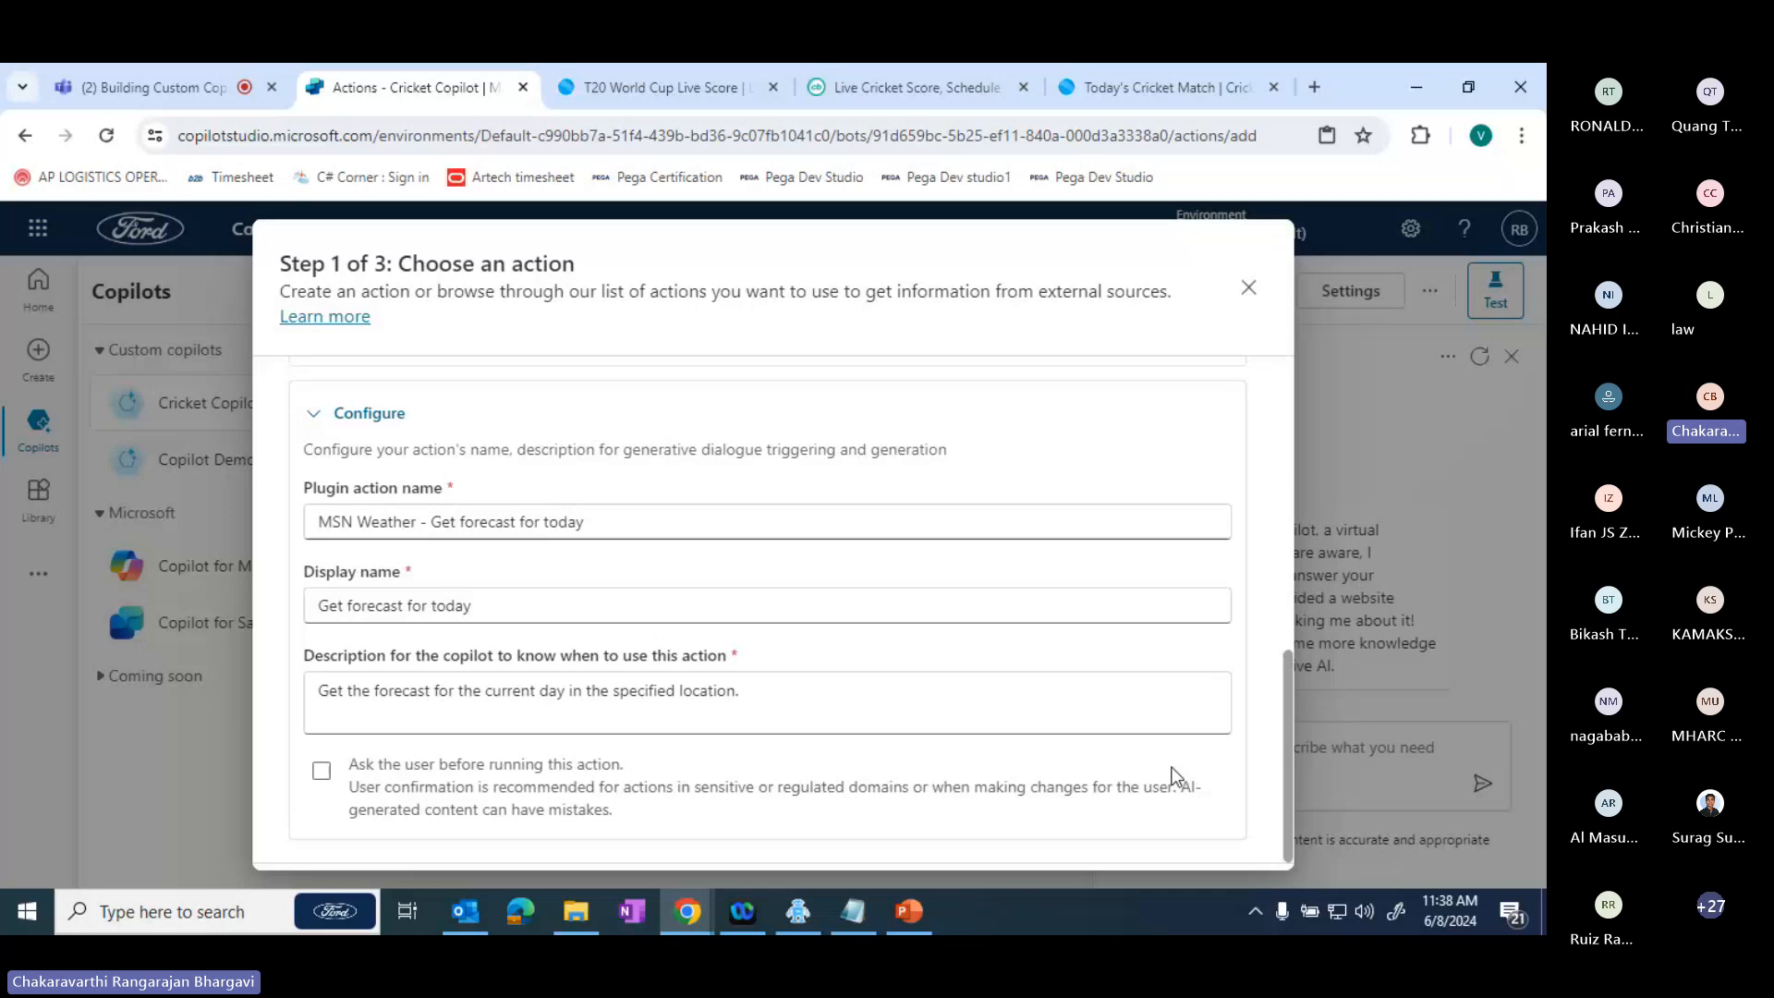
- Try the option to ask the user before running the action, check its message choices, and switch it off again
{"action": "left_click", "coordinate": [359, 802]}
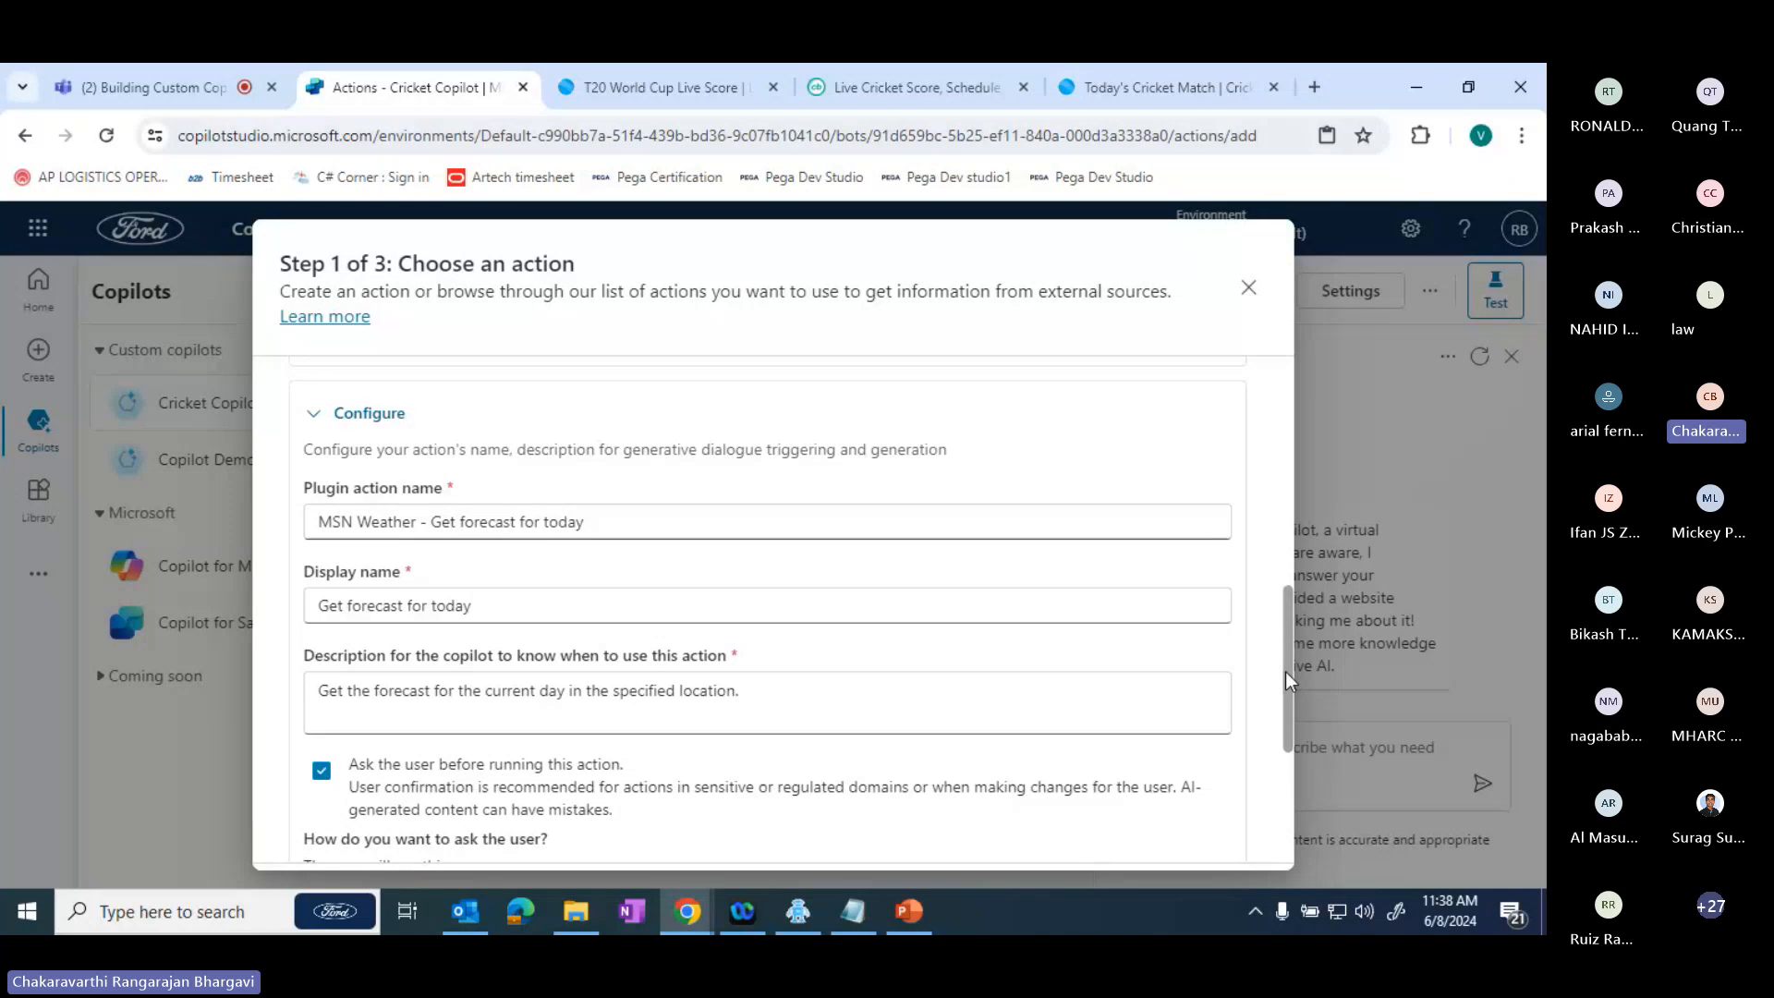
{"action": "left_click_drag", "start_coordinate": [1284, 672], "coordinate": [1289, 735]}
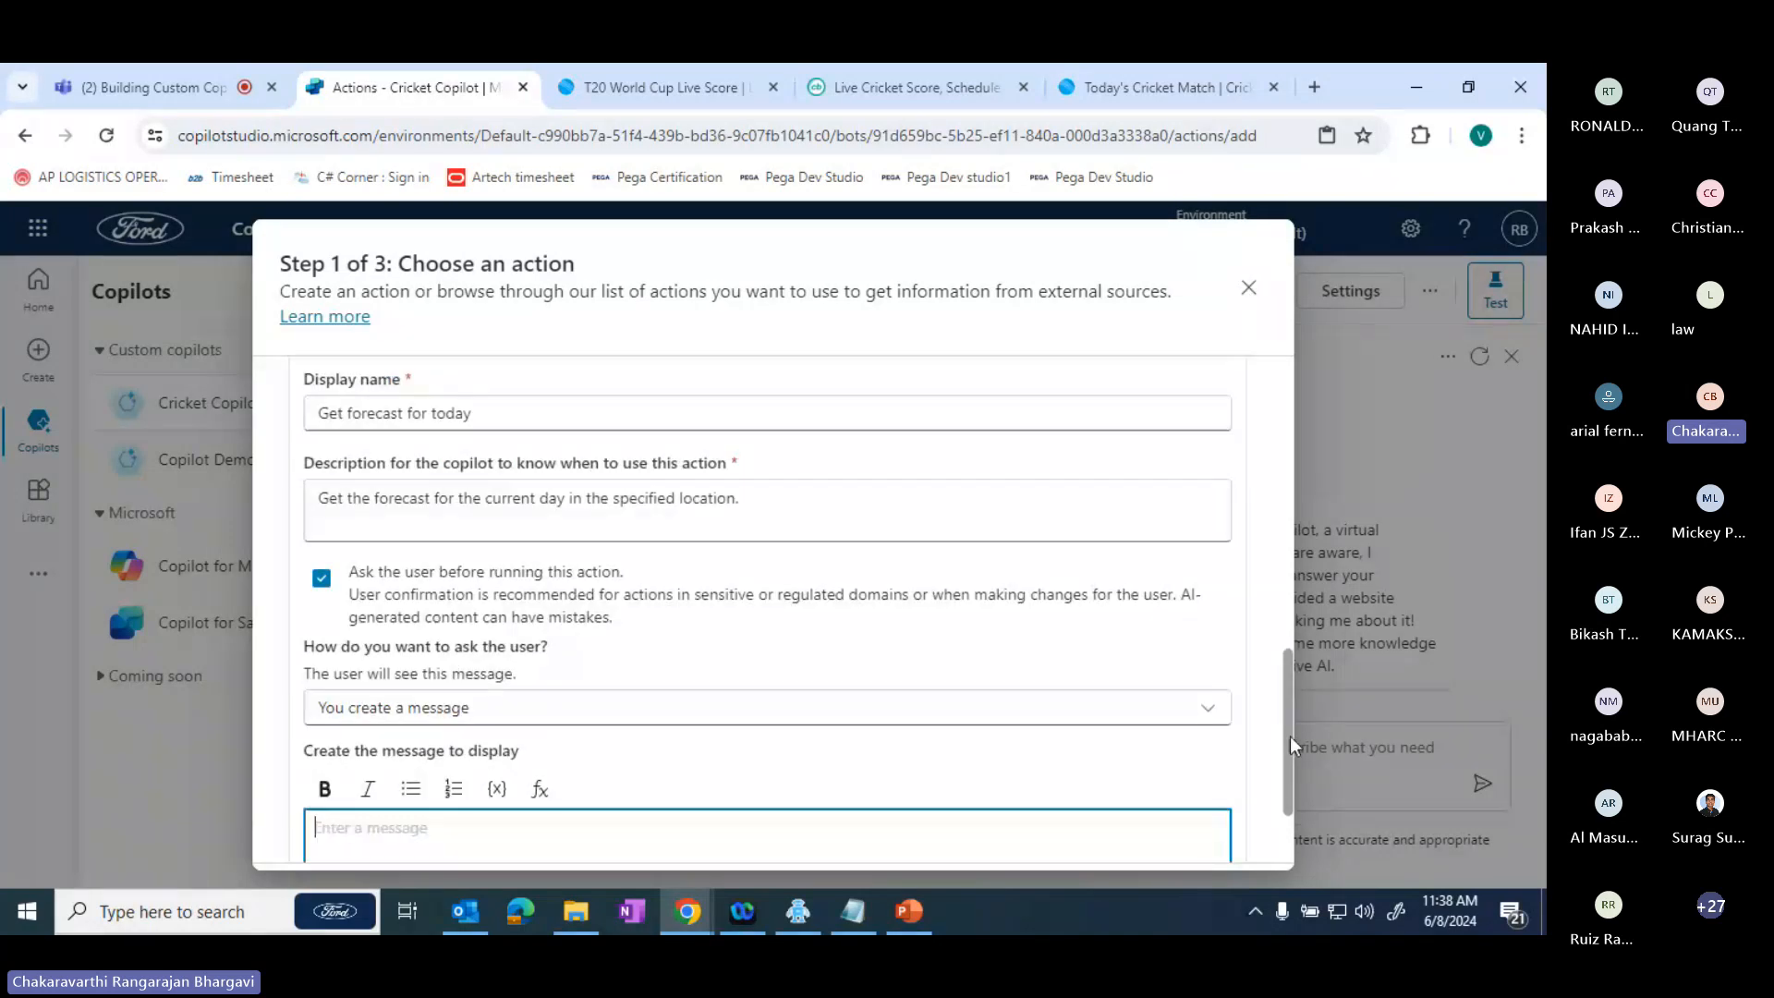
{"action": "left_click", "coordinate": [490, 412]}
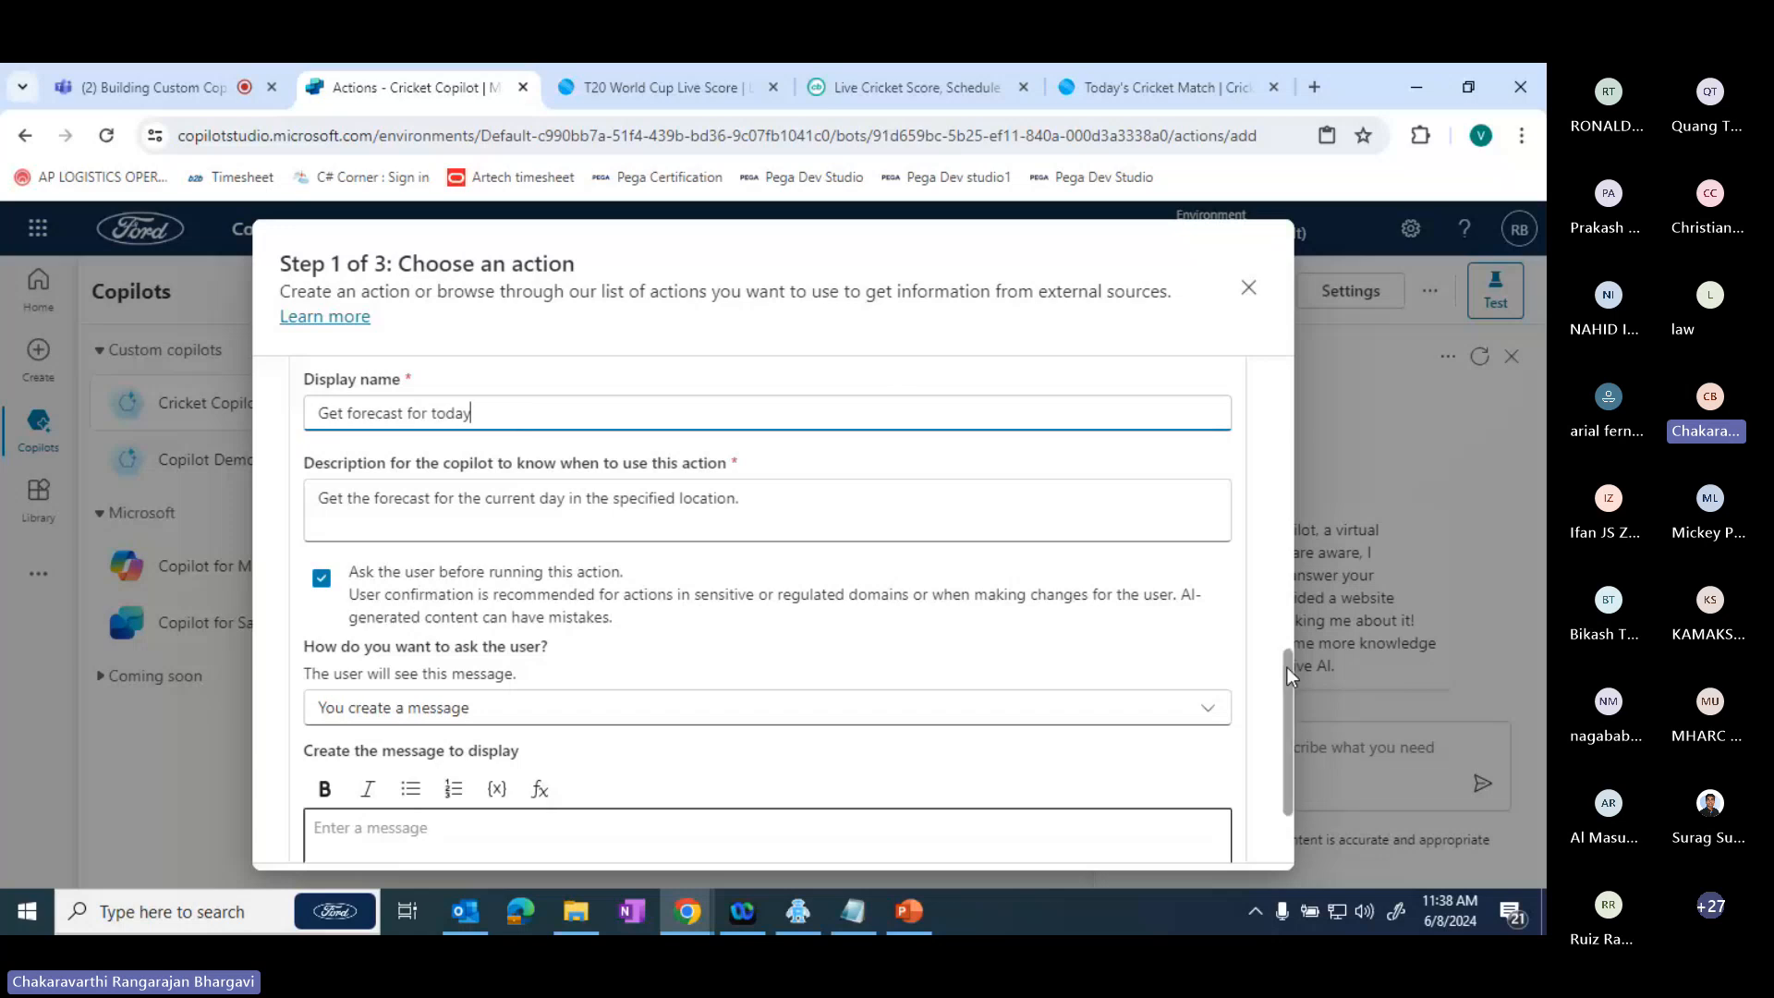
{"action": "scroll", "coordinate": [1288, 668], "scroll_direction": "down", "scroll_amount": 2}
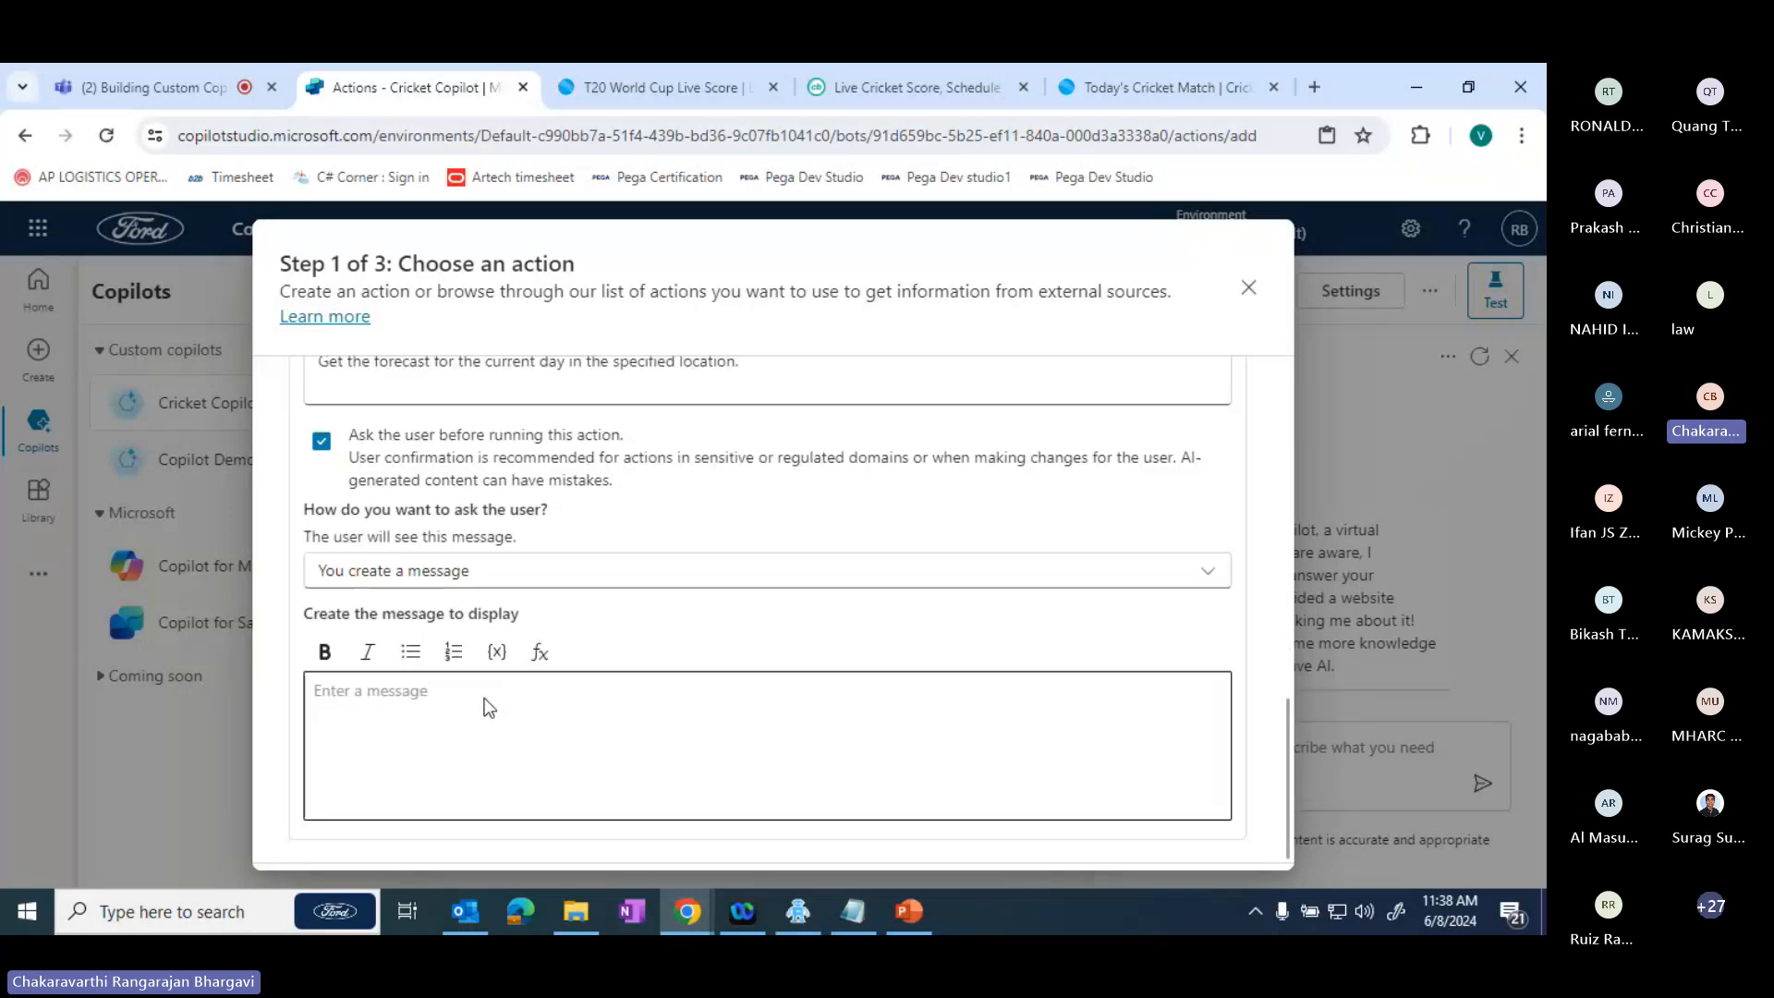
{"action": "left_click", "coordinate": [388, 695]}
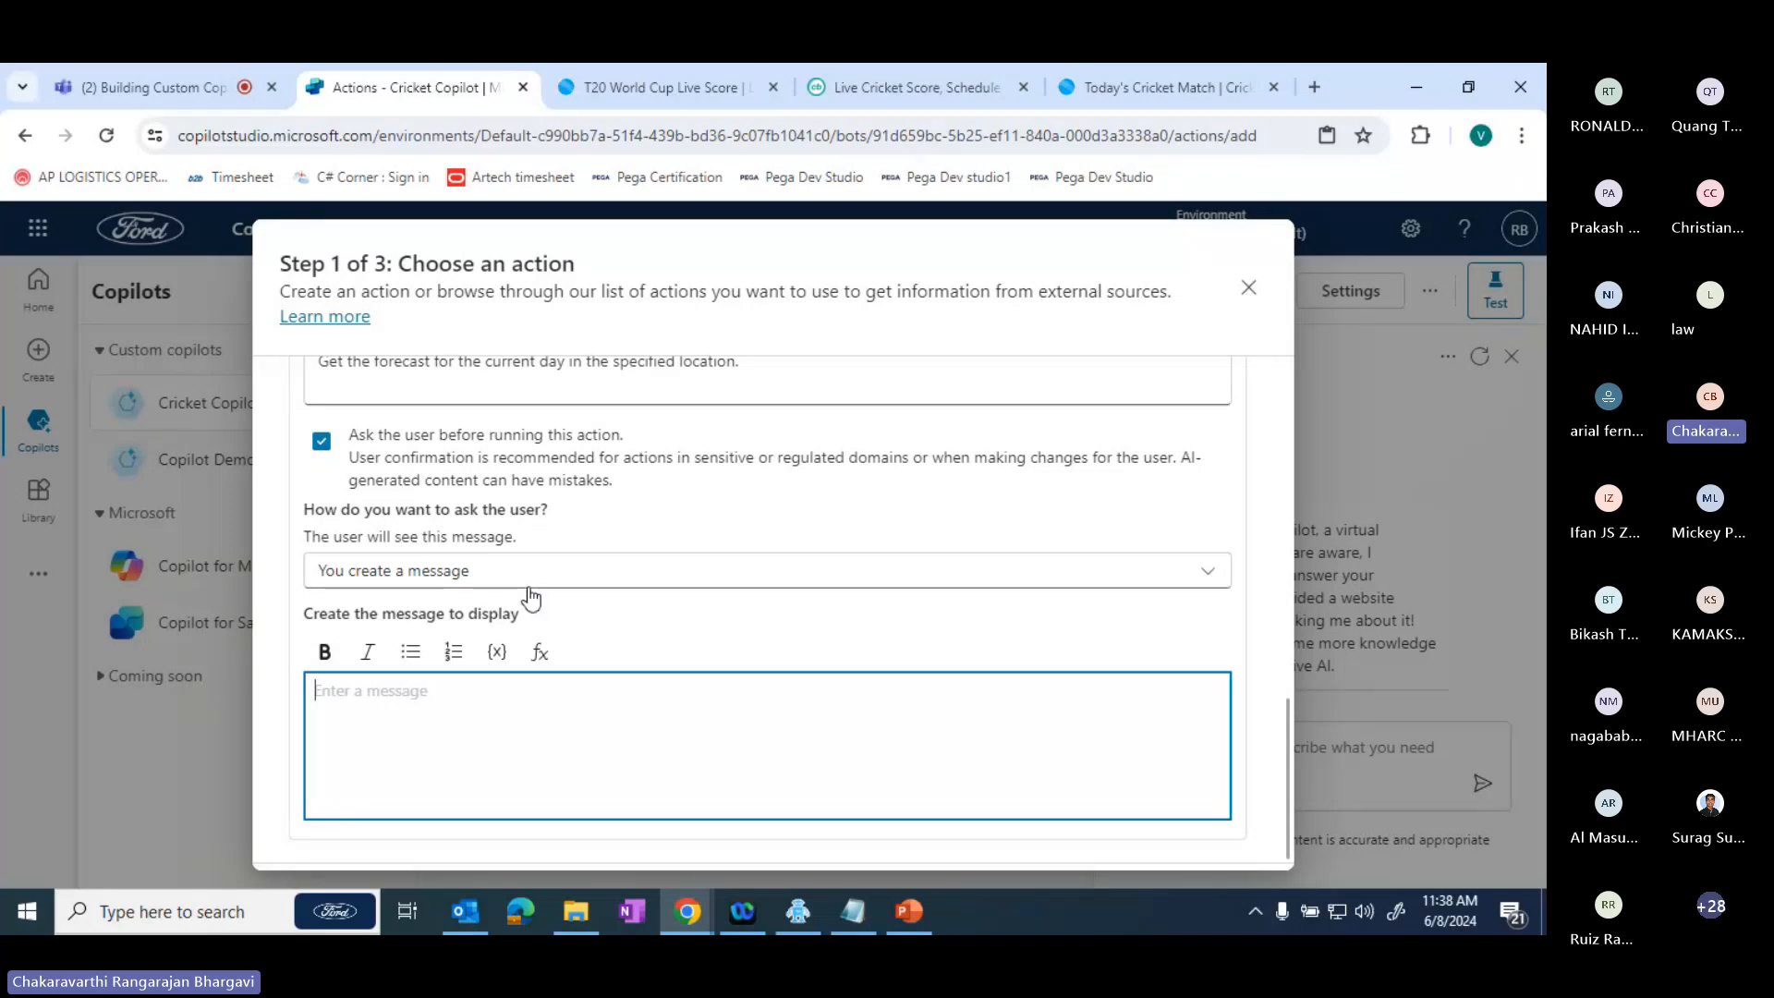
{"action": "left_click", "coordinate": [433, 577]}
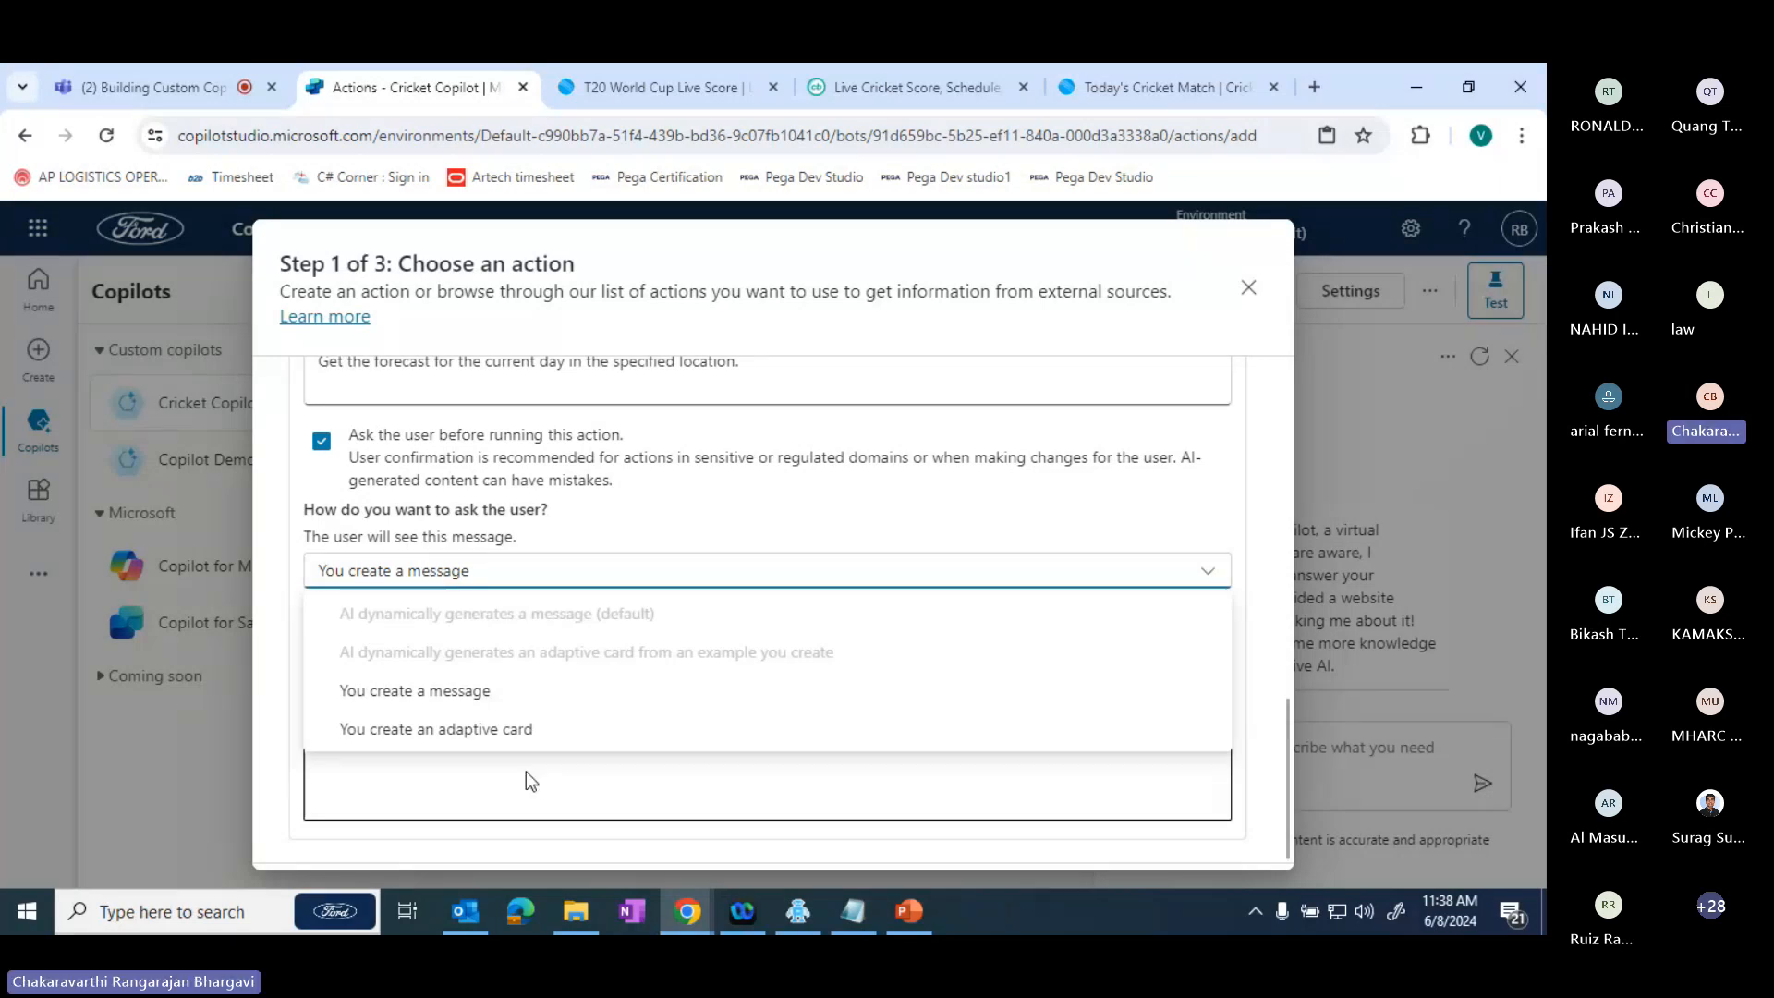
{"action": "left_click", "coordinate": [322, 441]}
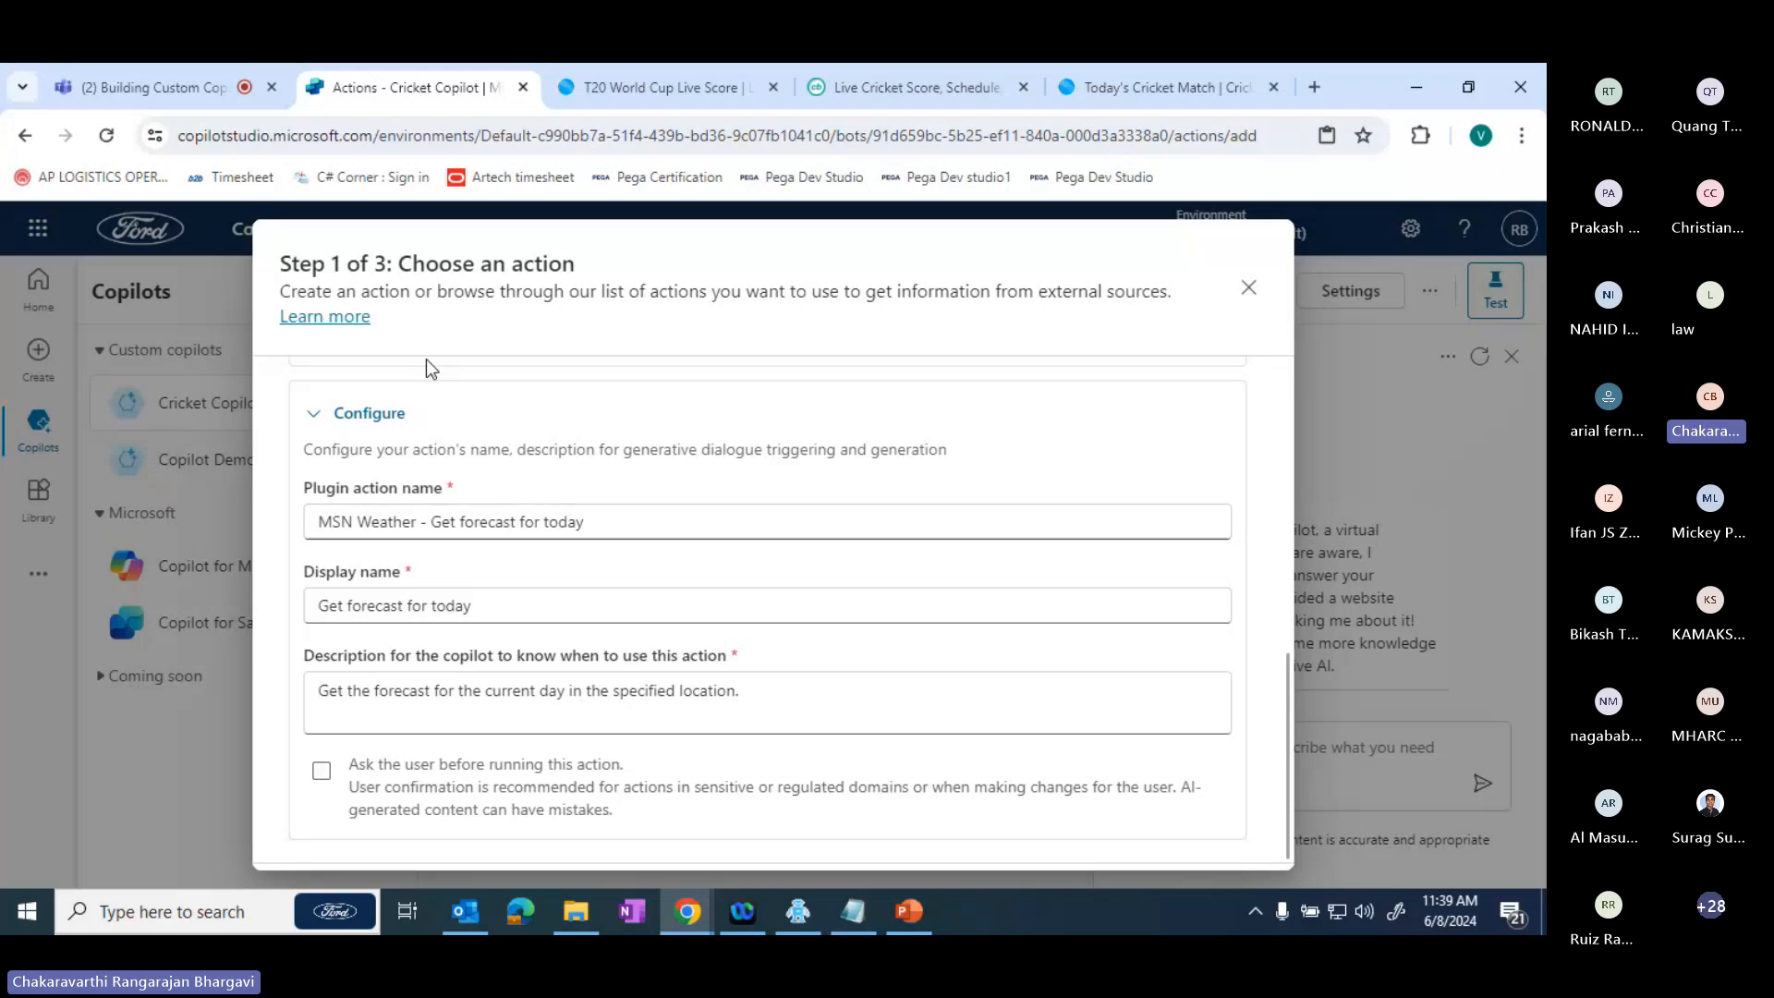
- Review the action's connector section once more, collapse the Configure and Connector sections, and close the action setup without adding it
{"action": "left_click", "coordinate": [444, 413]}
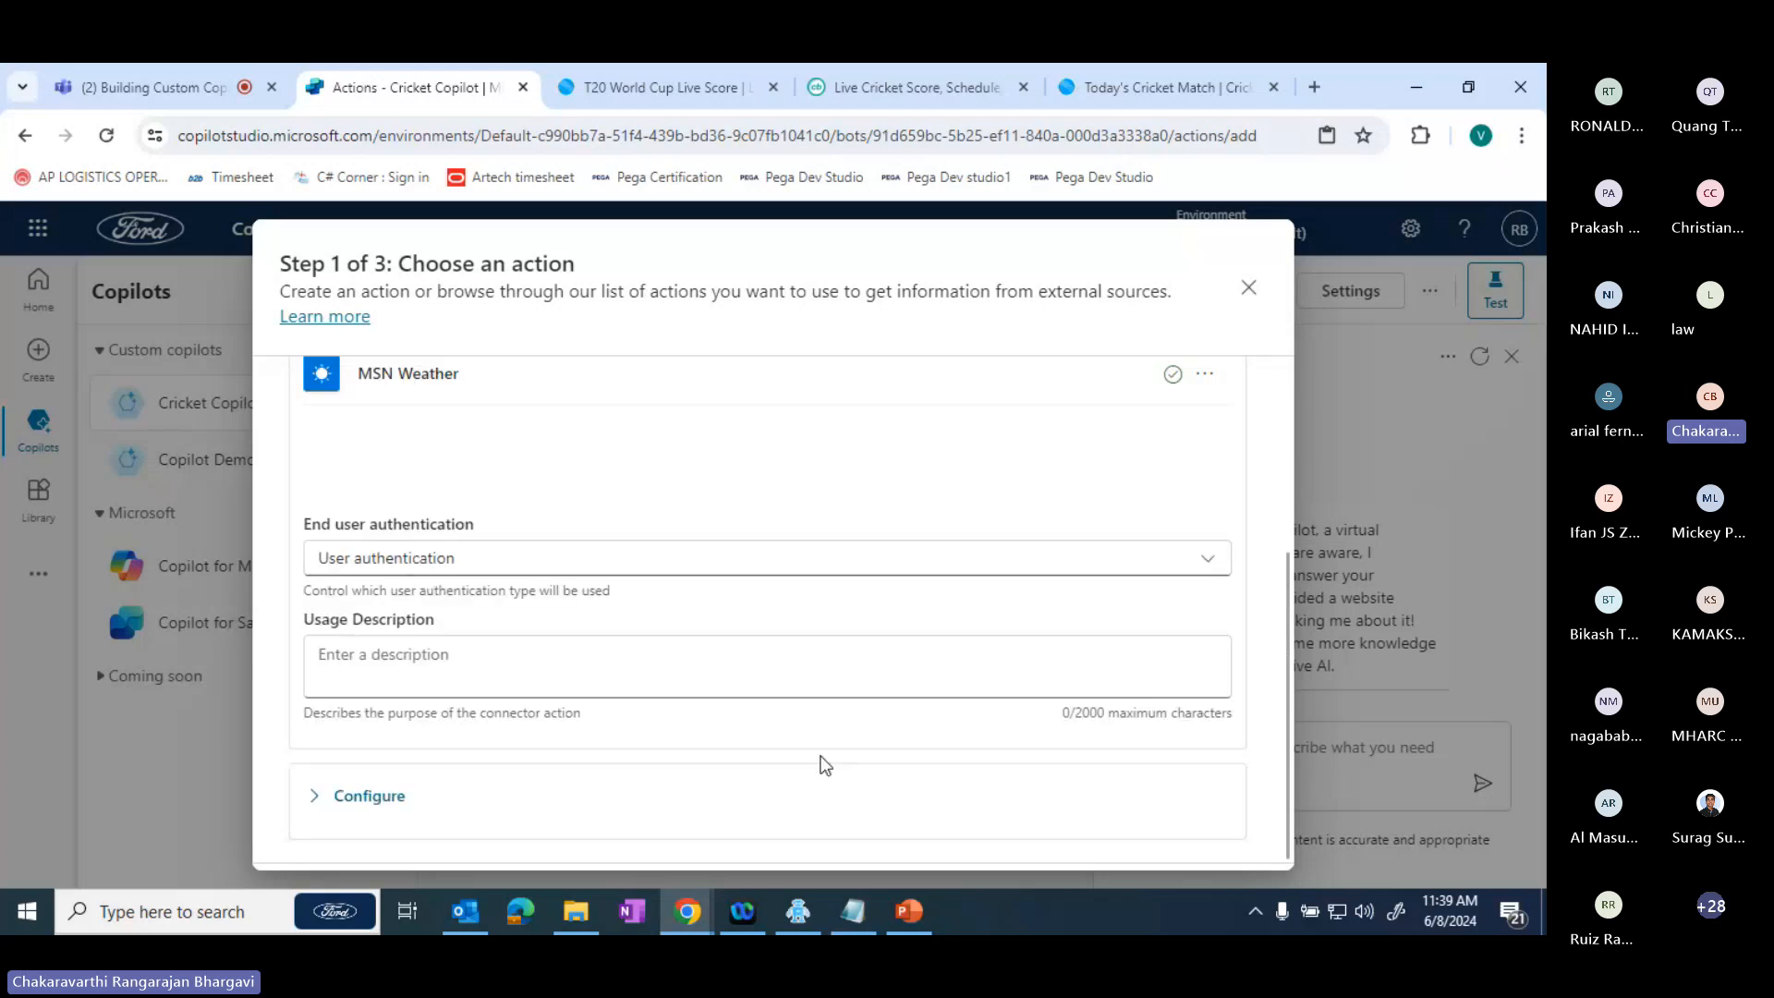
{"action": "left_click_drag", "start_coordinate": [1288, 638], "coordinate": [1295, 403]}
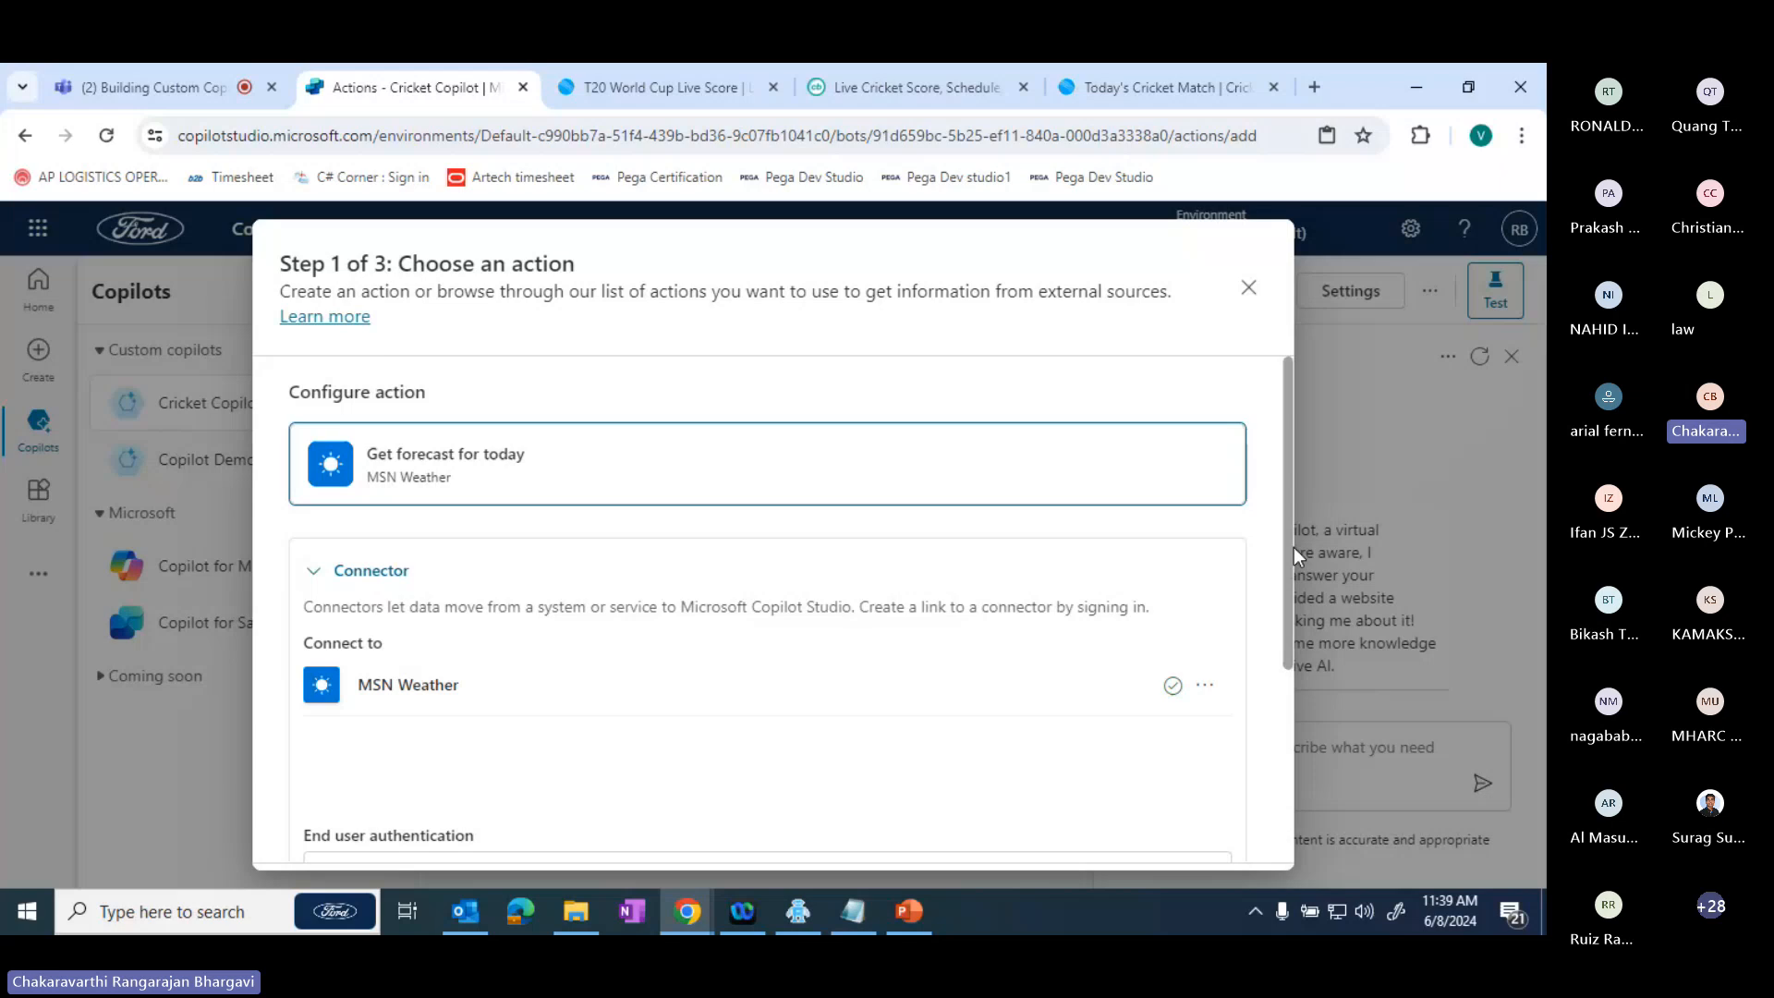
{"action": "scroll", "coordinate": [1294, 547], "scroll_direction": "down", "scroll_amount": 3}
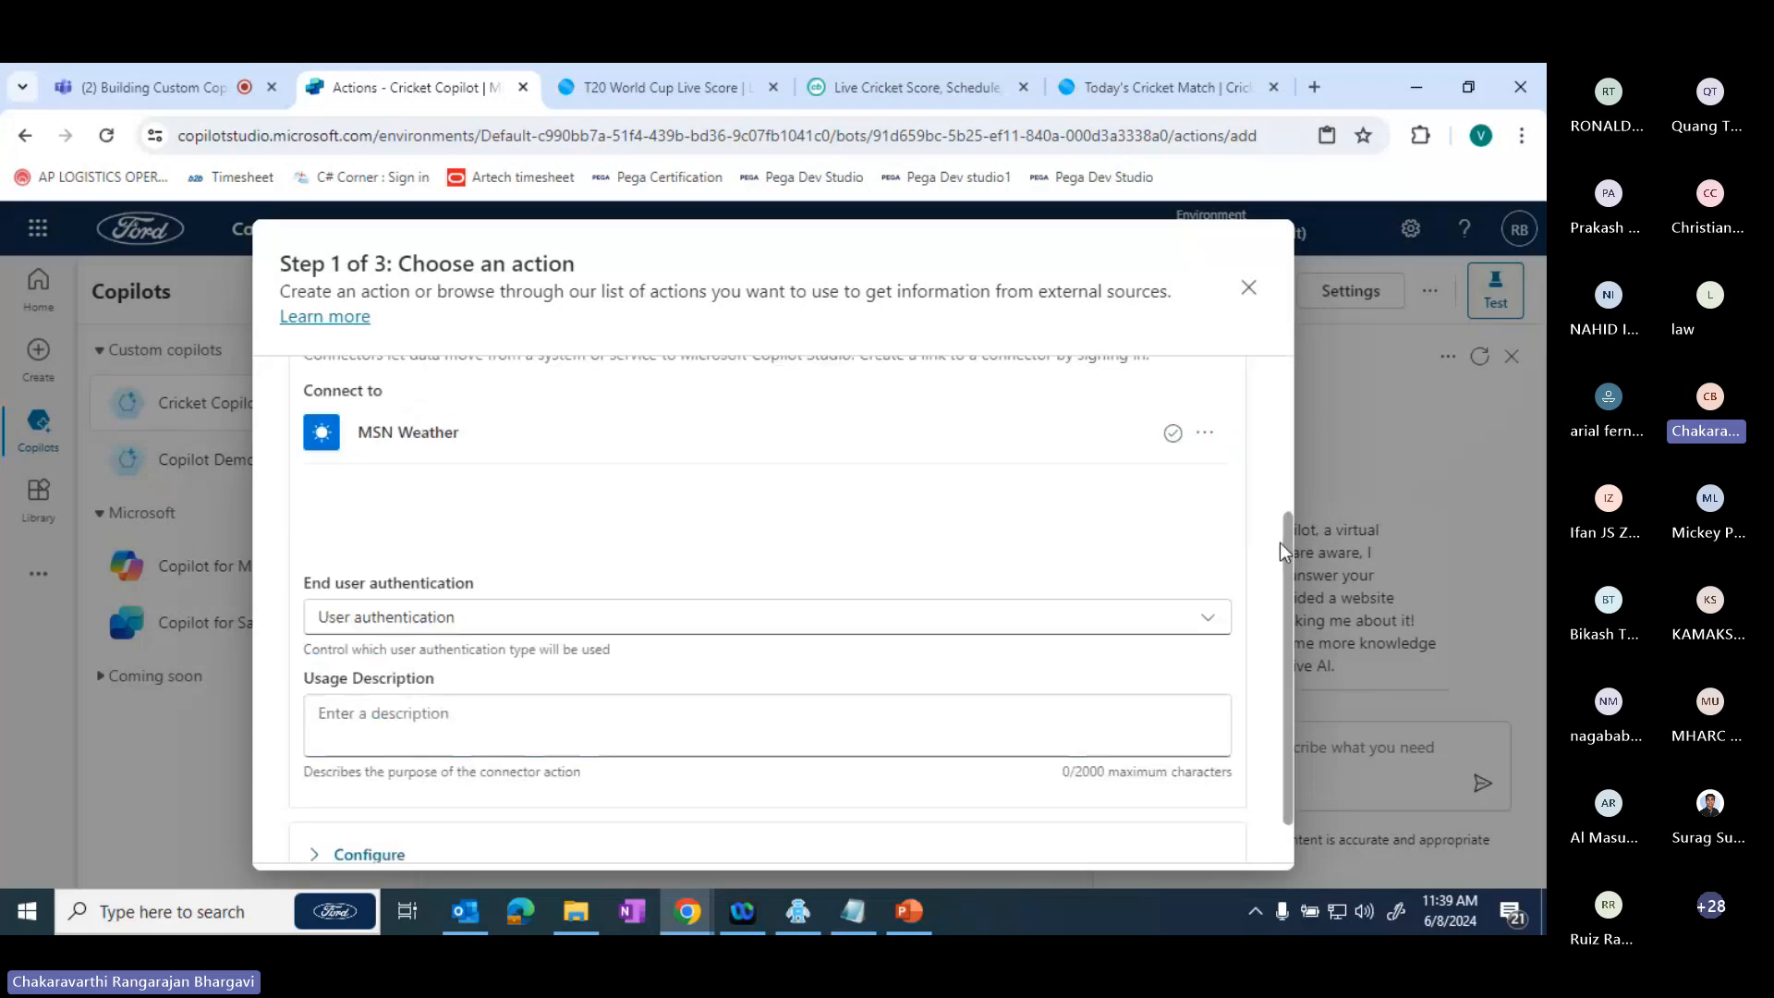
{"action": "left_click_drag", "start_coordinate": [1282, 552], "coordinate": [1021, 434]}
{"action": "left_click", "coordinate": [320, 517]}
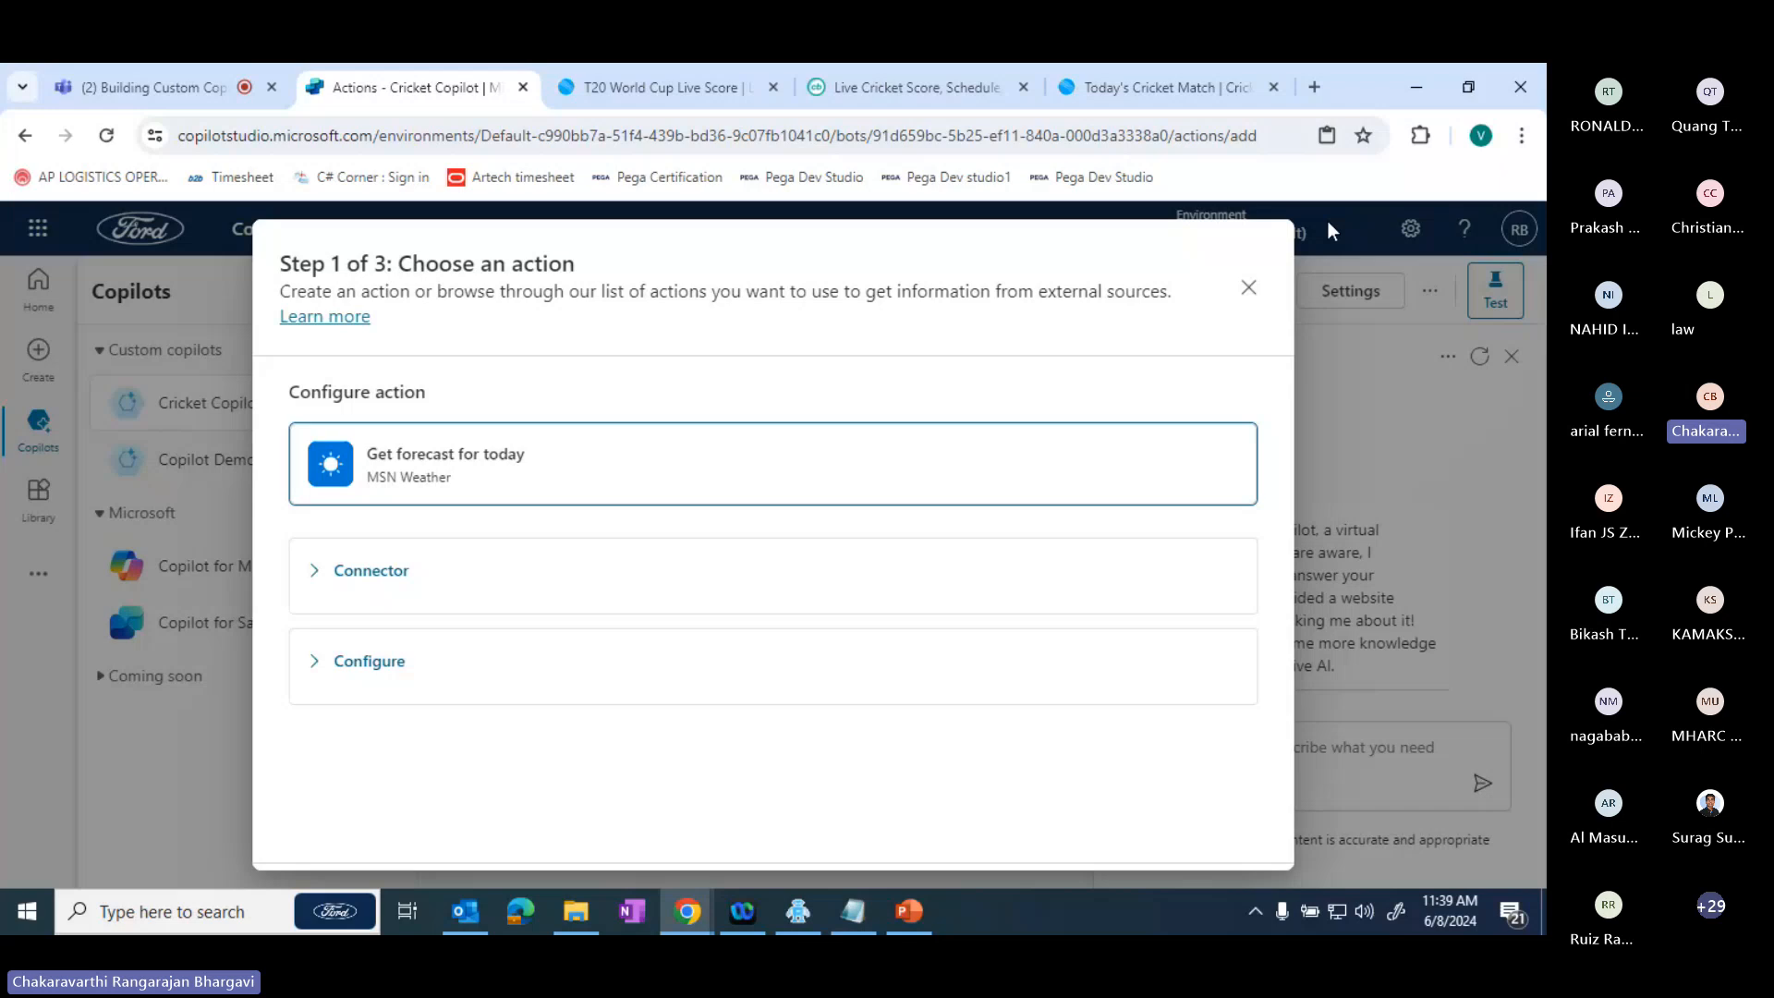
{"action": "left_click", "coordinate": [1248, 289]}
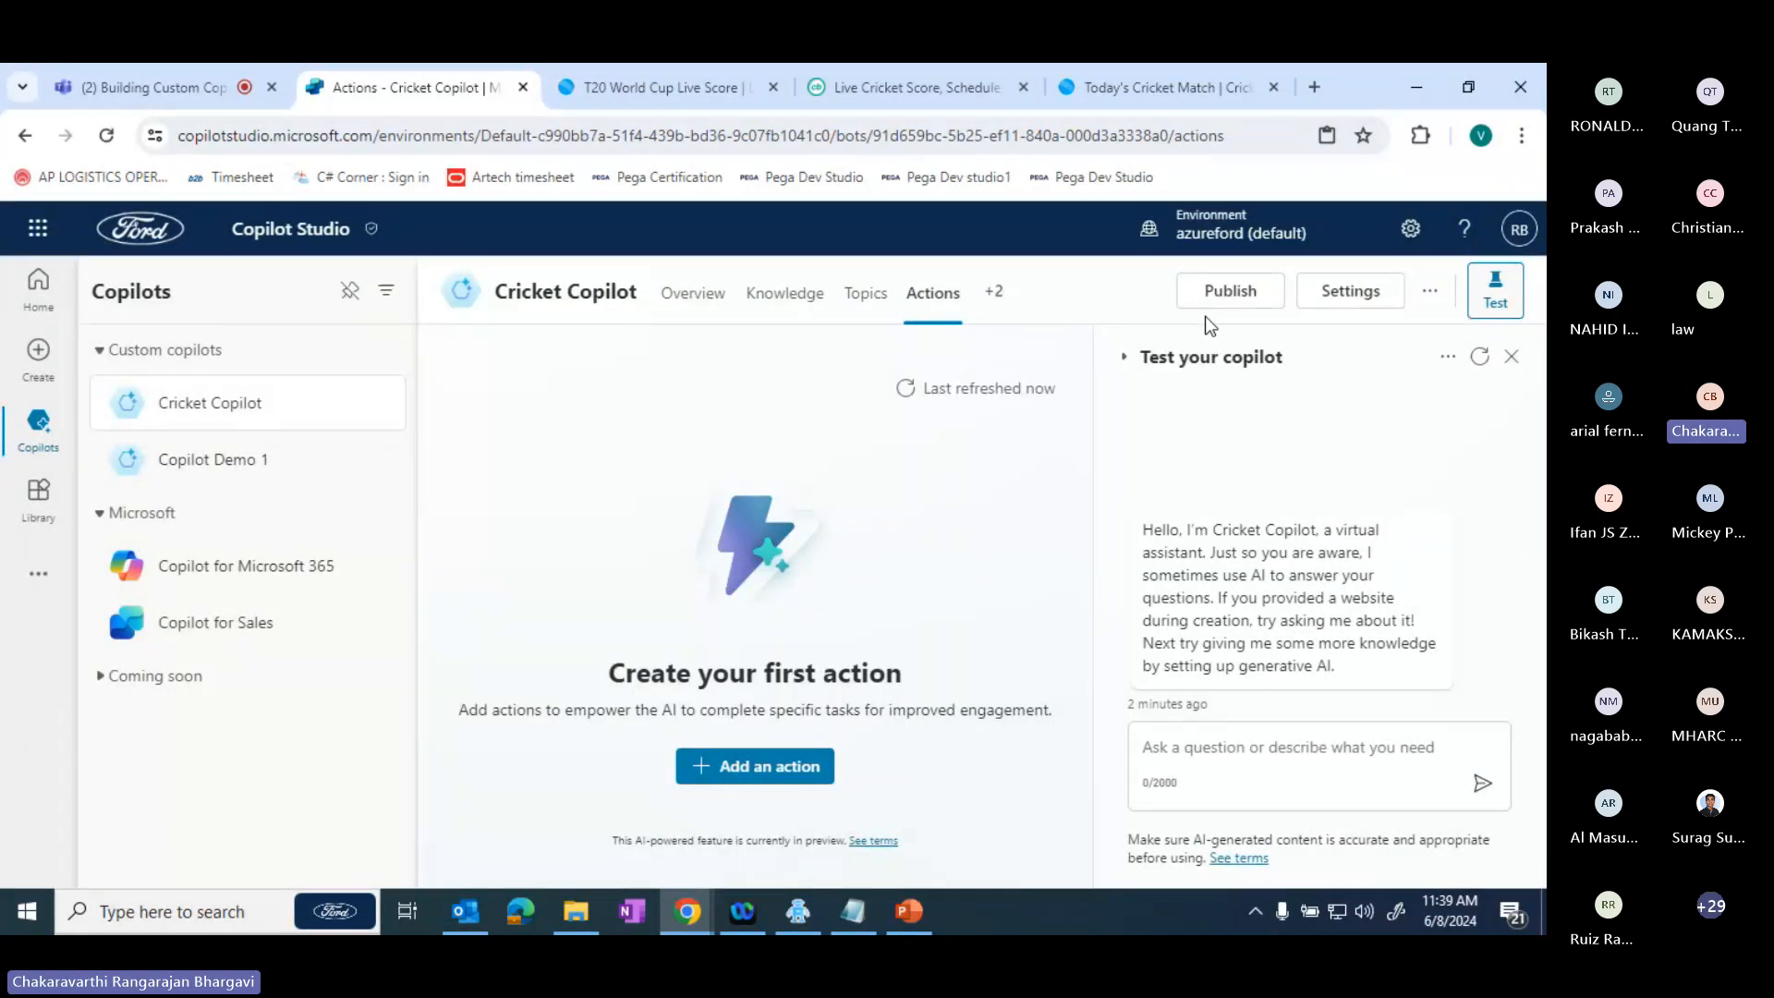
- Look at Cricket Copilot's system topics and create a new topic from blank
{"action": "left_click", "coordinate": [865, 293]}
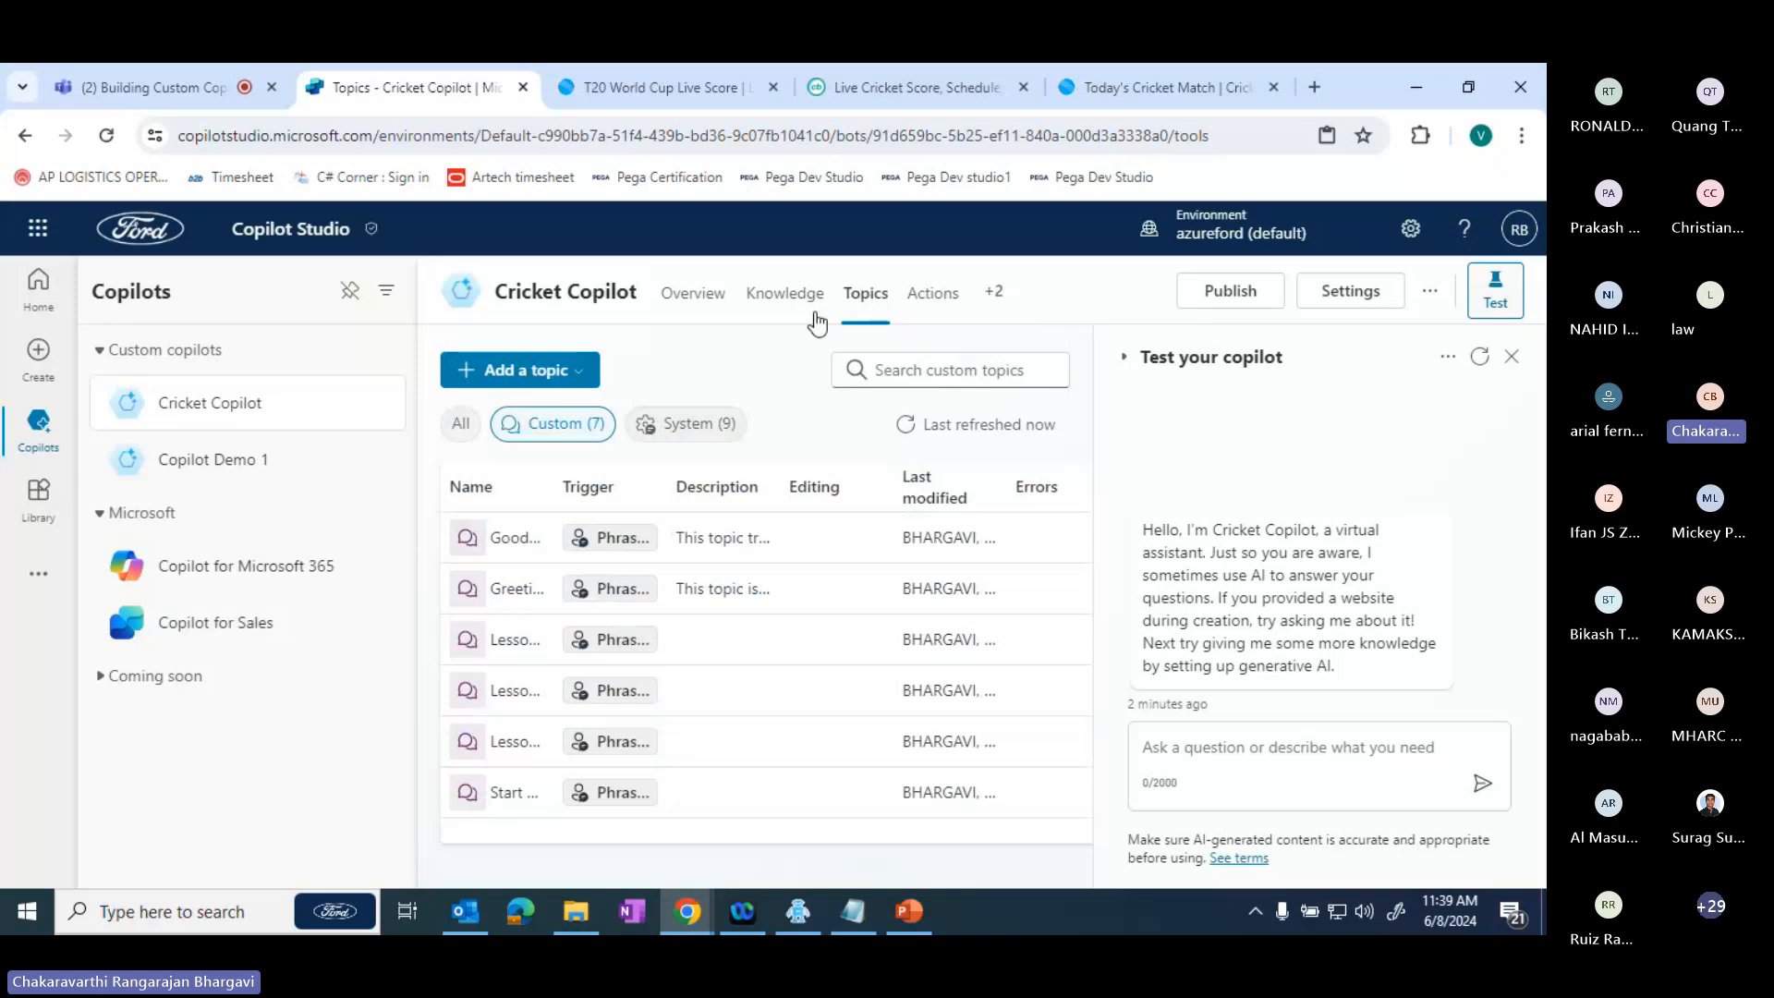
{"action": "left_click", "coordinate": [680, 425]}
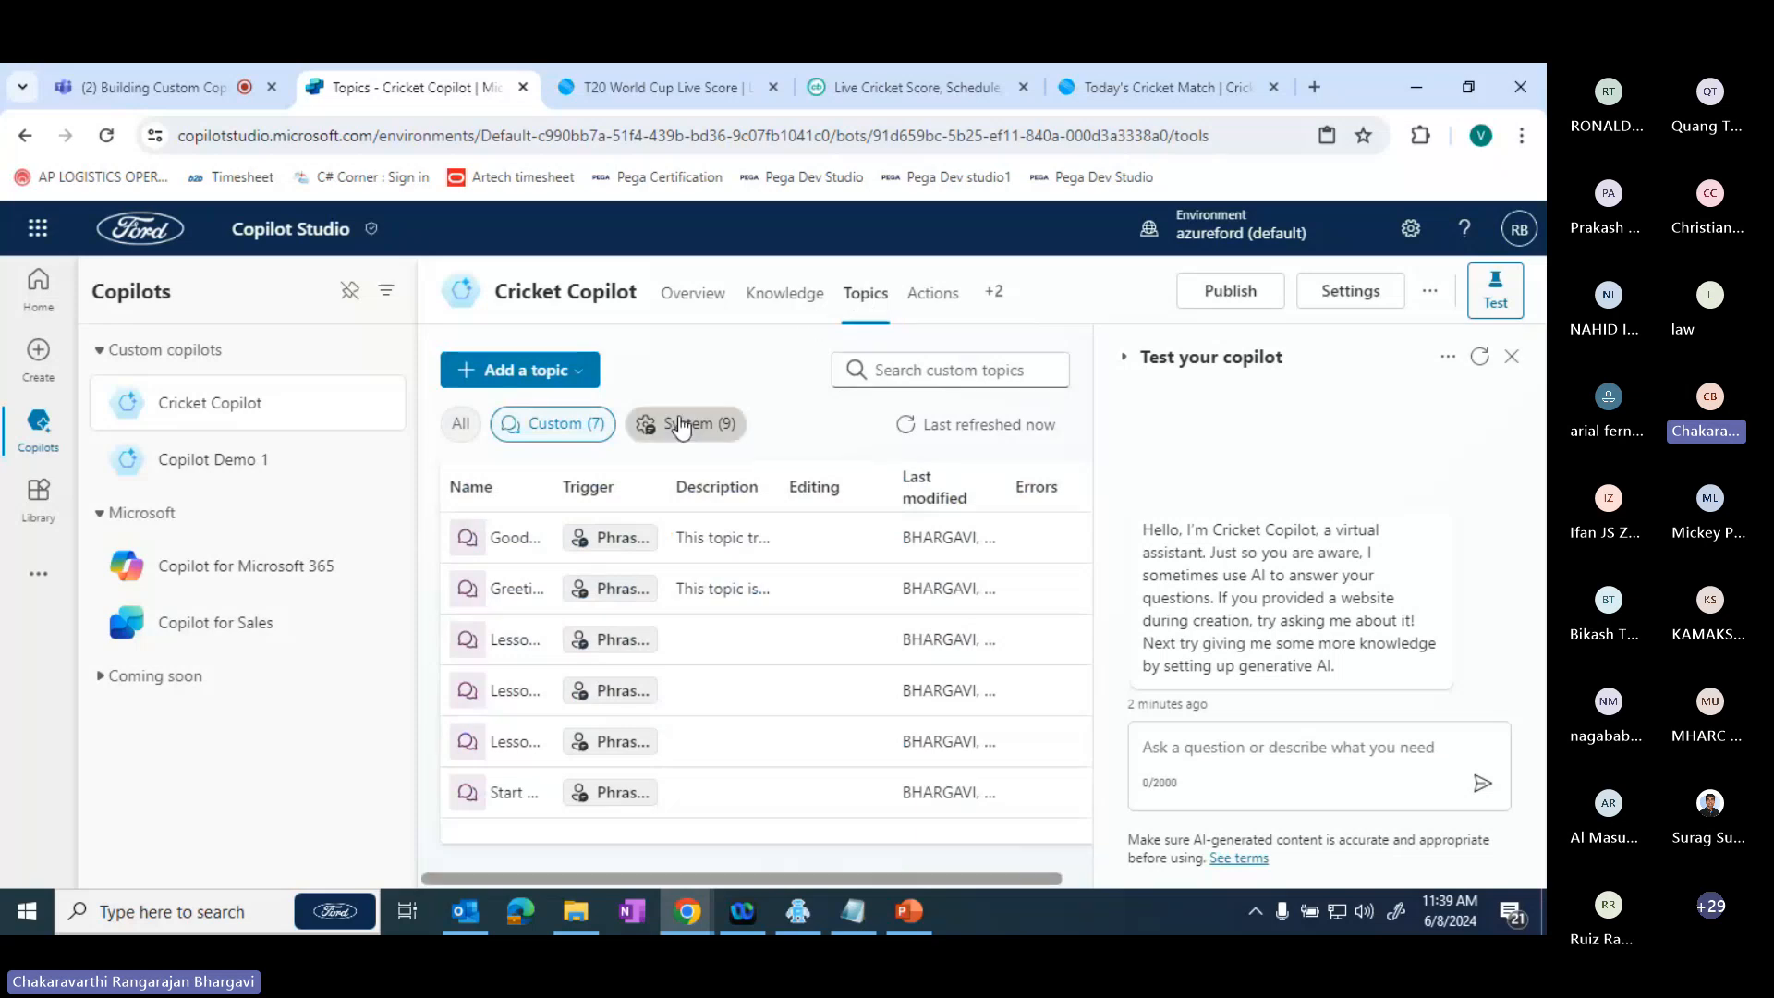
{"action": "left_click", "coordinate": [568, 375]}
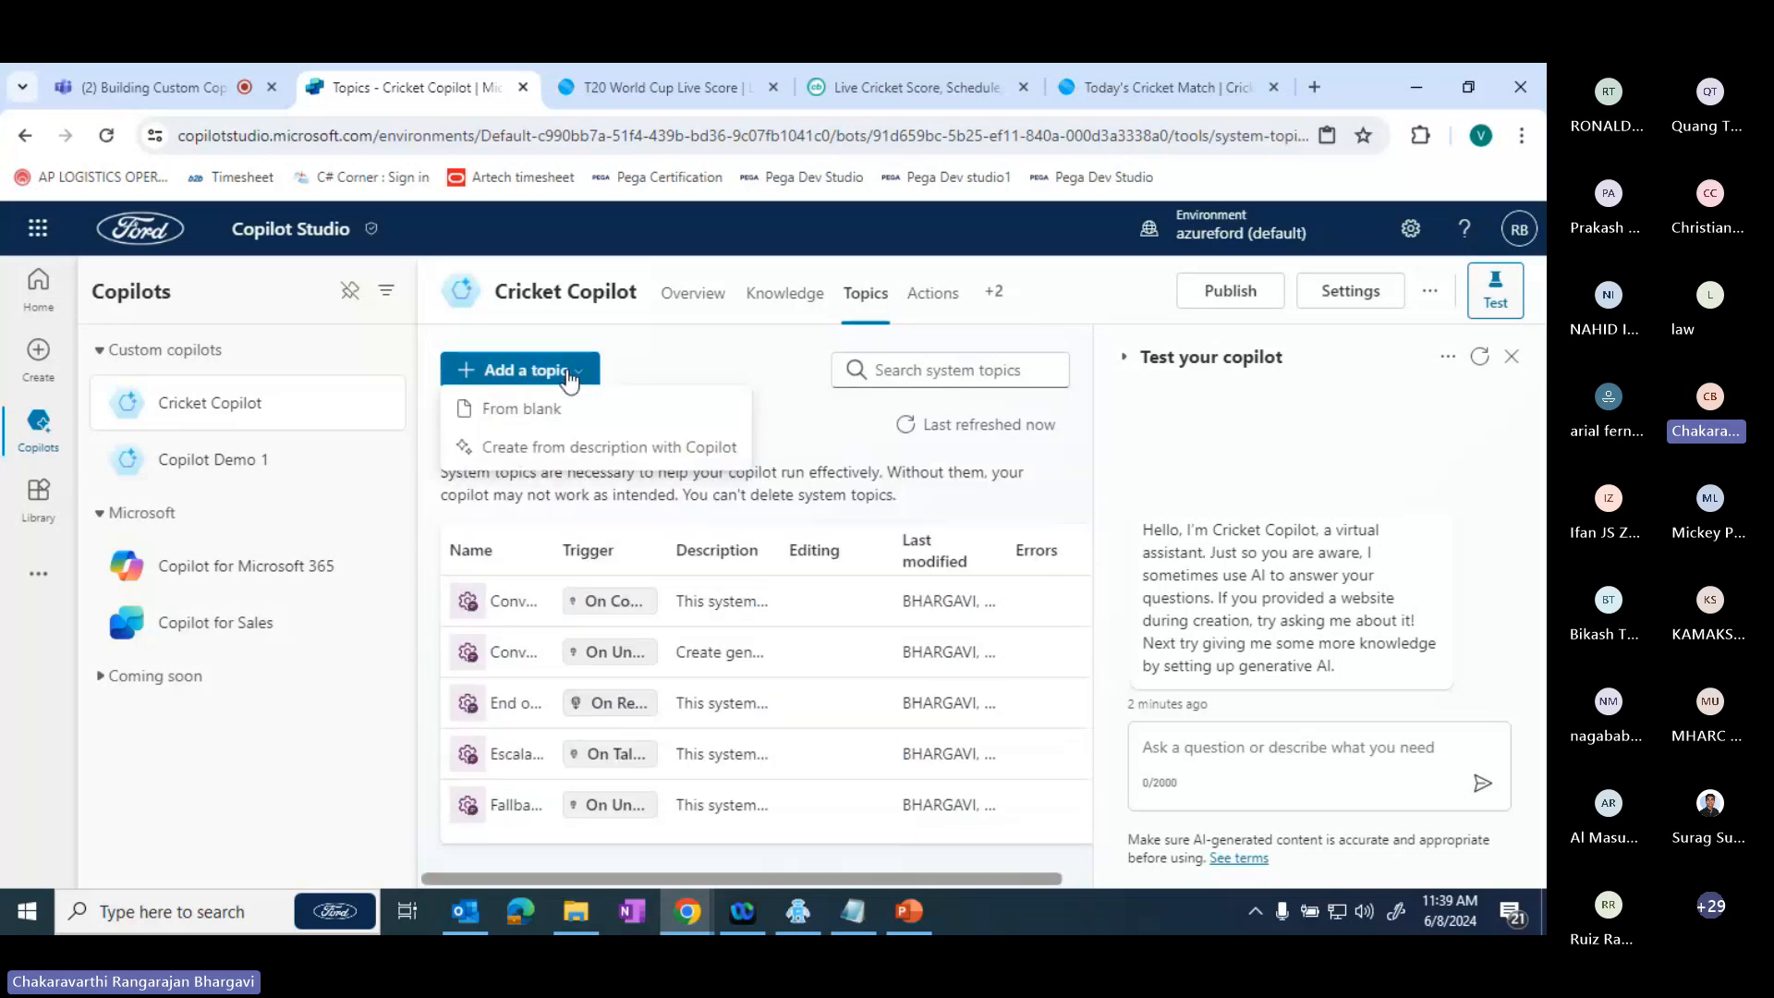
{"action": "left_click", "coordinate": [565, 412]}
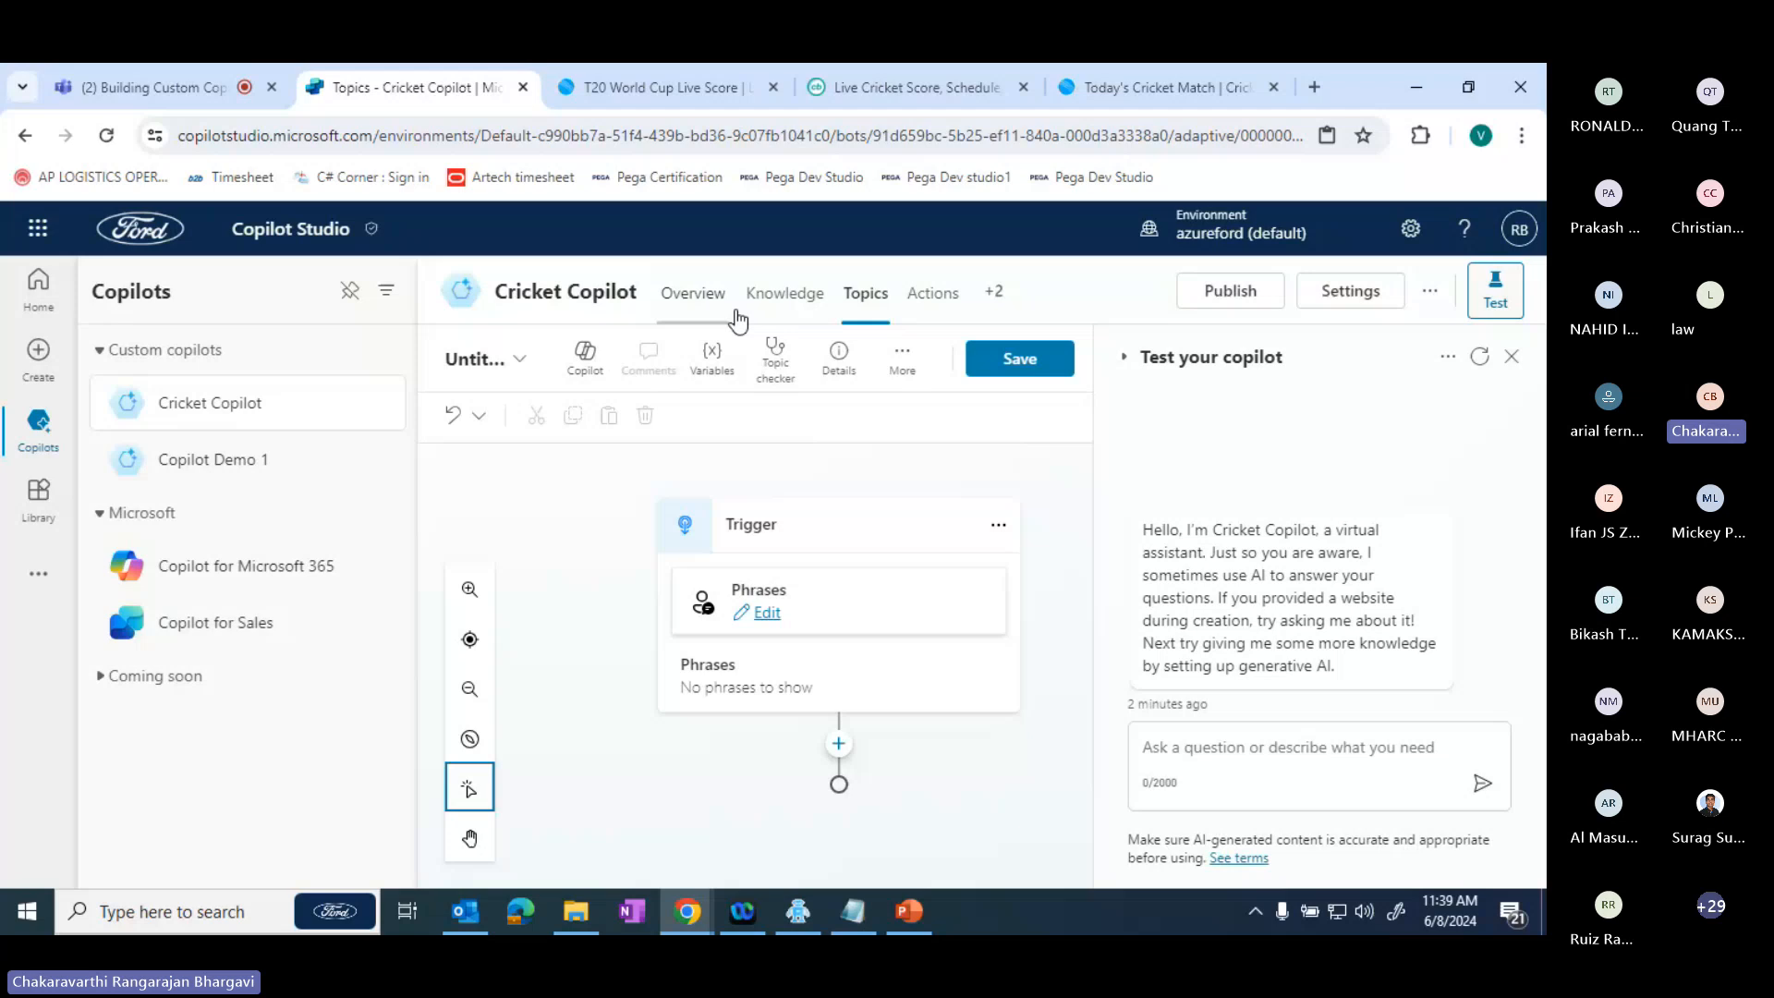
- Examine the new topic's trigger phrase settings, including the advanced option for multiple topic matches, and close them without adding phrases
{"action": "left_click", "coordinate": [763, 614]}
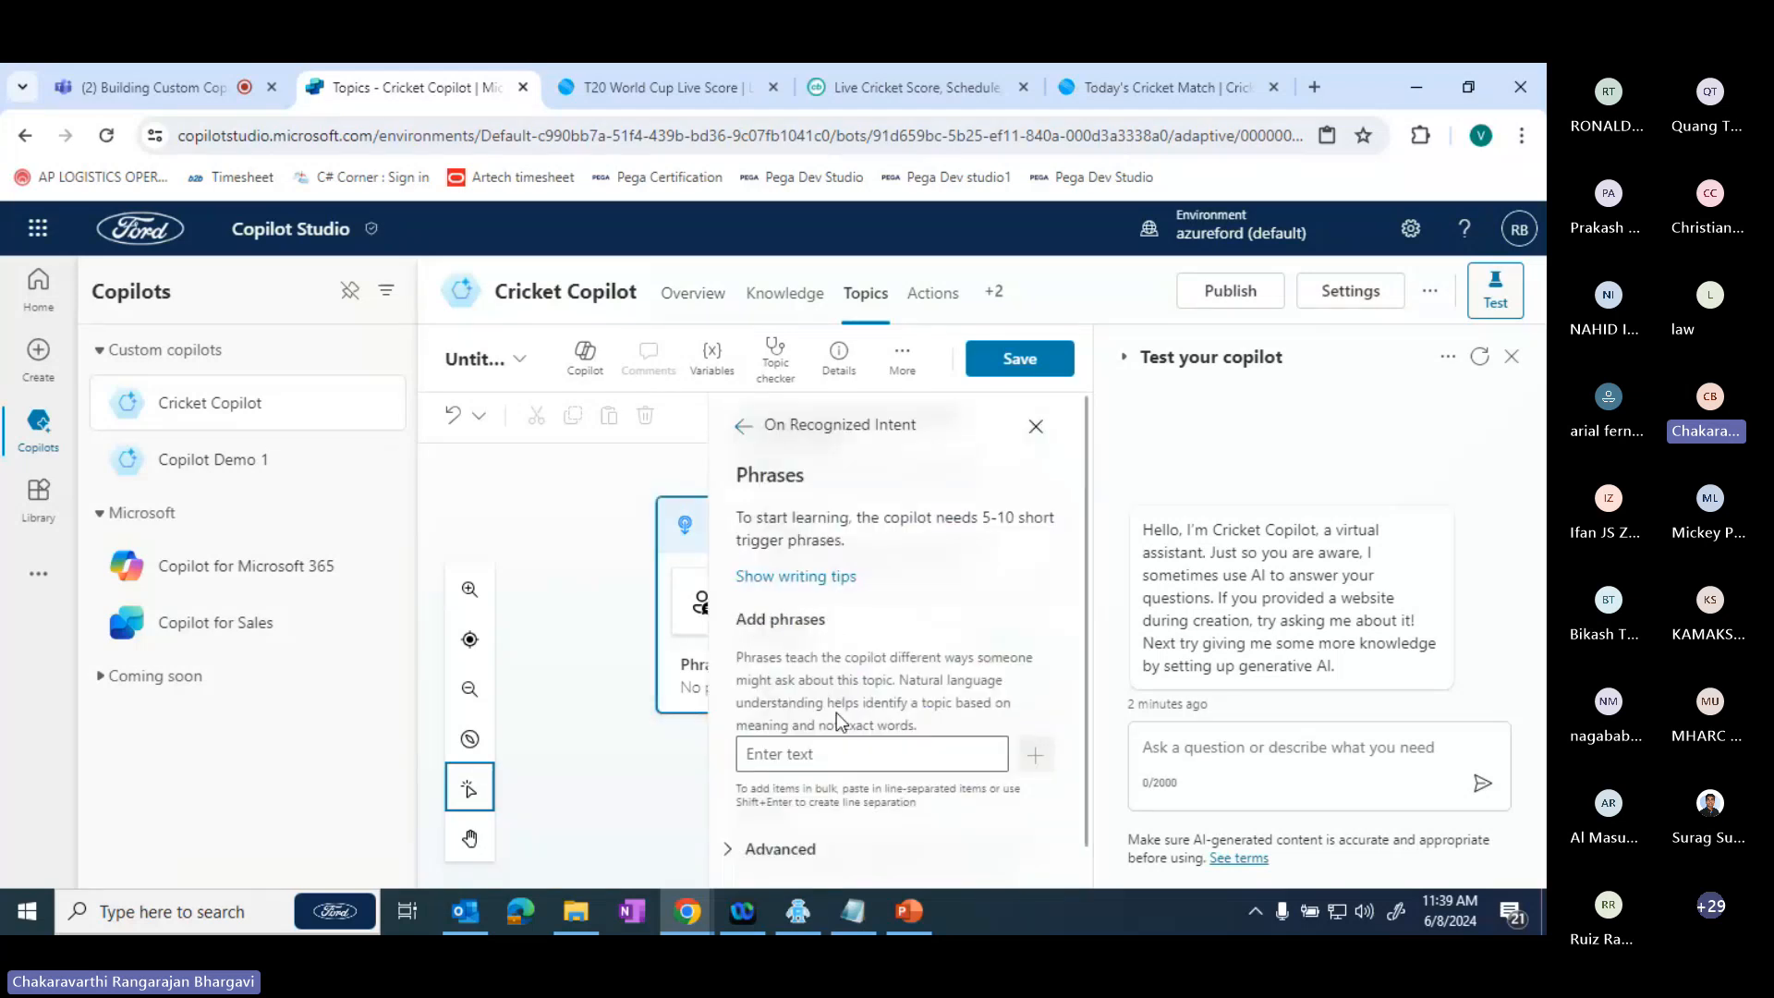
{"action": "left_click", "coordinate": [805, 756]}
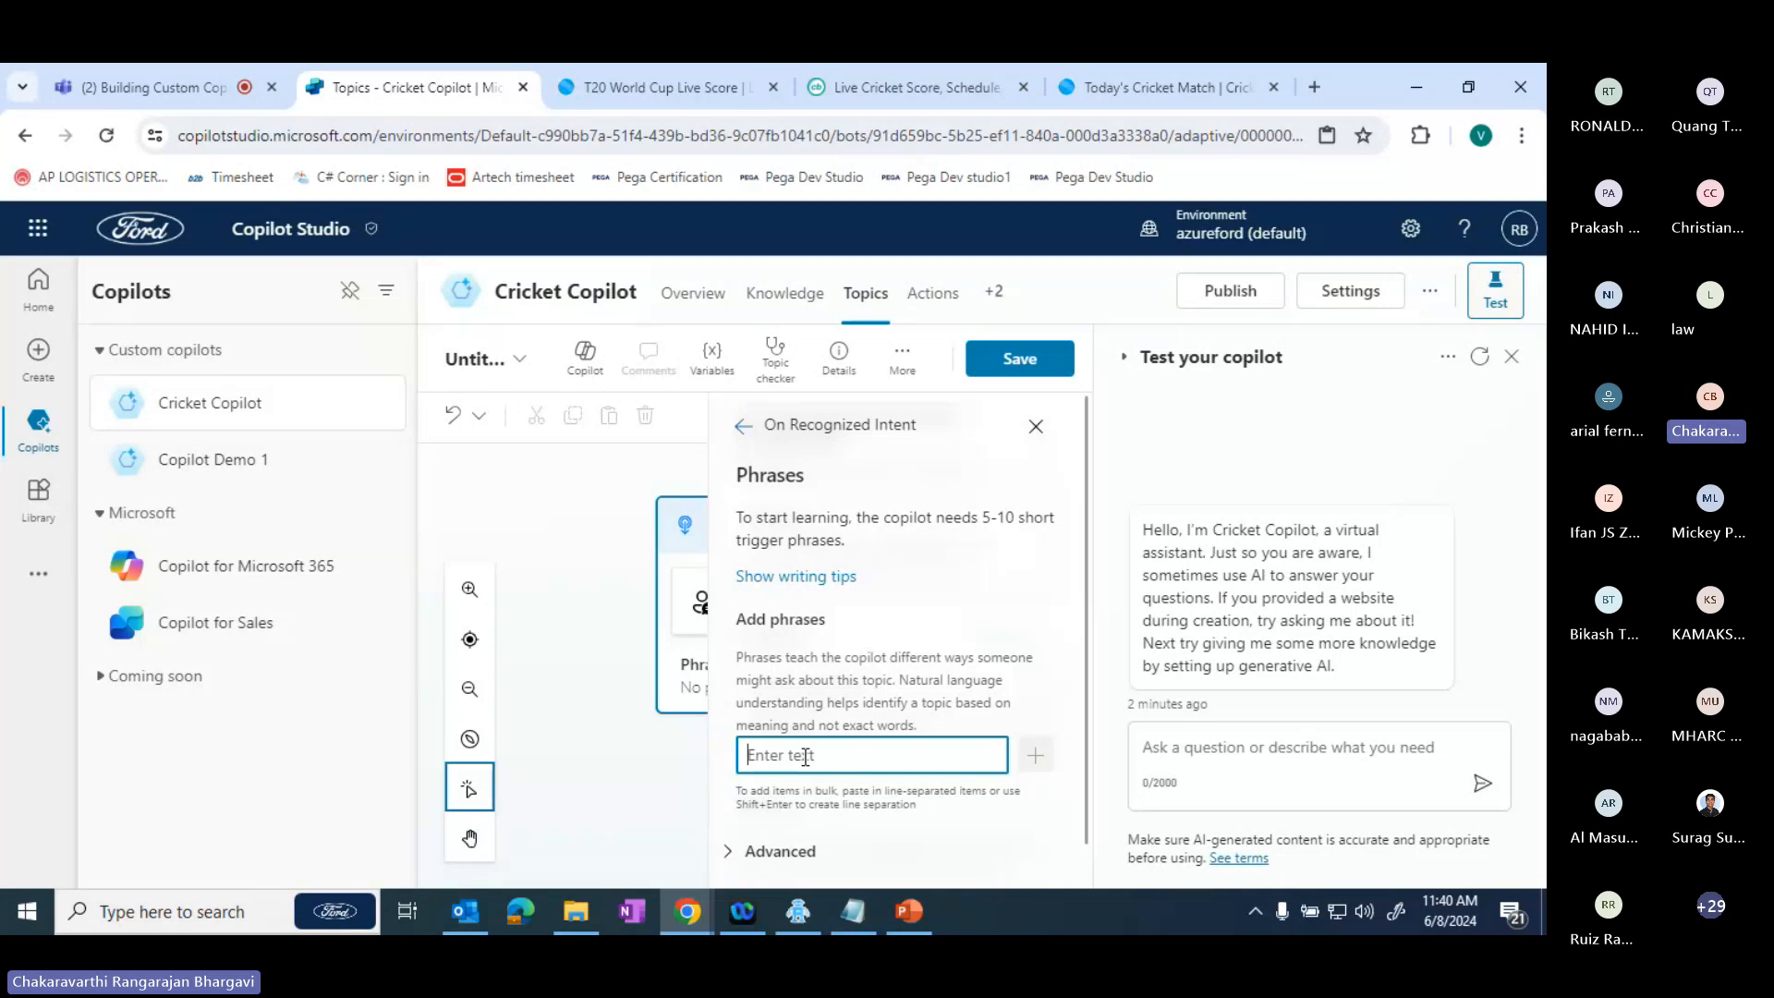
{"action": "left_click", "coordinate": [1088, 598]}
{"action": "left_click_drag", "start_coordinate": [1092, 605], "coordinate": [1106, 790]}
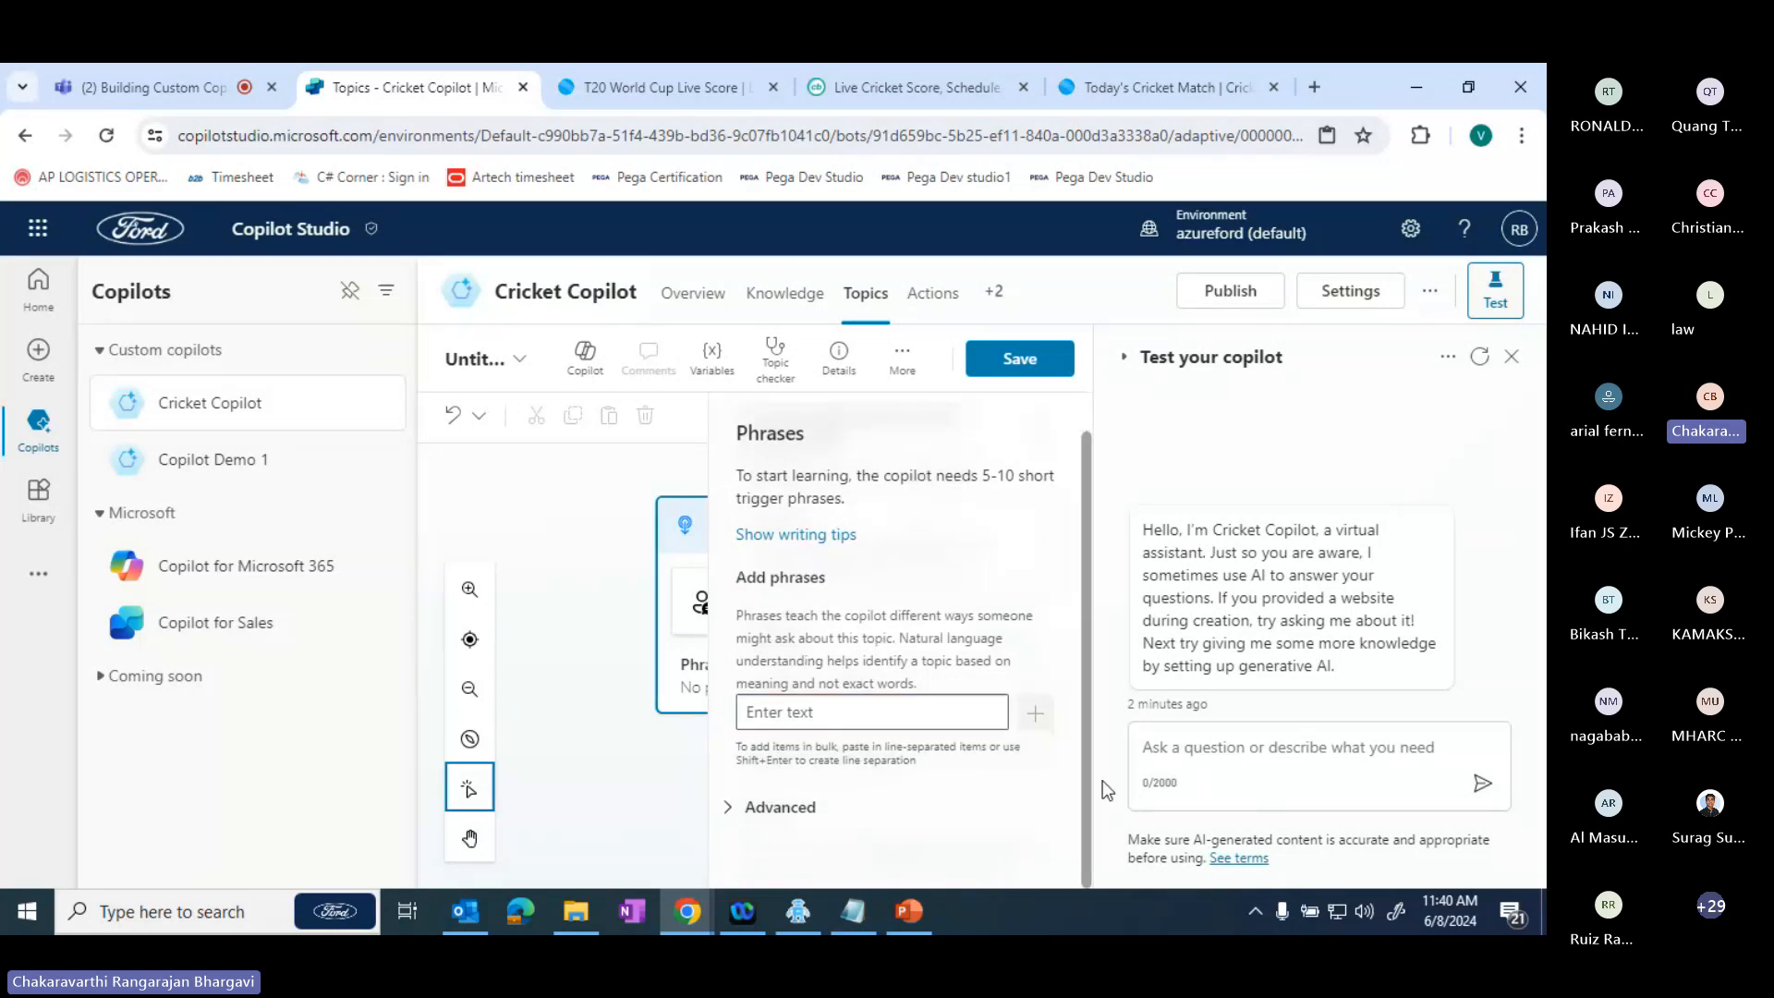
{"action": "left_click", "coordinate": [728, 807]}
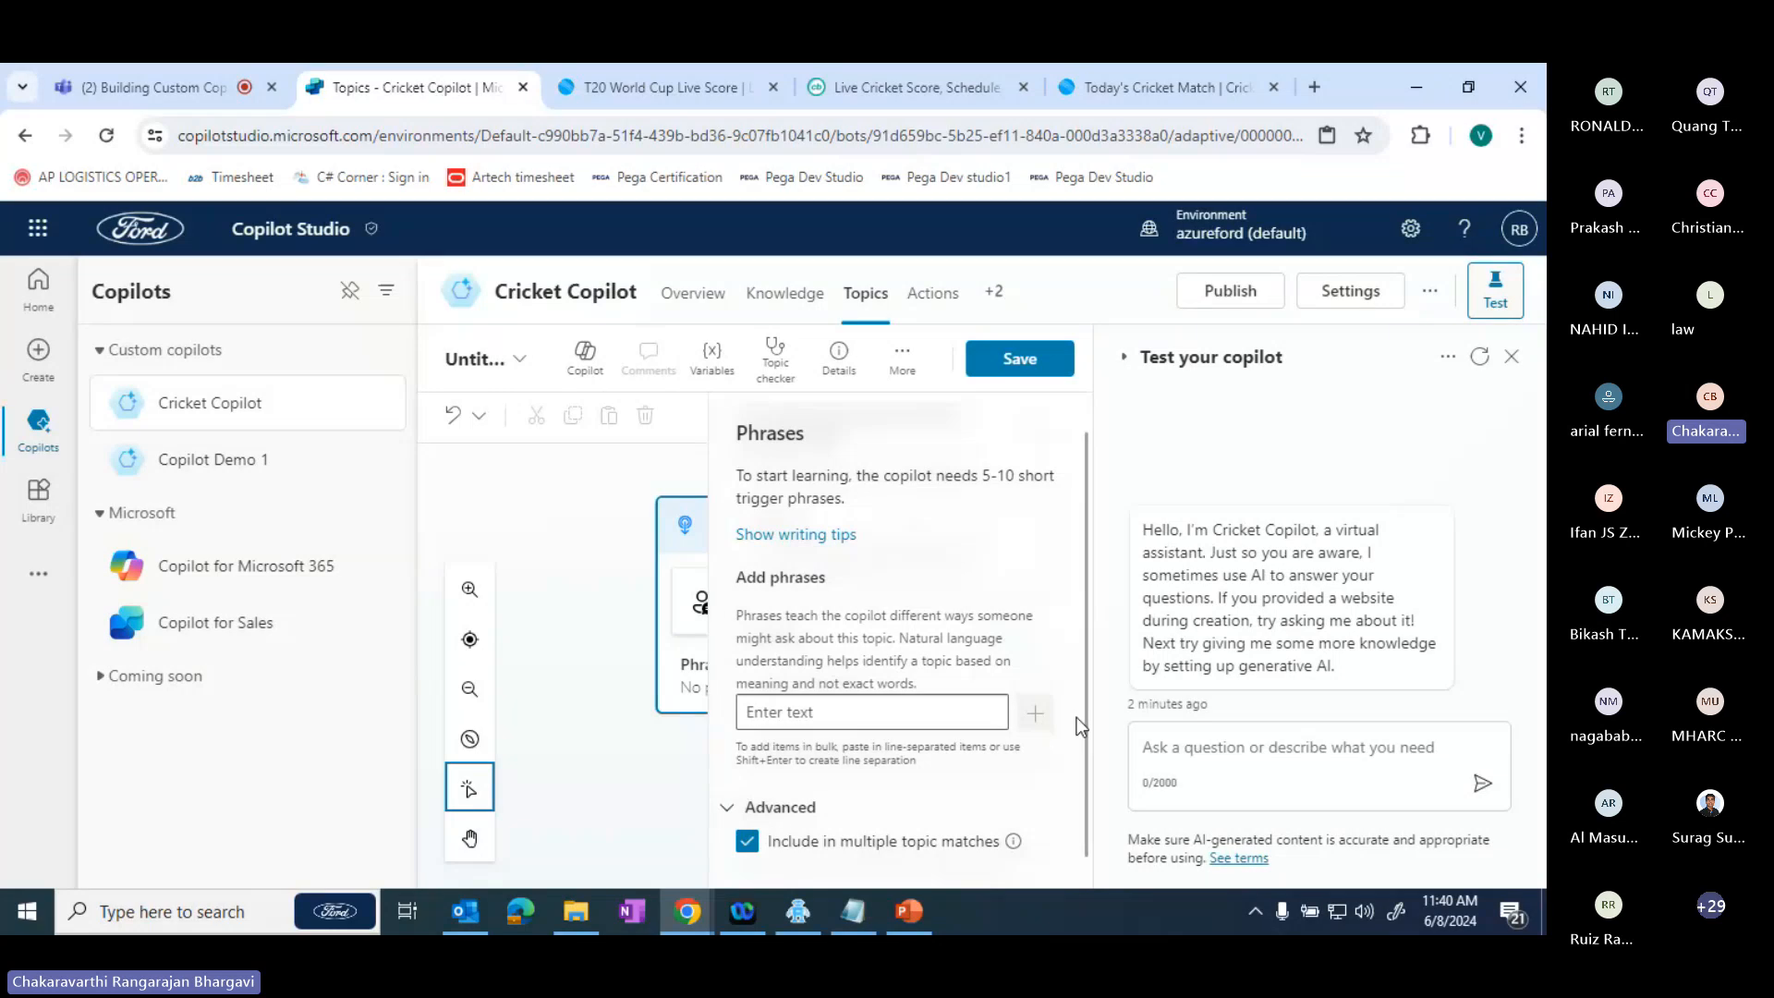
{"action": "scroll", "coordinate": [1079, 725], "scroll_direction": "down", "scroll_amount": 1}
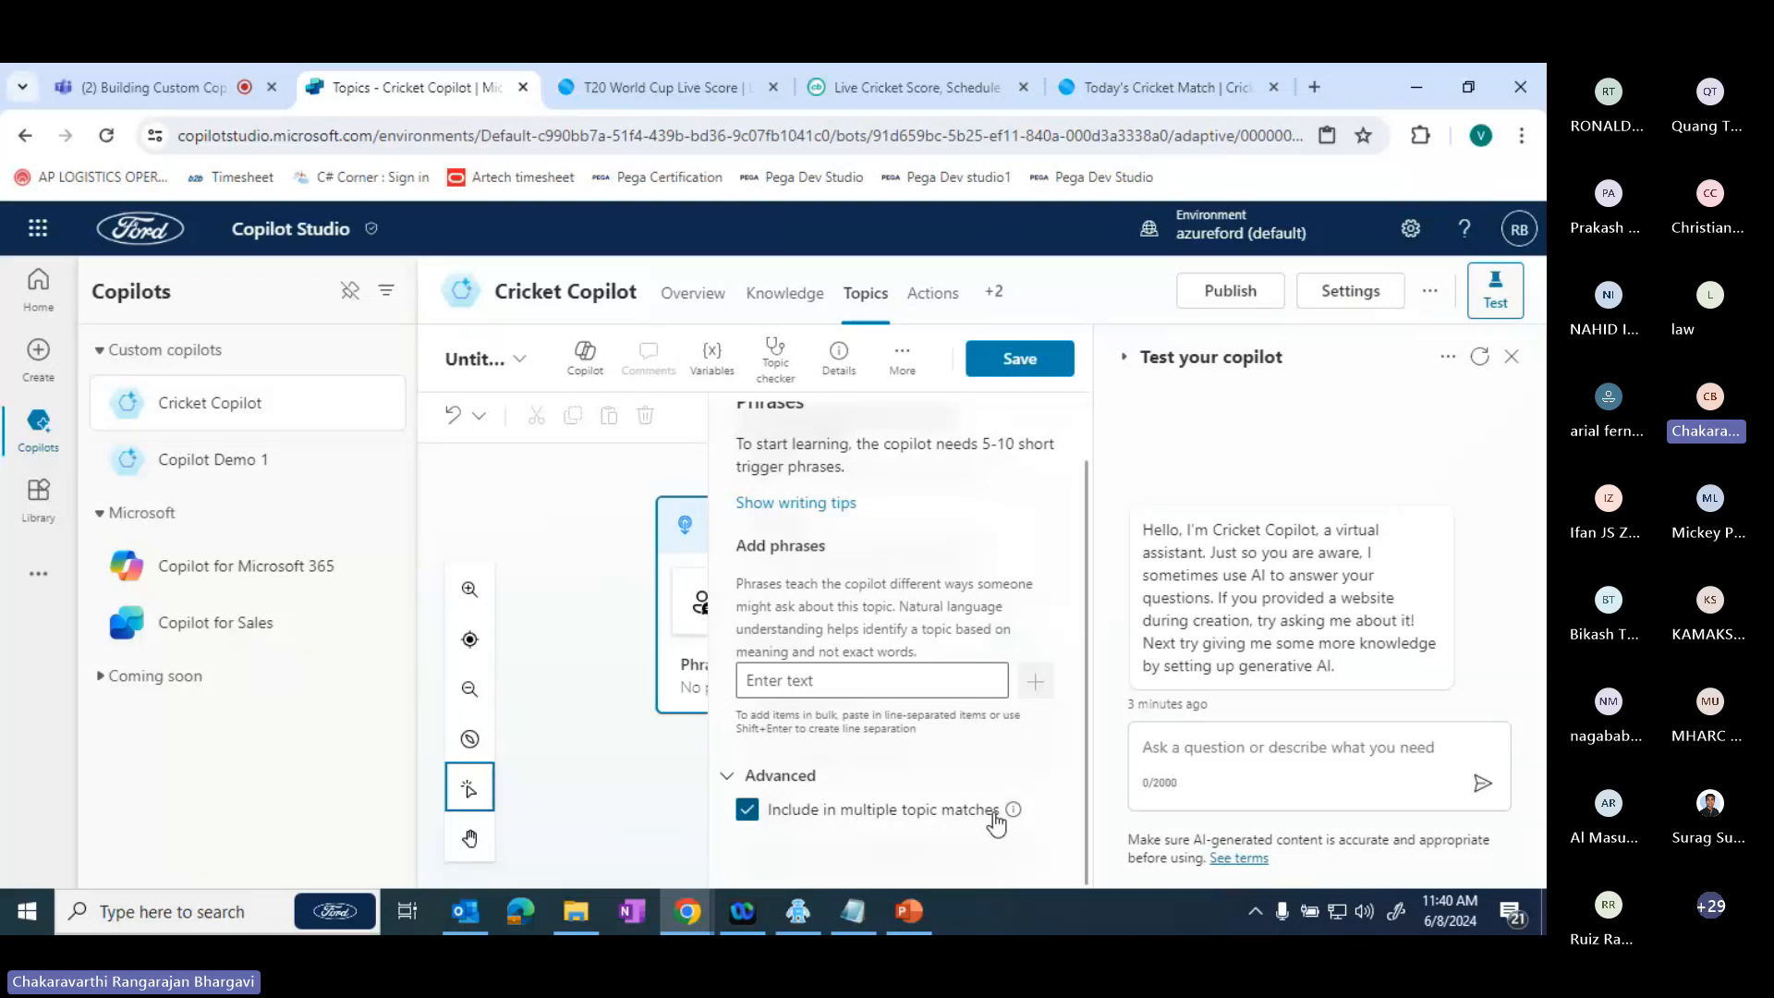
{"action": "left_click", "coordinate": [574, 693]}
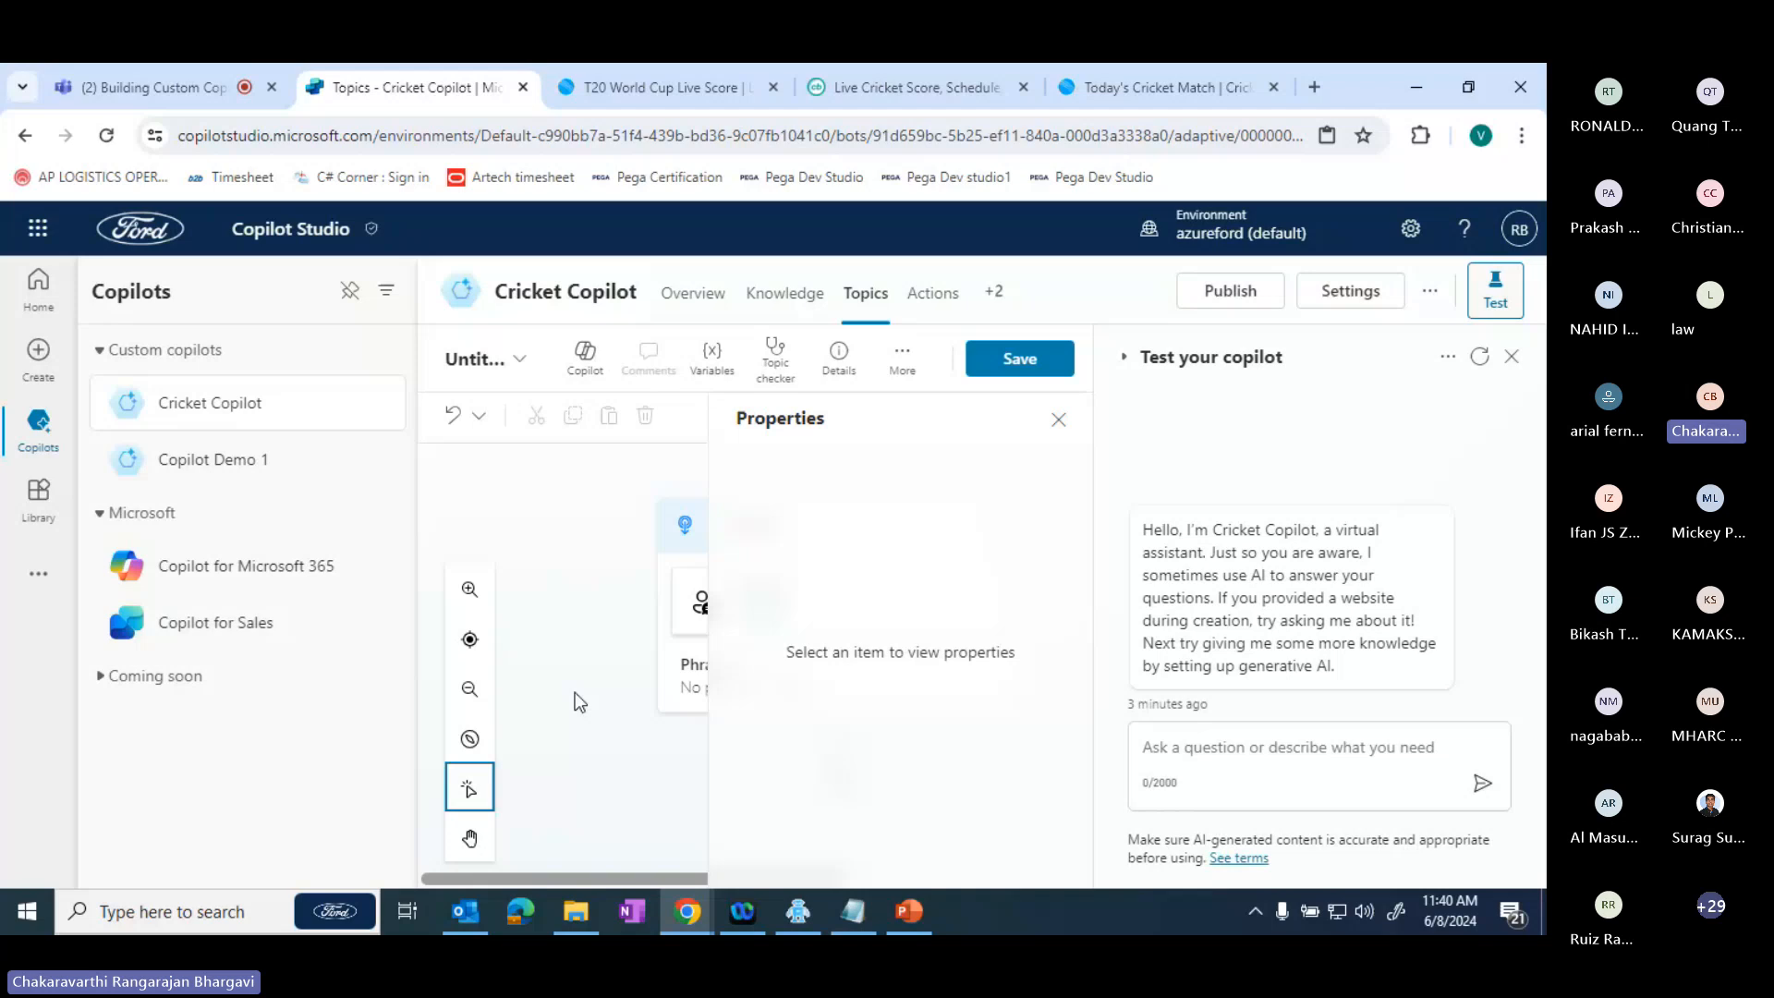
{"action": "left_click", "coordinate": [1058, 422]}
- Add a question node directly below the trigger of the new topic
{"action": "left_click", "coordinate": [839, 742]}
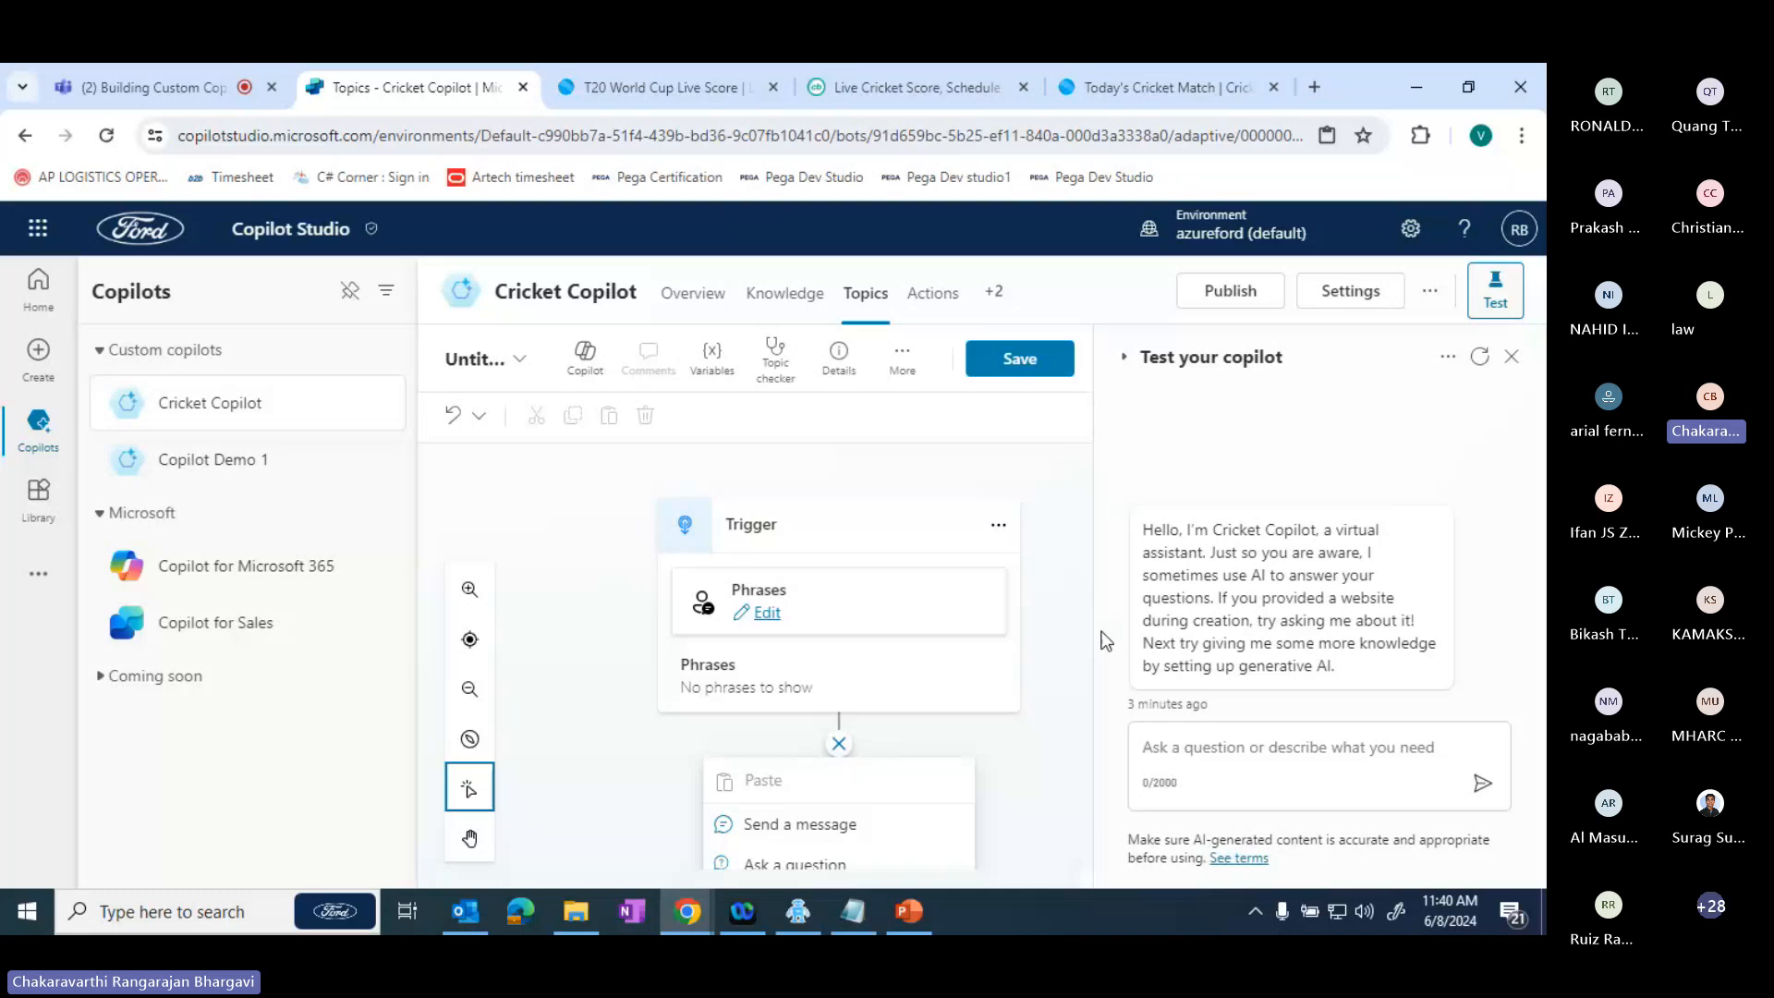
{"action": "left_click_drag", "start_coordinate": [1087, 642], "coordinate": [1079, 852]}
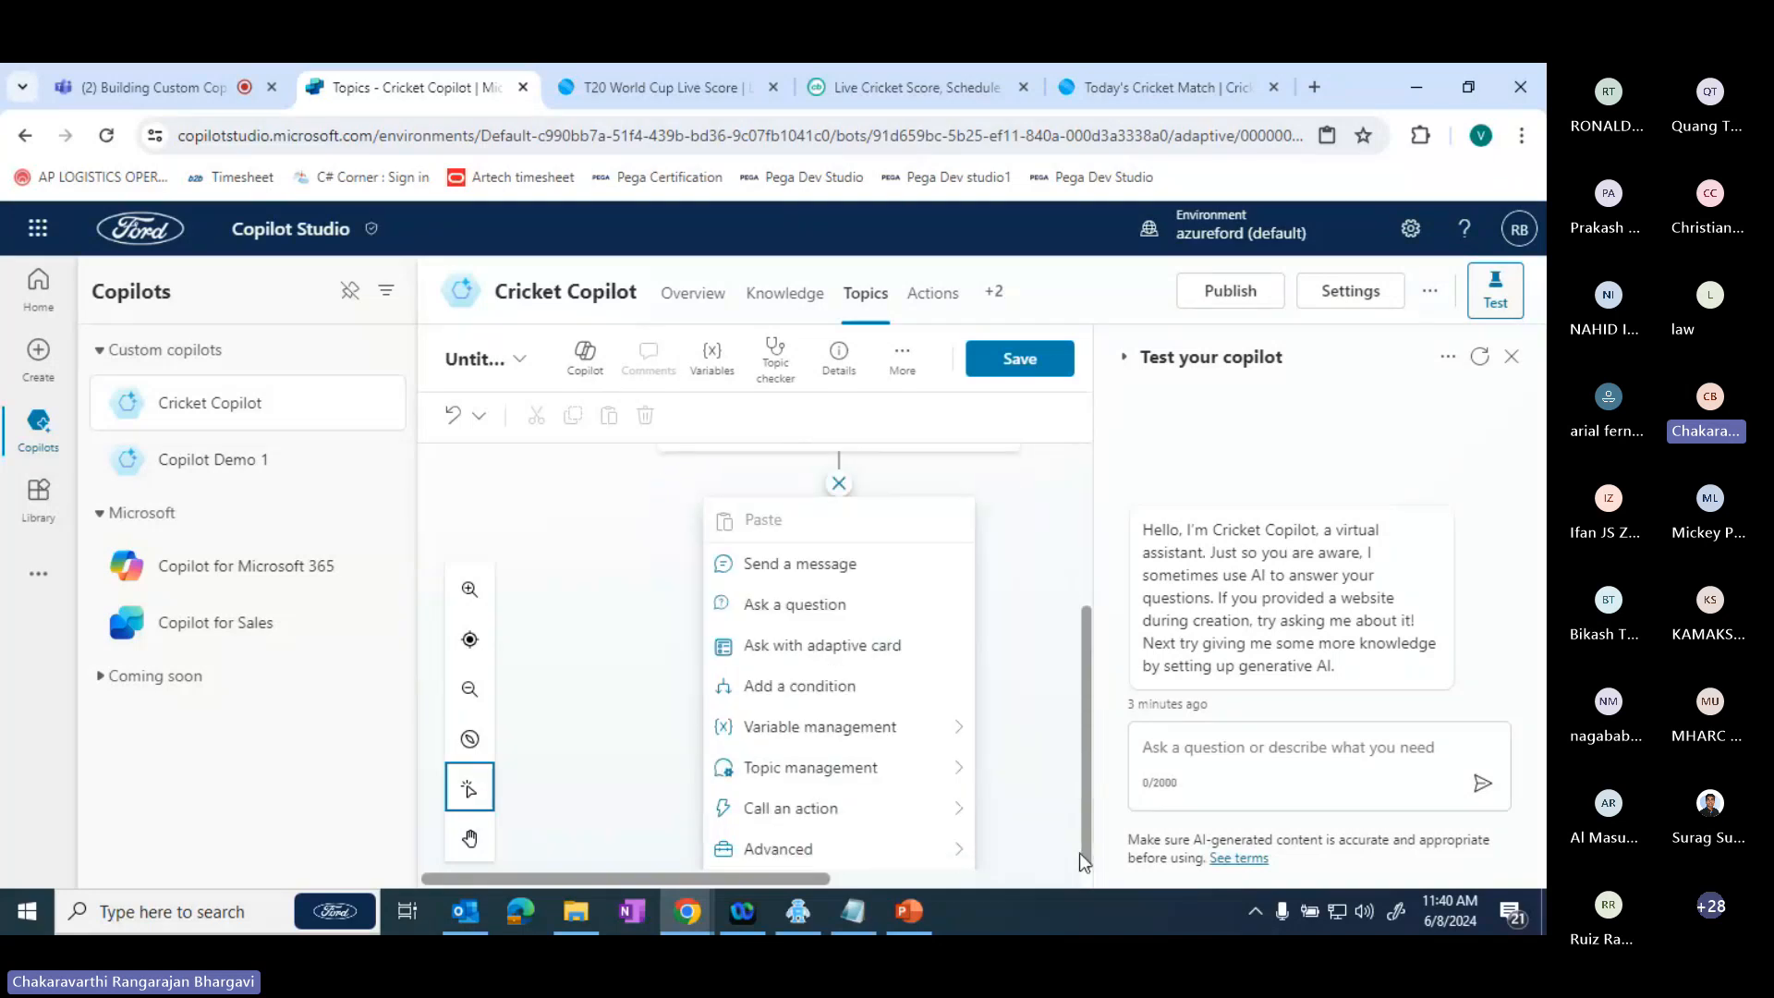
{"action": "left_click", "coordinate": [843, 602]}
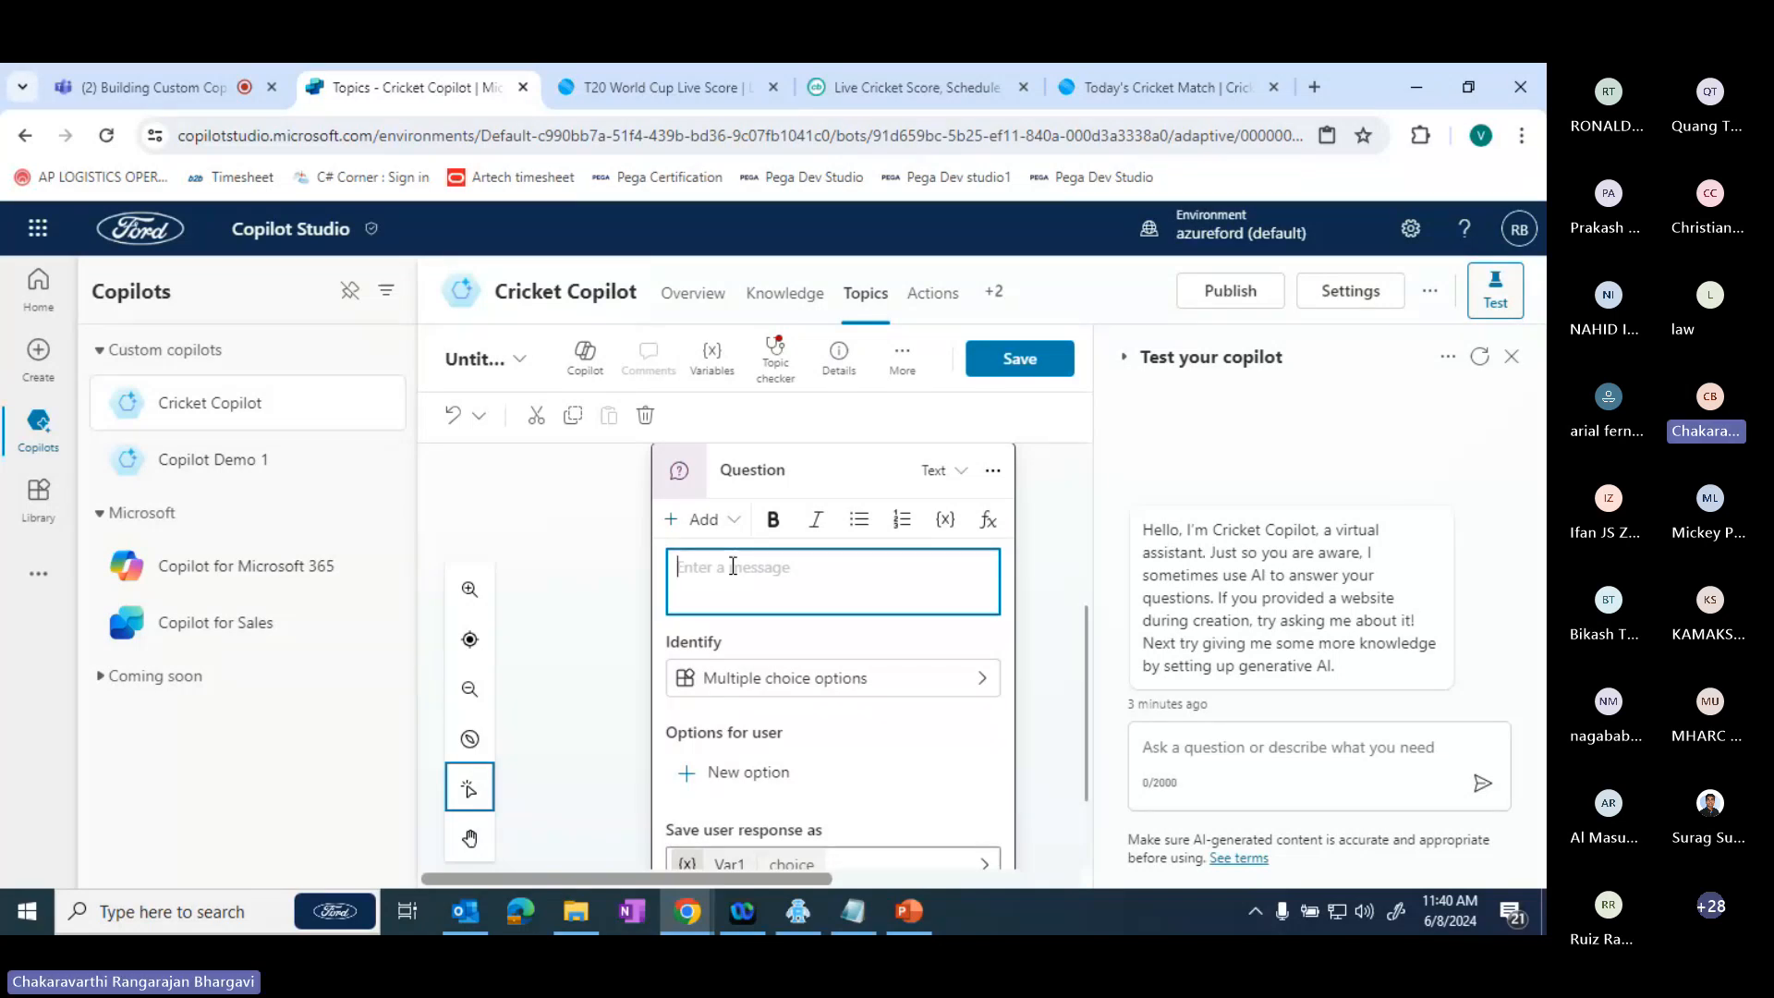
- Browse the options and entities the question can identify in the user's response, and close the list without changing the selection
{"action": "left_click", "coordinate": [760, 680]}
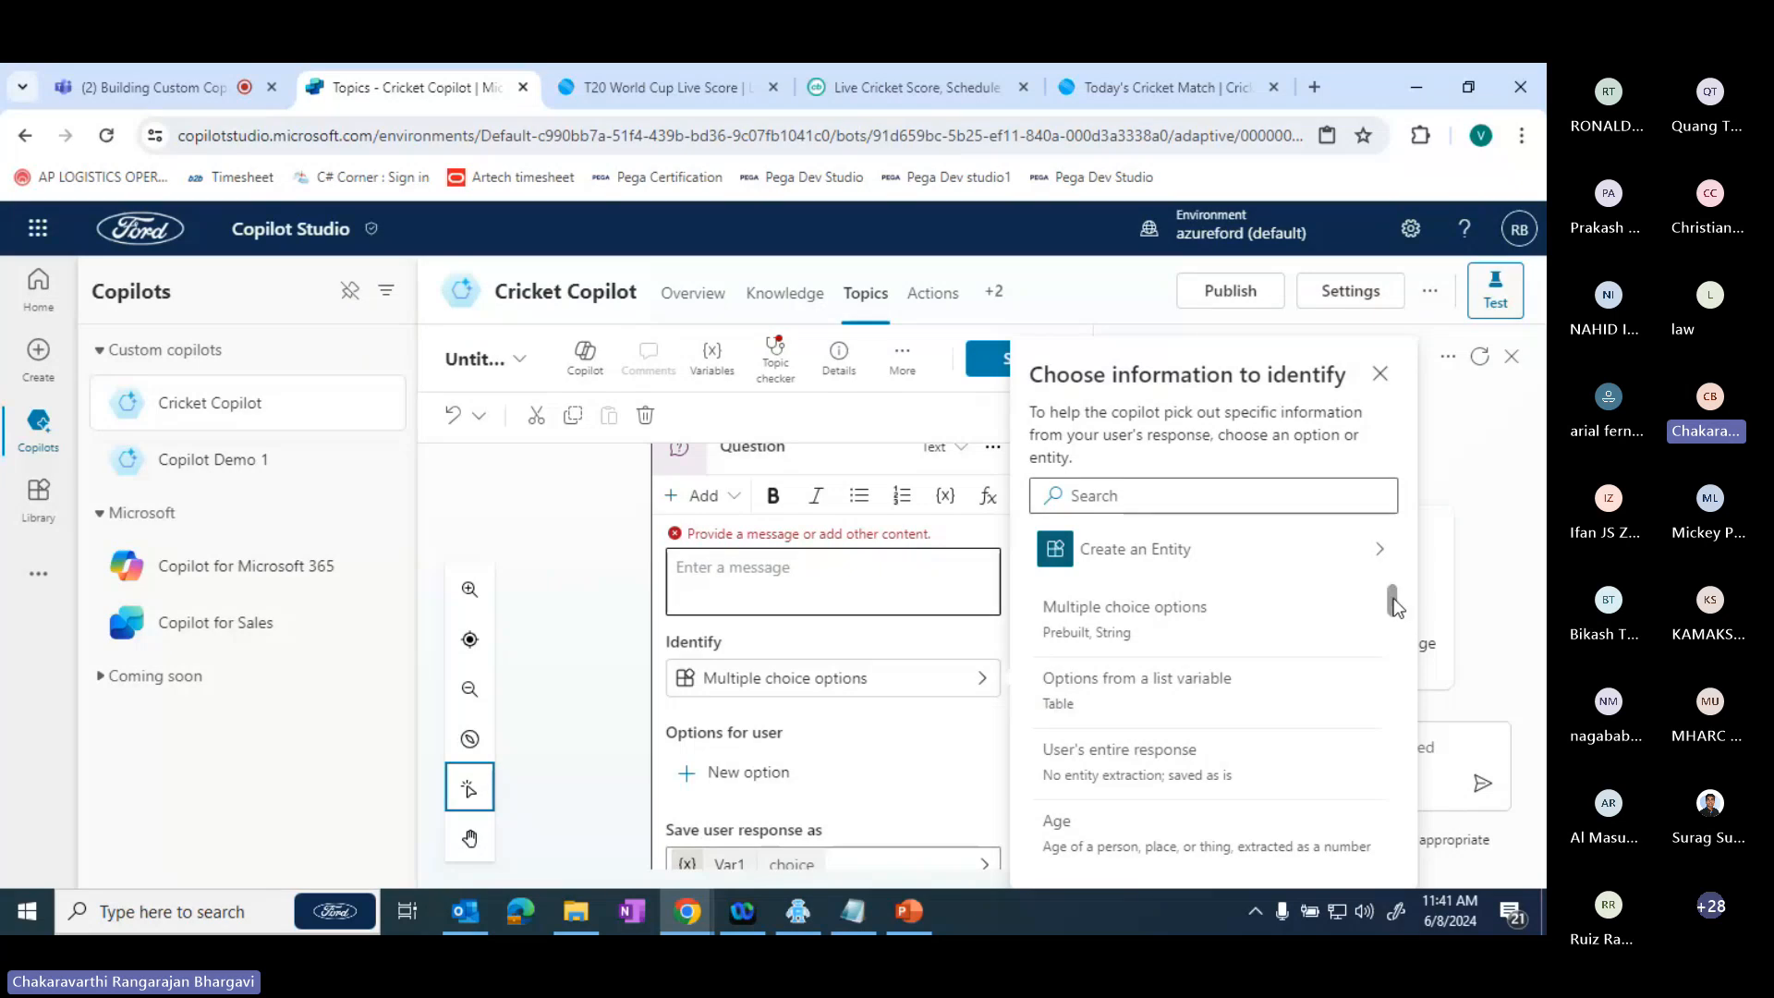
{"action": "left_click_drag", "start_coordinate": [1394, 605], "coordinate": [1399, 653]}
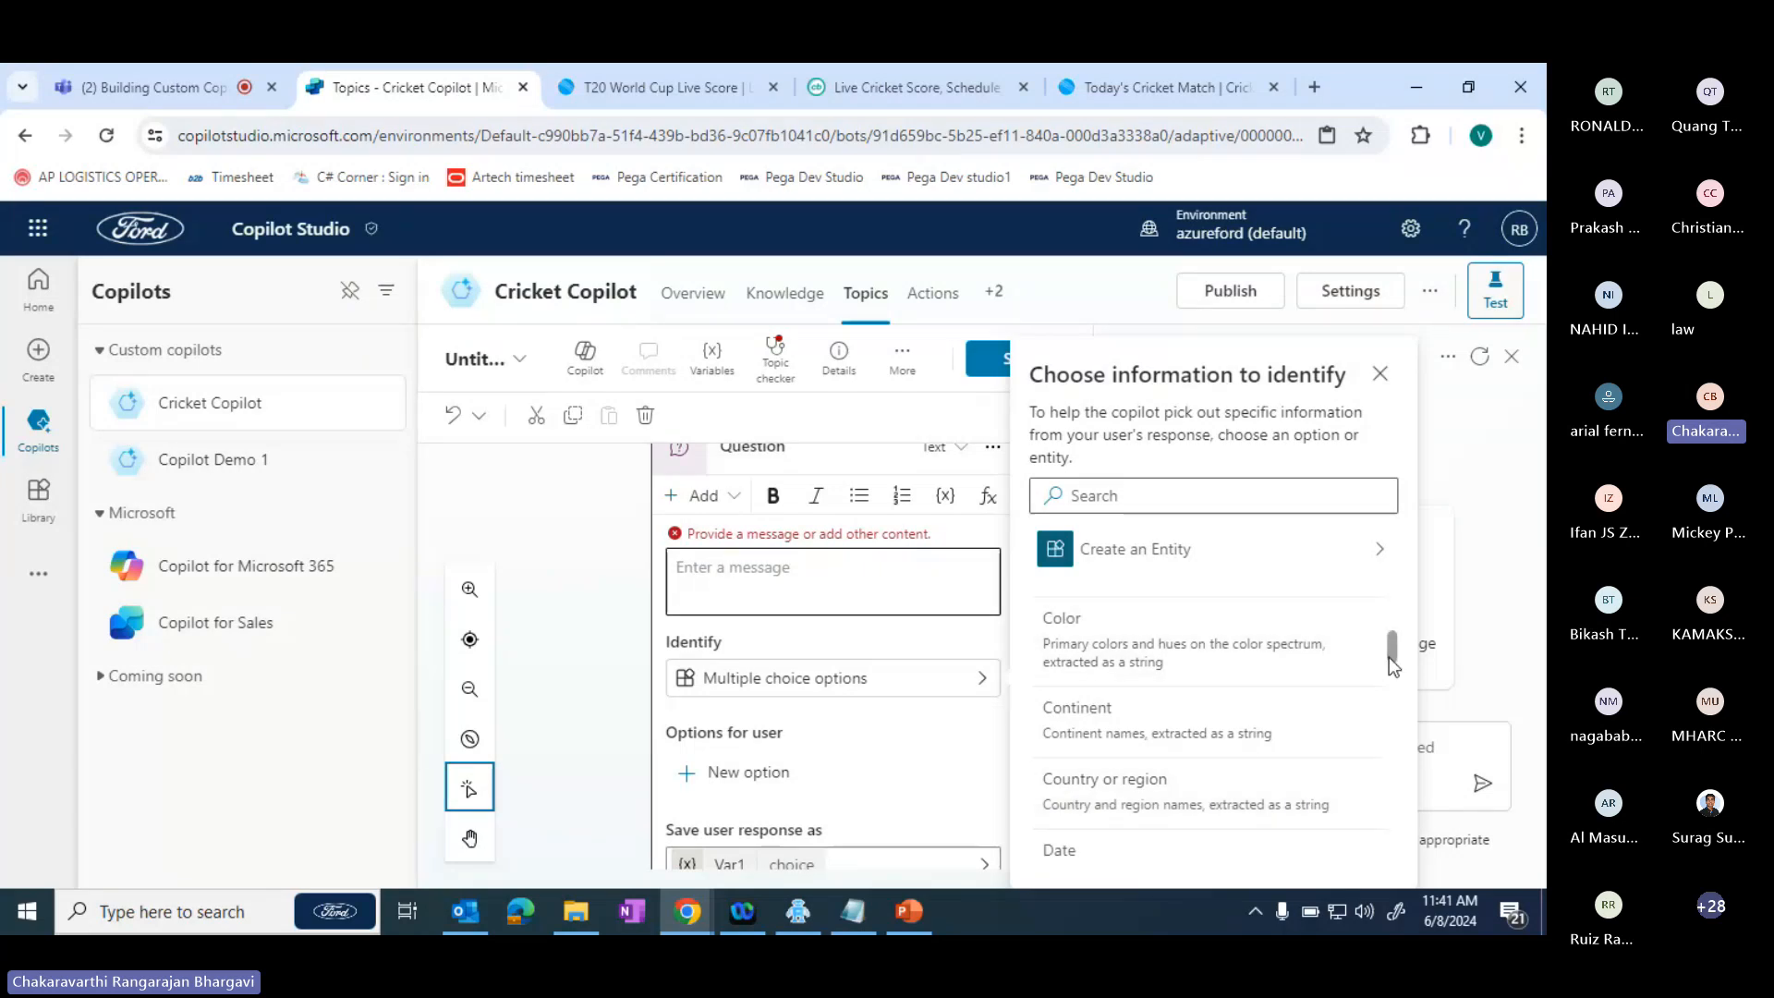
{"action": "left_click_drag", "start_coordinate": [1386, 655], "coordinate": [1390, 679]}
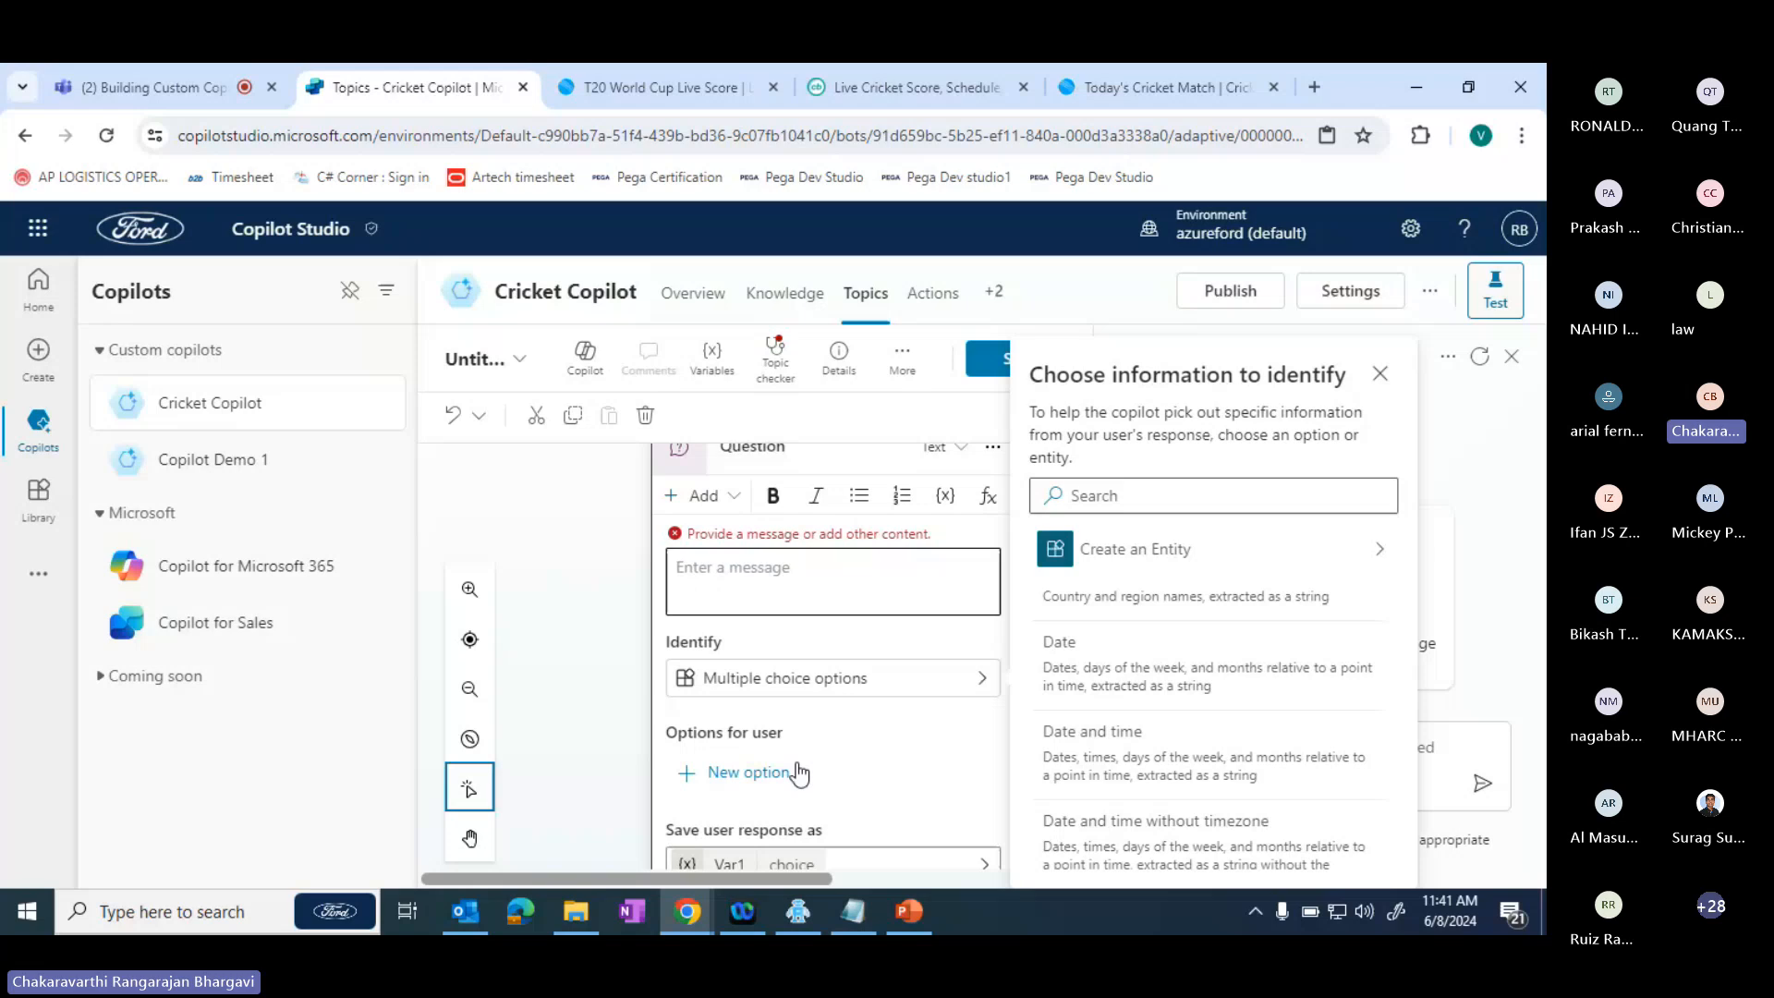
{"action": "left_click", "coordinate": [593, 778]}
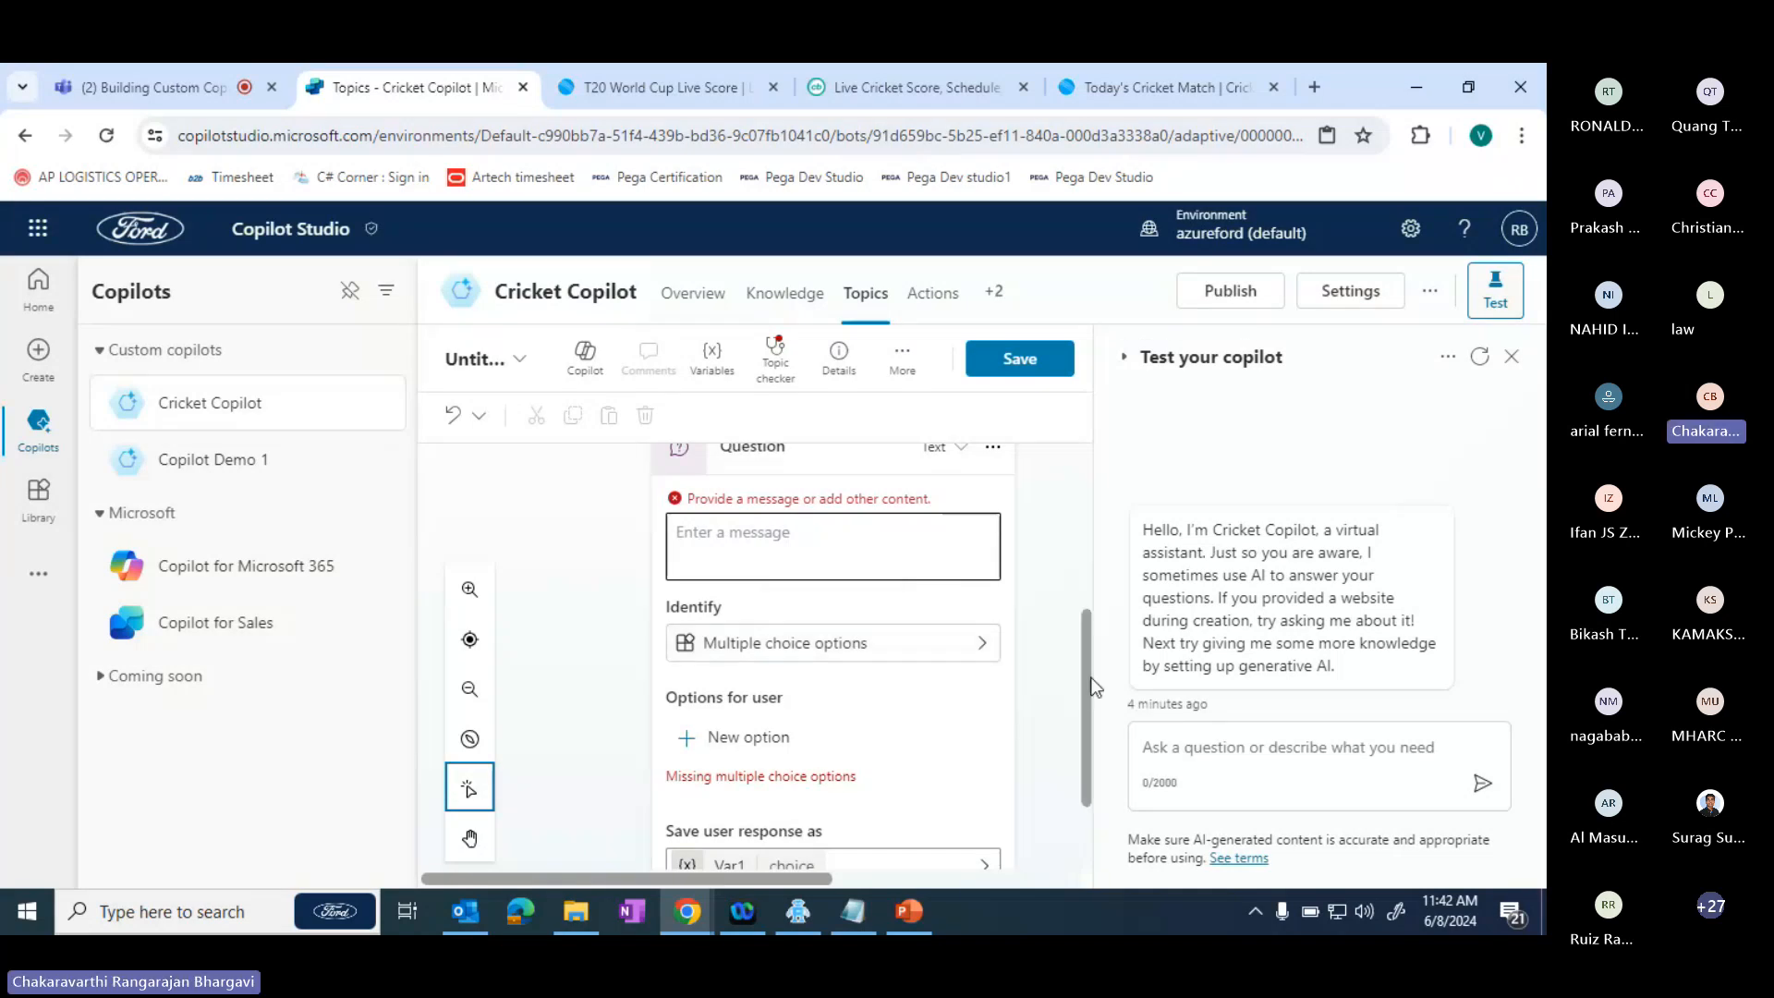
- Examine the custom and system variables available for saving the question's response, and close the variable selection without changing it
{"action": "left_click_drag", "start_coordinate": [1088, 679], "coordinate": [1094, 773]}
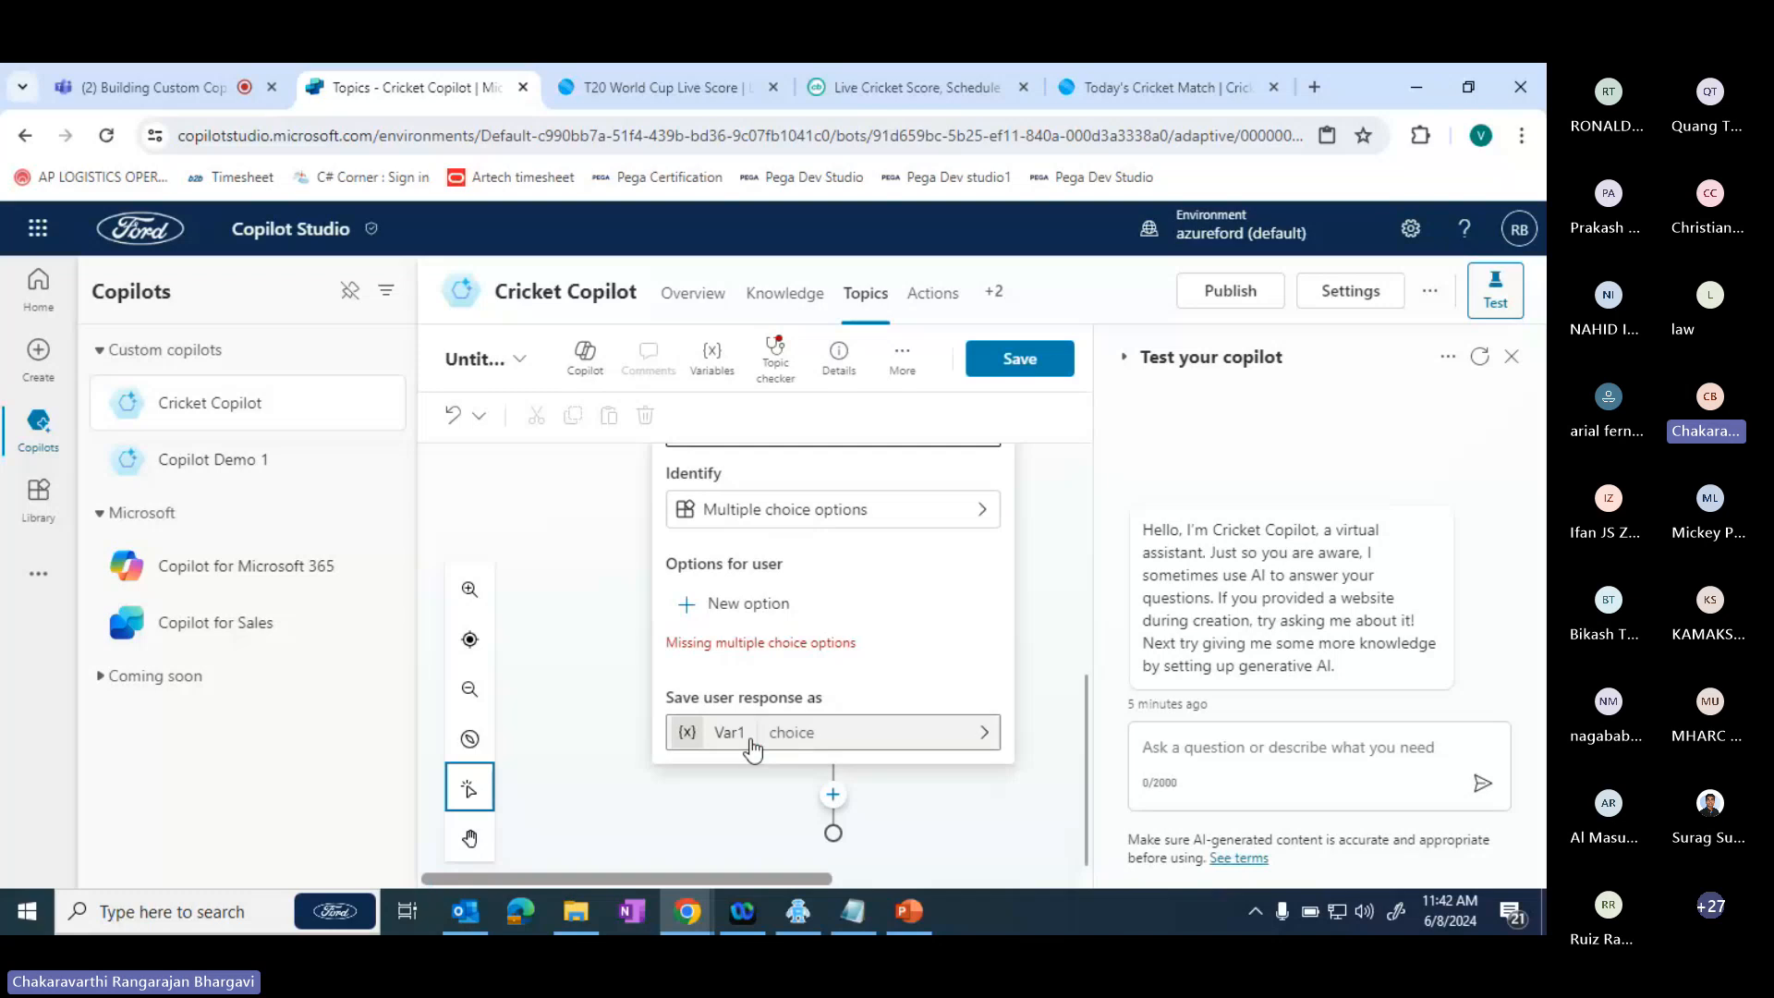
{"action": "left_click", "coordinate": [817, 732]}
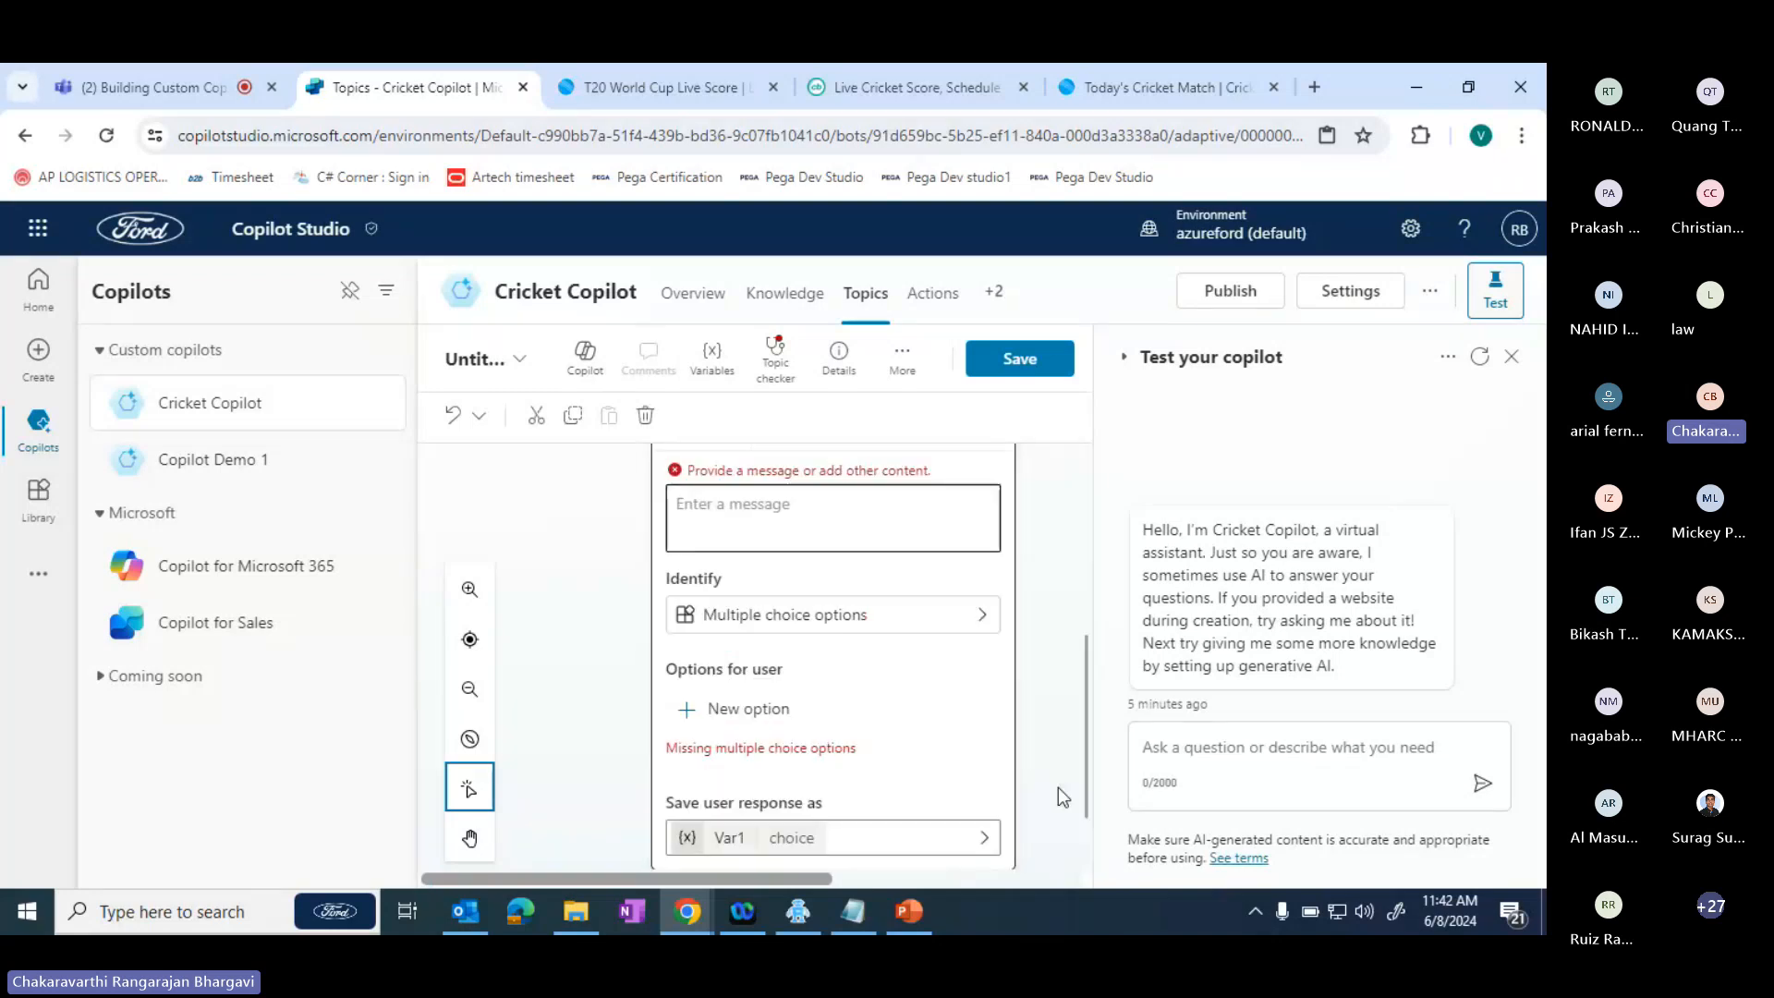
{"action": "scroll", "coordinate": [1088, 788], "scroll_direction": "down", "scroll_amount": 2}
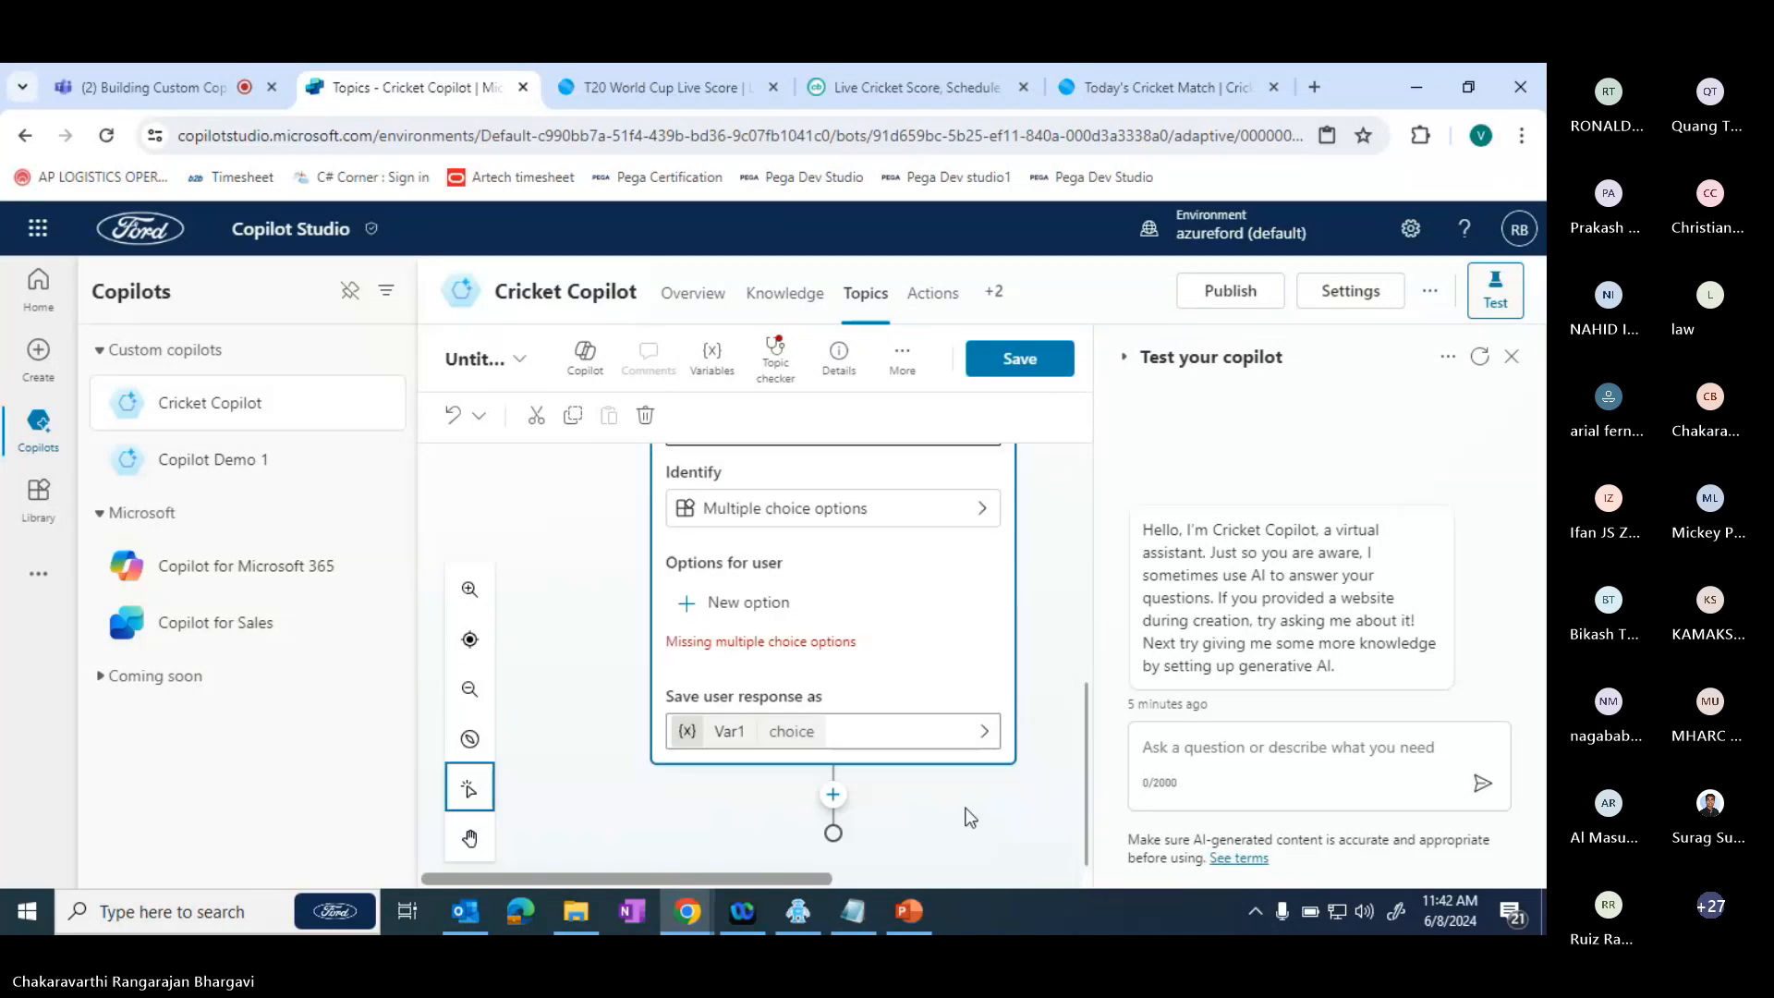
{"action": "left_click", "coordinate": [994, 740]}
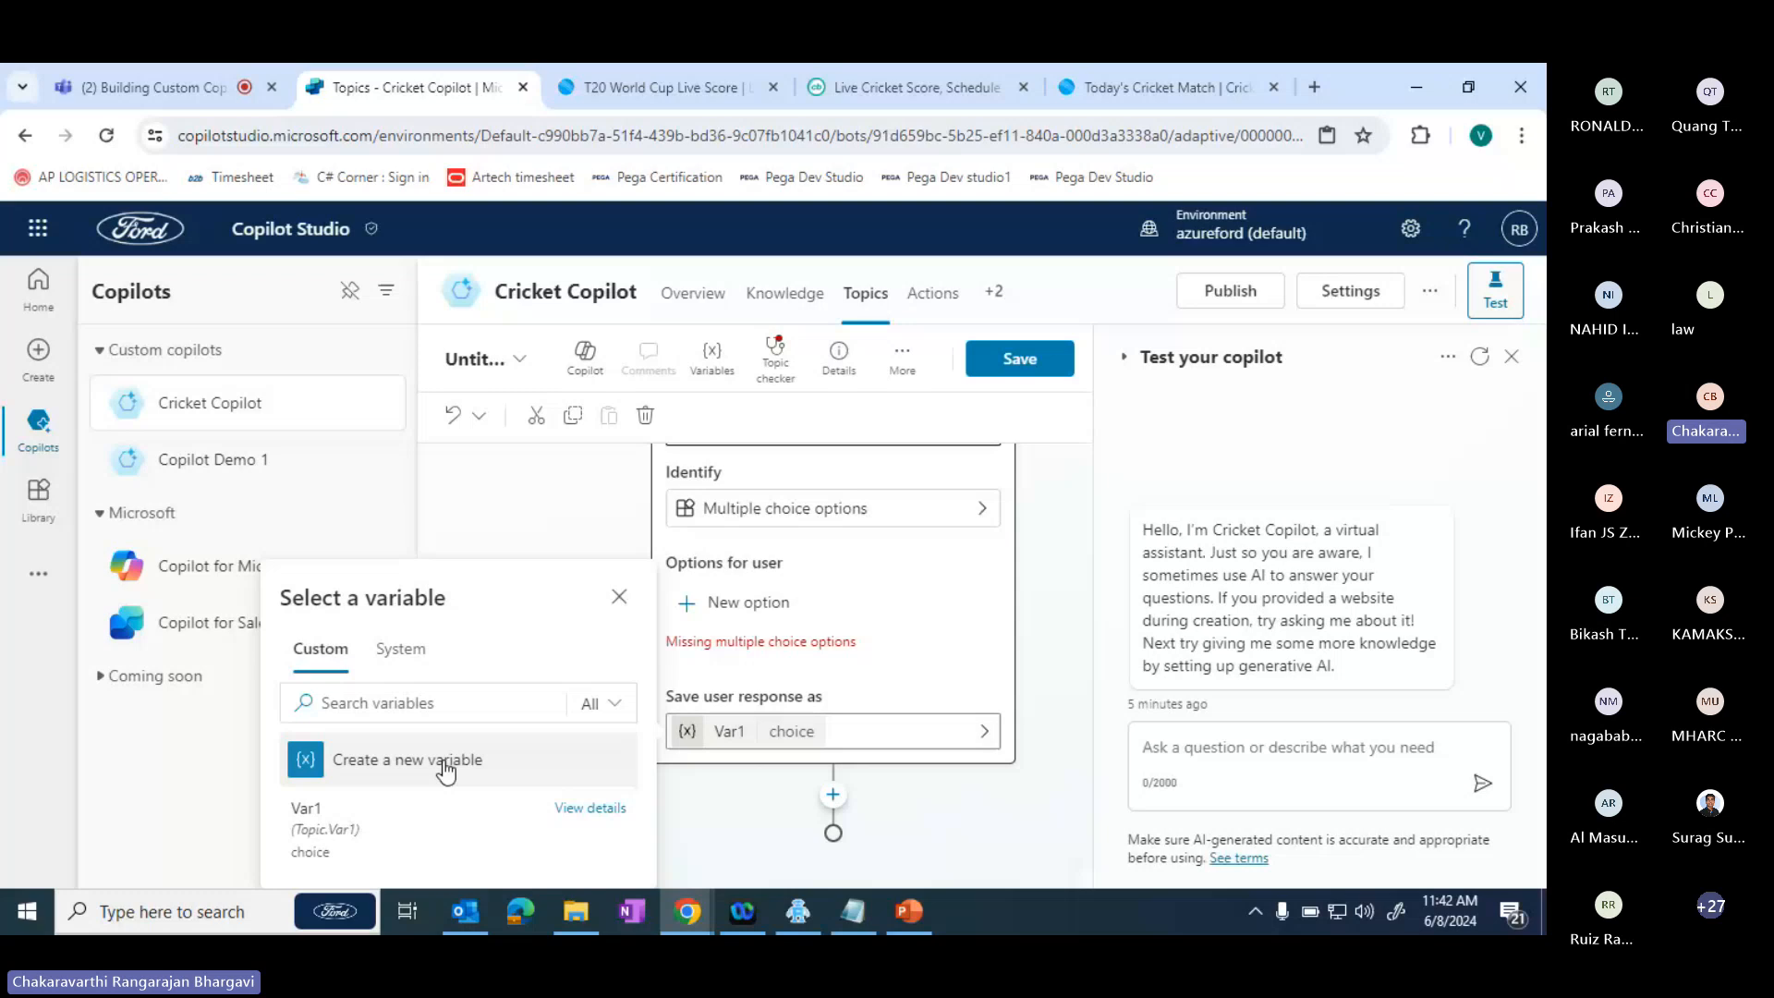
{"action": "left_click", "coordinate": [545, 705]}
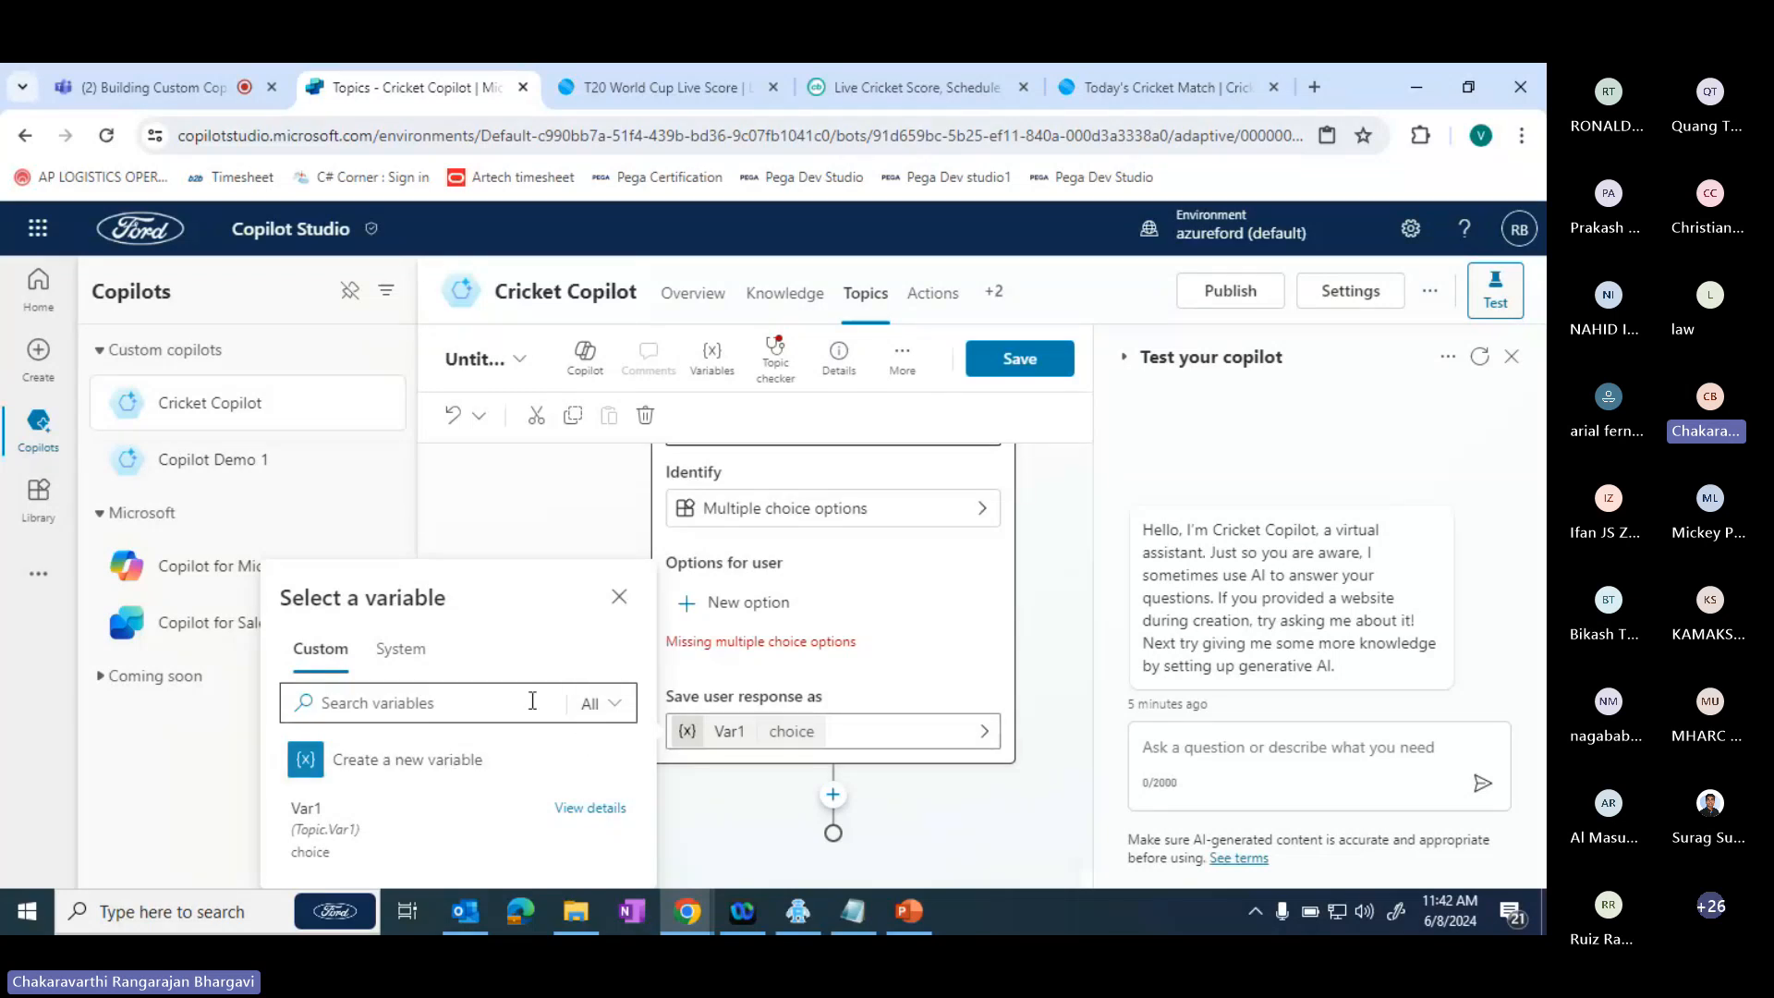
{"action": "left_click", "coordinate": [400, 654]}
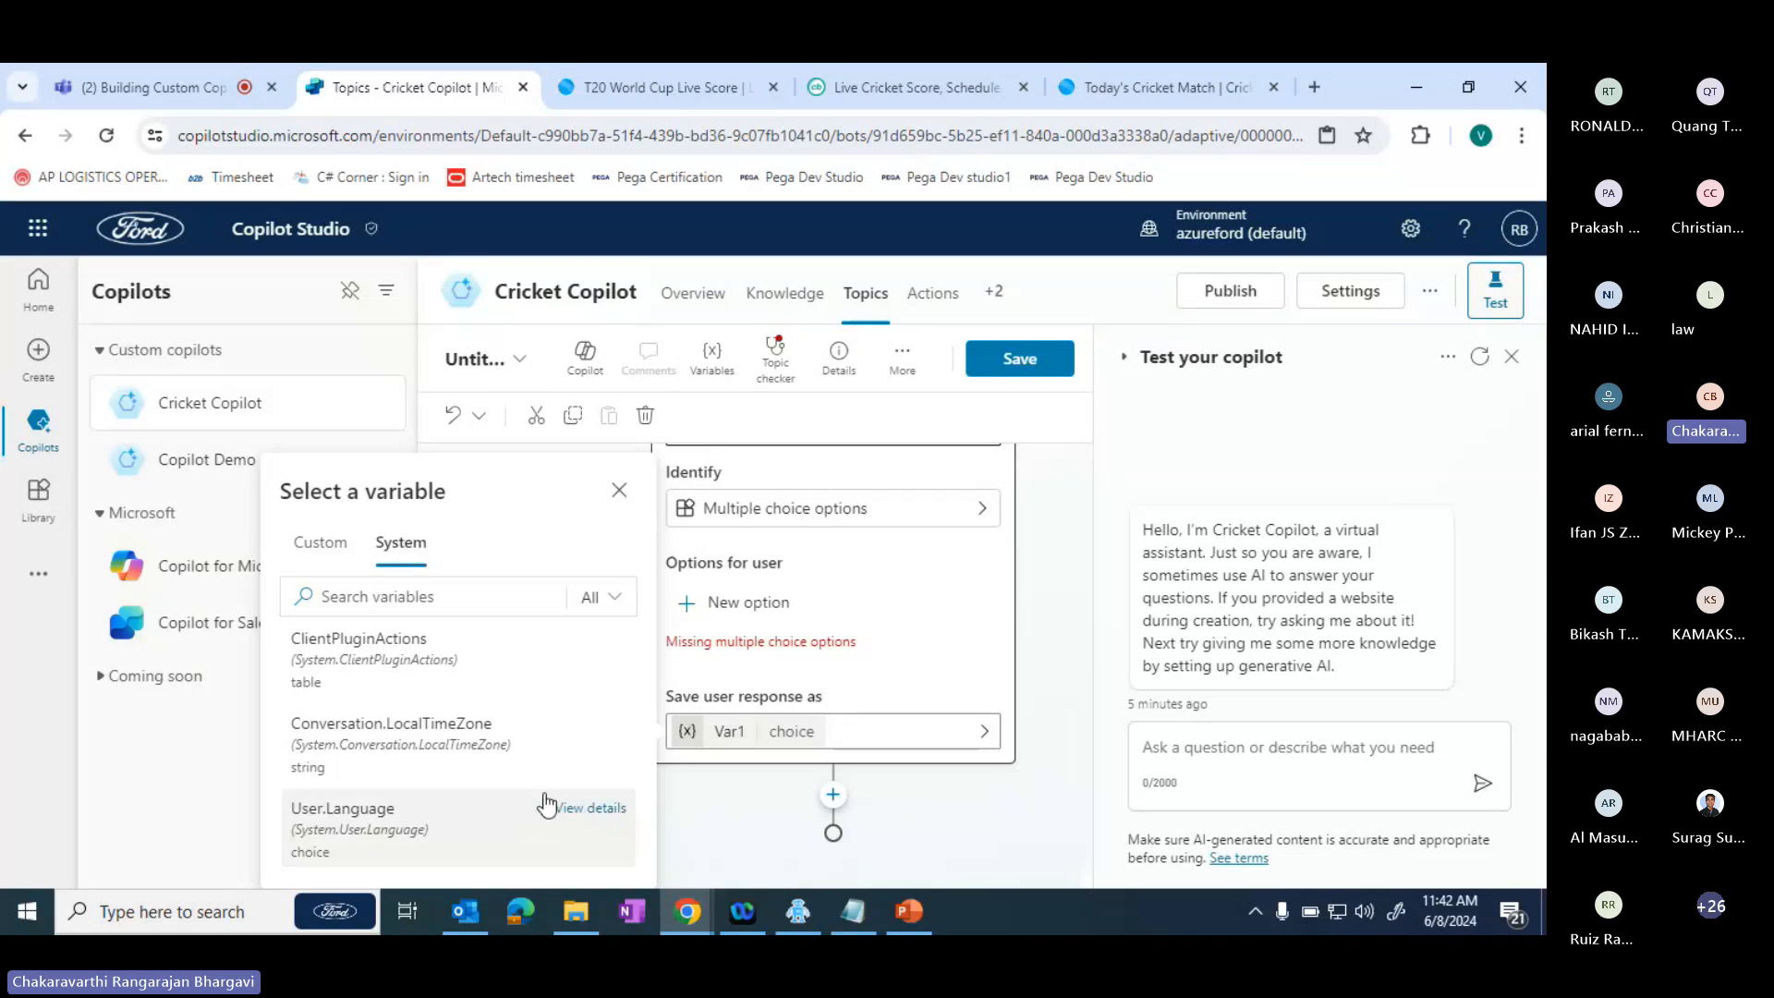
{"action": "left_click", "coordinate": [769, 837]}
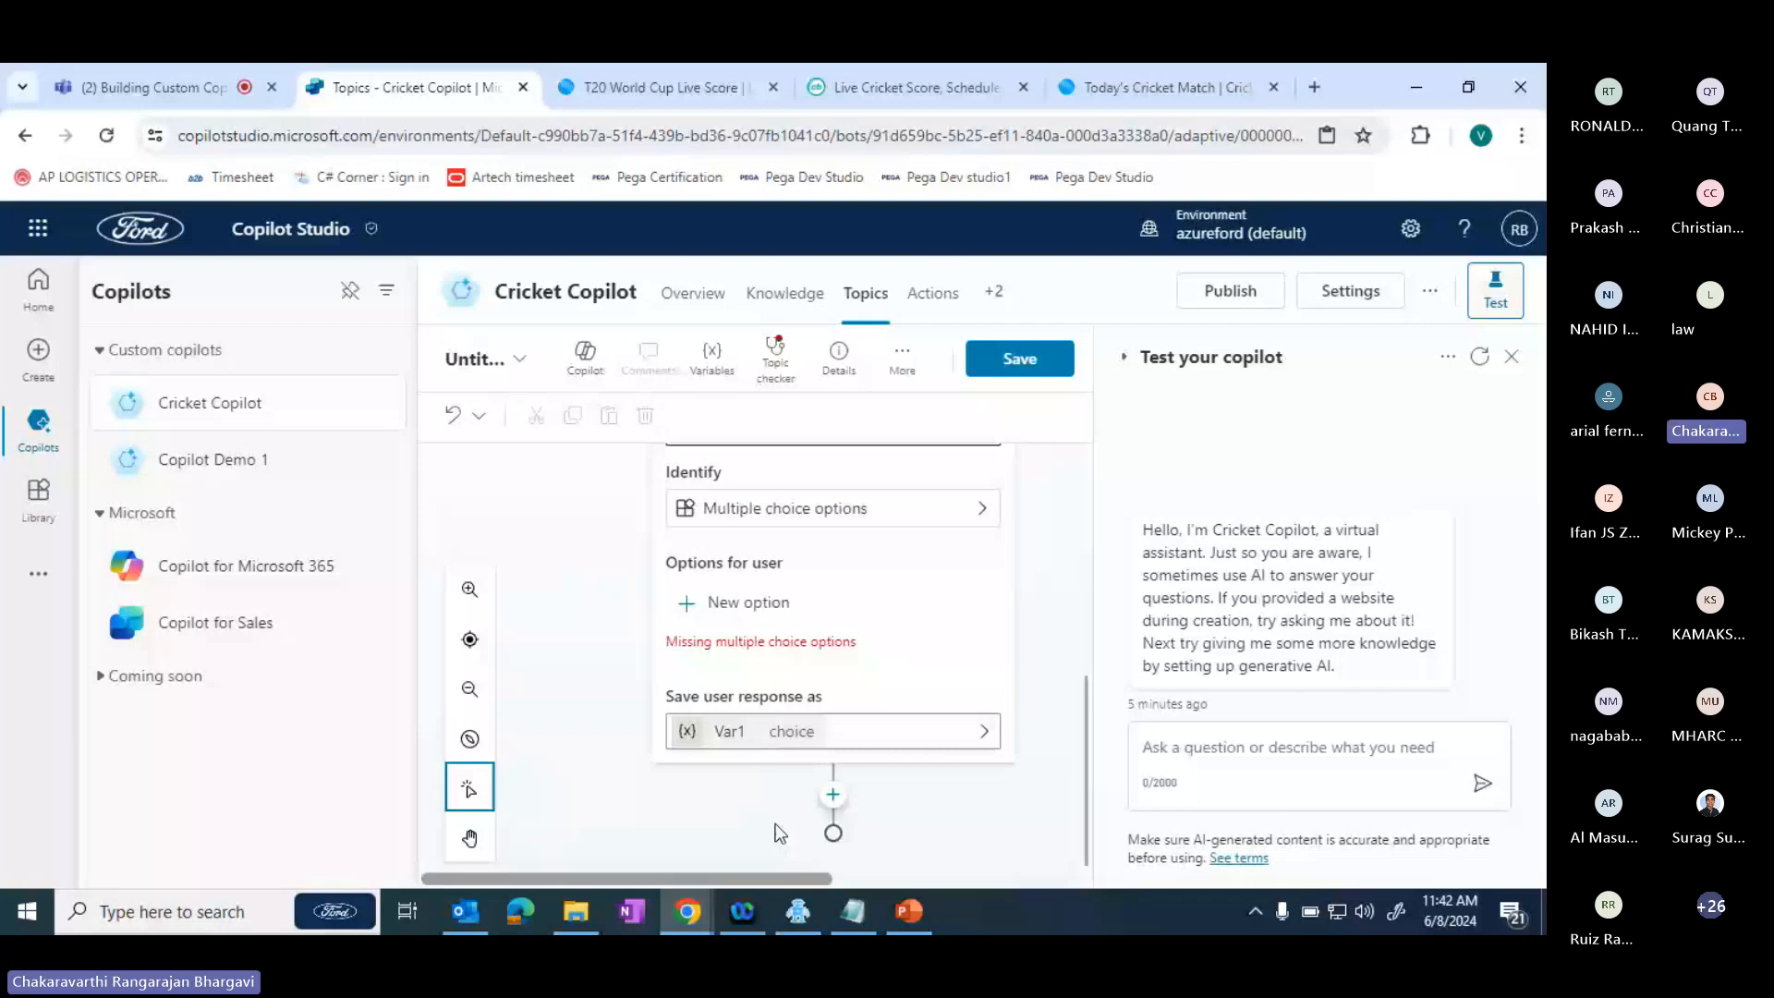
- Open the actions that can be called after the question node and review the plugin and basic action choices
{"action": "left_click", "coordinate": [832, 795]}
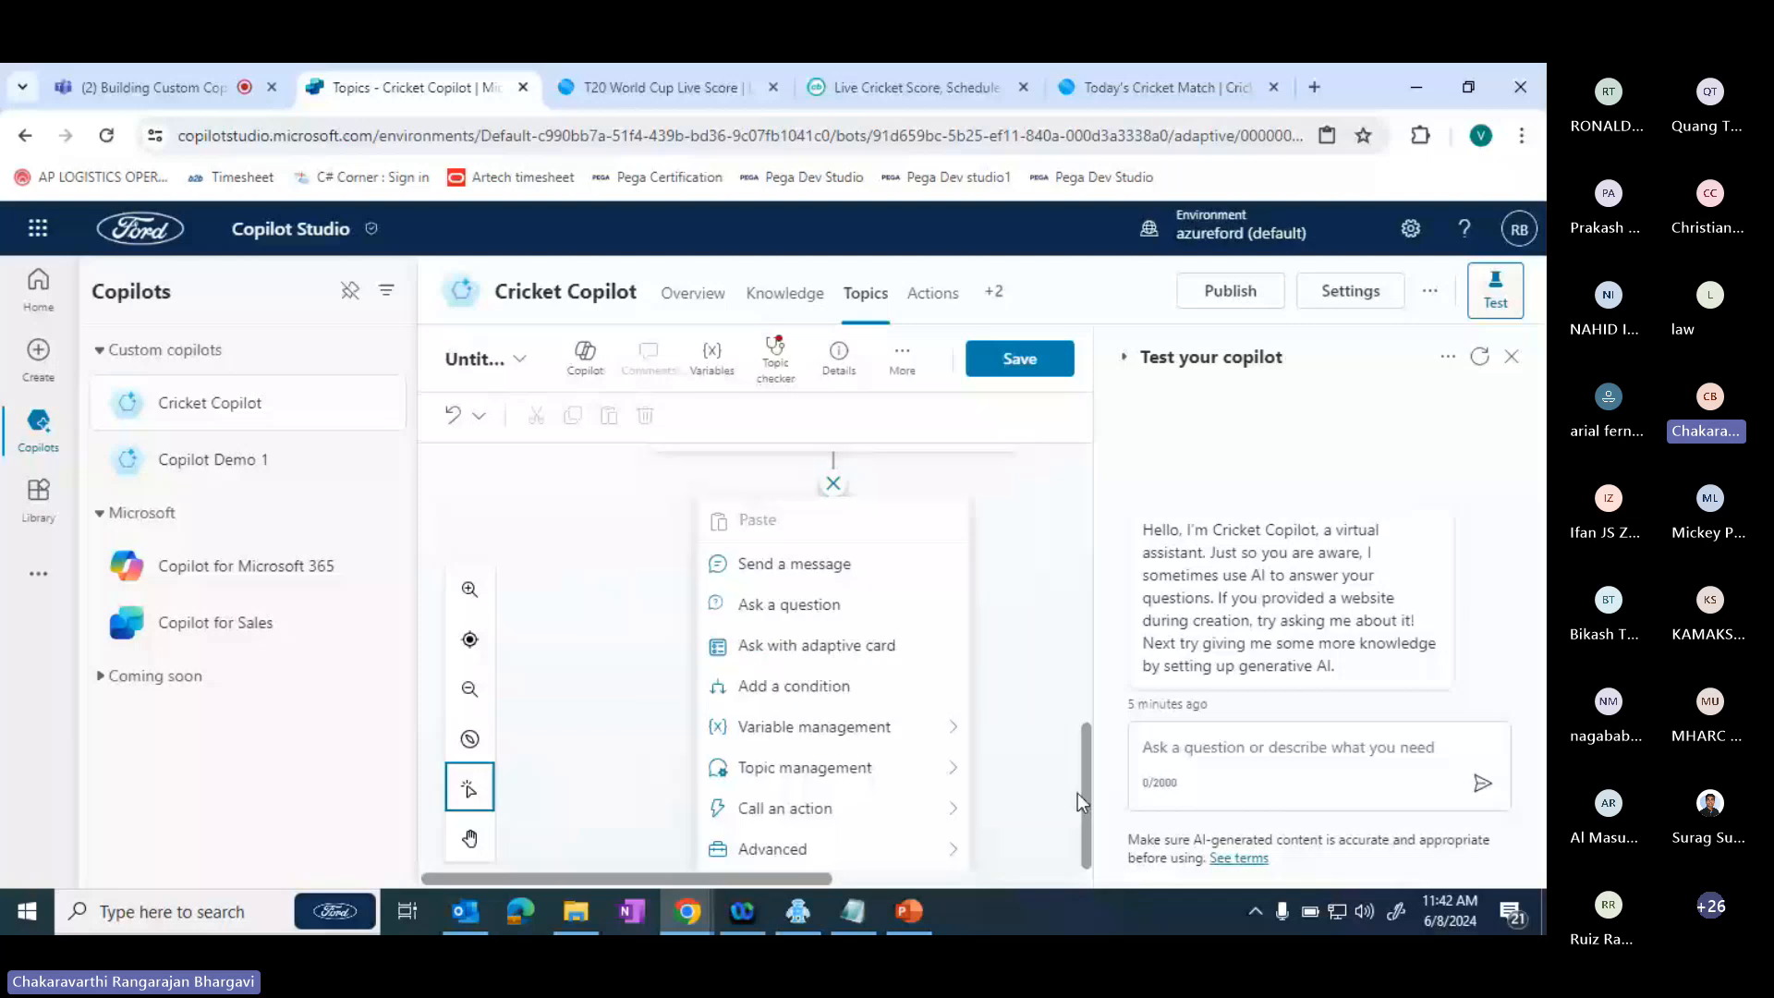
{"action": "left_click", "coordinate": [786, 821]}
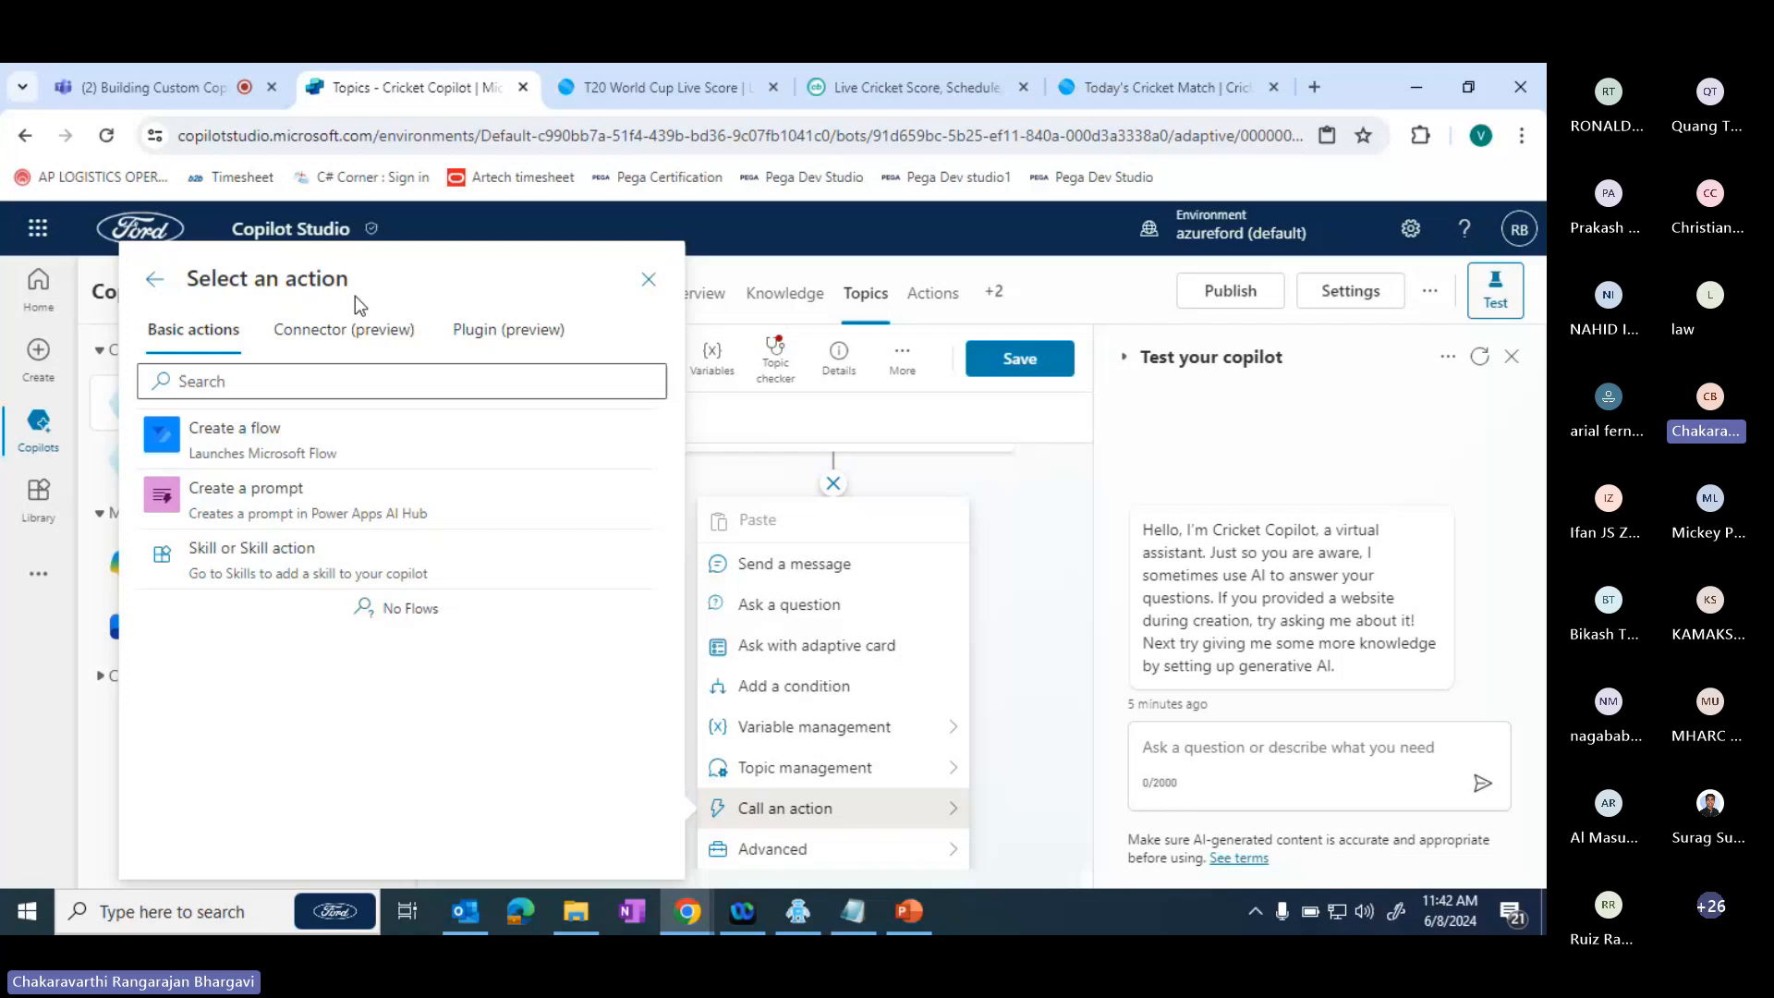
{"action": "left_click", "coordinate": [349, 333]}
{"action": "left_click", "coordinate": [508, 330]}
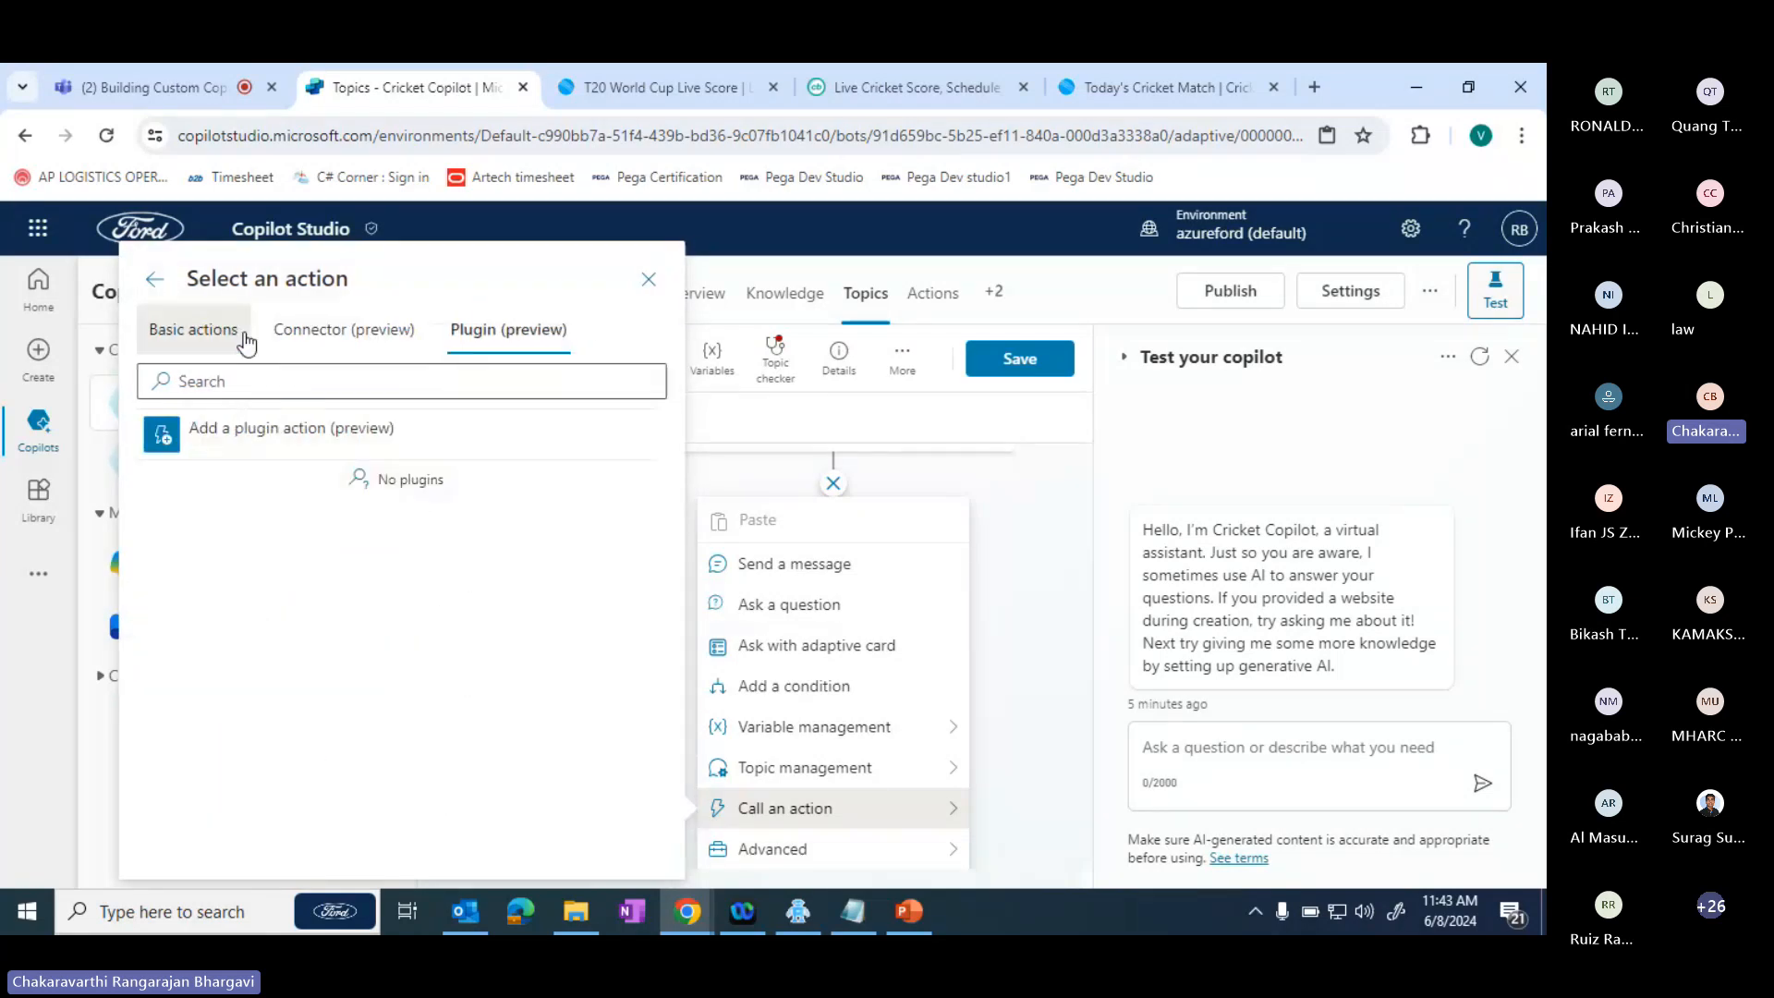
{"action": "left_click", "coordinate": [244, 338]}
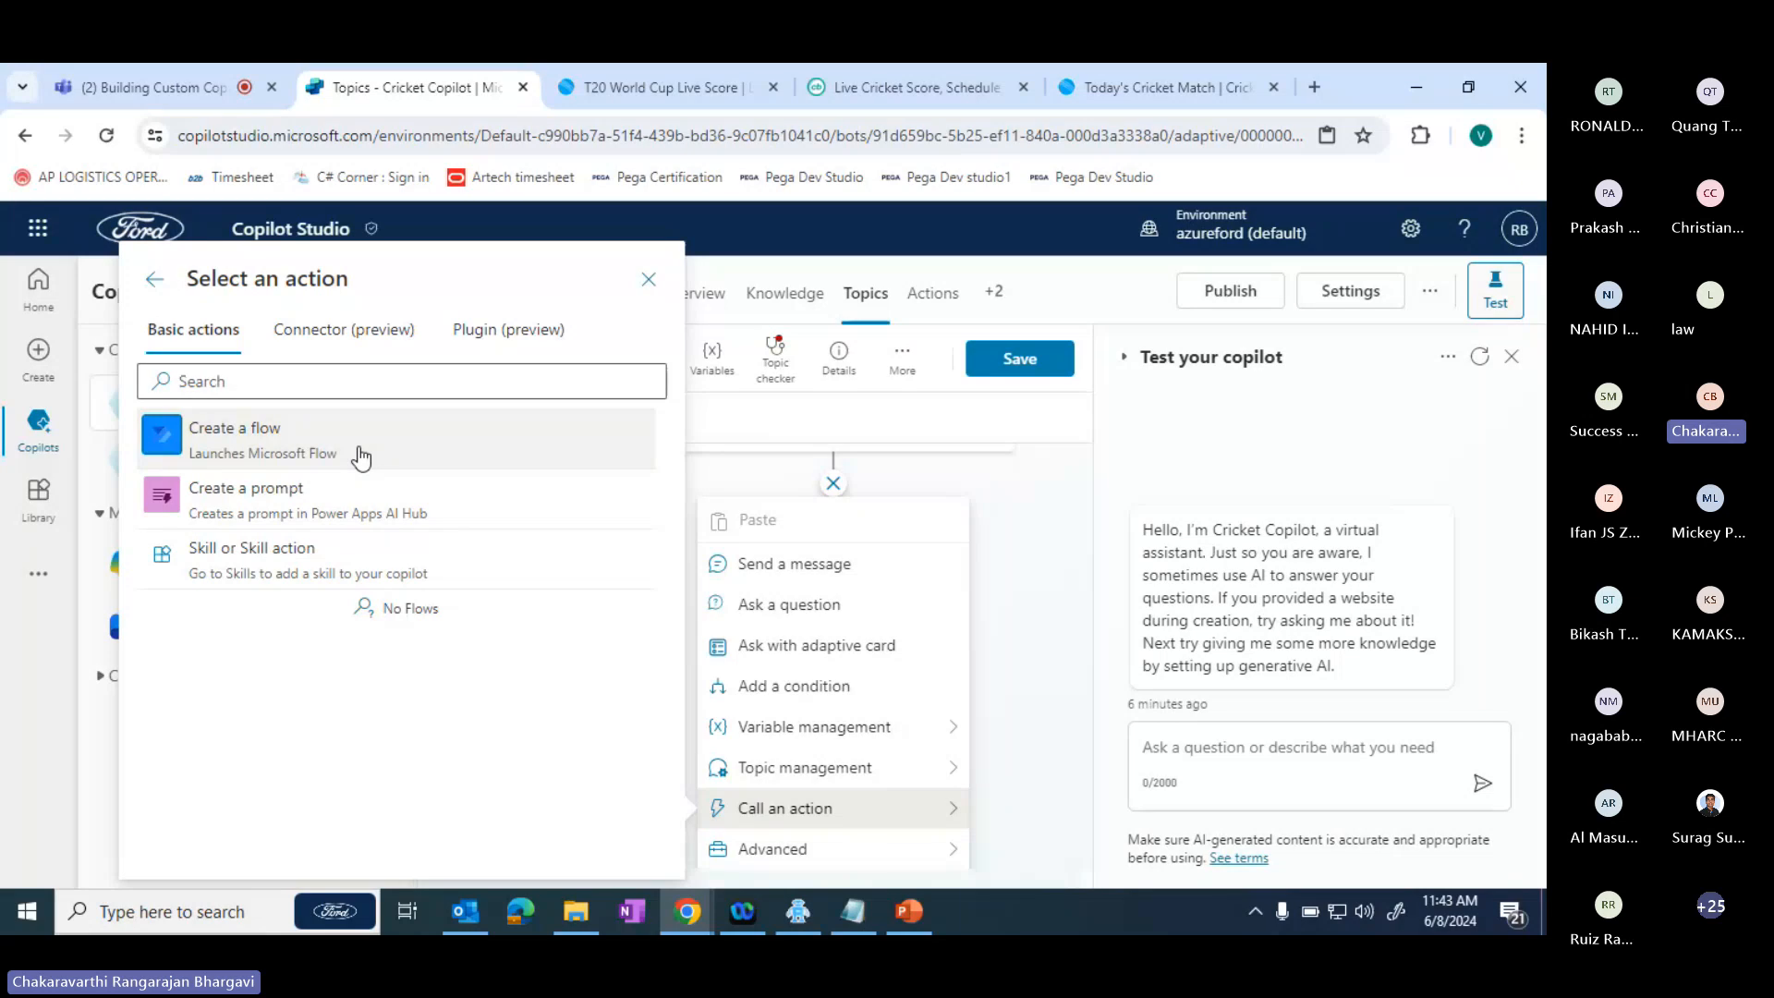
- Add the MSN Weather connector action "Get forecast for today" after the question using the existing connection, and view its outputs
{"action": "left_click", "coordinate": [322, 344]}
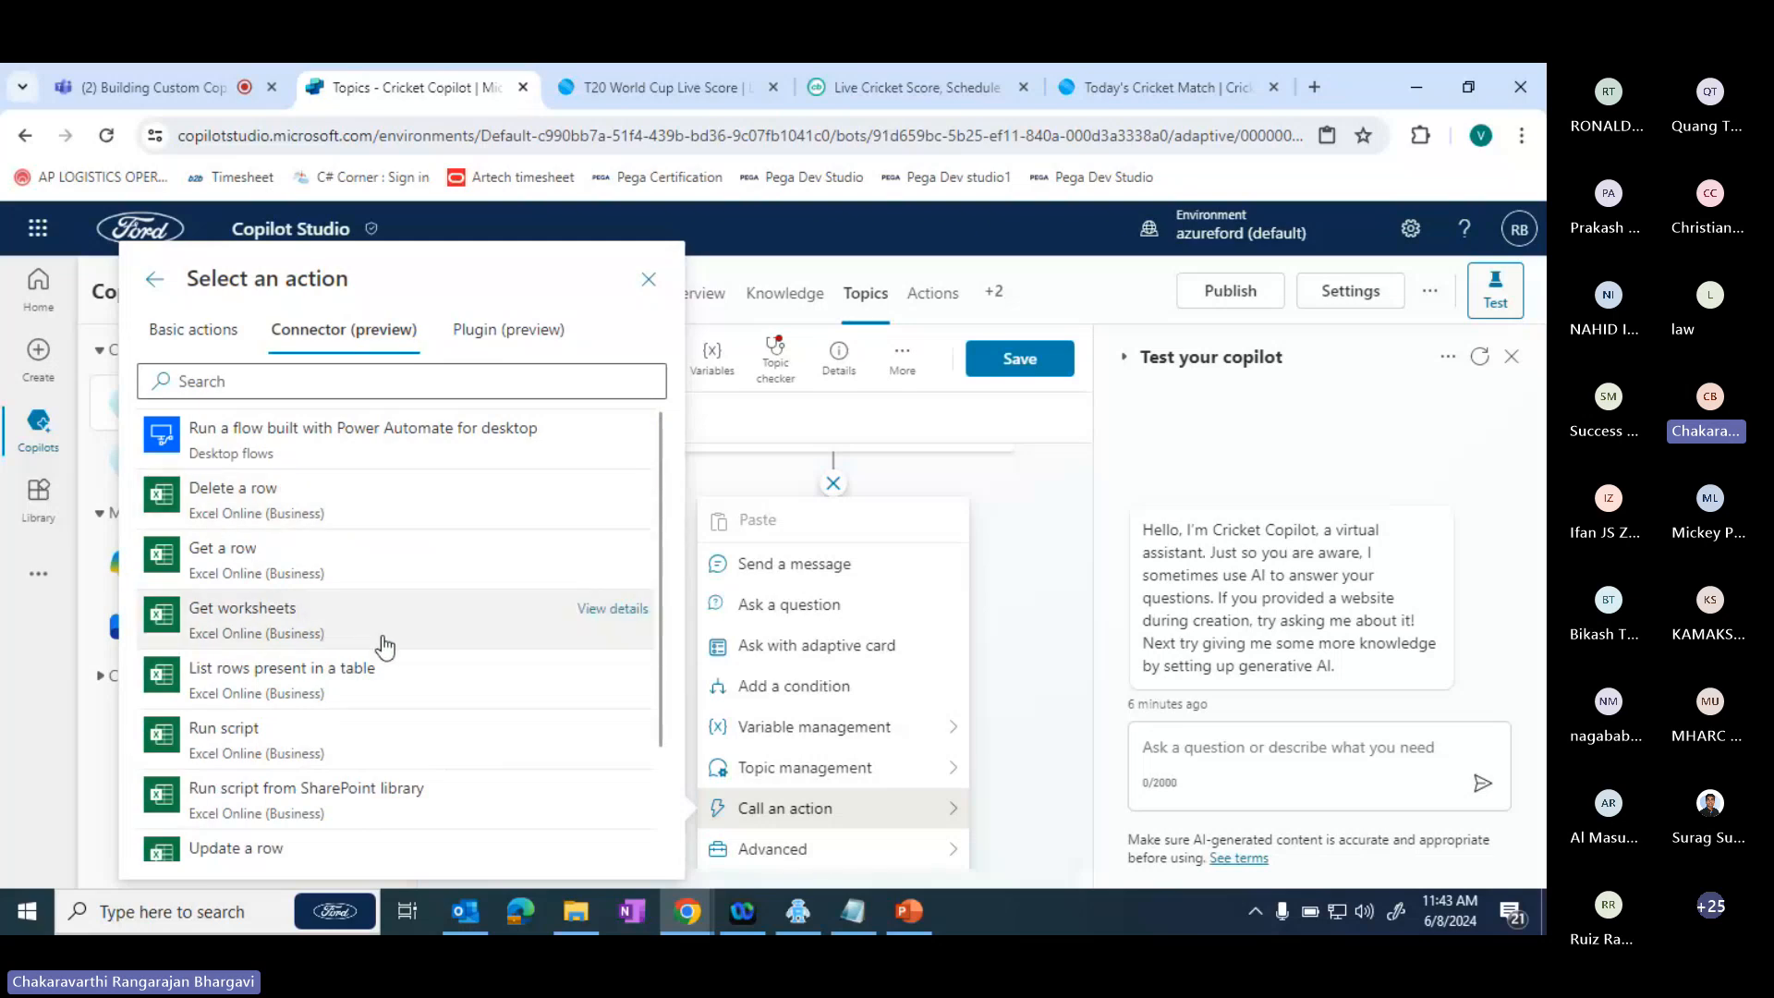
{"action": "scroll", "coordinate": [651, 803], "scroll_direction": "down", "scroll_amount": 2}
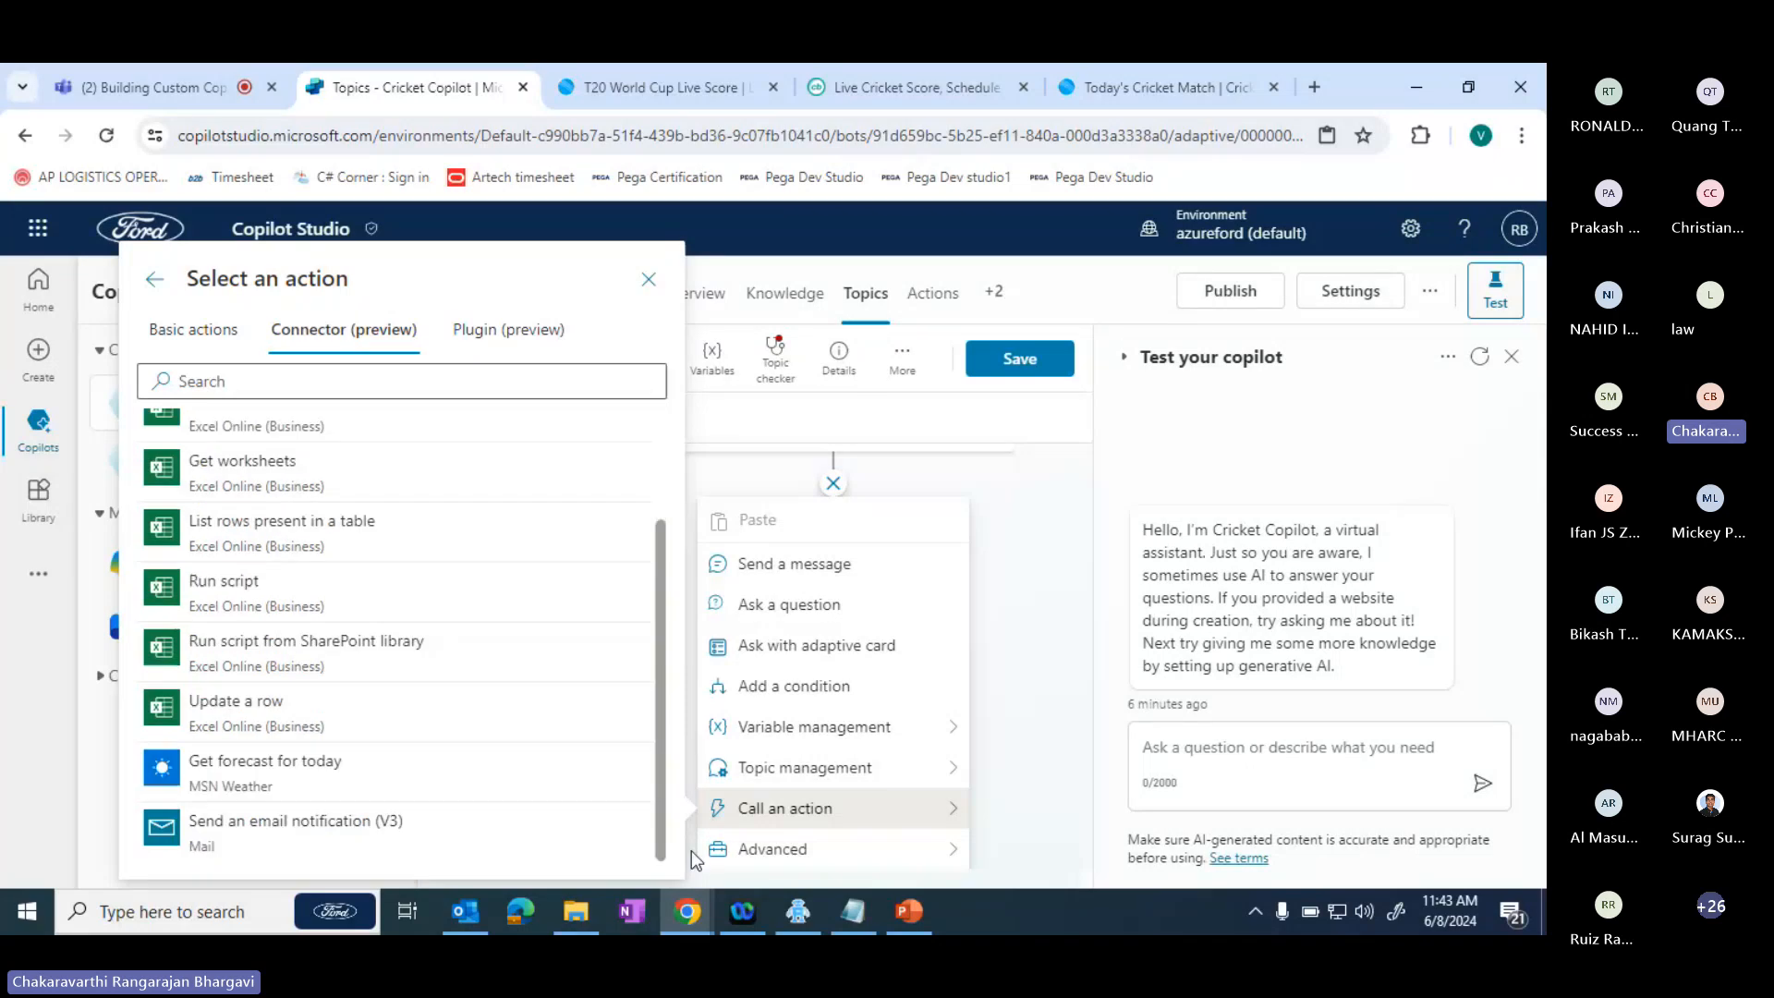
{"action": "left_click", "coordinate": [358, 772]}
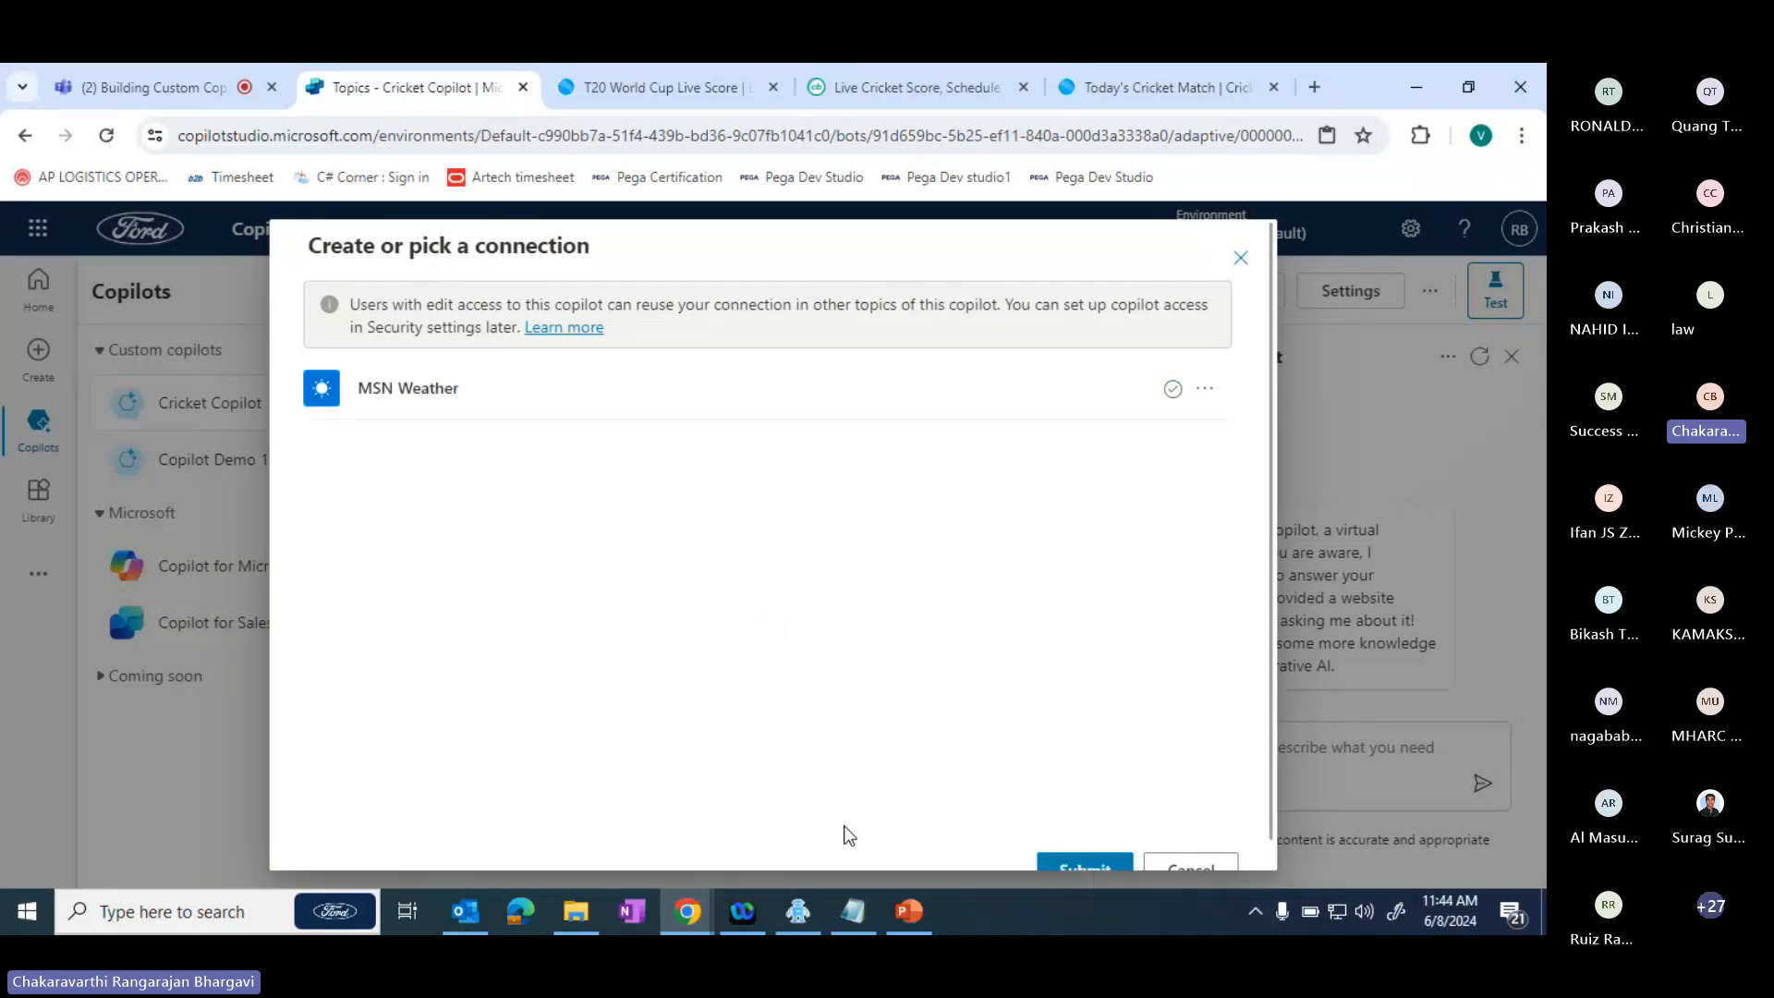
{"action": "left_click", "coordinate": [1102, 866]}
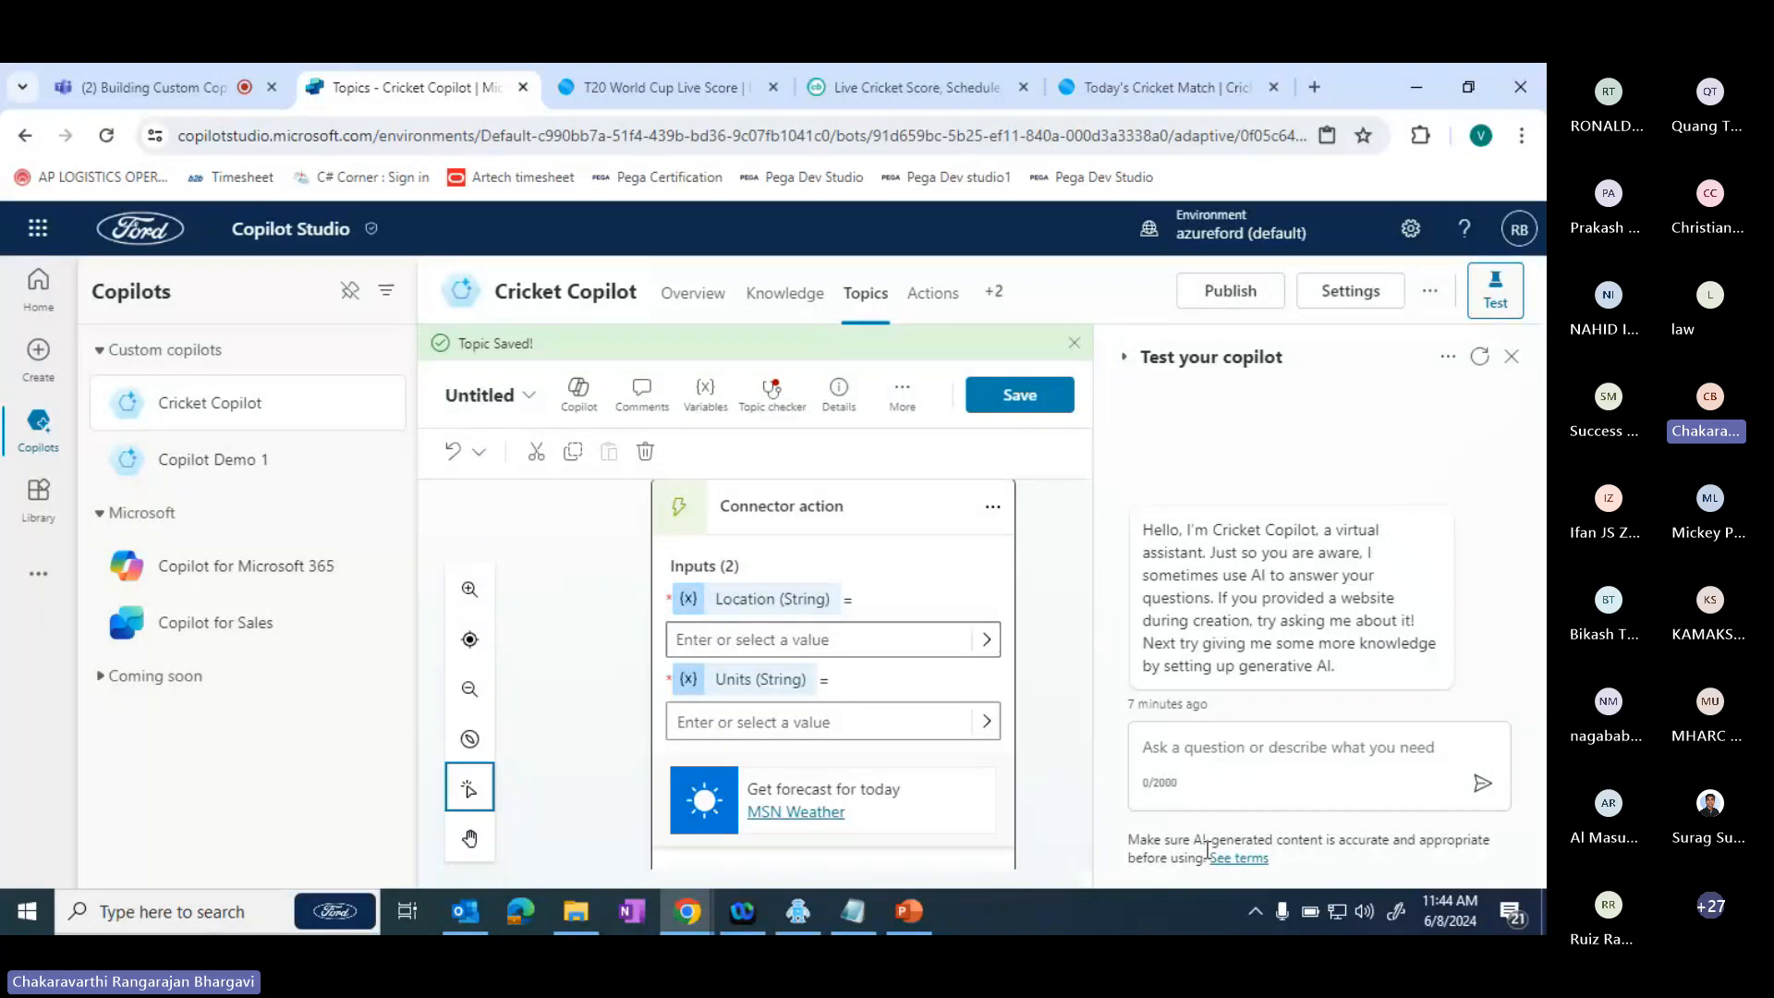
{"action": "left_click_drag", "start_coordinate": [1088, 730], "coordinate": [1090, 841]}
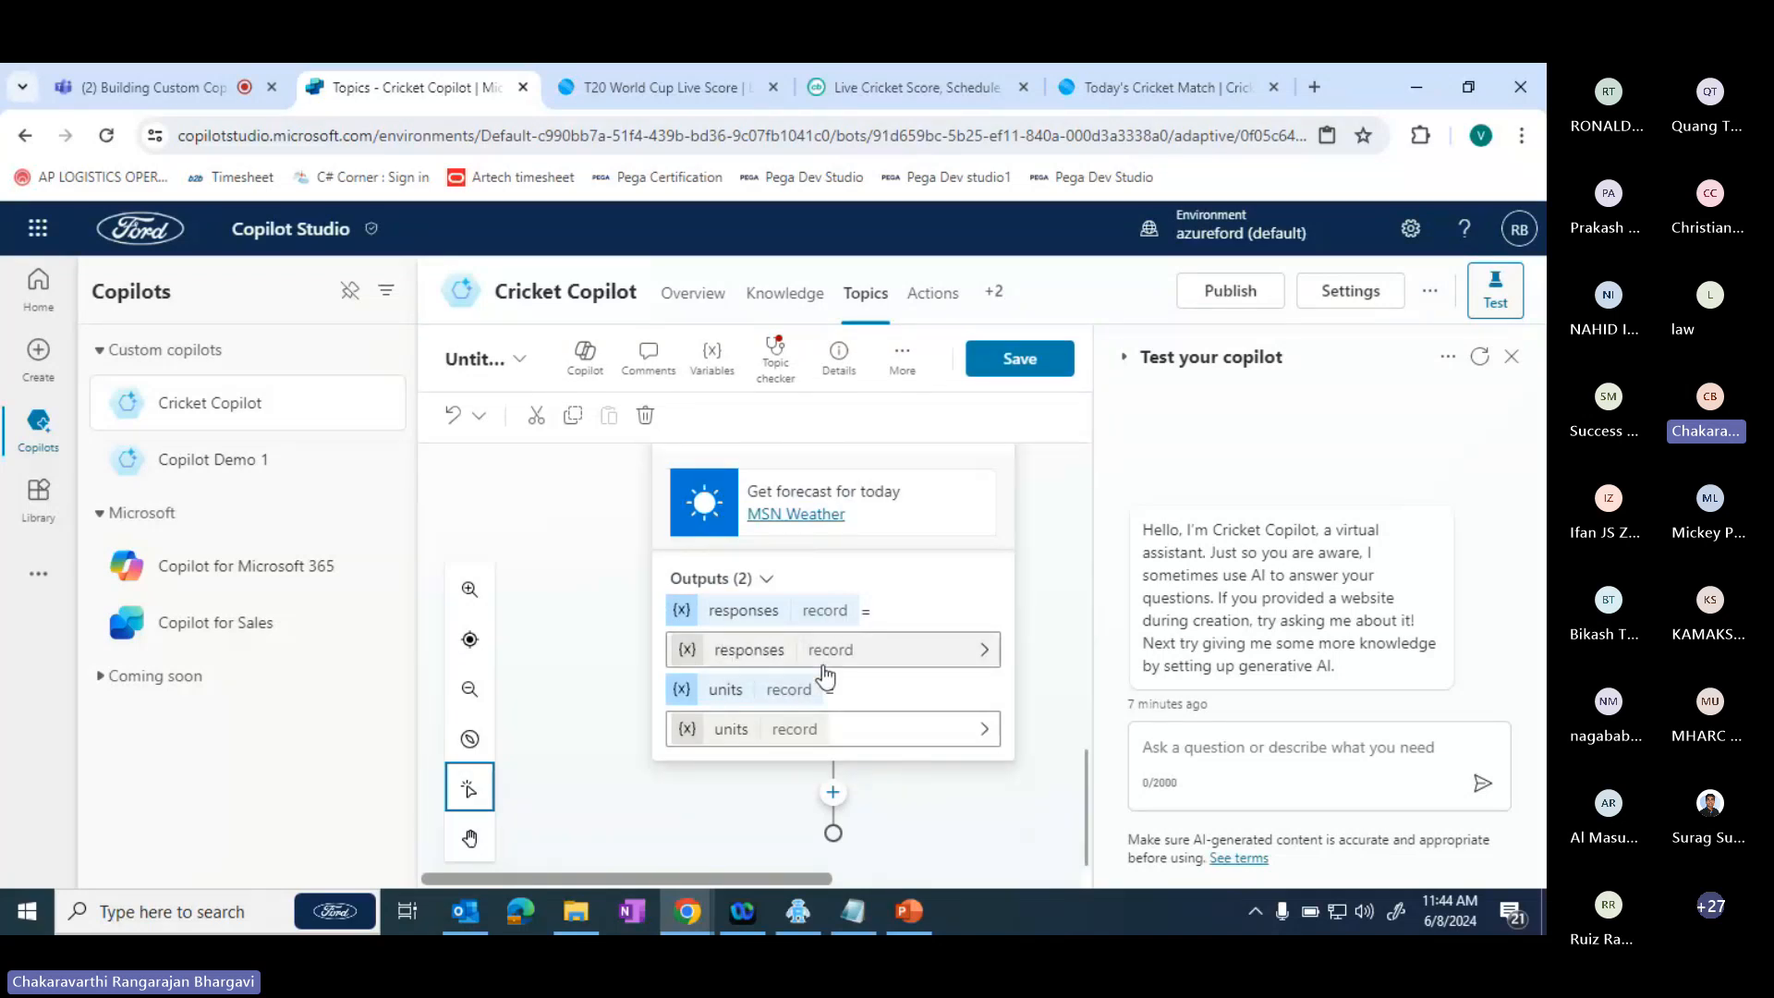
- Test the copilot by sending it the message "weather"
{"action": "left_click", "coordinate": [1199, 751]}
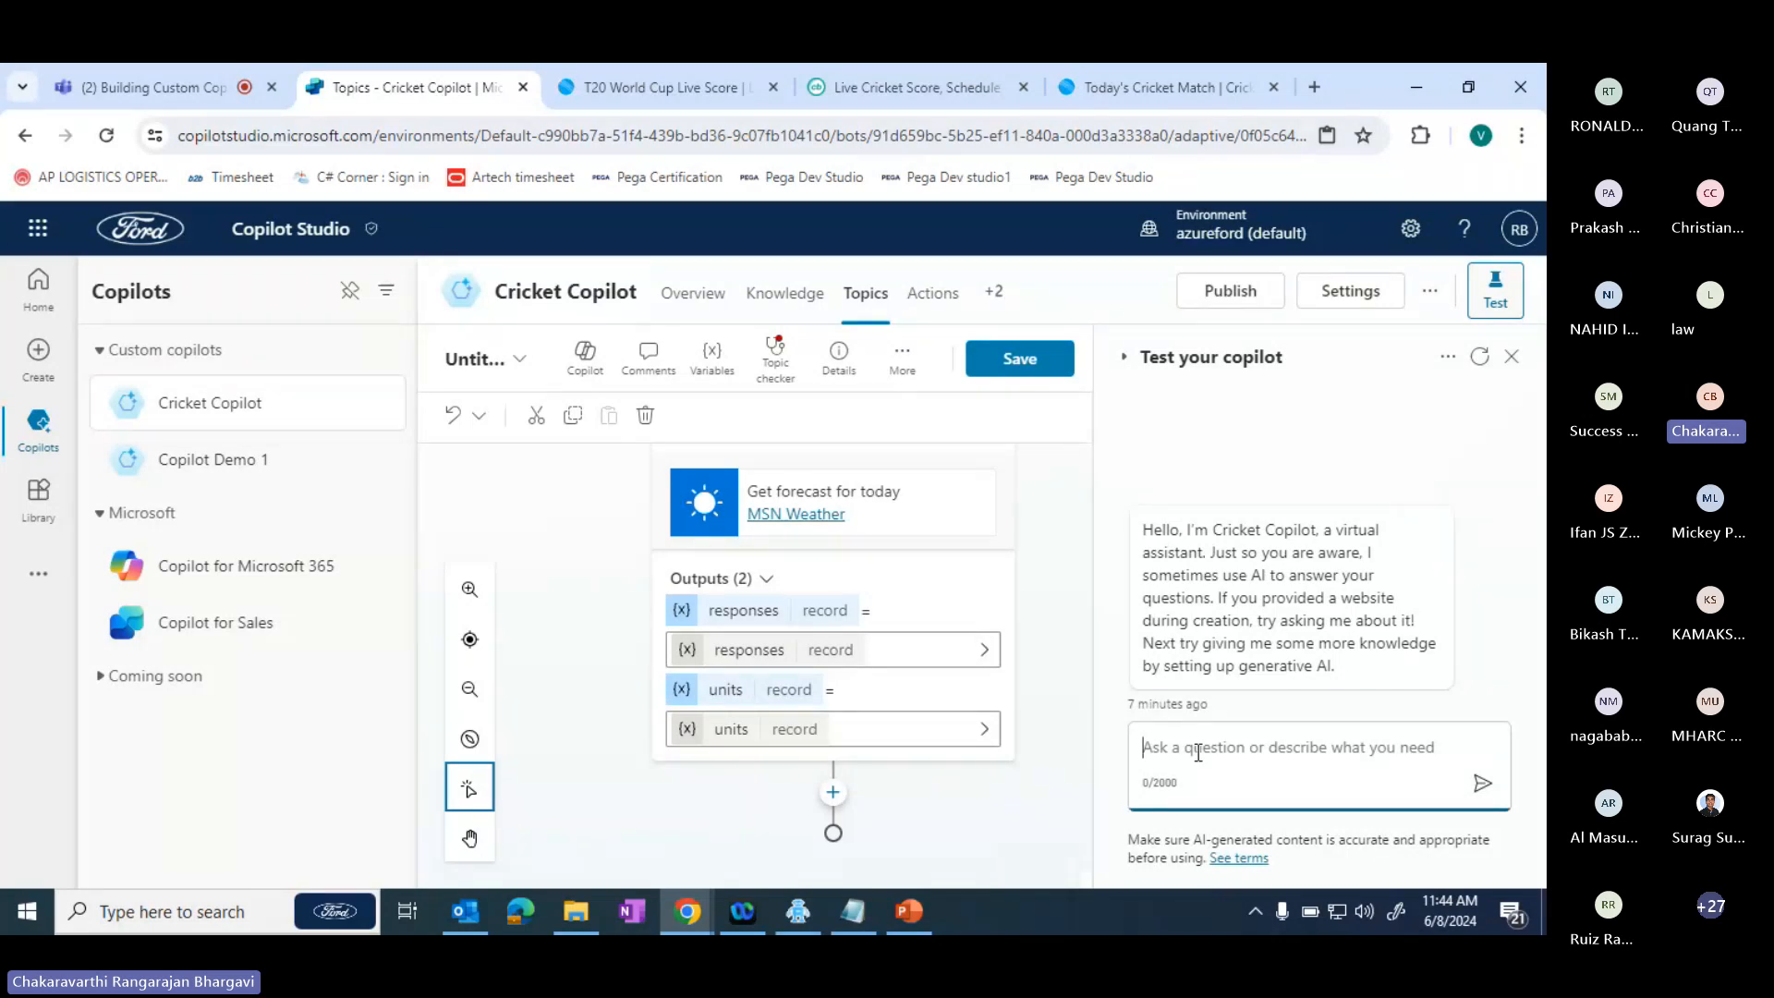
{"action": "type", "text": "w"}
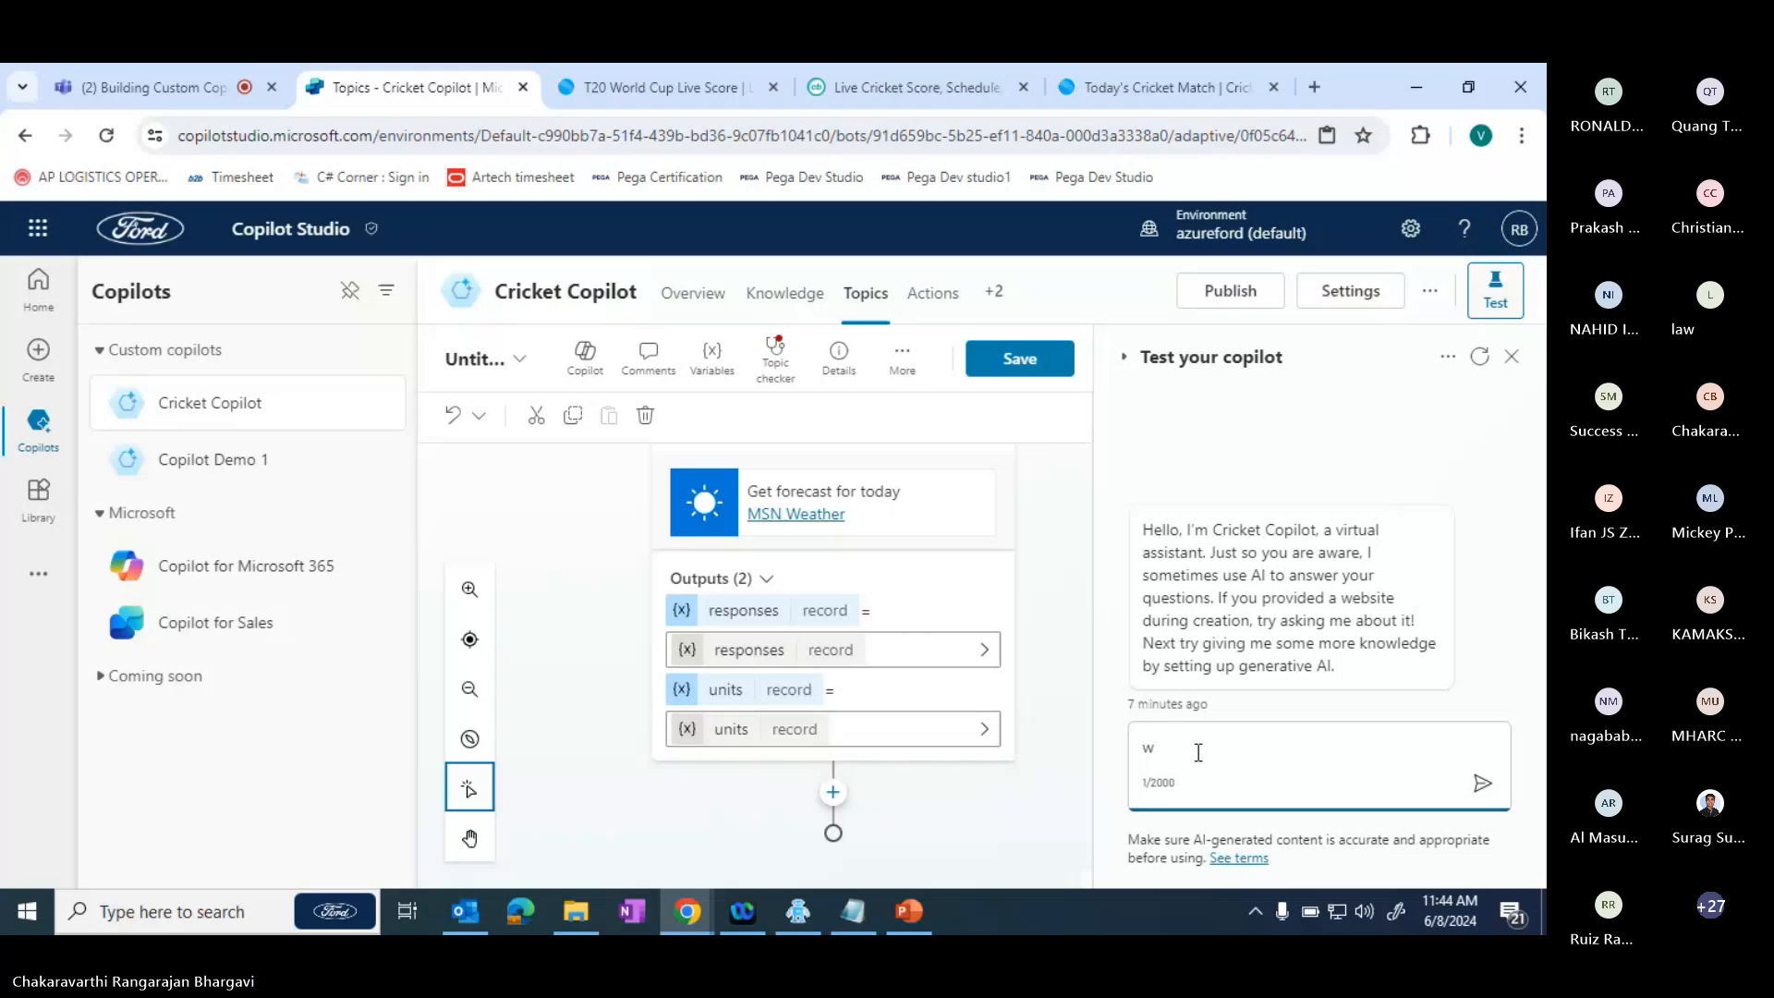
{"action": "type", "text": "heth"}
{"action": "key", "text": "BackSpace"}
{"action": "key", "text": "BackSpace"}
{"action": "key", "text": "BackSpace"}
{"action": "key", "text": "BackSpace"}
{"action": "type", "text": "eather"}
{"action": "key", "text": "Return"}
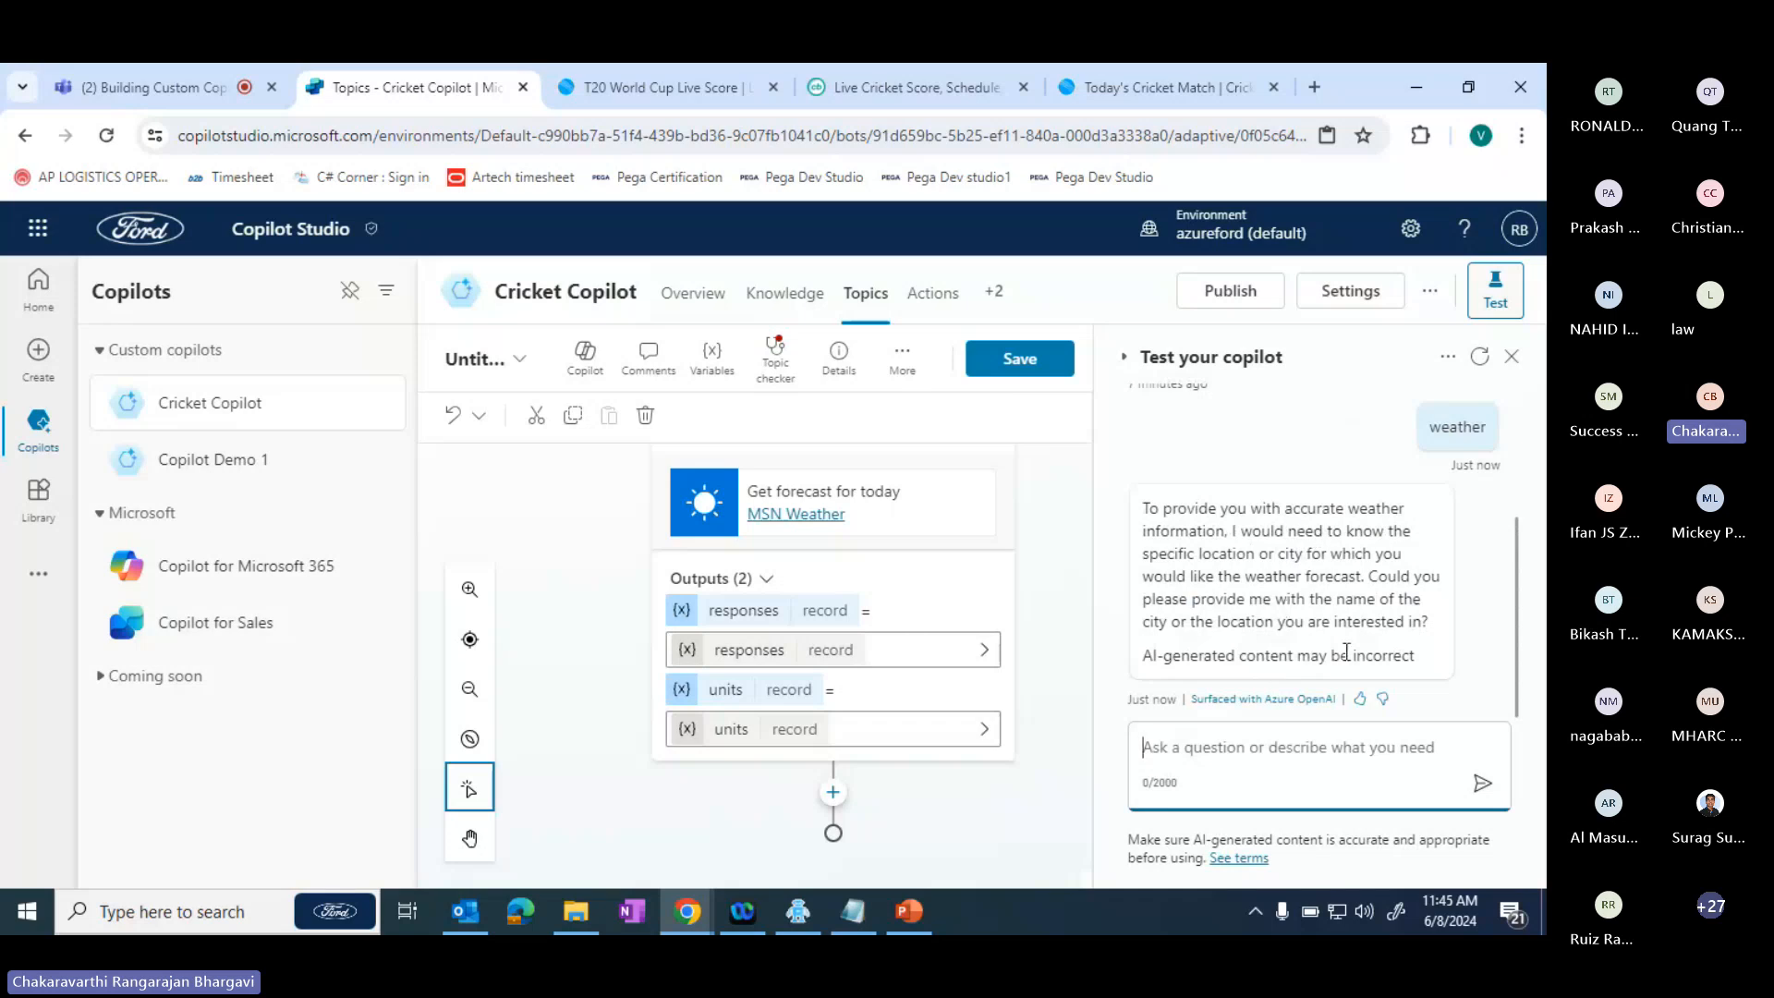
{"action": "left_click", "coordinate": [1039, 363]}
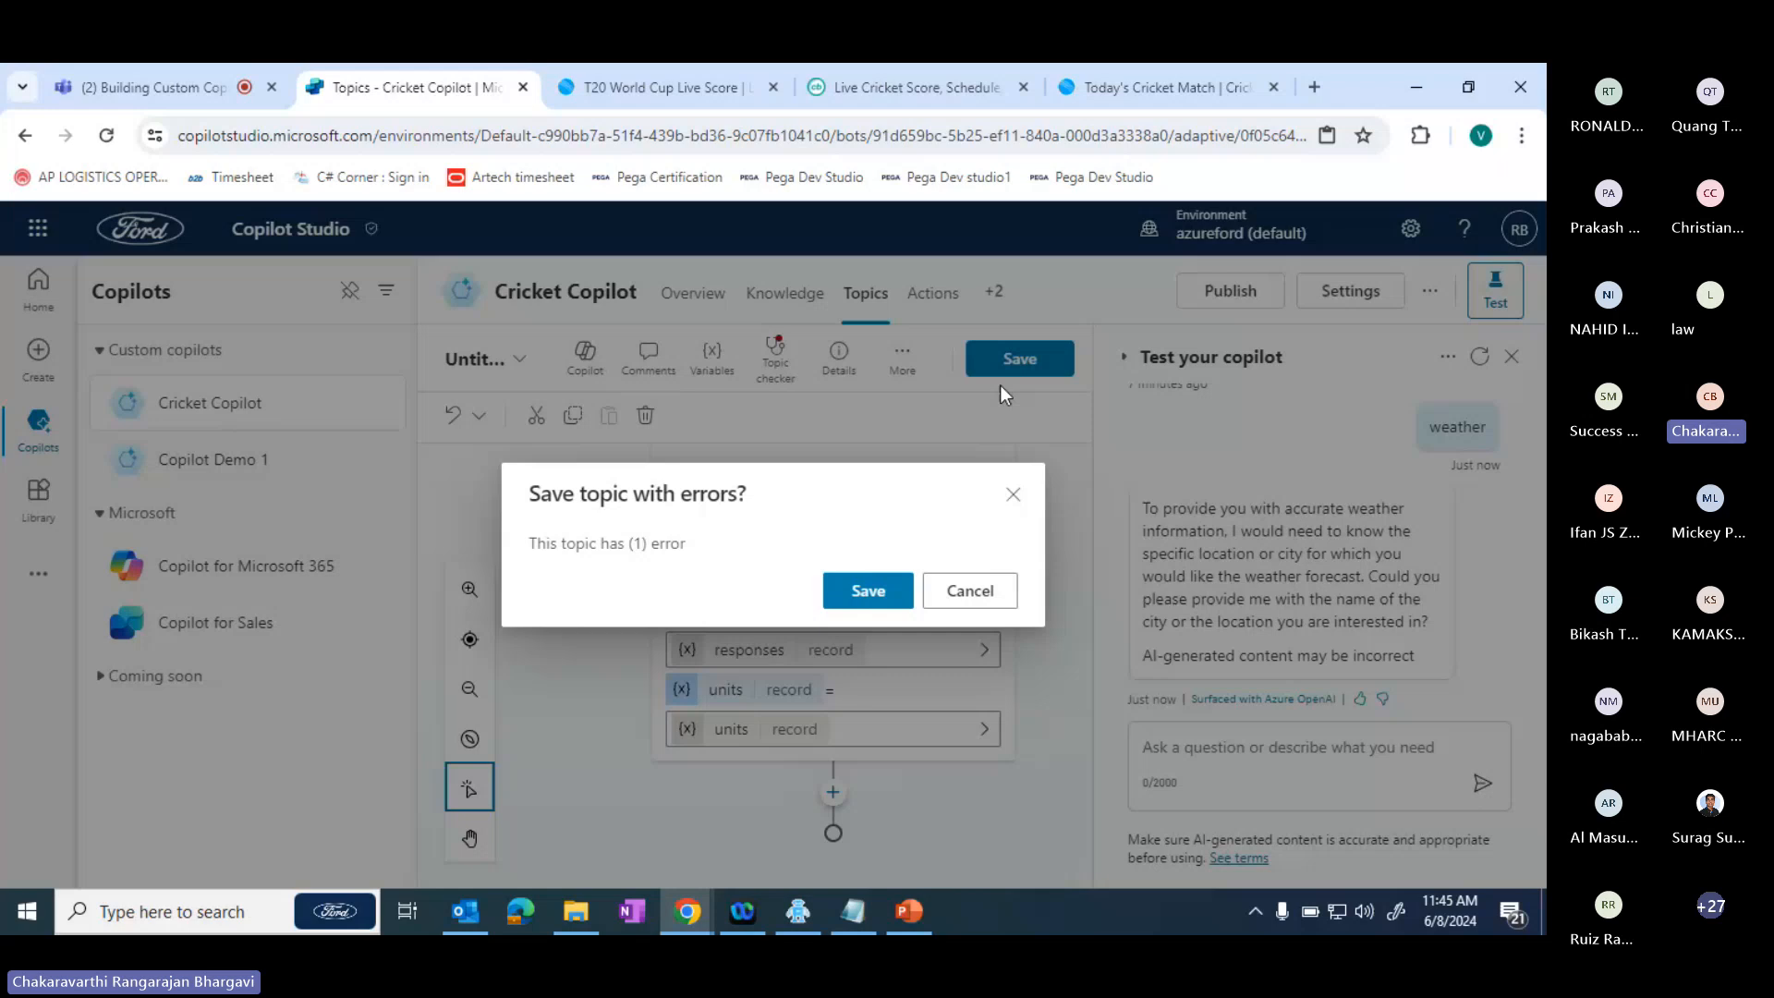
{"action": "left_click", "coordinate": [1000, 599]}
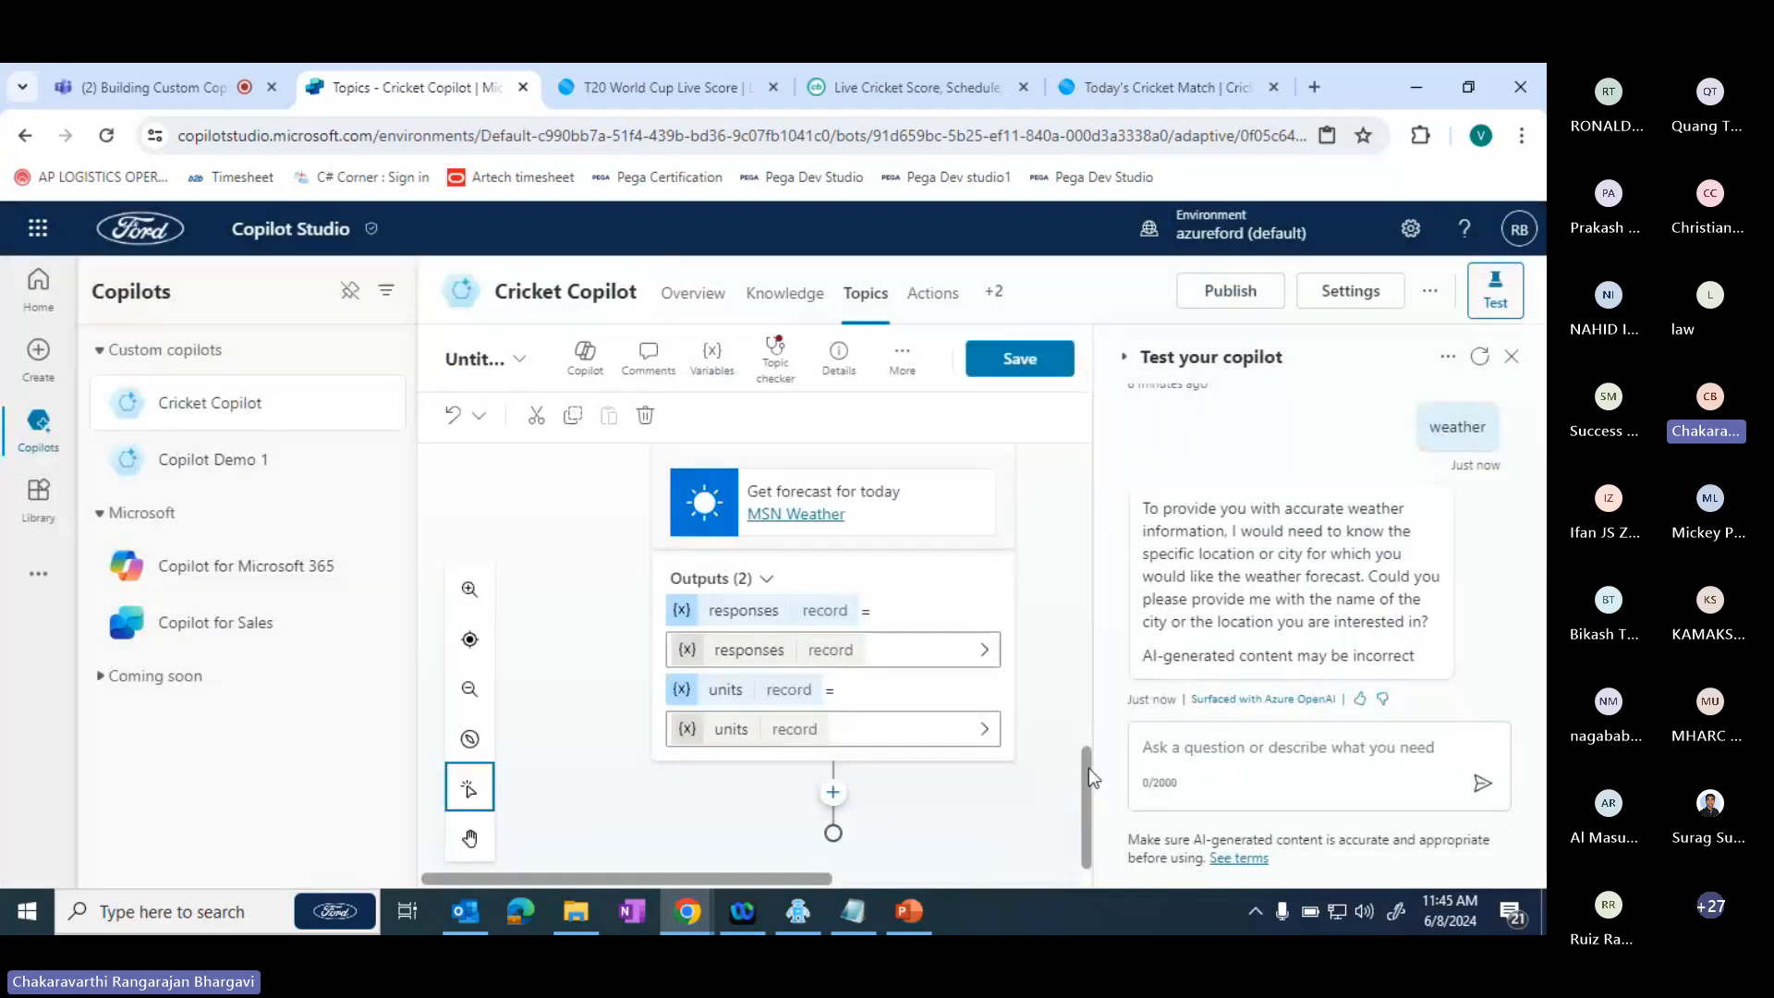
{"action": "mouse_move", "coordinate": [1089, 771]}
{"action": "left_mouse_down"}
{"action": "mouse_move", "coordinate": [1107, 615]}
{"action": "mouse_move", "coordinate": [1072, 785]}
{"action": "left_mouse_up"}
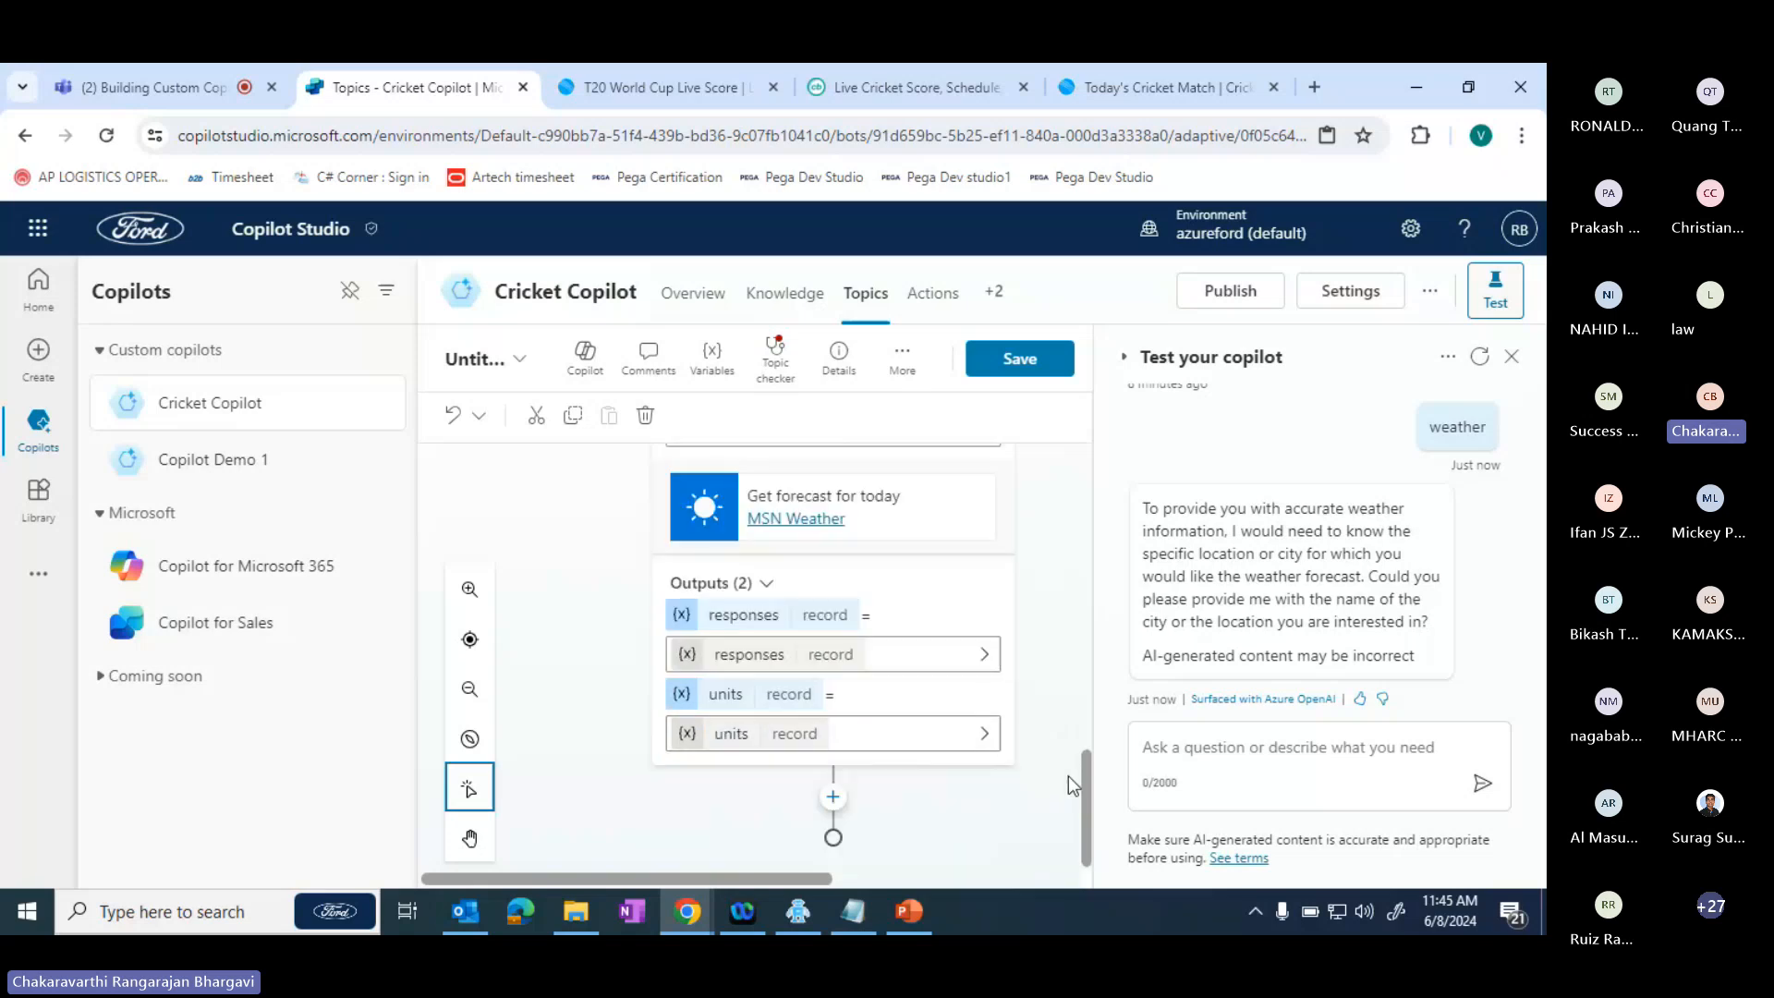
- Leave the topic editor for Cricket Copilot's Knowledge page without saving the open changes
{"action": "left_click", "coordinate": [1229, 753]}
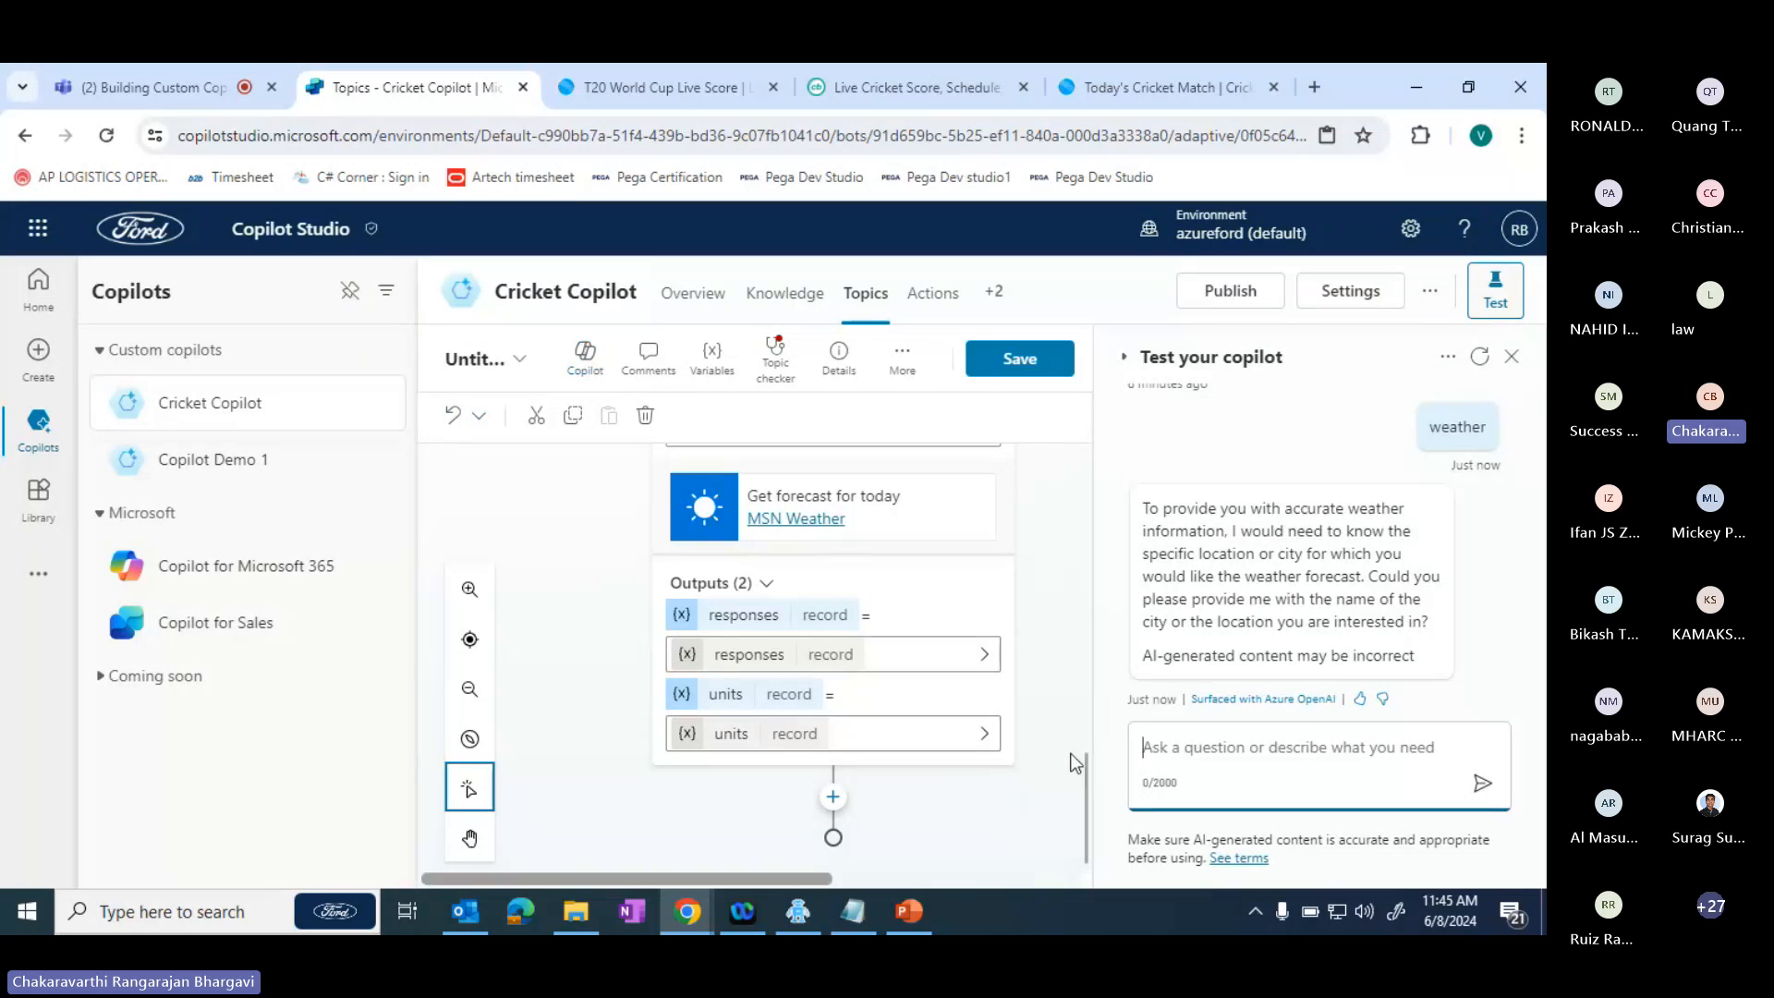
{"action": "left_click", "coordinate": [940, 307]}
{"action": "left_click", "coordinate": [961, 610]}
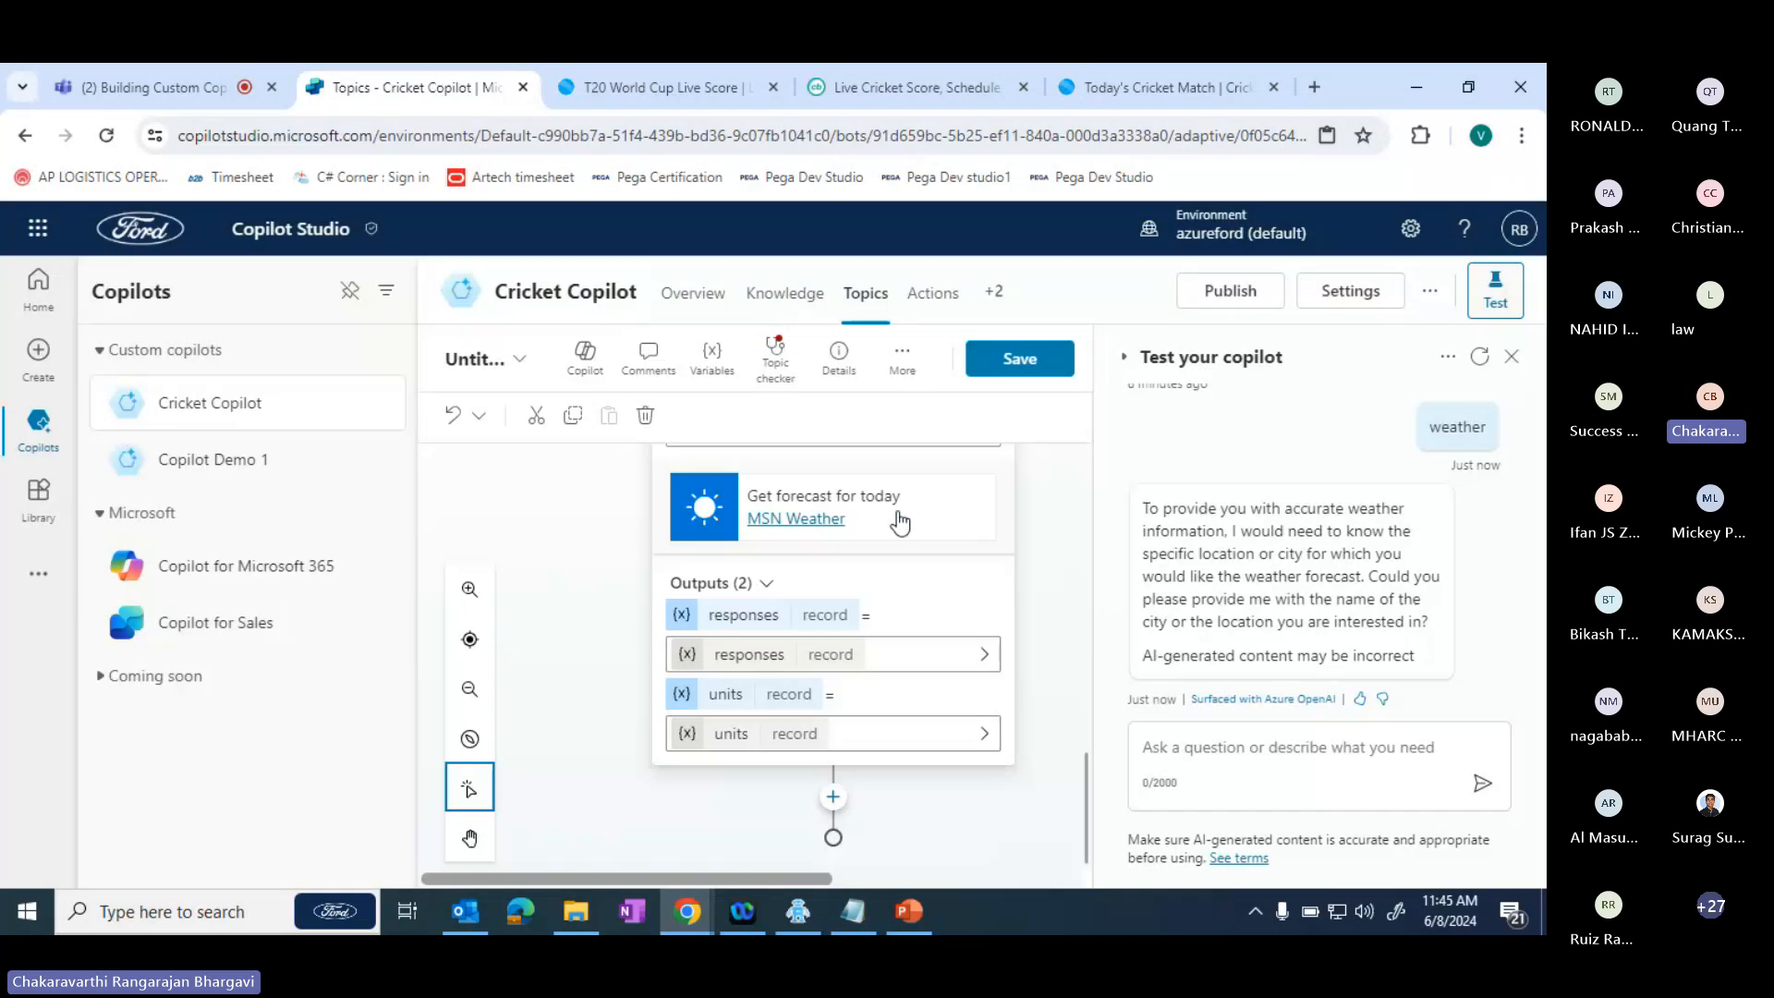
{"action": "left_click", "coordinate": [812, 296]}
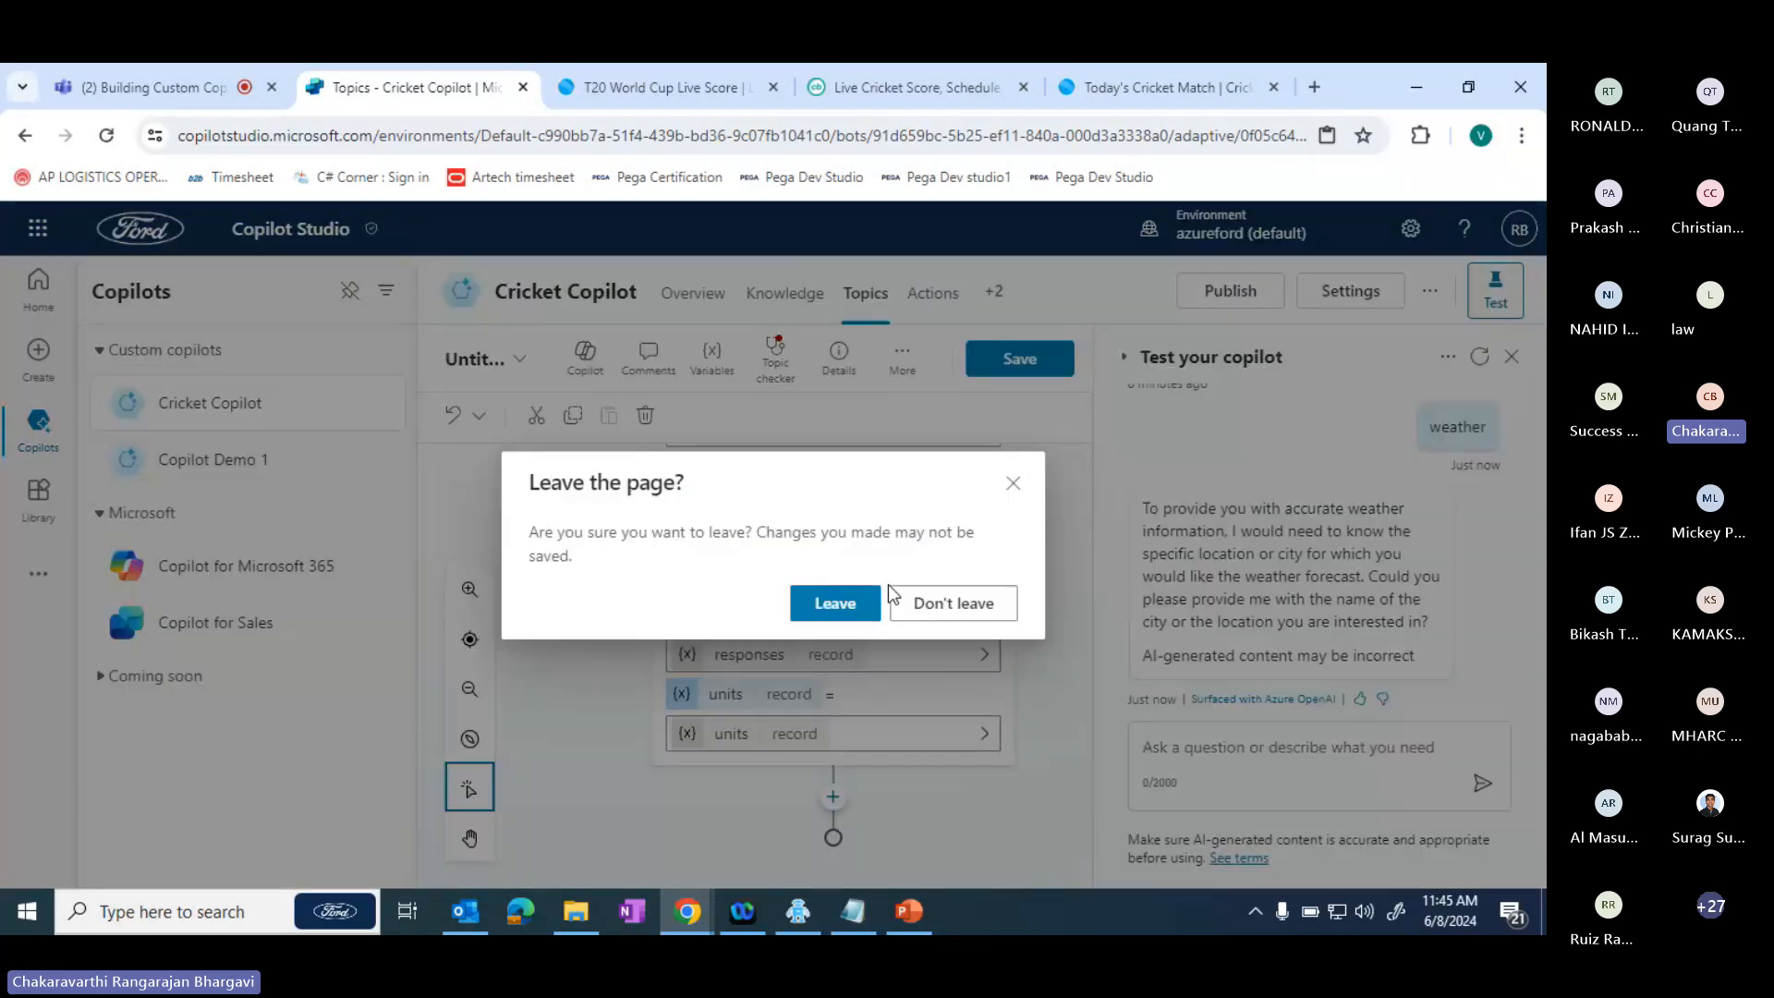
{"action": "left_click", "coordinate": [863, 623]}
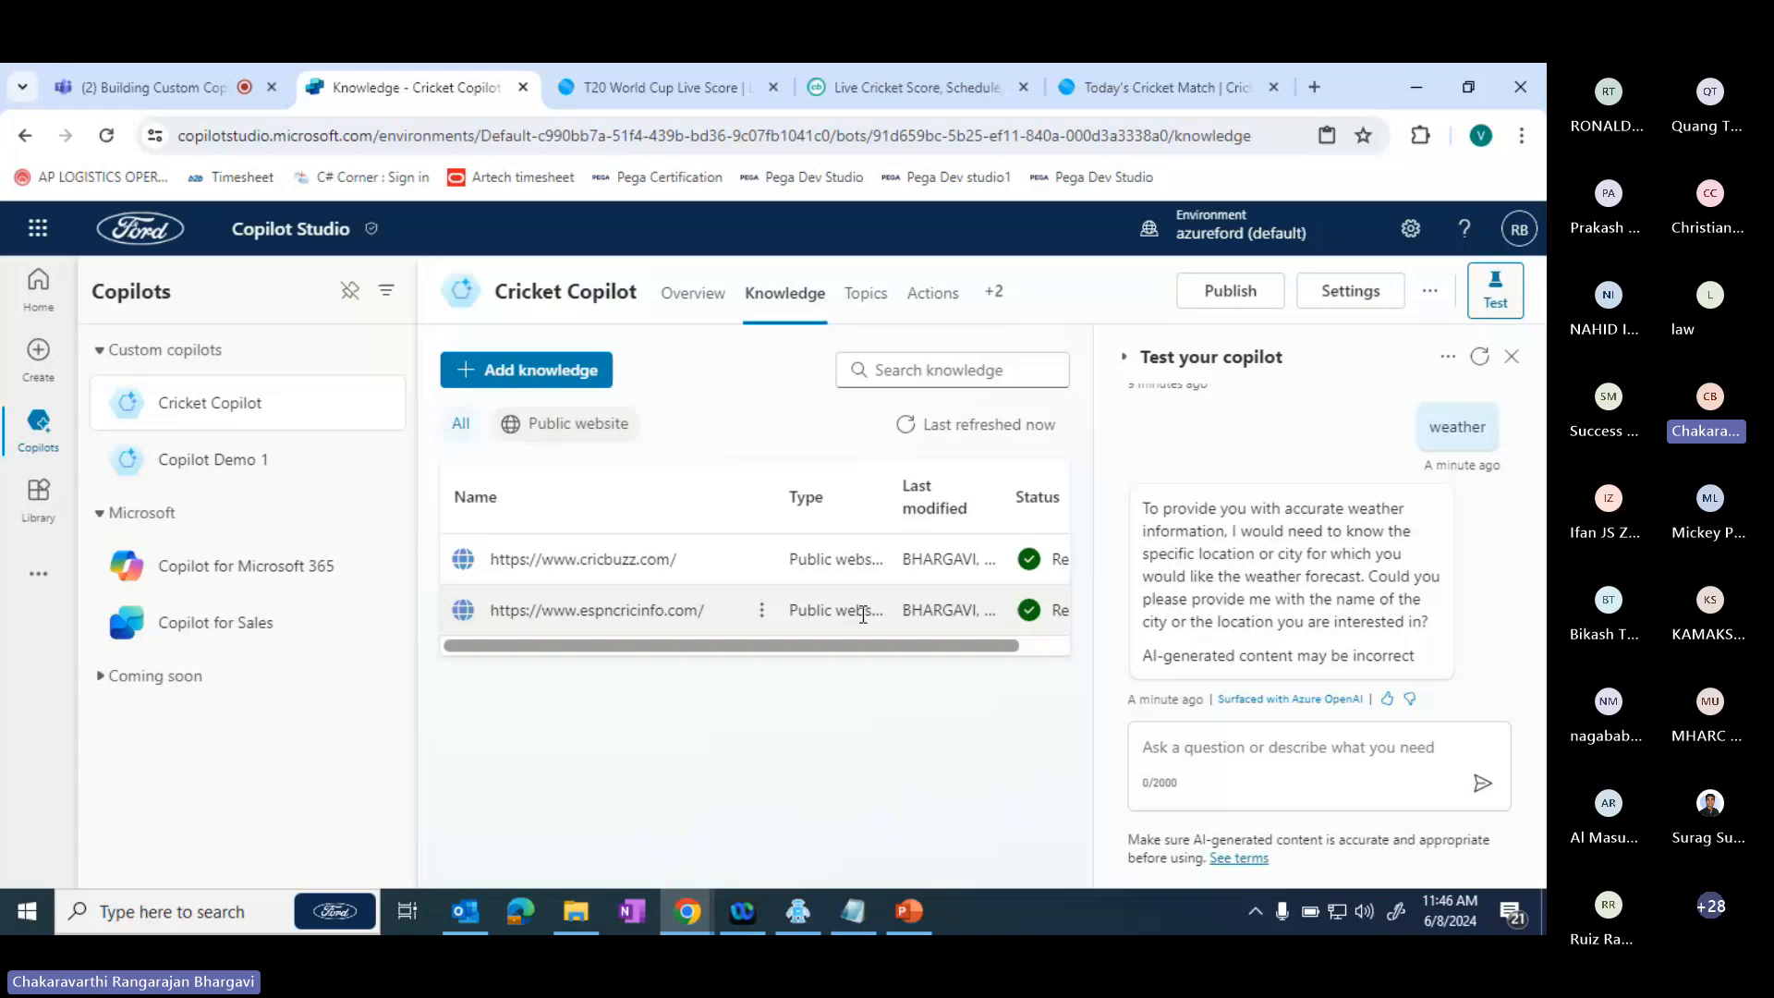
- Try to publish Cricket Copilot to its connected channels
{"action": "left_click", "coordinate": [1232, 292]}
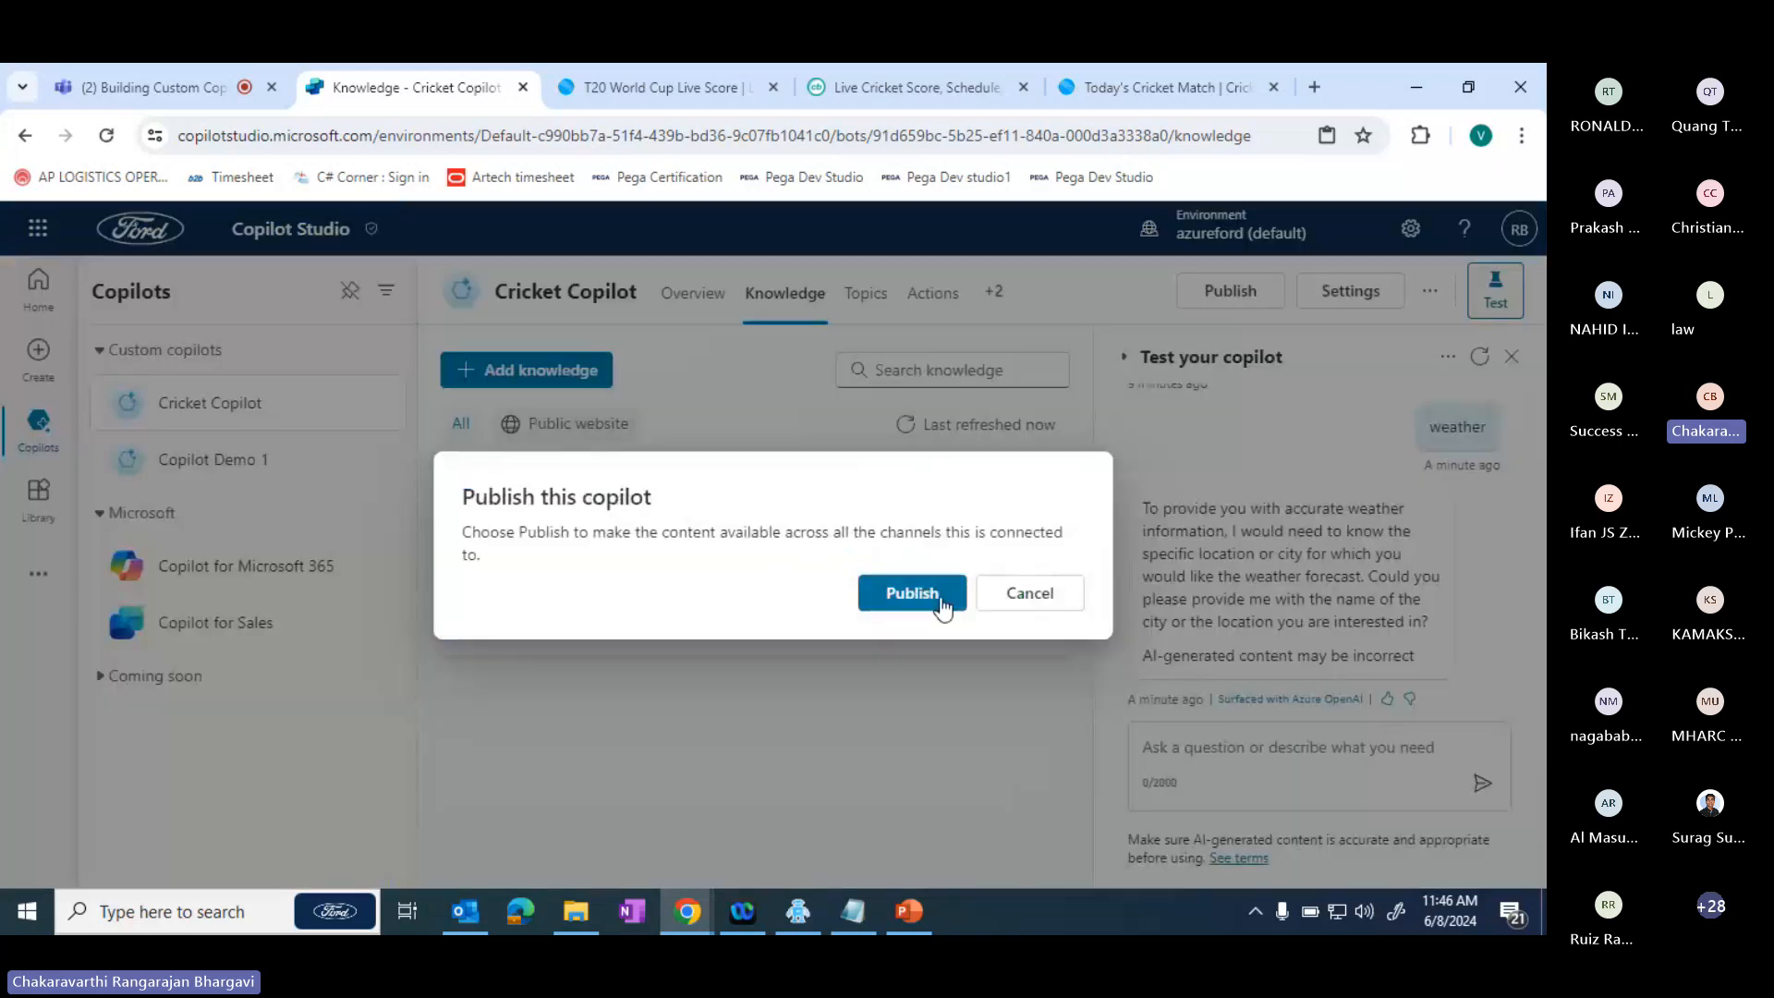
{"action": "left_click", "coordinate": [942, 608]}
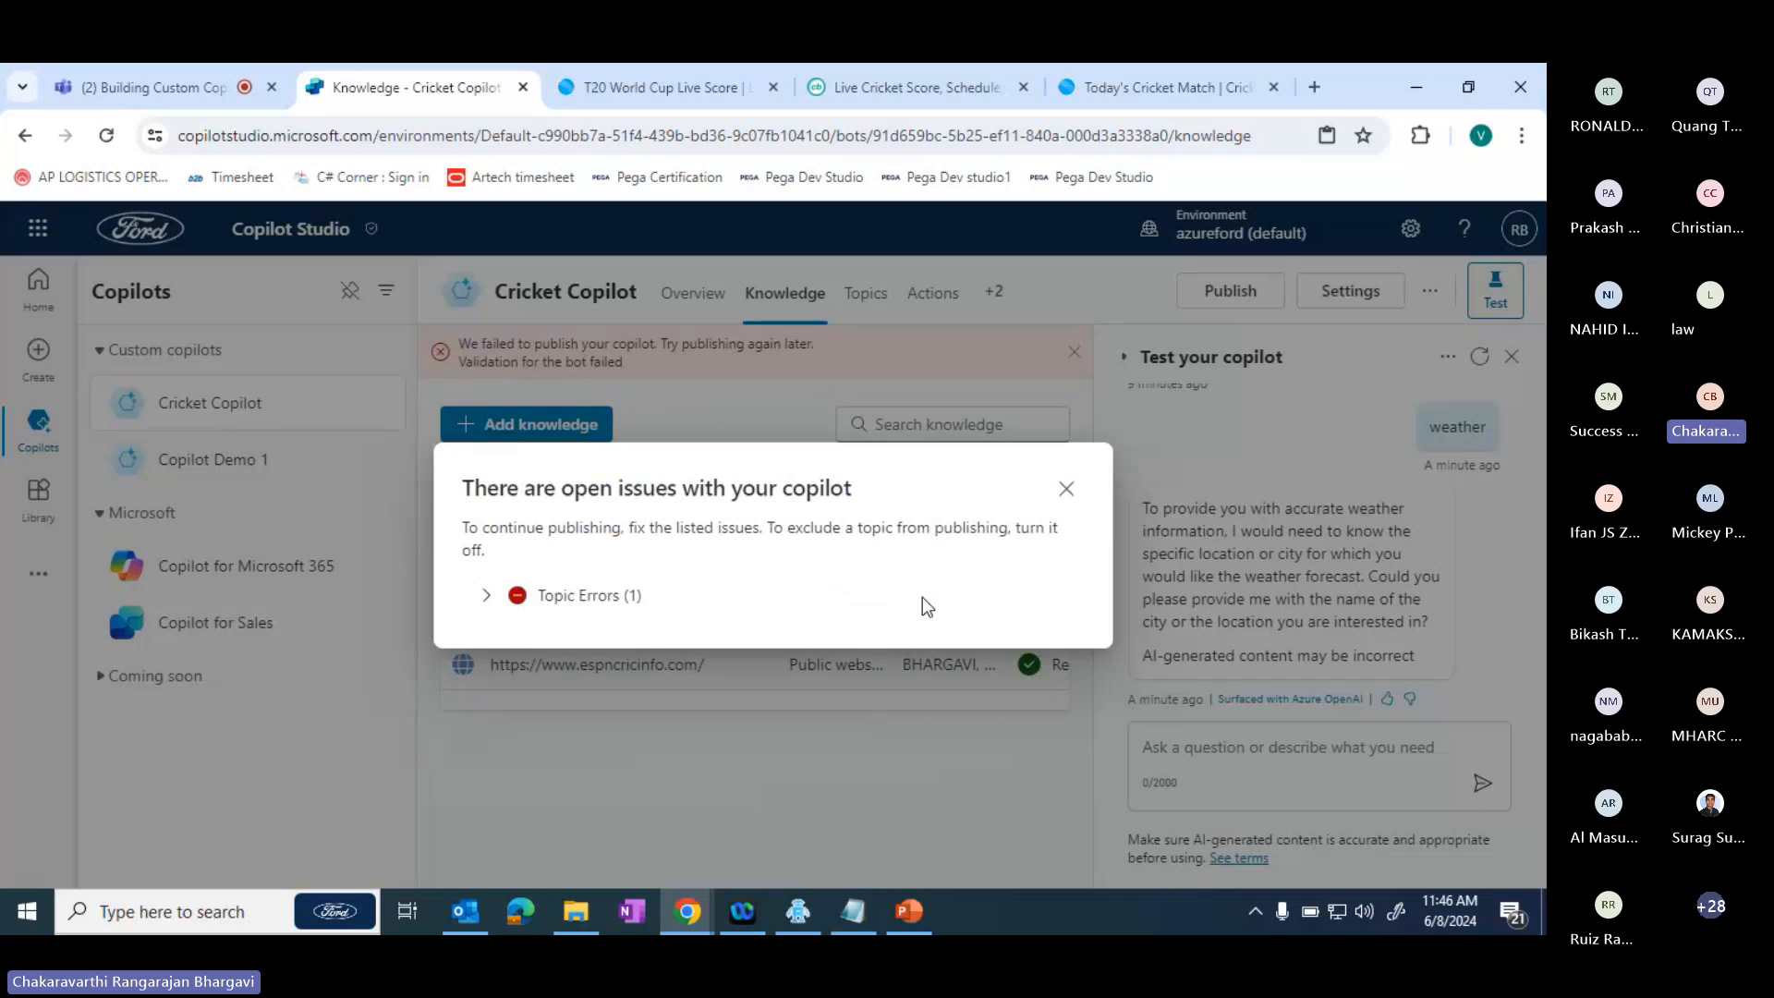
- Review the topic errors blocking publication and return to the Topics page, dismissing the notices
{"action": "left_click", "coordinate": [559, 594]}
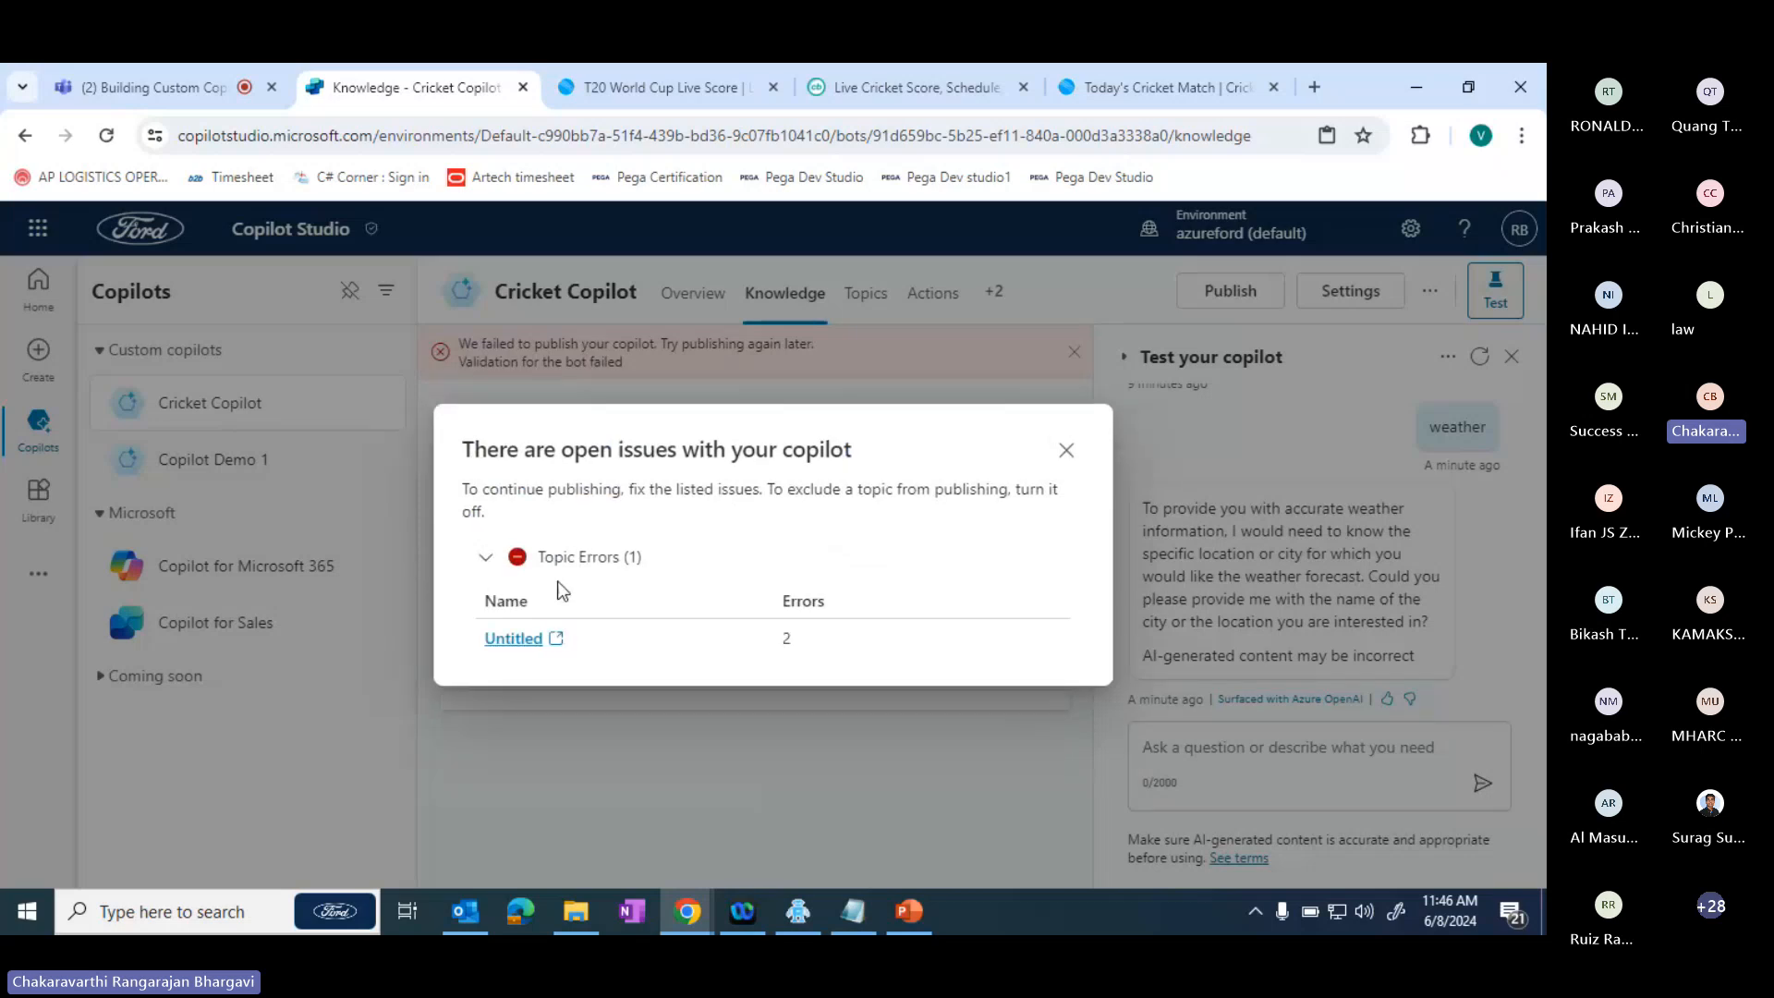
{"action": "left_click", "coordinate": [1066, 452]}
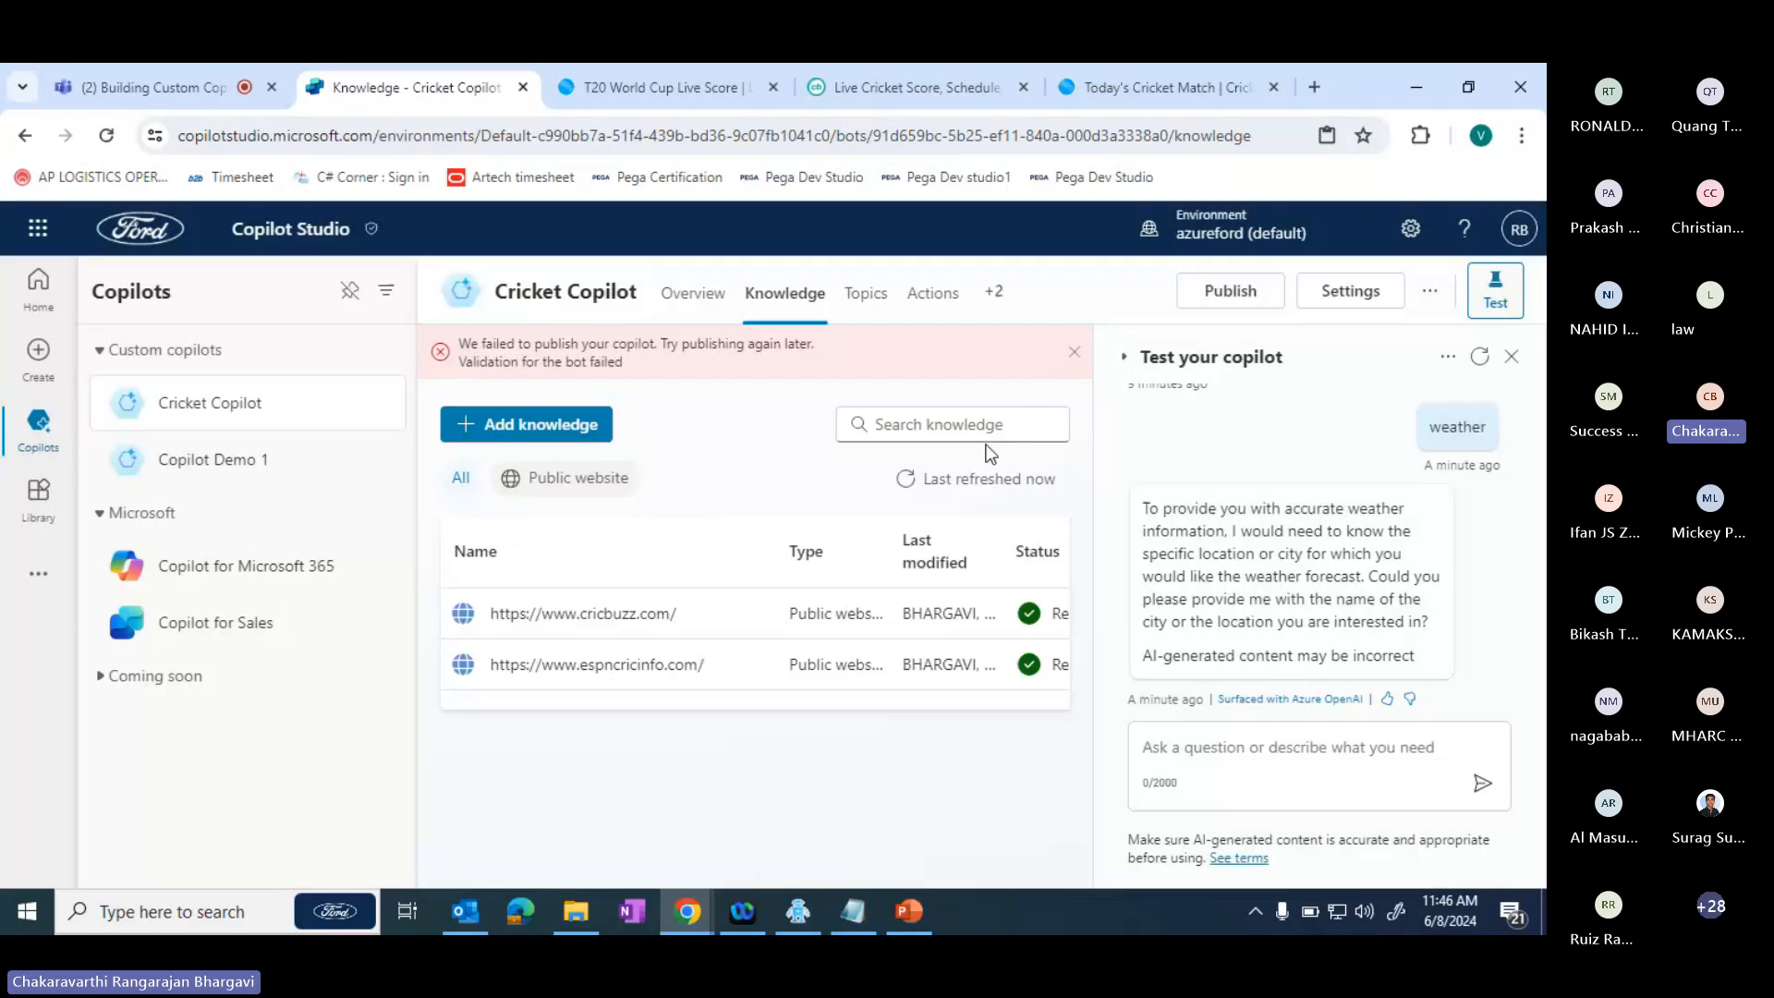
{"action": "left_click", "coordinate": [864, 294]}
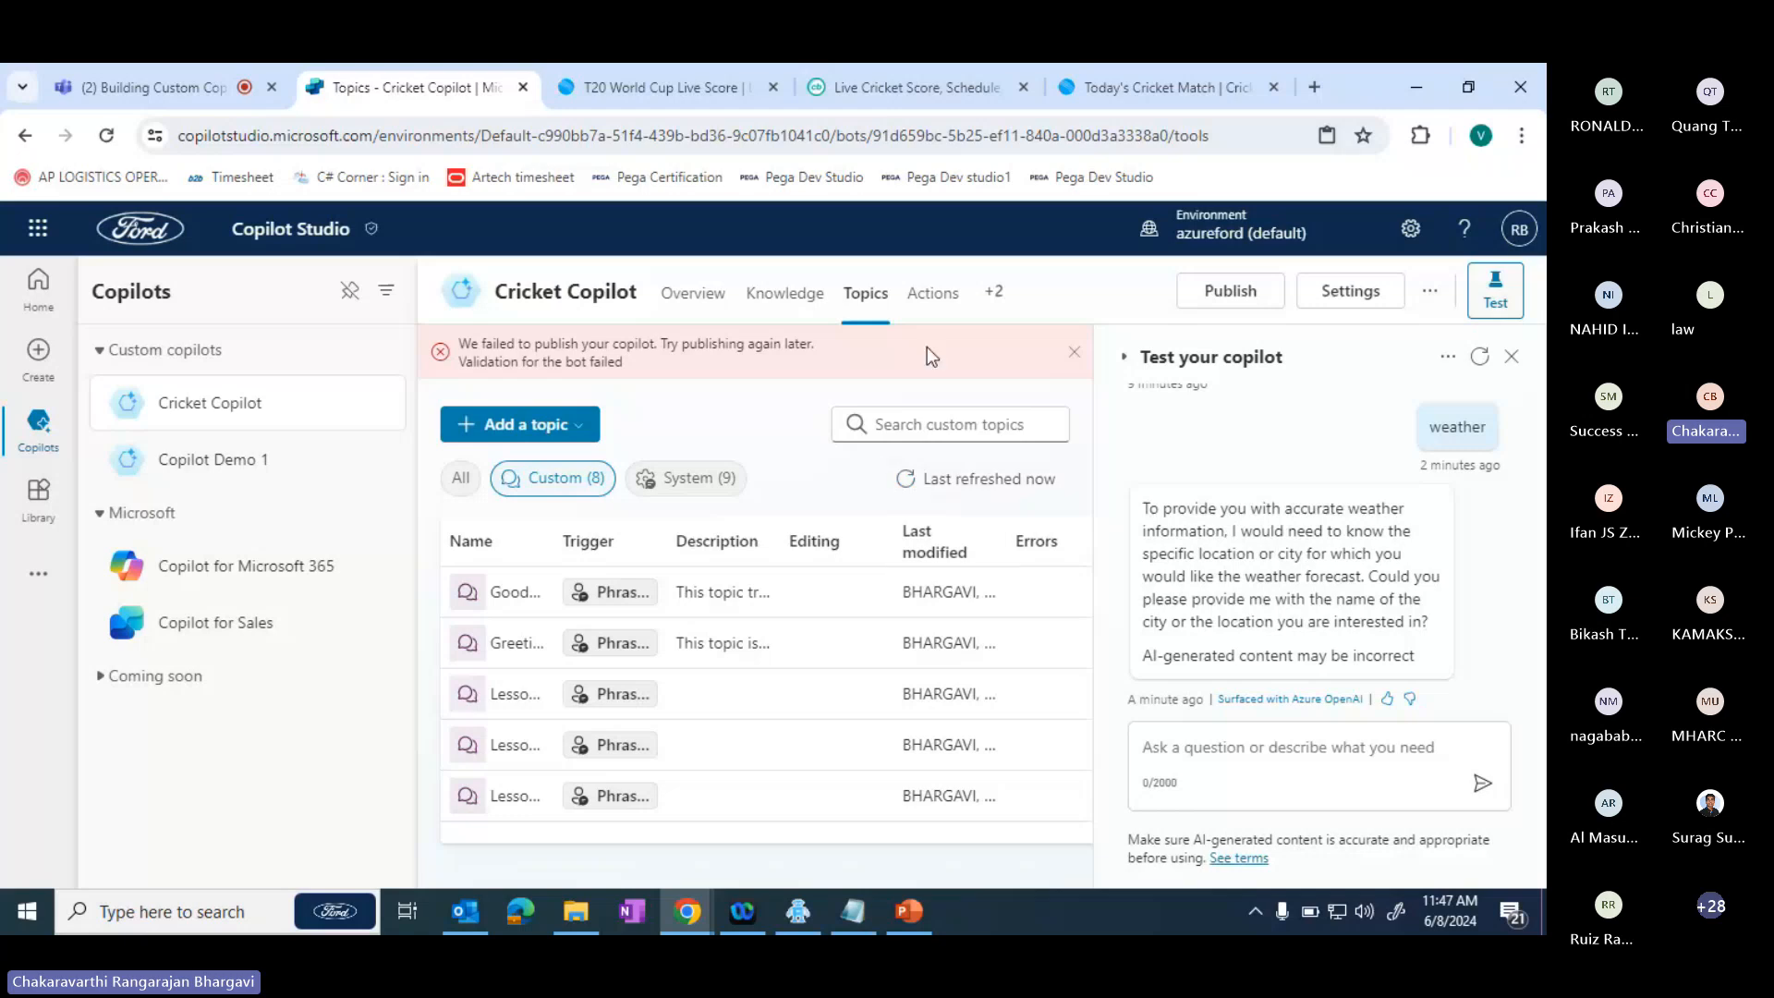
{"action": "left_click", "coordinate": [1072, 359]}
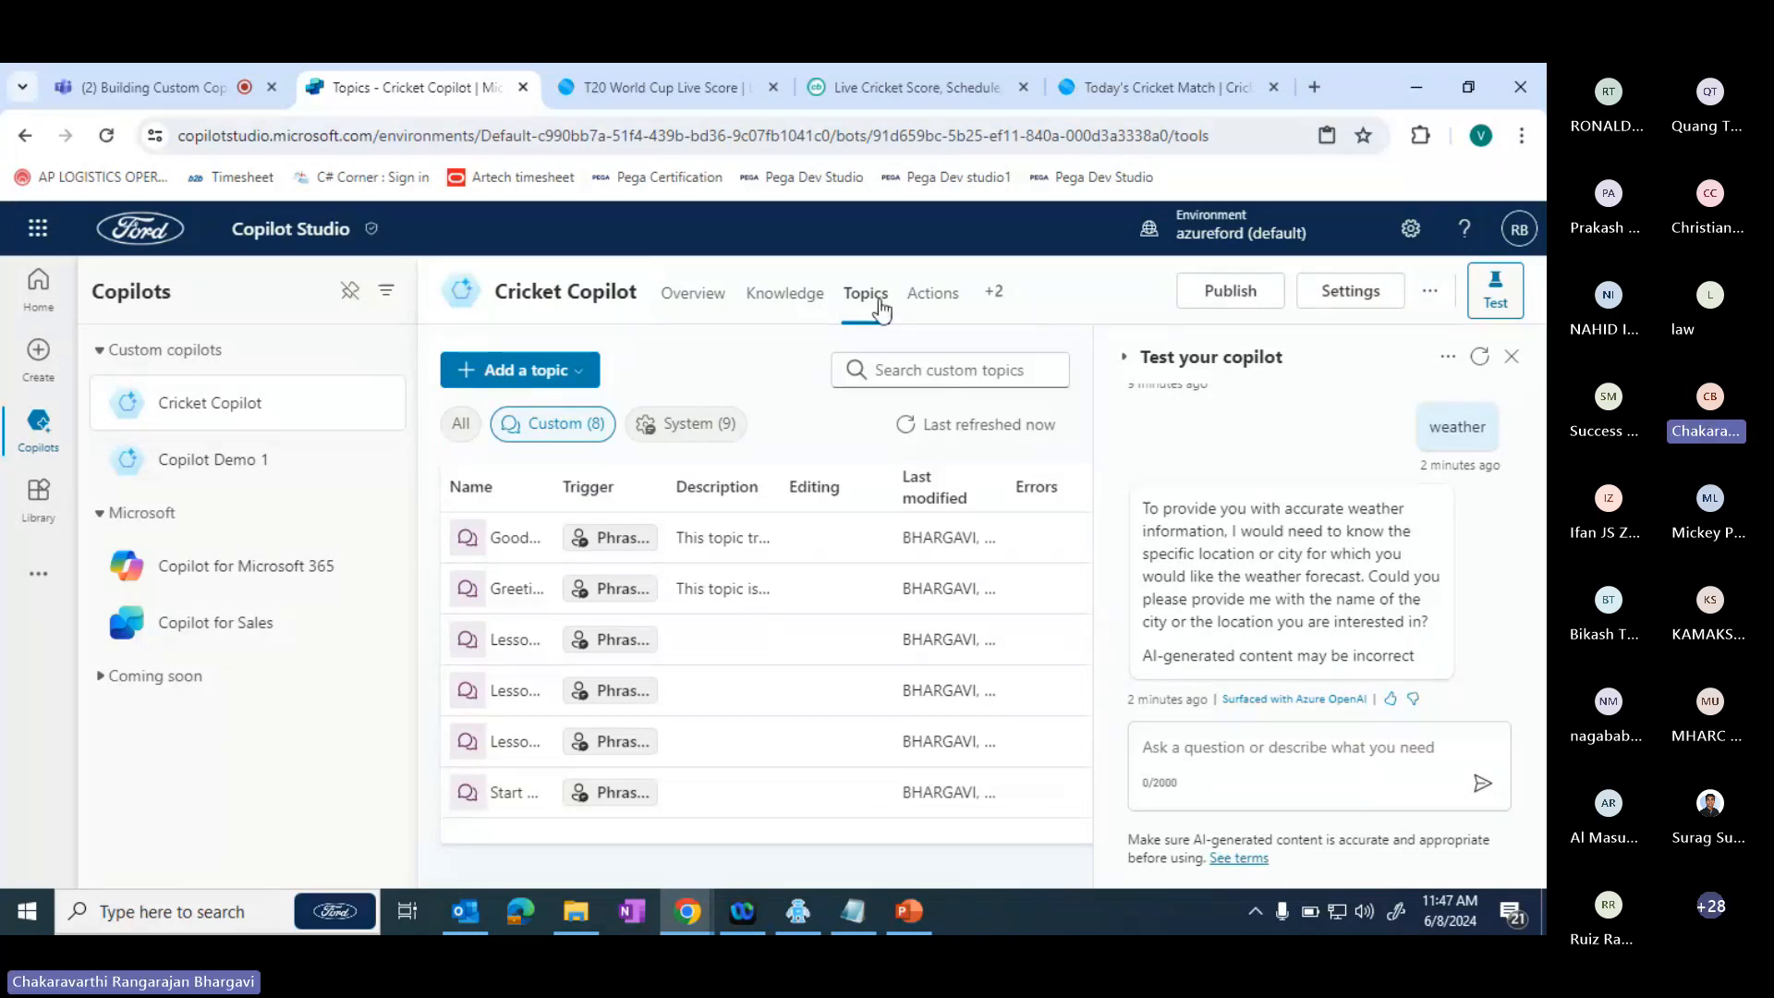
- Look through the copilot's custom topics, system topics and actions for the topic that has errors
{"action": "left_click", "coordinate": [925, 303]}
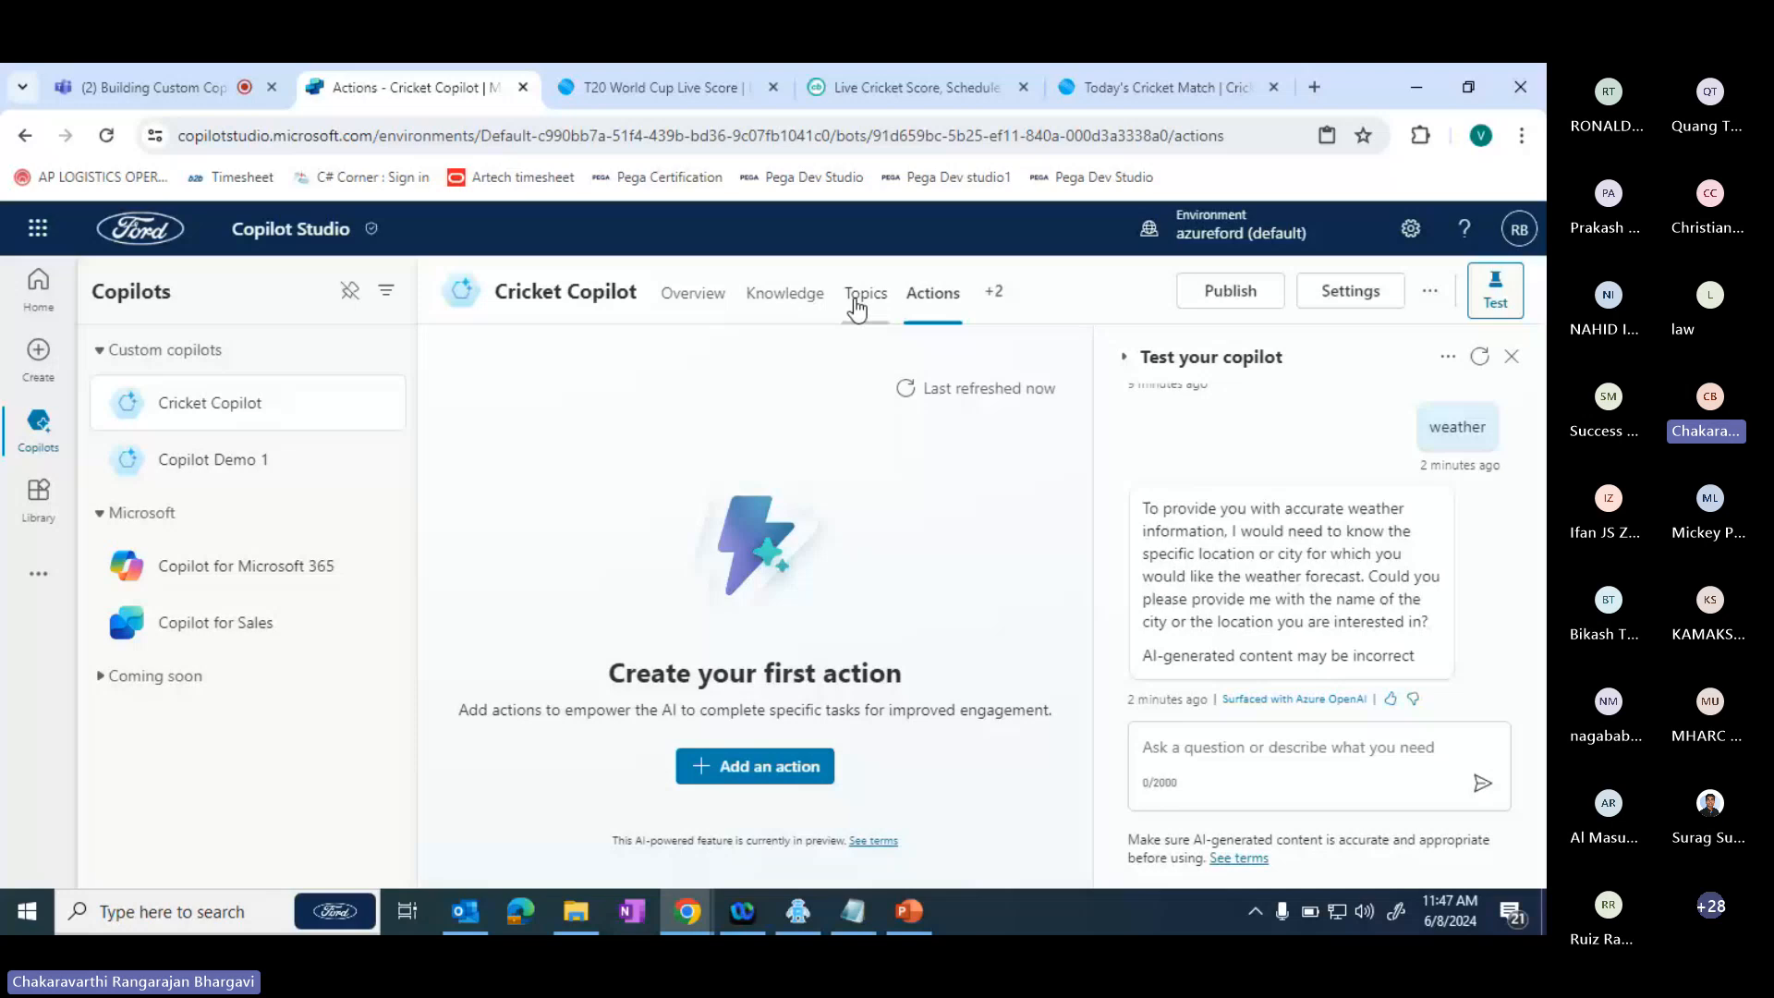
{"action": "left_click", "coordinate": [858, 311]}
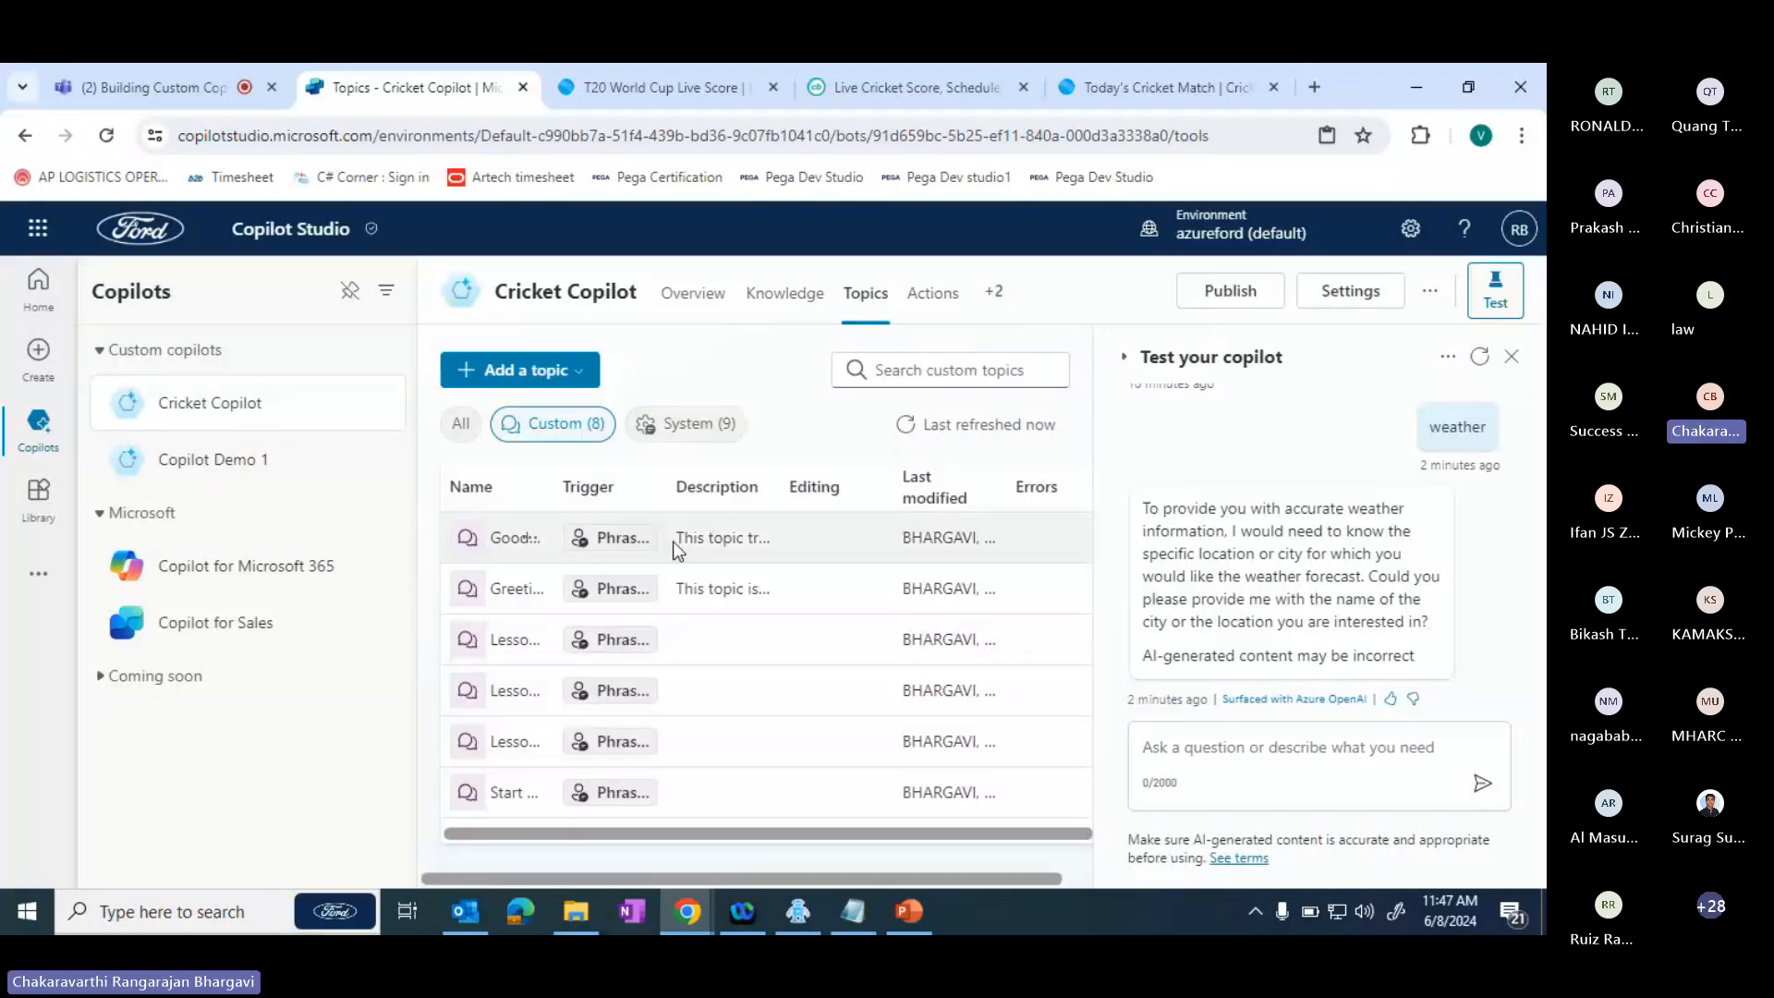
{"action": "left_click", "coordinate": [605, 438]}
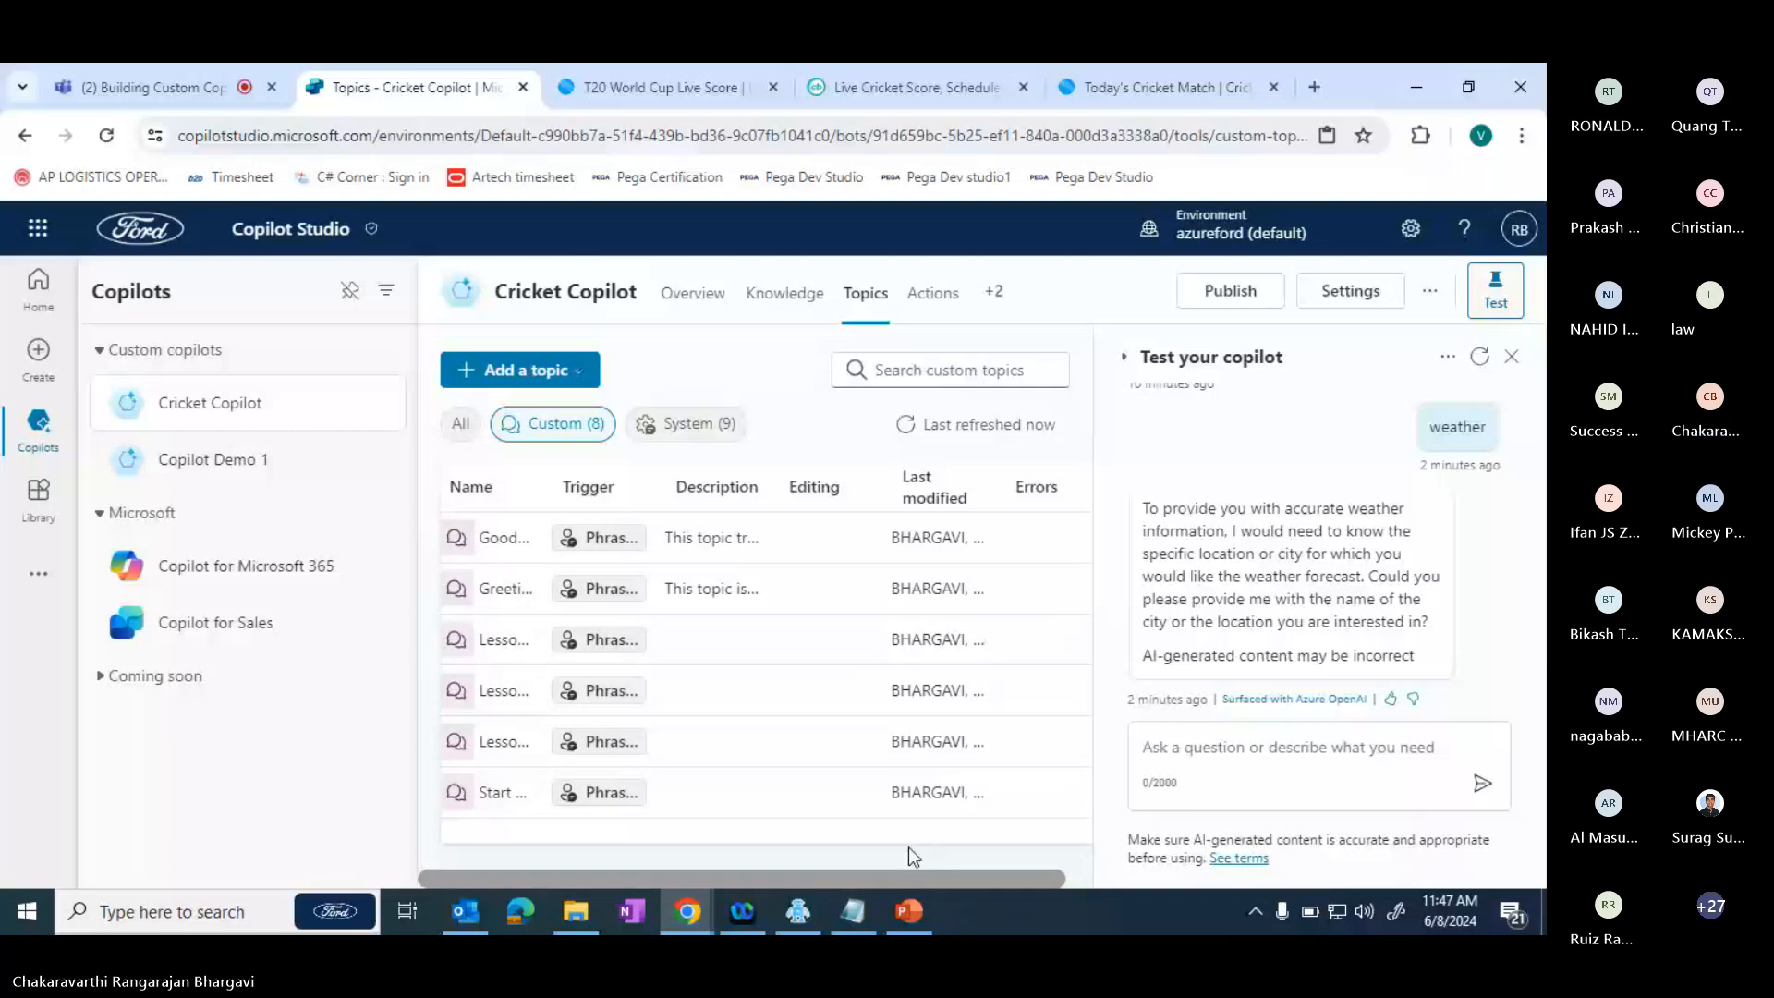
{"action": "left_click", "coordinate": [687, 423]}
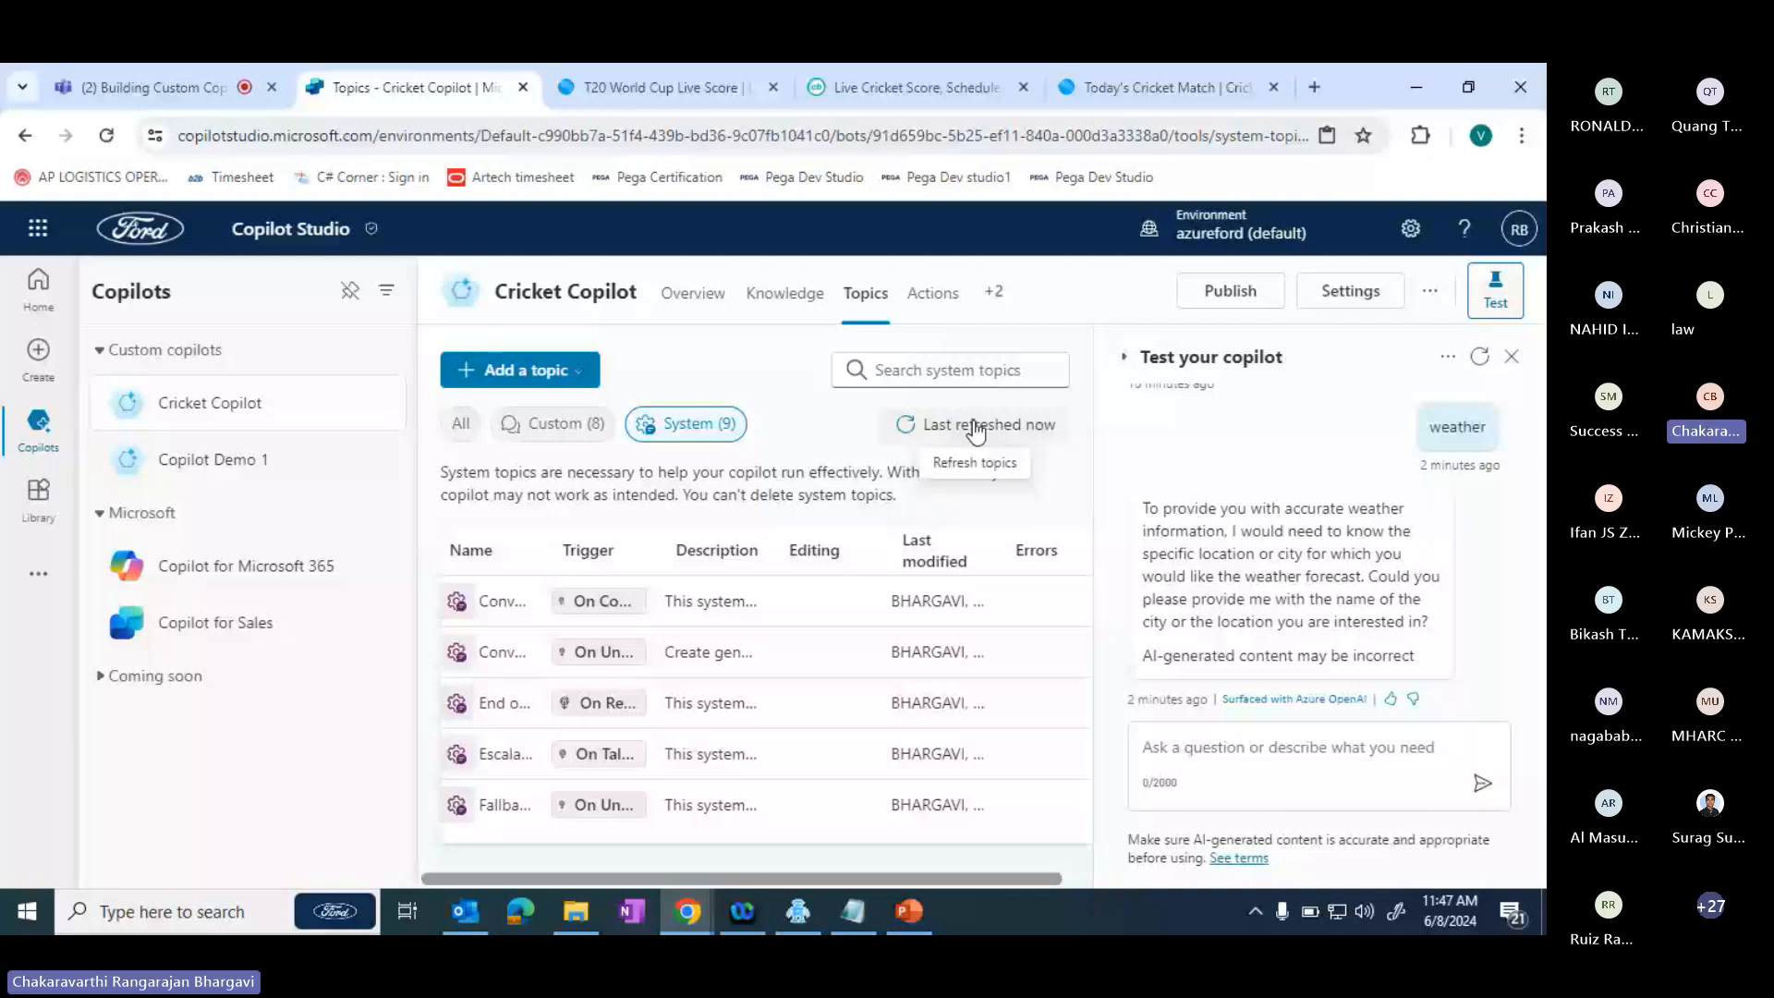
{"action": "left_click", "coordinate": [974, 426]}
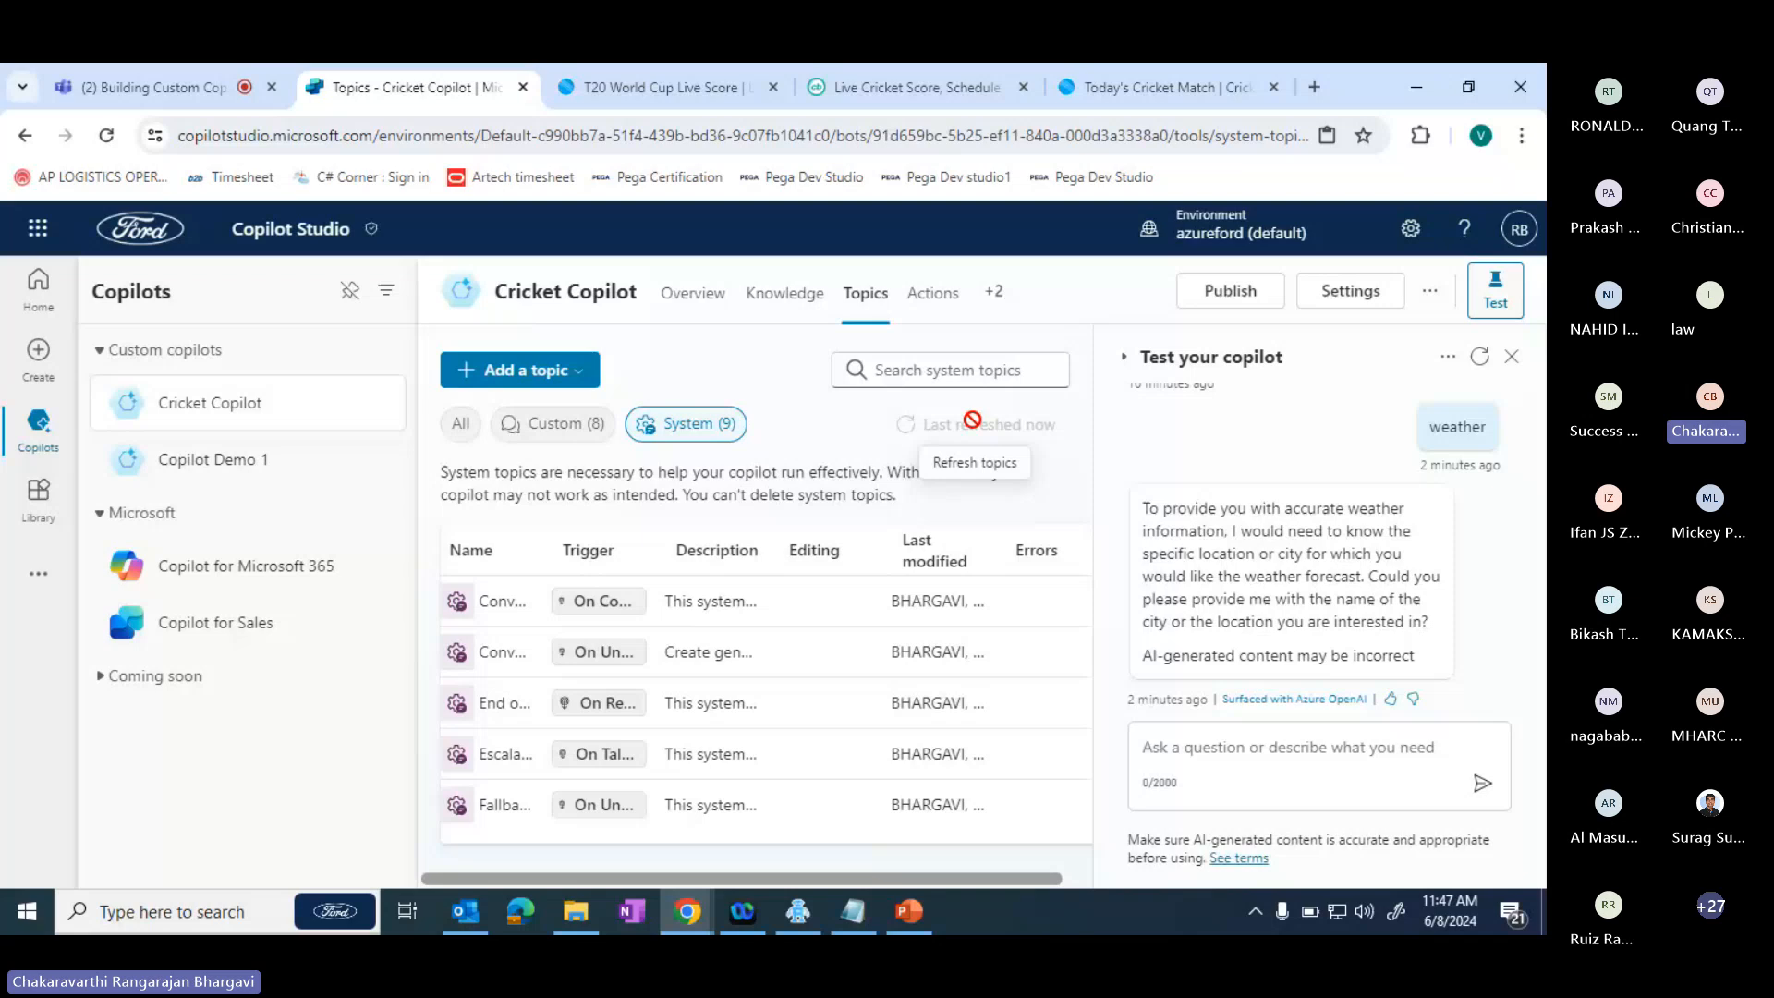
{"action": "left_click", "coordinate": [995, 292]}
{"action": "left_click", "coordinate": [912, 298]}
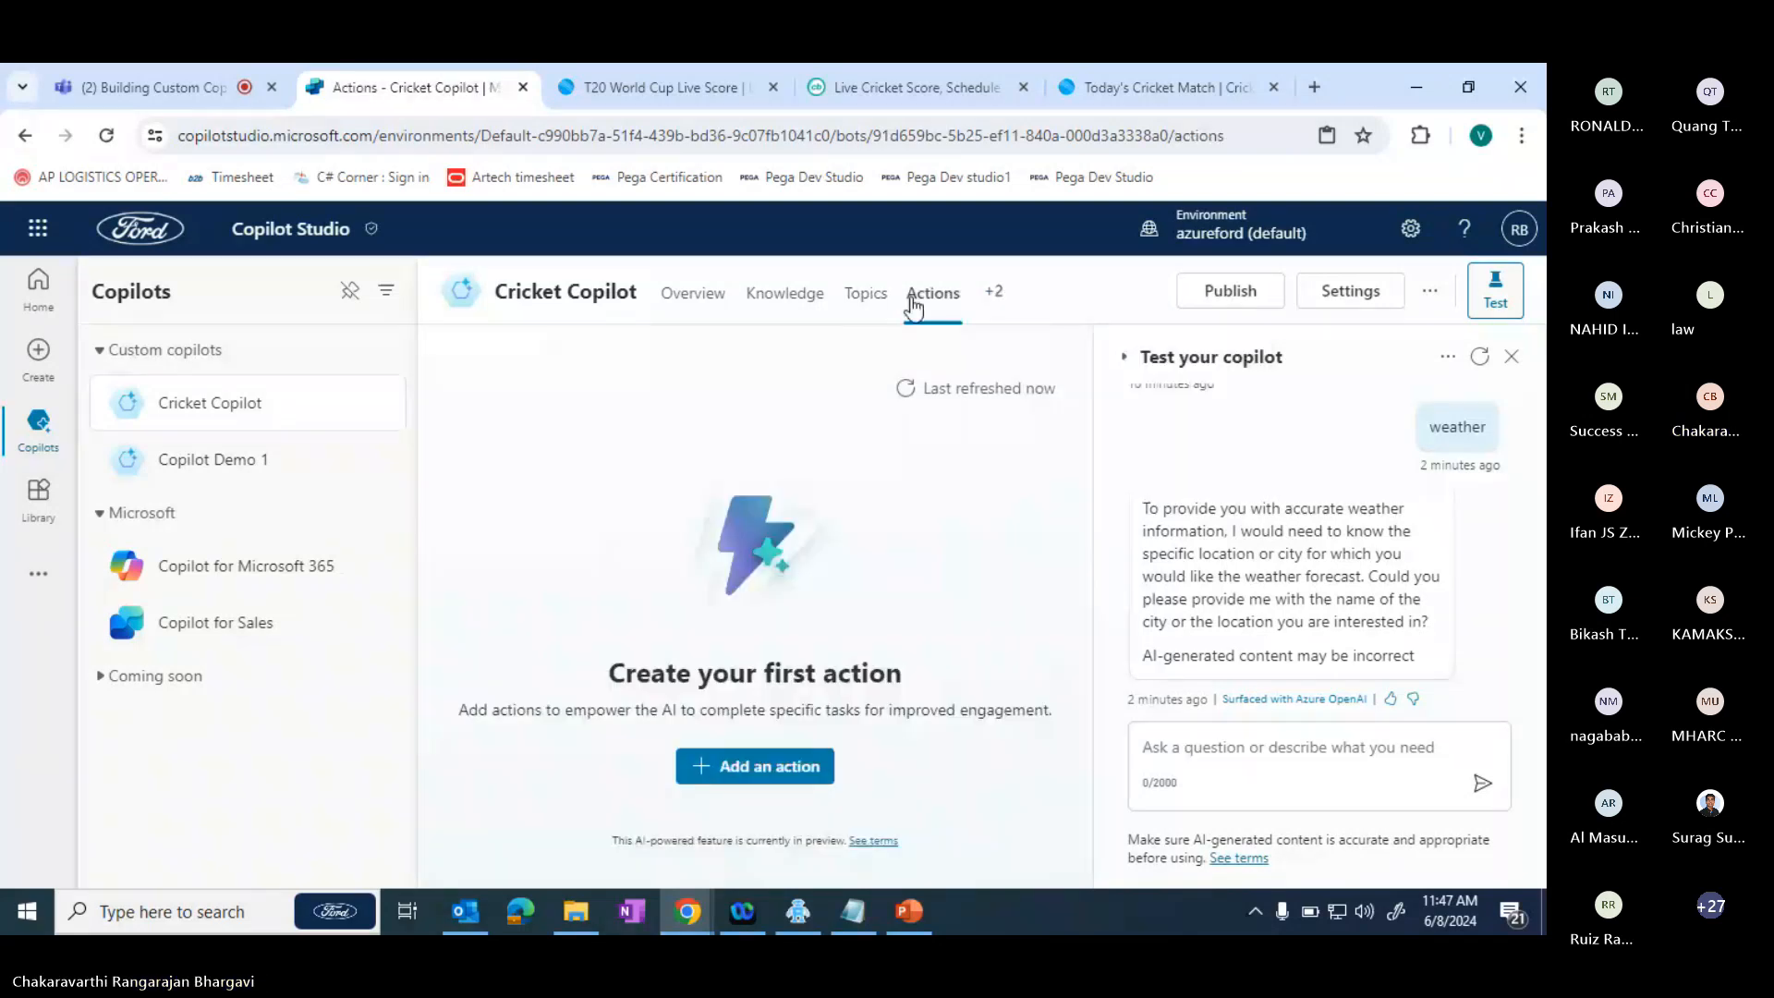
{"action": "left_click", "coordinate": [867, 296]}
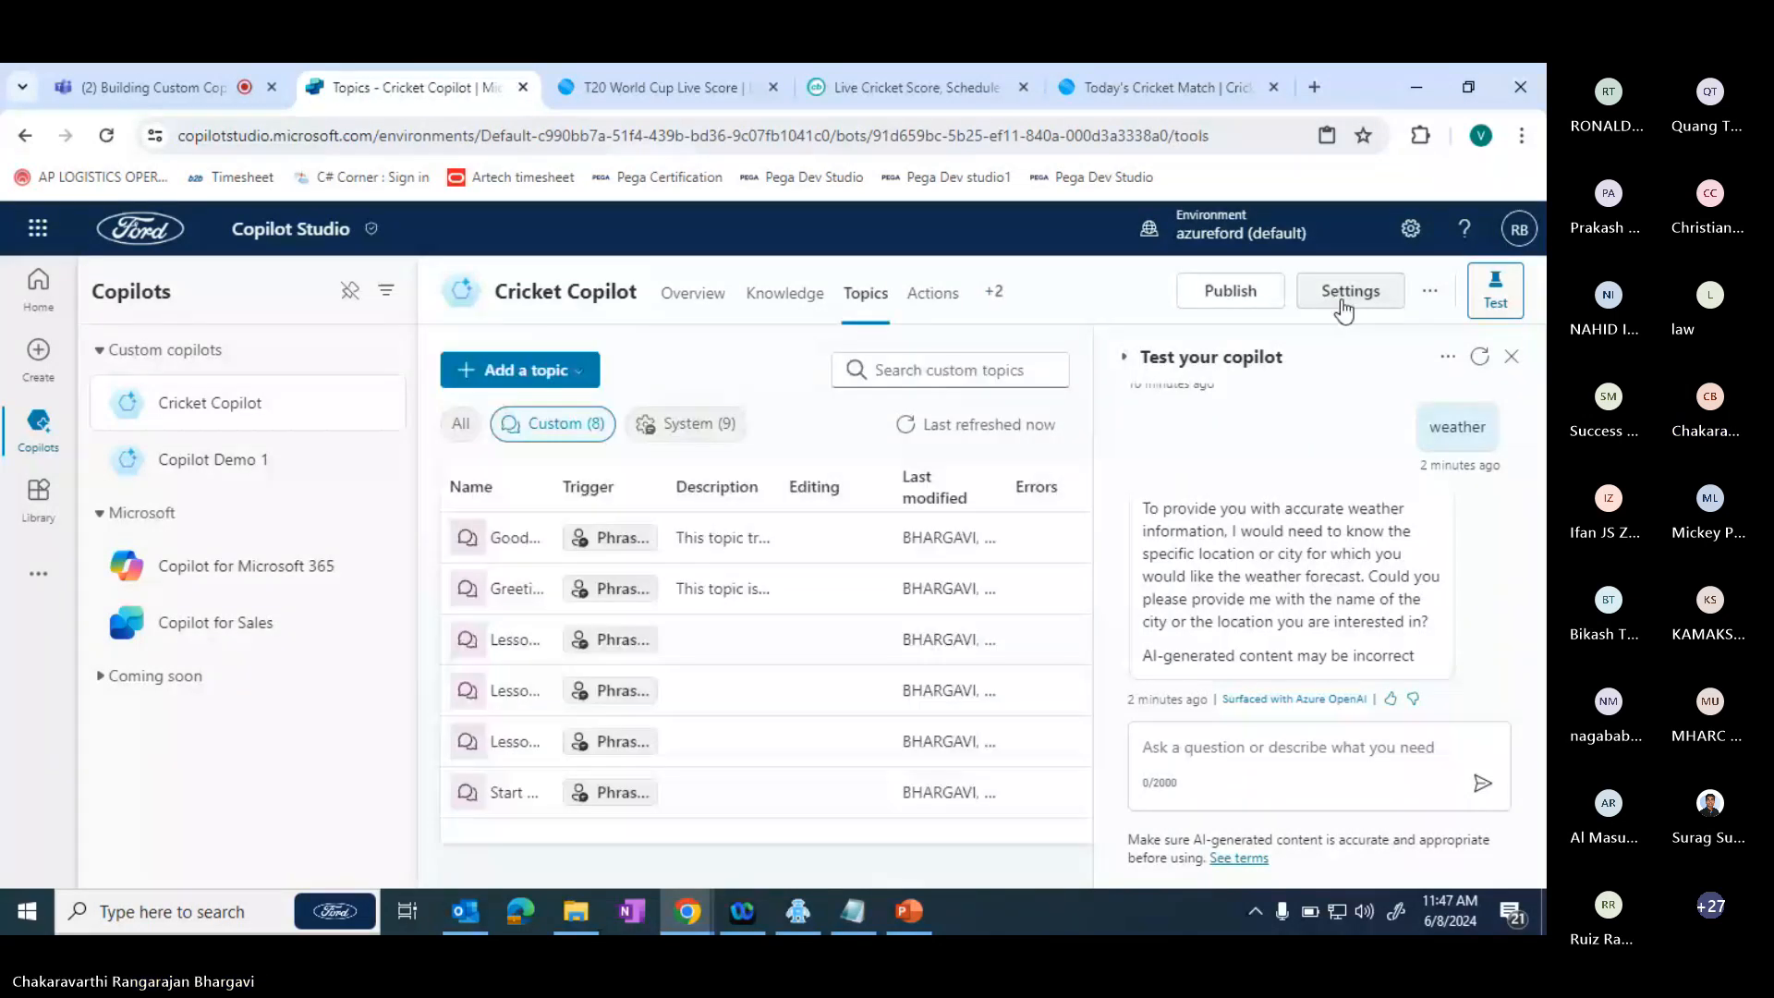
- Retry publishing the copilot and open the Untitled topic from the list of topic errors
{"action": "left_click", "coordinate": [1230, 290]}
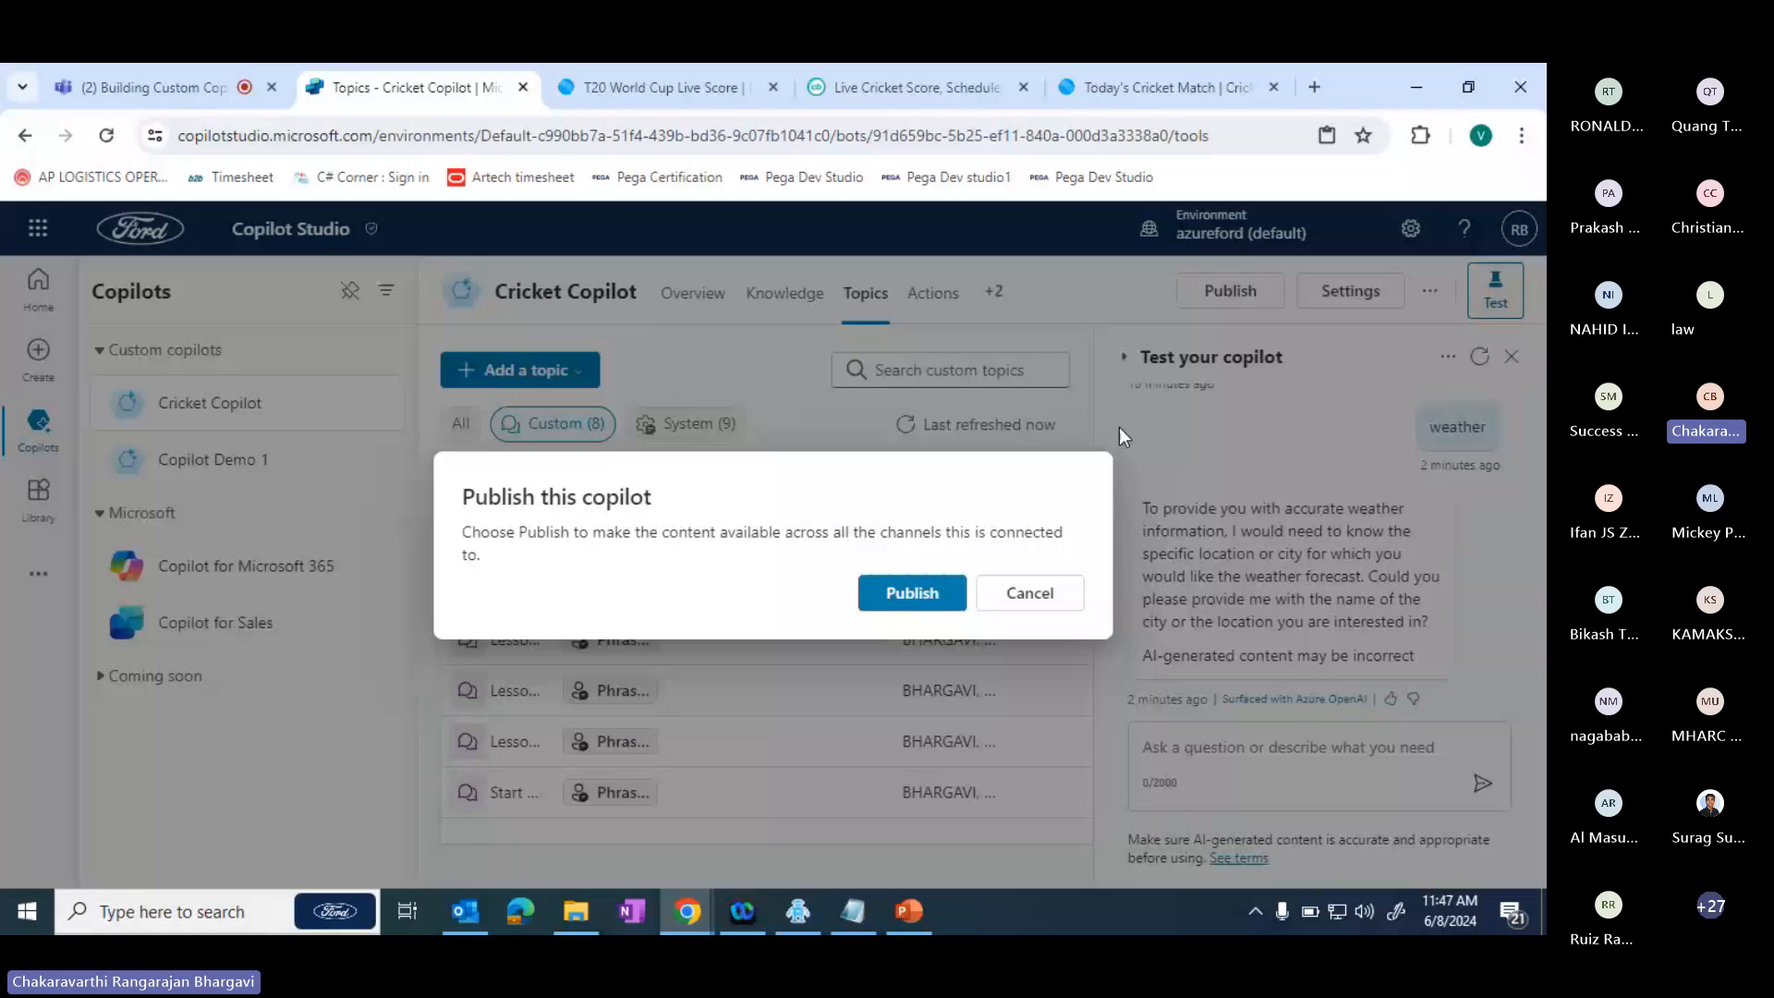
{"action": "left_click", "coordinate": [935, 590]}
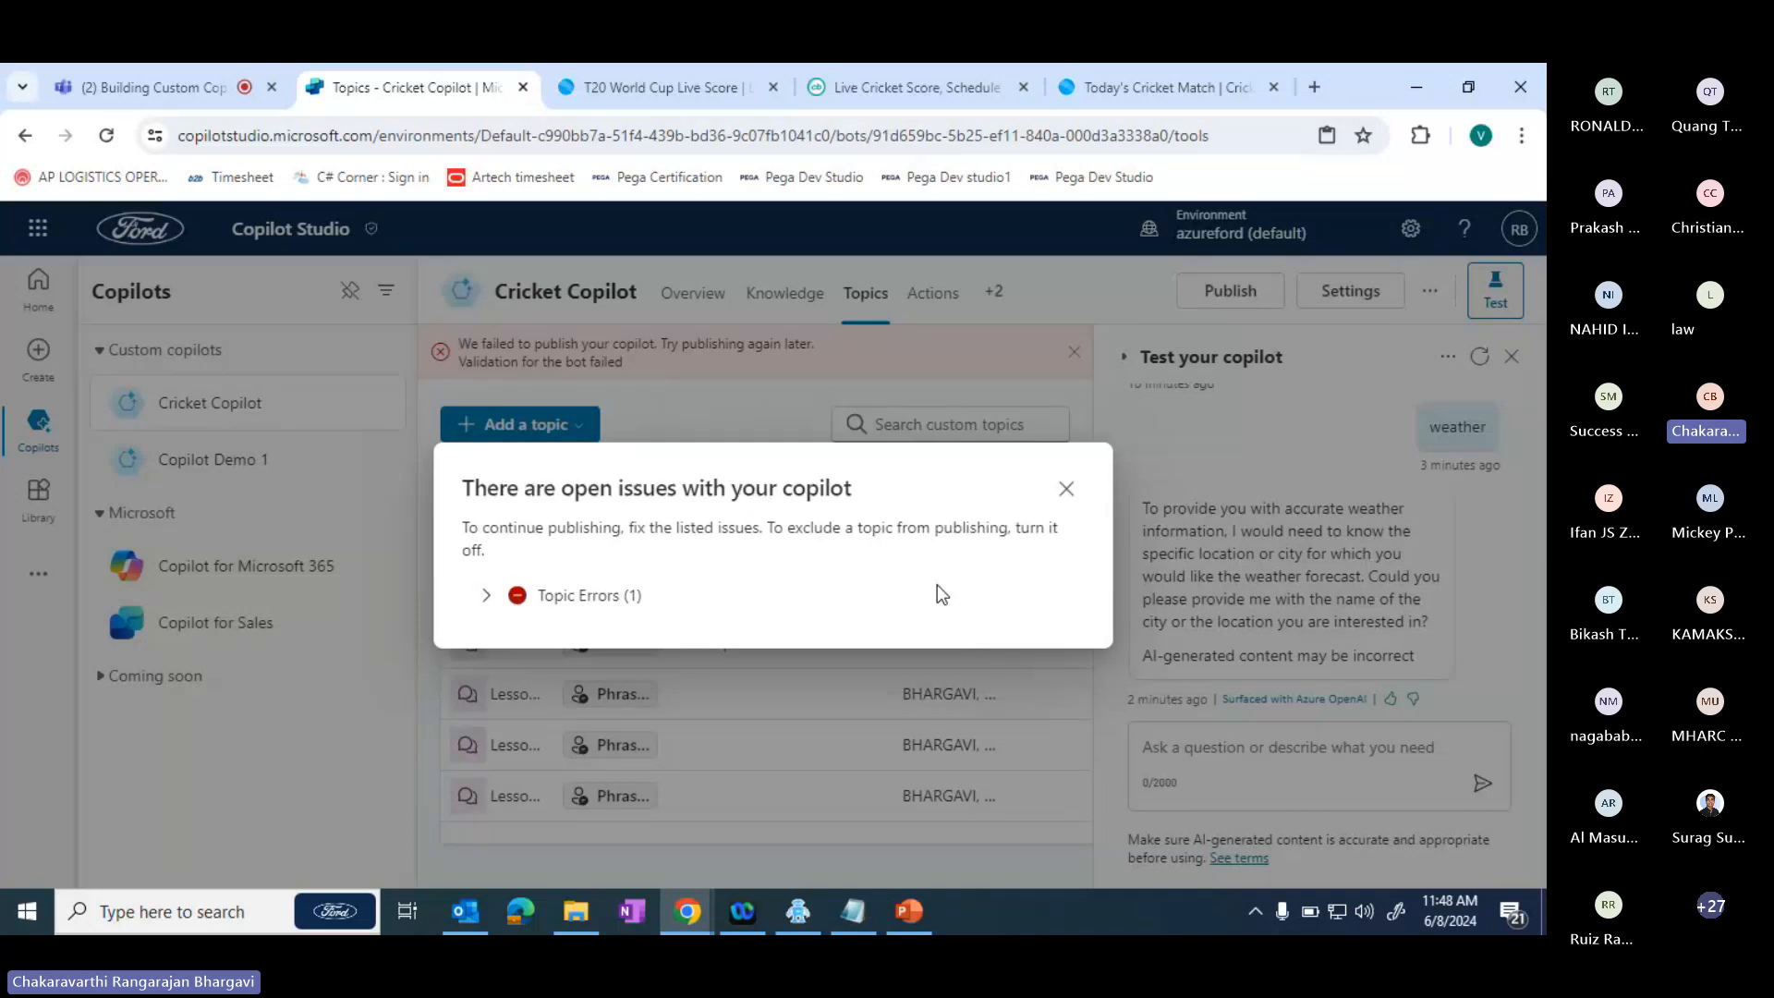
{"action": "left_click", "coordinate": [486, 596]}
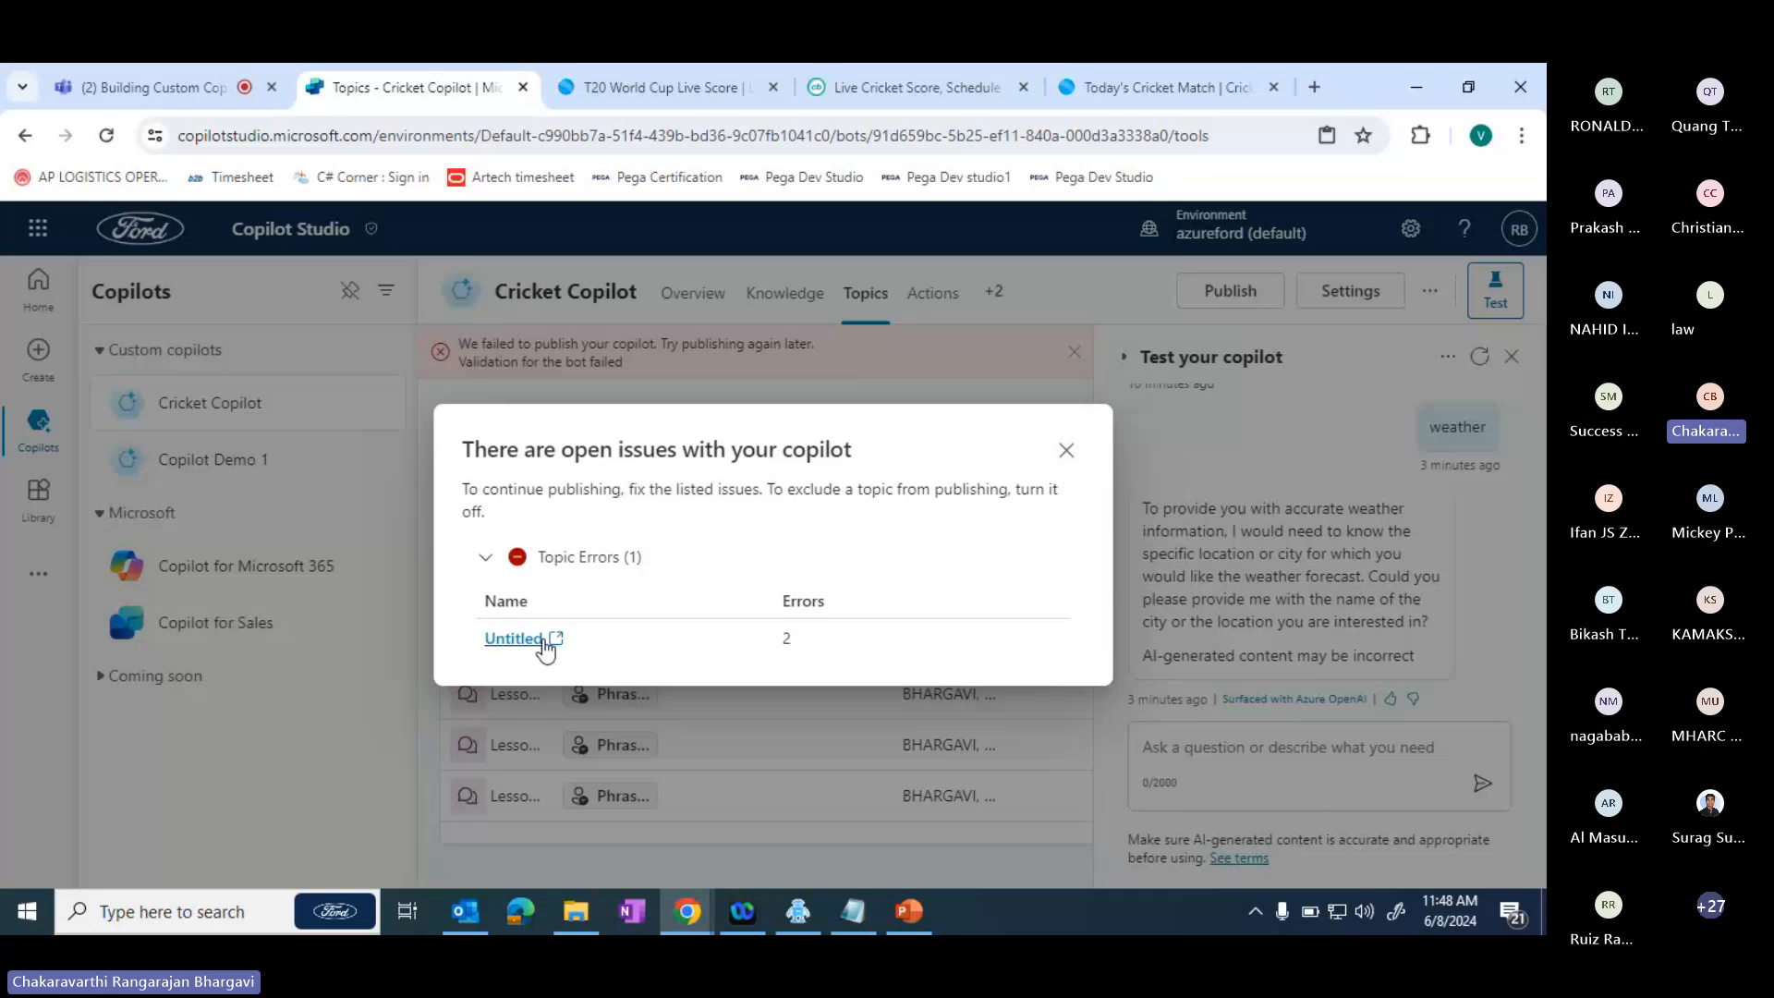
{"action": "left_click", "coordinate": [514, 639]}
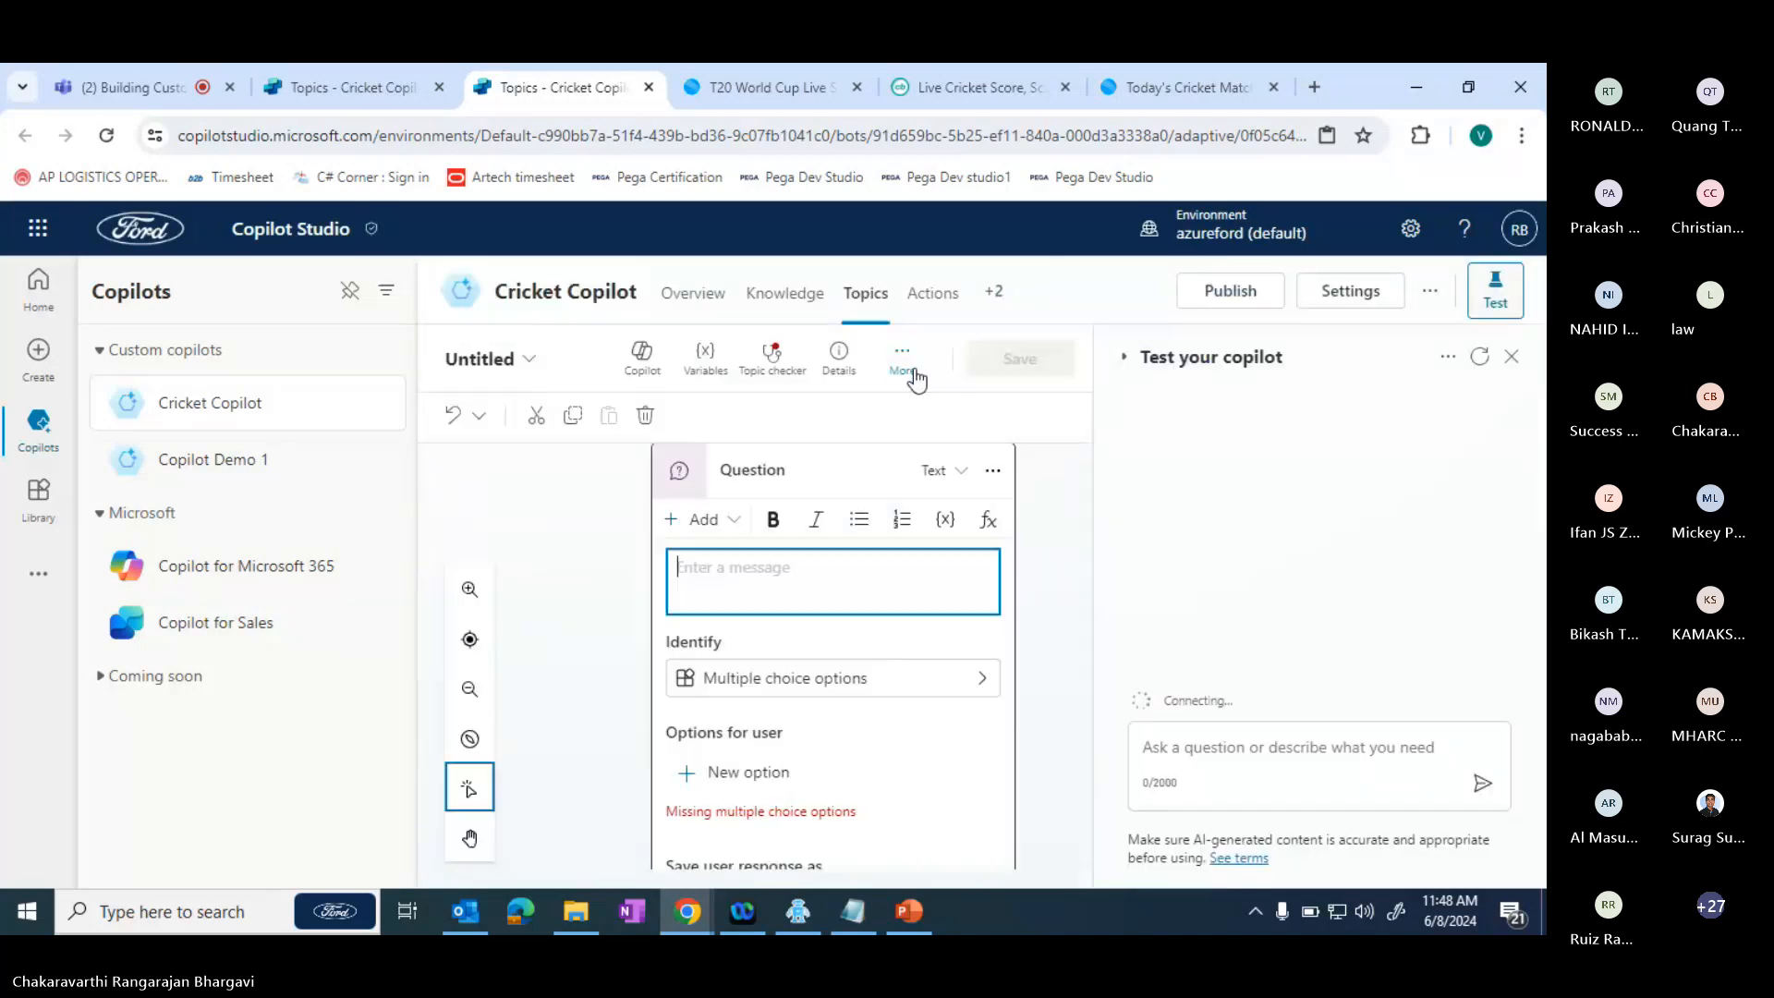
- Enter "Weather details" as the message of the Untitled topic's question
{"action": "left_click", "coordinate": [914, 374]}
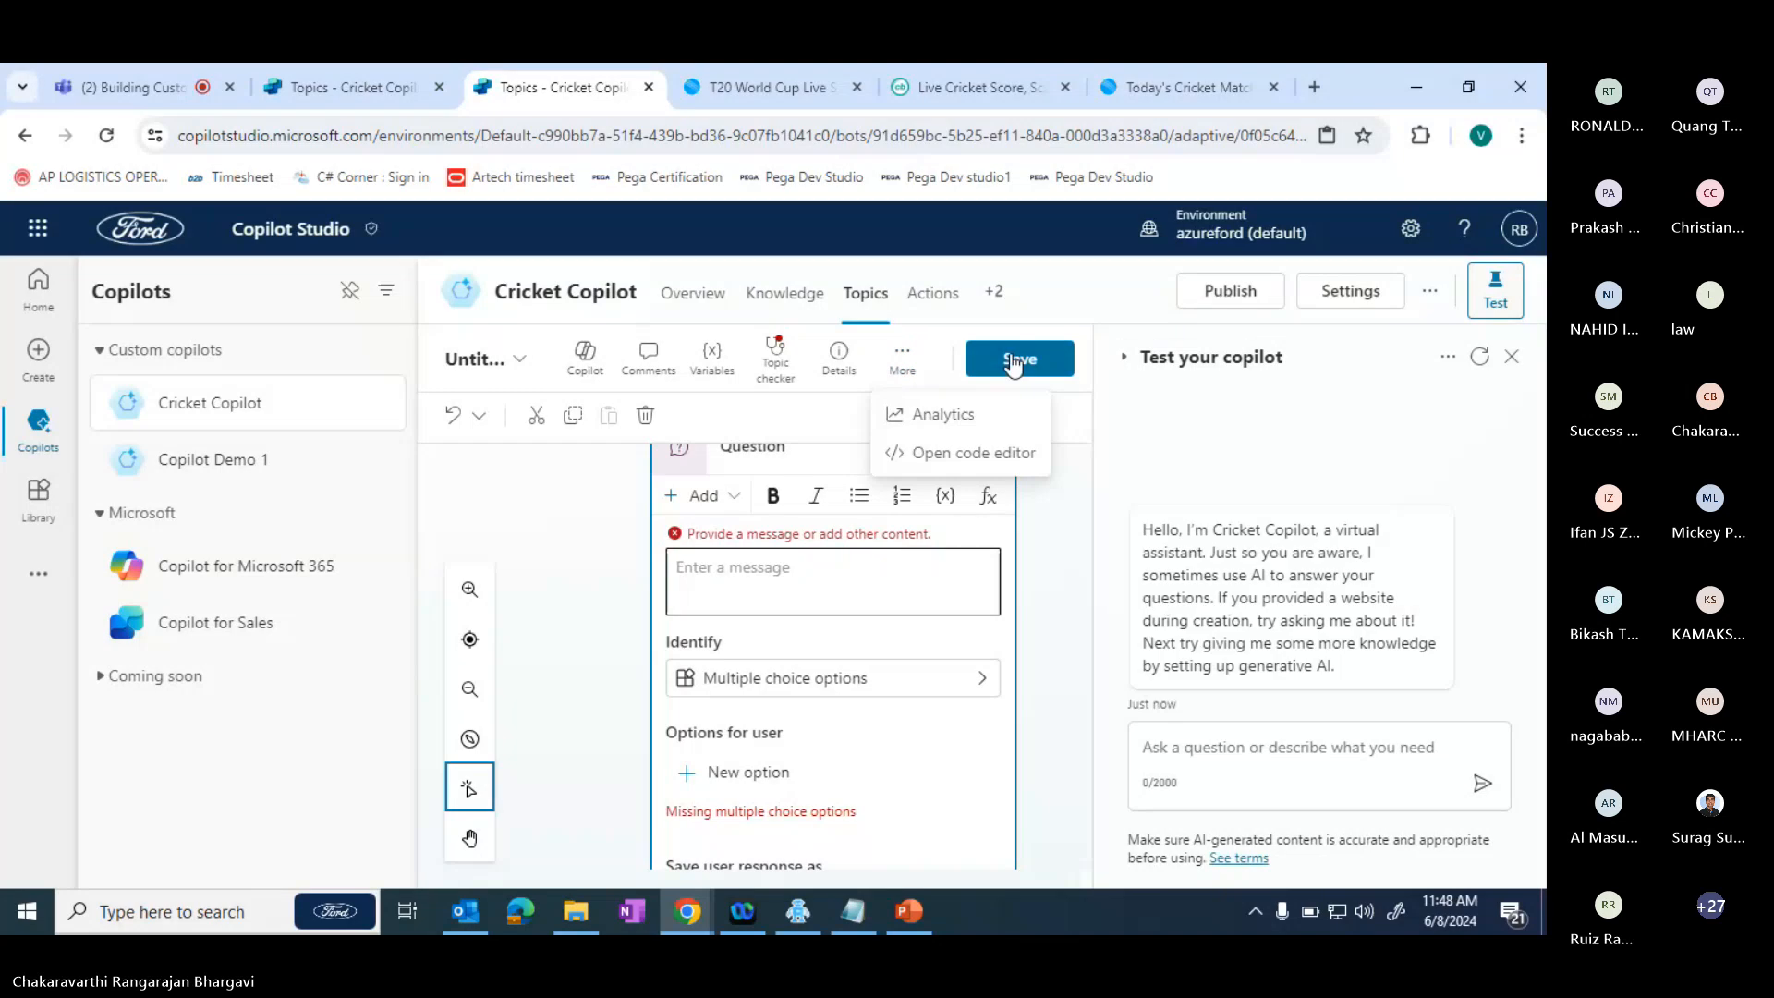
{"action": "left_click", "coordinate": [906, 369]}
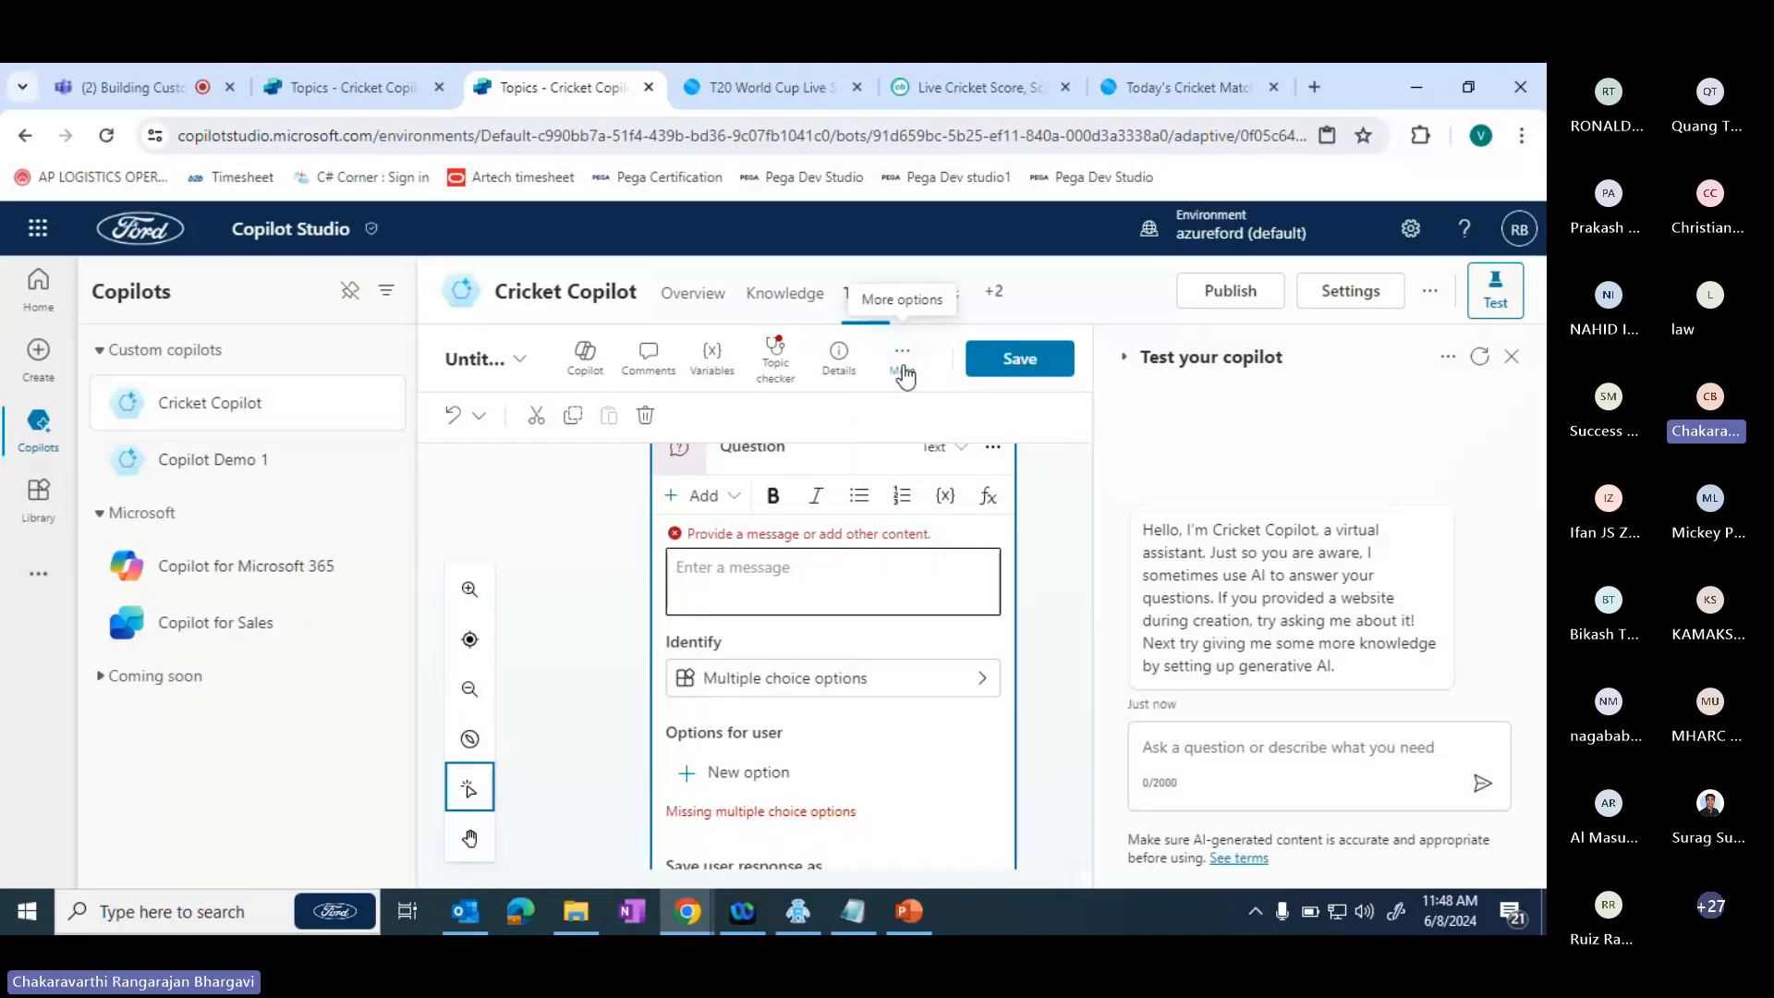
{"action": "left_click", "coordinate": [820, 573]}
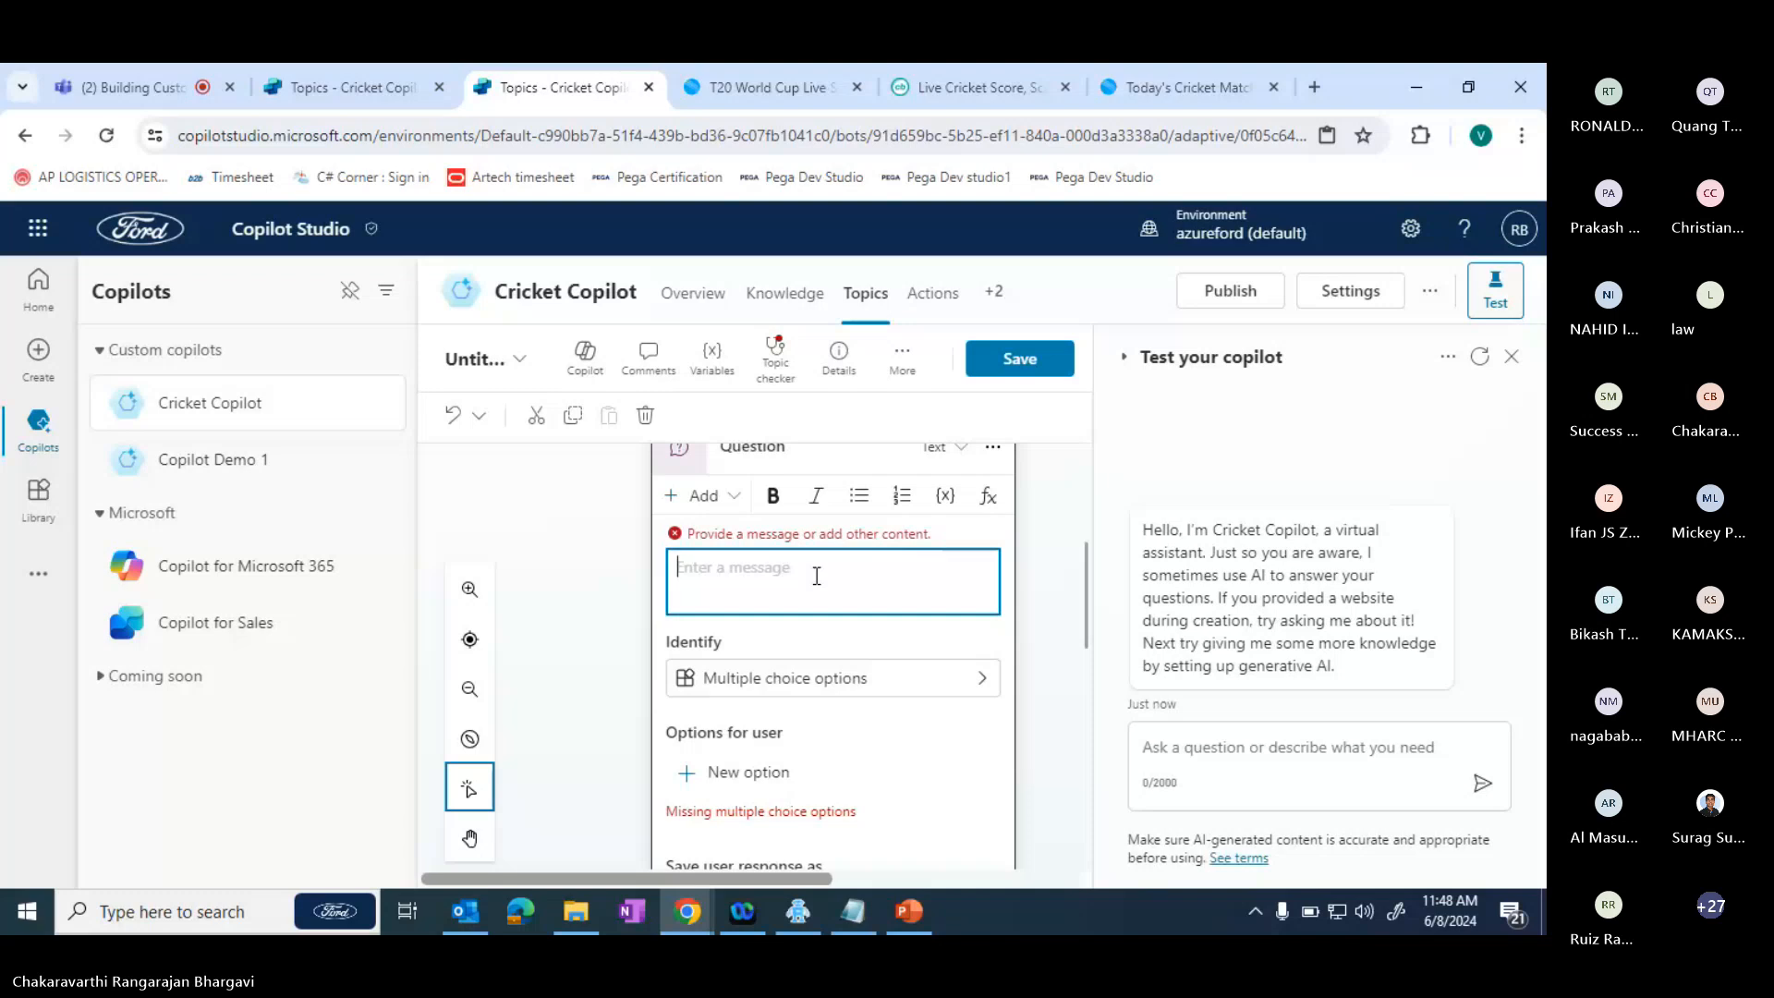
{"action": "type", "text": "We"}
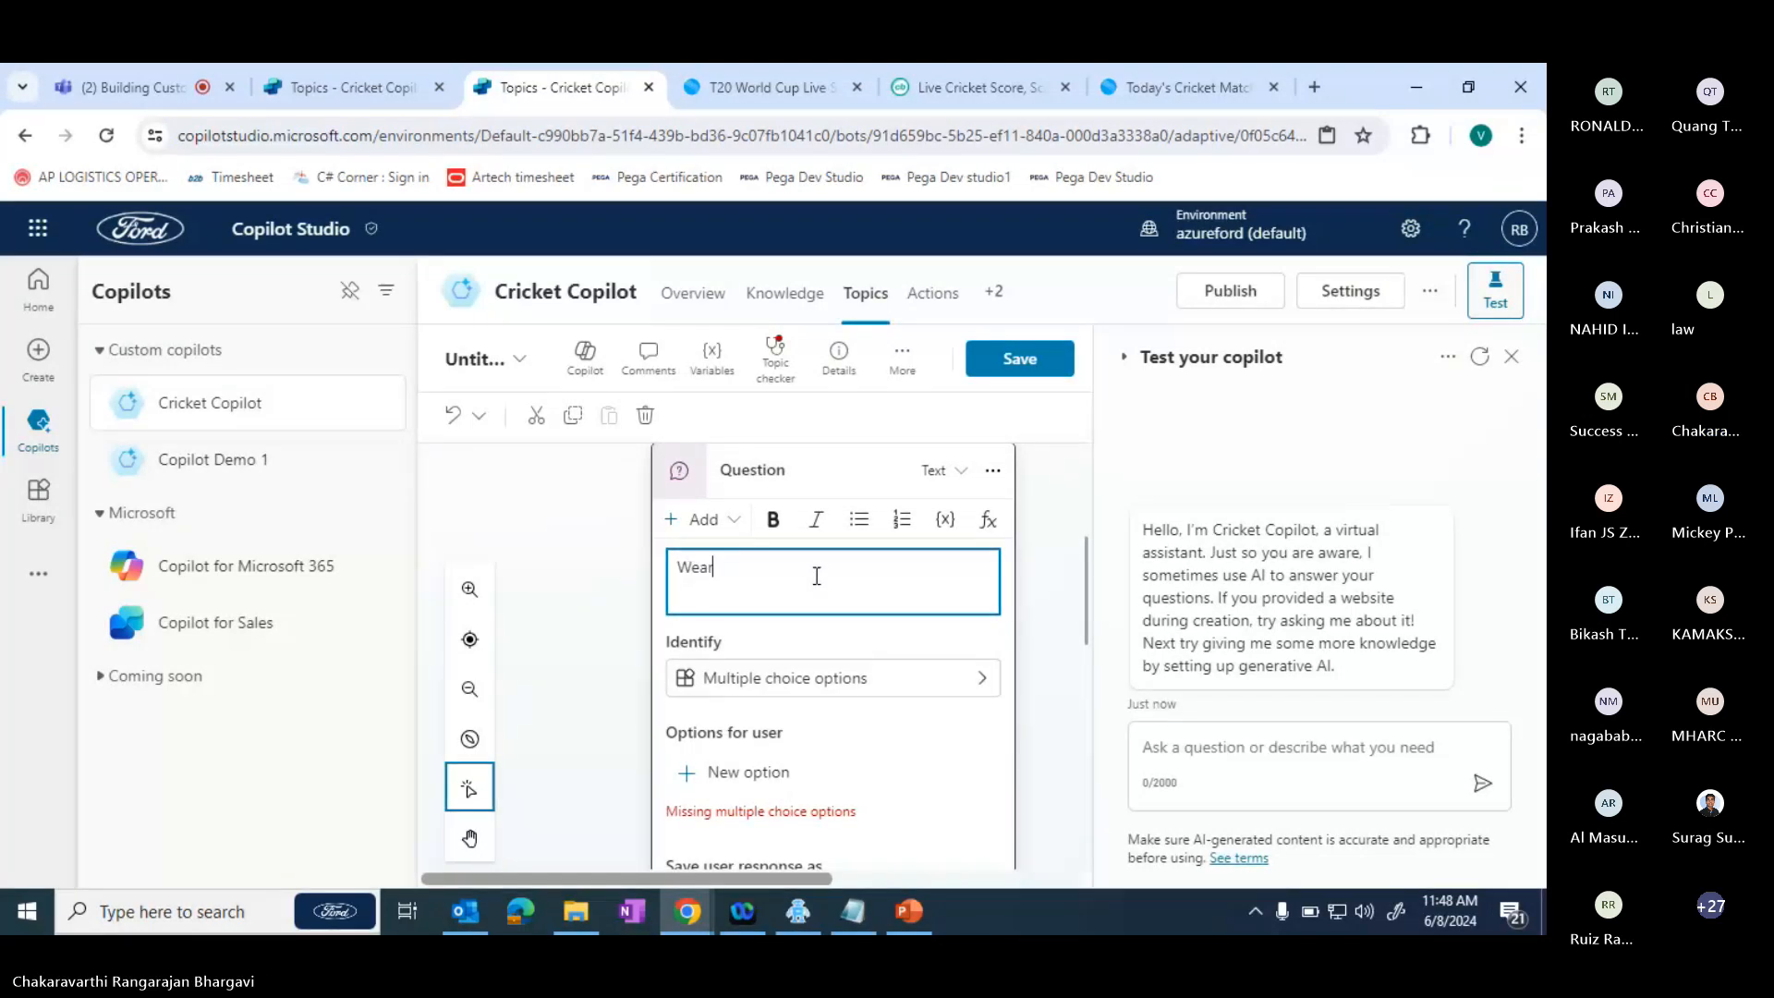
{"action": "type", "text": "a"}
{"action": "type", "text": "r"}
{"action": "type", "text": "ther"}
{"action": "type", "text": " de"}
{"action": "type", "text": "tails"}
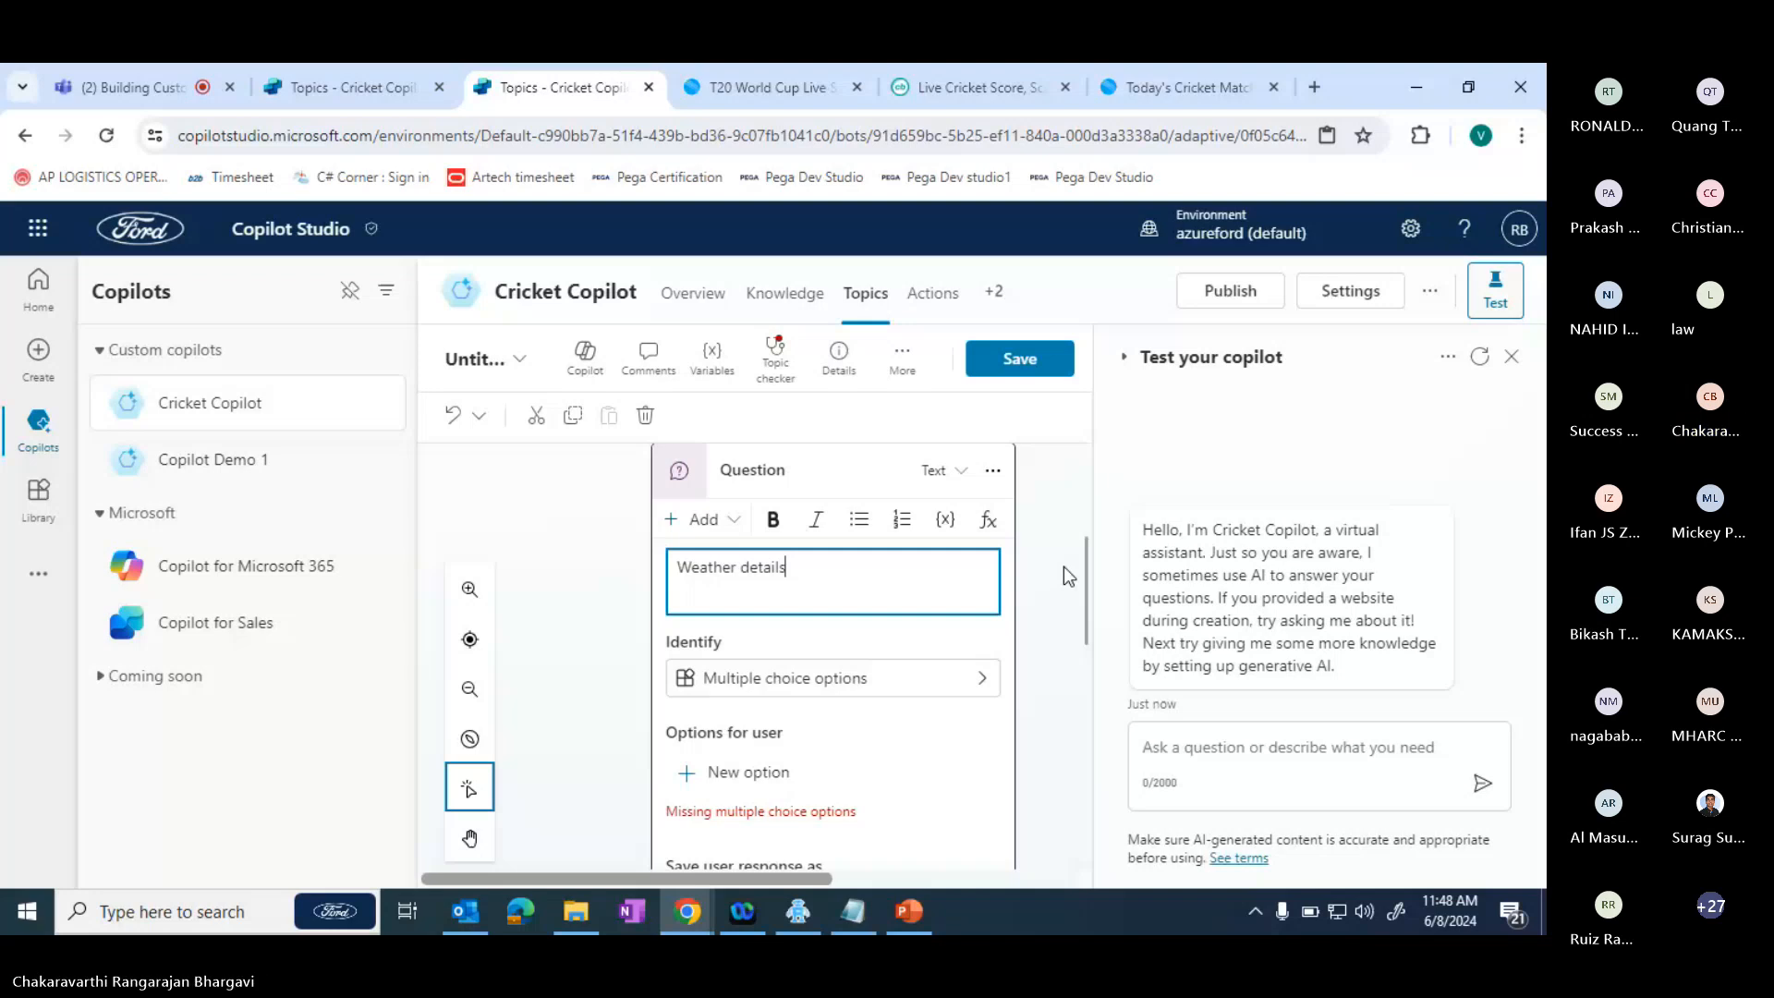
- Set the Weather details question to identify the City entity in the user's response
{"action": "scroll", "coordinate": [1083, 627], "scroll_direction": "down", "scroll_amount": 2}
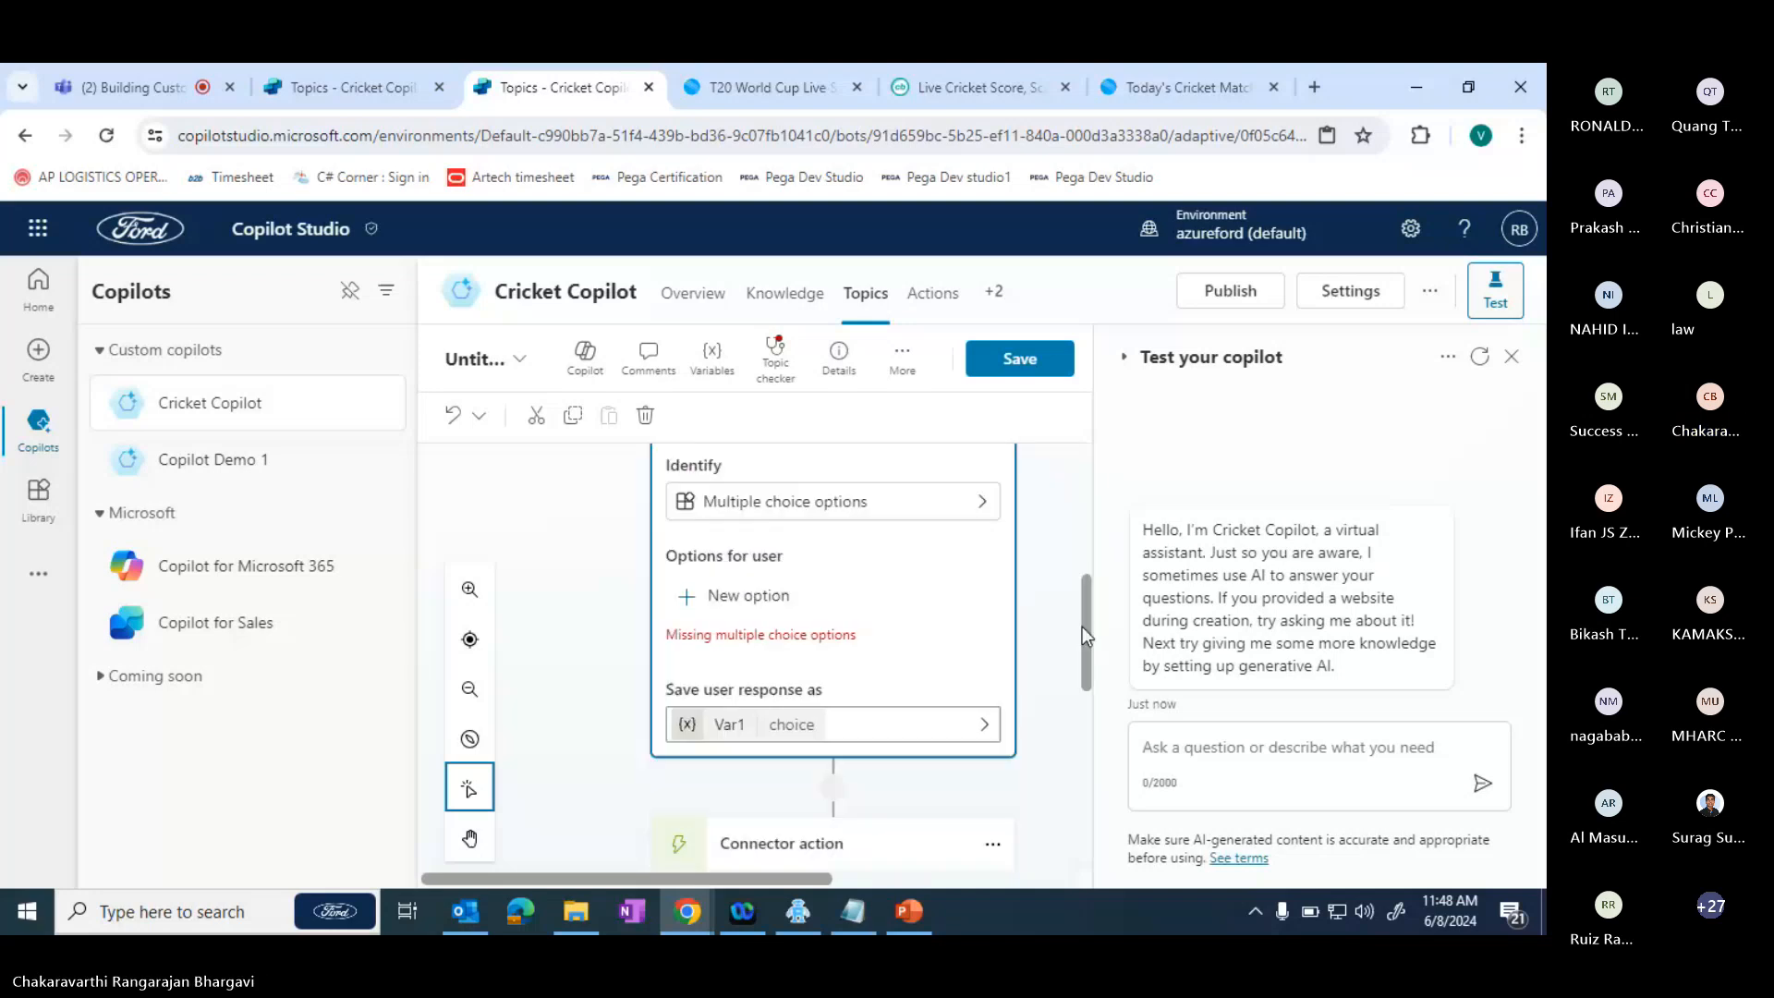
{"action": "scroll", "coordinate": [1083, 627], "scroll_direction": "down", "scroll_amount": 2}
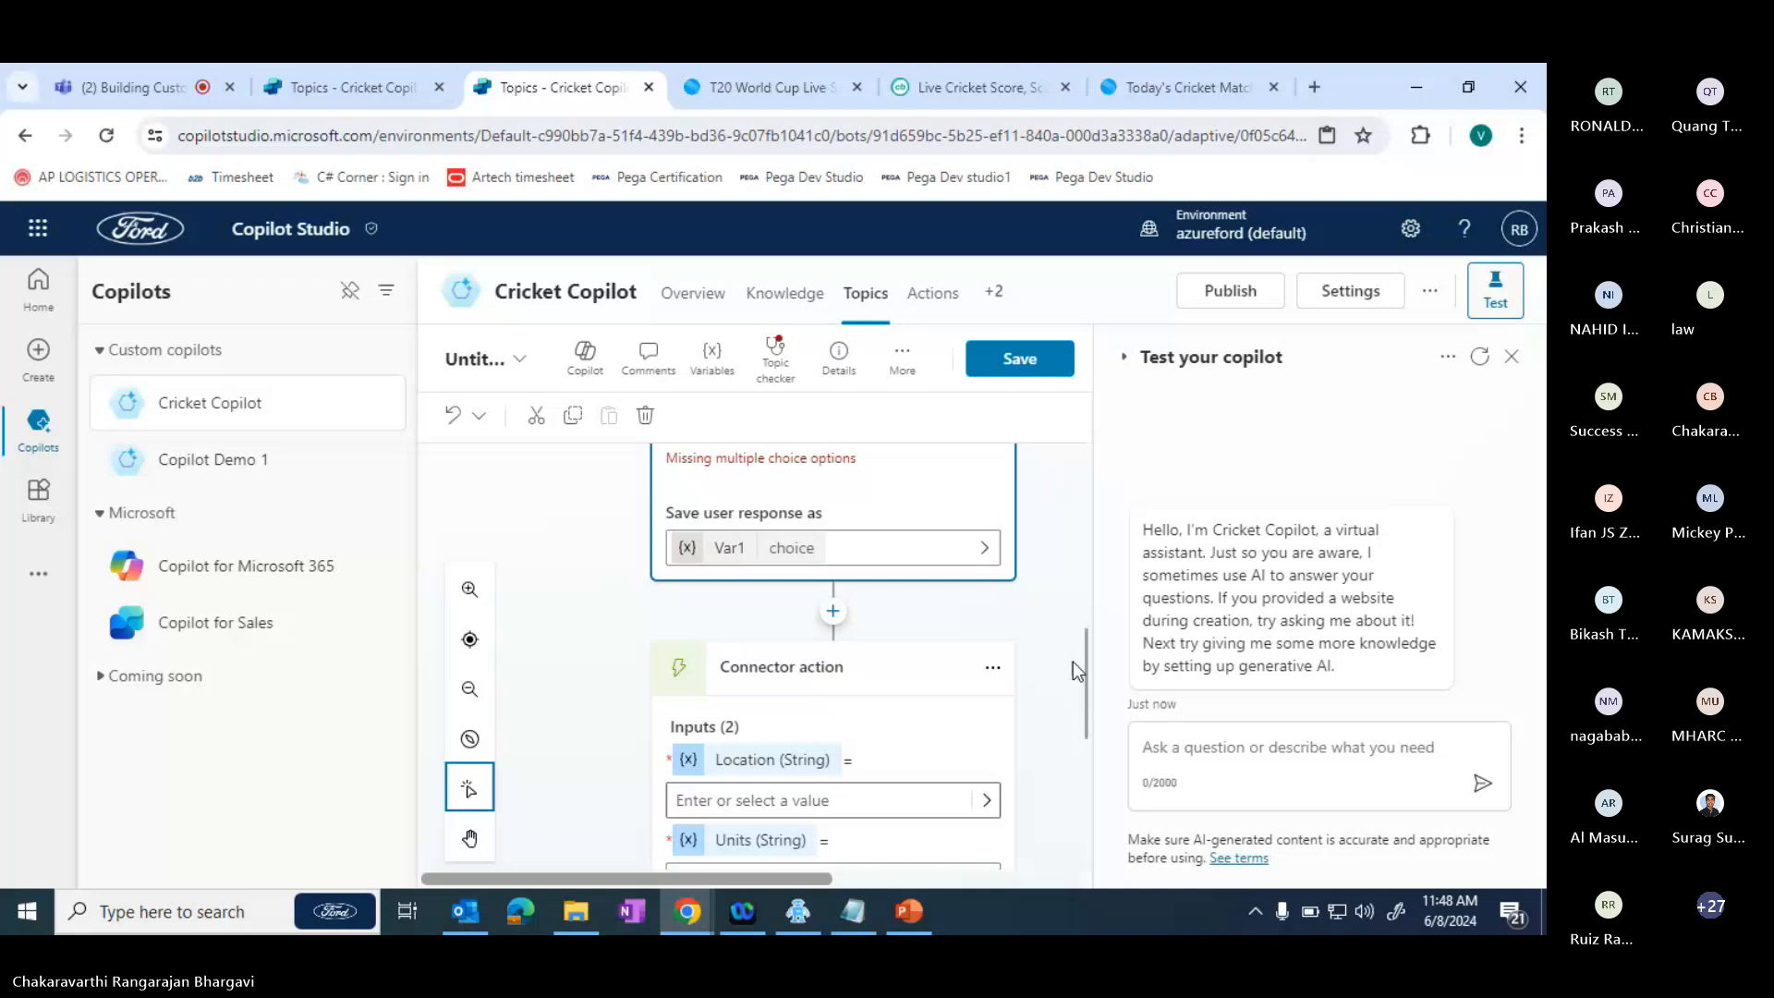
{"action": "scroll", "coordinate": [1073, 661], "scroll_direction": "up", "scroll_amount": 3}
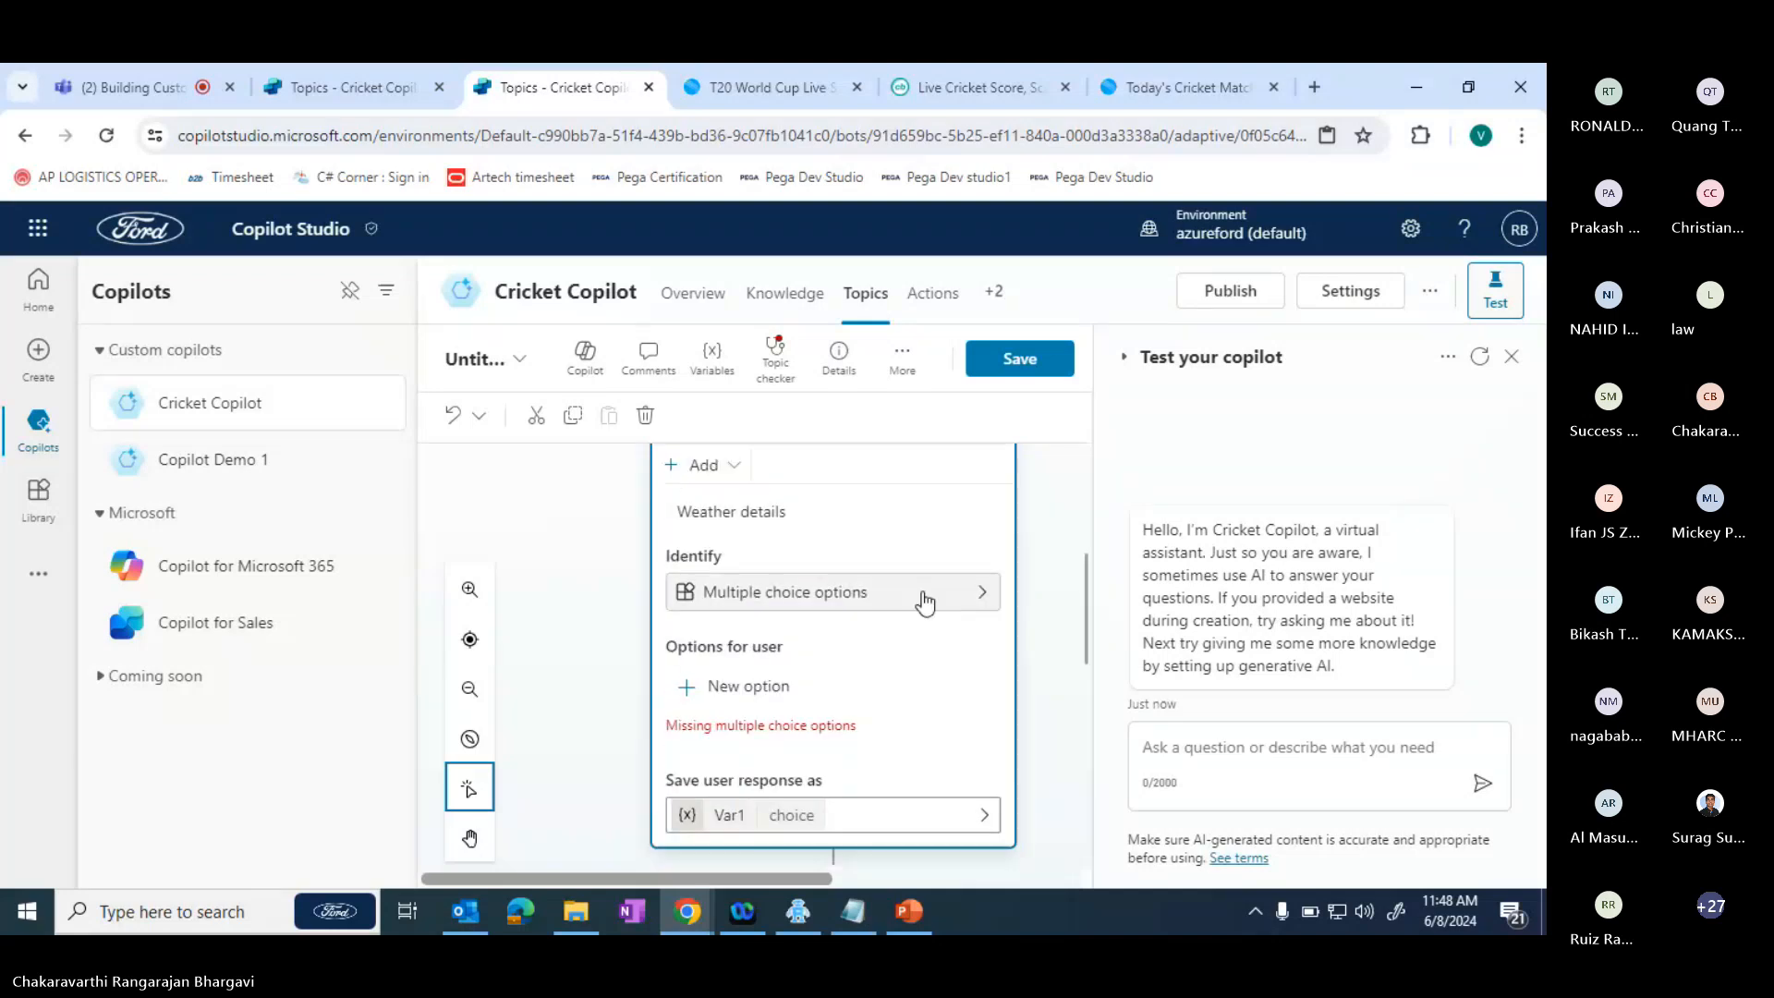
{"action": "left_click", "coordinate": [924, 603]}
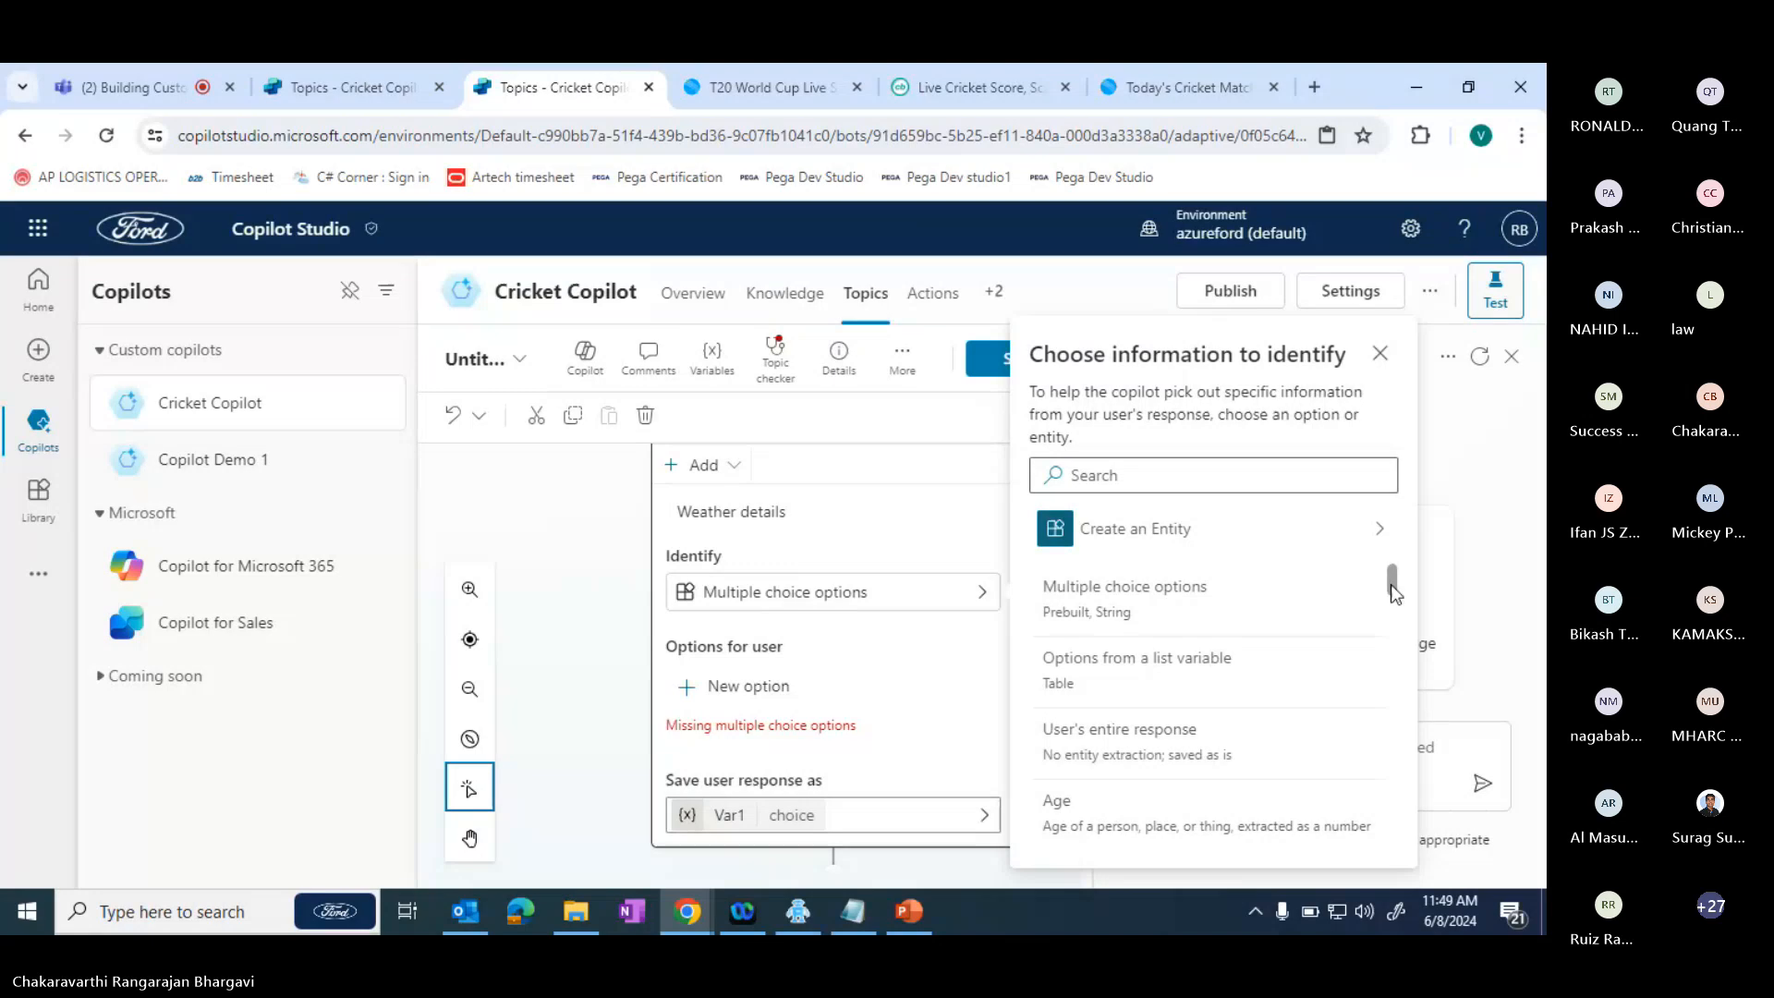
{"action": "left_click_drag", "start_coordinate": [1393, 591], "coordinate": [1403, 642]}
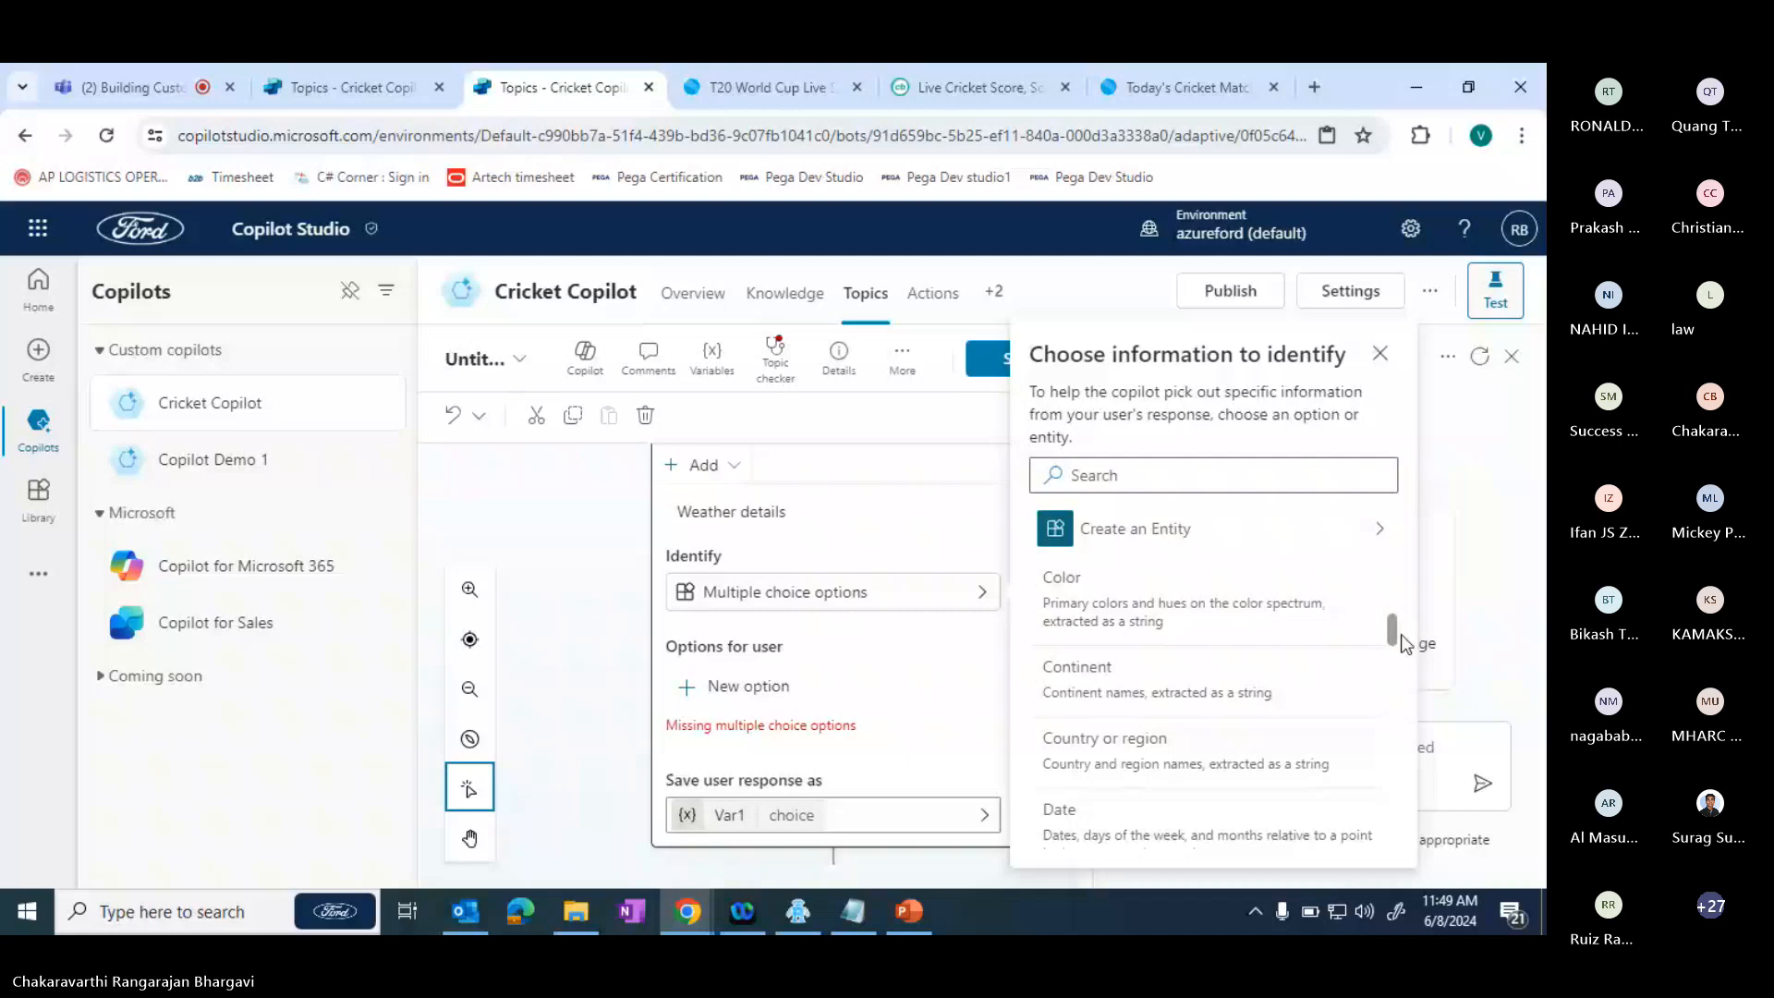
{"action": "left_click", "coordinate": [1063, 592]}
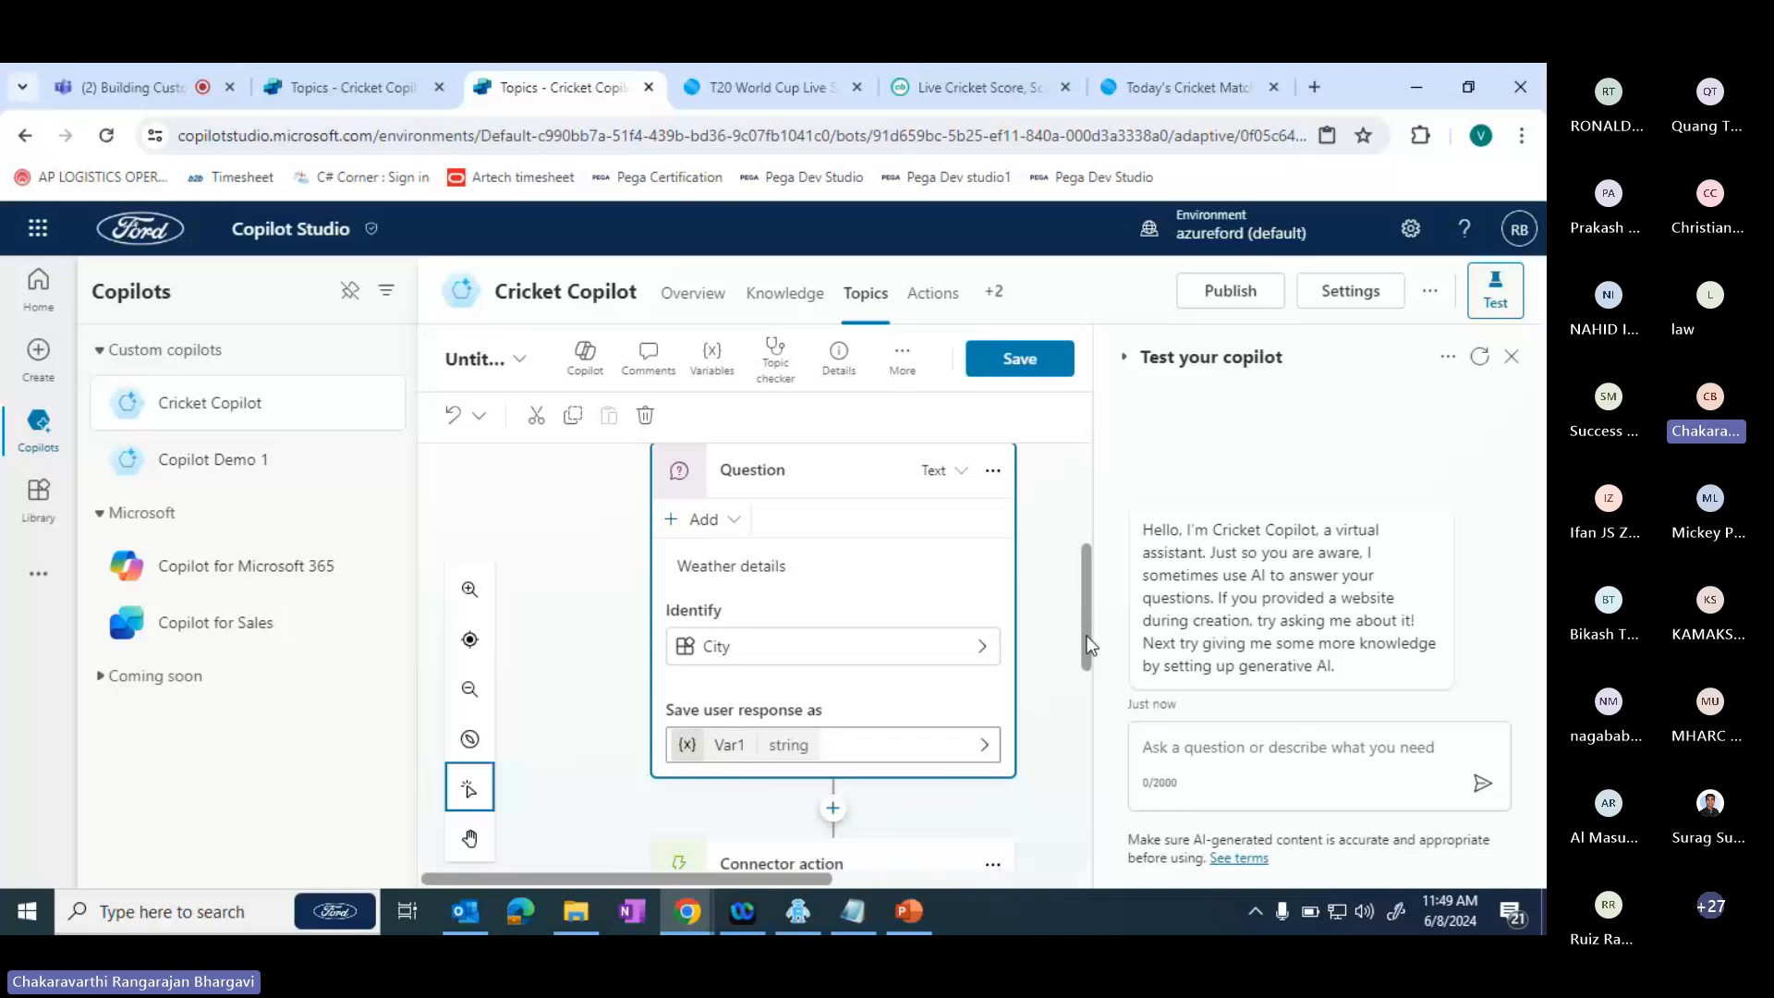
- Rename the Untitled topic to "Weather Forecast" and save it
{"action": "left_click_drag", "start_coordinate": [1088, 644], "coordinate": [1115, 581]}
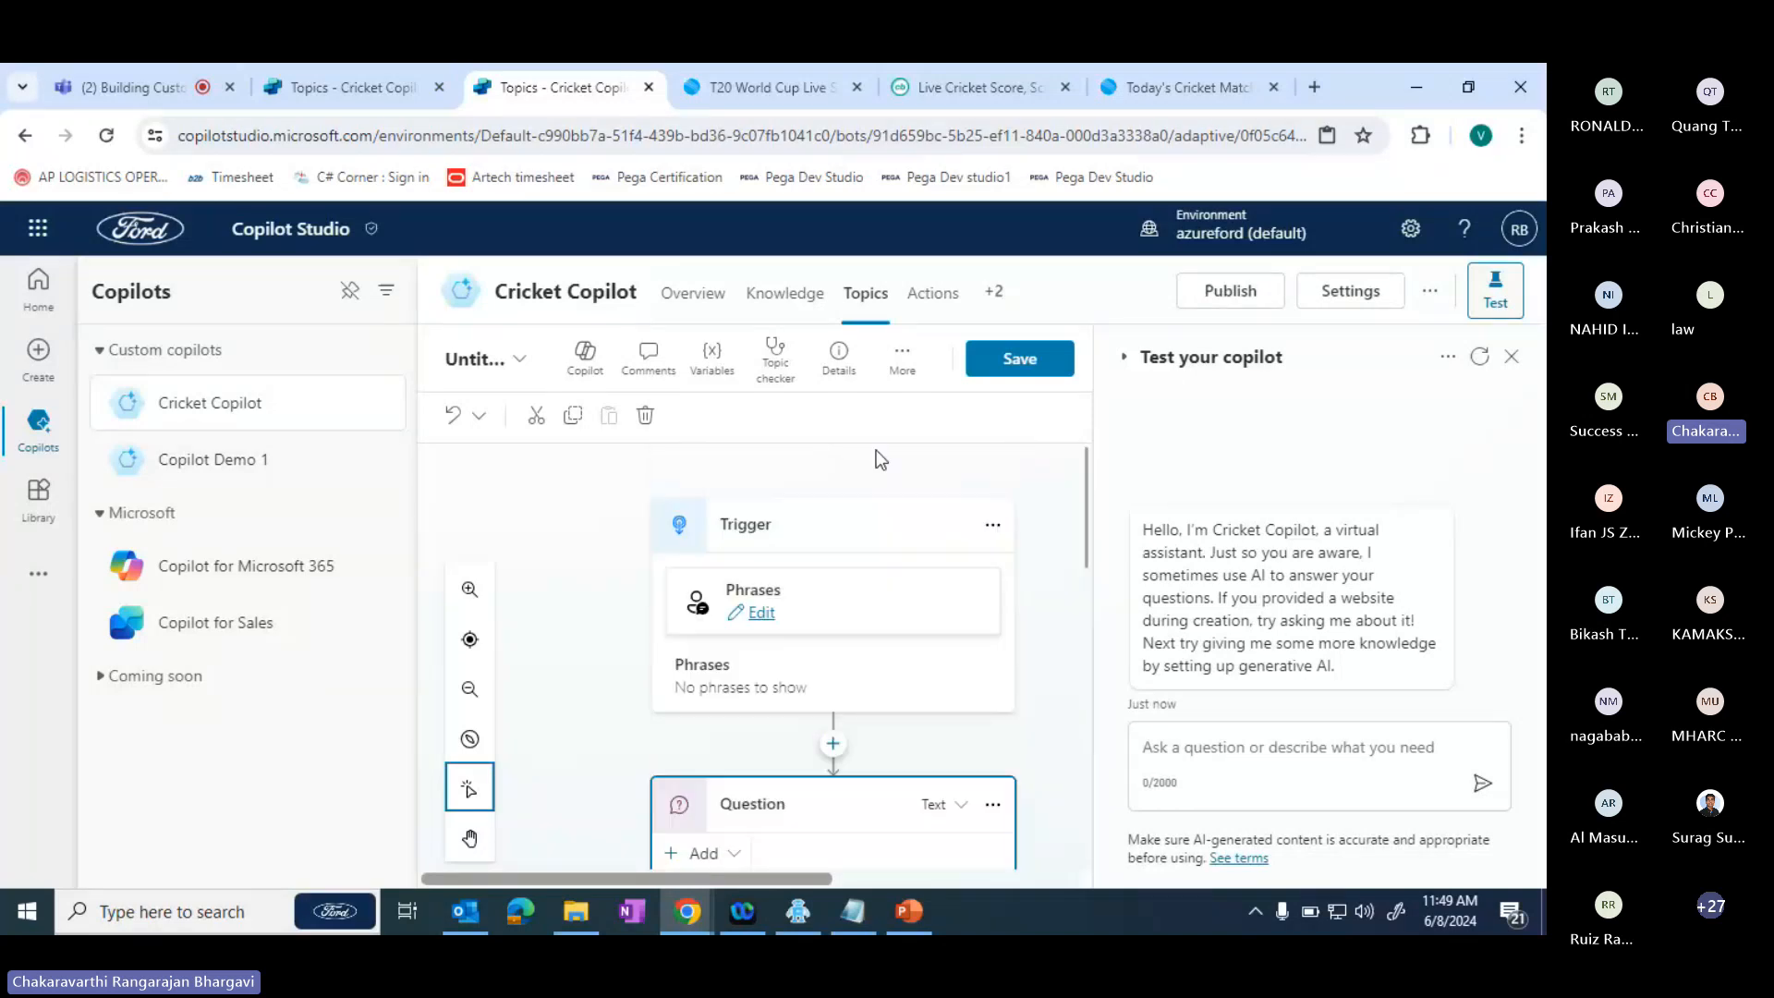
{"action": "left_click", "coordinate": [492, 359]}
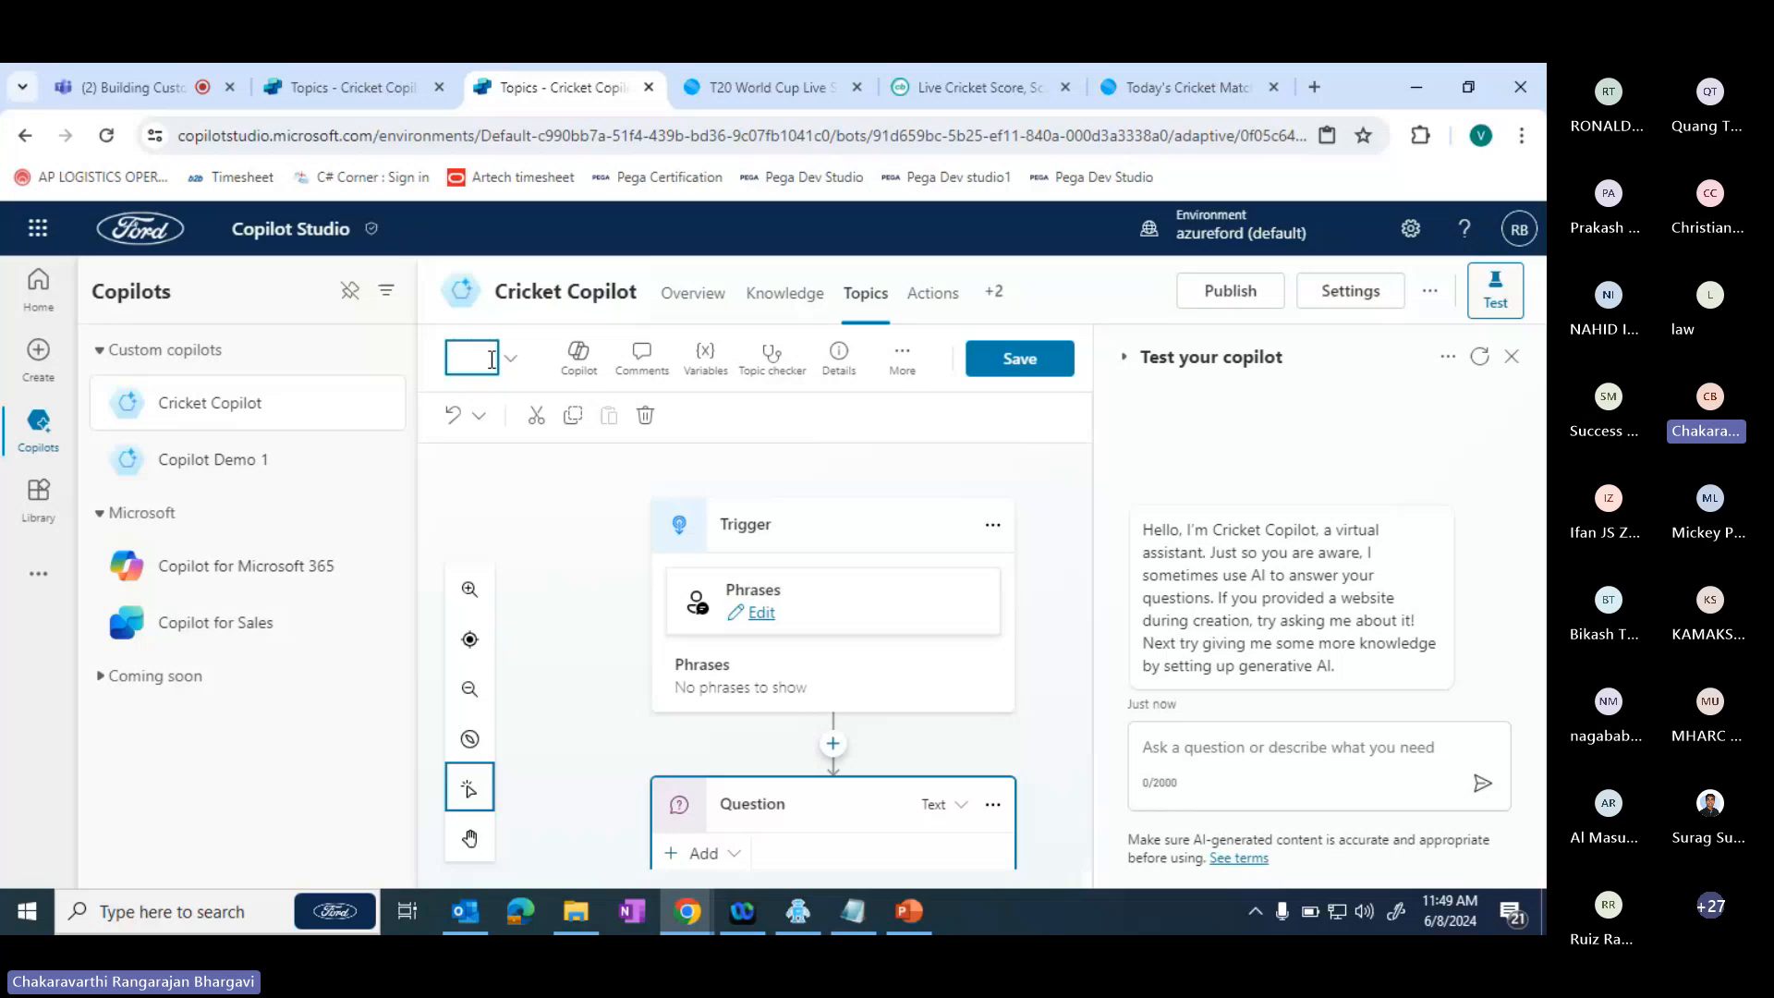
{"action": "type", "text": "Weat"}
{"action": "type", "text": "her"}
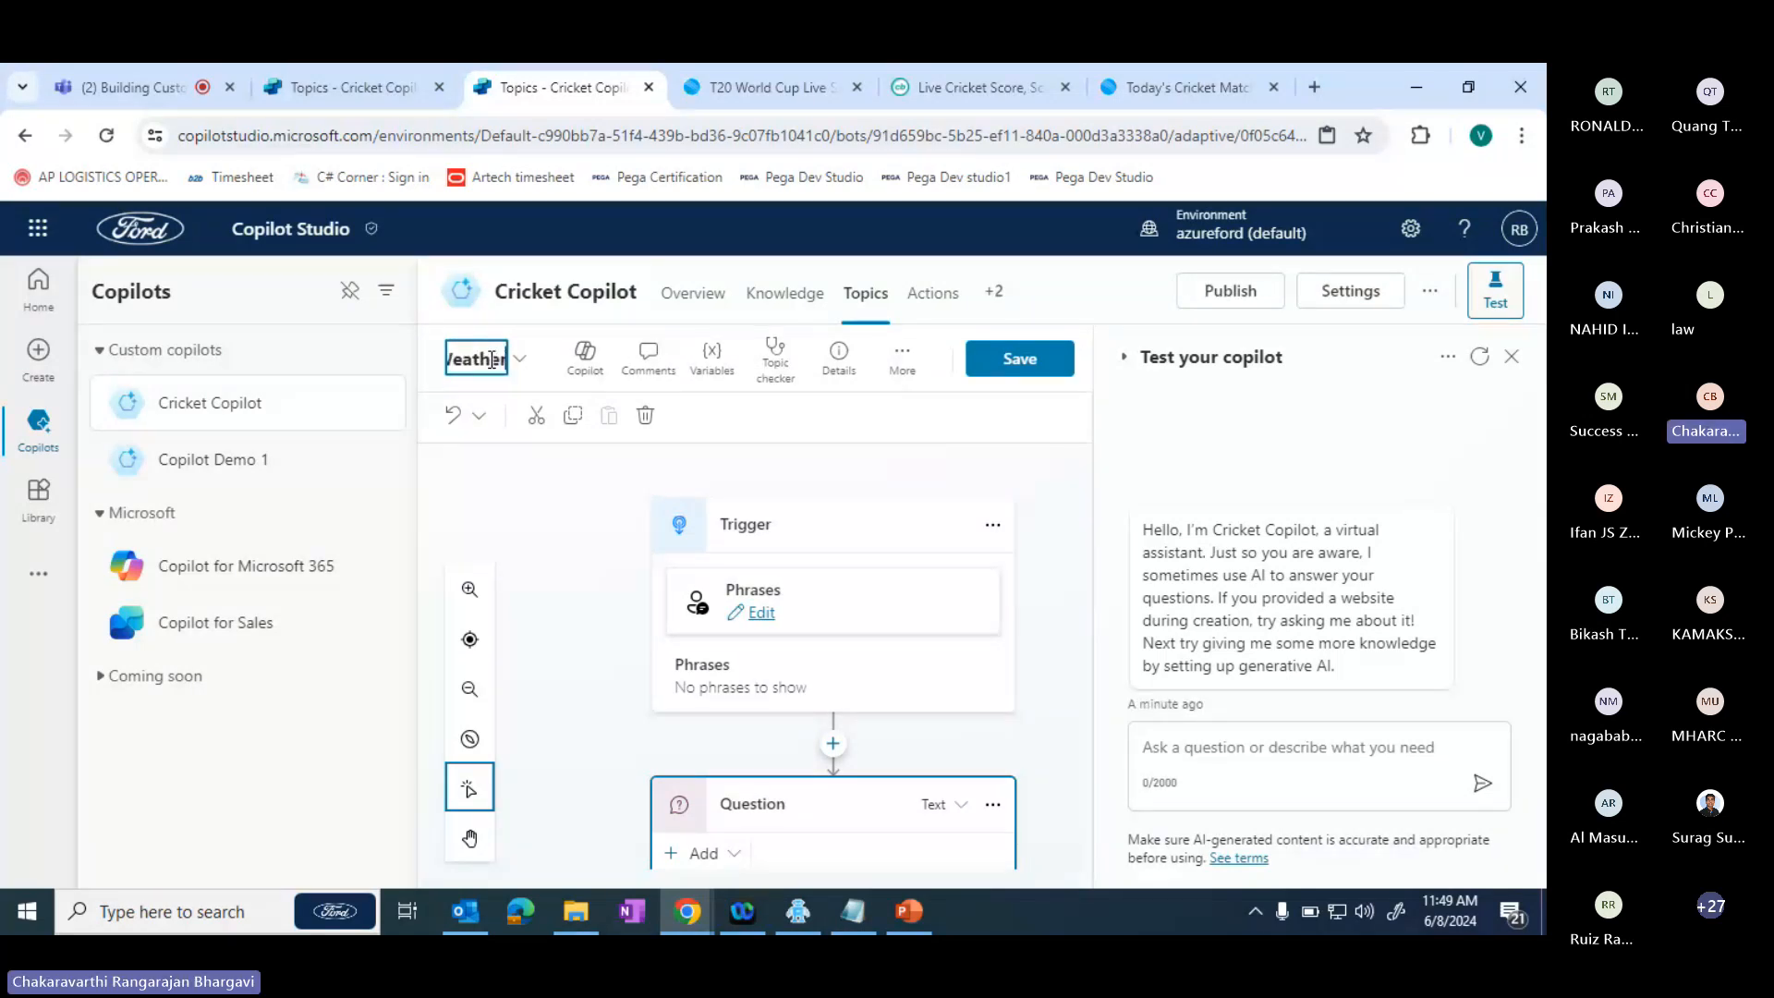
{"action": "type", "text": "Fo"}
{"action": "type", "text": "recast"}
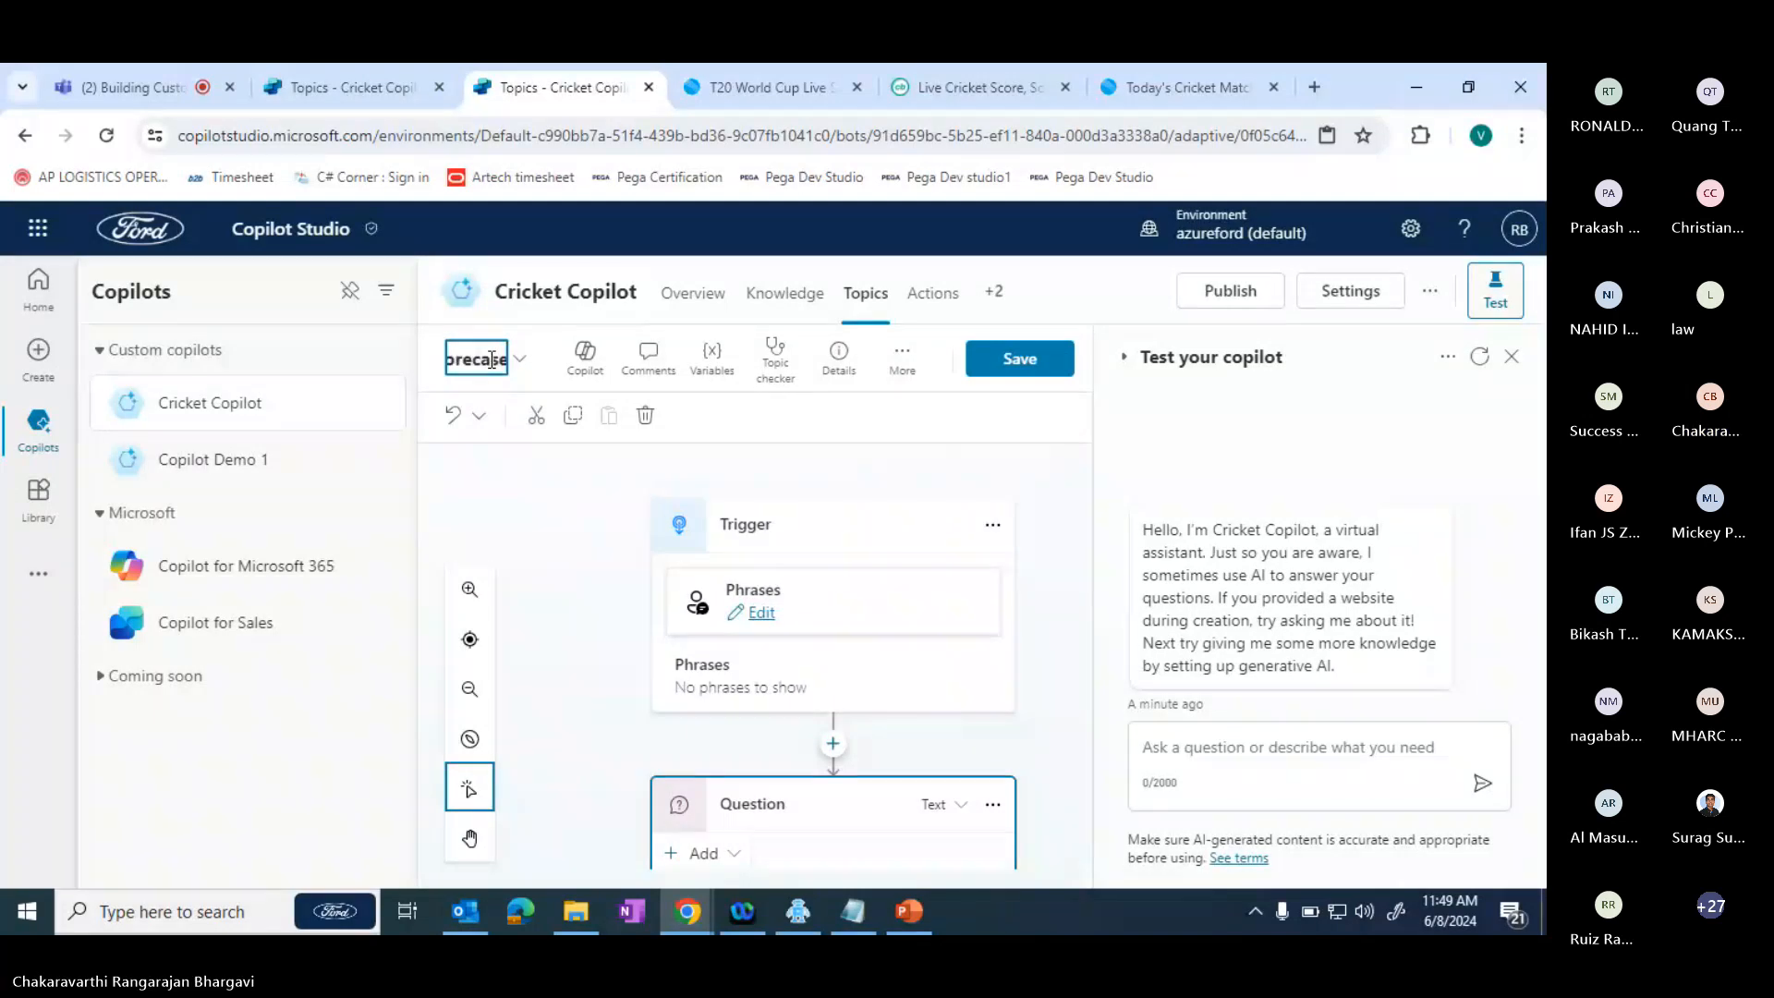
{"action": "left_click", "coordinate": [593, 539]}
{"action": "scroll", "coordinate": [592, 539], "scroll_direction": "down", "scroll_amount": 3}
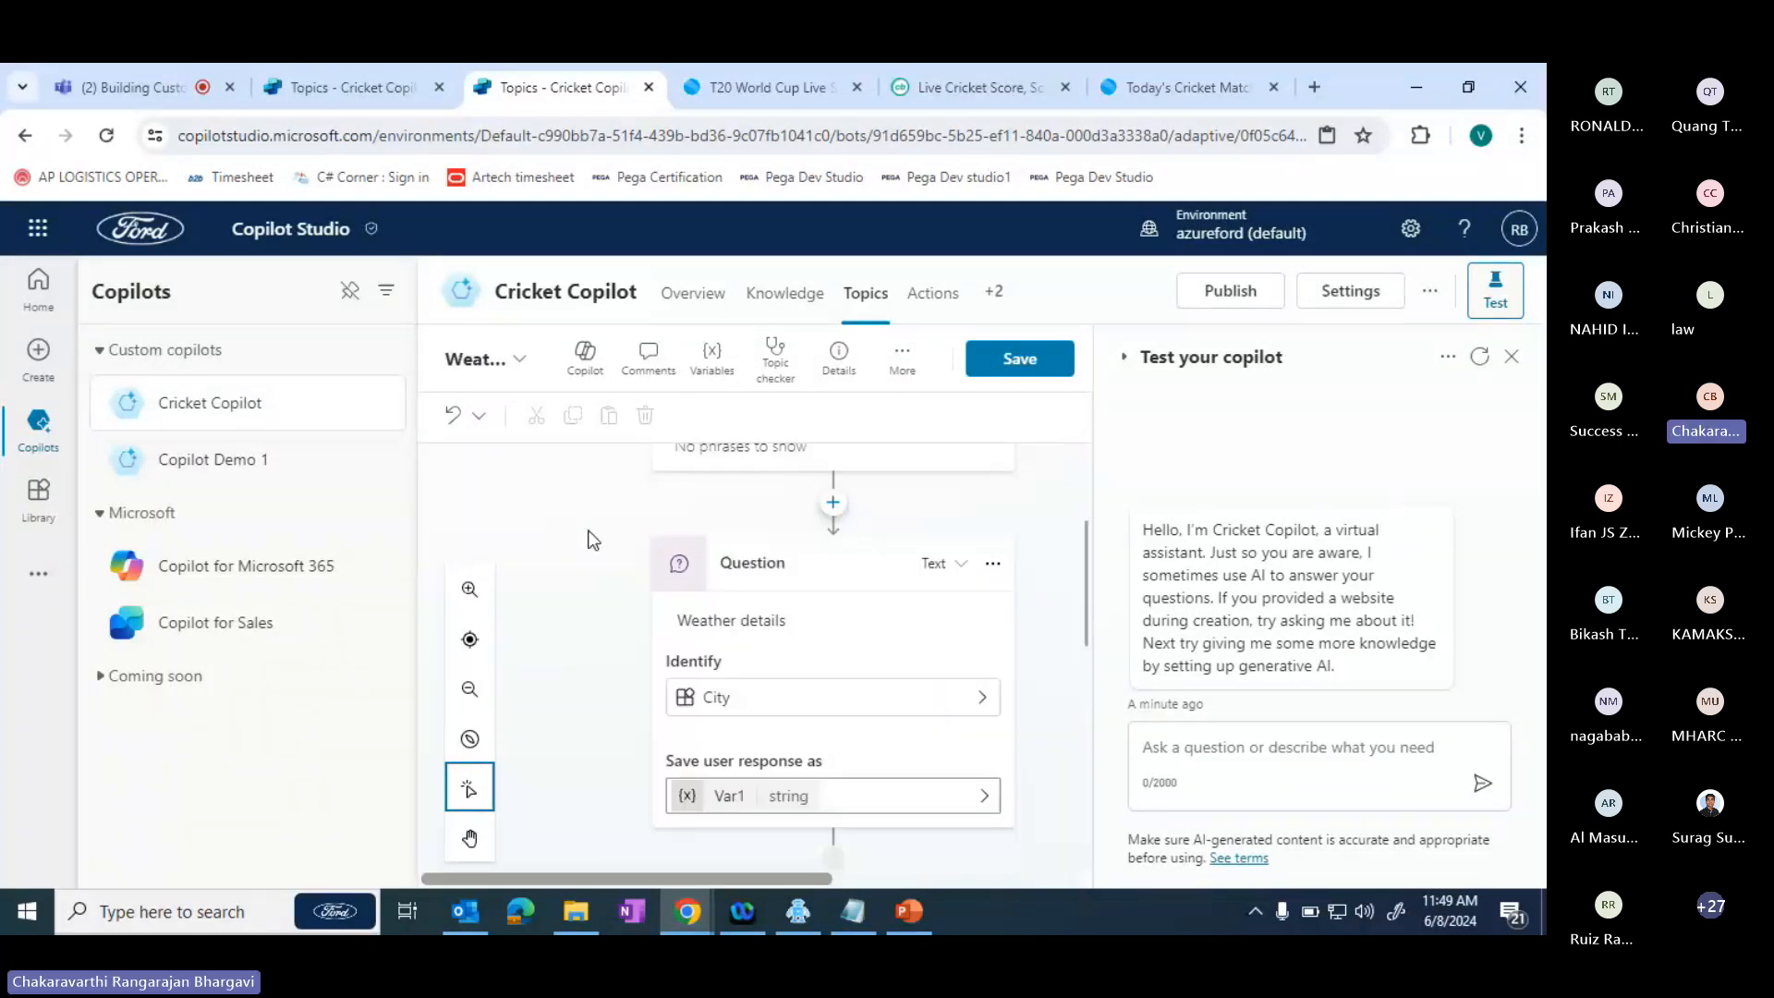
{"action": "left_click", "coordinate": [1020, 359]}
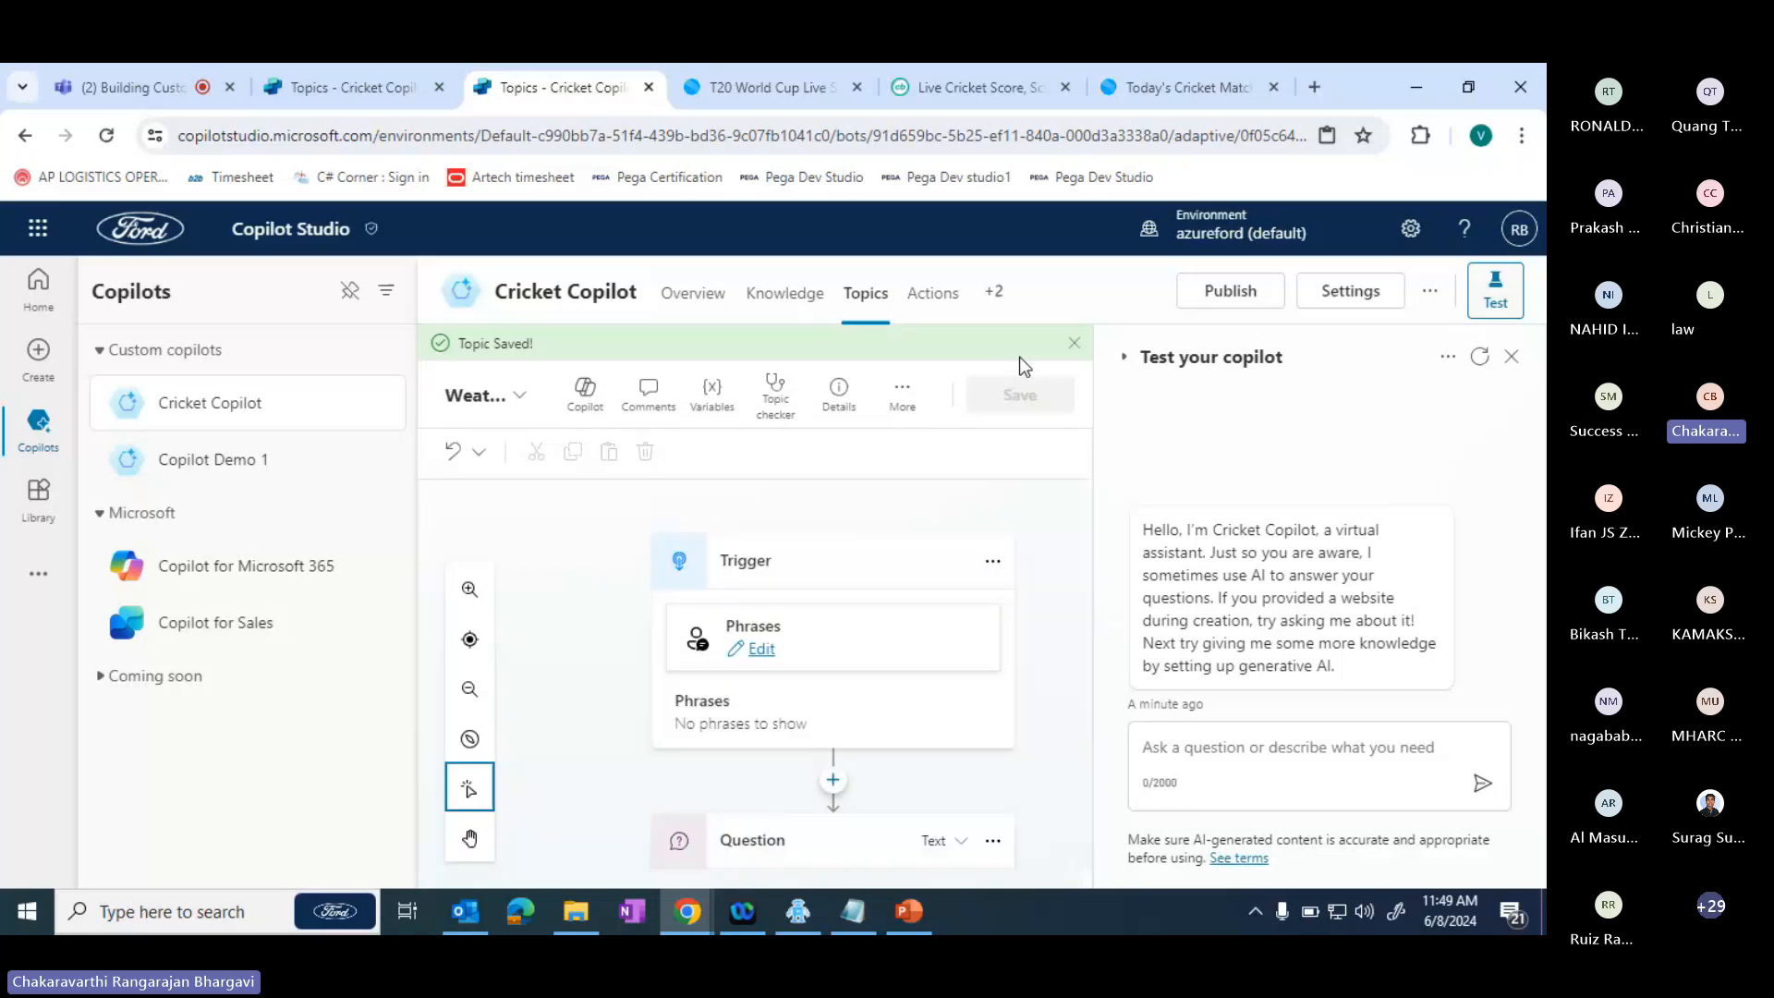
- Publish Cricket Copilot to its connected channels and dismiss the publishing notice
{"action": "left_click", "coordinate": [1260, 281]}
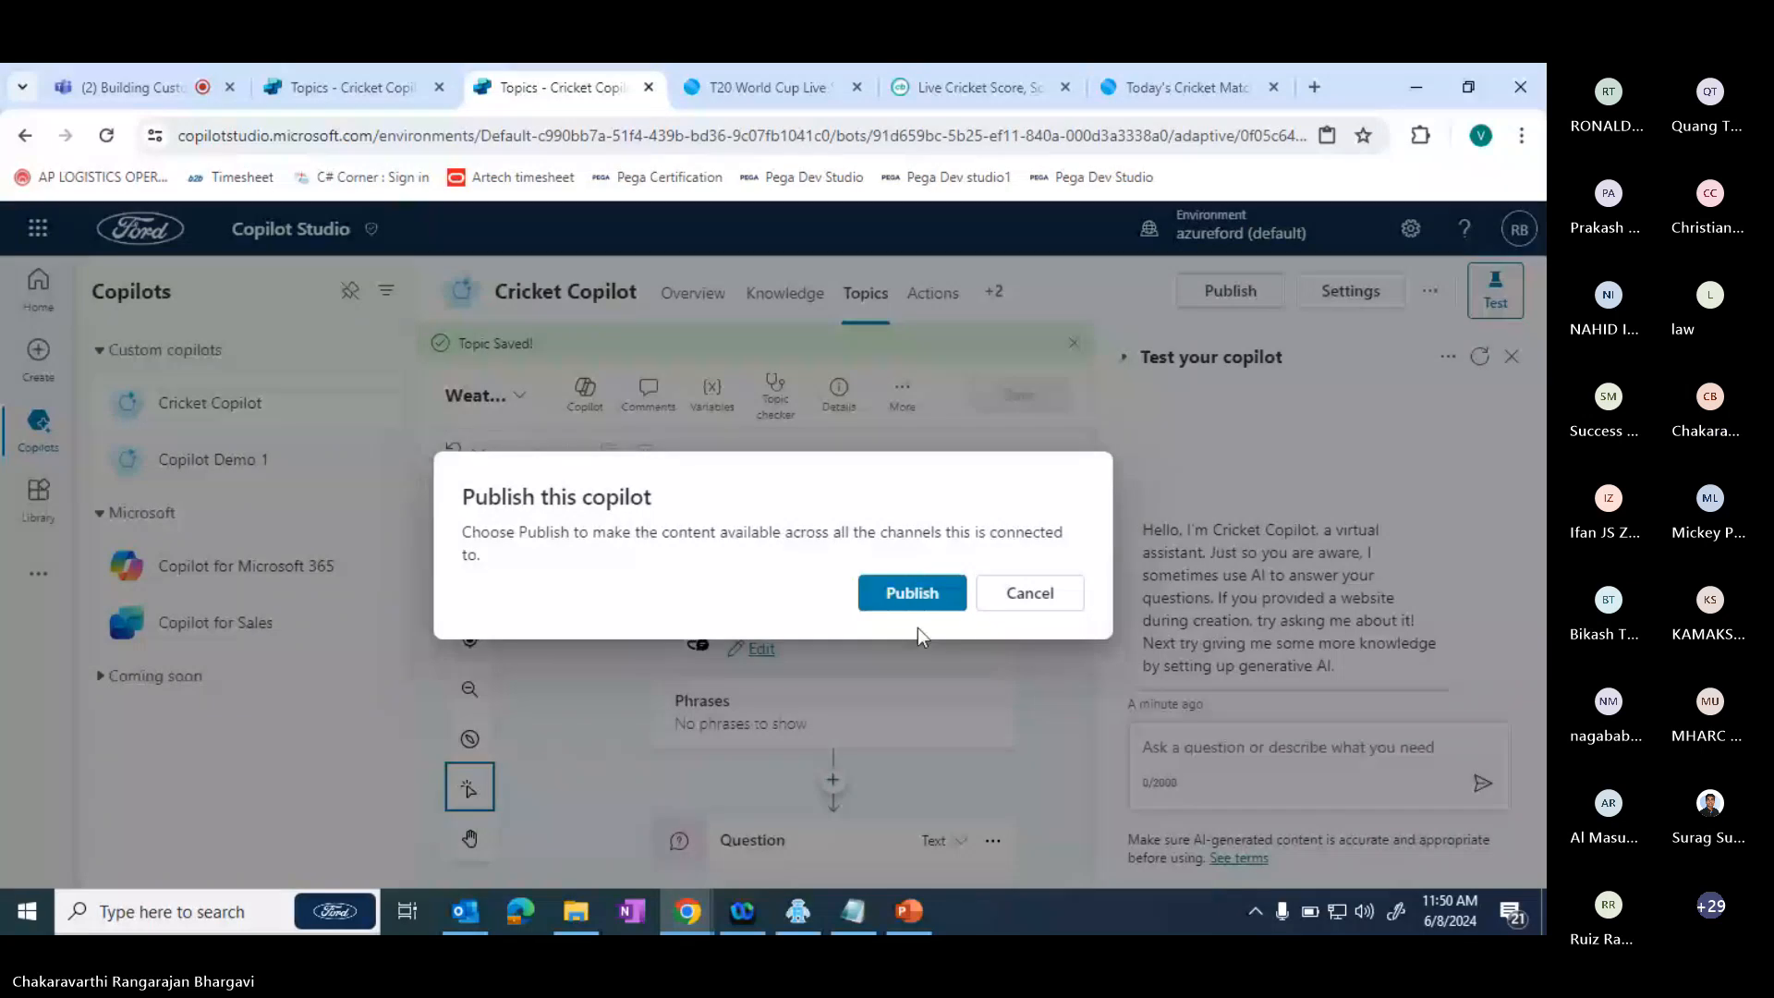
{"action": "left_click", "coordinate": [915, 600]}
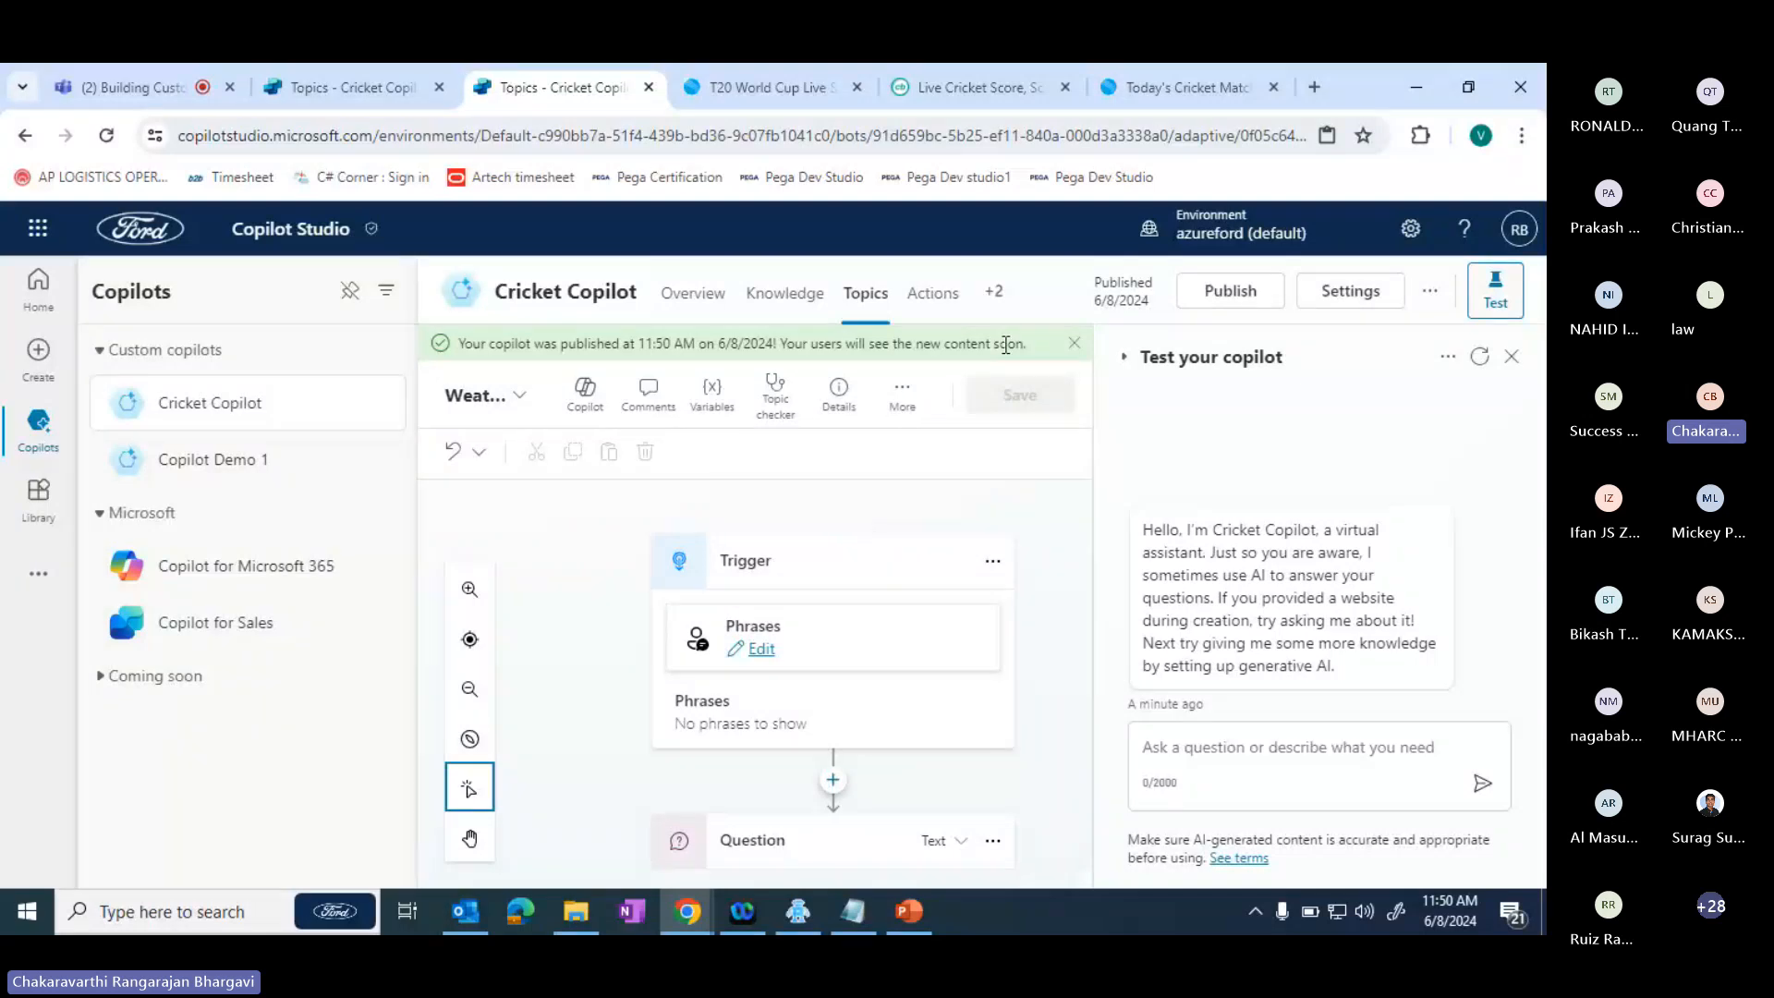
{"action": "left_click", "coordinate": [1074, 343]}
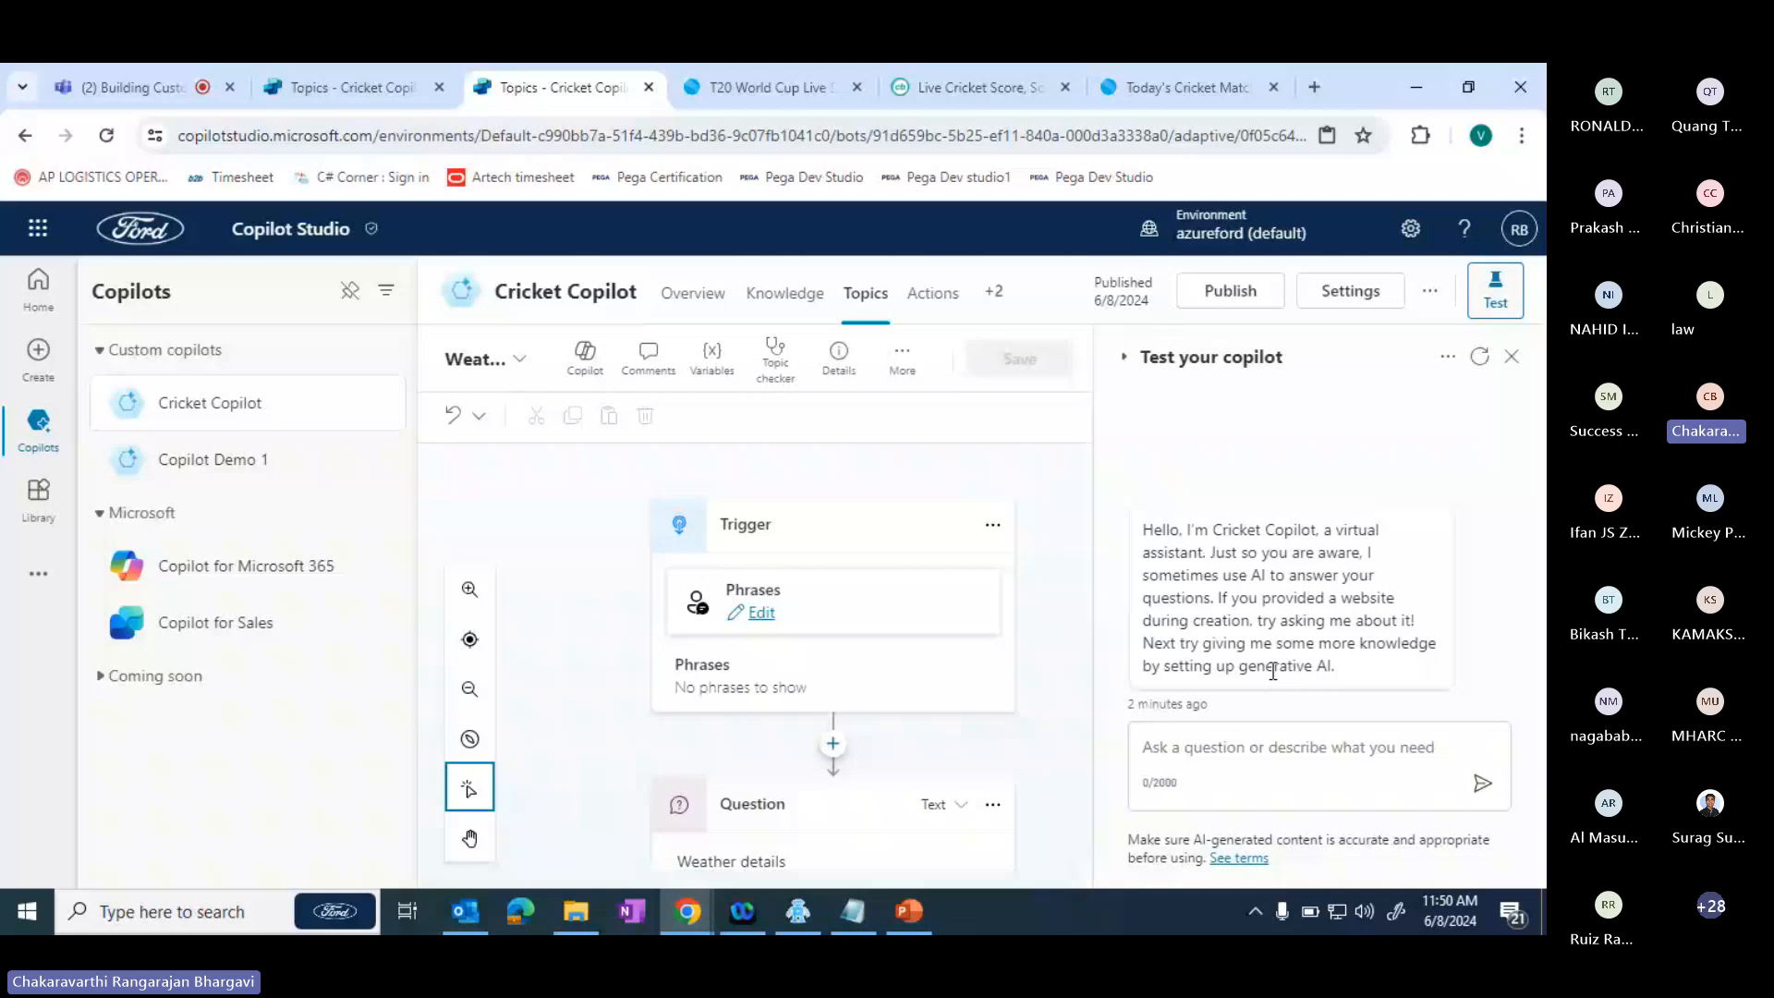
- Test Cricket Copilot by sending the message "weather" in the test chat and review its reply
{"action": "left_click", "coordinate": [1213, 755]}
{"action": "type", "text": "we"}
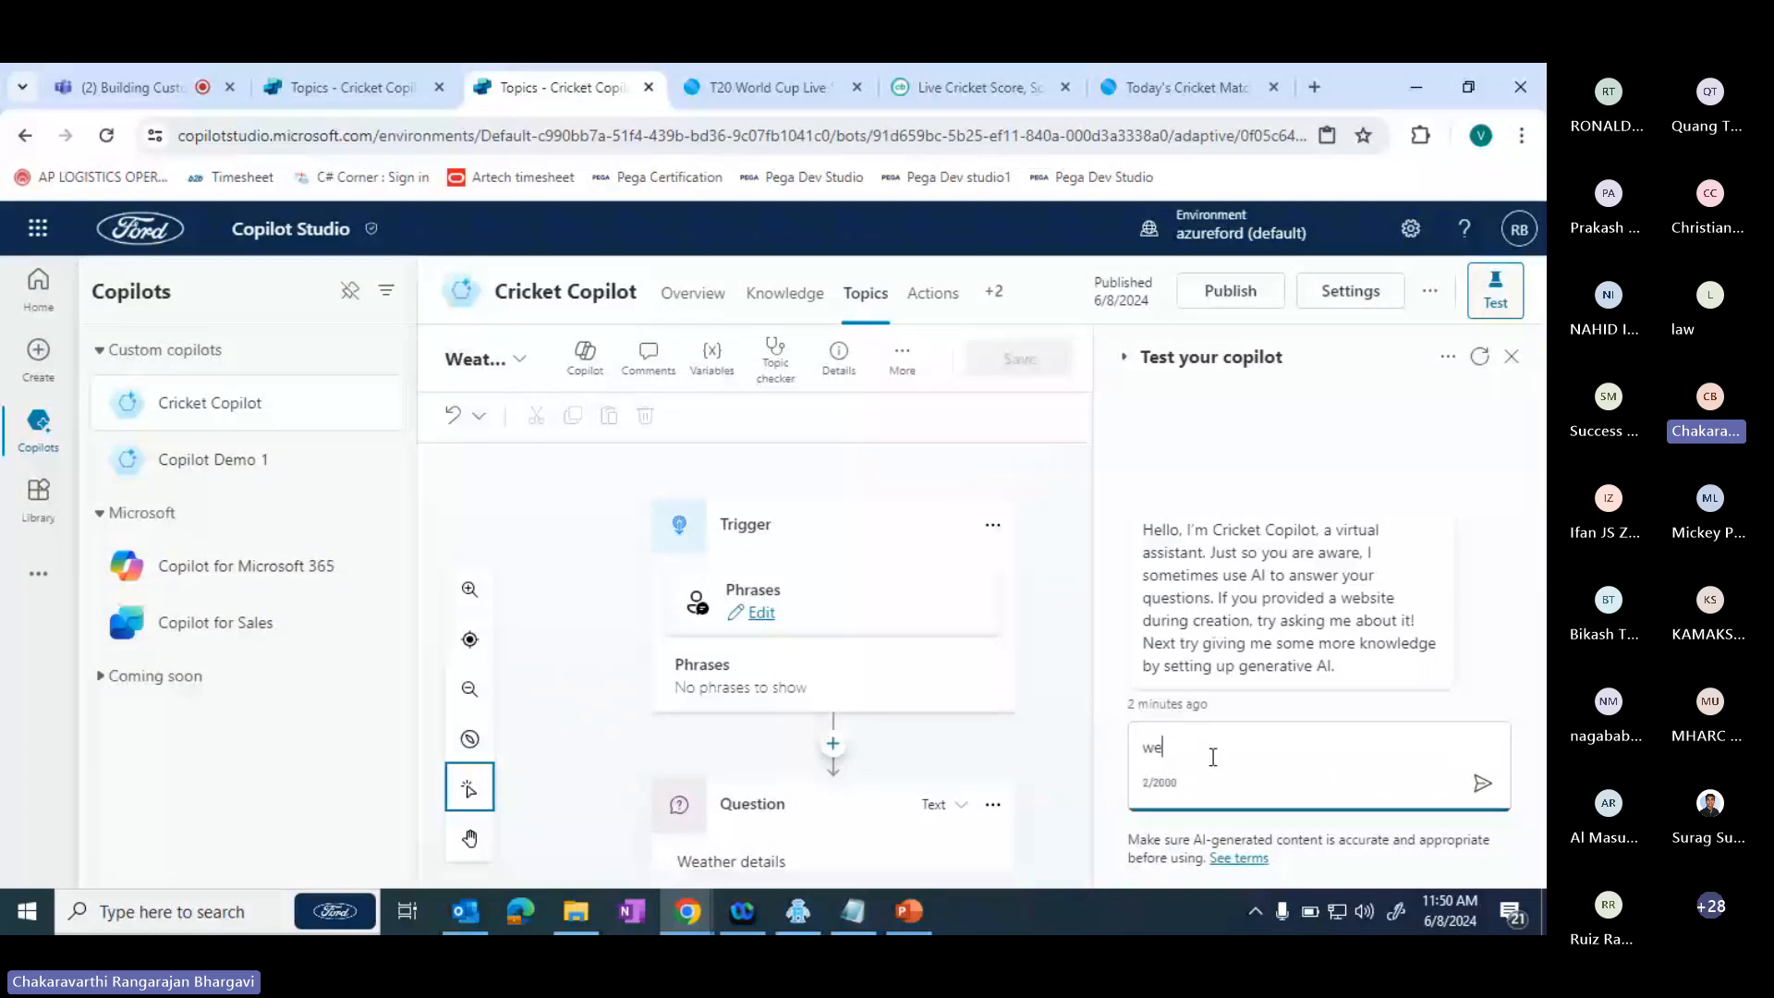
{"action": "type", "text": "ather"}
{"action": "key", "text": "Return"}
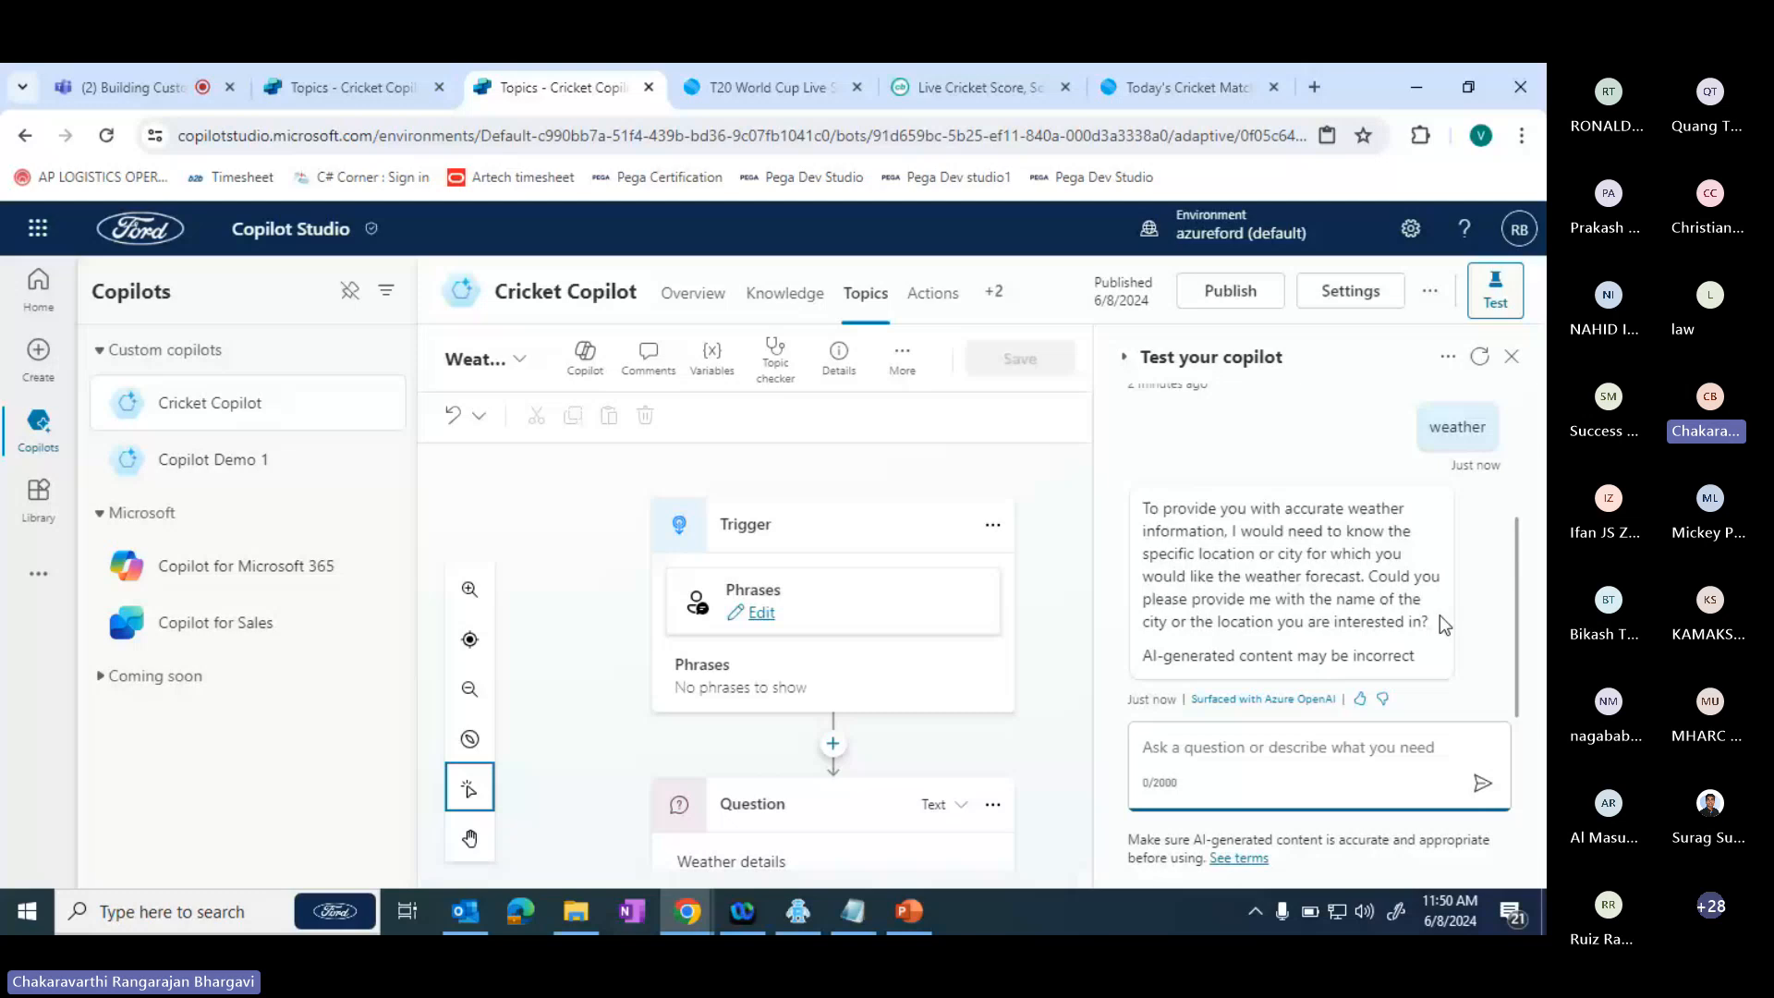
{"action": "mouse_move", "coordinate": [1518, 570]}
{"action": "left_mouse_down"}
{"action": "mouse_move", "coordinate": [1518, 539]}
{"action": "mouse_move", "coordinate": [1525, 602]}
{"action": "left_mouse_up"}
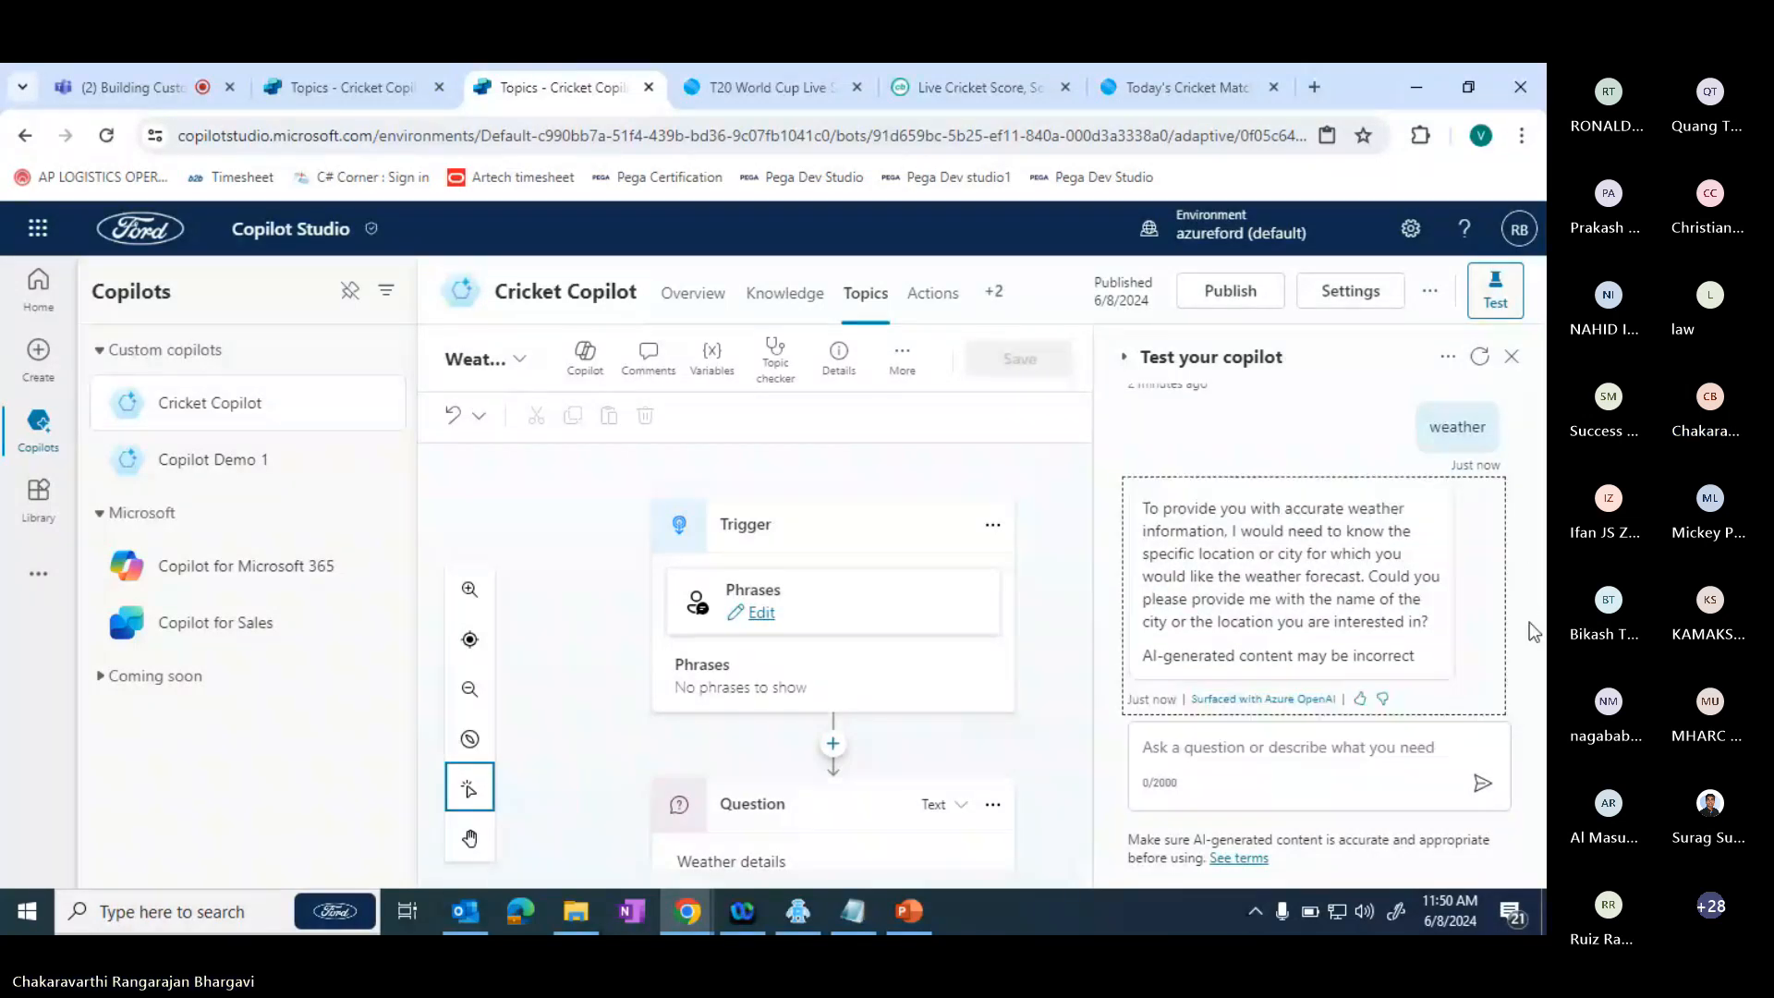
- Ask Cricket Copilot "Weather of chennai" in the test chat and try the reference link cited in its answer
{"action": "type", "text": "W"}
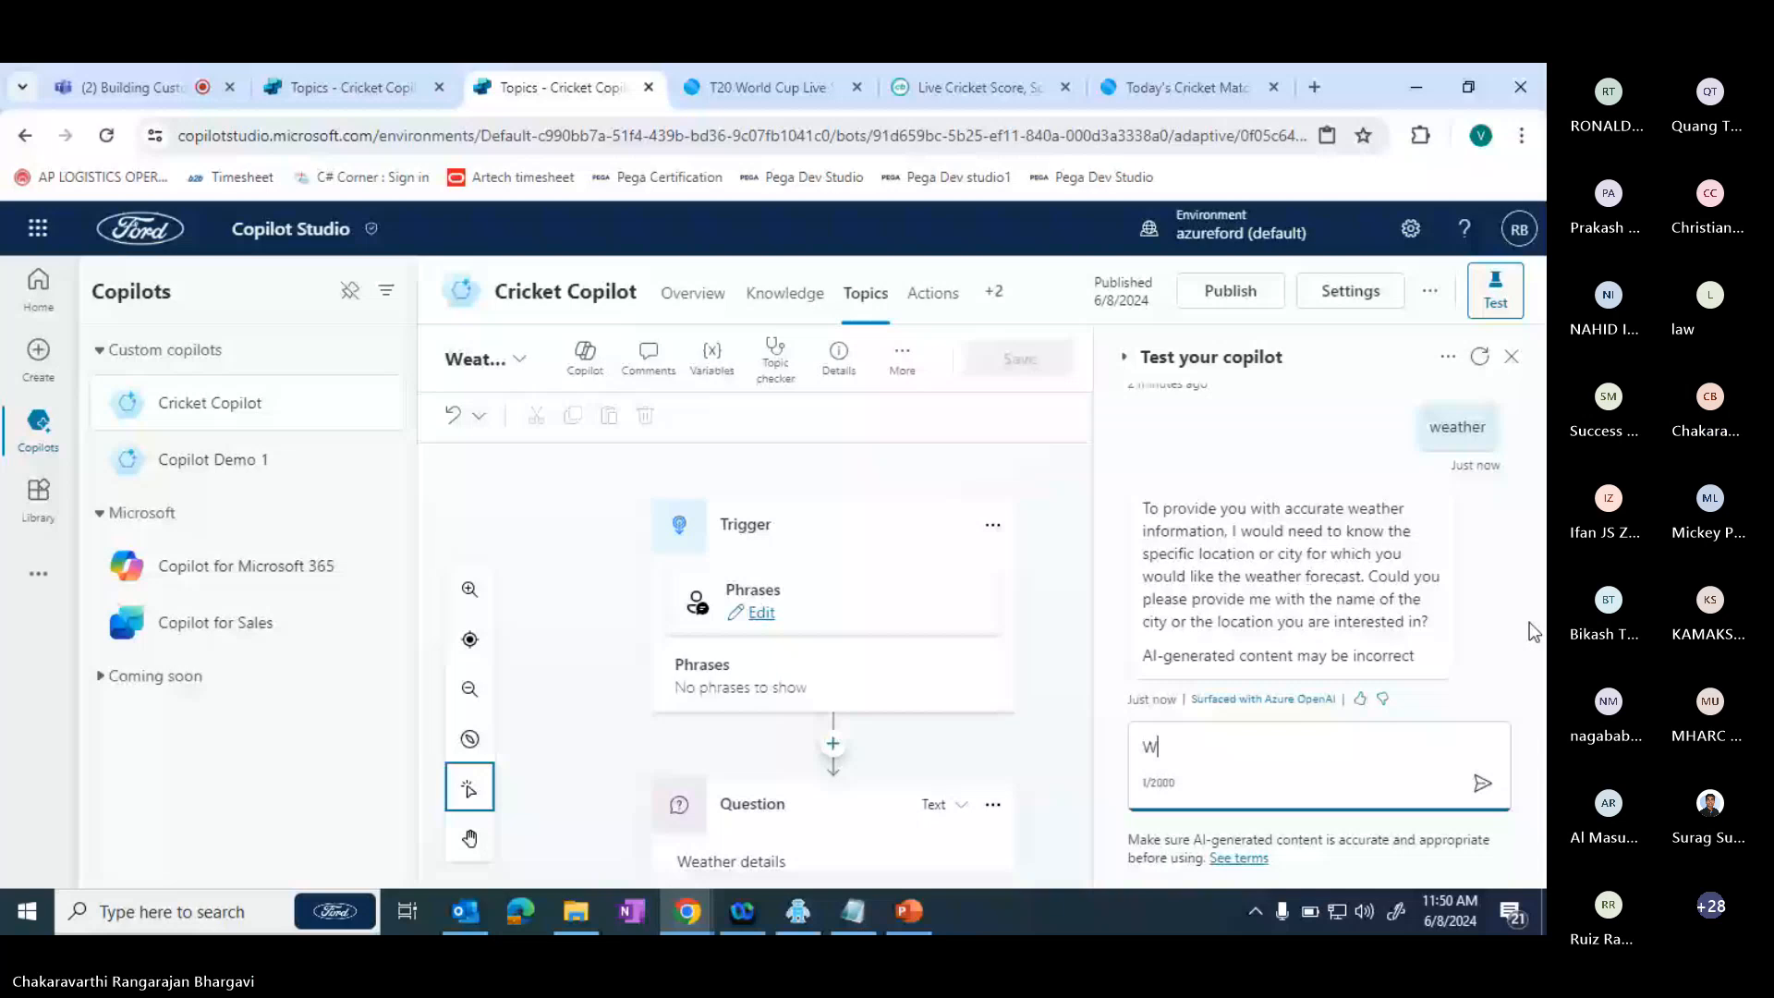
{"action": "type", "text": "eather of ch"}
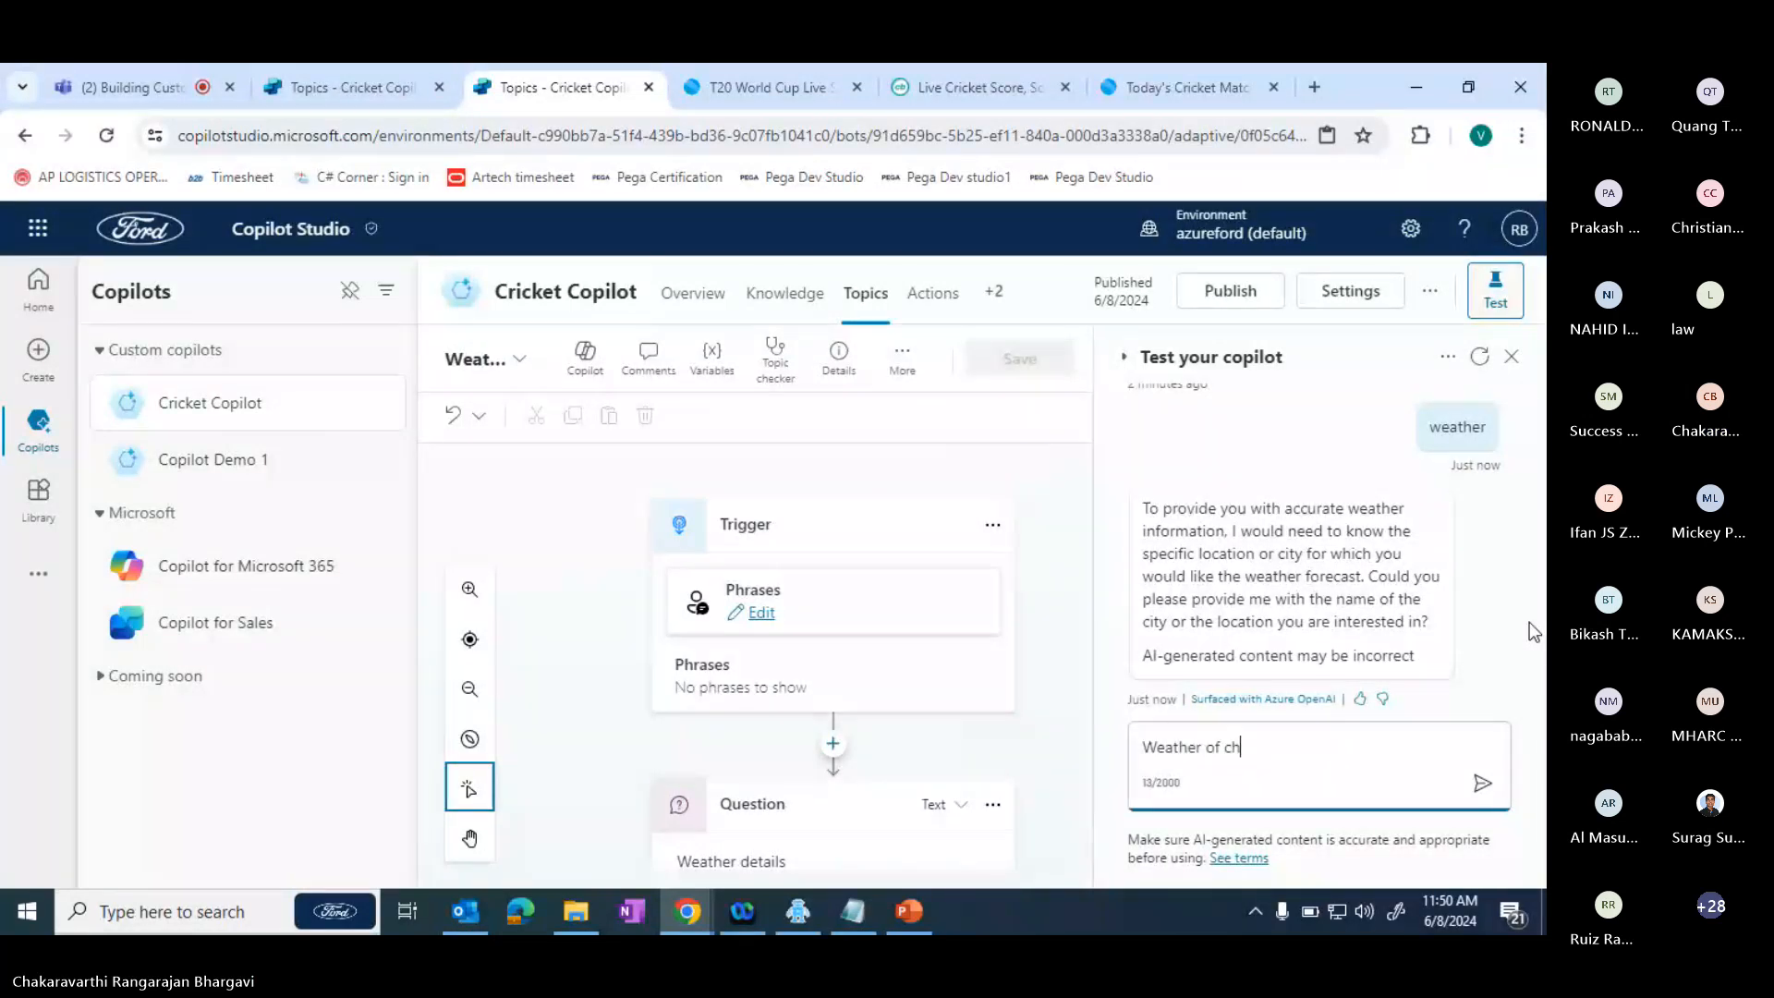
{"action": "type", "text": "ennai"}
{"action": "key", "text": "Return"}
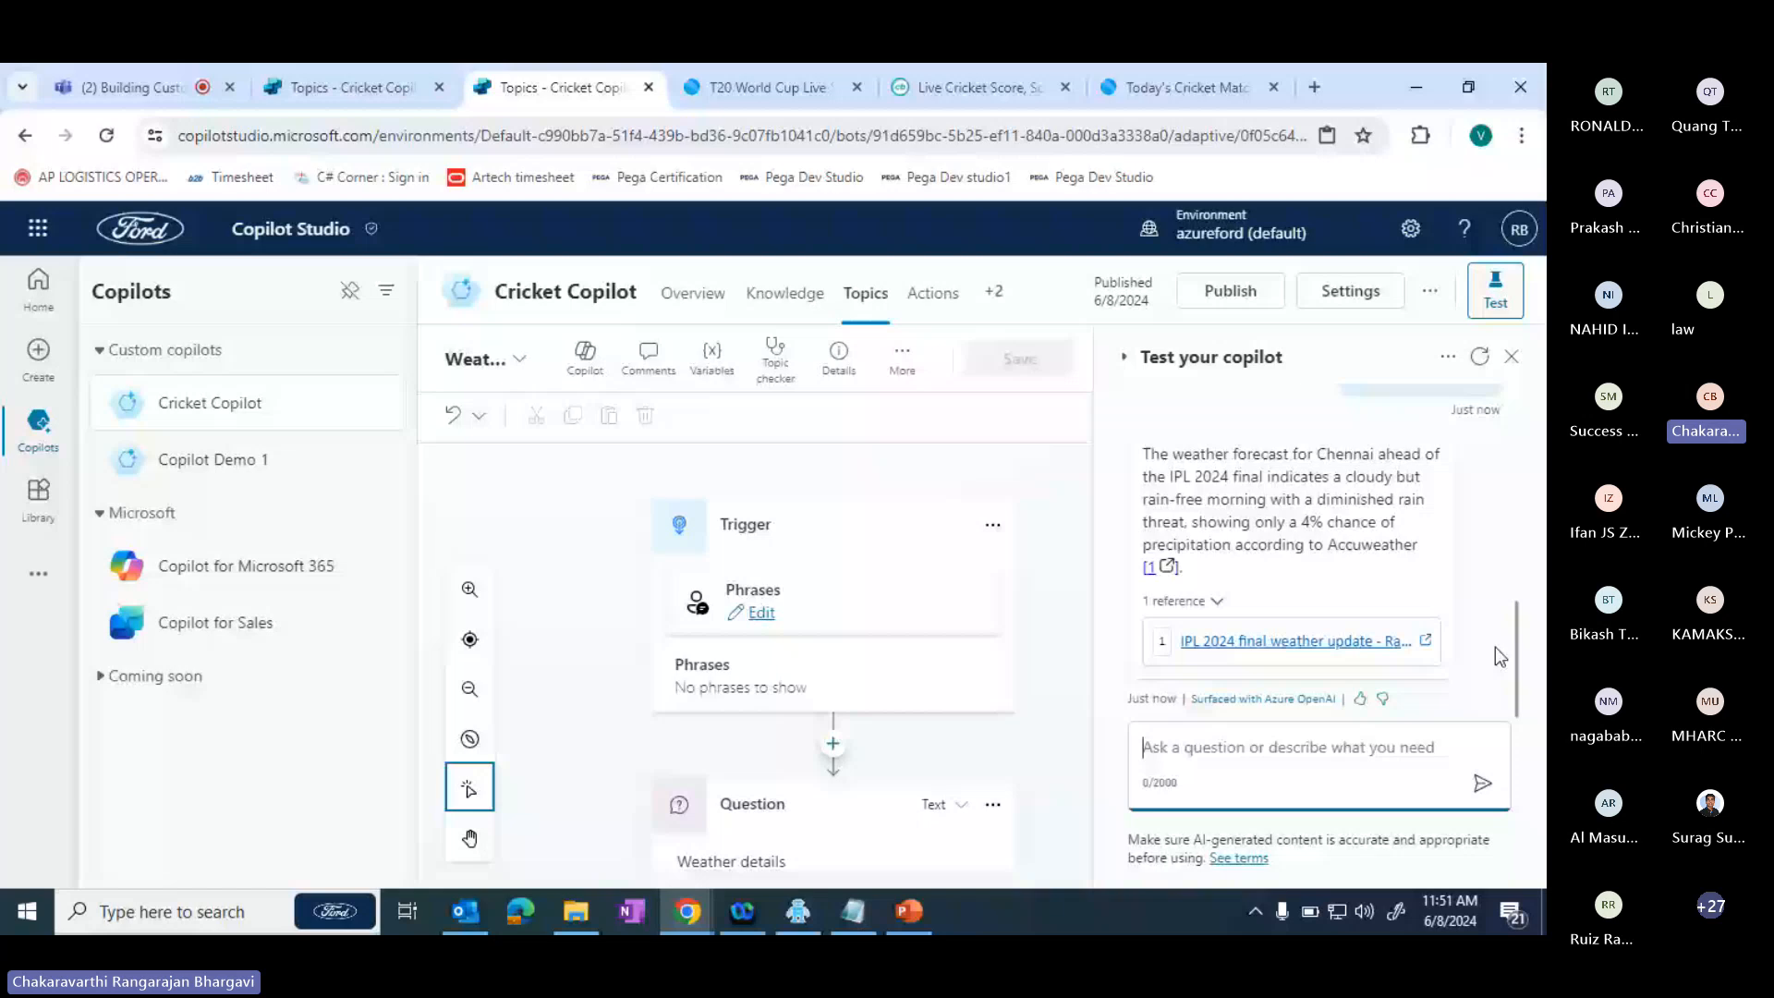
{"action": "left_click", "coordinate": [1402, 641]}
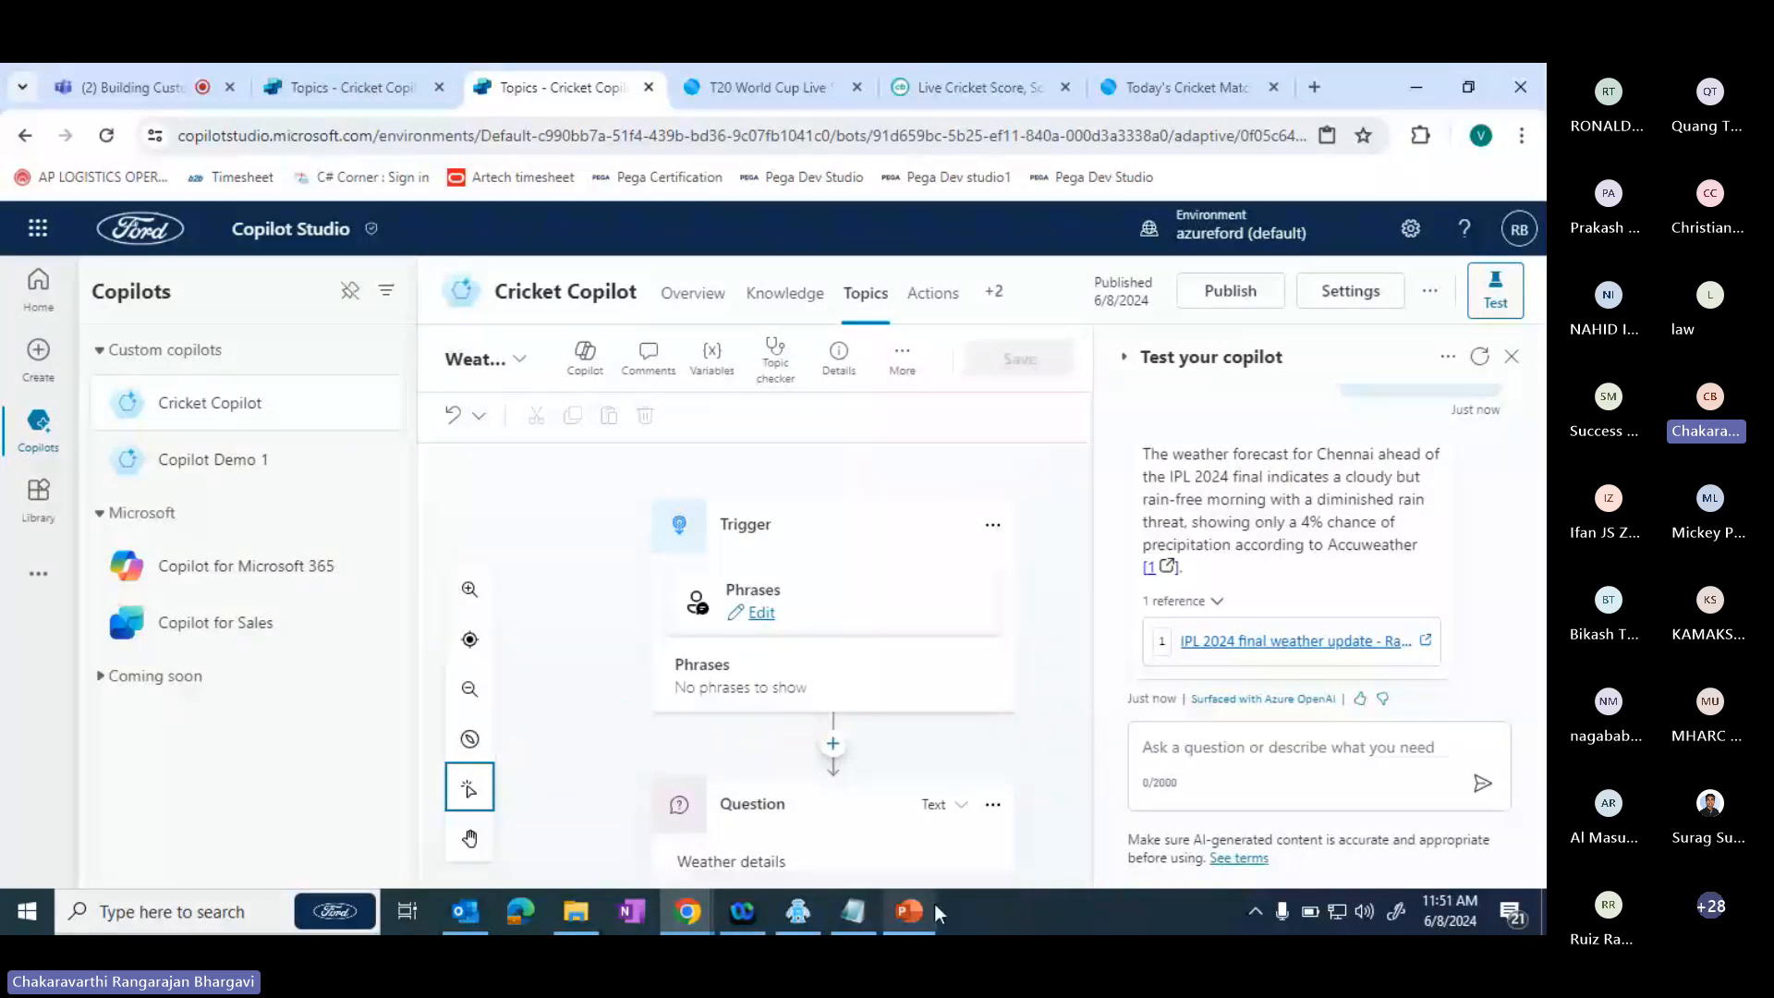
{"action": "left_click", "coordinate": [913, 921]}
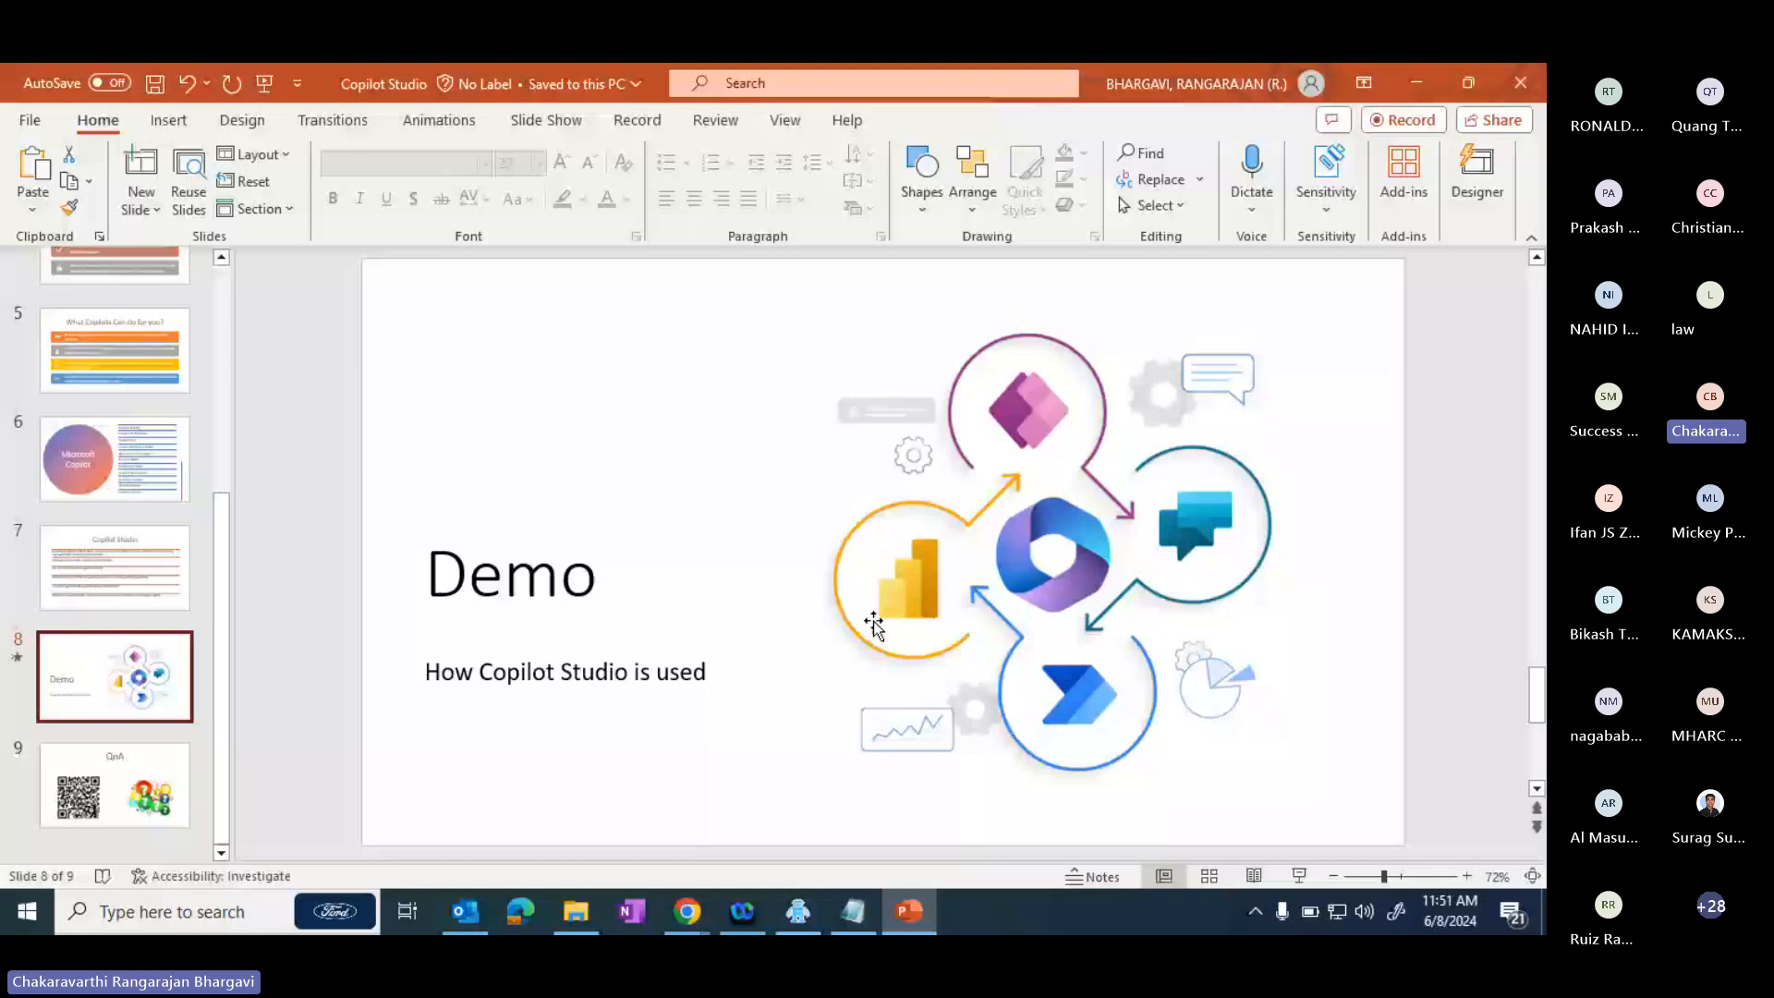
{"action": "key", "text": "alt+Tab"}
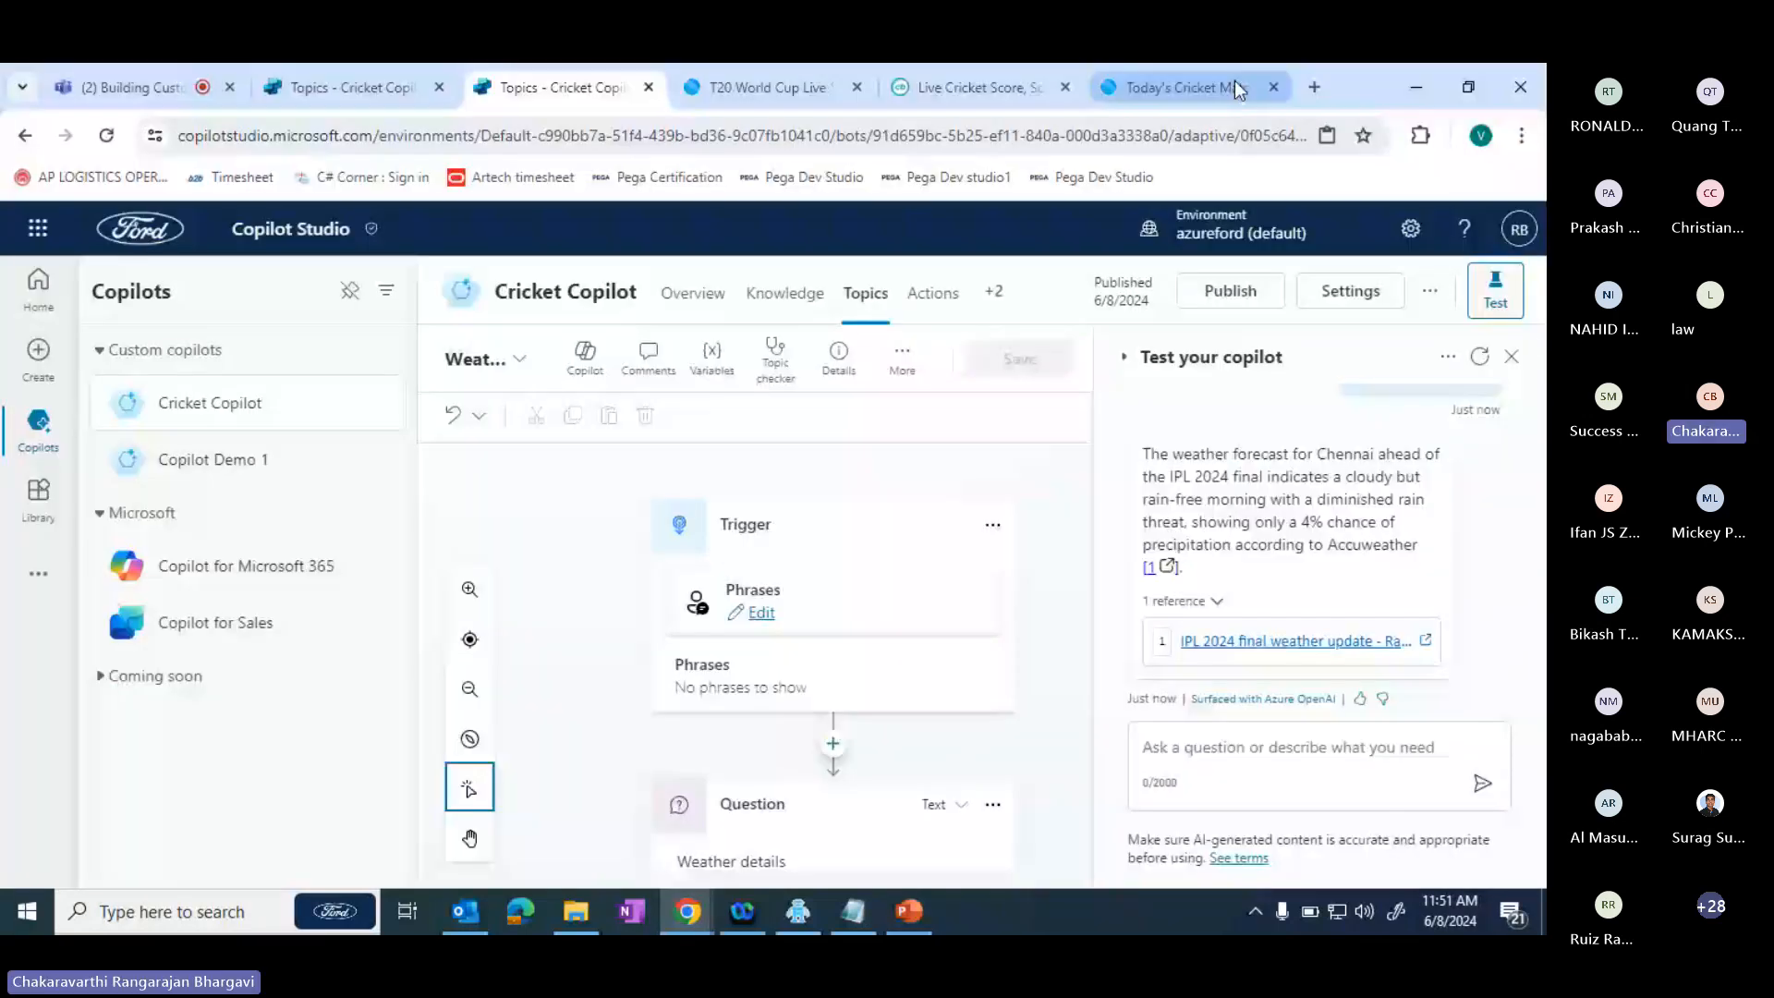
- Search Google for "copilot studio" in a new browser tab and open Microsoft's Copilot Studio product page
{"action": "left_click", "coordinate": [1313, 87]}
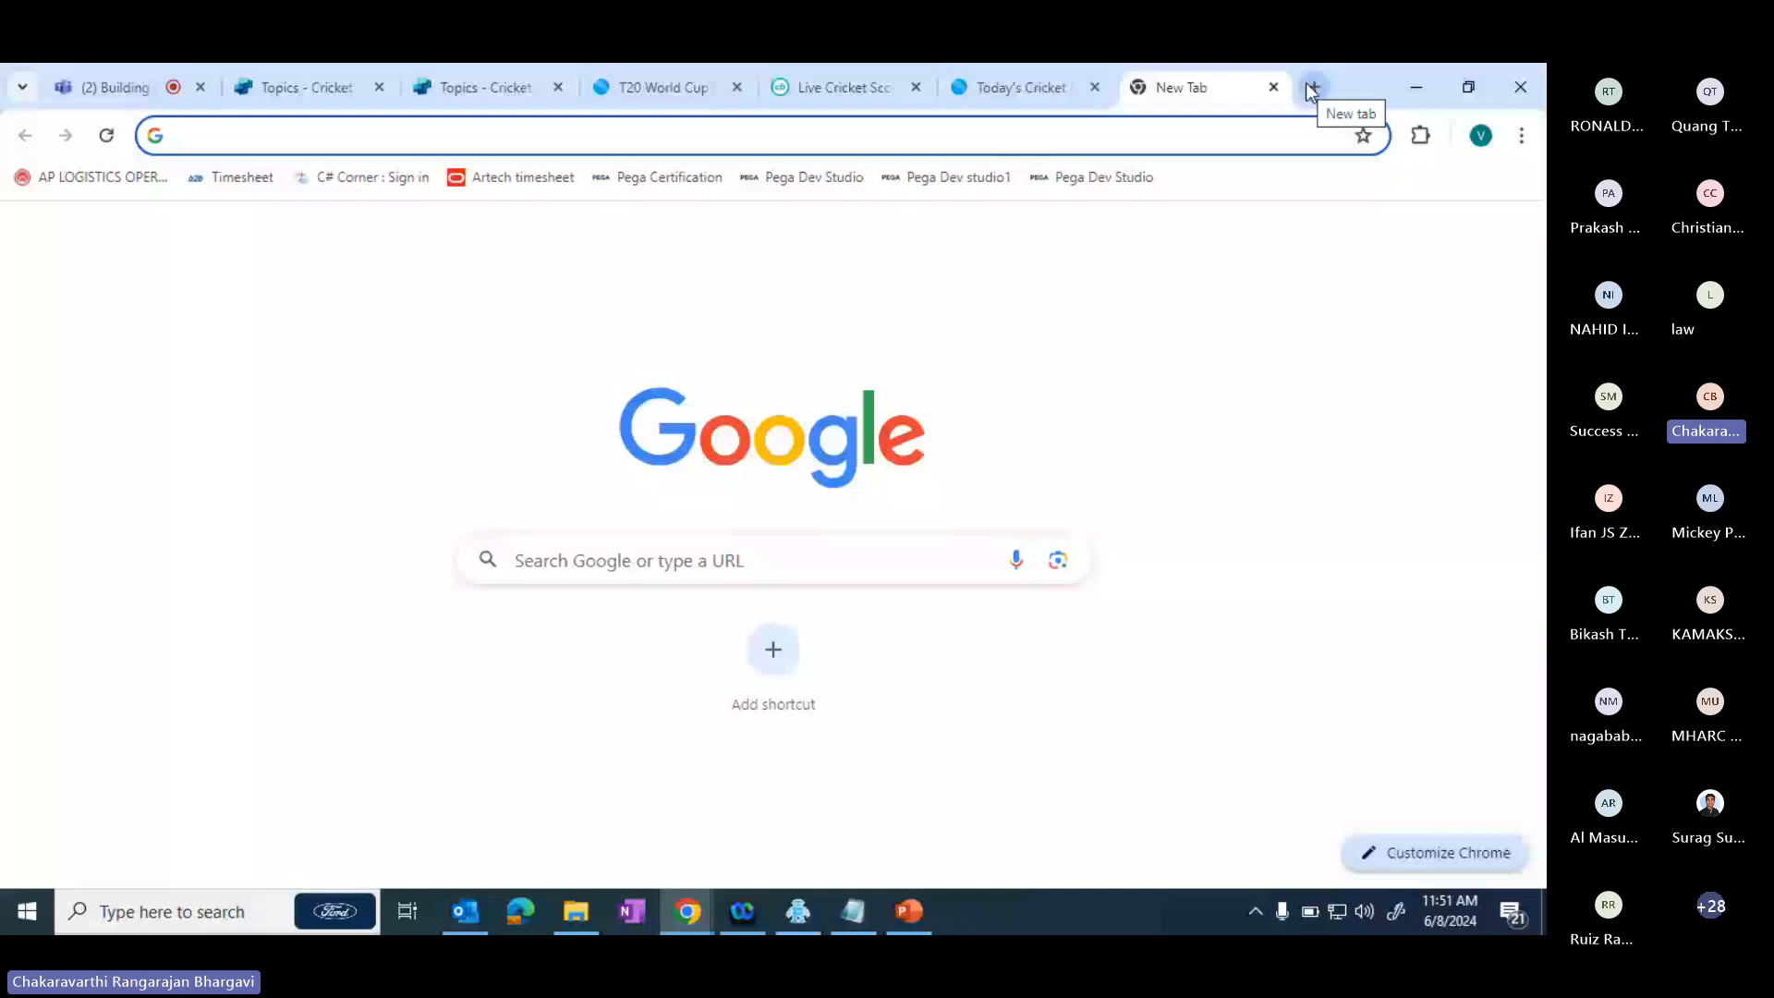
{"action": "type", "text": "copilot stu"}
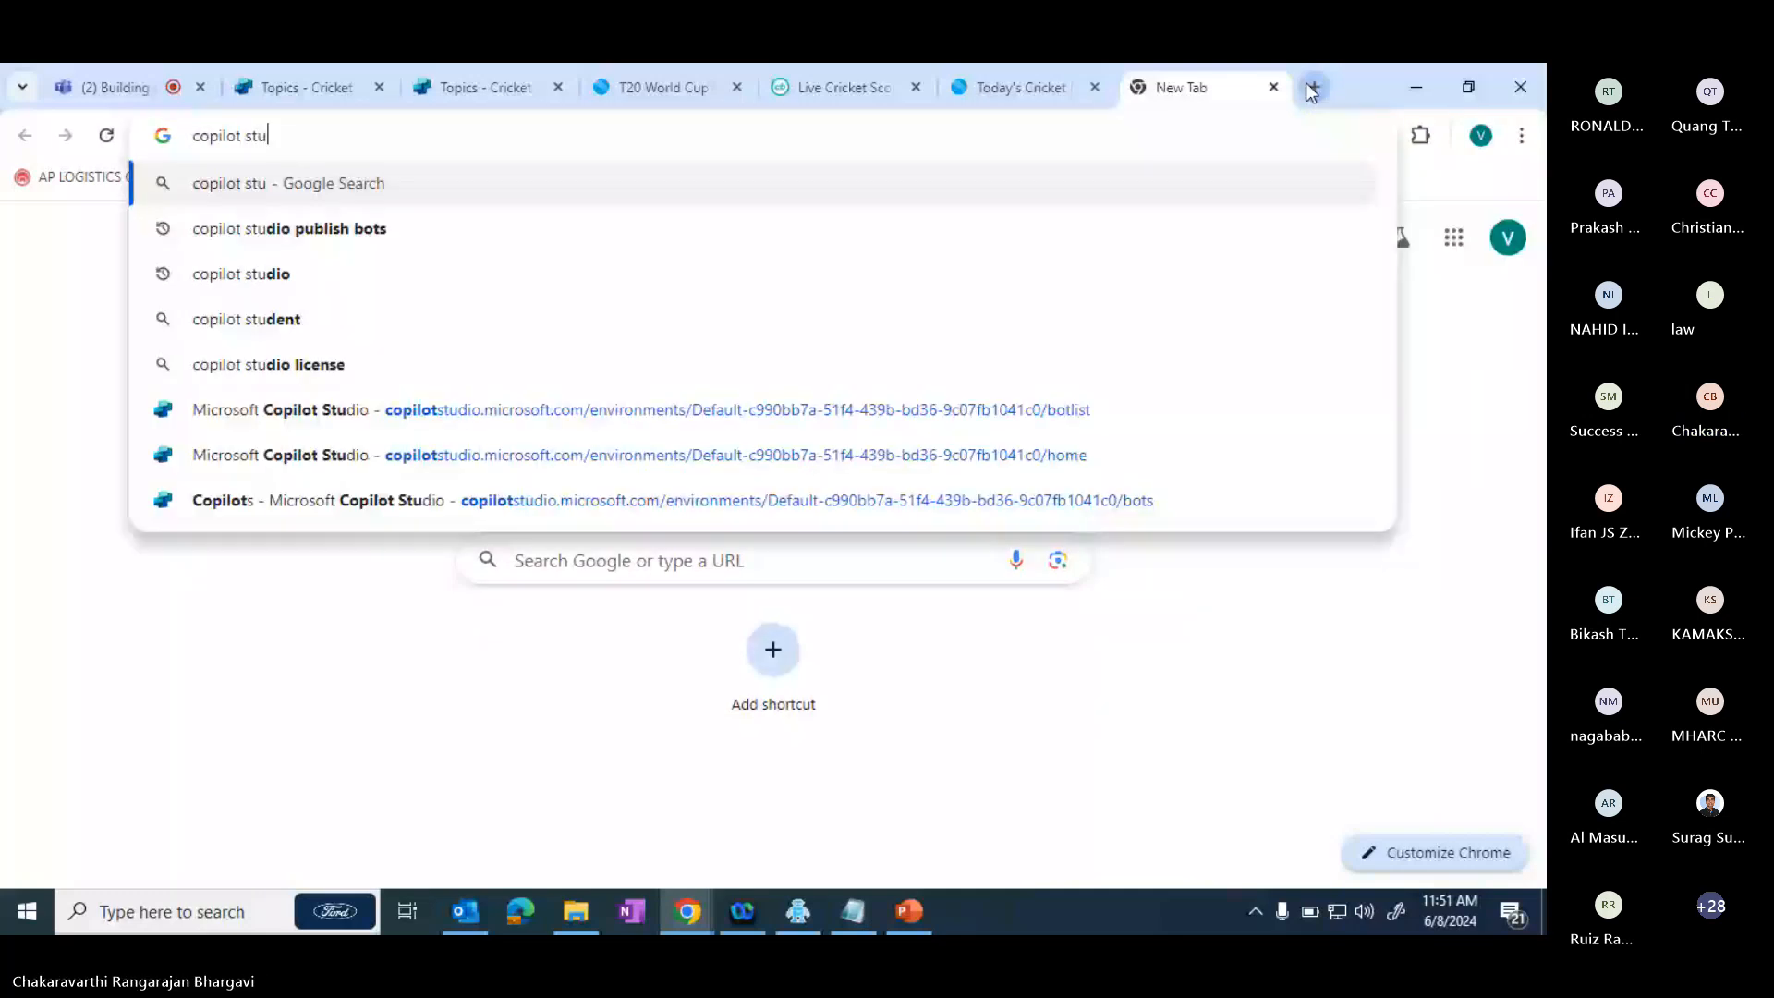
{"action": "type", "text": "dio"}
{"action": "key", "text": "Return"}
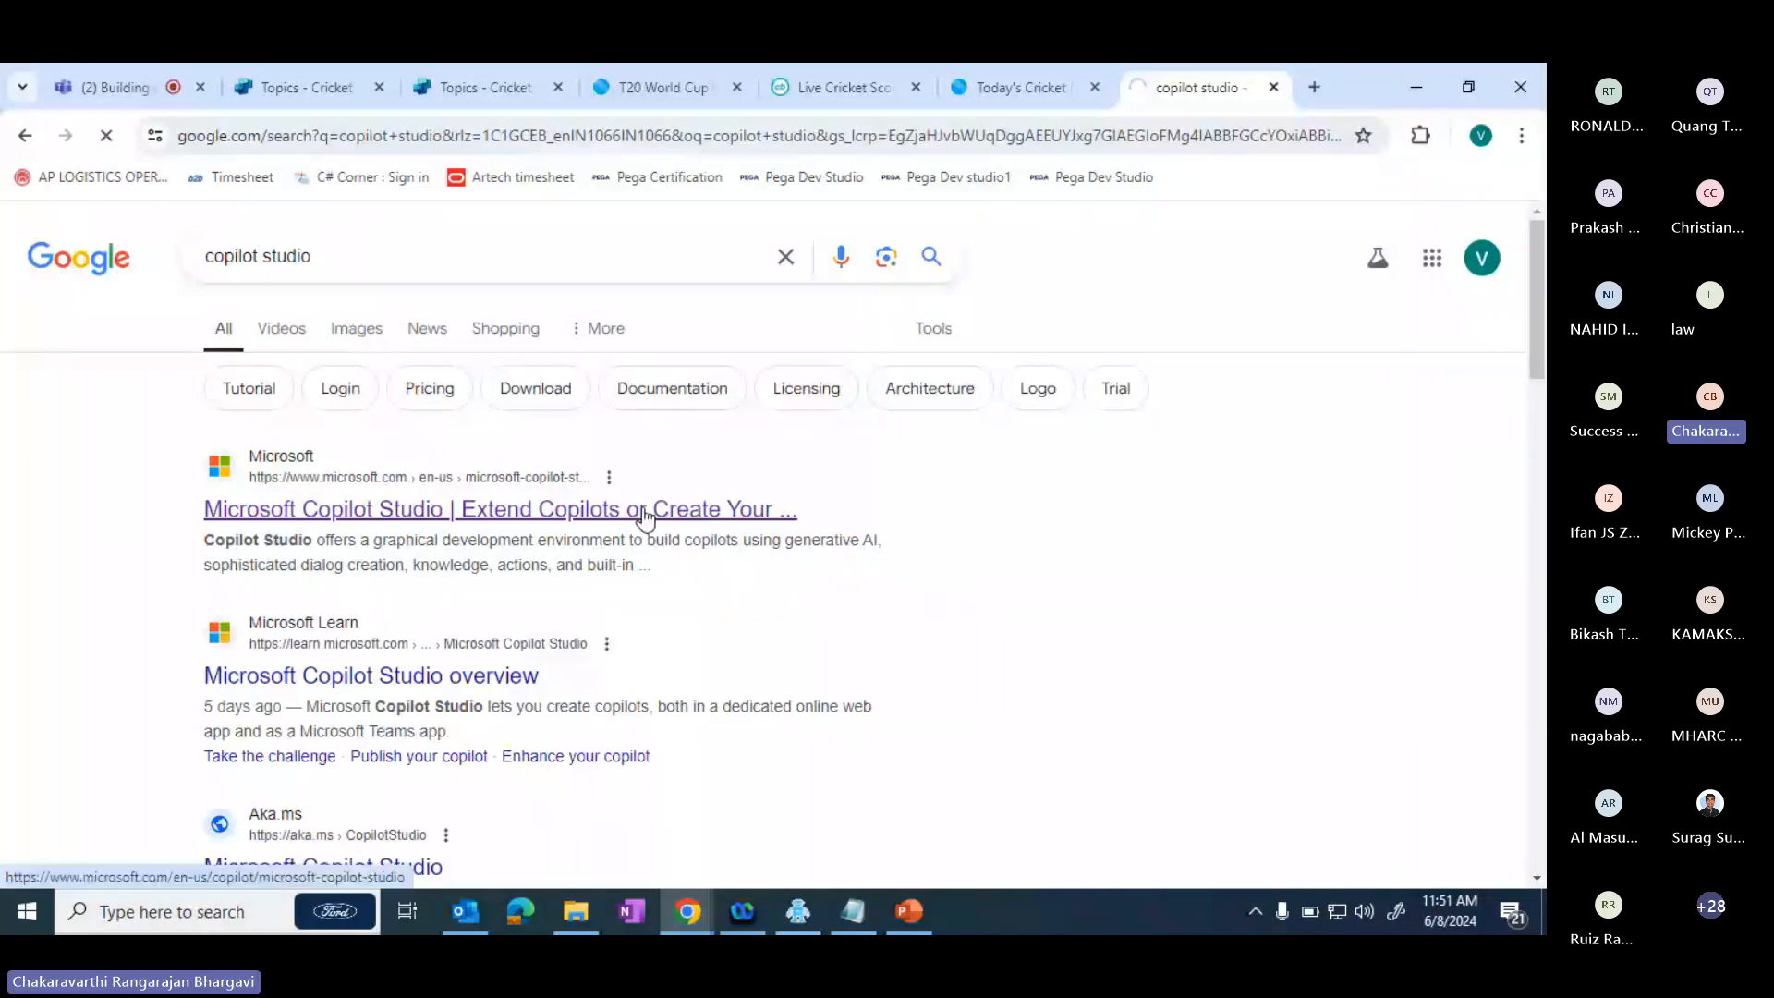
{"action": "left_click", "coordinate": [646, 514]}
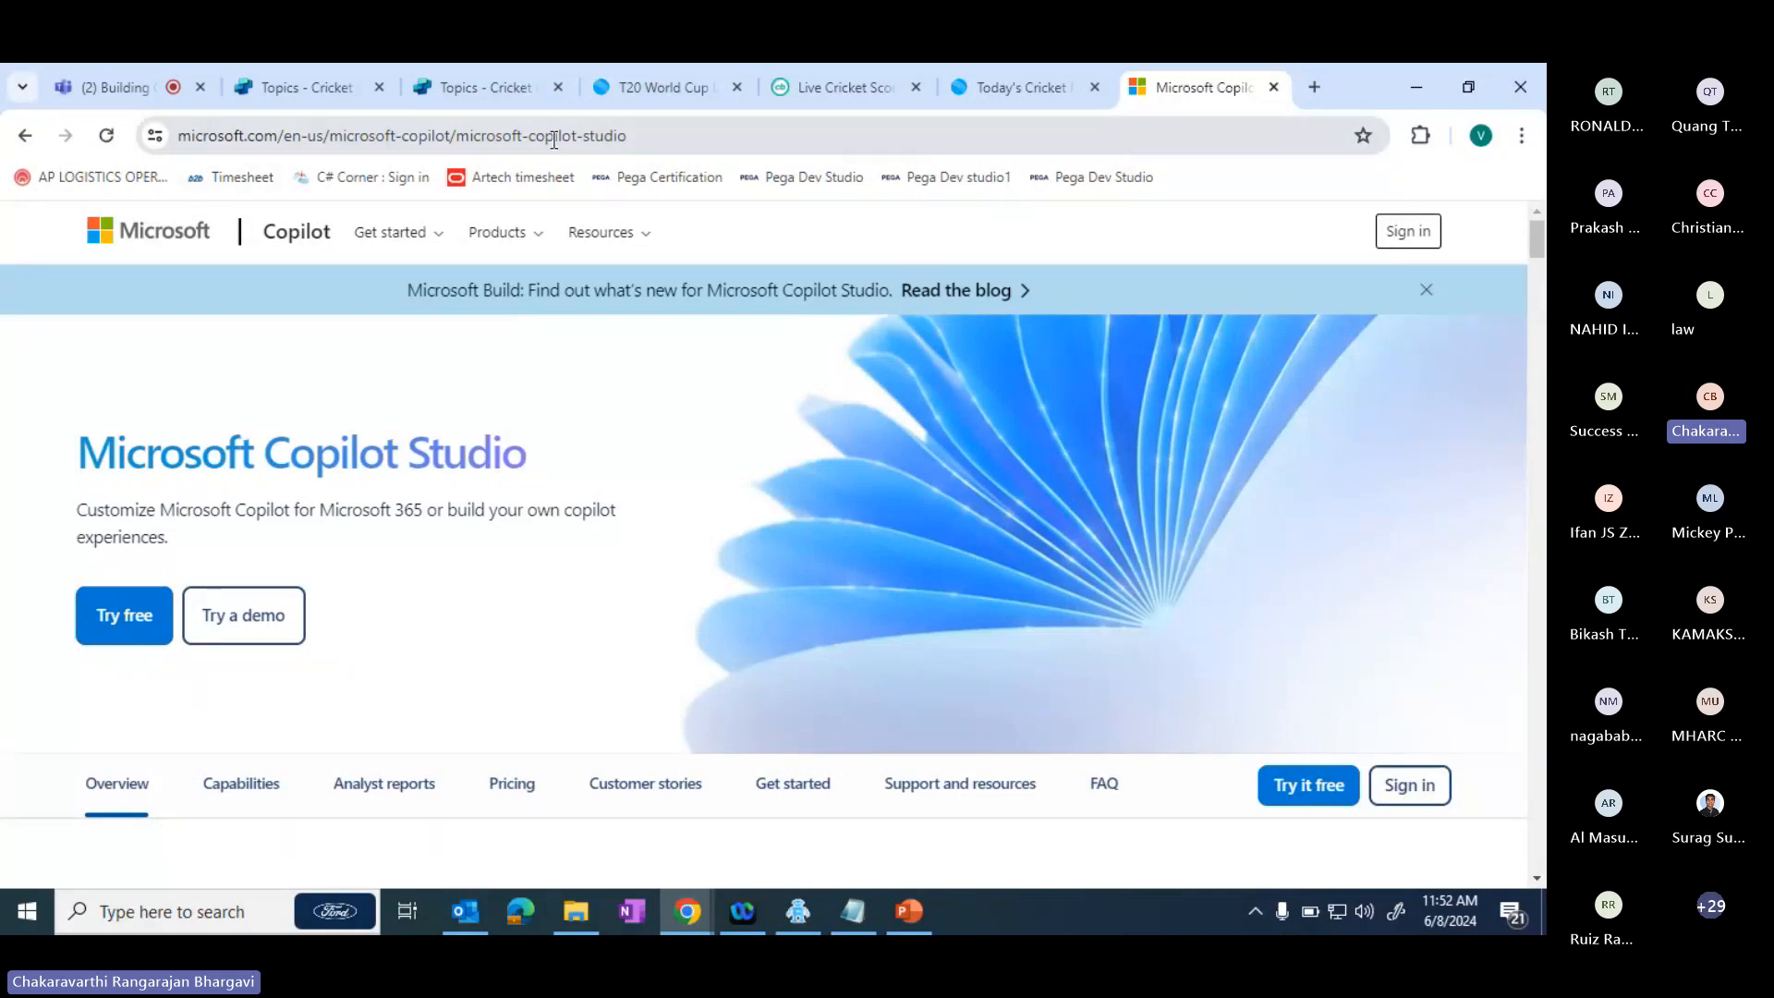
- Open the free trial sign-up for Microsoft Copilot Studio and look through its registration steps
{"action": "left_click", "coordinate": [116, 628]}
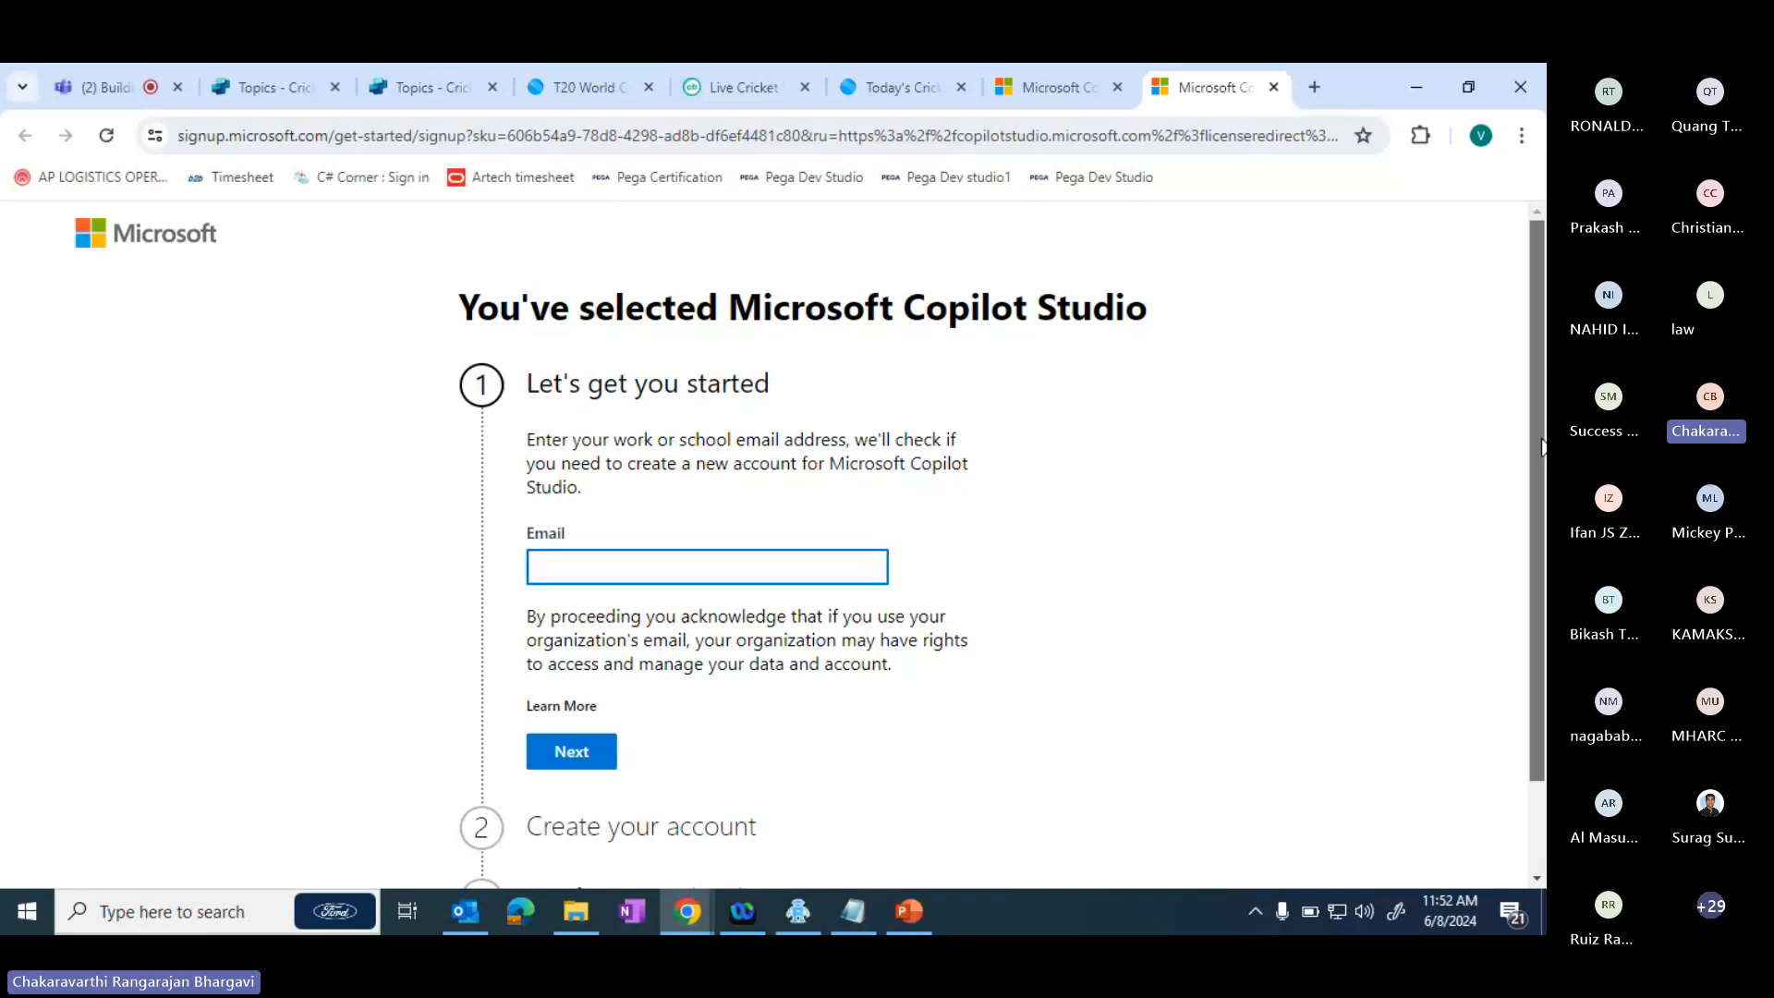
{"action": "scroll", "coordinate": [1541, 448], "scroll_direction": "down", "scroll_amount": 2}
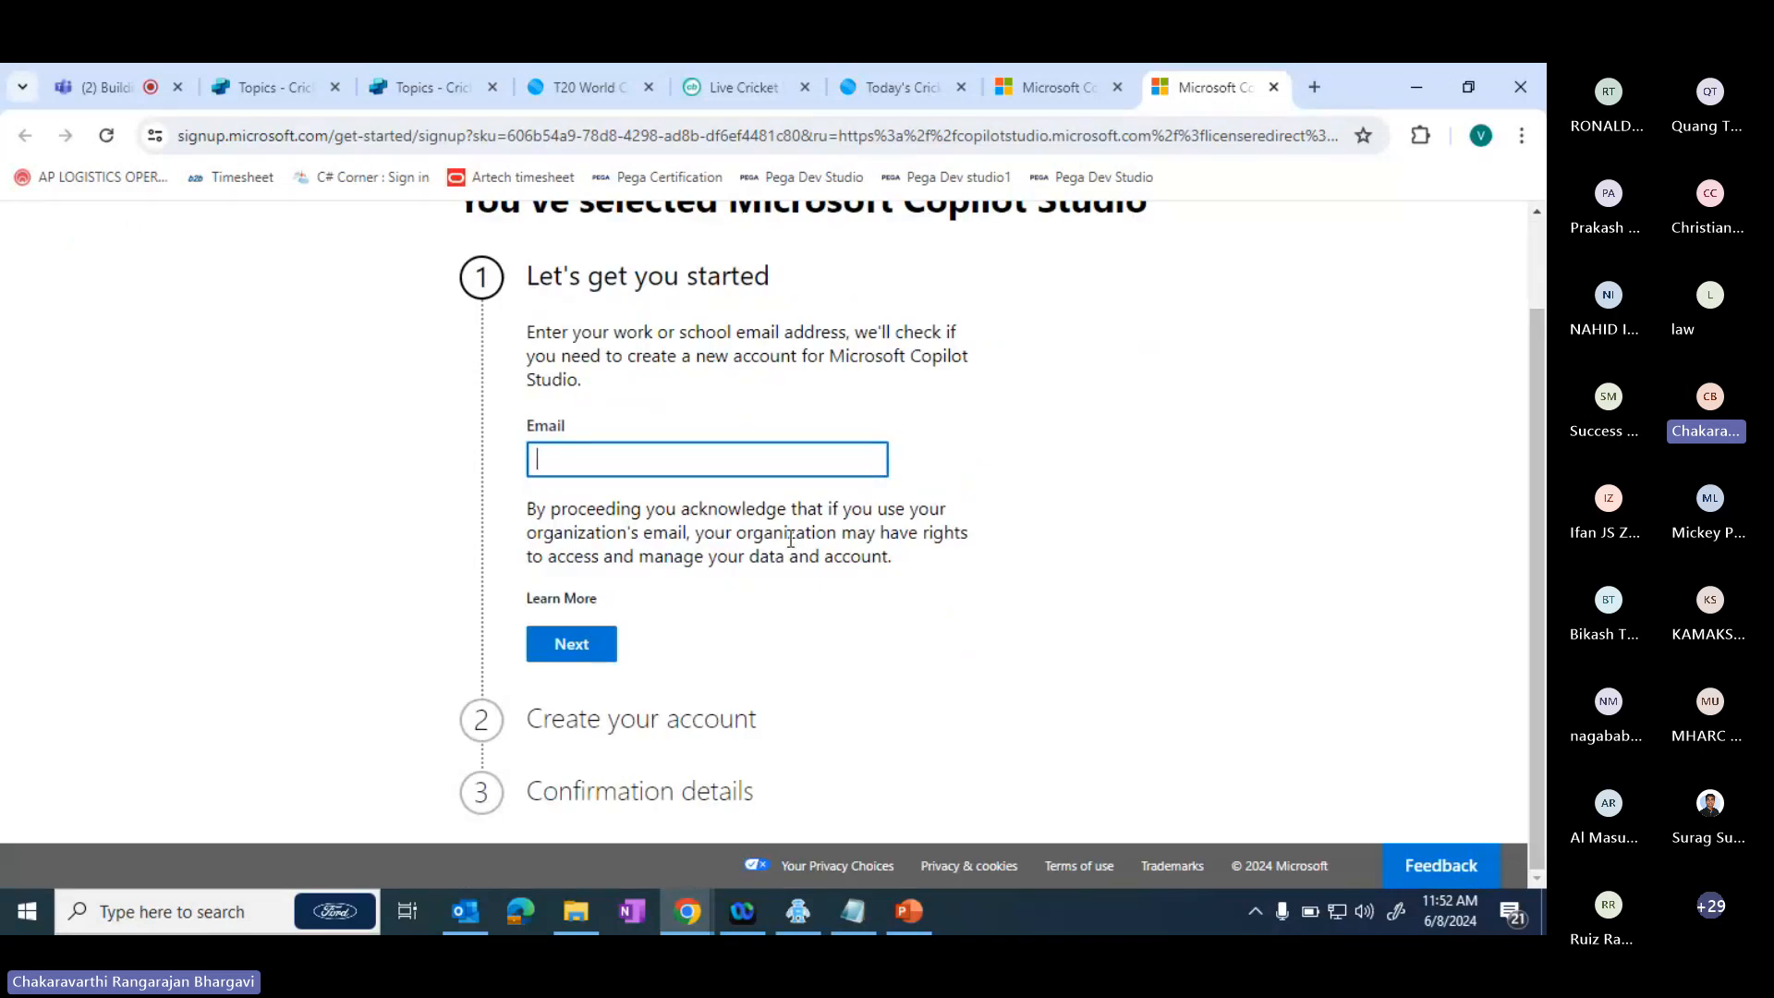
{"action": "left_click", "coordinate": [640, 573]}
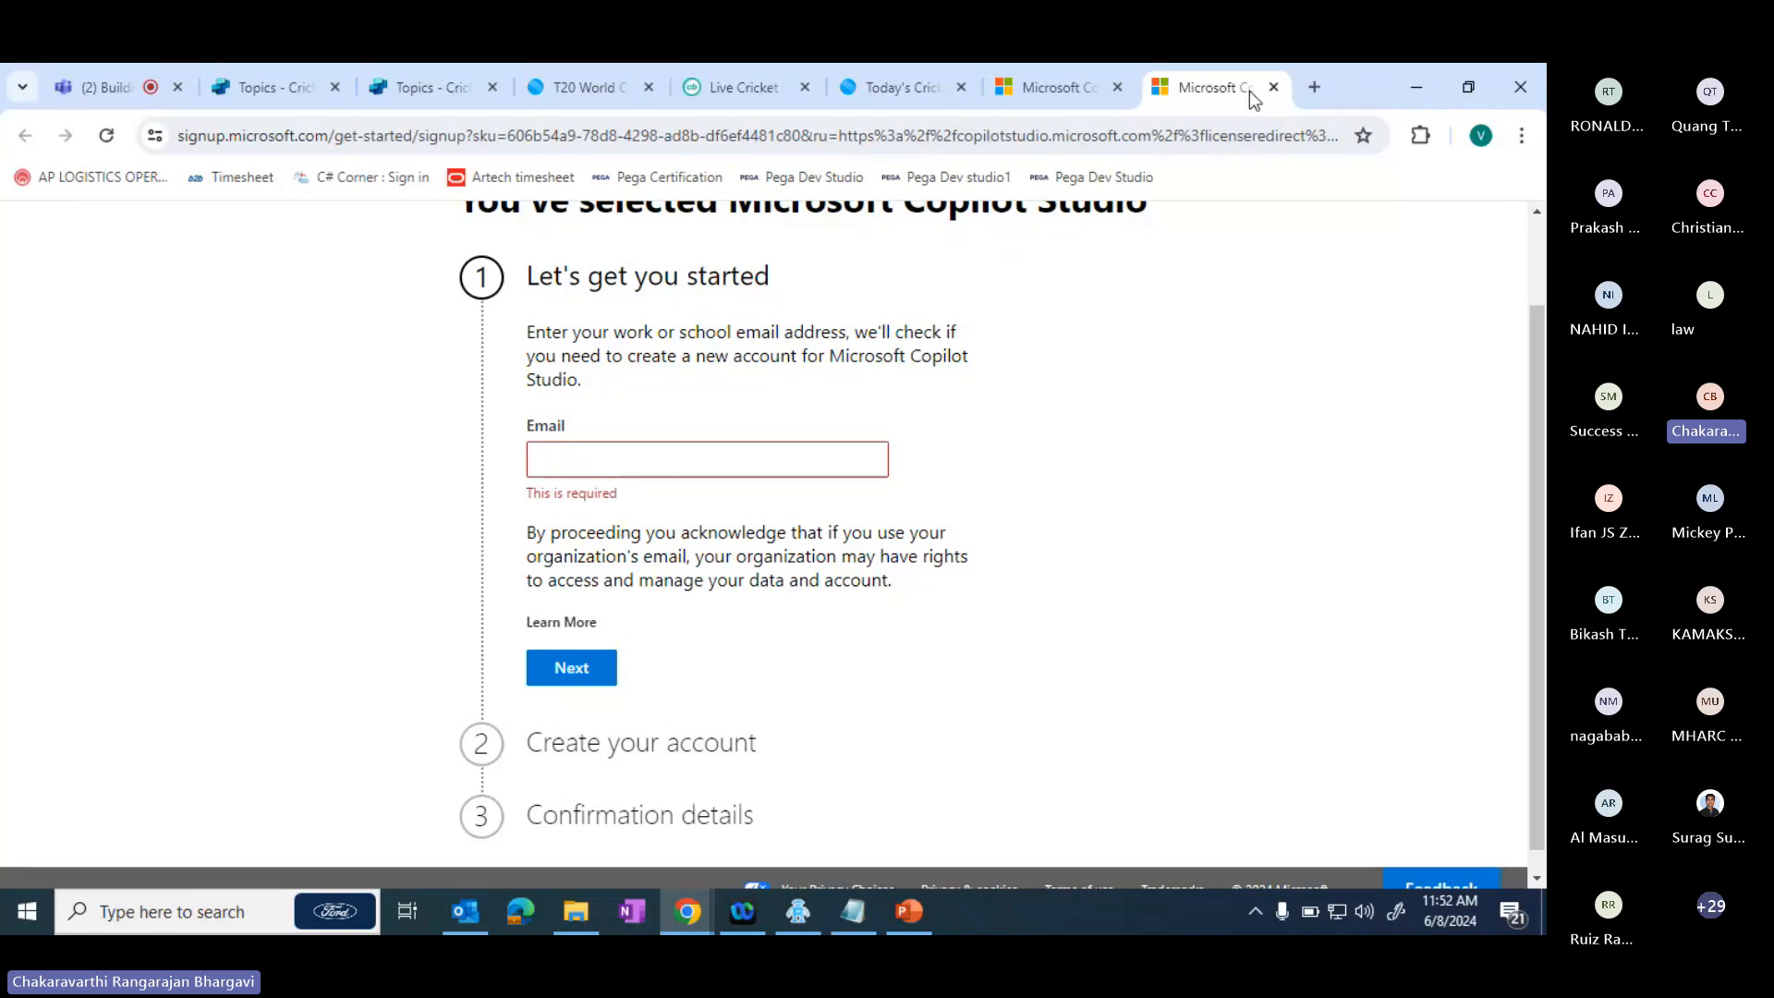
{"action": "scroll", "coordinate": [1536, 211], "scroll_direction": "up", "scroll_amount": 2}
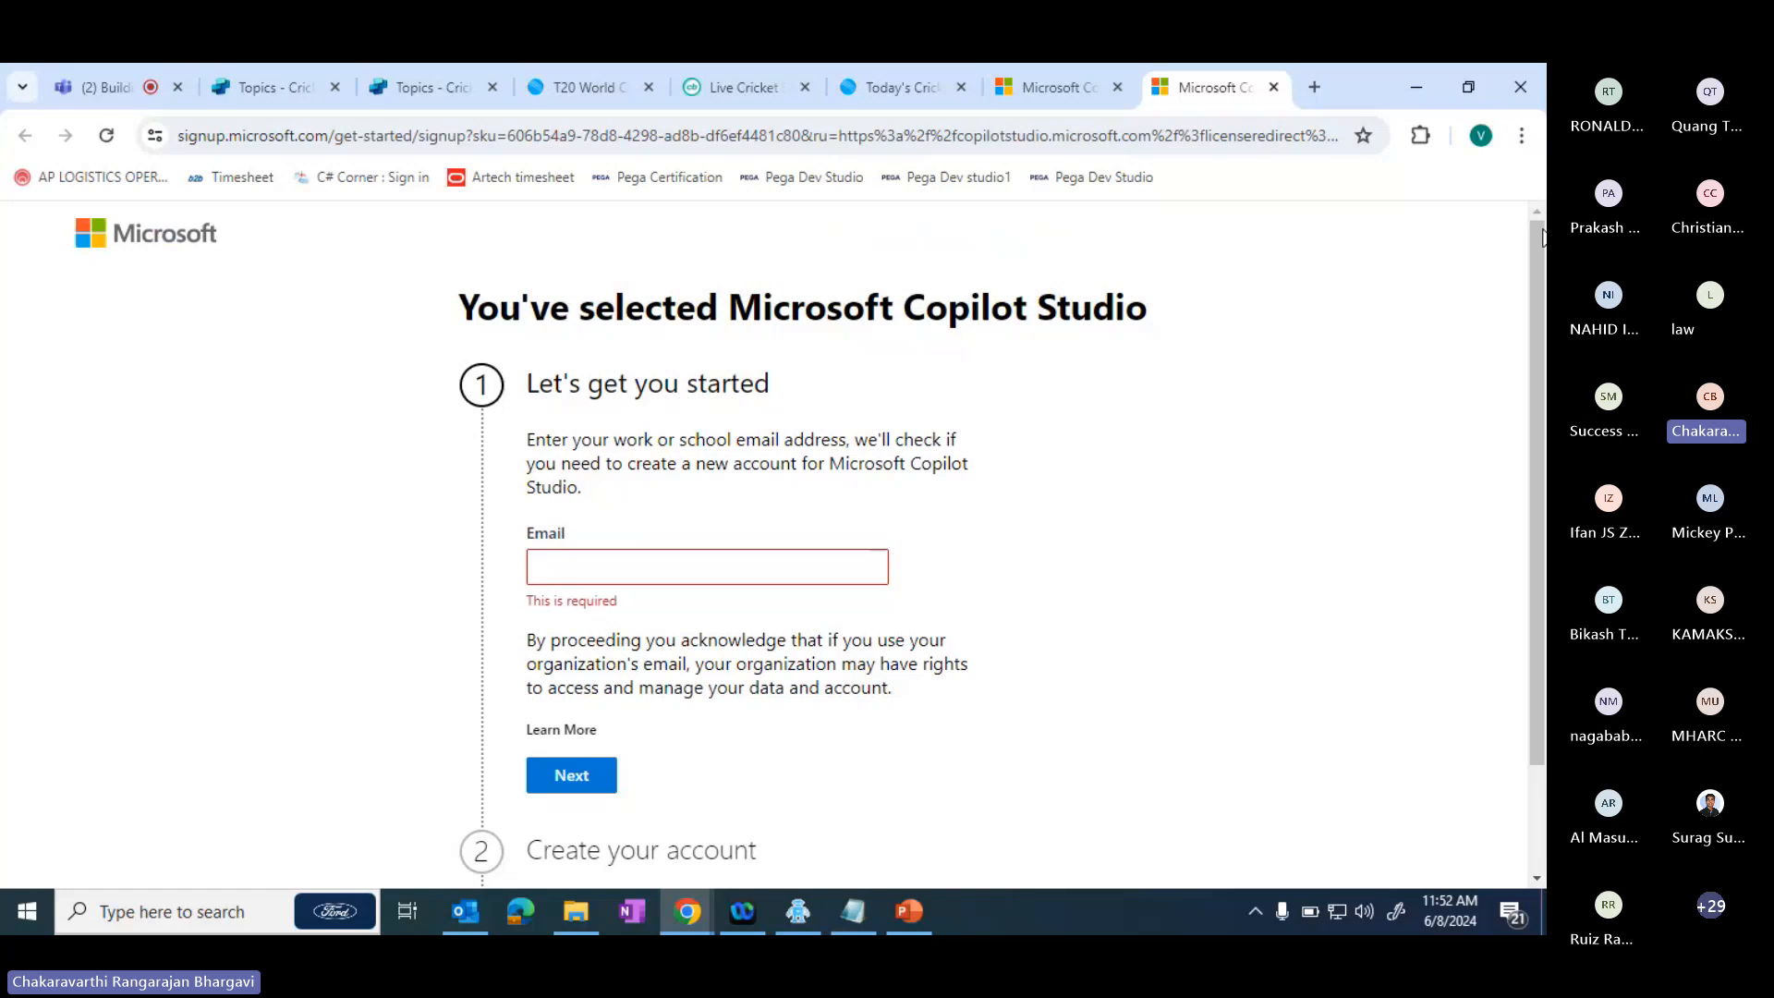
- Dismiss the open issues notice on the older Cricket Copilot topics page and close that browser tab
{"action": "left_click", "coordinate": [1073, 96]}
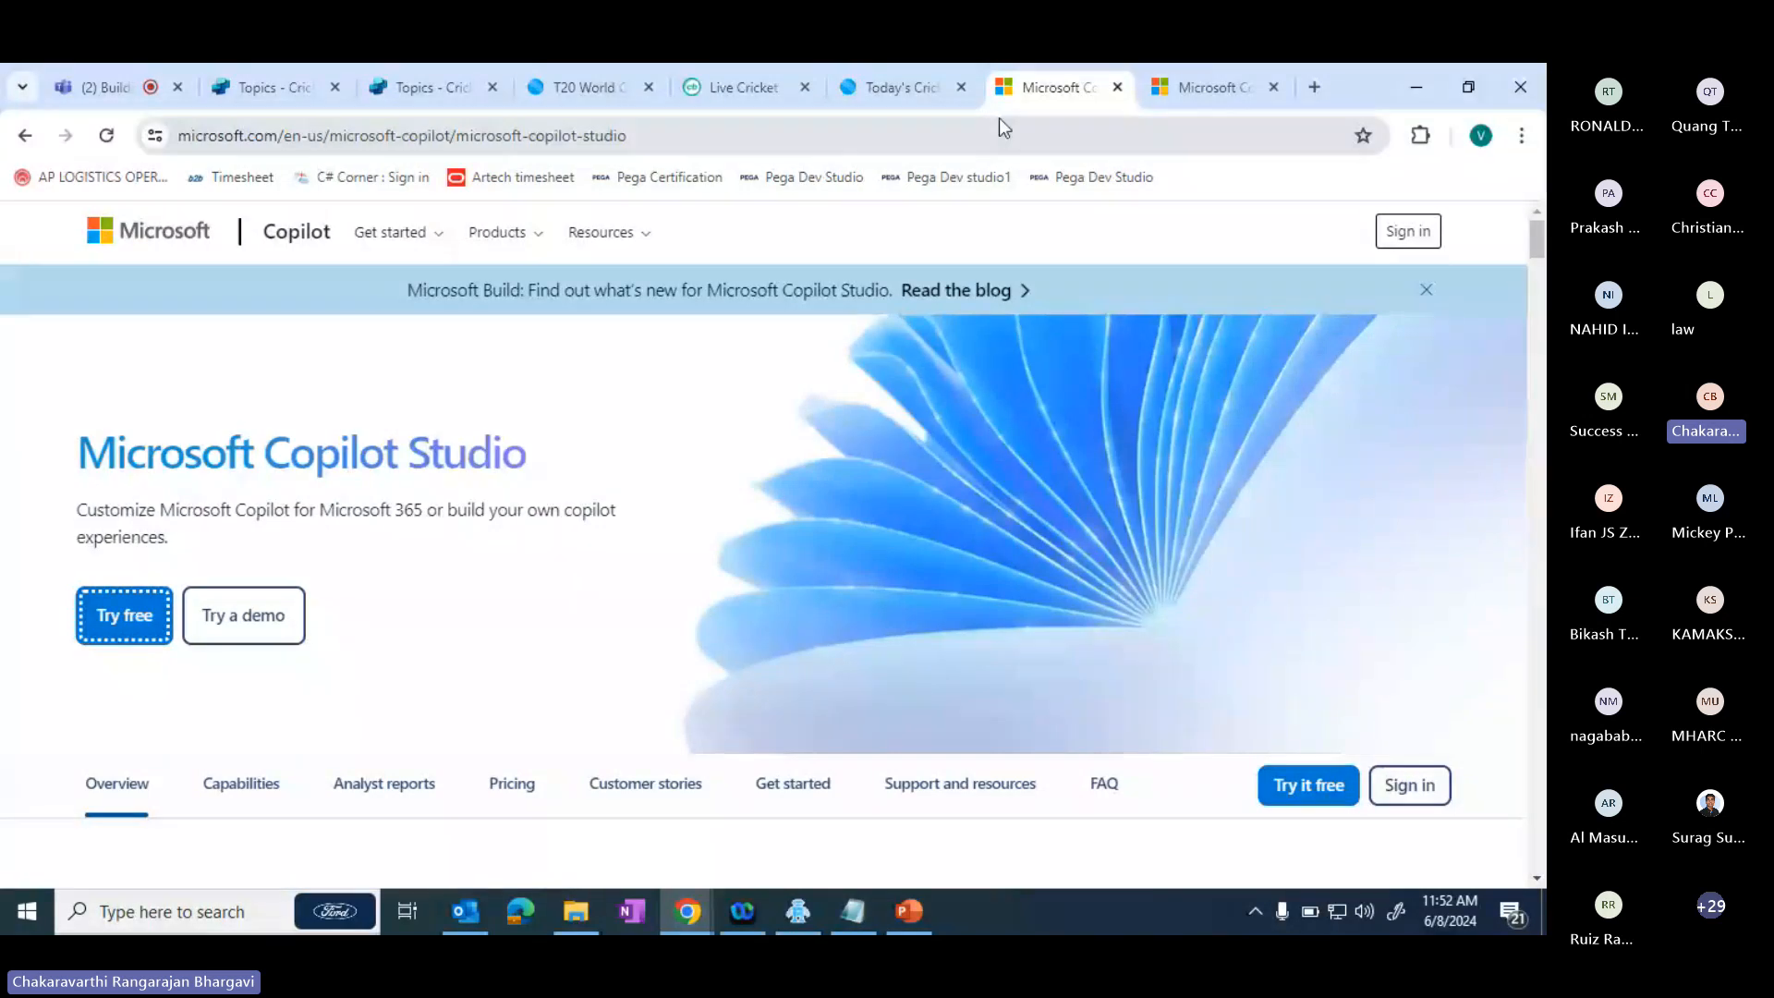
{"action": "left_click", "coordinate": [277, 87]}
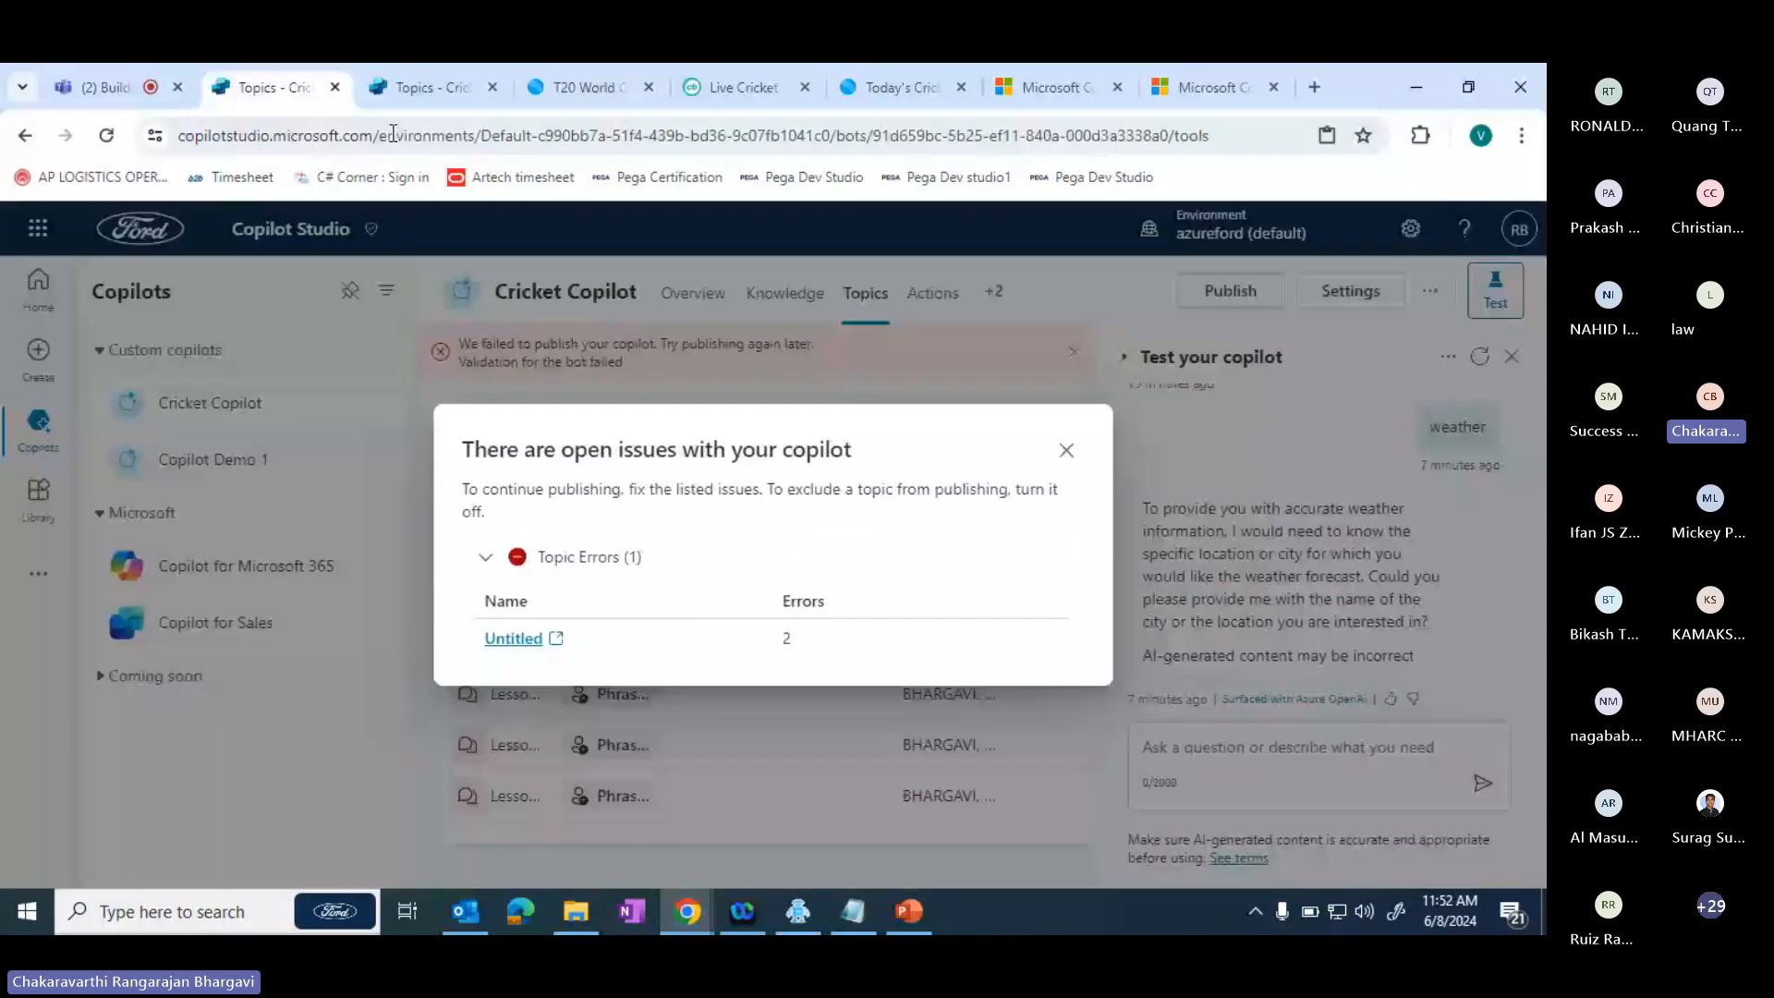
{"action": "left_click", "coordinate": [1066, 453]}
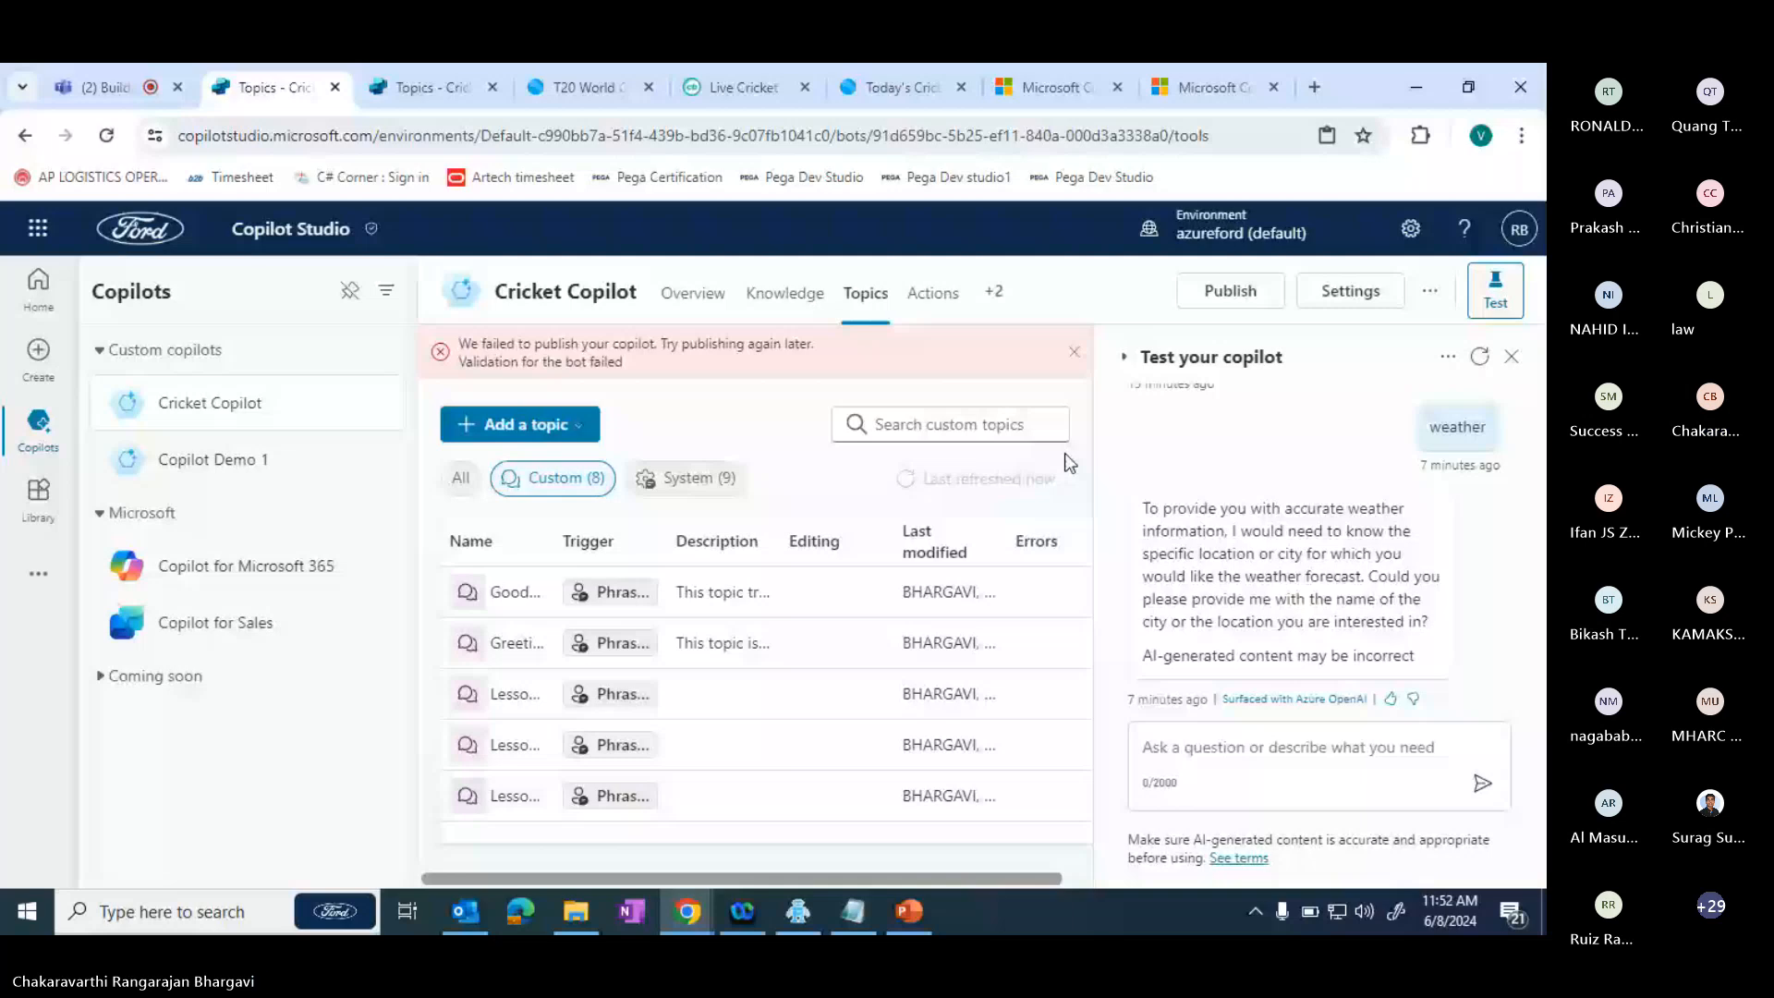
{"action": "left_click", "coordinate": [337, 87]}
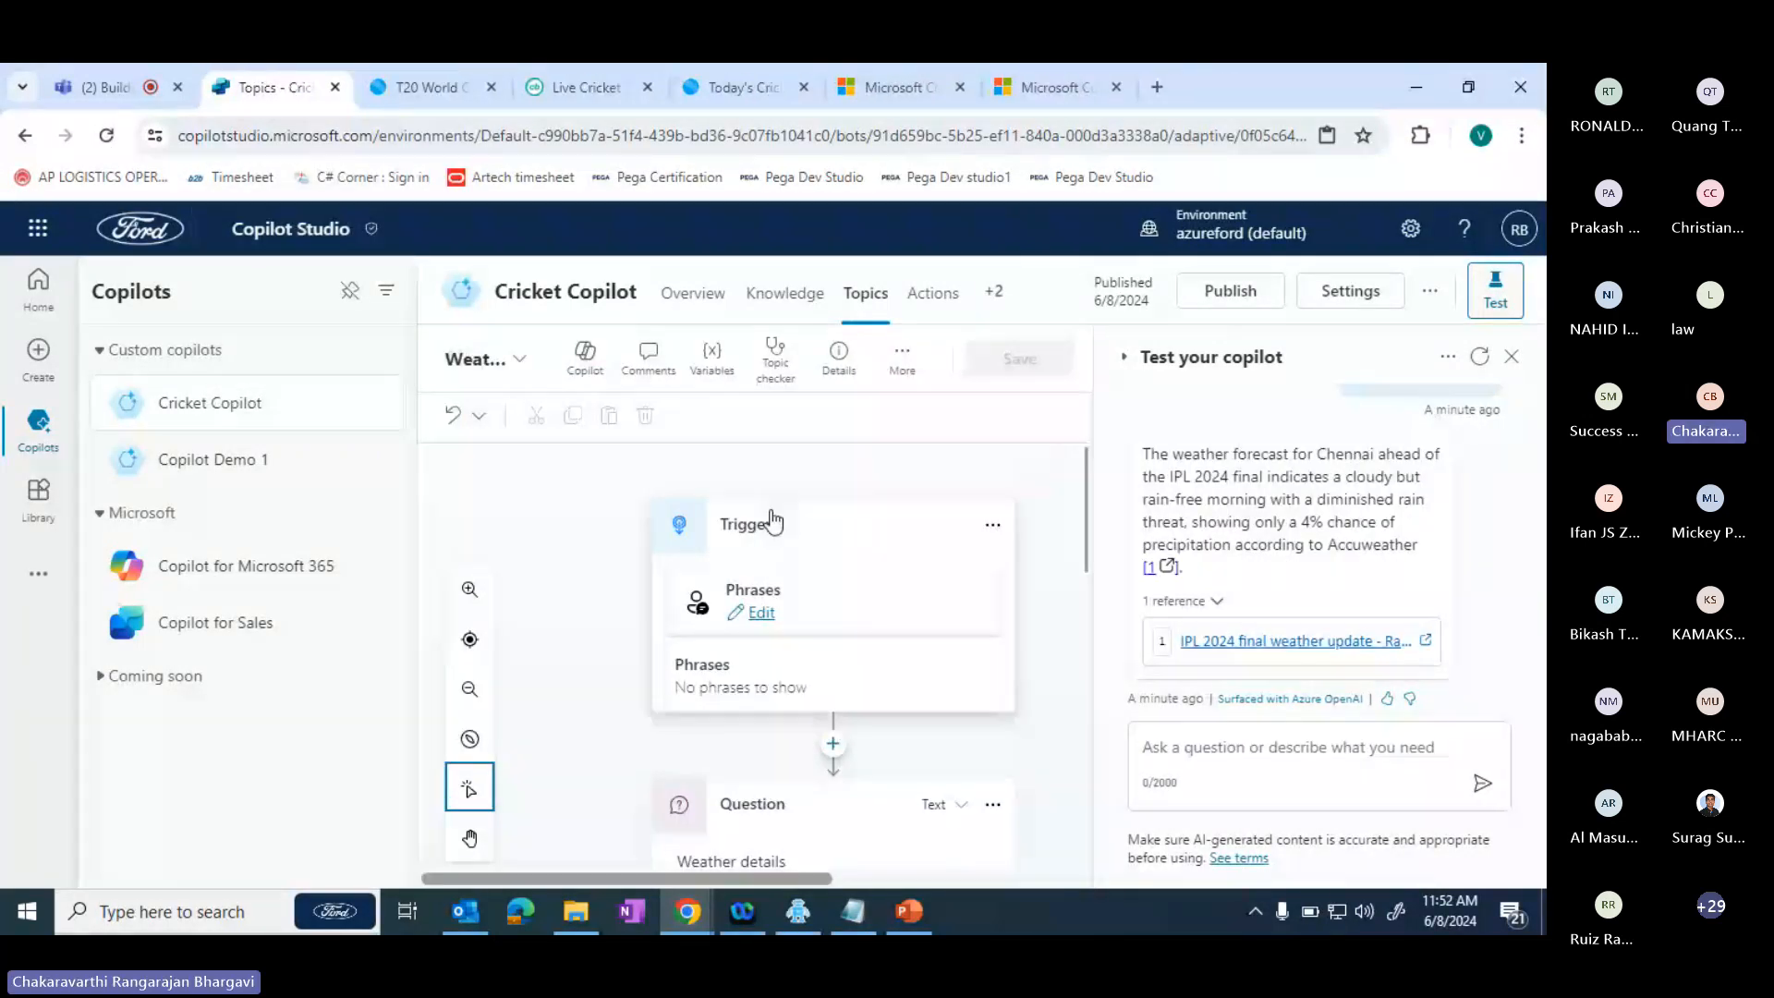
- Return to the Microsoft Copilot Studio product page and examine the Copilot Studio Pricing section with its two plans
{"action": "left_click", "coordinate": [1174, 88]}
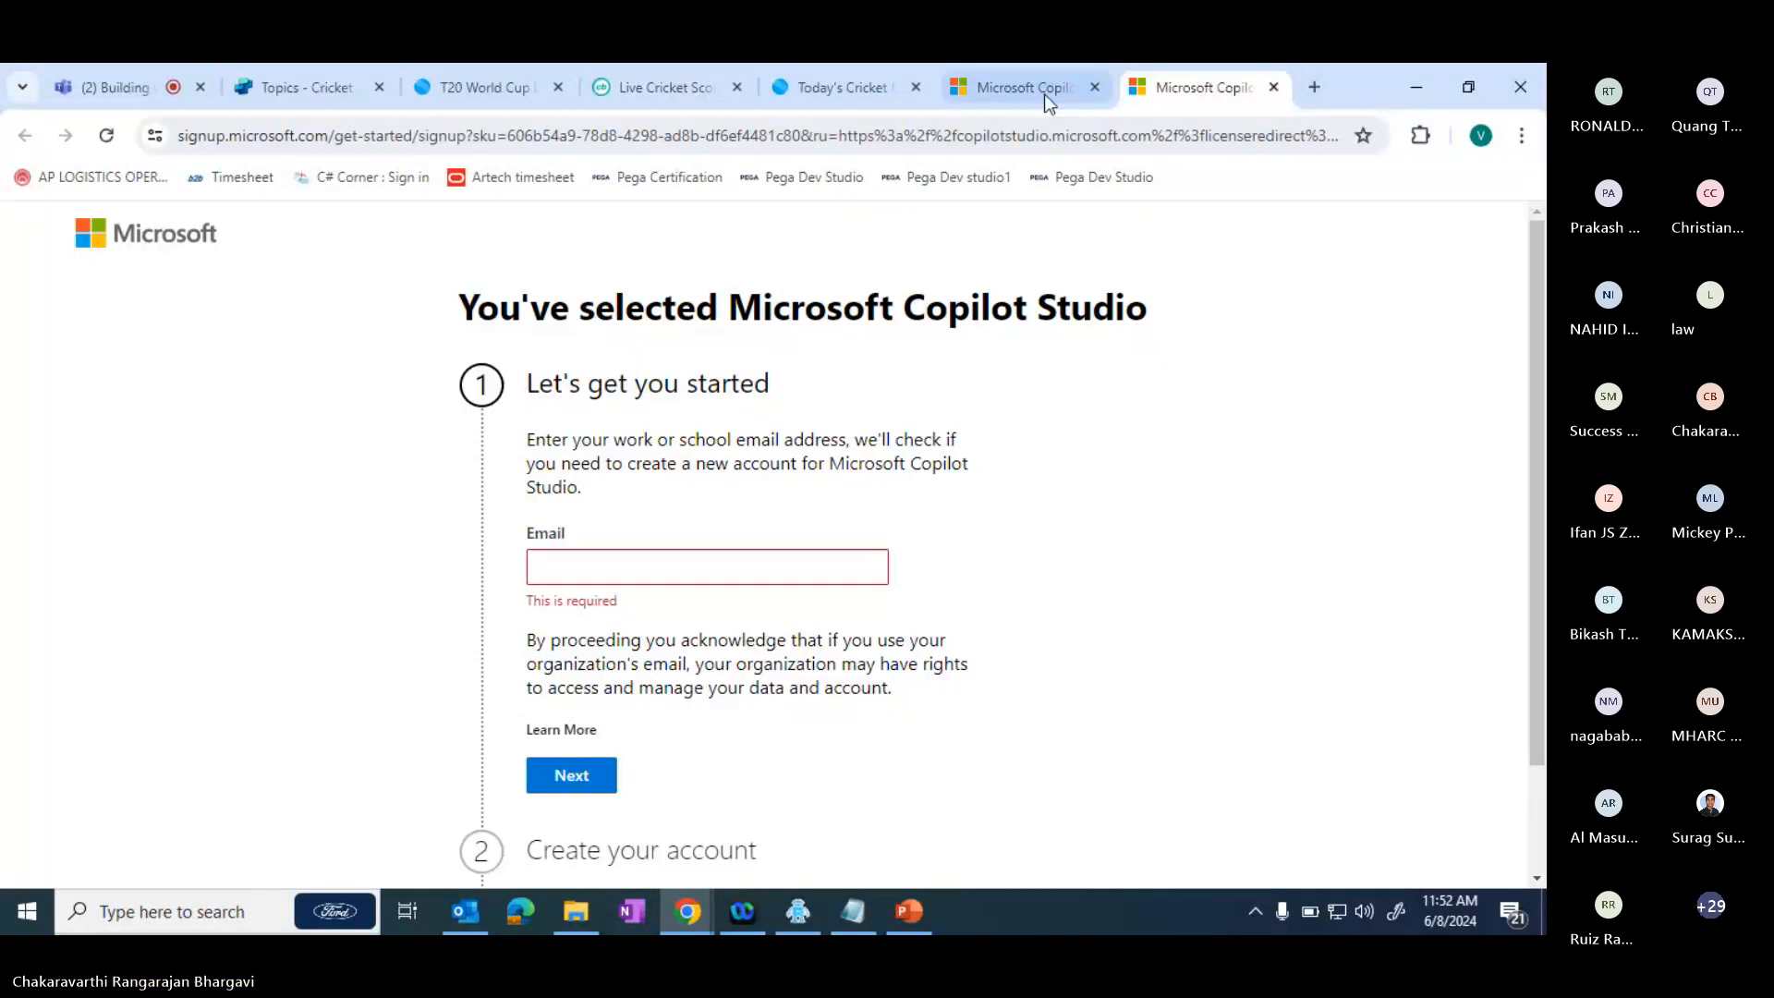
{"action": "left_click", "coordinate": [1044, 92]}
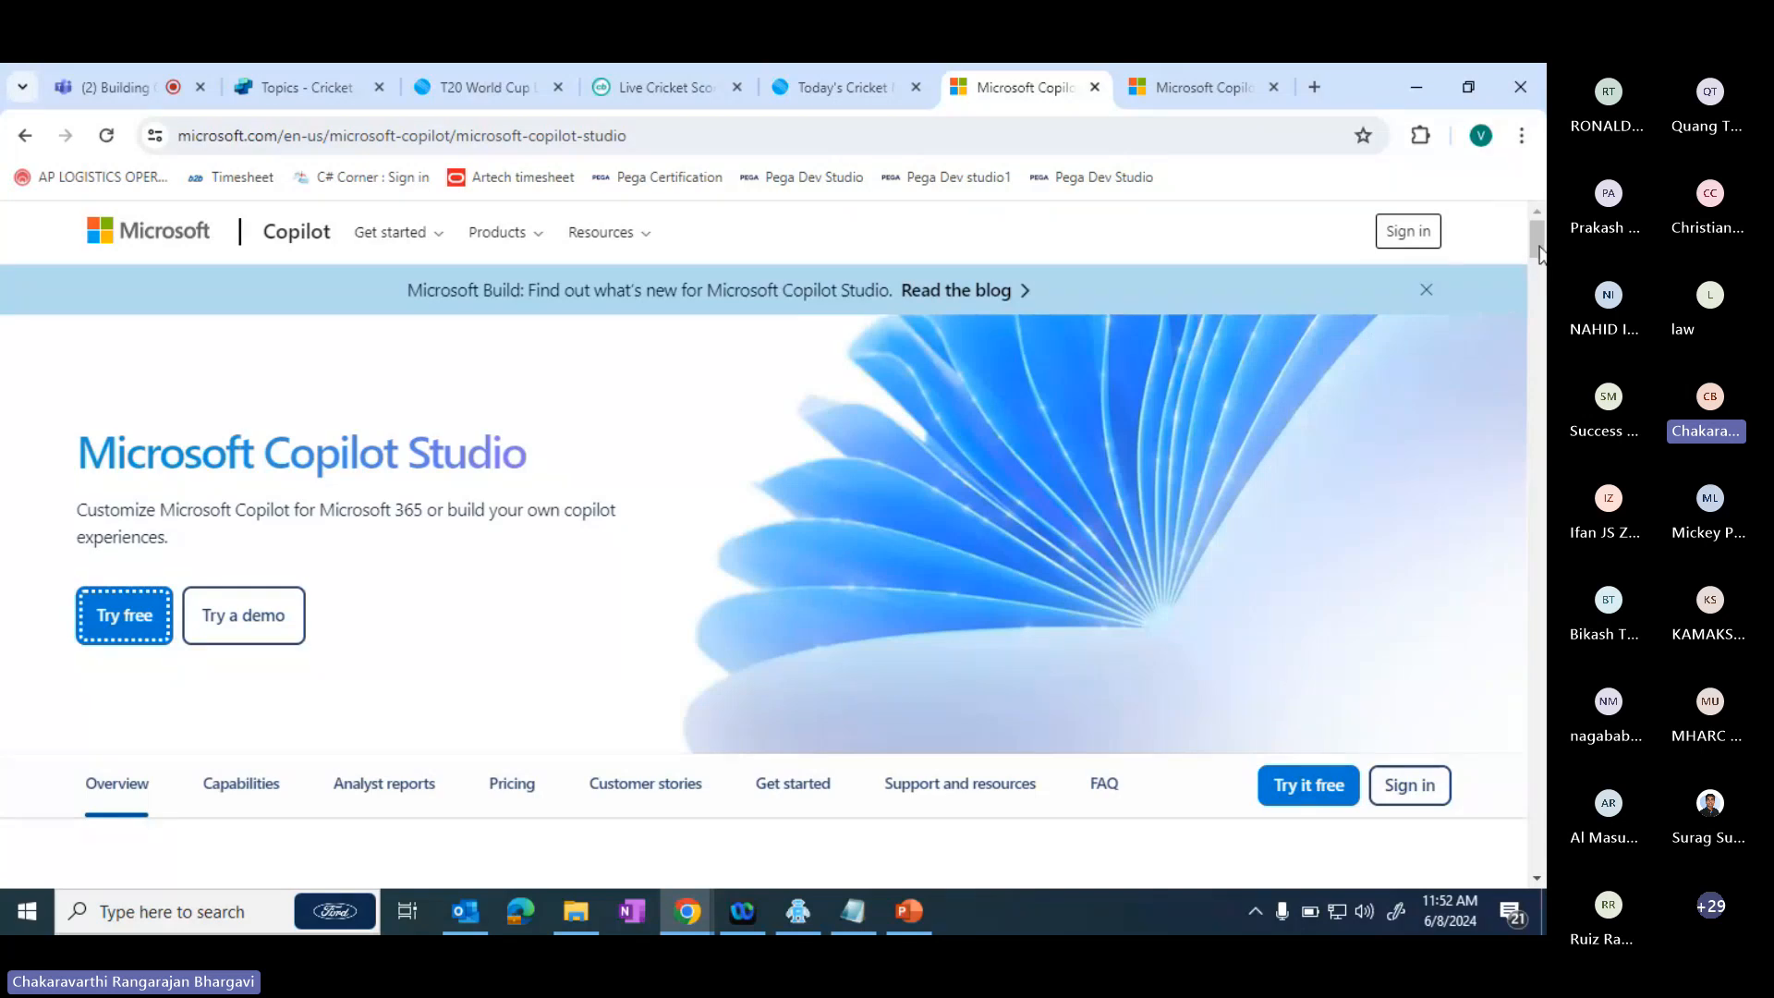
{"action": "left_click_drag", "start_coordinate": [1539, 254], "coordinate": [1541, 337]}
{"action": "scroll", "coordinate": [767, 573], "scroll_direction": "down", "scroll_amount": 6}
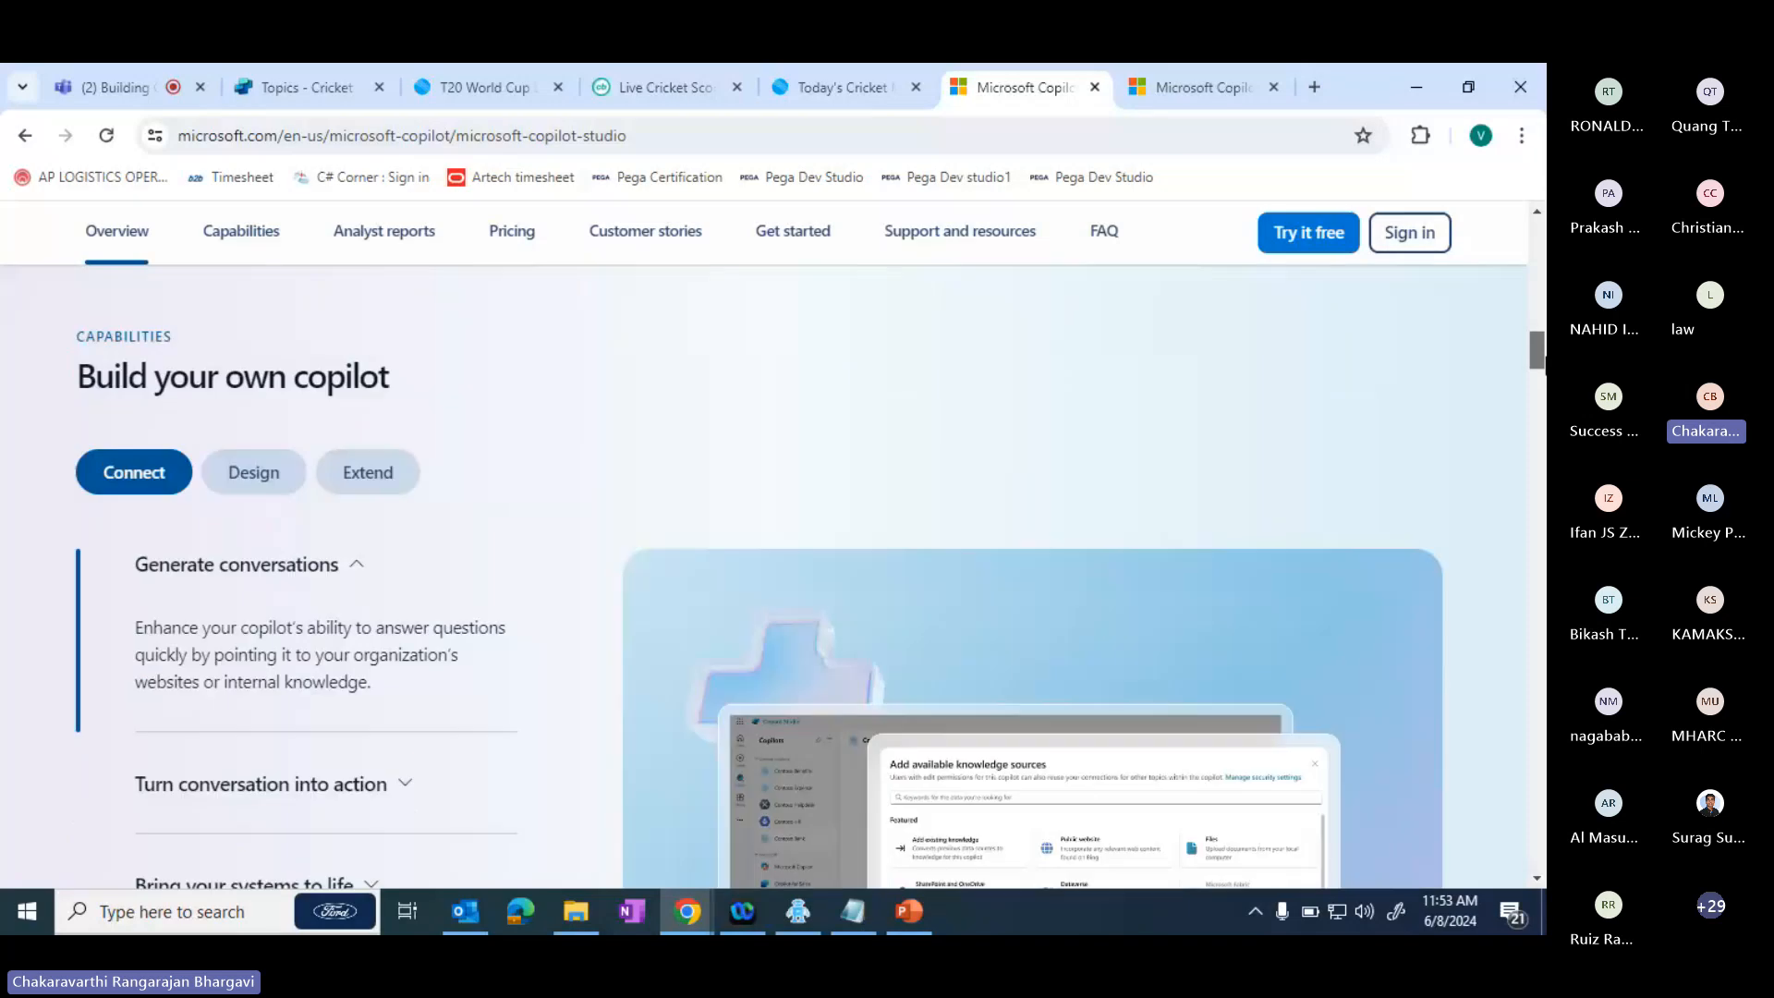
{"action": "scroll", "coordinate": [767, 573], "scroll_direction": "down", "scroll_amount": 5}
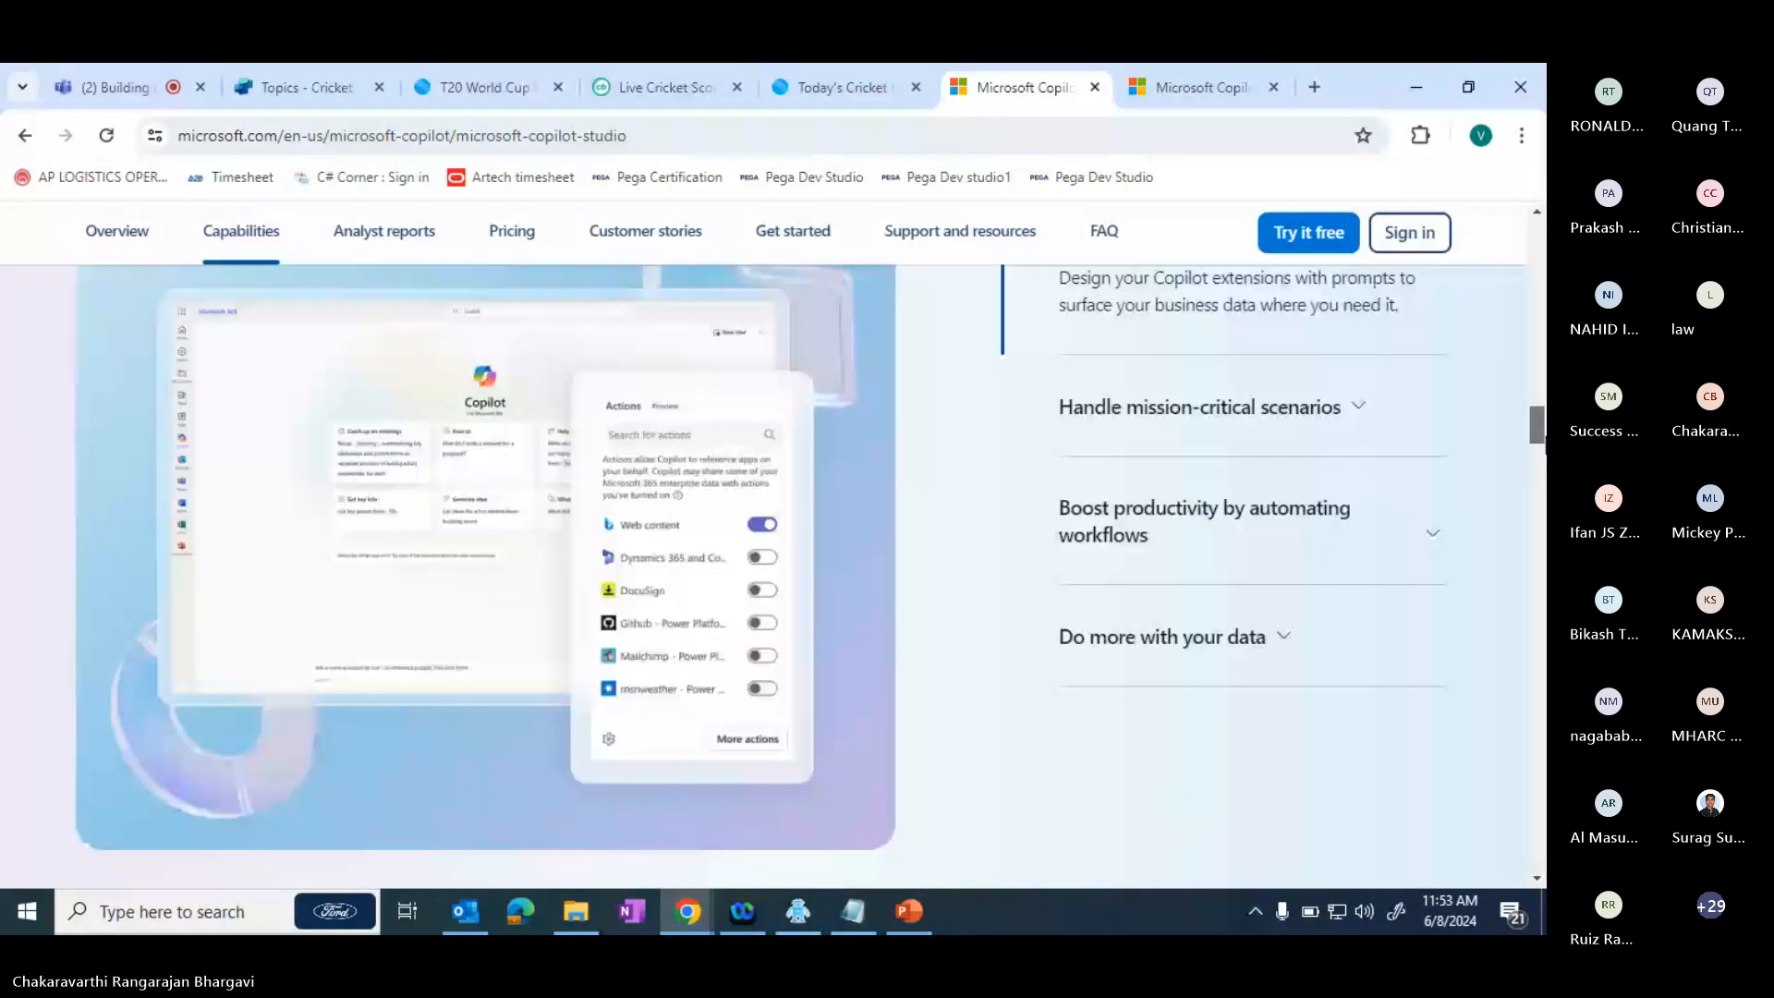
{"action": "scroll", "coordinate": [767, 573], "scroll_direction": "down", "scroll_amount": 10}
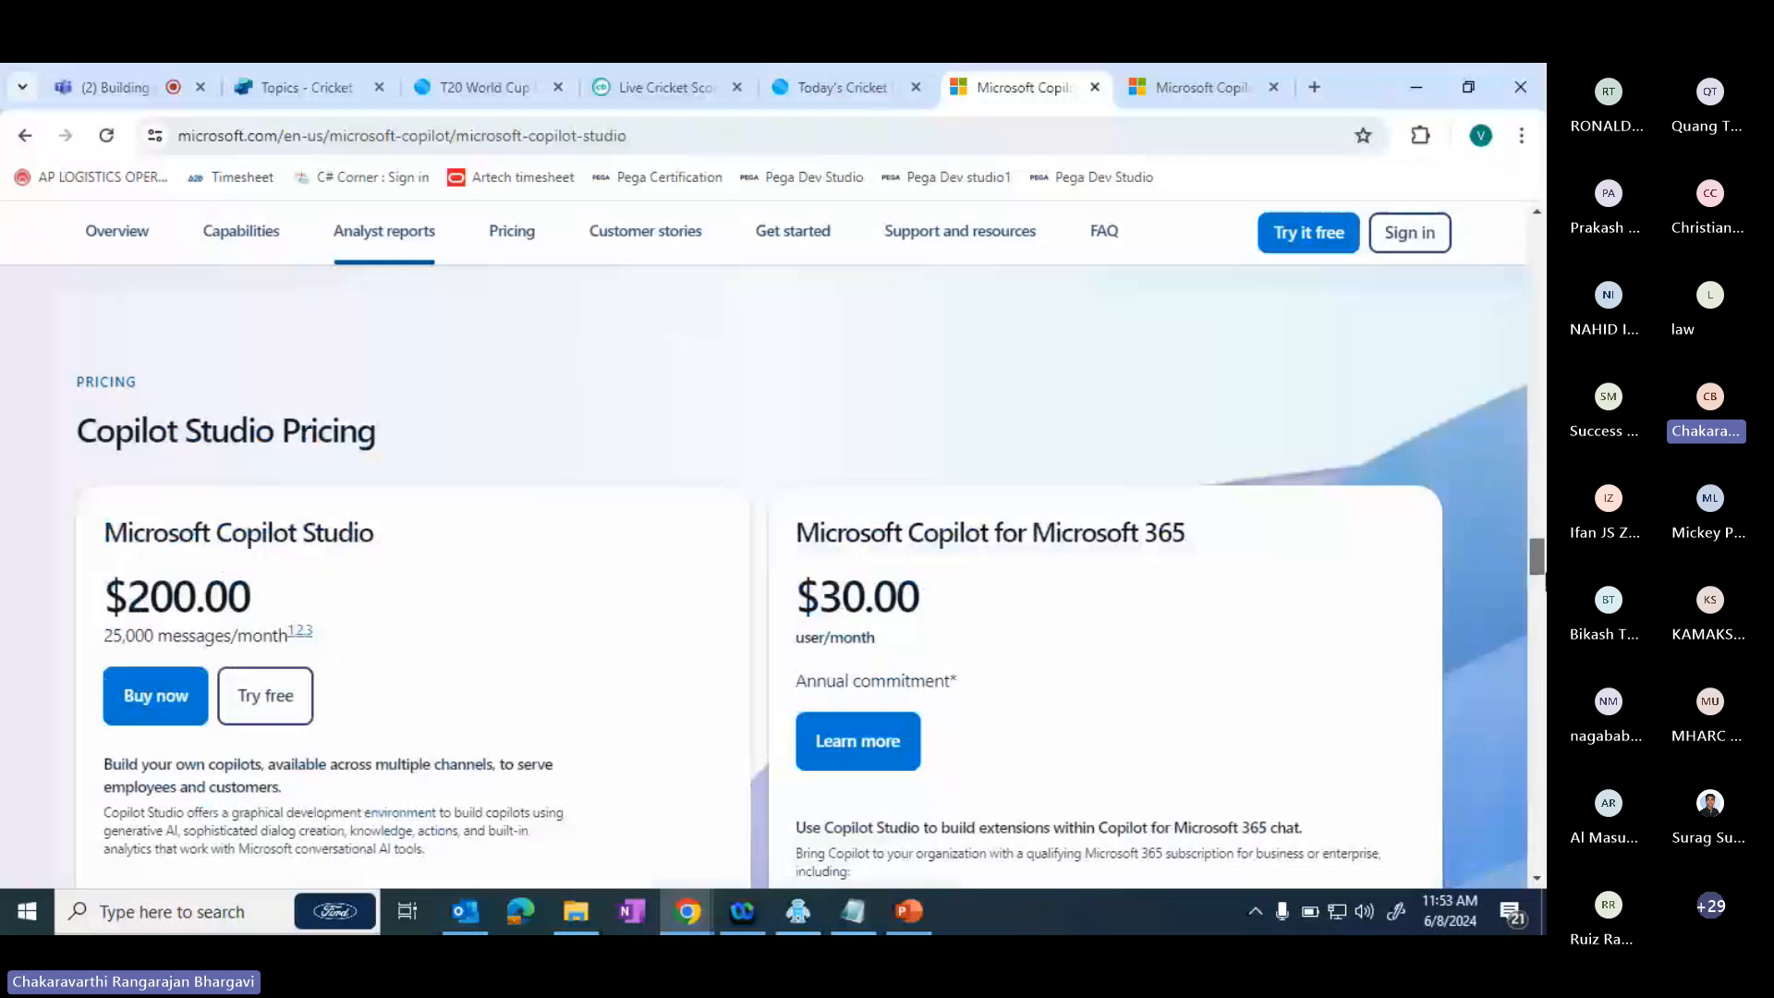
{"action": "scroll", "coordinate": [767, 573], "scroll_direction": "down", "scroll_amount": 2}
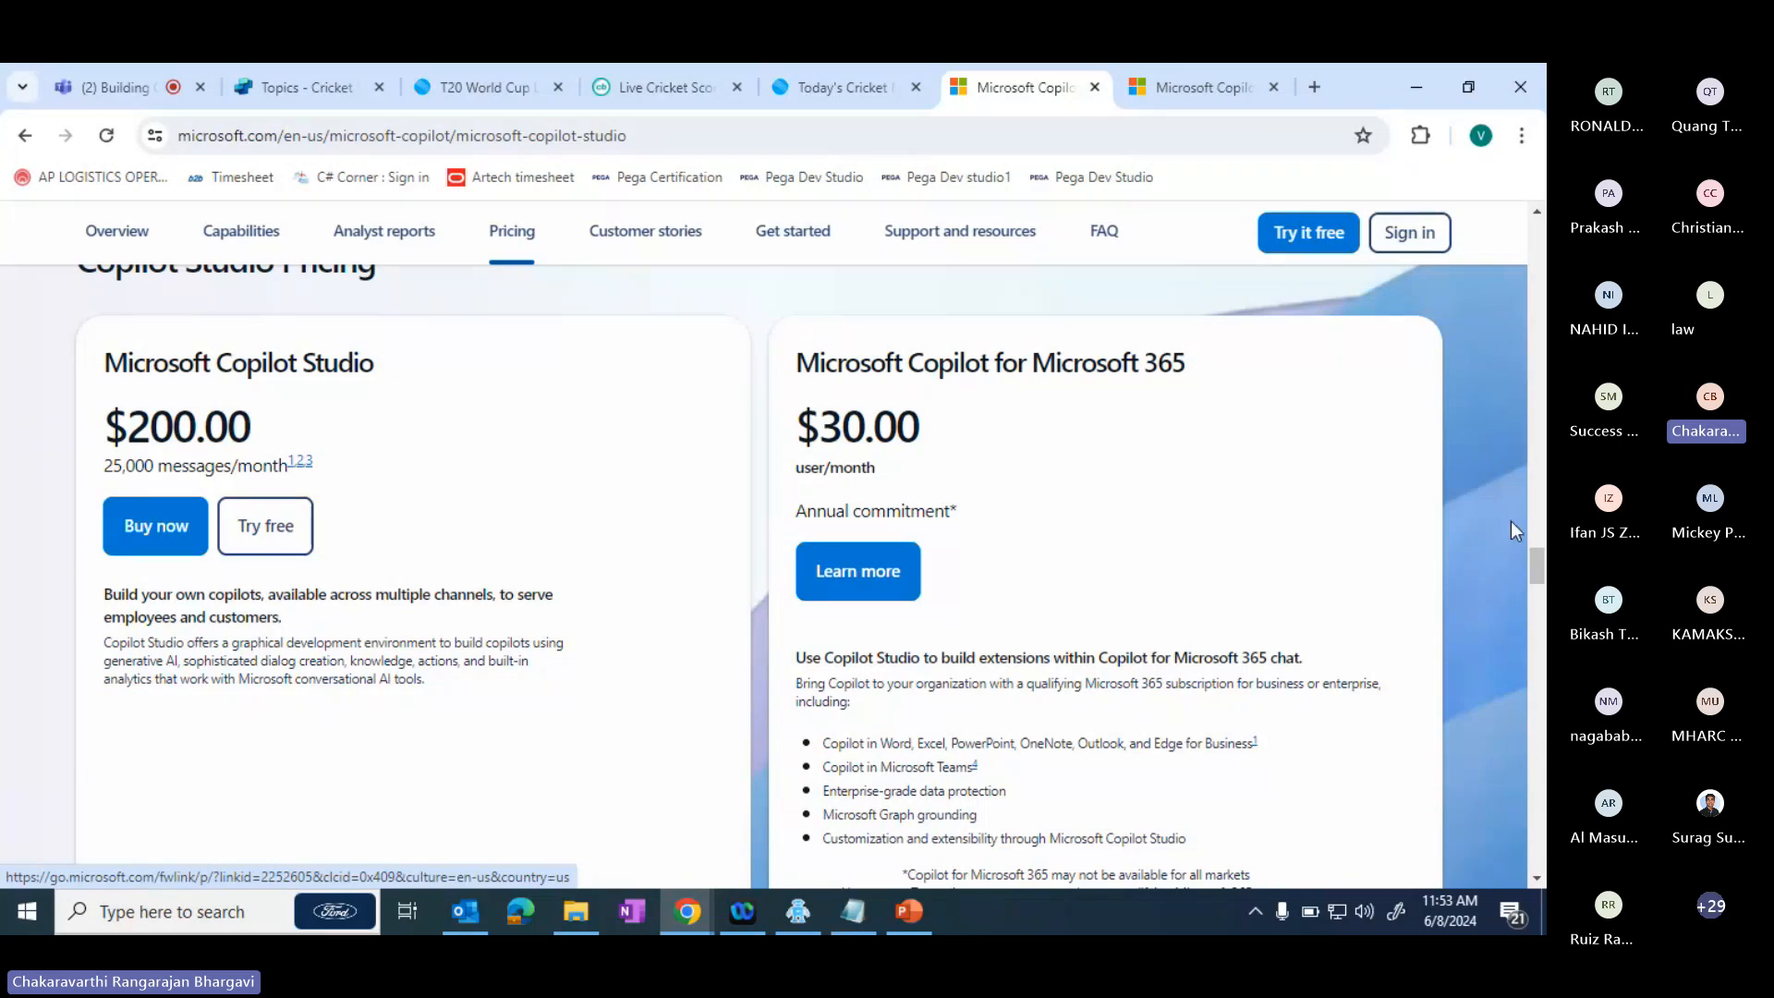
{"action": "mouse_move", "coordinate": [1541, 565]}
{"action": "left_mouse_down"}
{"action": "mouse_move", "coordinate": [1543, 606]}
{"action": "mouse_move", "coordinate": [1542, 573]}
{"action": "left_mouse_up"}
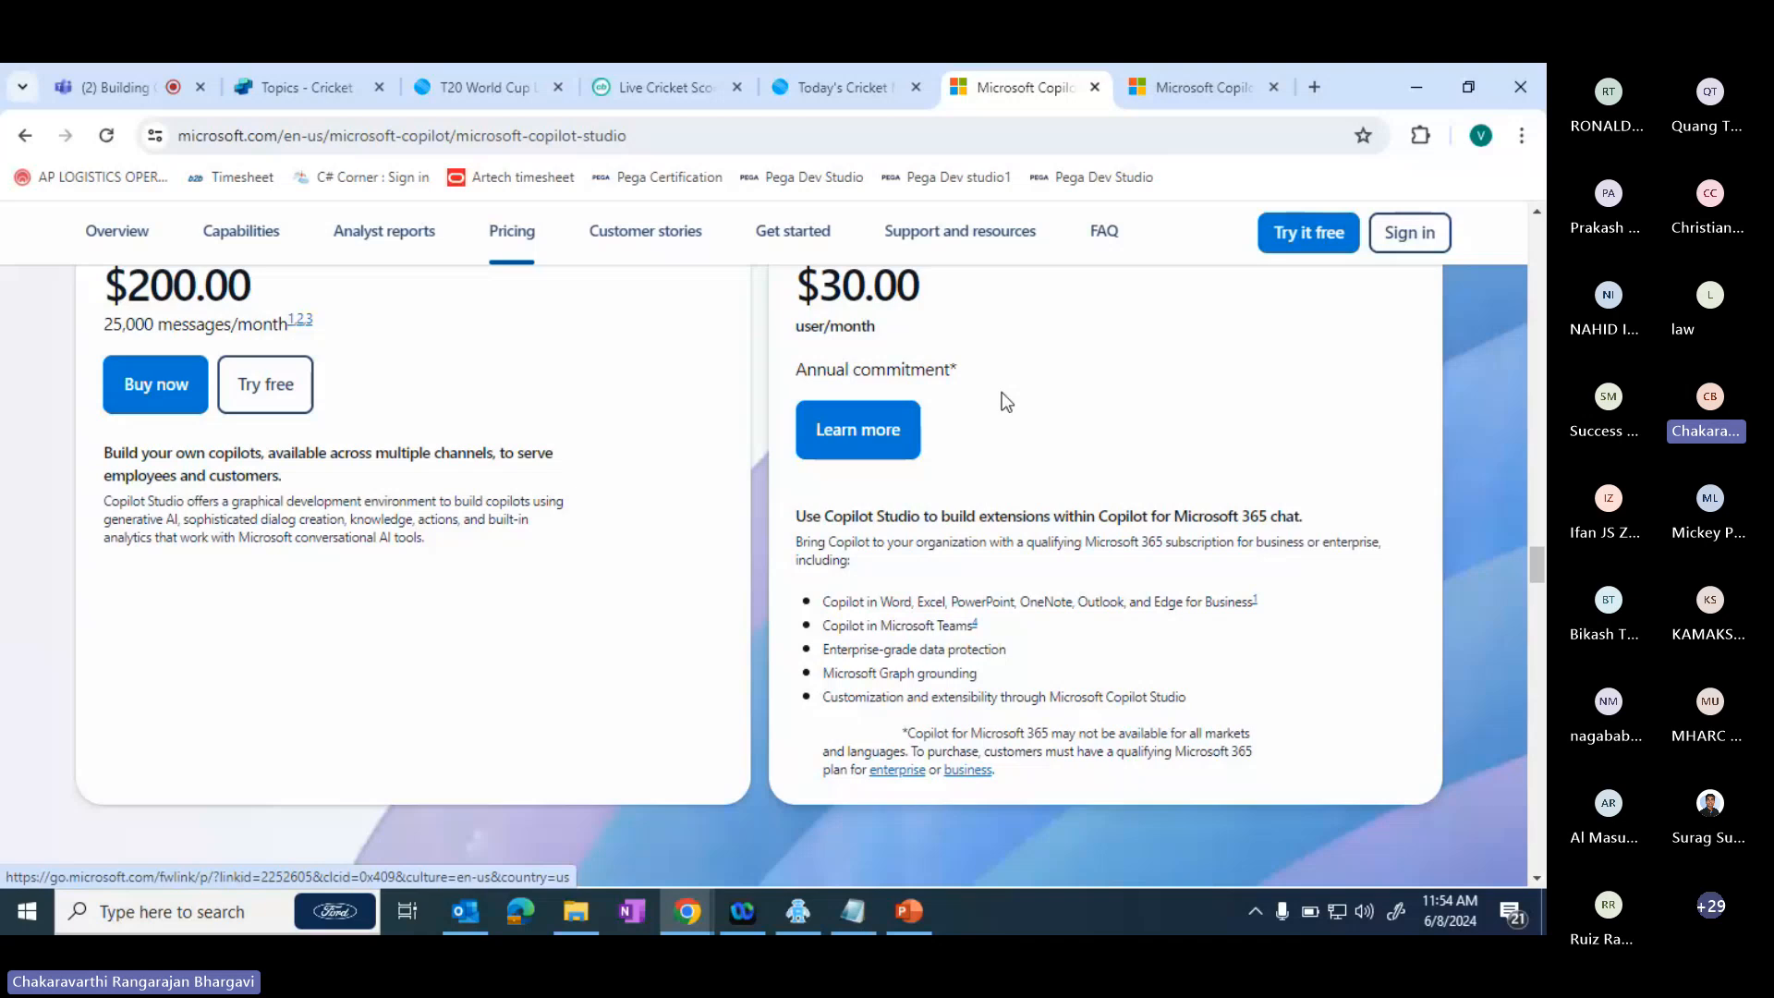
- Switch to the Copilot Studio presentation in PowerPoint and show the QnA slide
{"action": "left_click", "coordinate": [911, 915]}
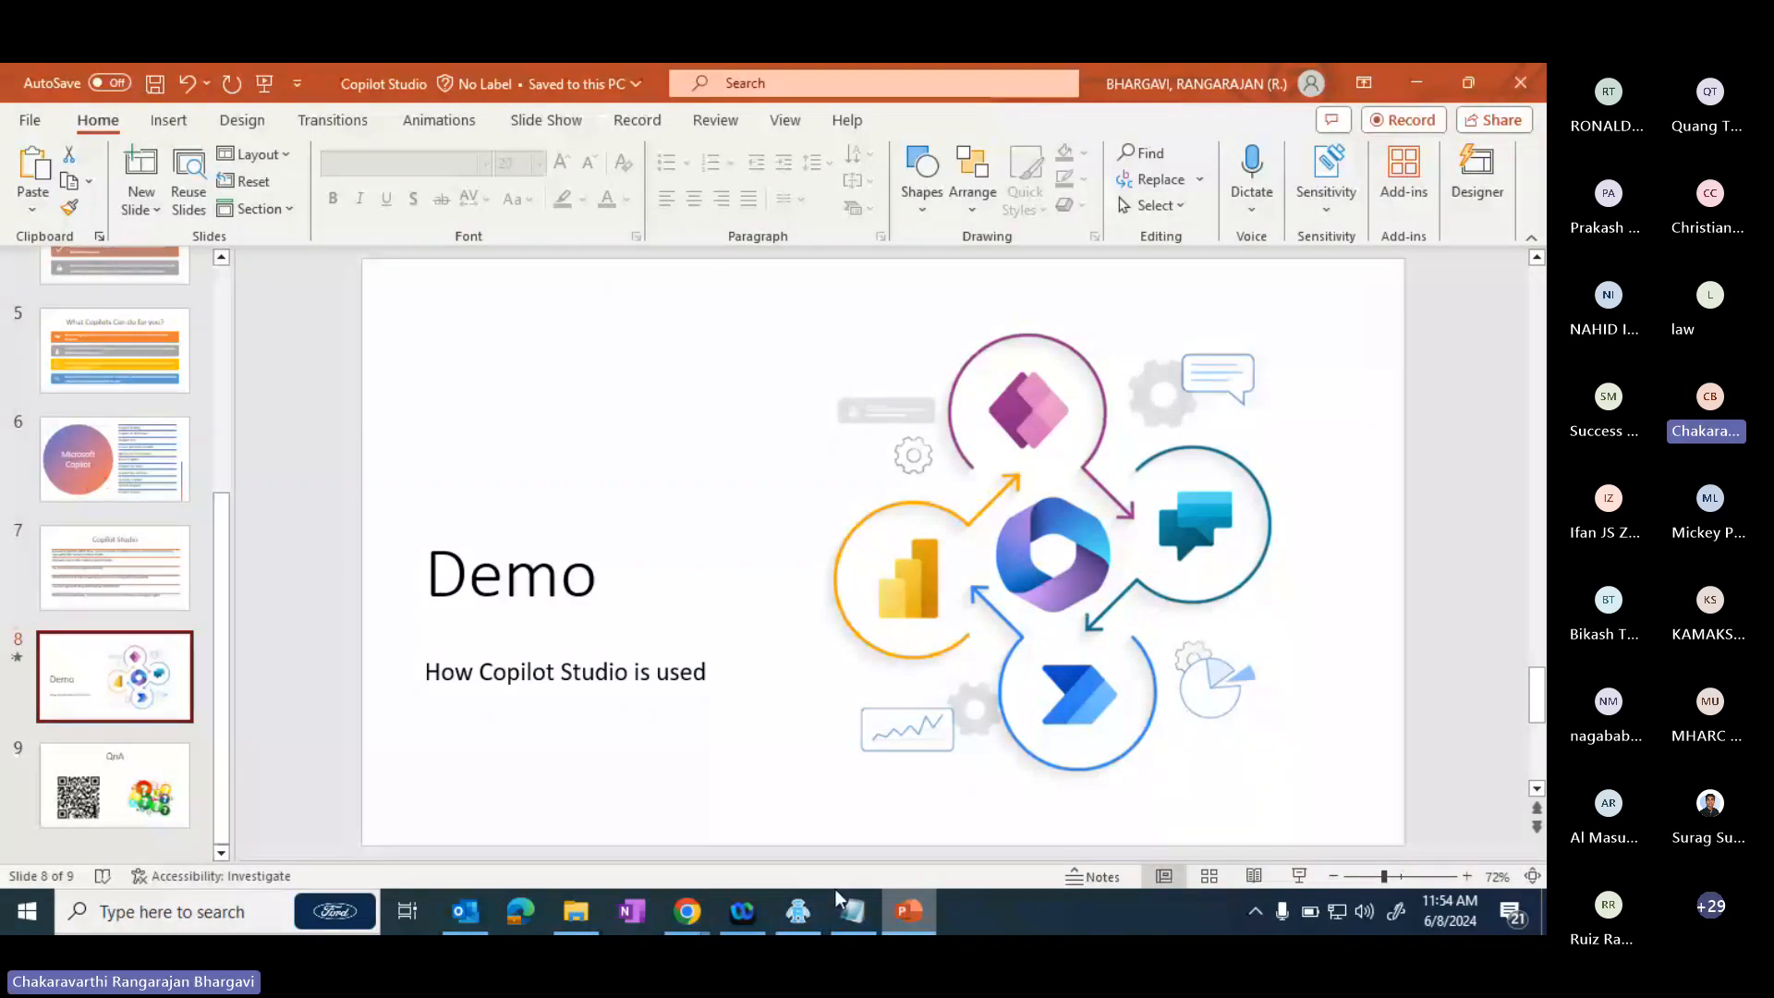
{"action": "left_click", "coordinate": [100, 806]}
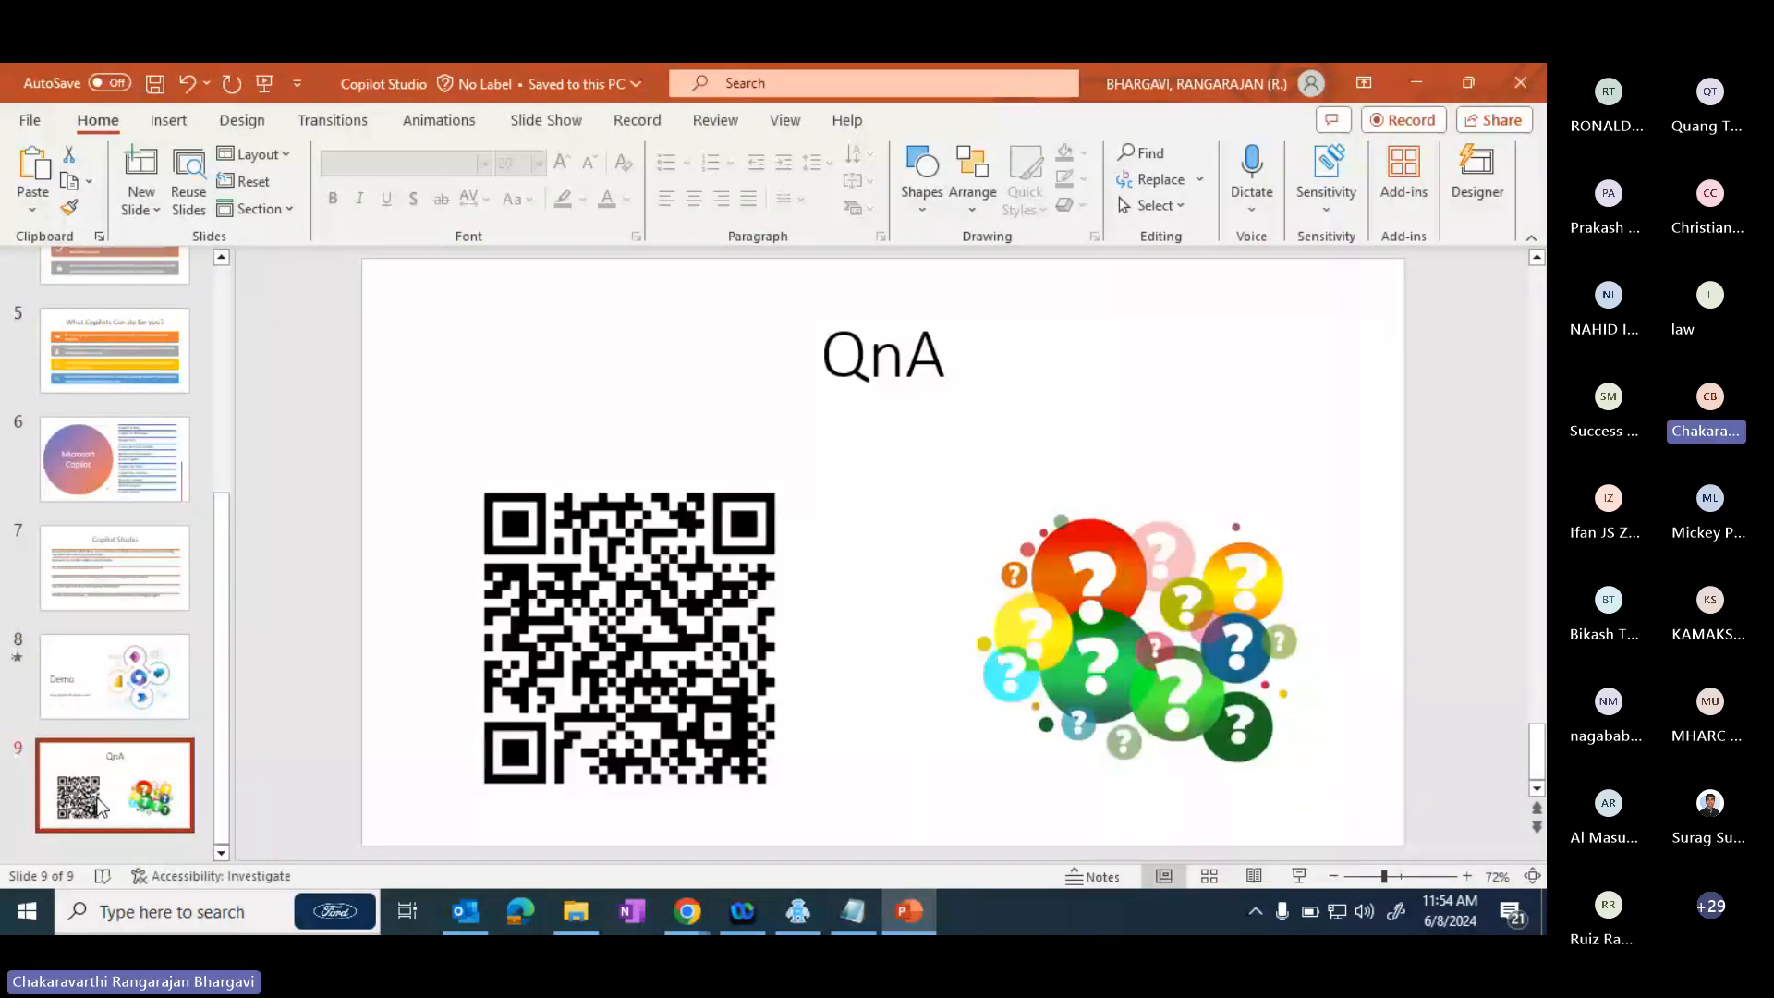
- Switch to the Teams meeting in the browser, open its Q&A and expand the question about adding public websites as knowledge
{"action": "key", "text": "alt+Tab"}
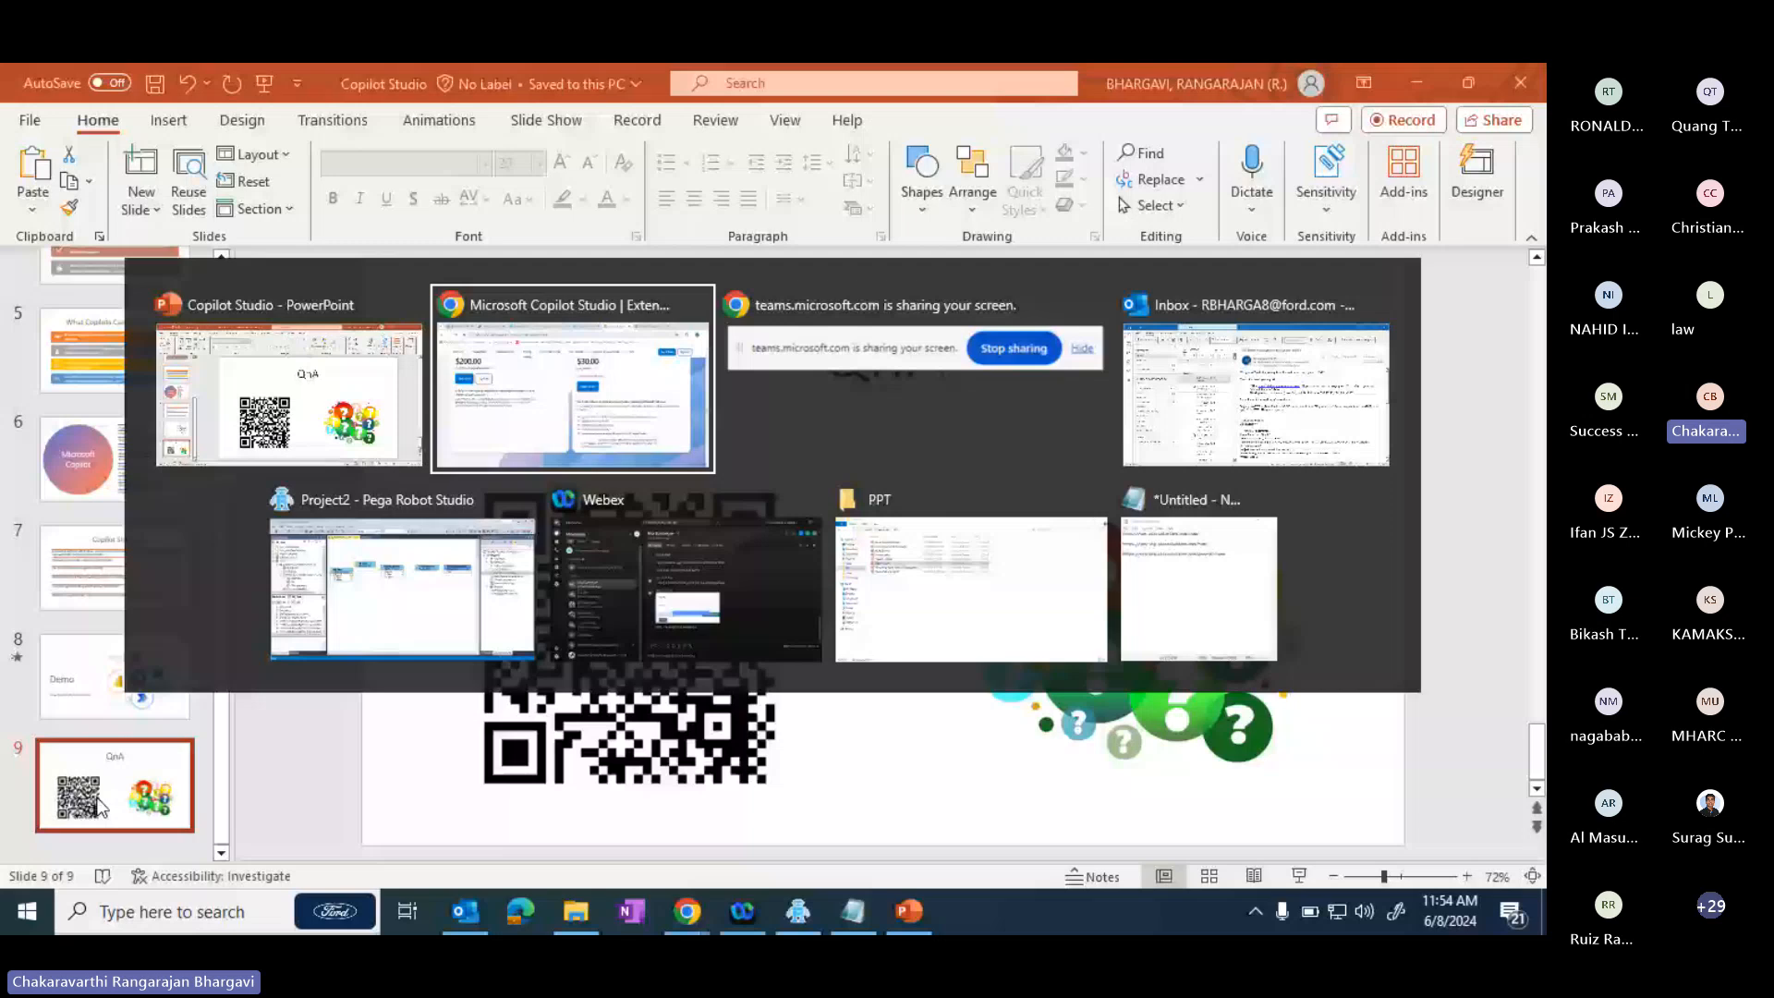
{"action": "key", "text": "alt+shift+Tab"}
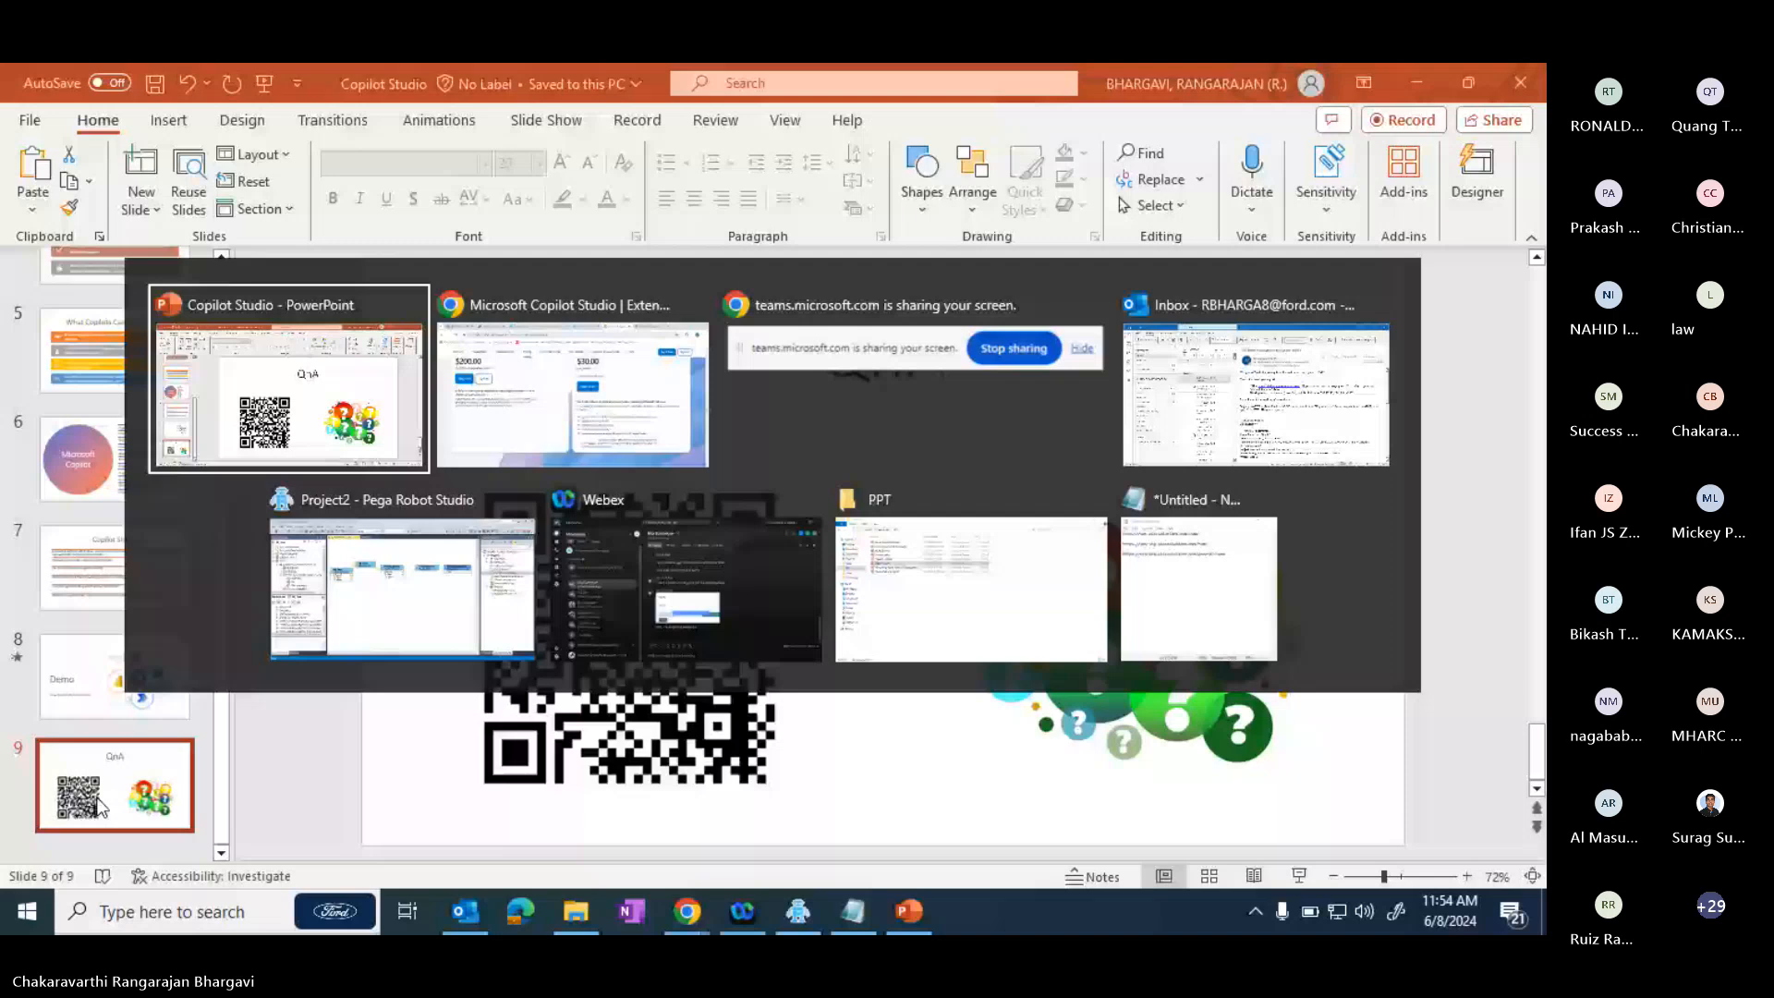
{"action": "key", "text": "alt+Tab"}
{"action": "left_click", "coordinate": [116, 88]}
{"action": "left_click", "coordinate": [750, 330]}
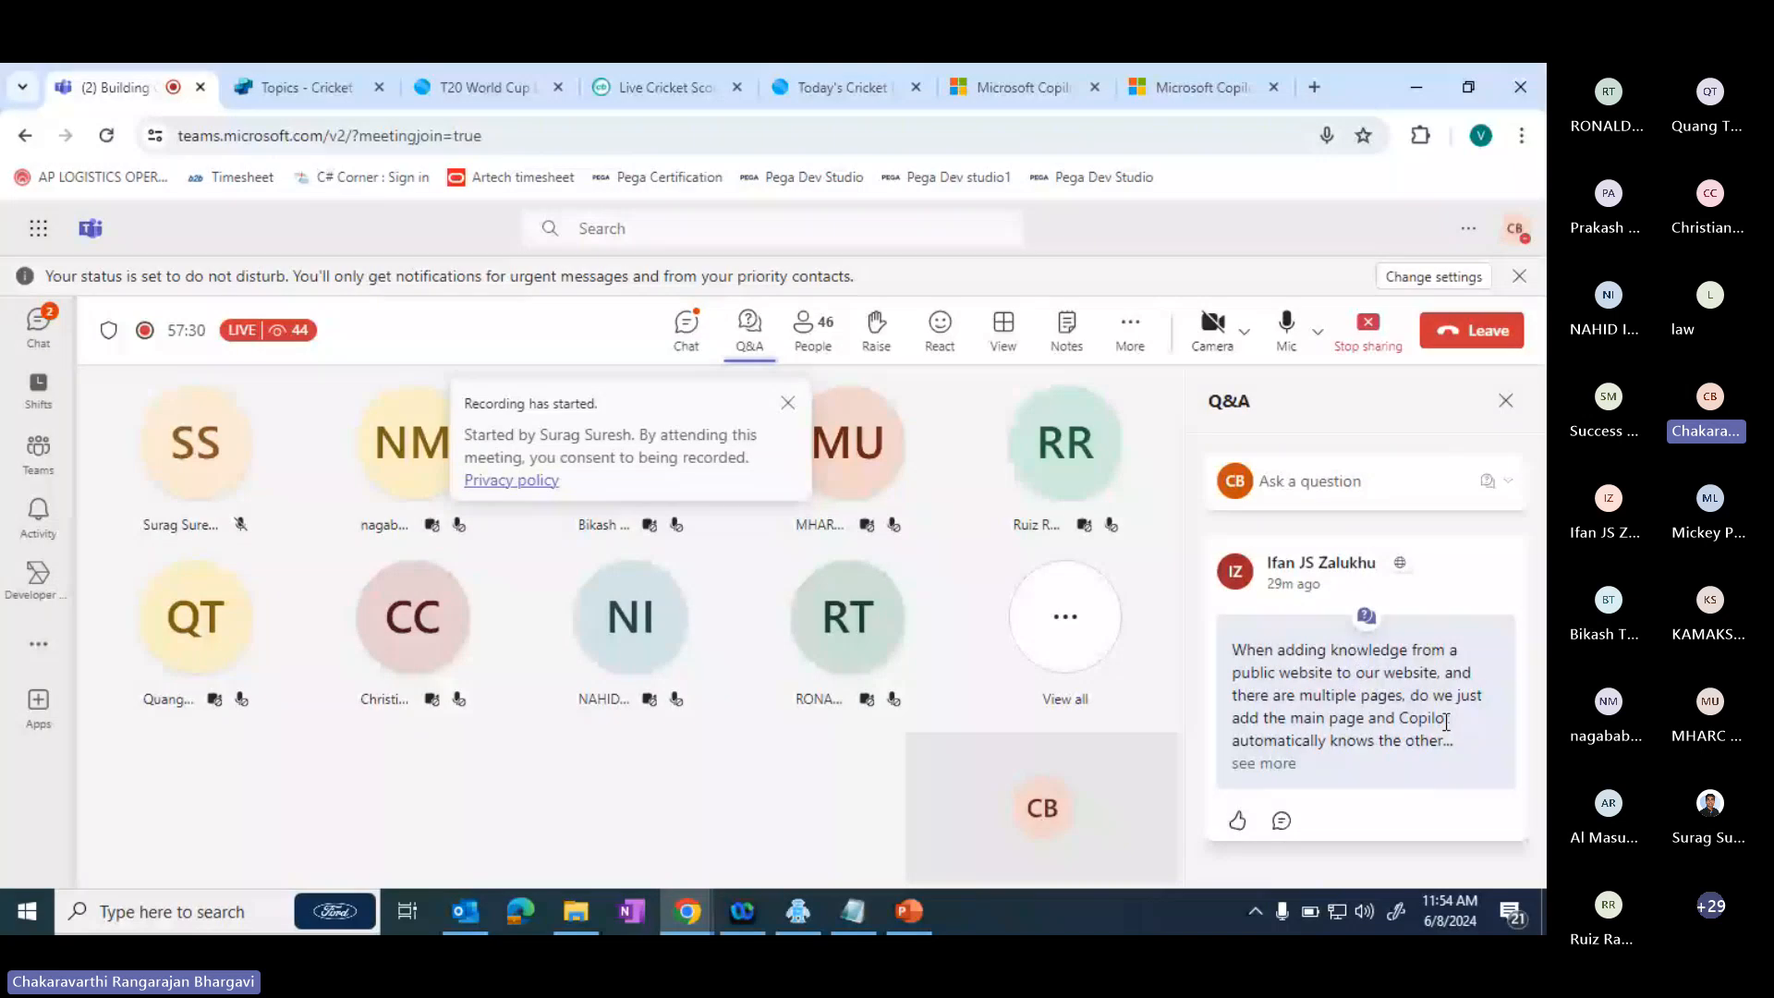
{"action": "left_click", "coordinate": [1265, 764]}
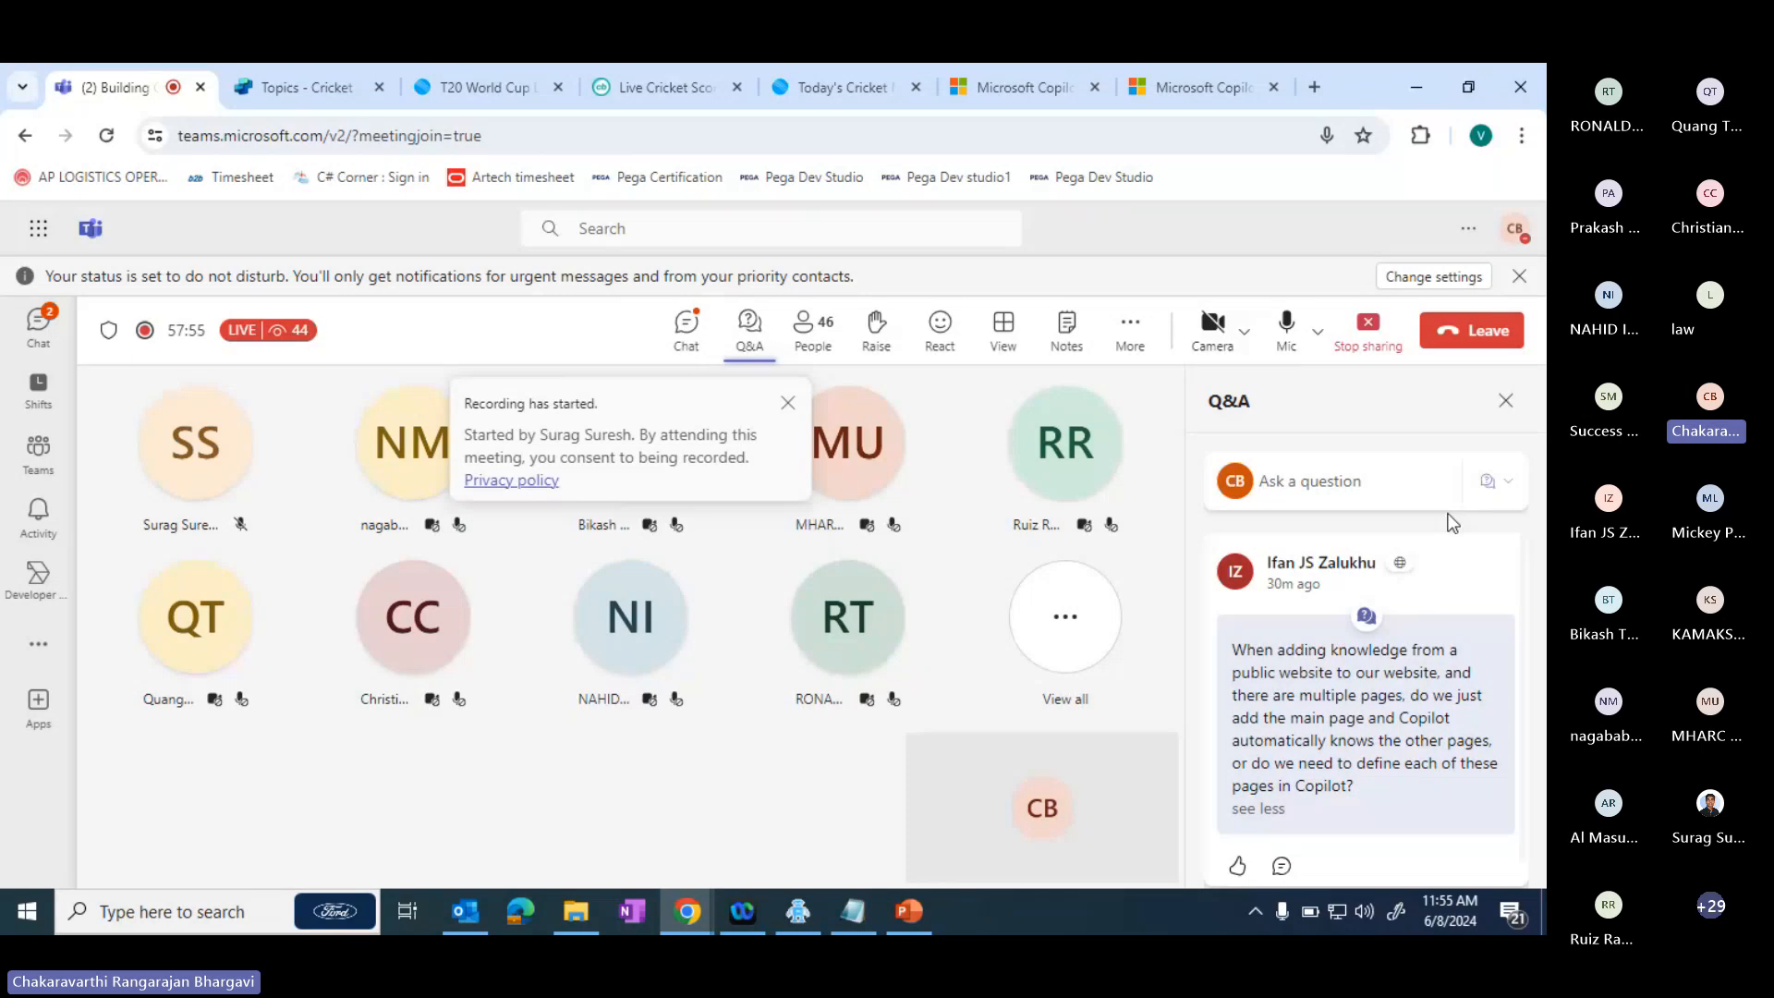
- Open the IPL 2024 final weather update reference from Cricket Copilot's test answer, and return to the website knowledge question in the Teams meeting's Q&A
{"action": "left_click", "coordinate": [309, 81]}
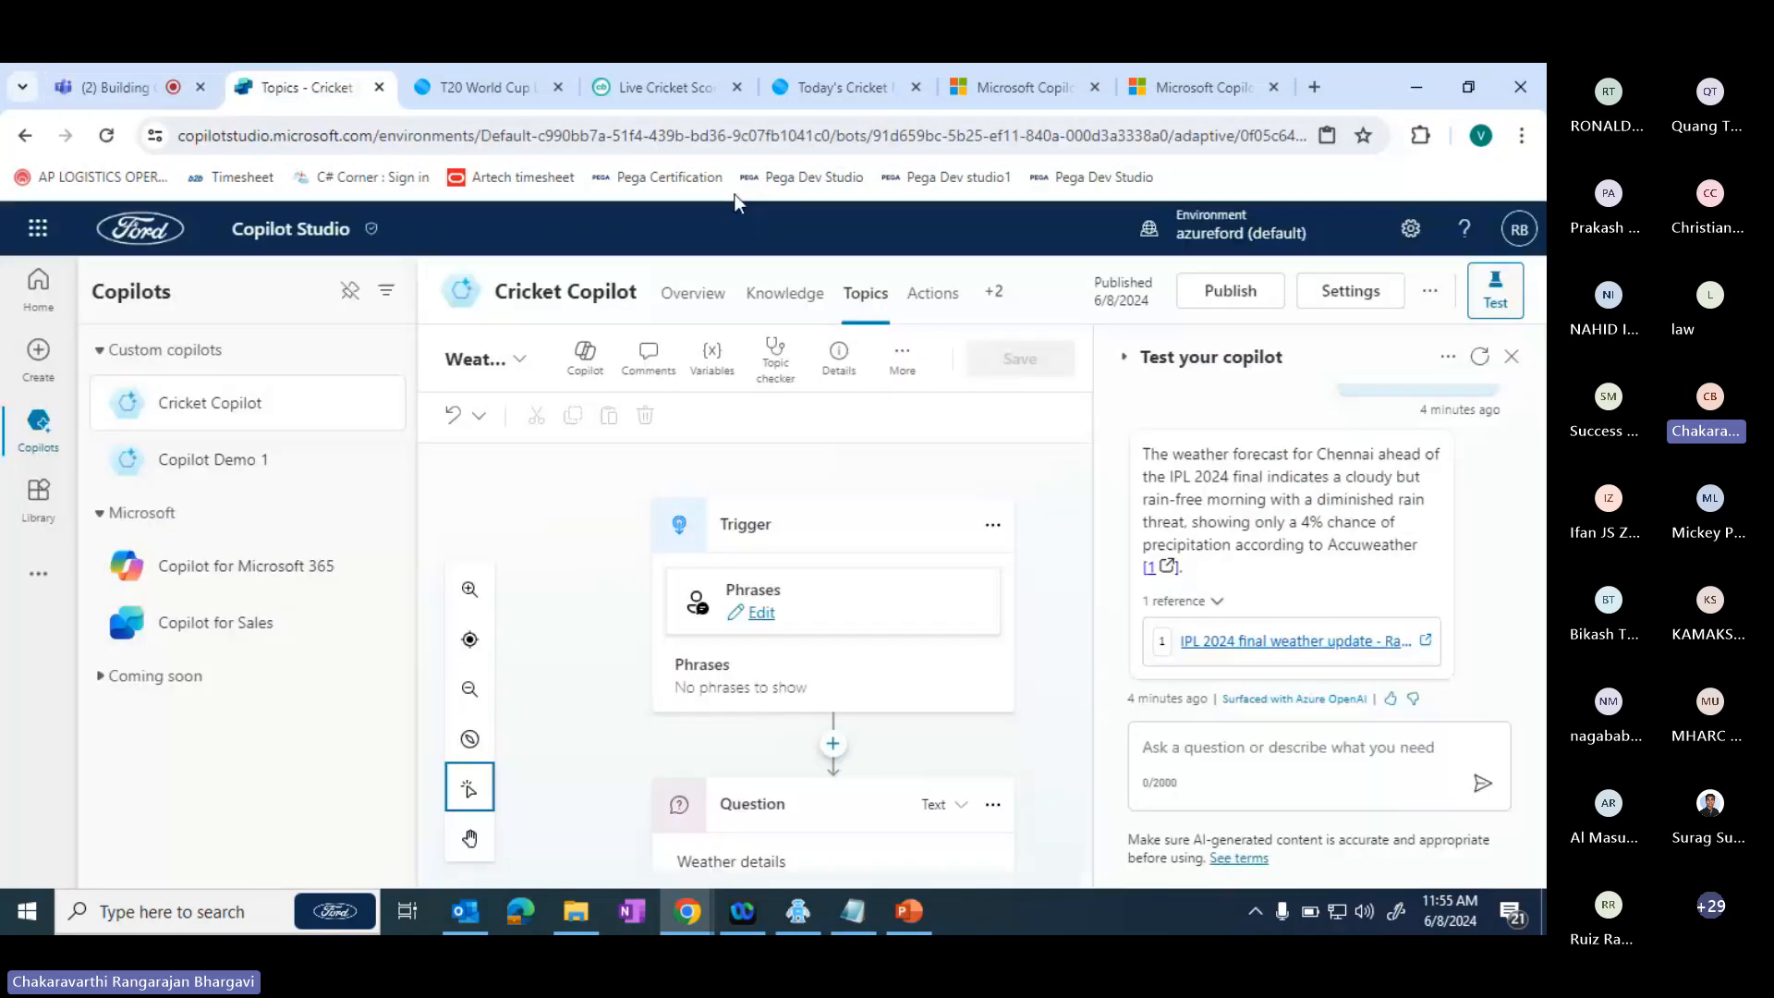
{"action": "left_click", "coordinate": [1327, 641]}
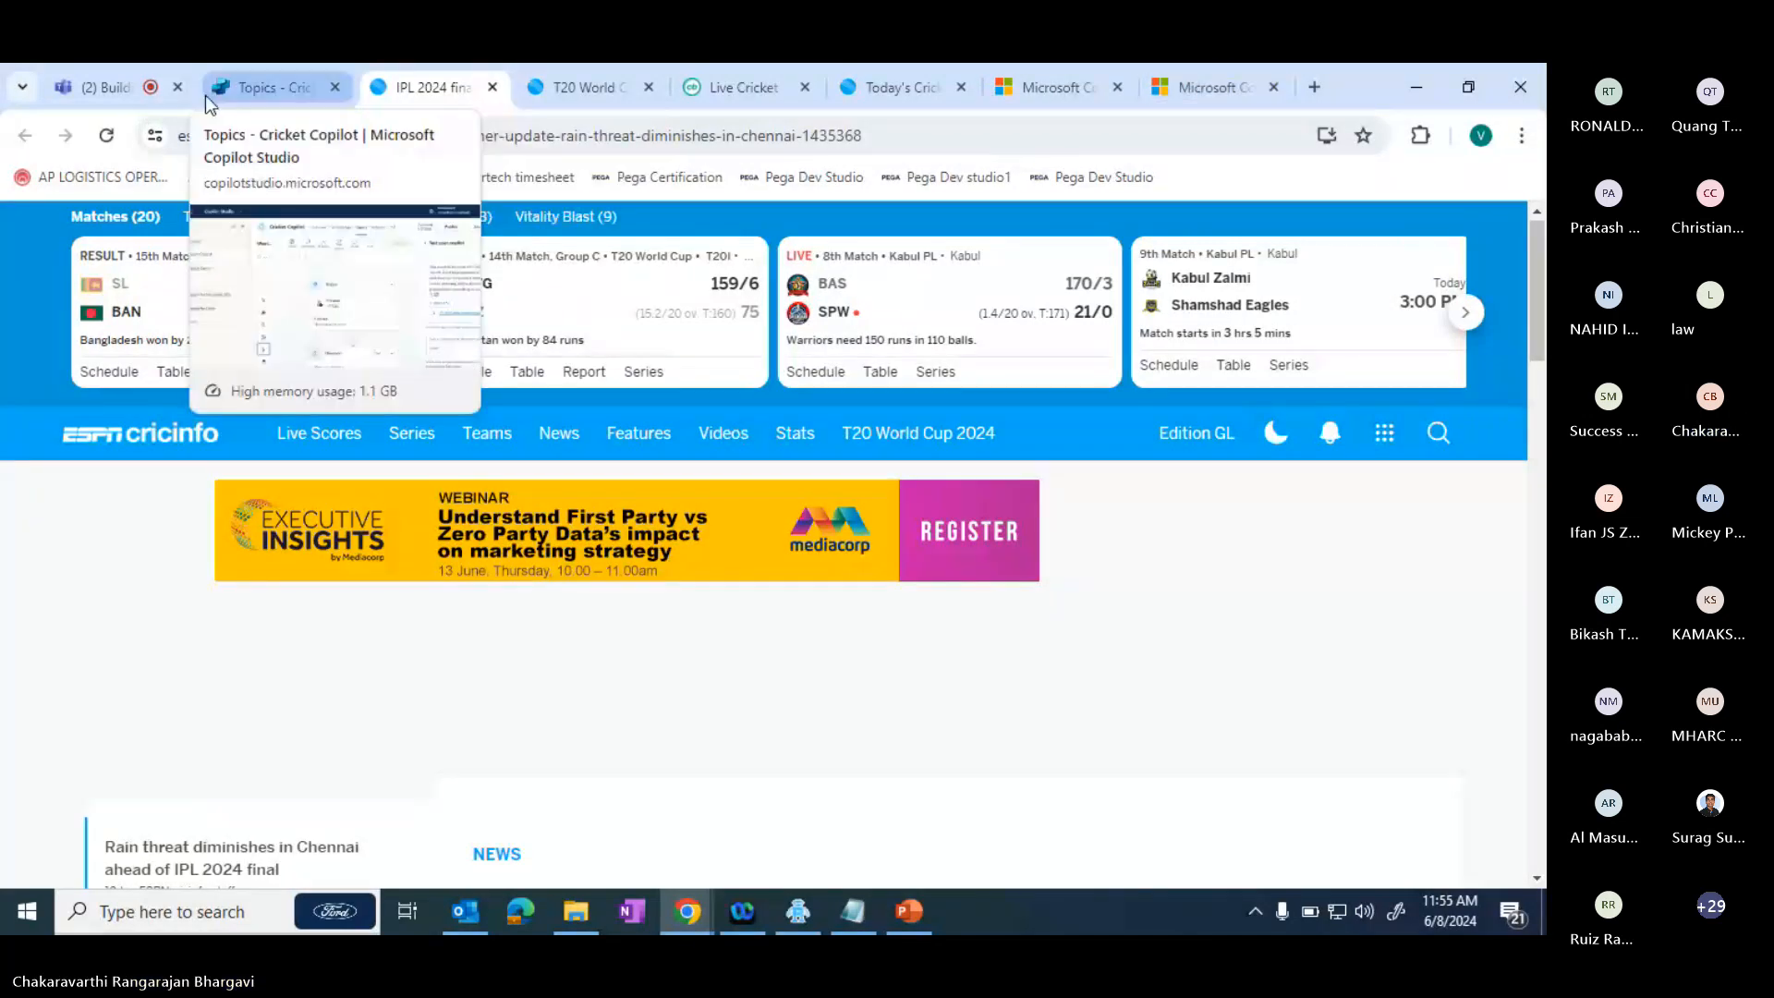
{"action": "left_click", "coordinate": [115, 89]}
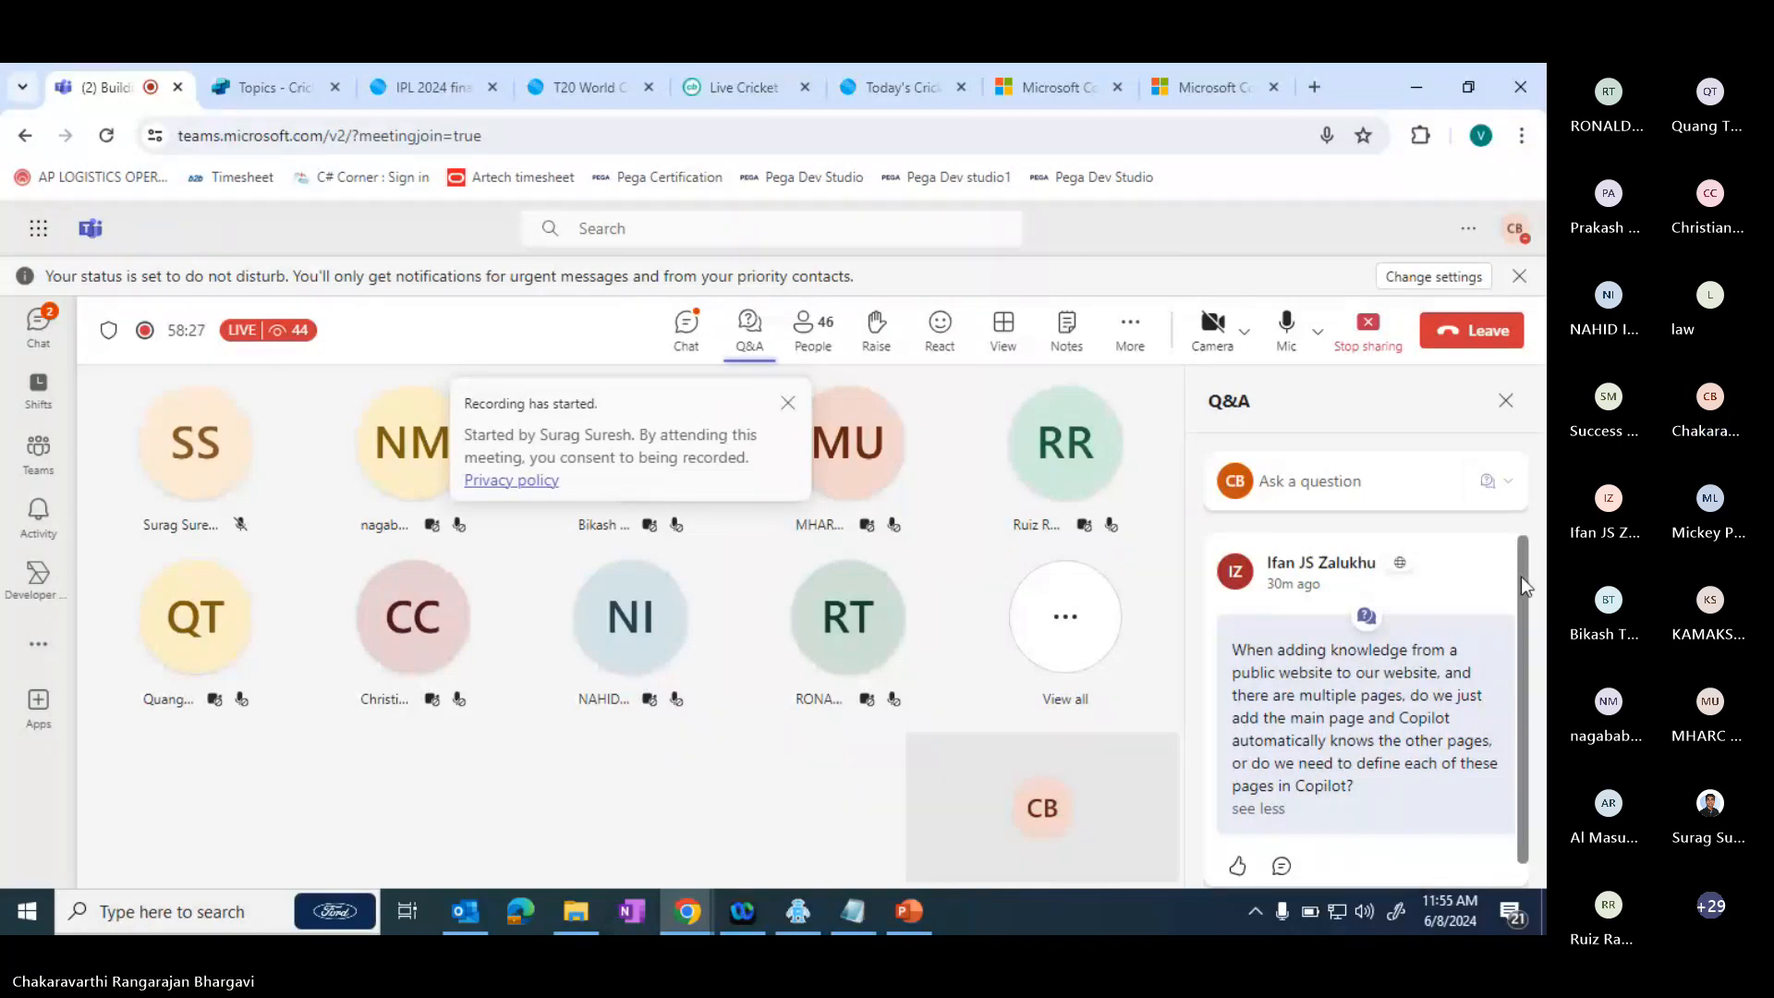
{"action": "left_click_drag", "start_coordinate": [1521, 577], "coordinate": [1538, 704]}
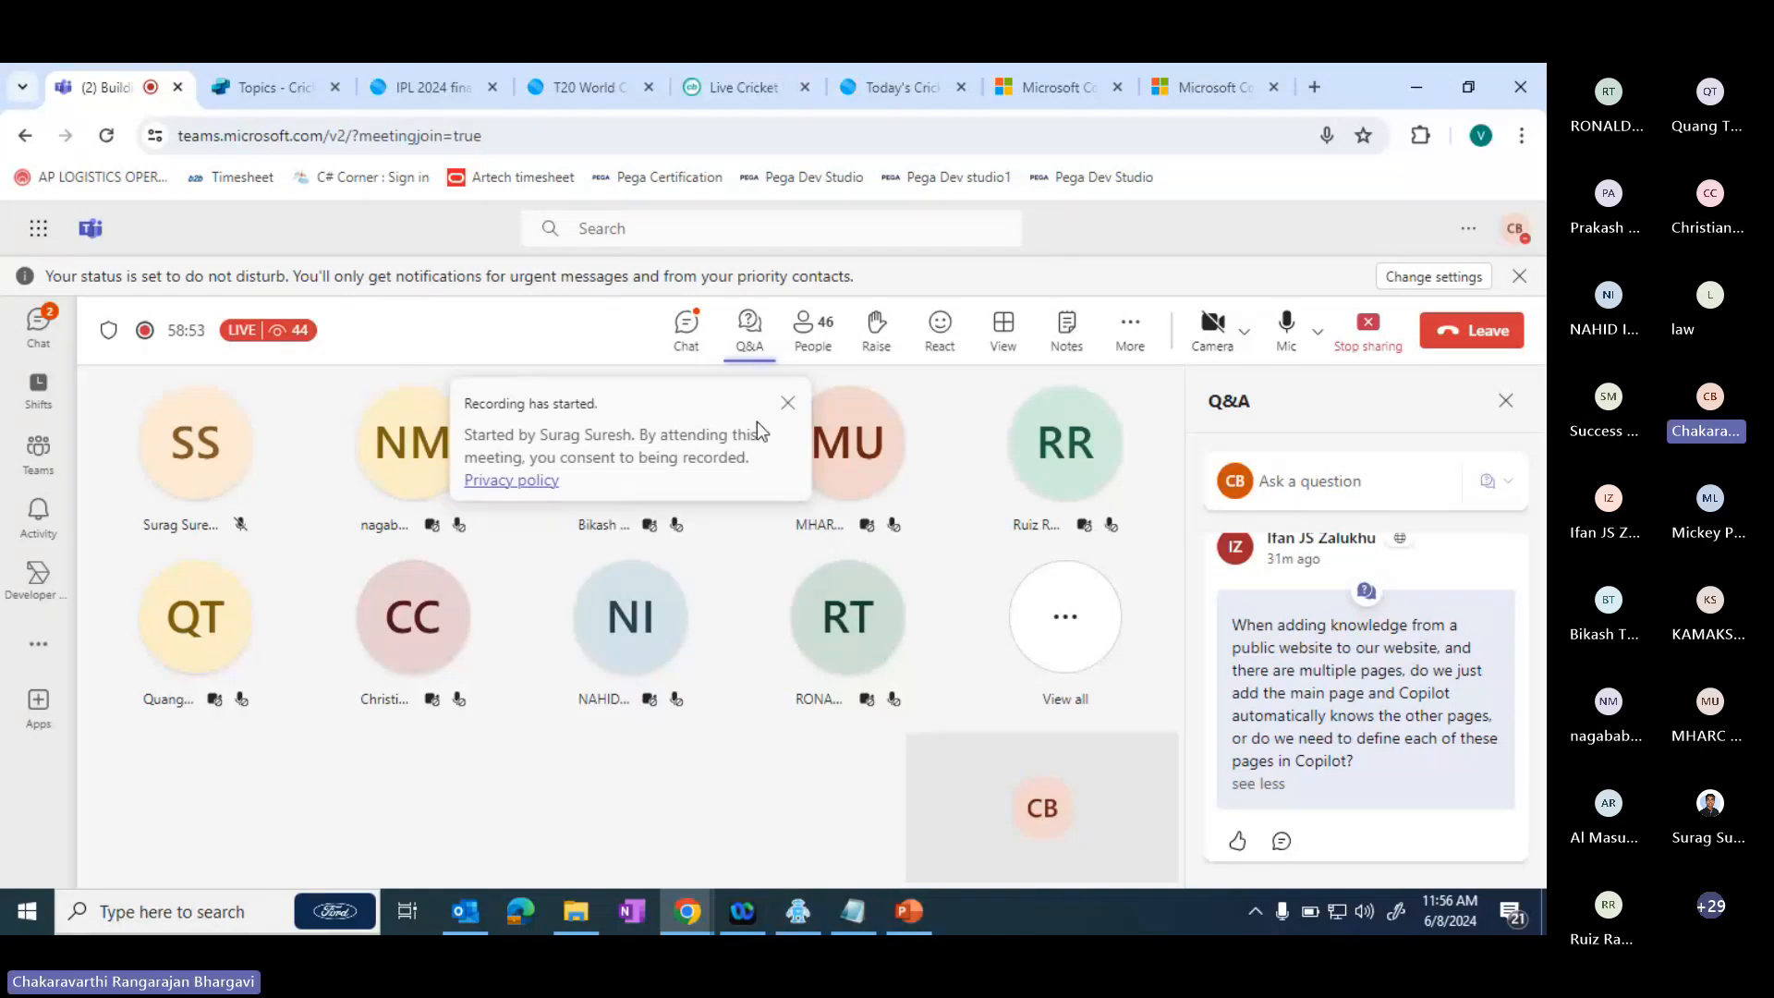
- Open the meeting chat and look through the earlier and latest attendee messages for unanswered questions
{"action": "left_click", "coordinate": [686, 328]}
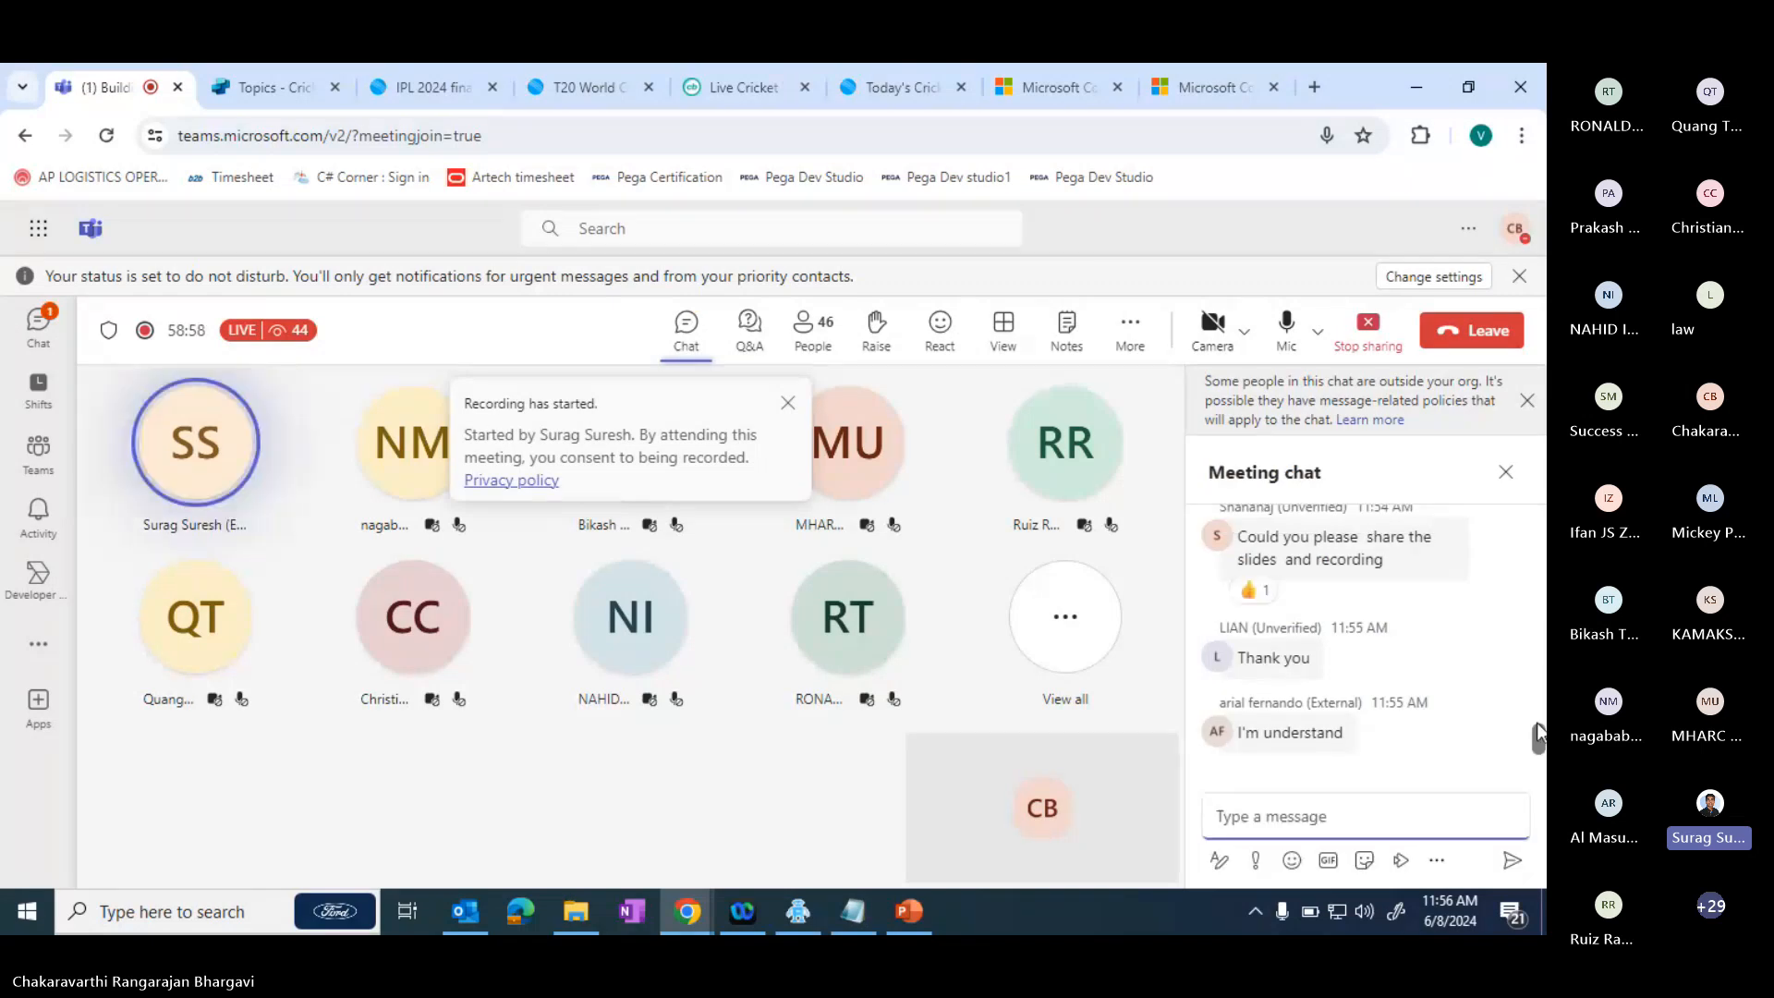
{"action": "left_click_drag", "start_coordinate": [1539, 746], "coordinate": [1538, 732]}
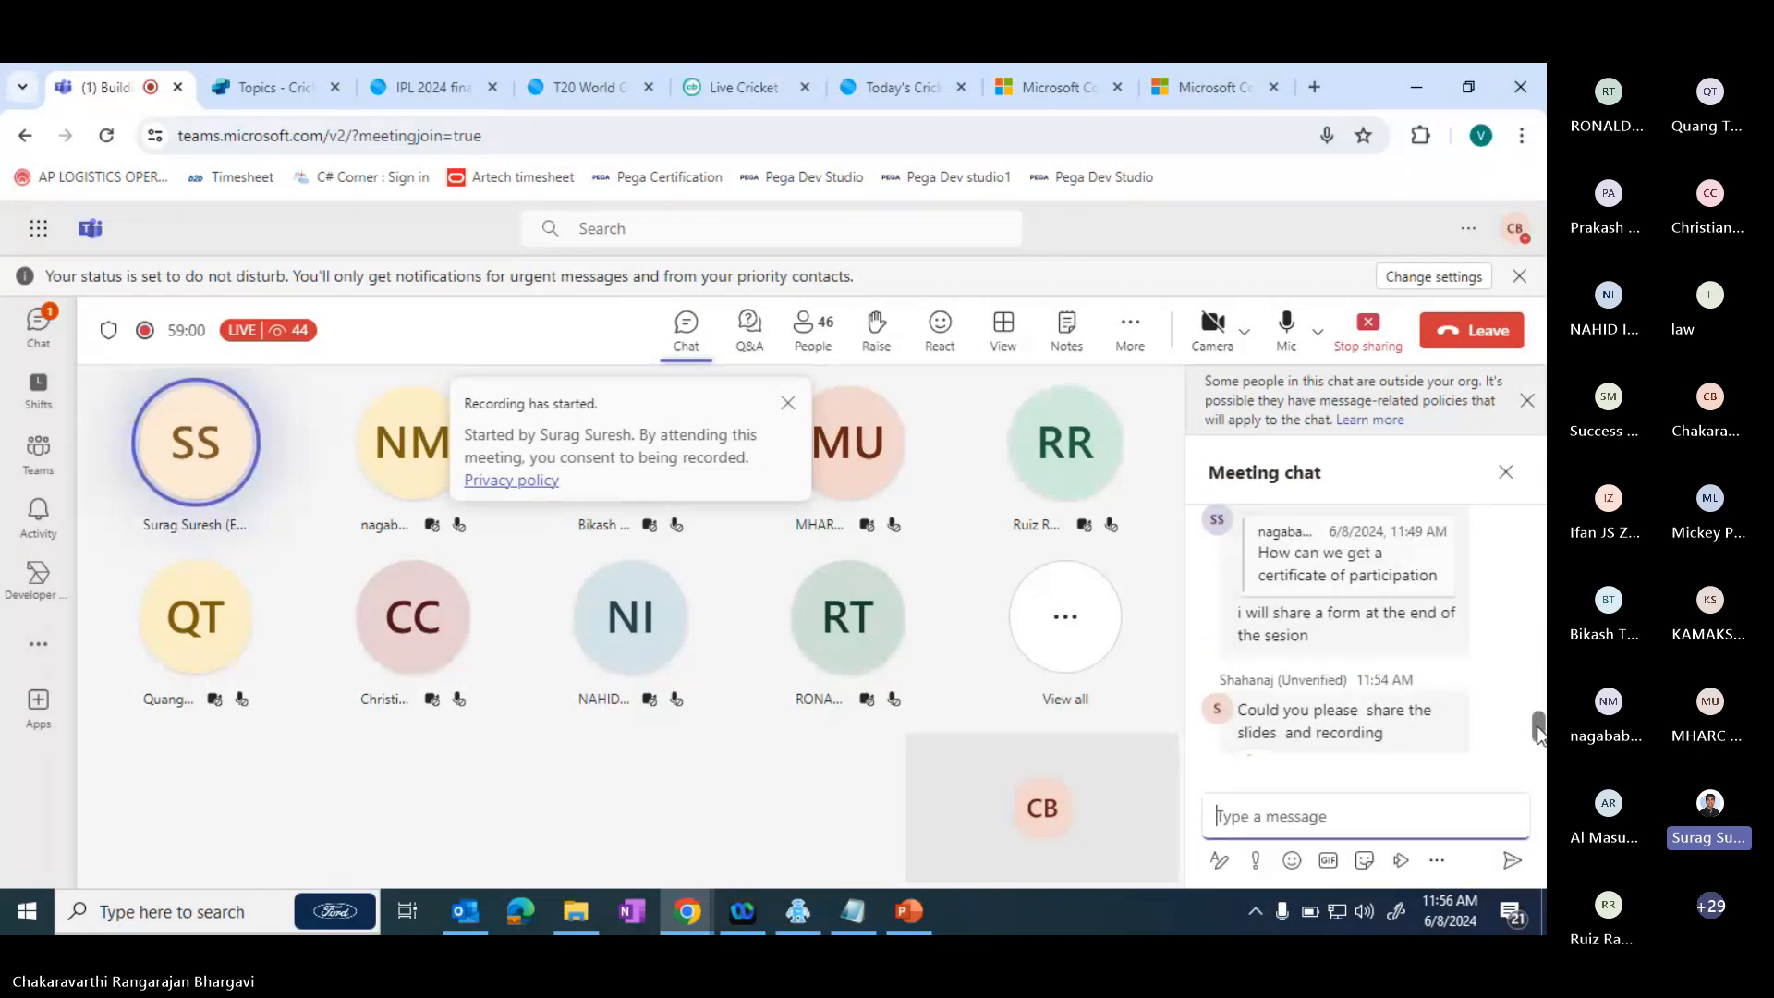
{"action": "scroll", "coordinate": [1538, 740], "scroll_direction": "up", "scroll_amount": 5}
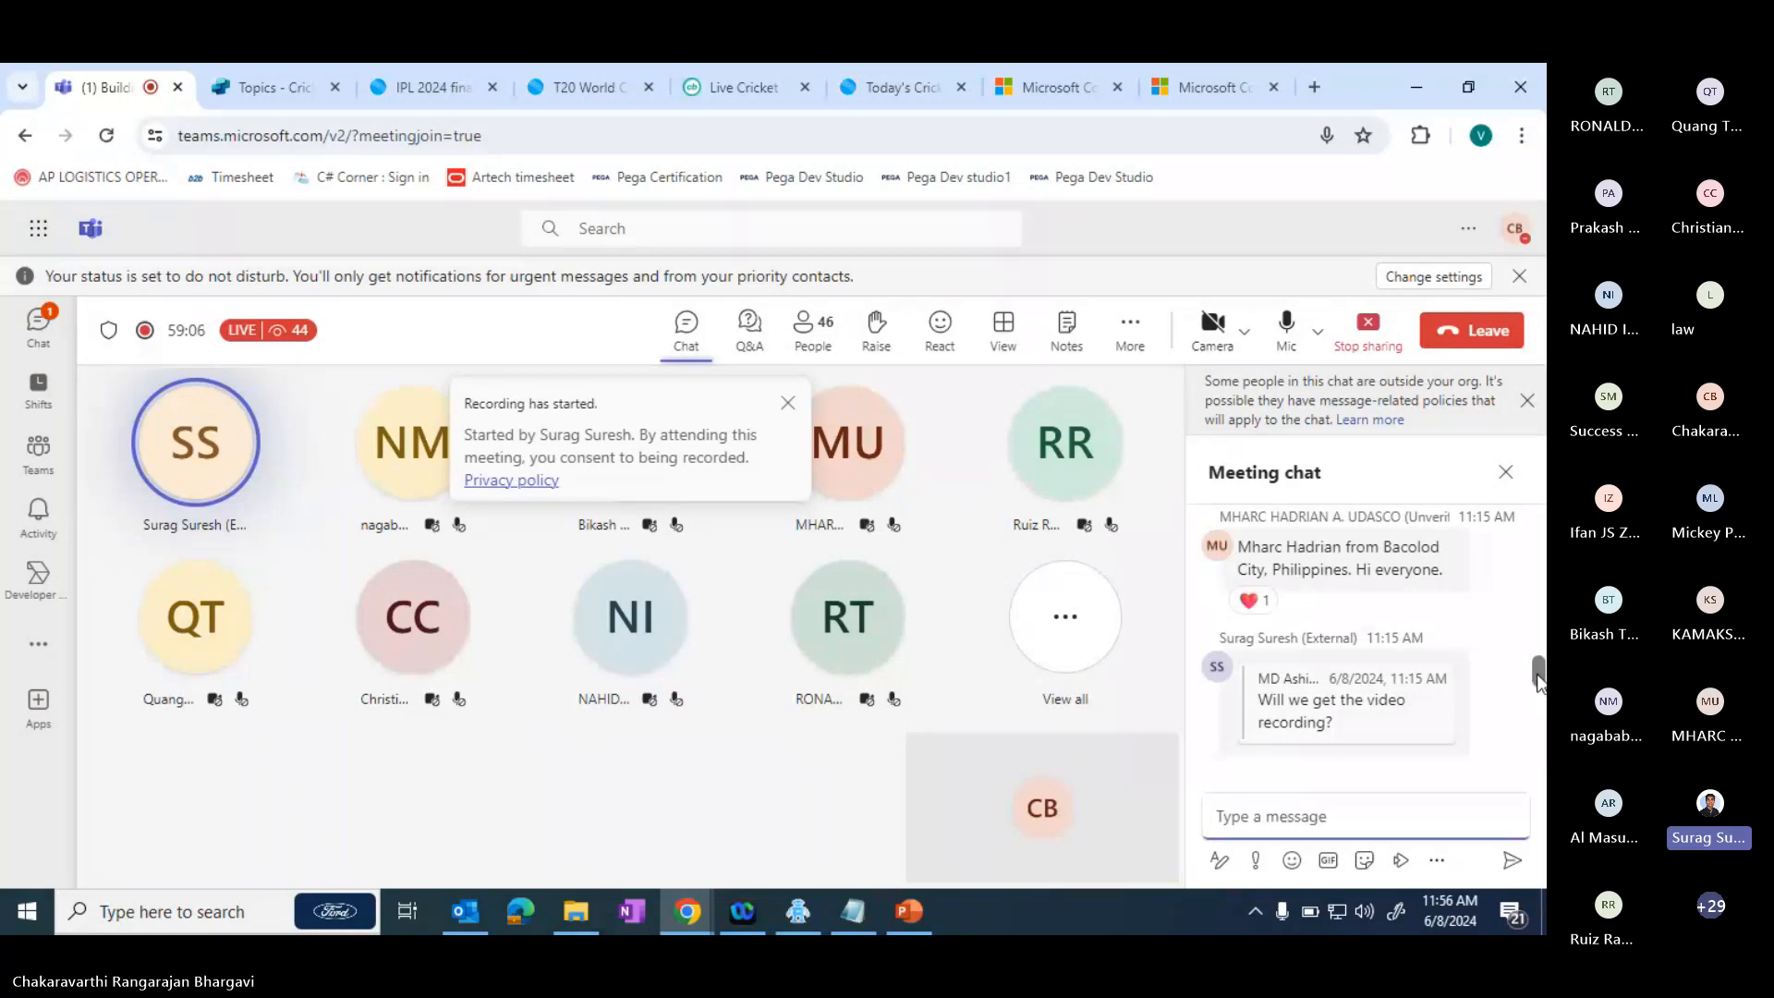
{"action": "left_click_drag", "start_coordinate": [1538, 676], "coordinate": [1544, 717]}
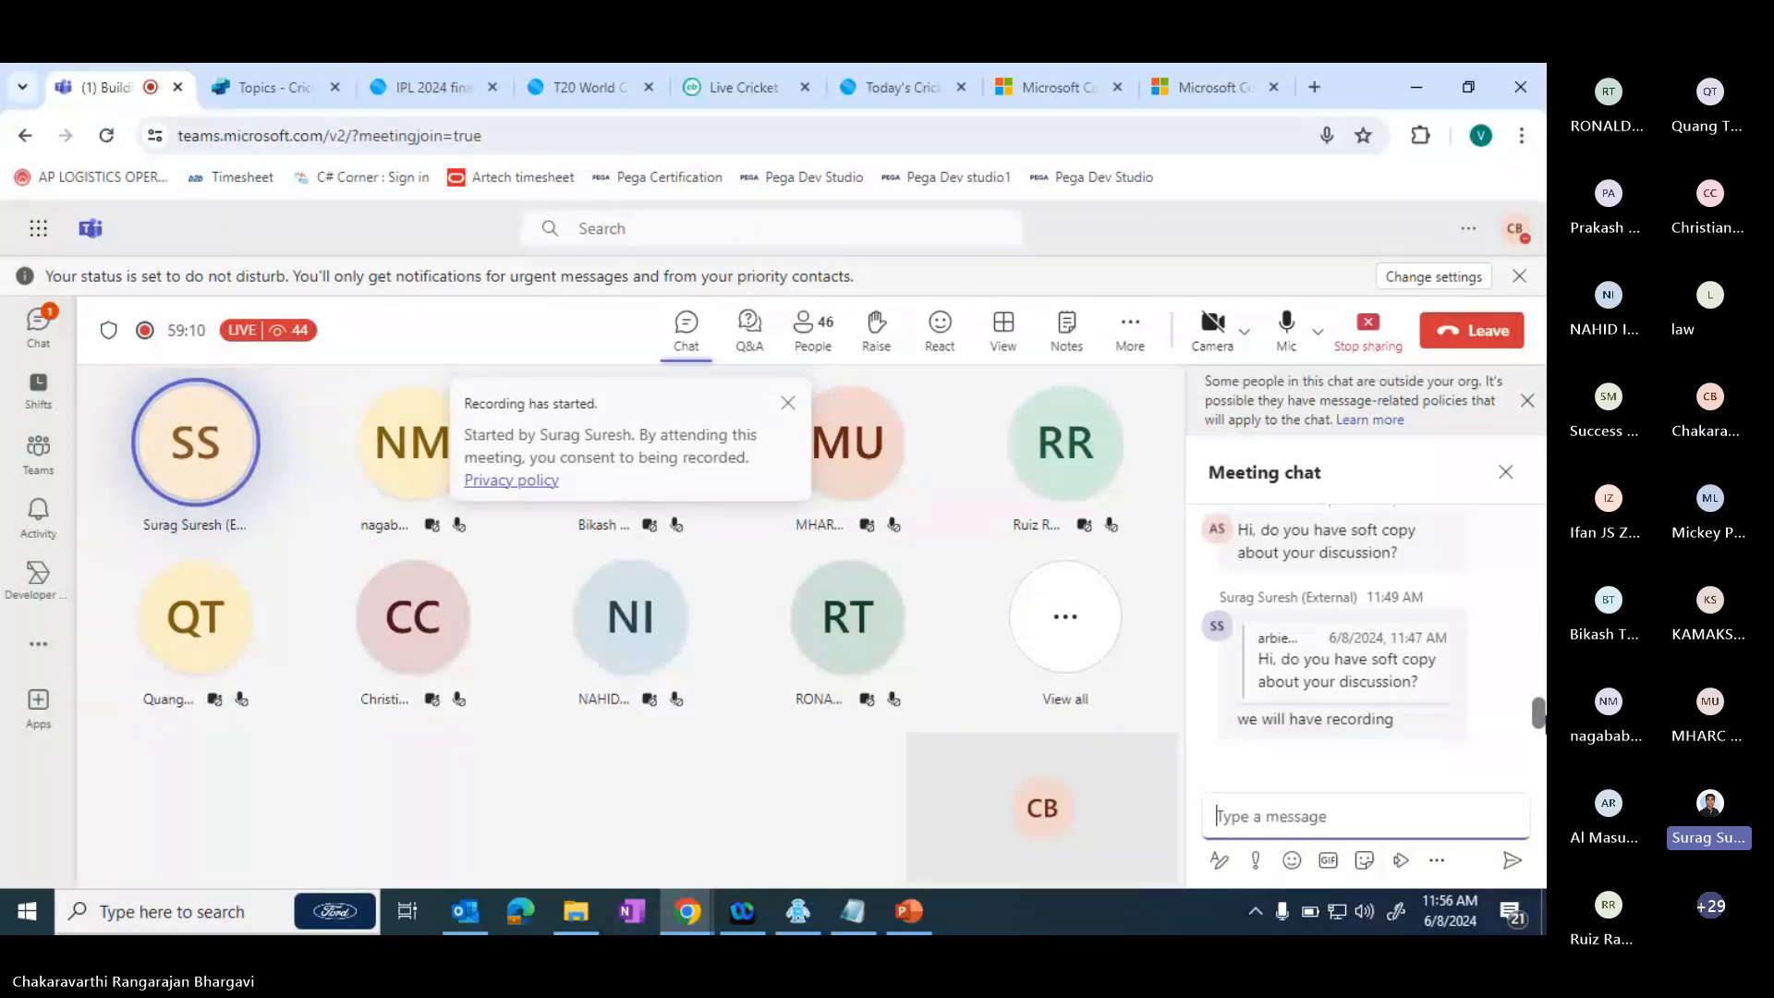
{"action": "left_click_drag", "start_coordinate": [1545, 716], "coordinate": [1544, 746]}
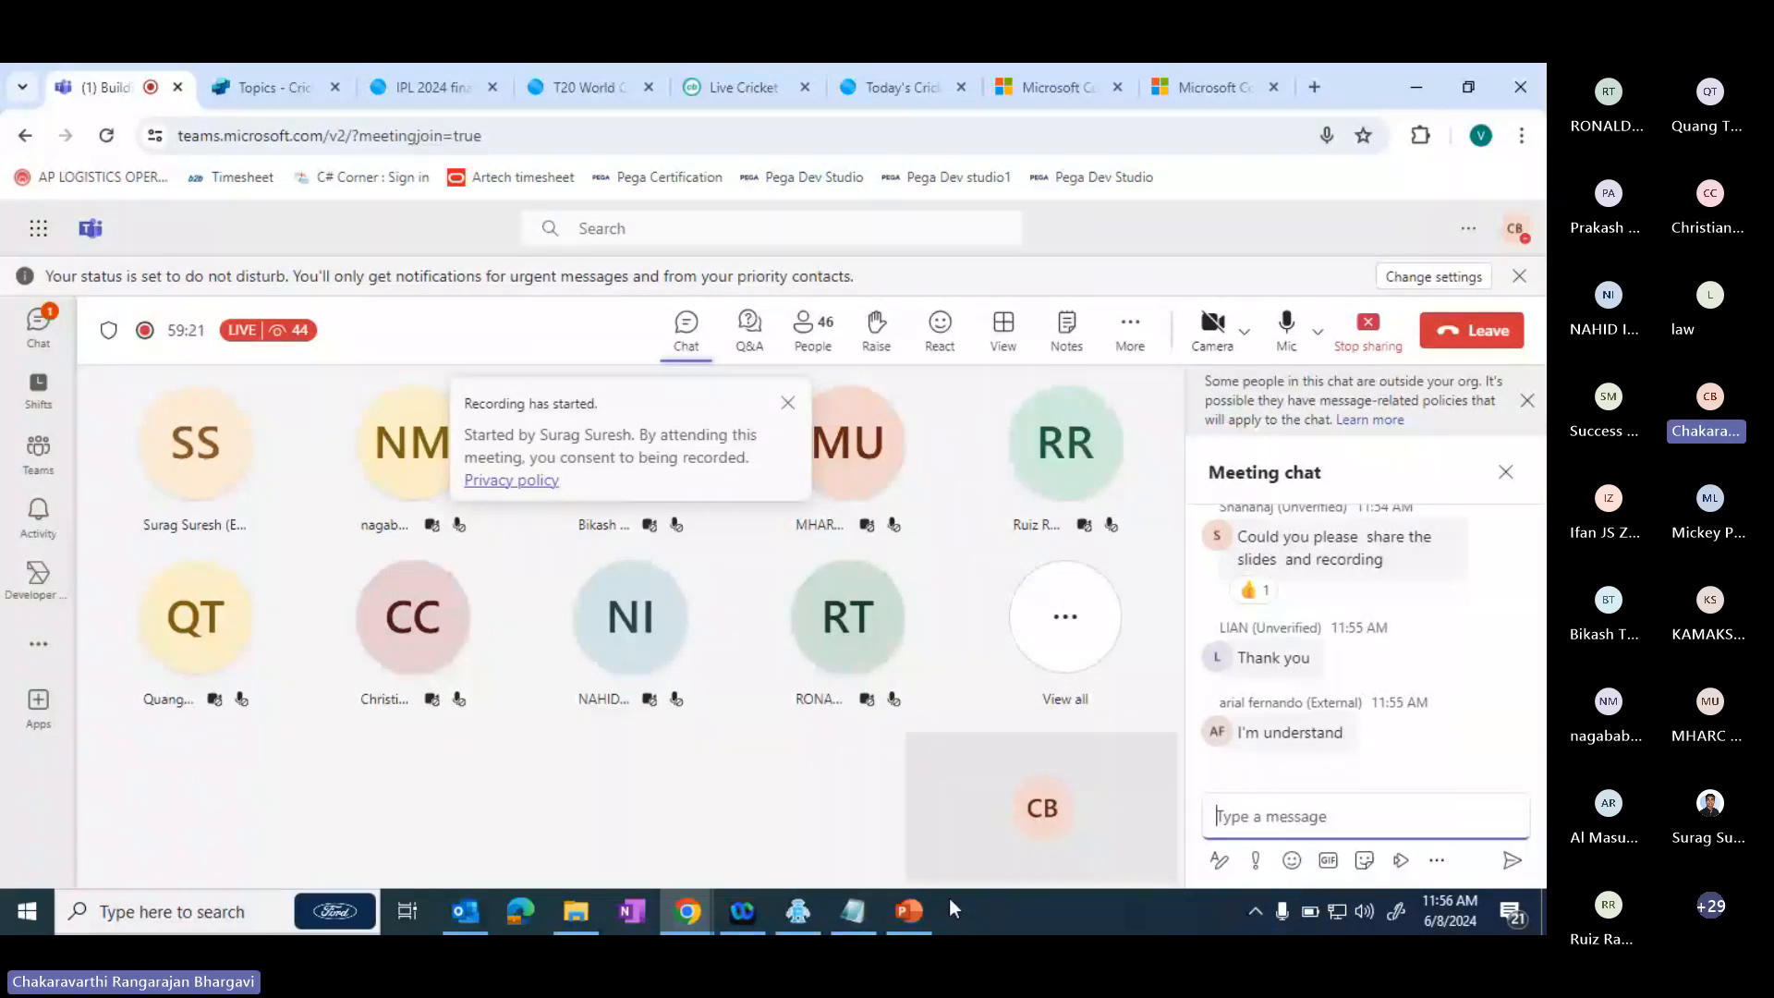
- Show the QnA slide in PowerPoint, minimize the presentation and dismiss the notice about people outside the organization in the meeting chat
{"action": "mouse_move", "coordinate": [920, 920]}
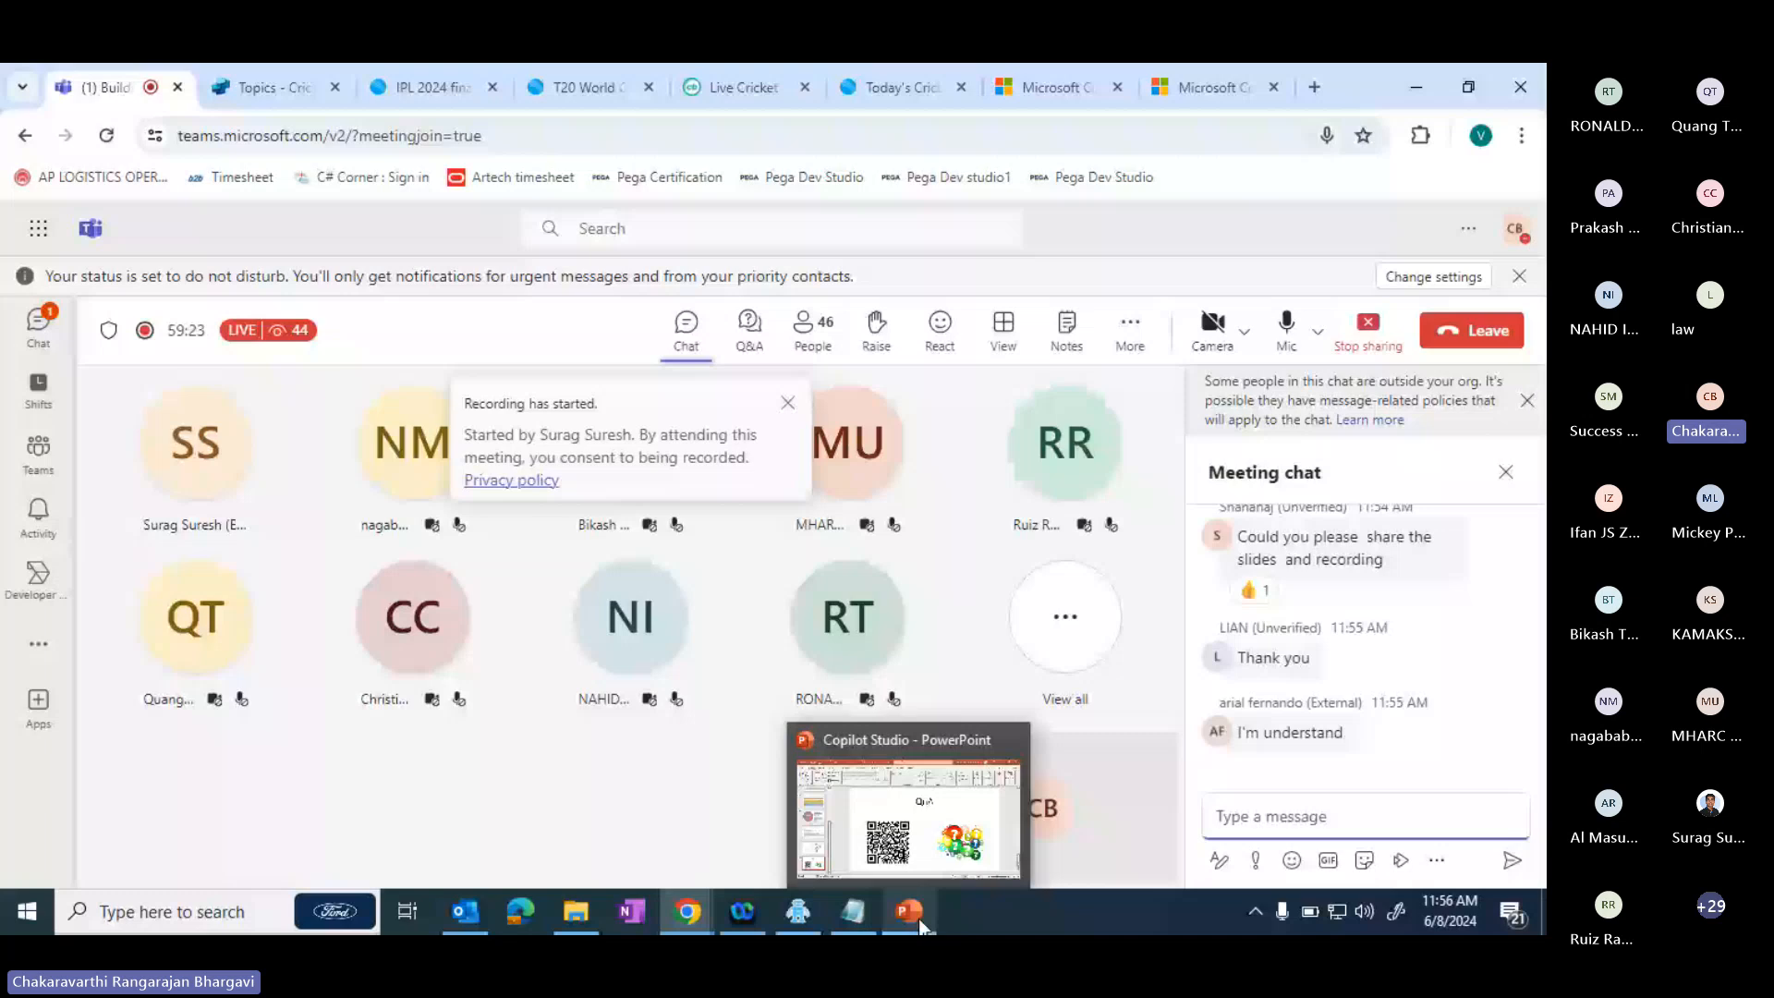
{"action": "left_click", "coordinate": [918, 919]}
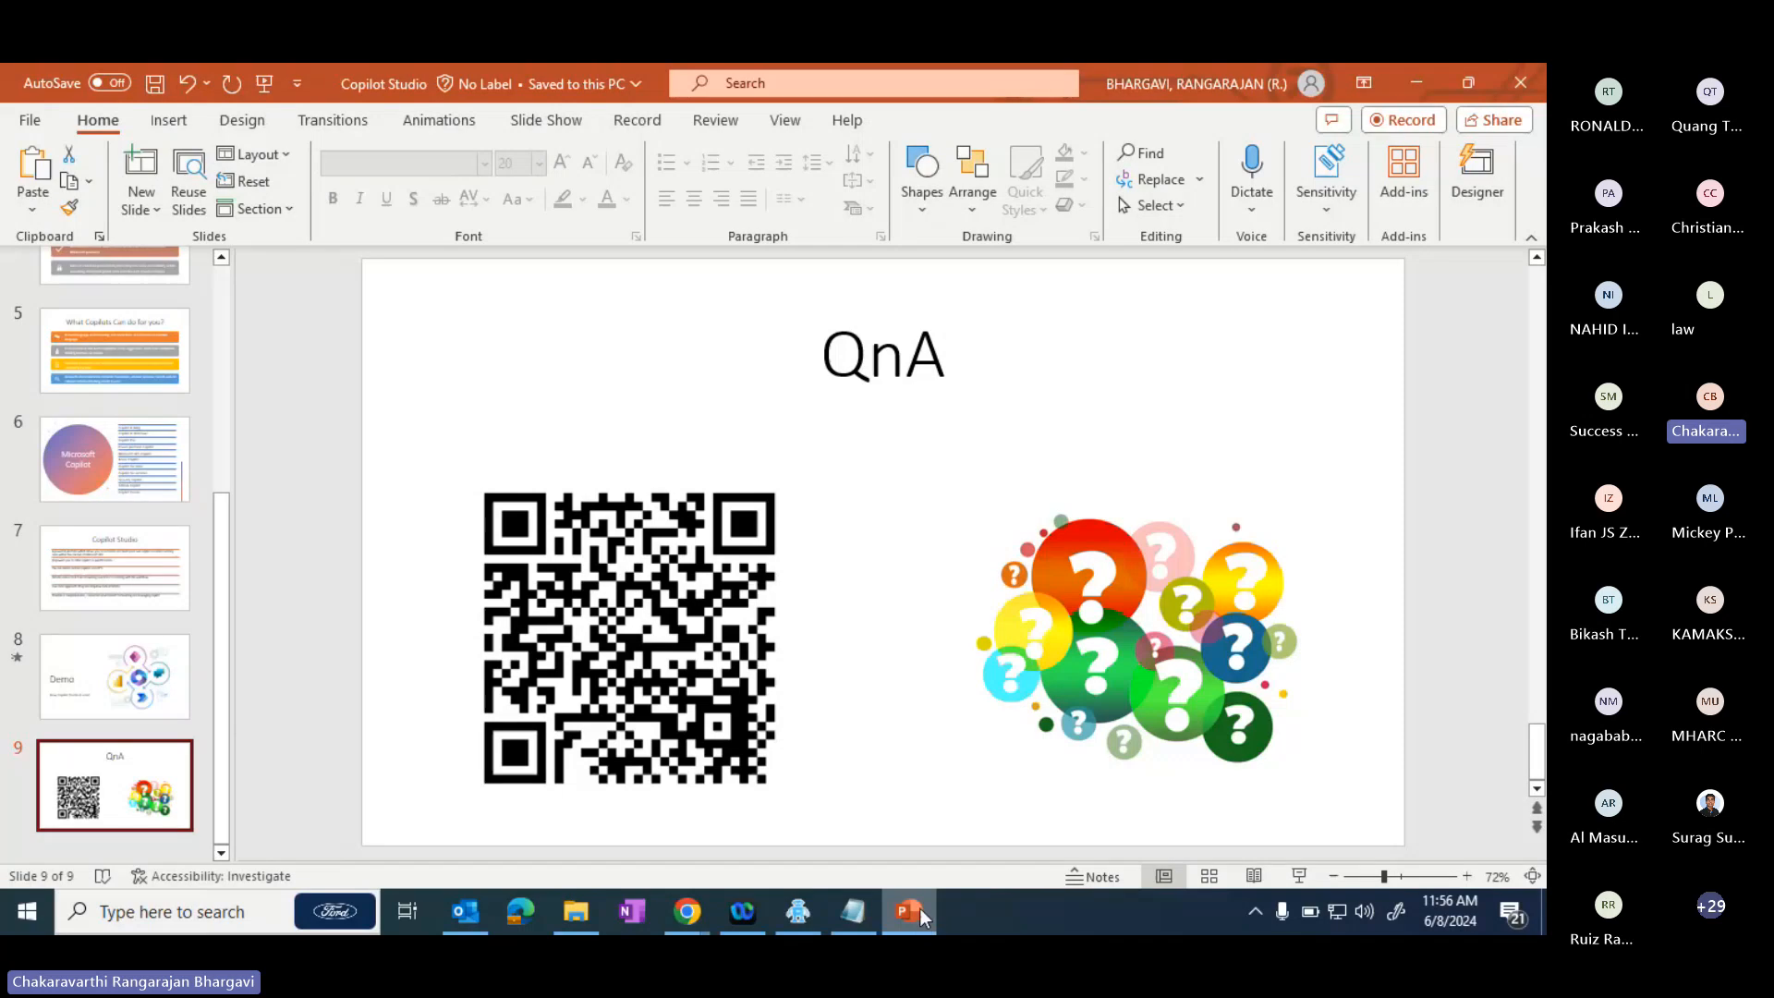
{"action": "left_click", "coordinate": [1427, 92]}
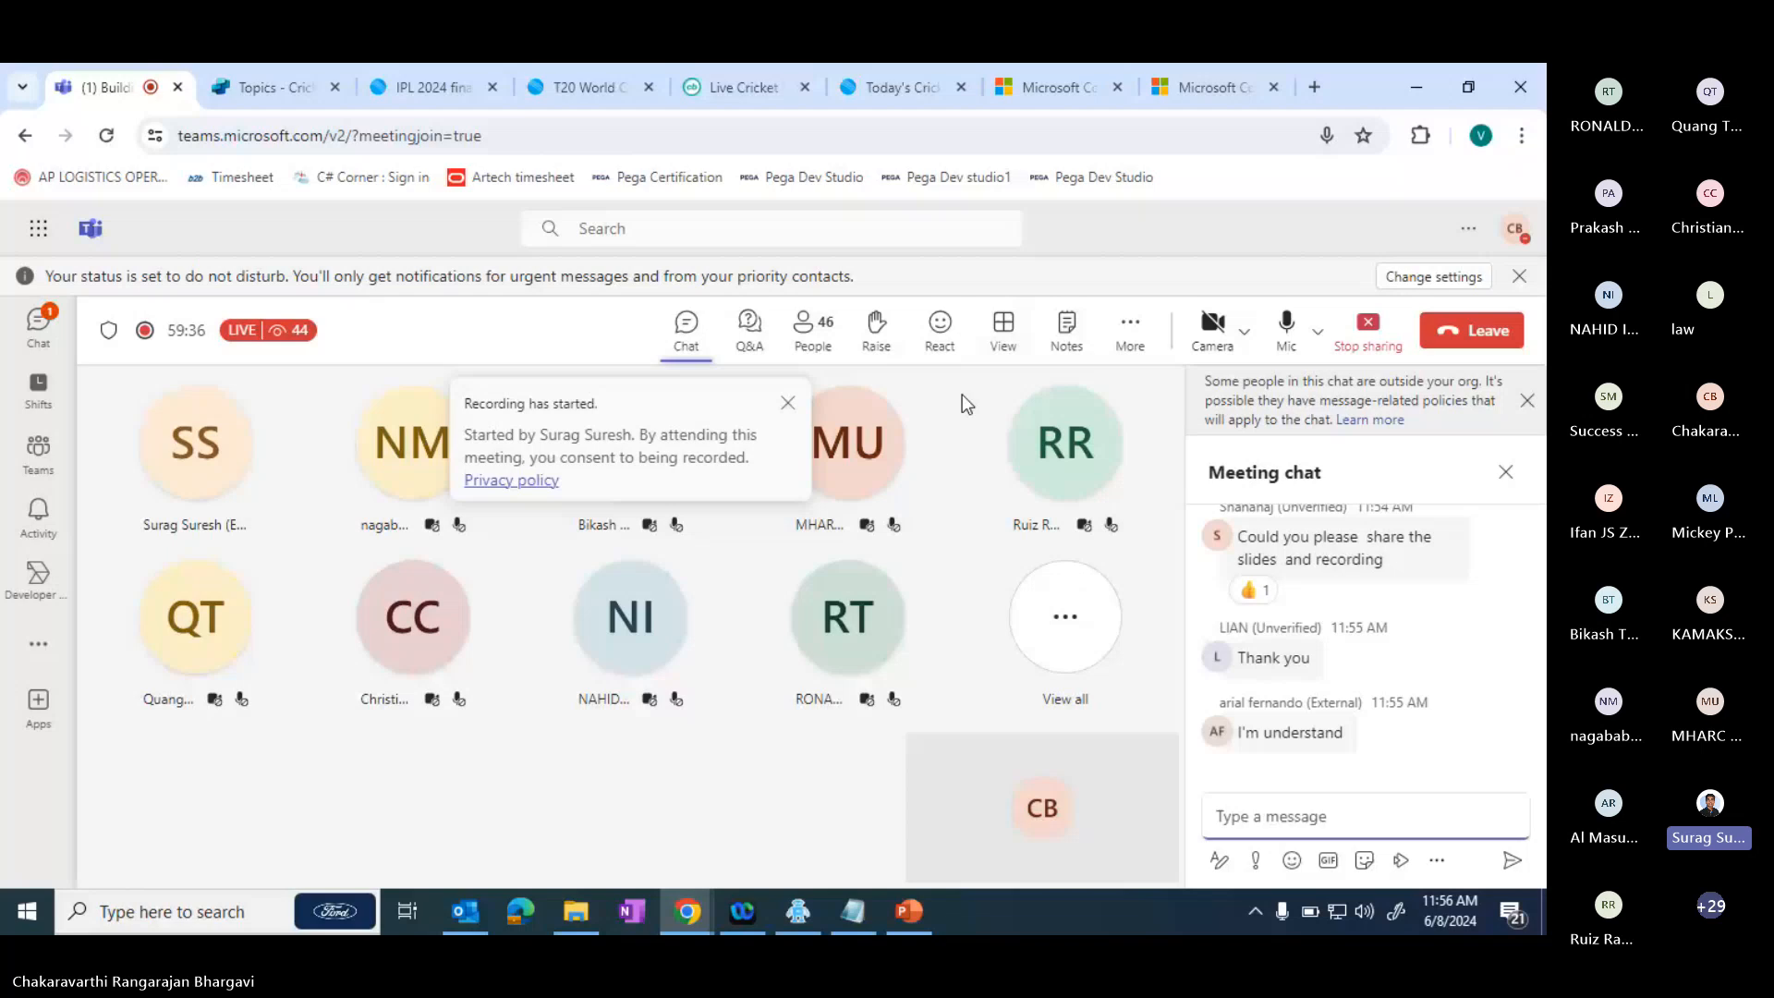
{"action": "left_click", "coordinate": [1527, 400]}
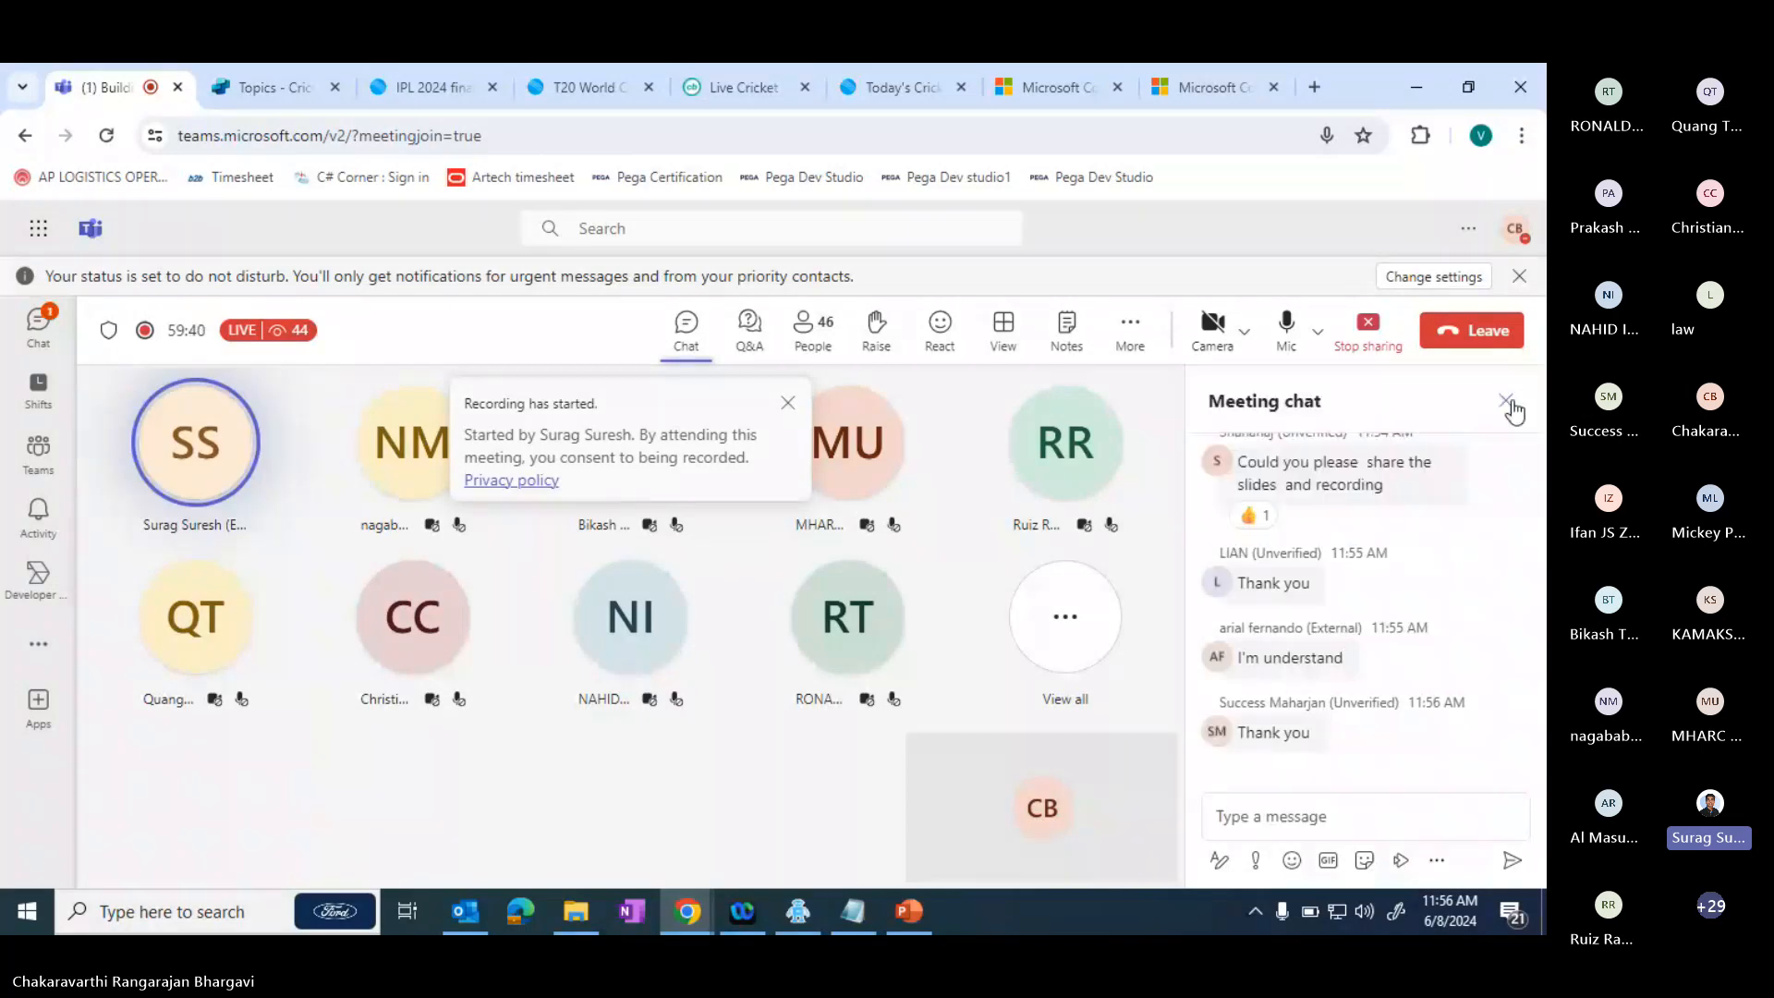